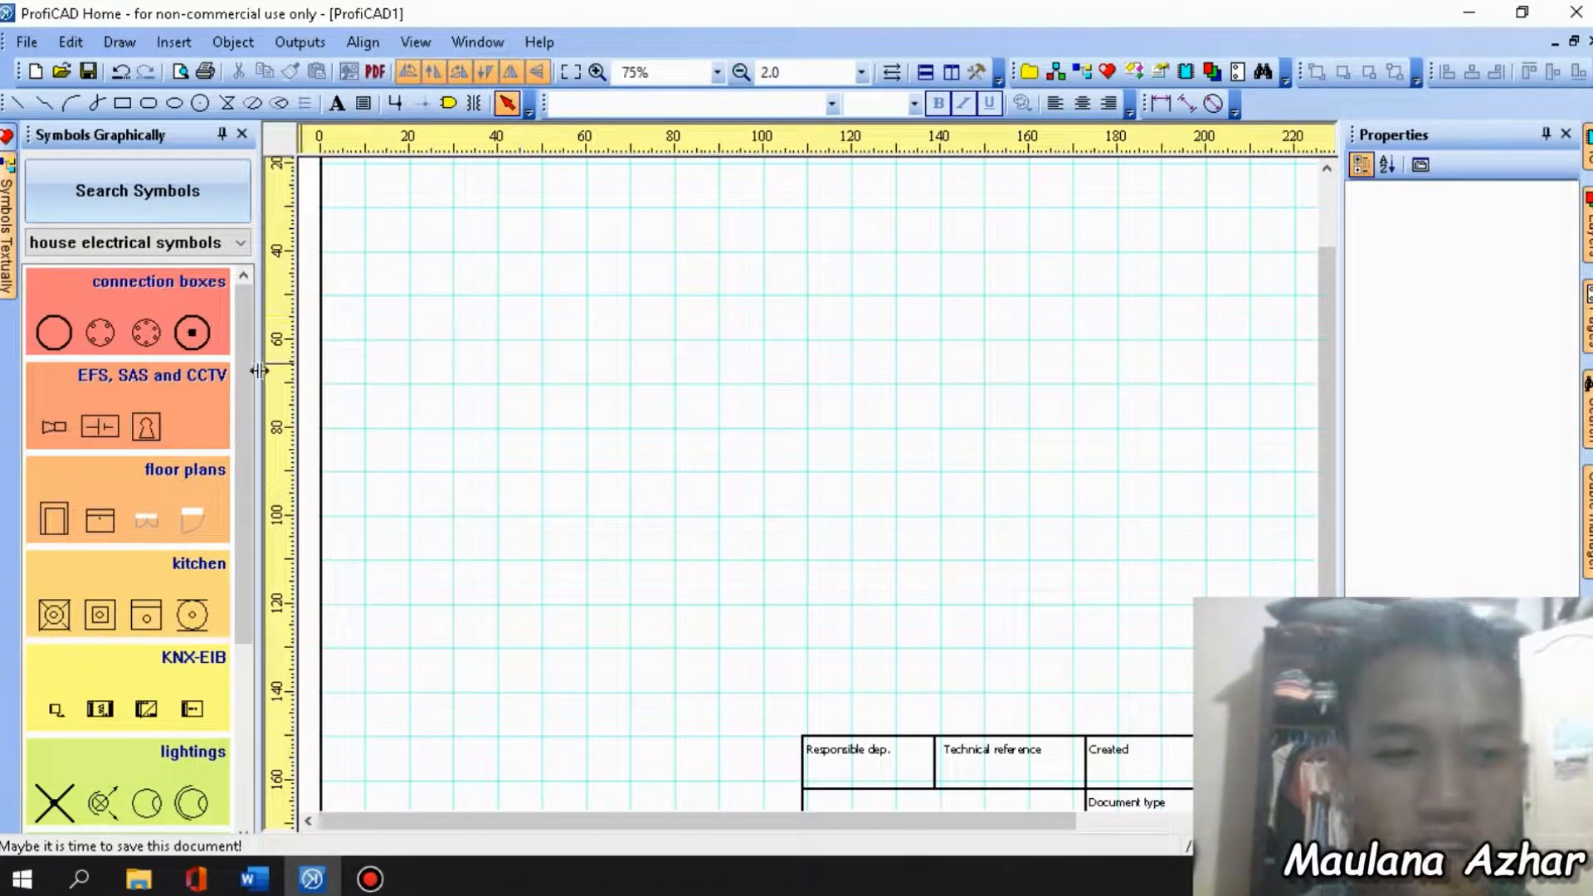
Draw a 1500 by 900 rectangle with its upper-left corner at 300, 300 as the floor plan's outer wall.
{"action": "left_click_drag", "start_coordinate": [241, 391], "coordinate": [269, 407]}
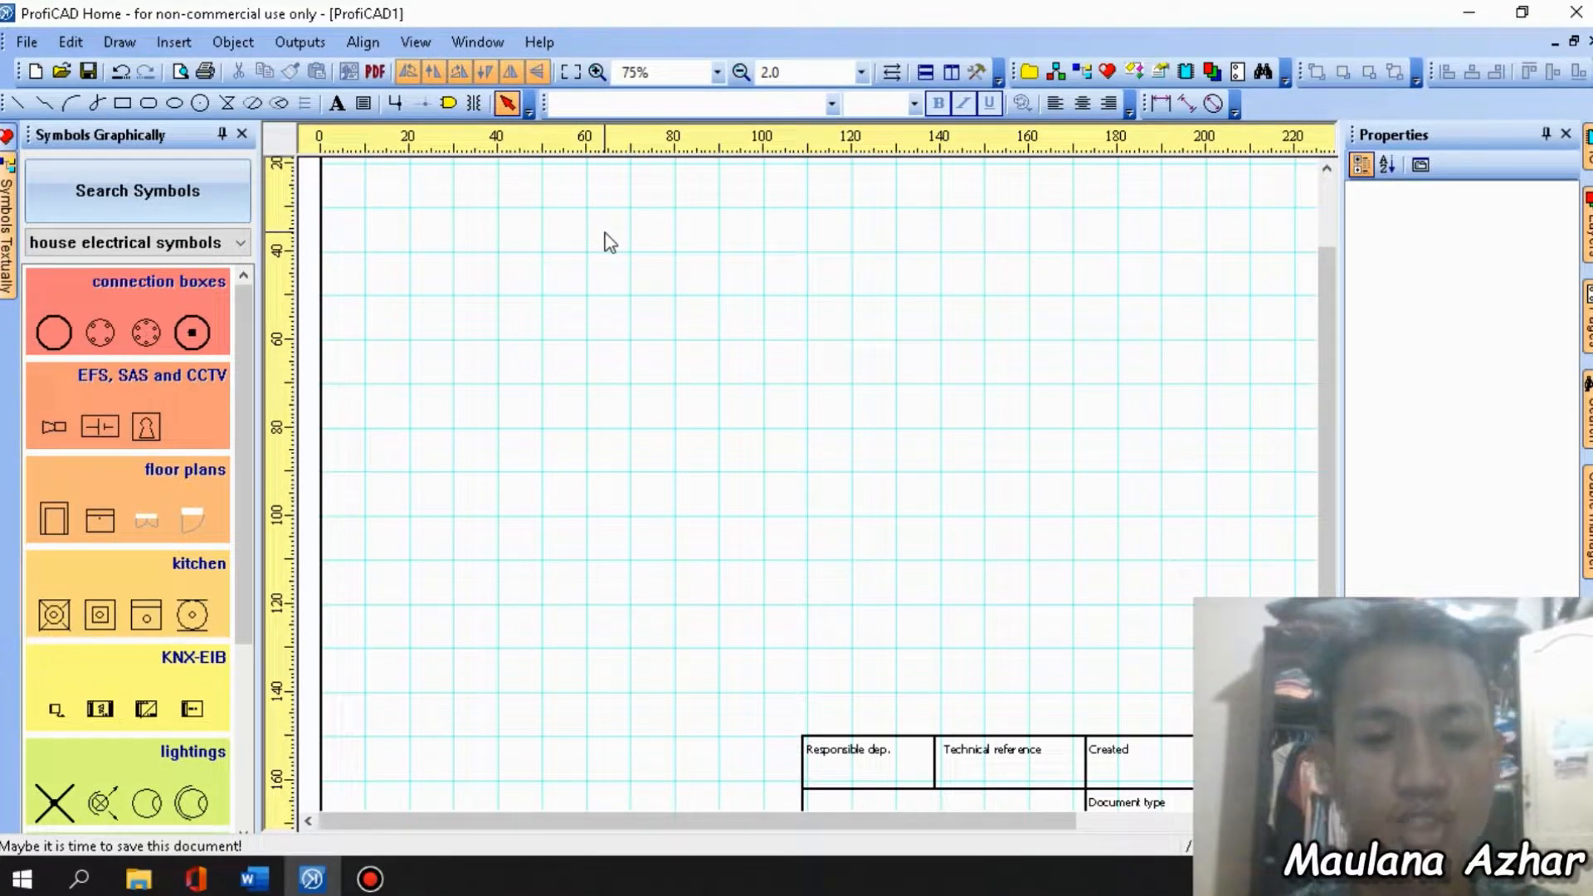
{"action": "left_click", "coordinate": [122, 103]}
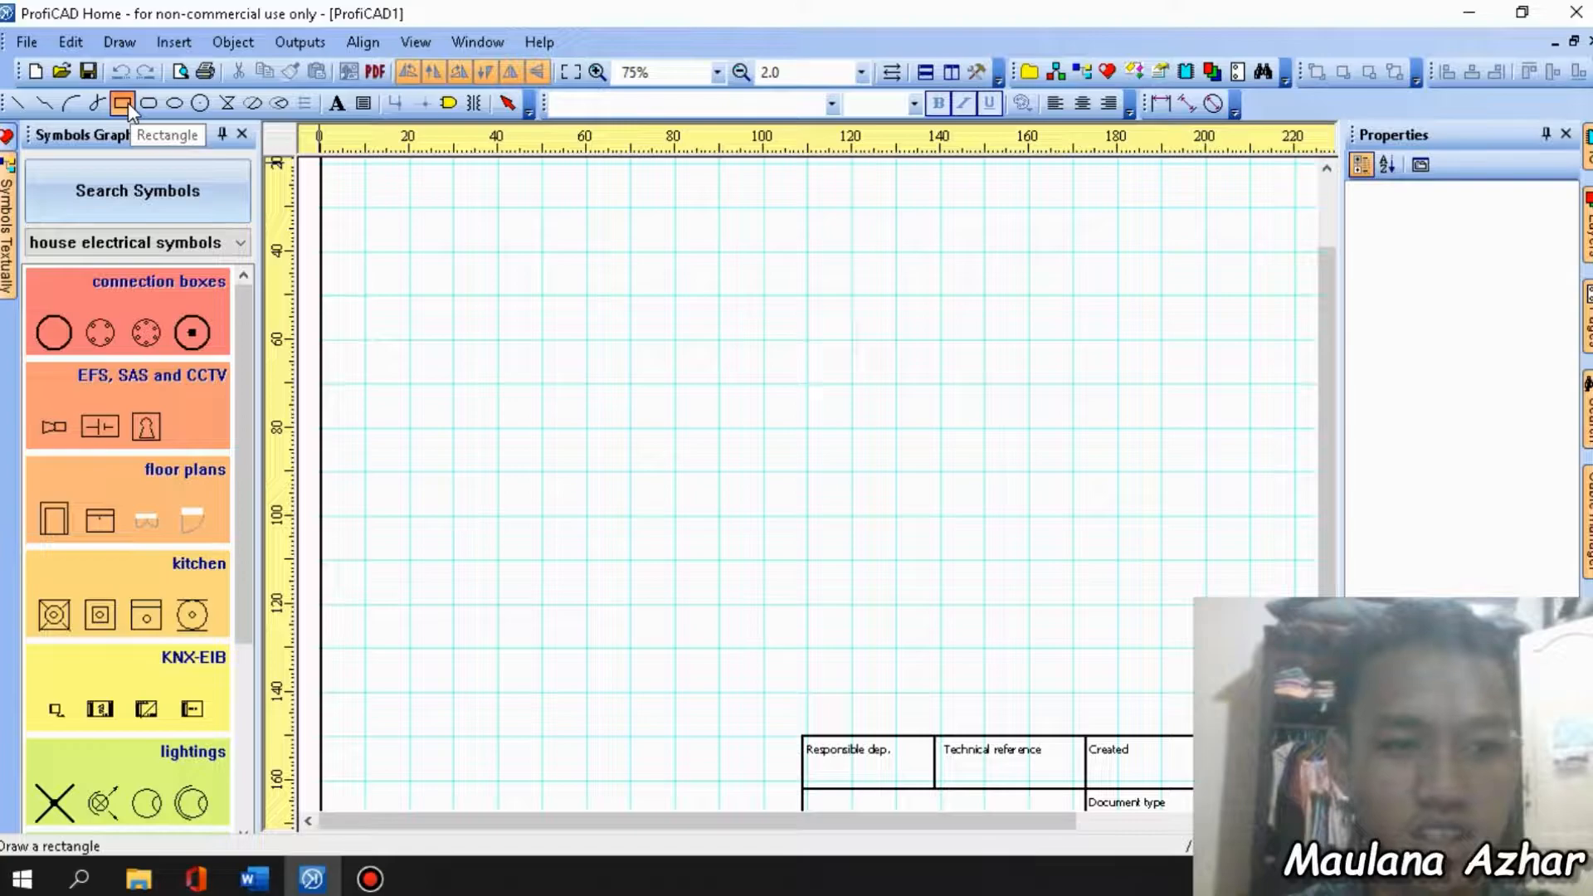
{"action": "mouse_move", "coordinate": [454, 207]}
{"action": "left_mouse_down"}
{"action": "mouse_move", "coordinate": [551, 291]}
{"action": "mouse_move", "coordinate": [1079, 557]}
{"action": "mouse_move", "coordinate": [1118, 604]}
{"action": "left_mouse_up"}
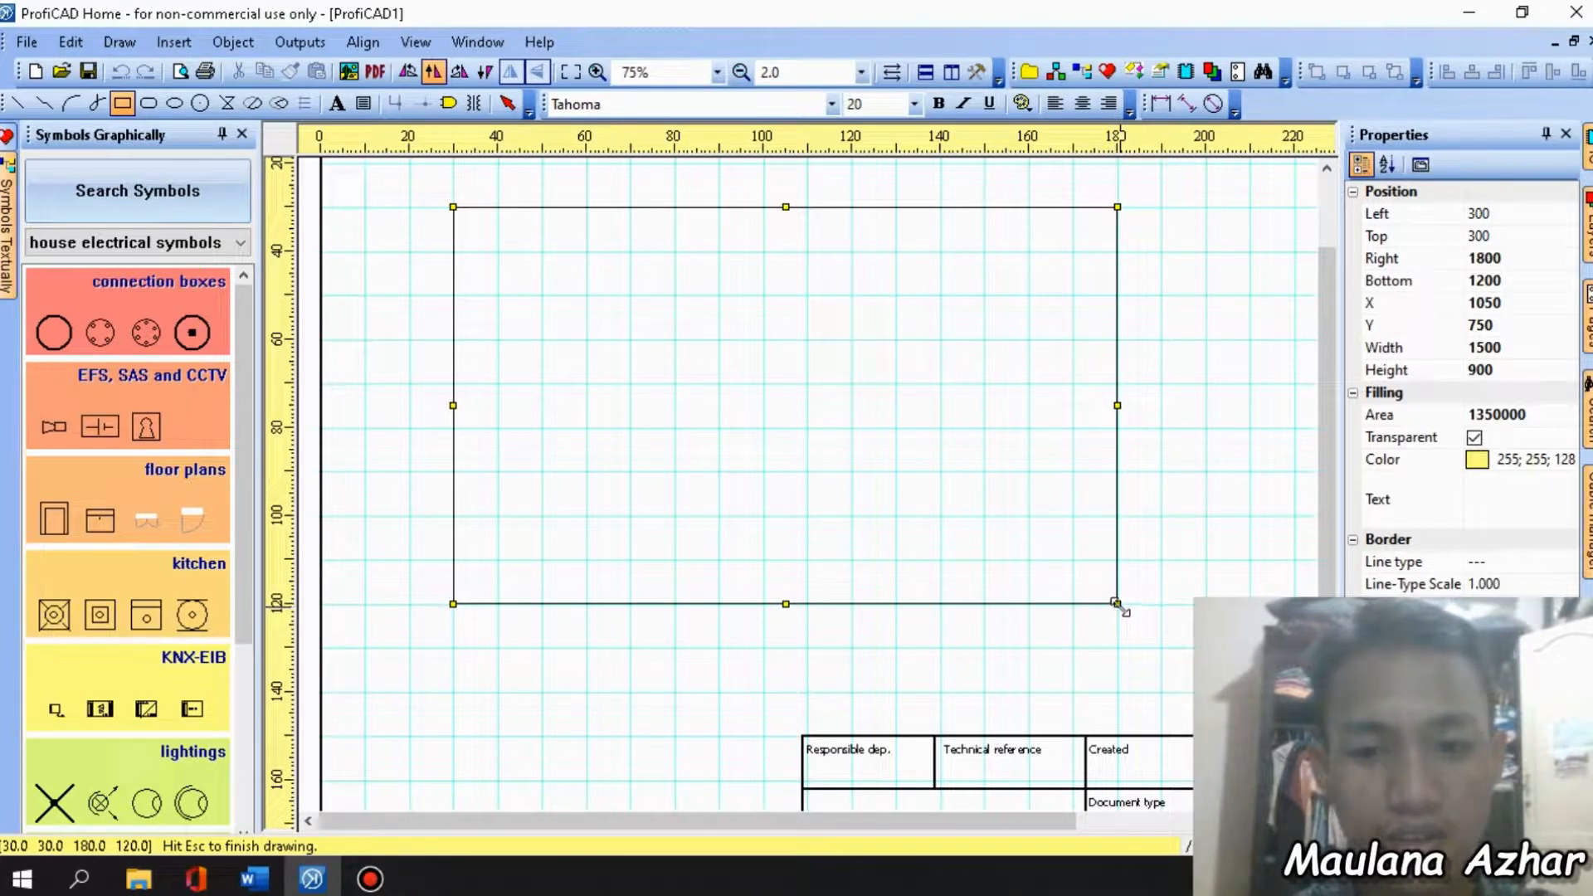
{"action": "key", "text": "Escape"}
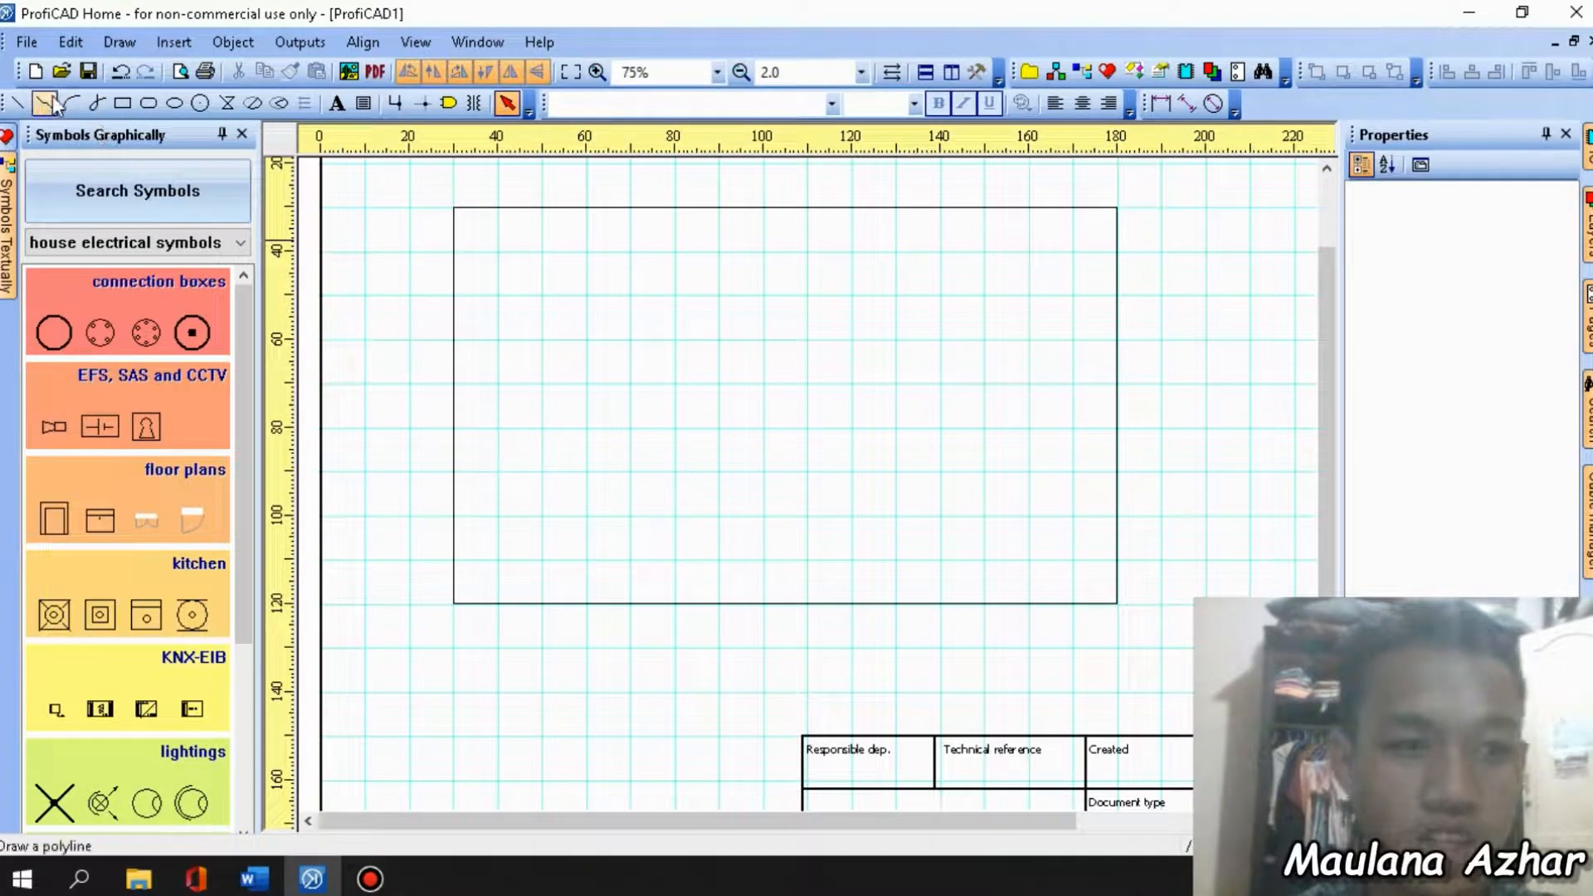
Enclose a 400 by 400 room in the upper-left corner of the outer rectangle with one vertical and one horizontal line.
{"action": "left_click", "coordinate": [20, 103]}
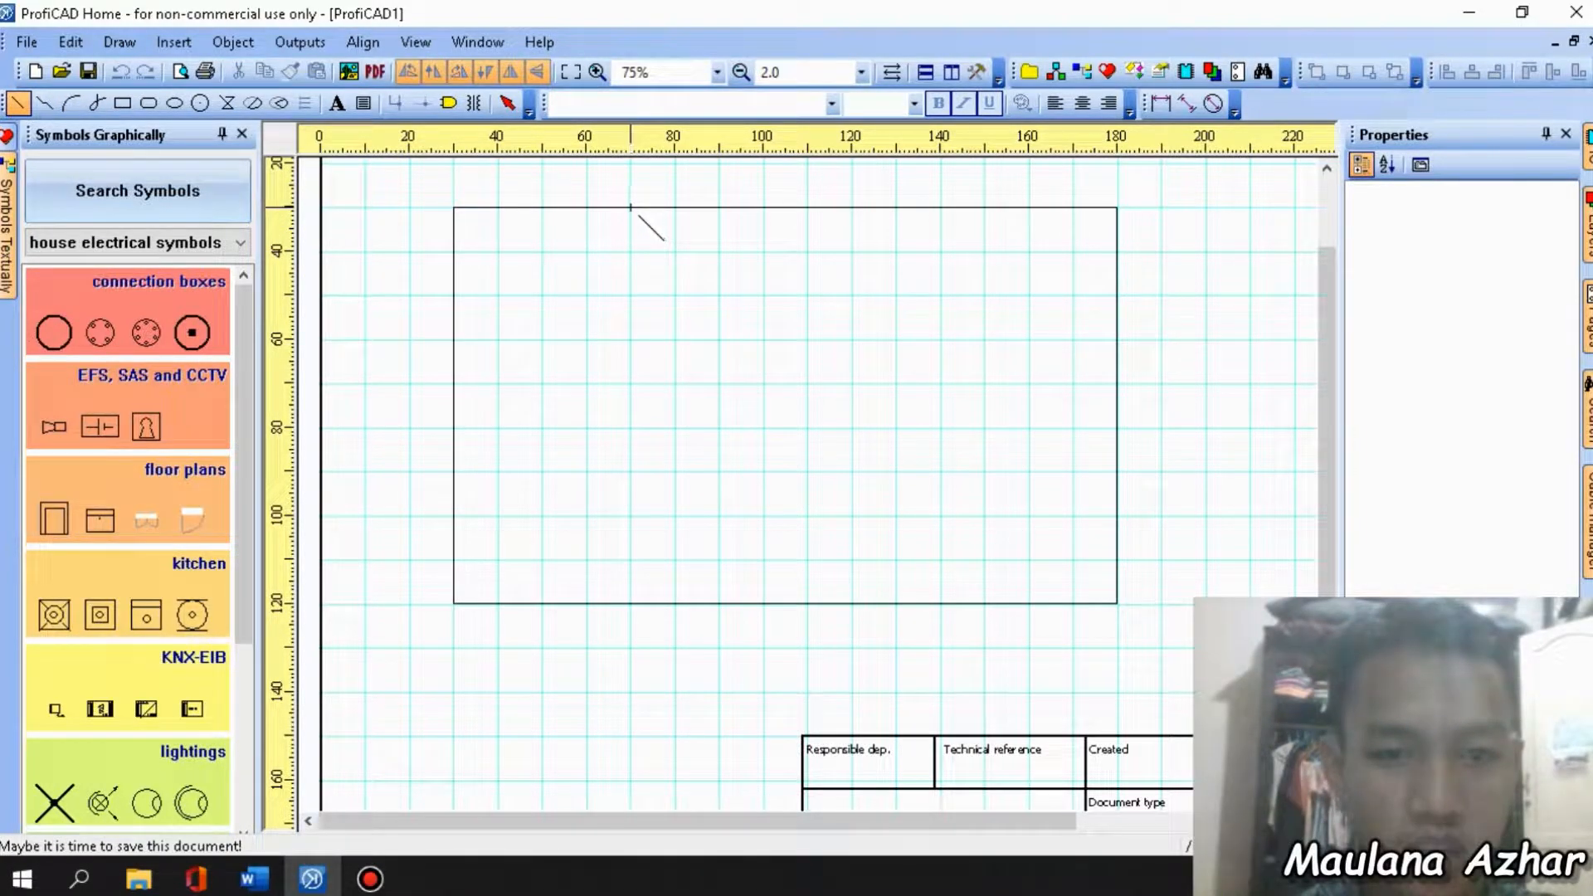
{"action": "left_click", "coordinate": [631, 208]}
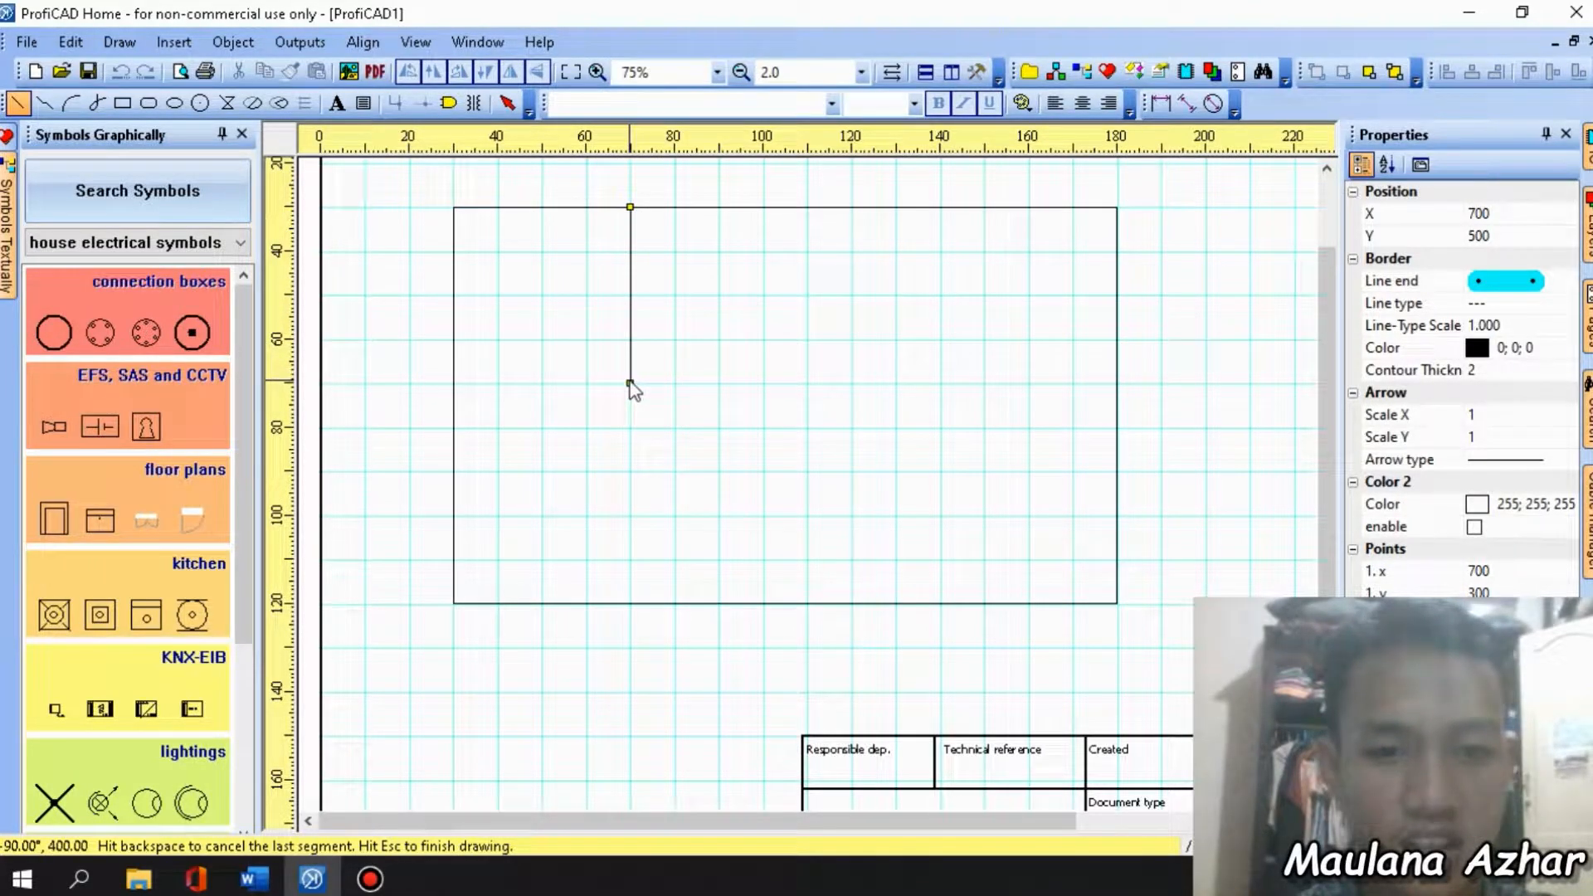
{"action": "left_click", "coordinate": [630, 384]}
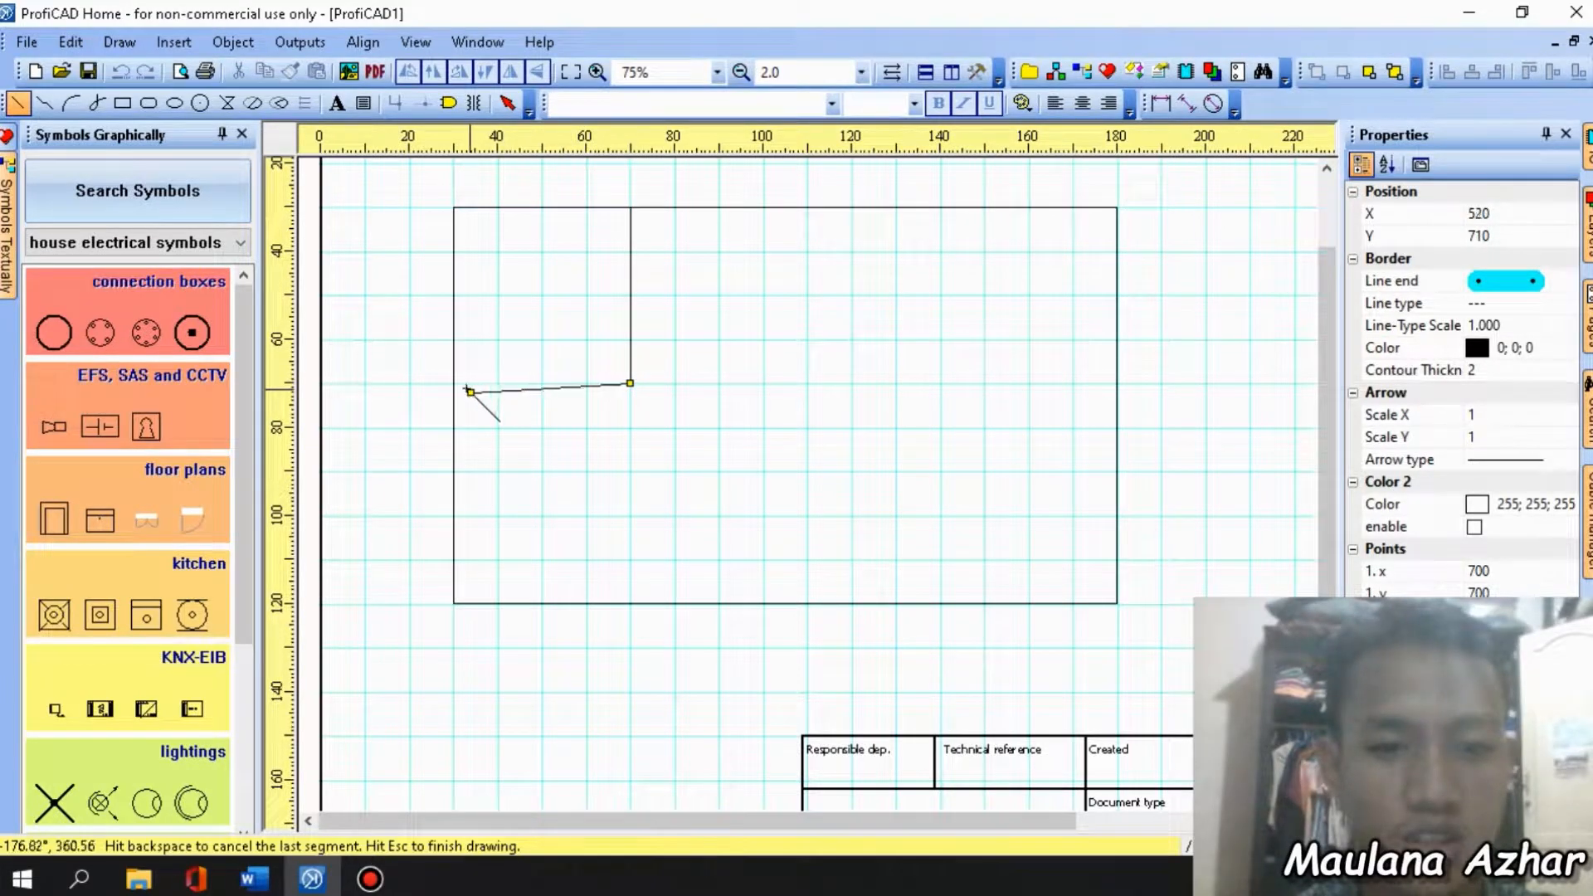
{"action": "left_click", "coordinate": [453, 383]}
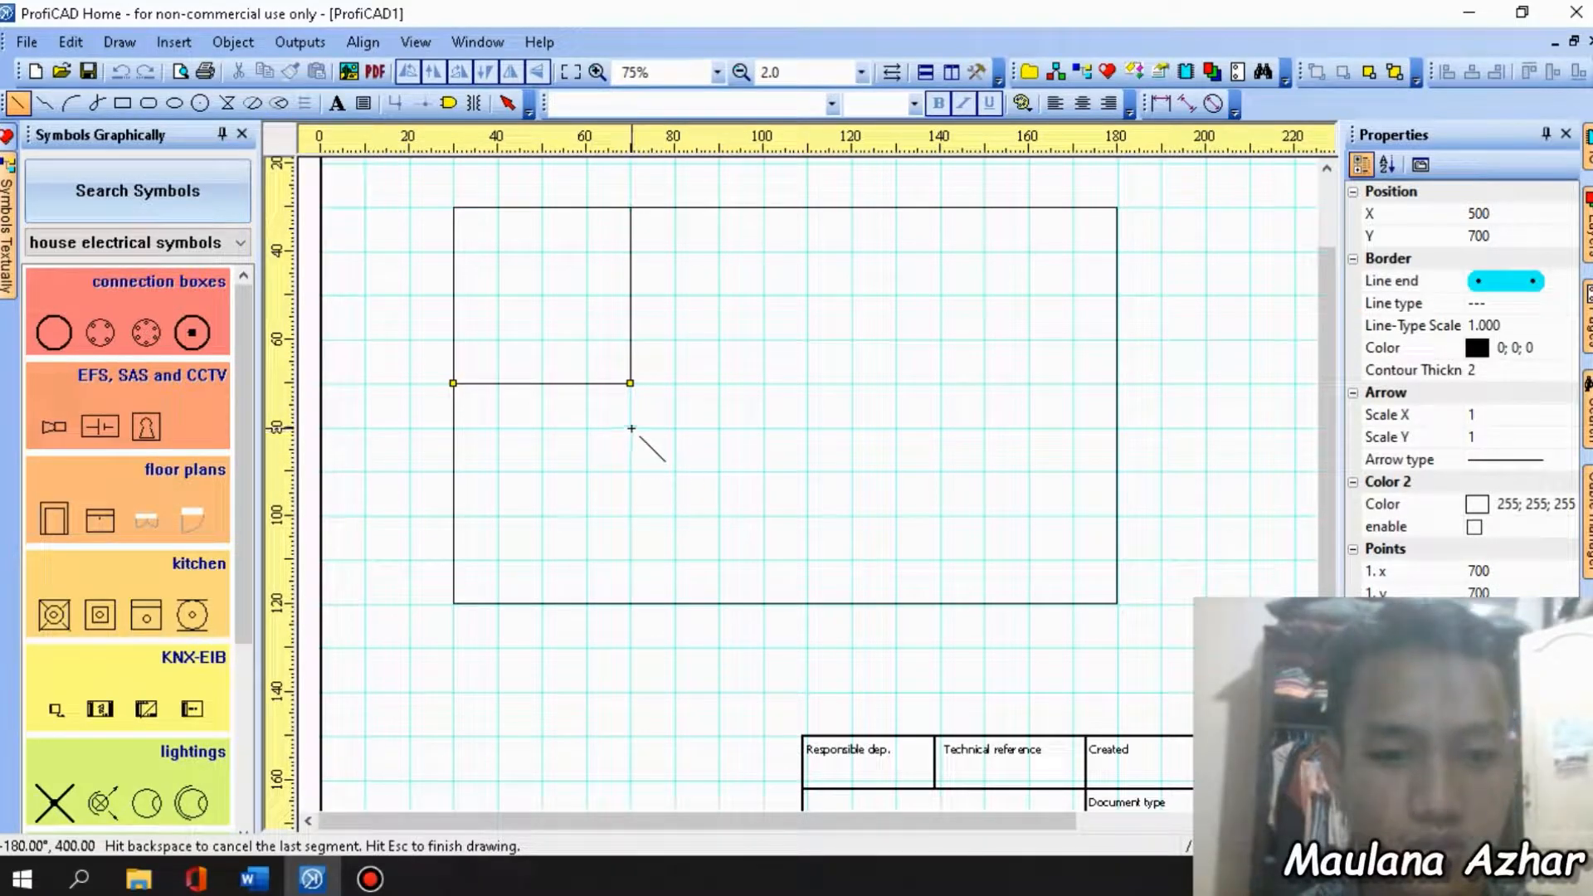
Draw a room 400 wide and 300 high along the lower outer wall, spanning from 70 to 110 on the horizontal ruler.
{"action": "left_click", "coordinate": [629, 469]}
{"action": "left_click", "coordinate": [630, 604]}
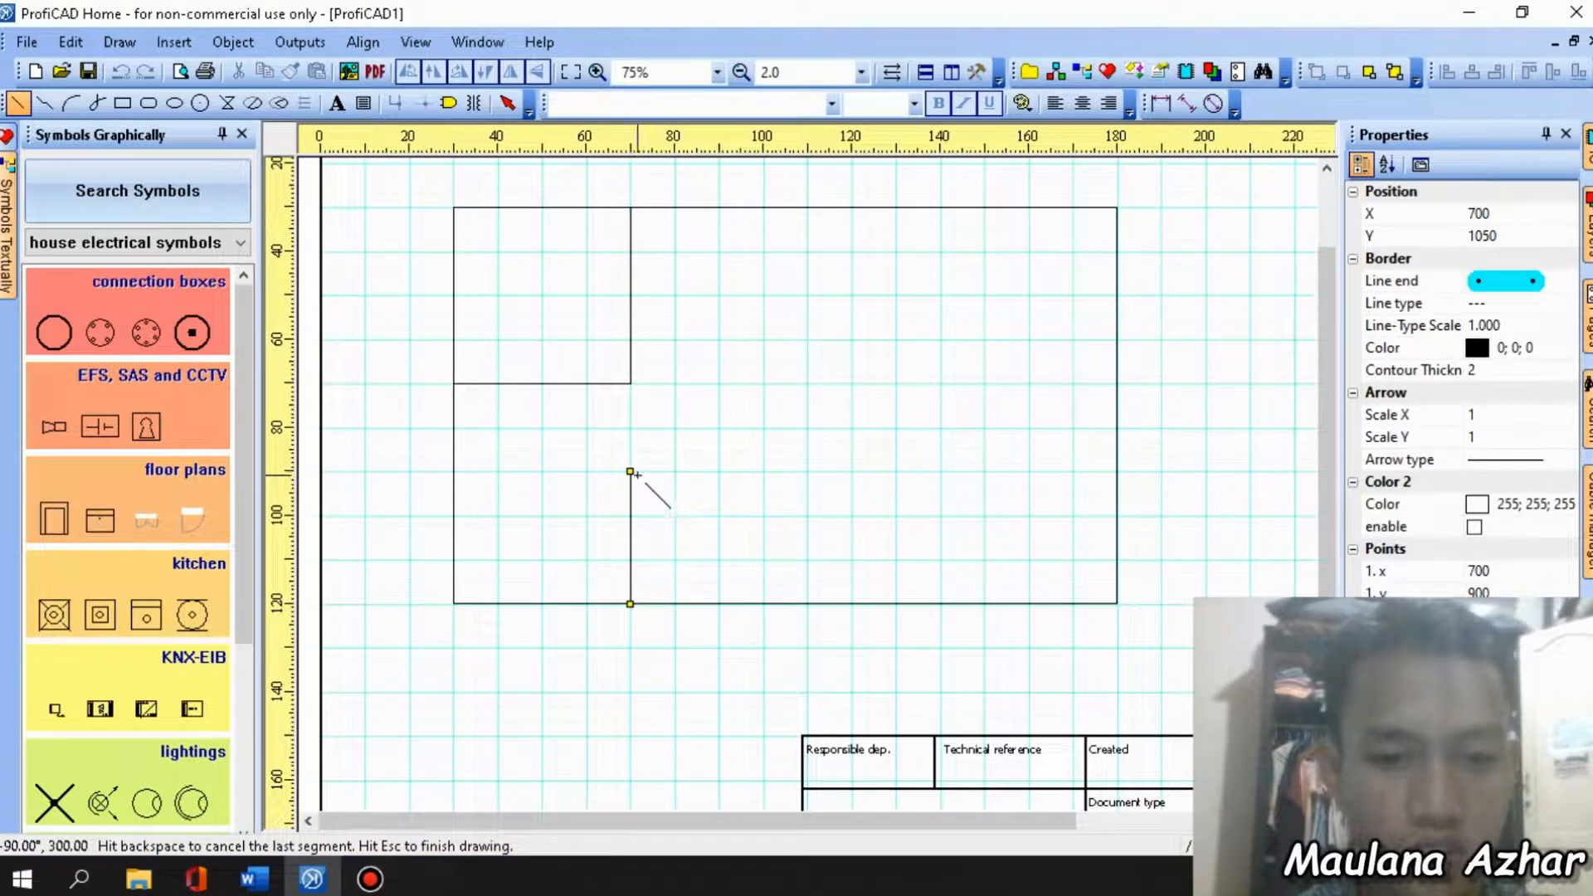
{"action": "left_click", "coordinate": [790, 472]}
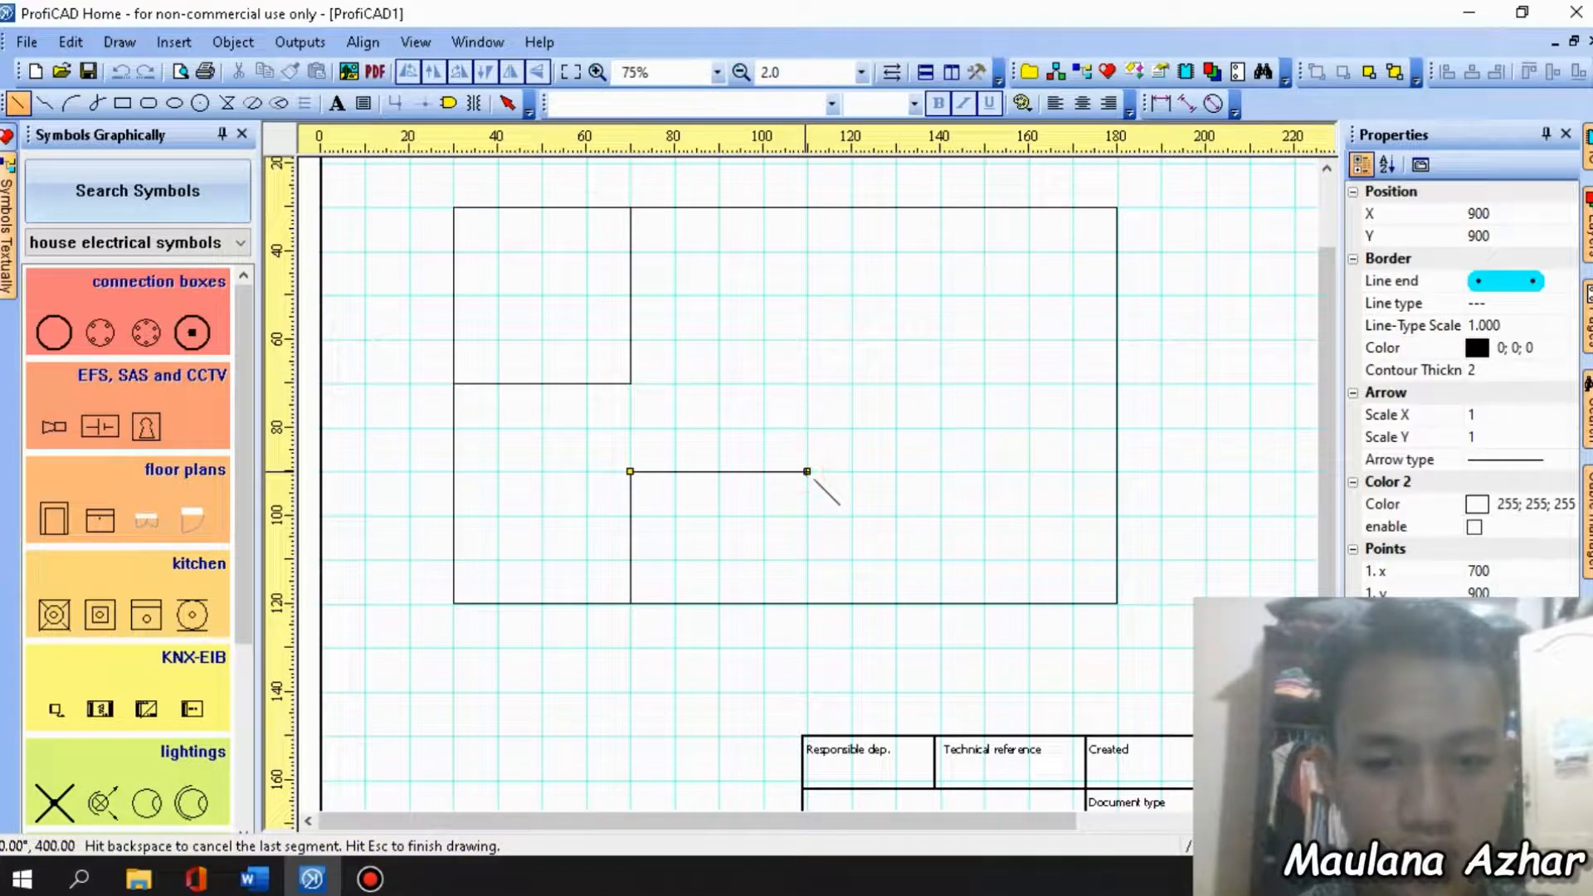
{"action": "left_click", "coordinate": [807, 594]}
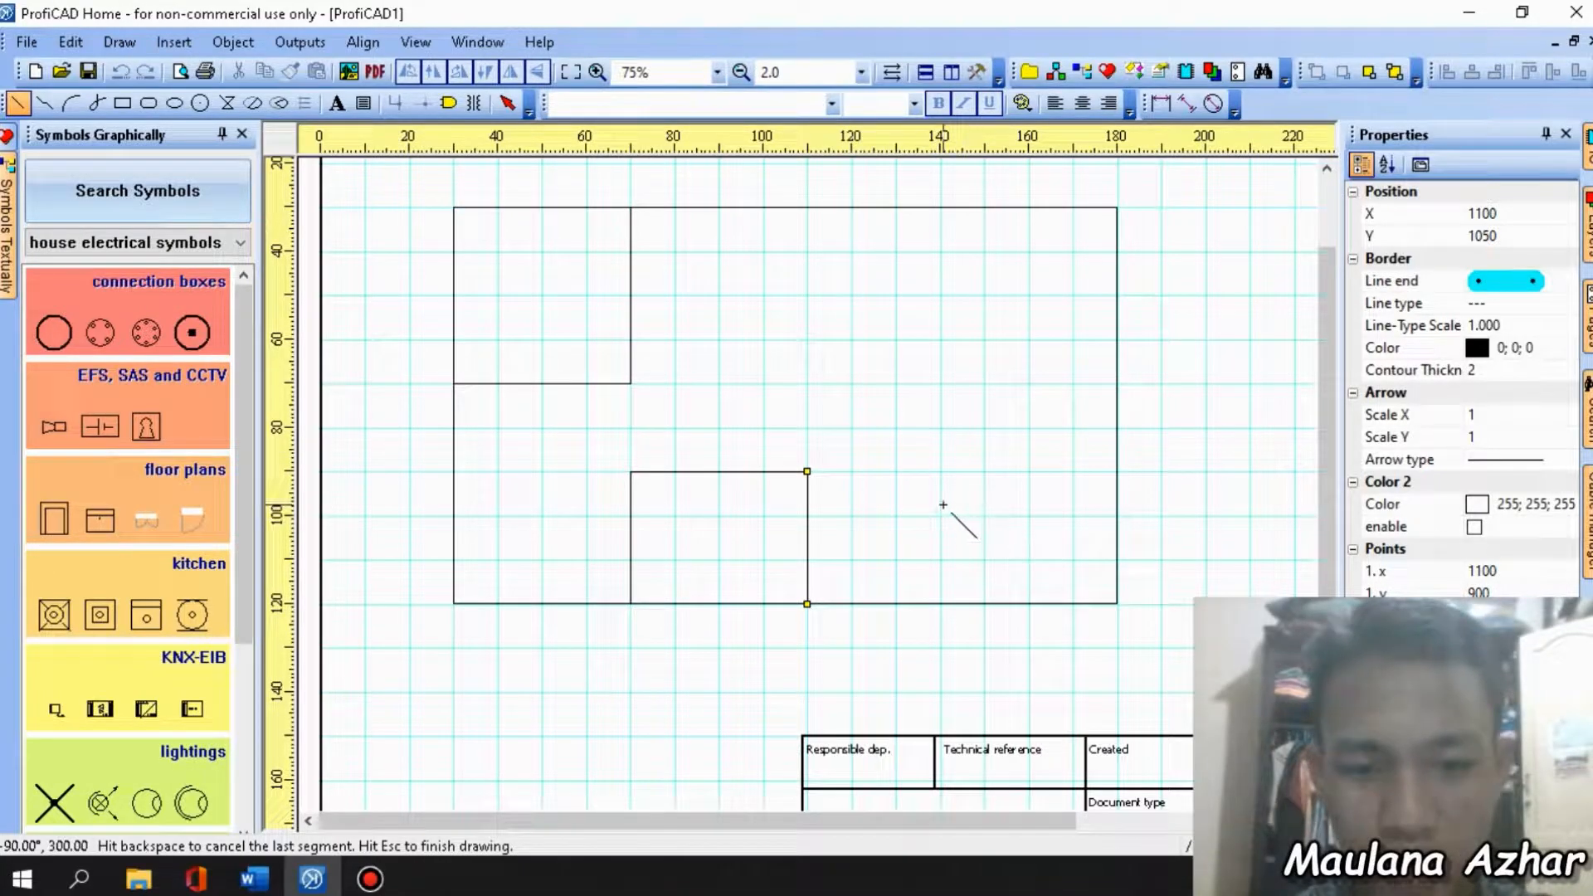
Draw a smaller room 300 wide and 200 high against the lower outer wall, adjoining the lower middle room's right side.
{"action": "left_click", "coordinate": [807, 516]}
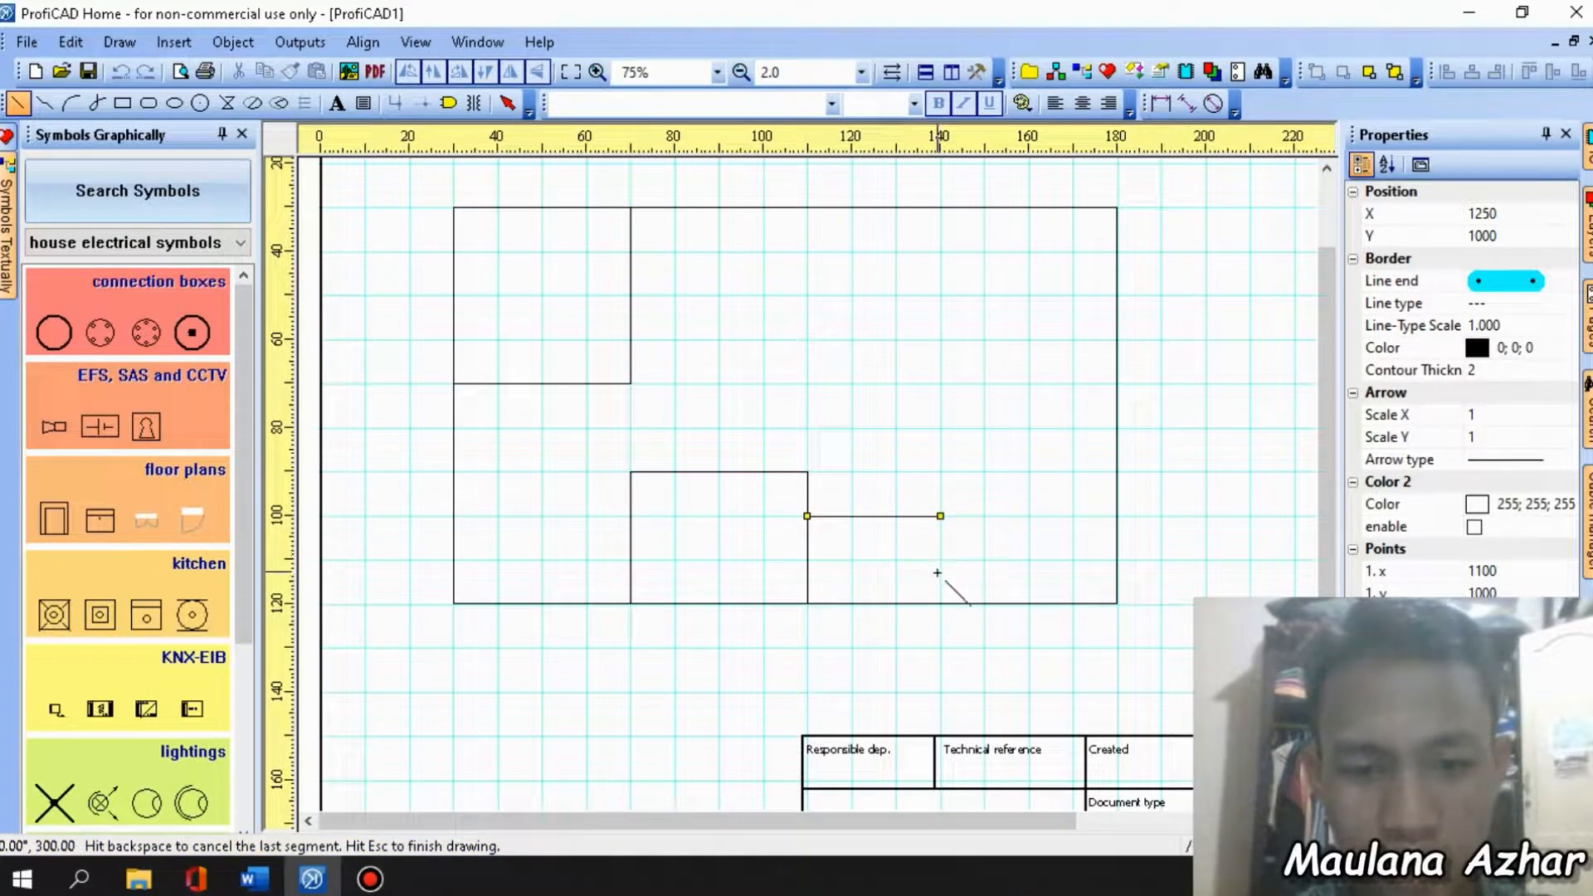
{"action": "left_click", "coordinate": [940, 516]}
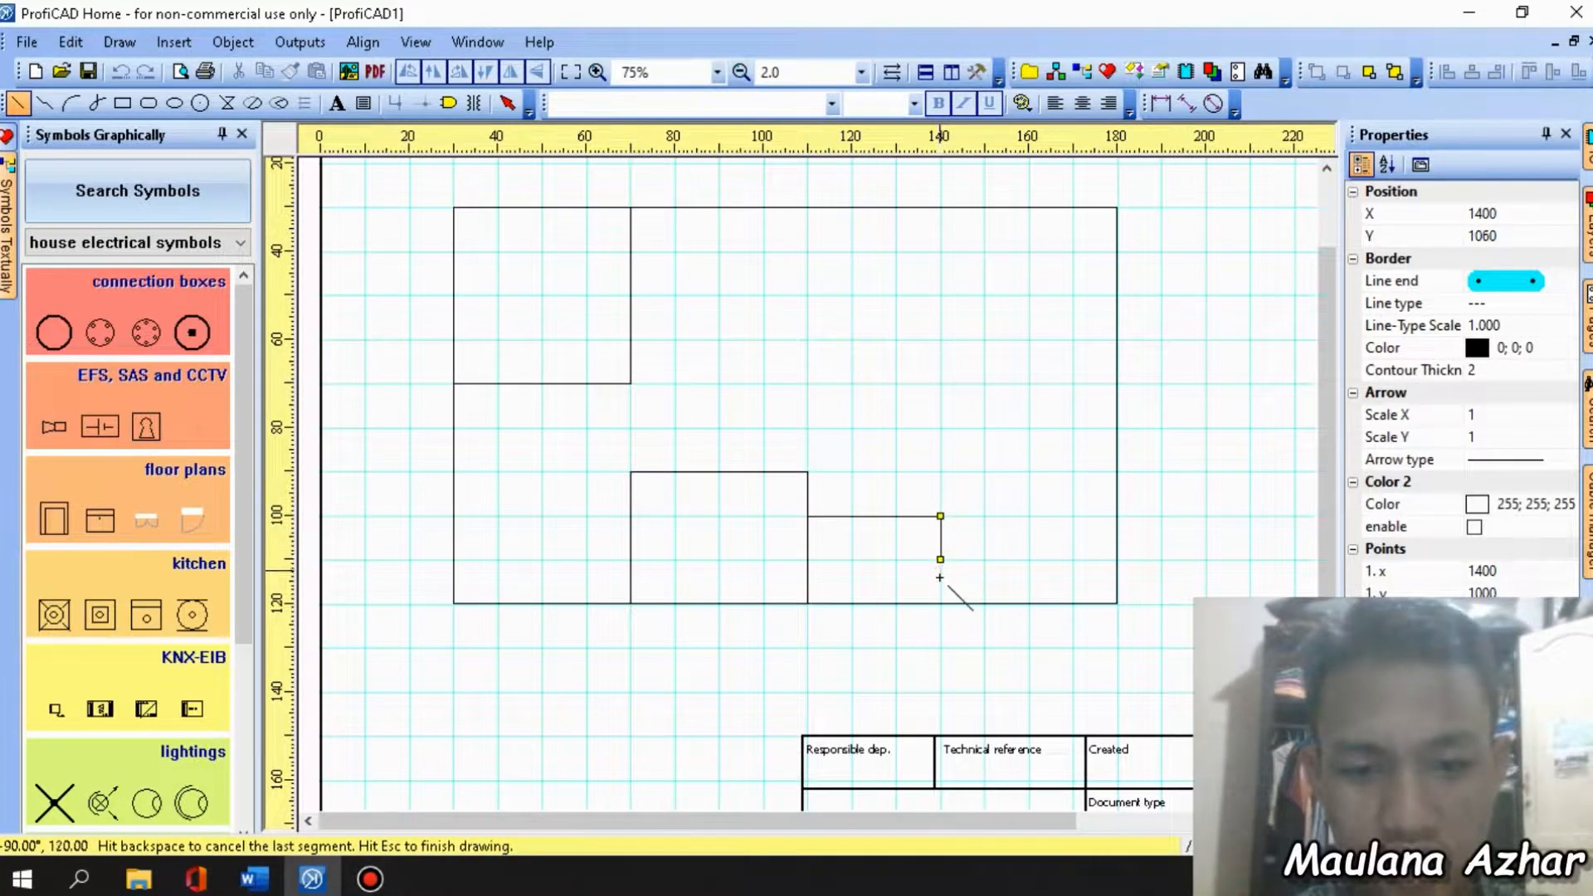
{"action": "left_click", "coordinate": [940, 604]}
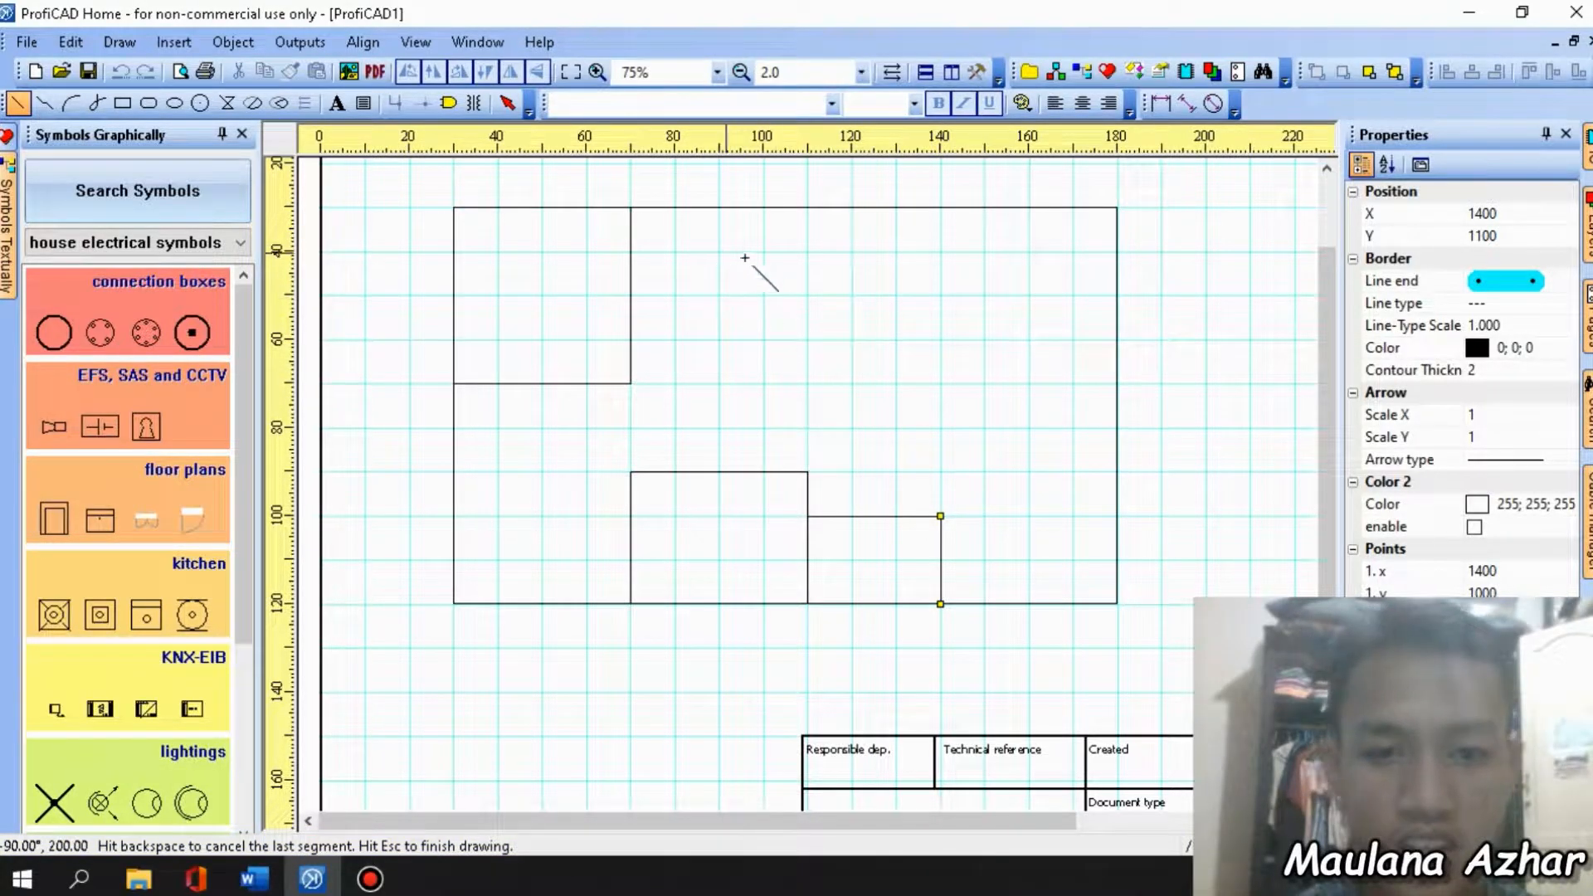
Draw vertical partitions with open gaps at 110 and 140 on the ruler, plus a 400-long horizontal wall from the small room to the right outer wall.
{"action": "left_click", "coordinate": [807, 207]}
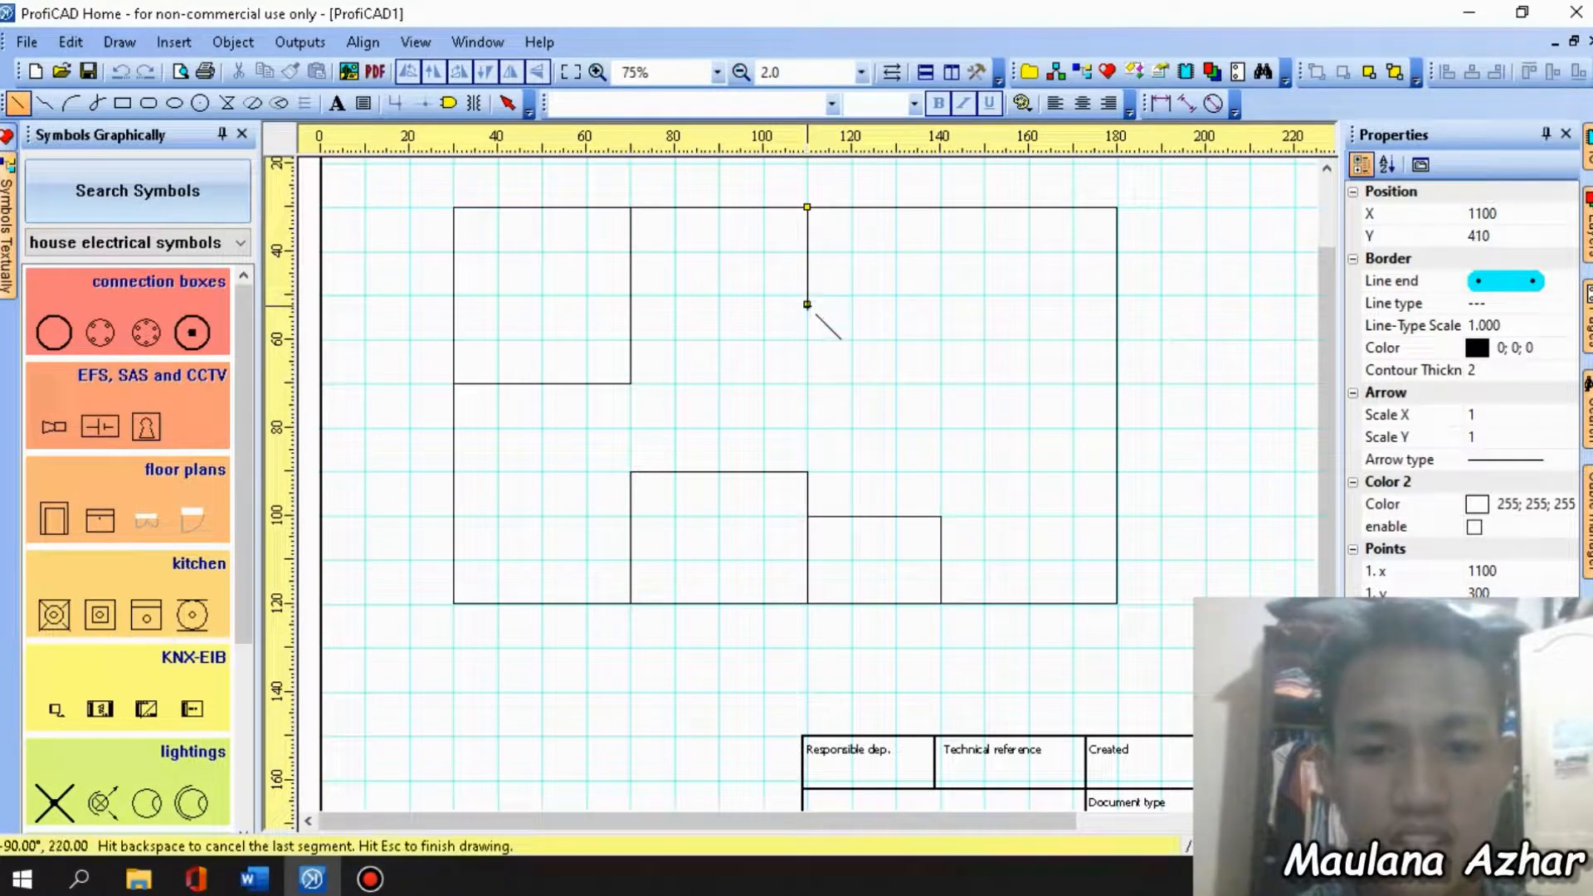
{"action": "left_click", "coordinate": [806, 472]}
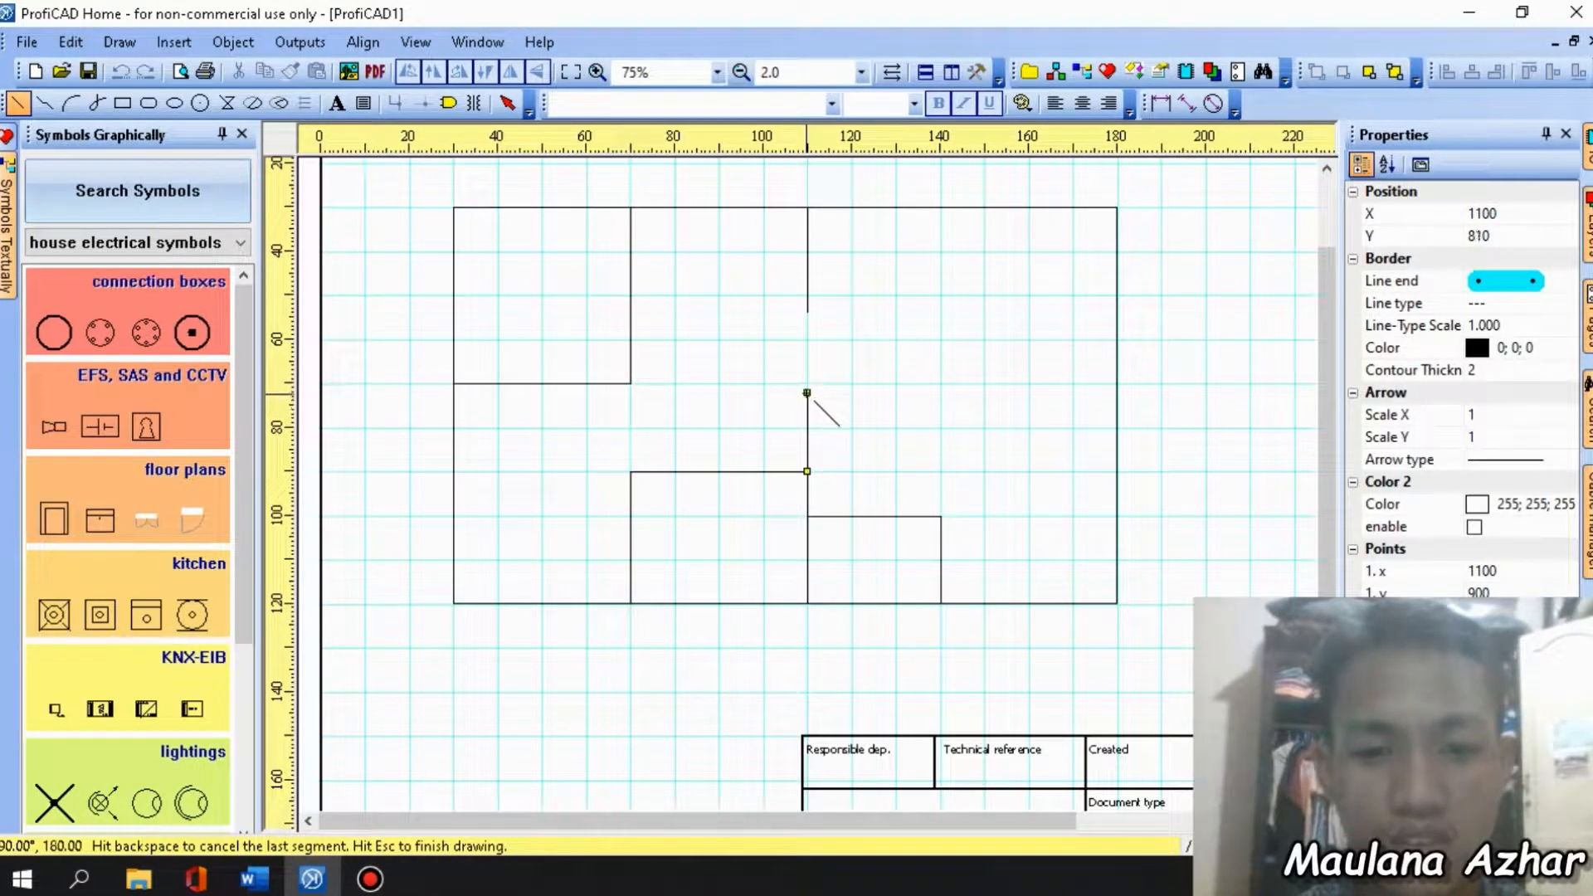
{"action": "left_click", "coordinate": [941, 516]}
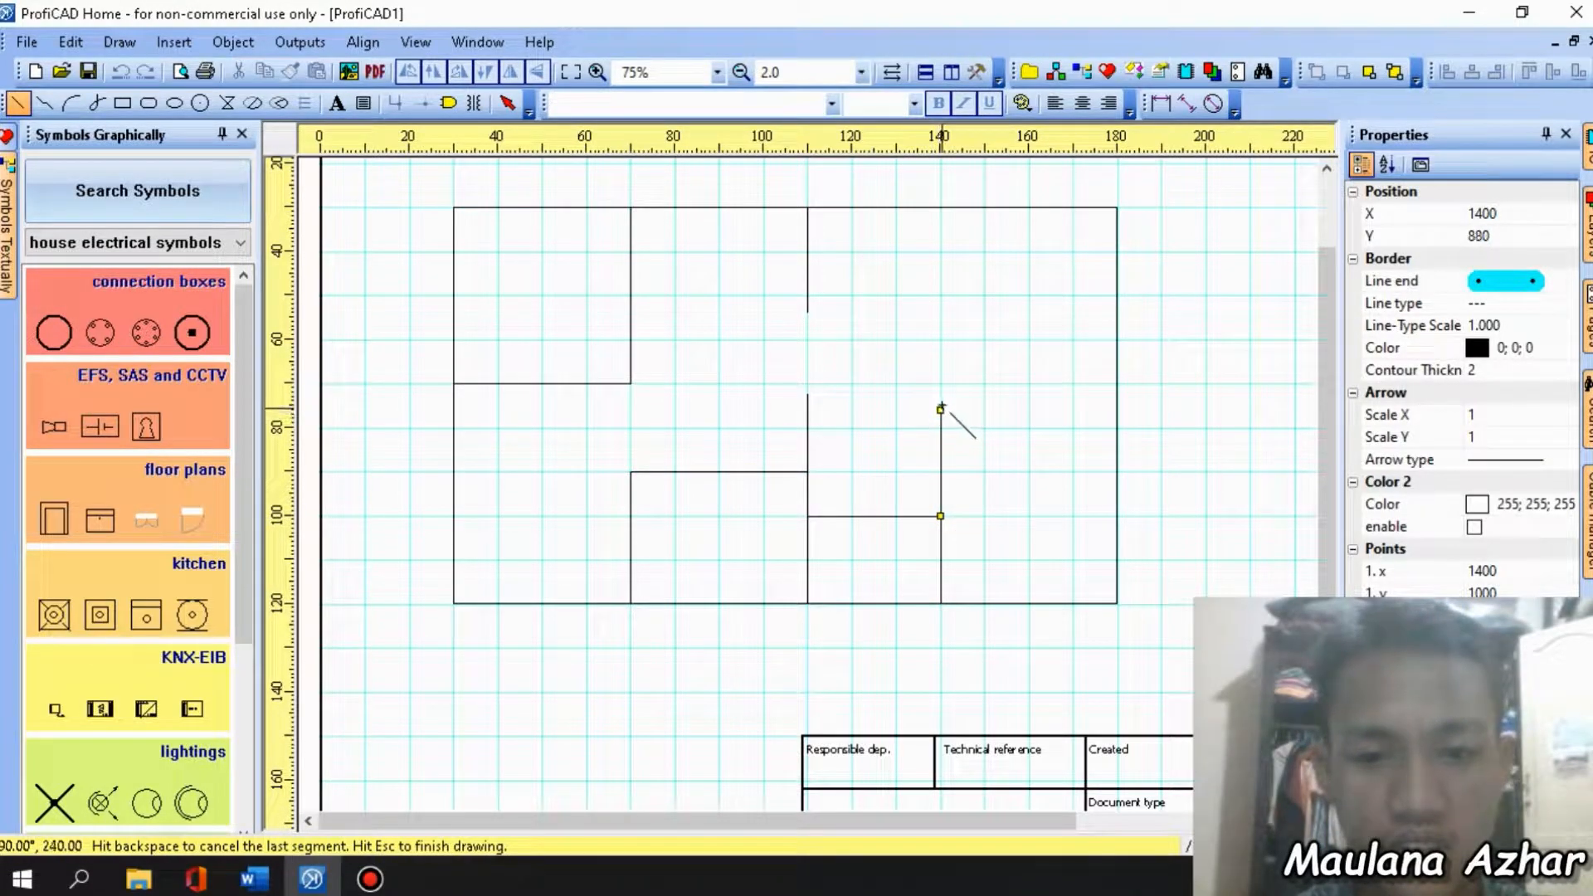
{"action": "left_click", "coordinate": [941, 403]}
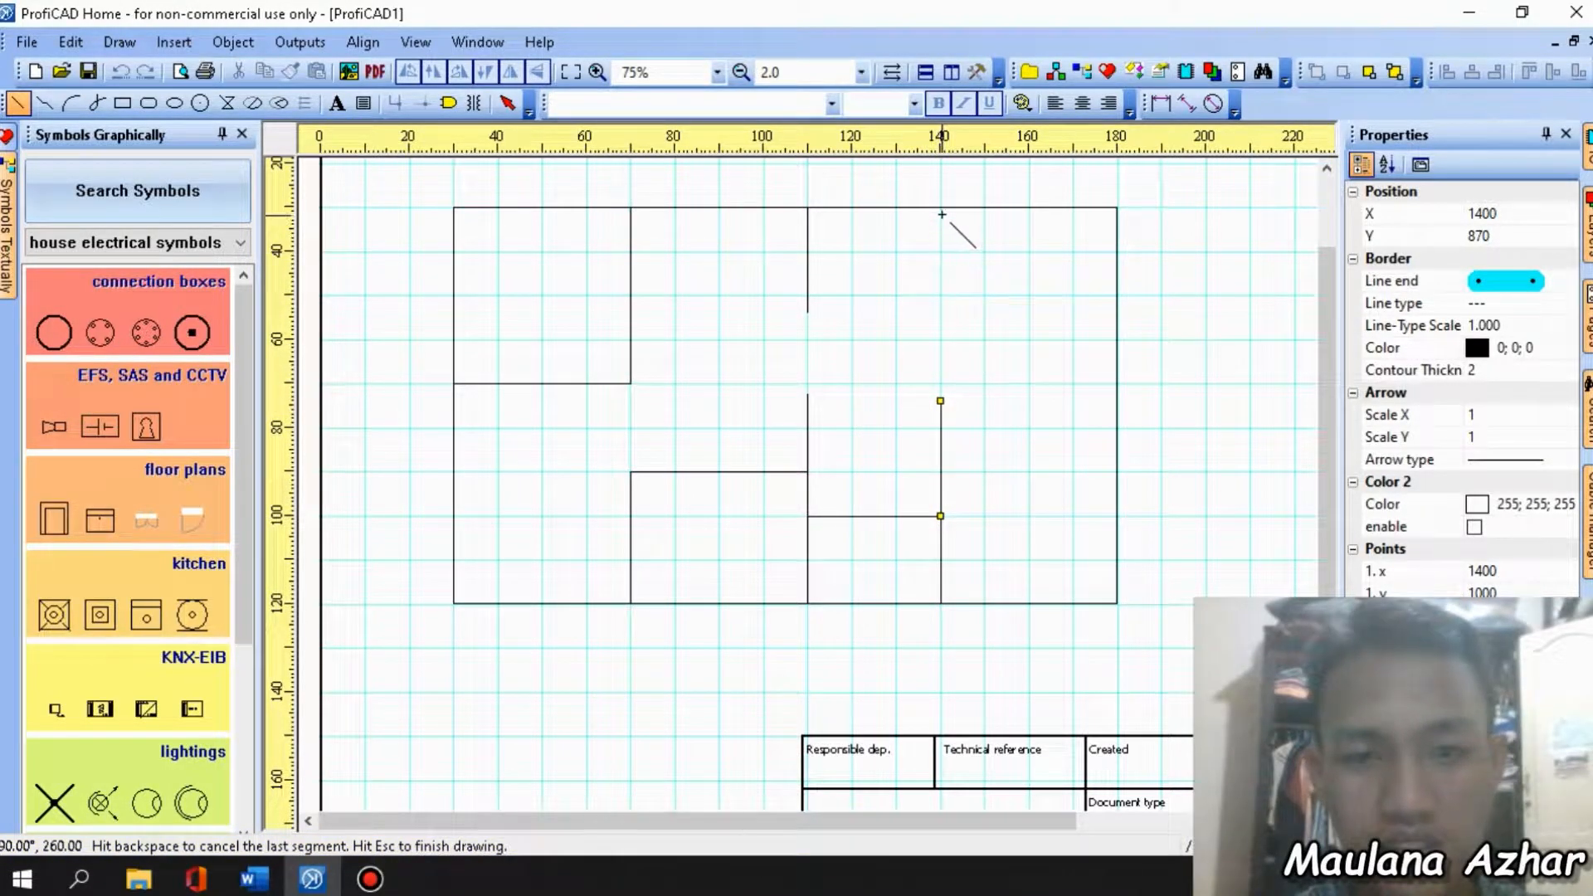
{"action": "key", "text": "Escape"}
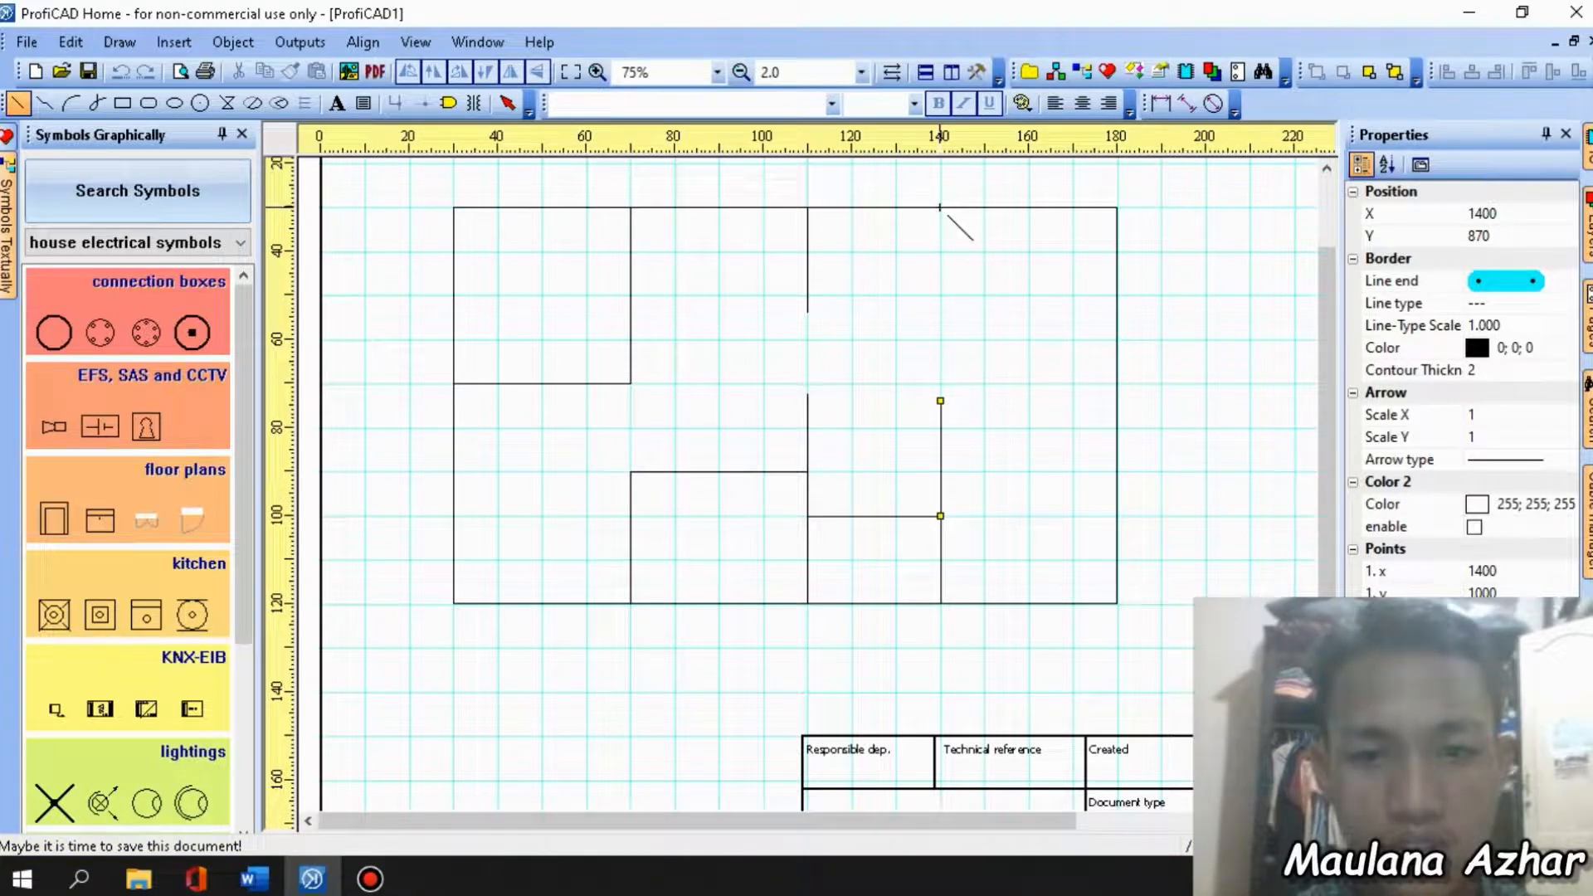
{"action": "left_click", "coordinate": [940, 206]}
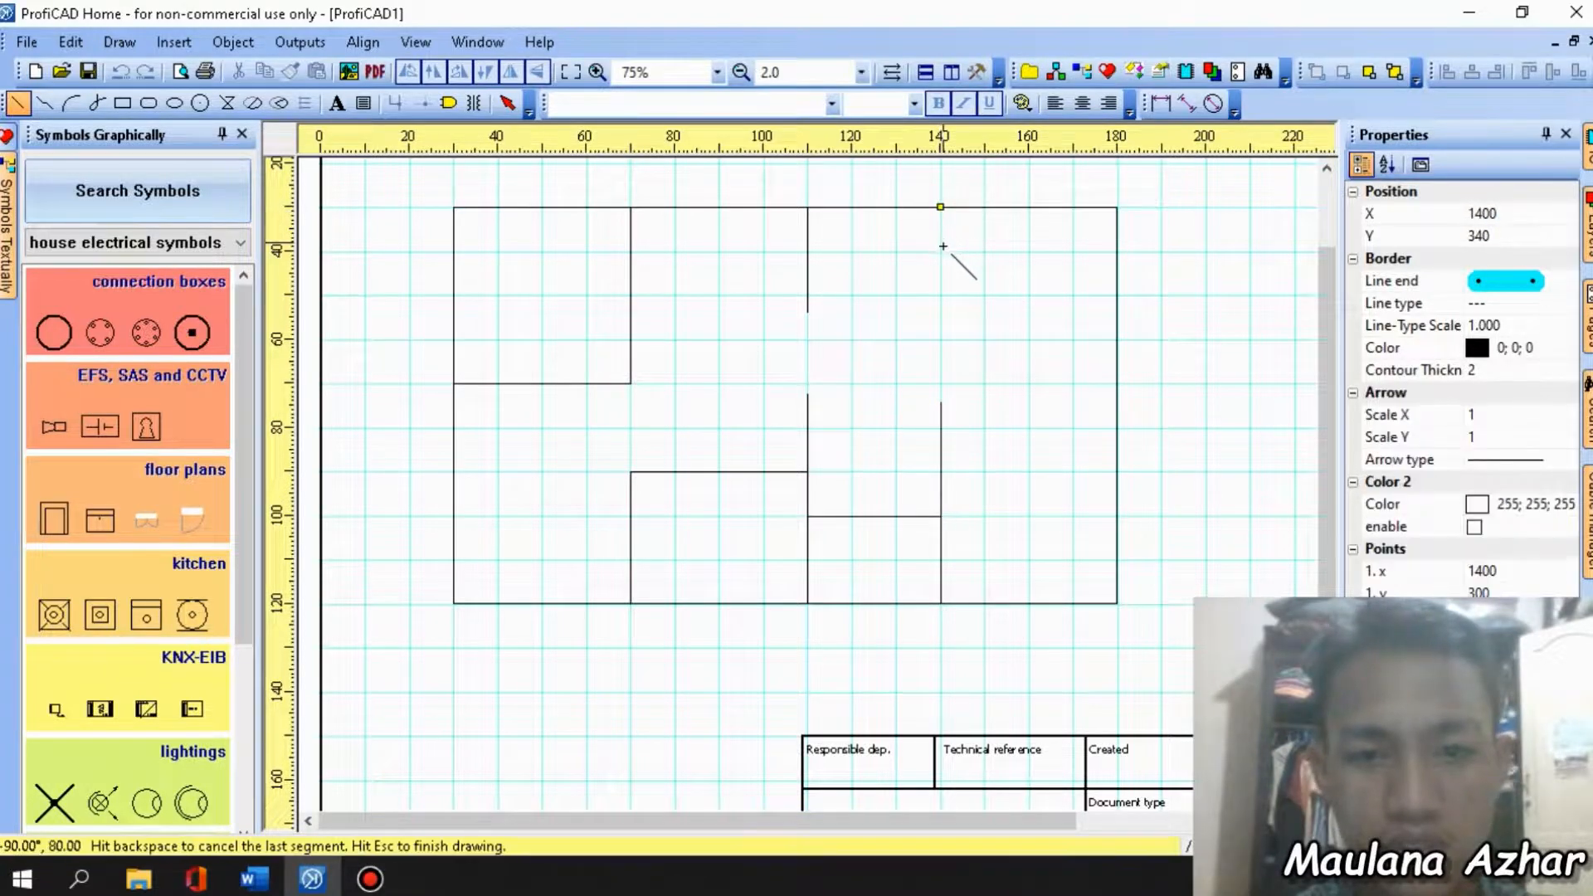
{"action": "left_click", "coordinate": [941, 304]}
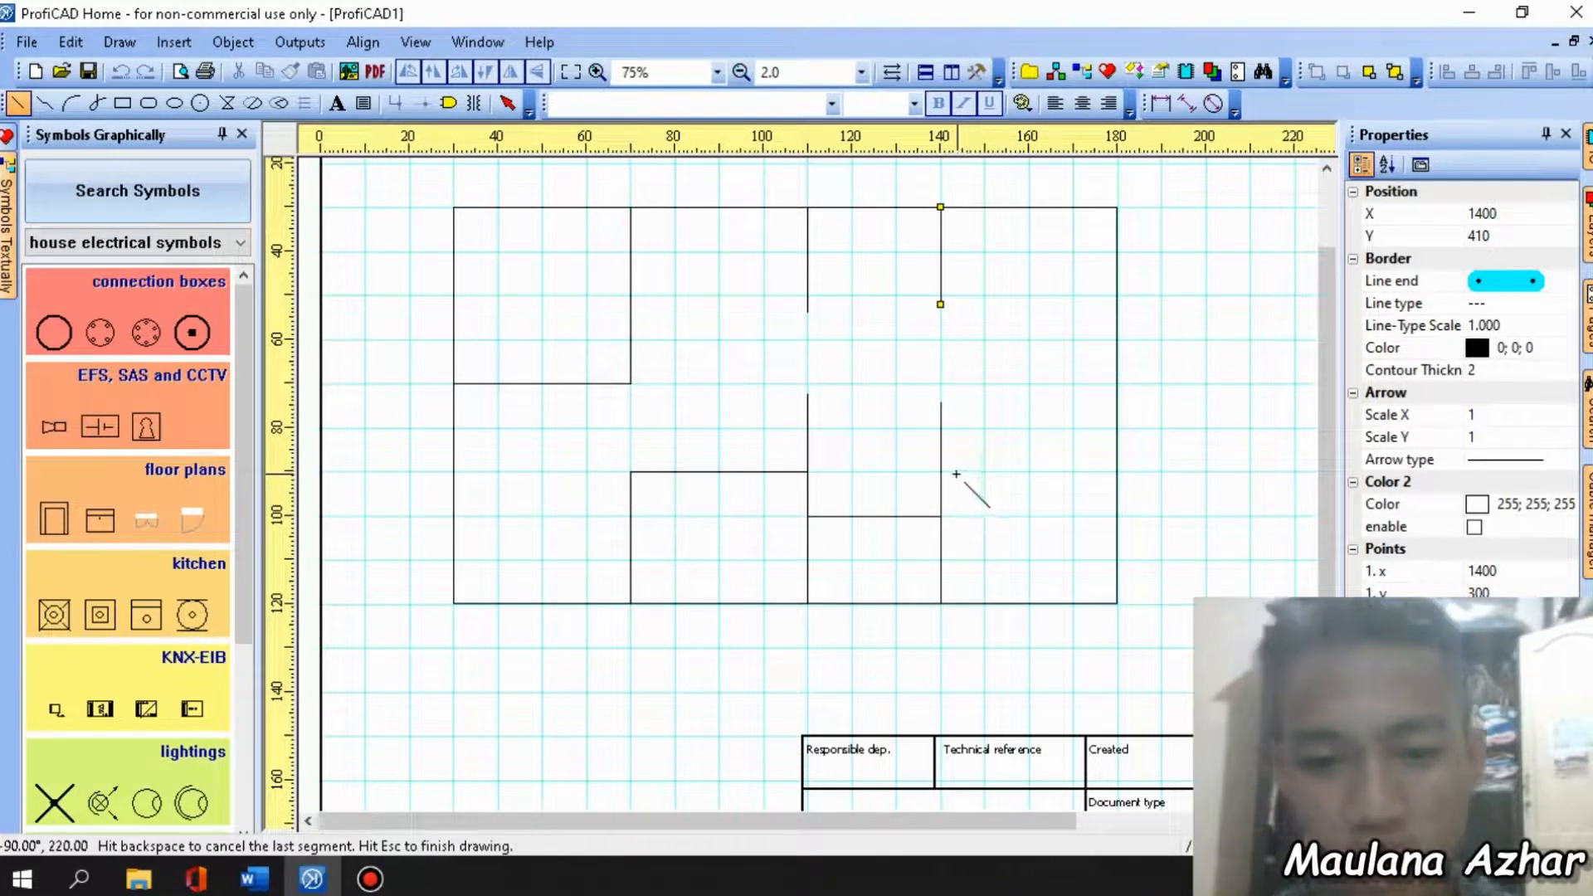
{"action": "left_click", "coordinate": [942, 516]}
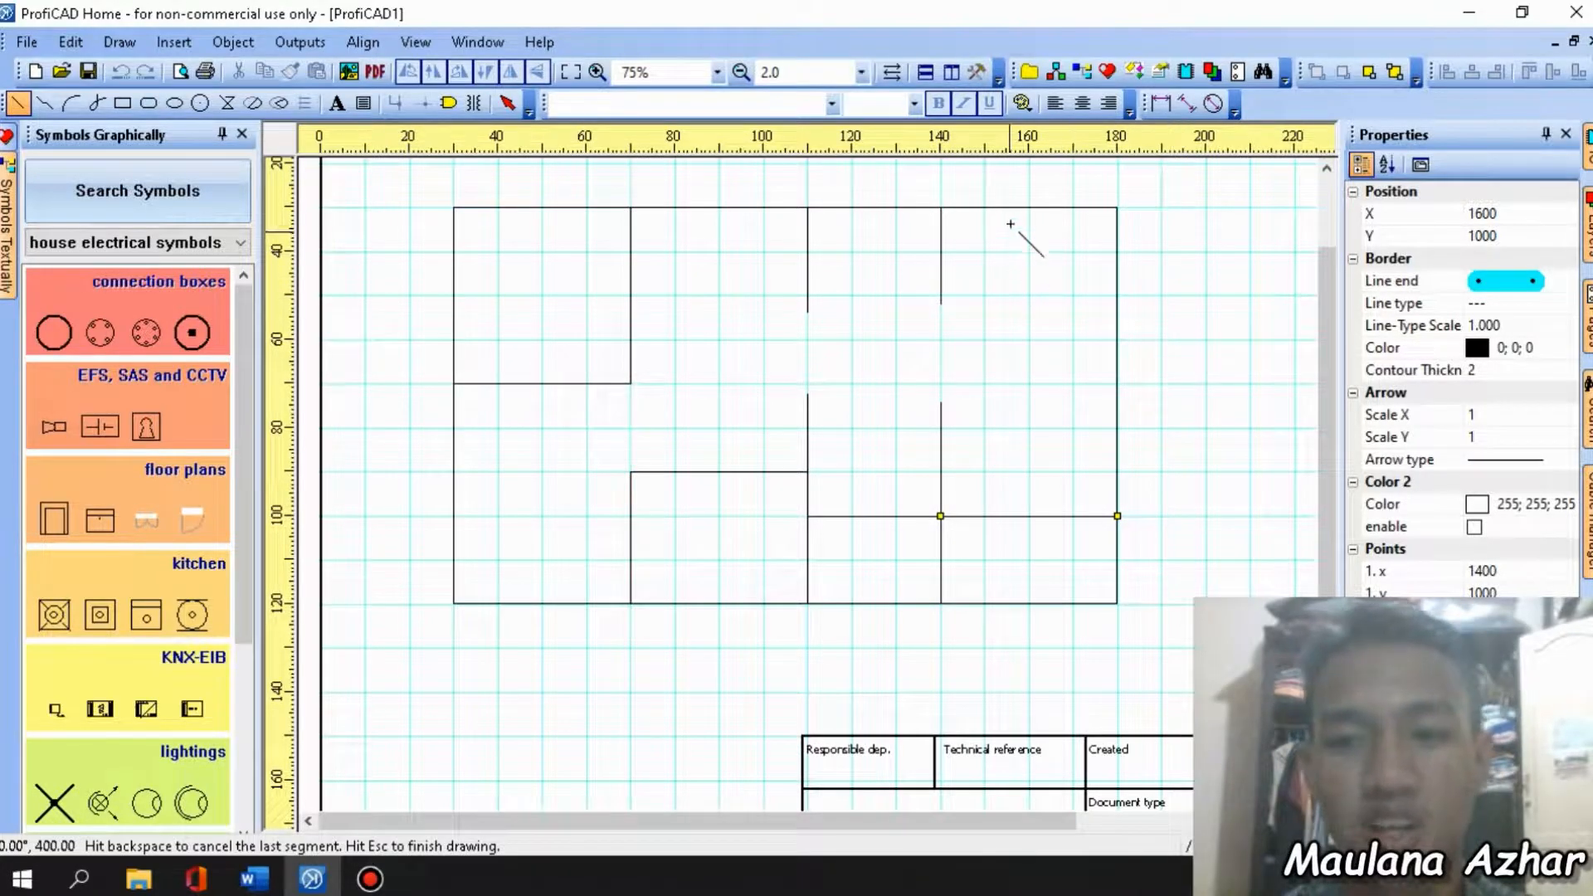
Draw a three-sided extension 600 wide and 160 high above the right end of the upper outer wall.
{"action": "scroll", "coordinate": [1063, 206], "scroll_direction": "up", "scroll_amount": 1}
{"action": "scroll", "coordinate": [1063, 205], "scroll_direction": "down", "scroll_amount": 2}
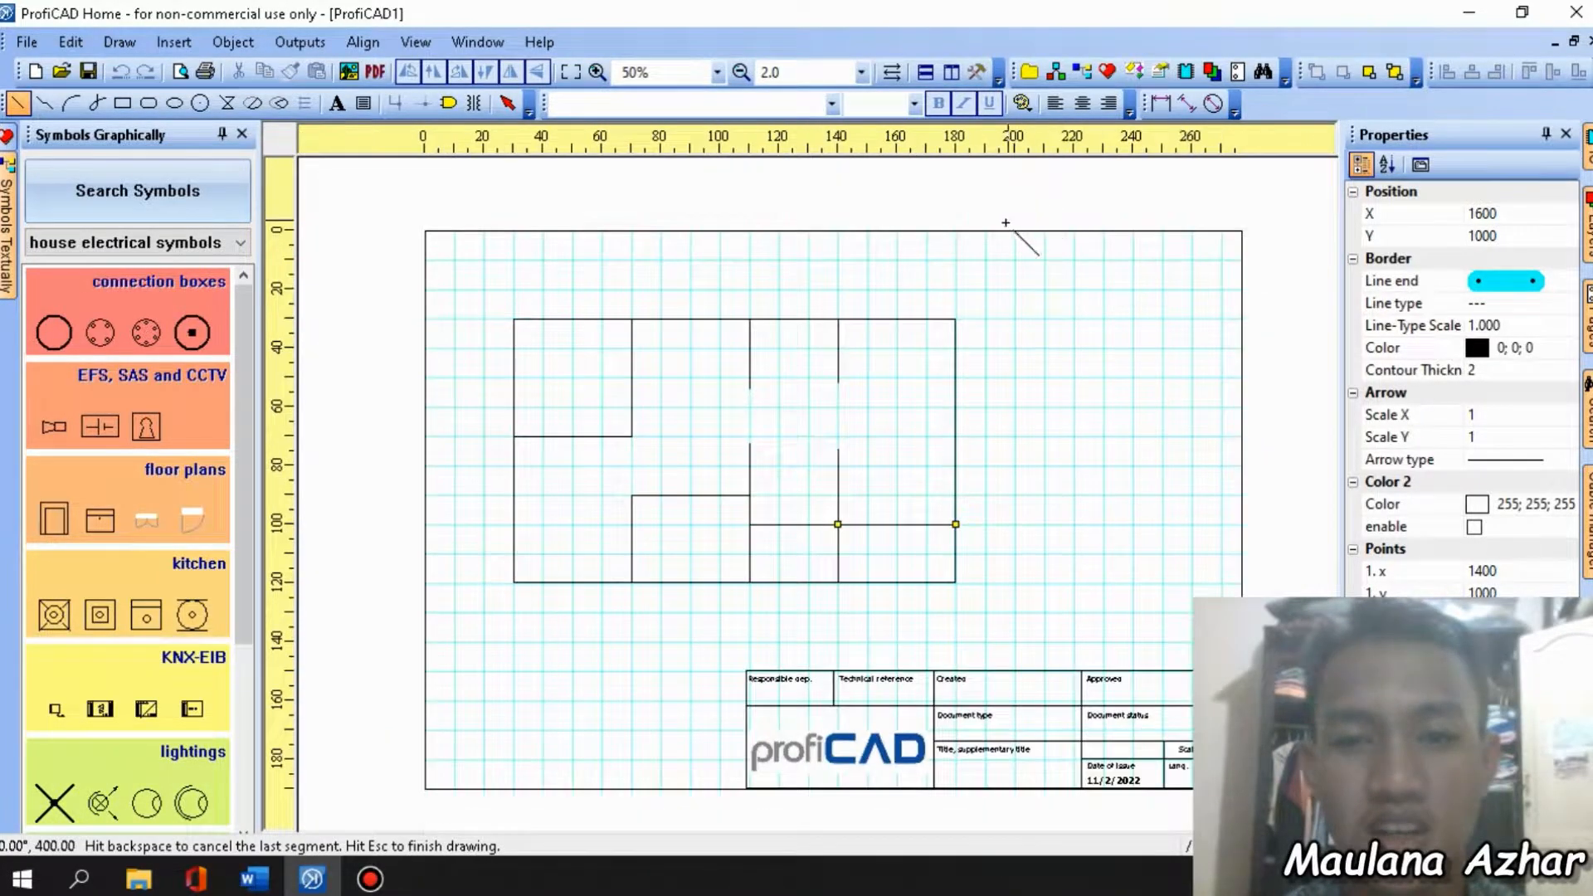
{"action": "scroll", "coordinate": [1013, 224], "scroll_direction": "up", "scroll_amount": 1}
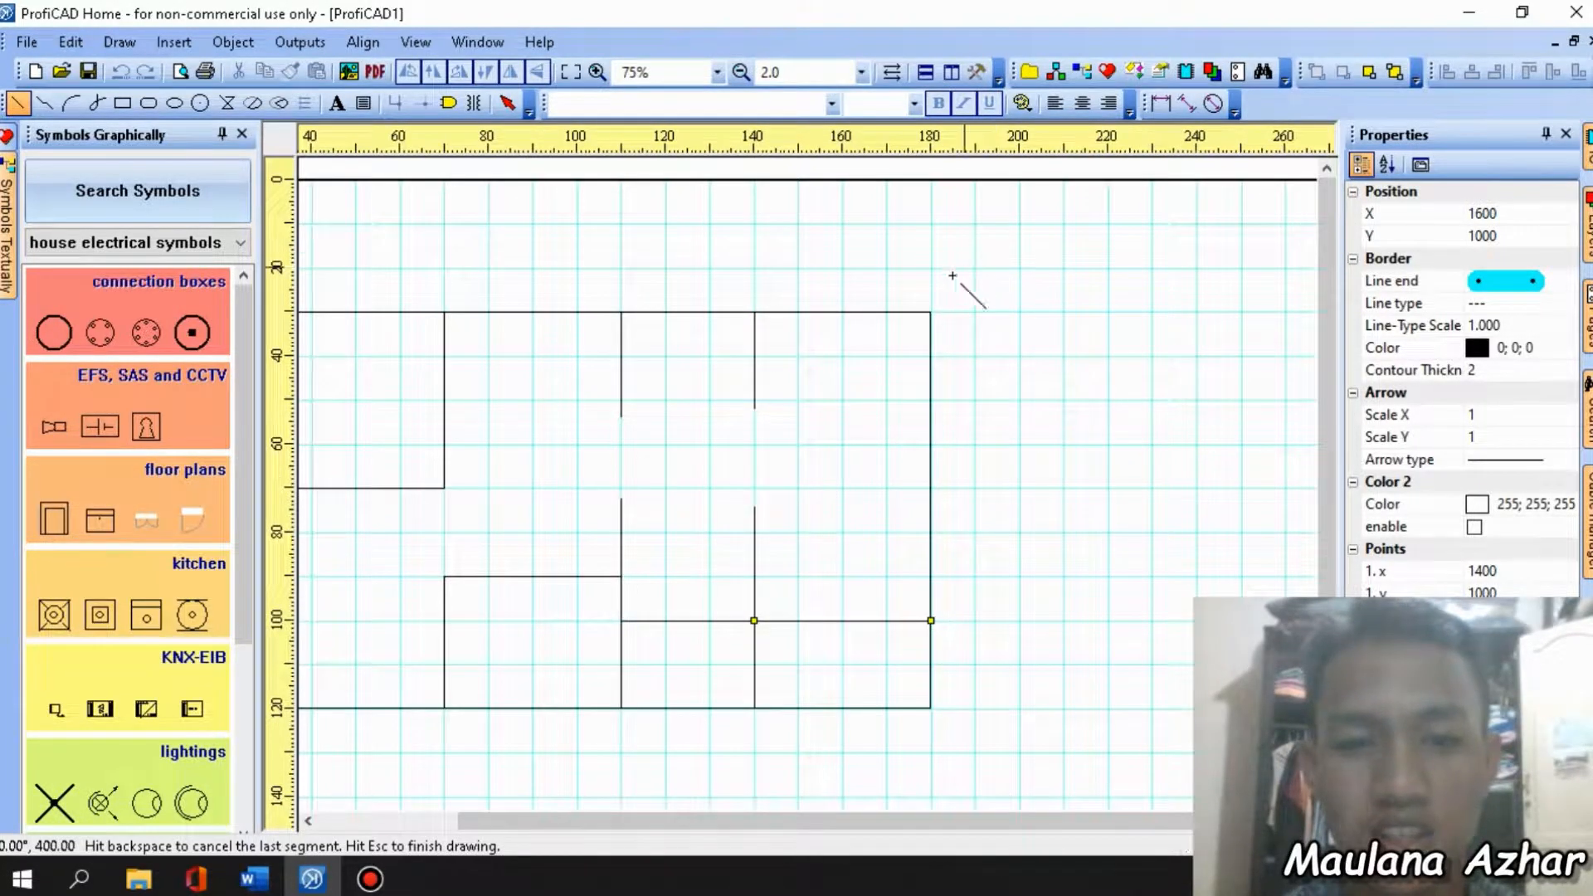
{"action": "left_click", "coordinate": [932, 312]}
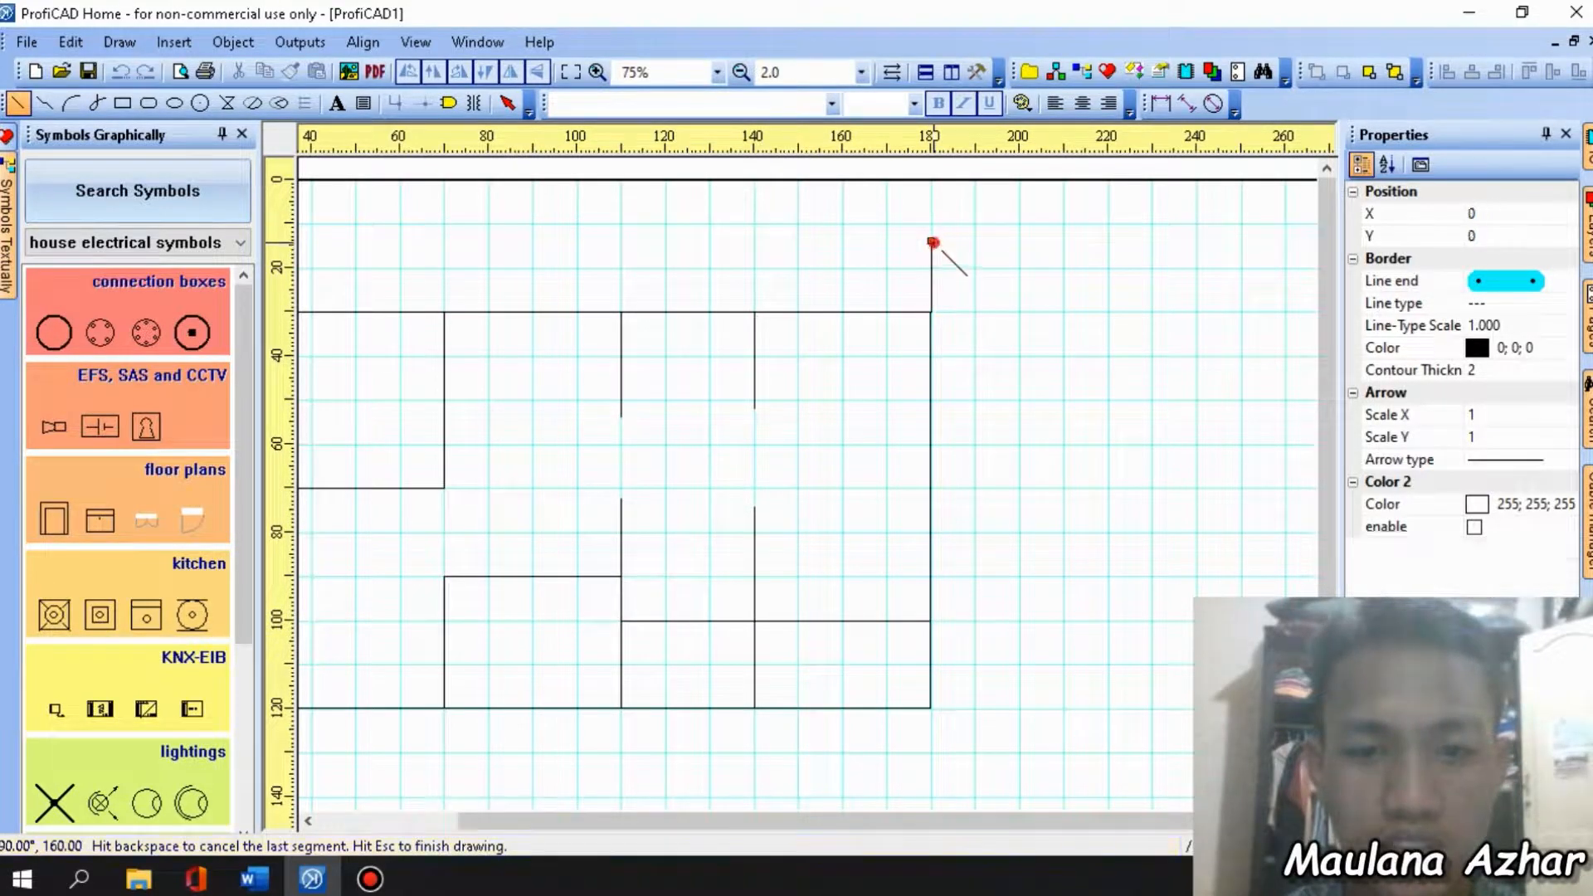
{"action": "left_click", "coordinate": [932, 241]}
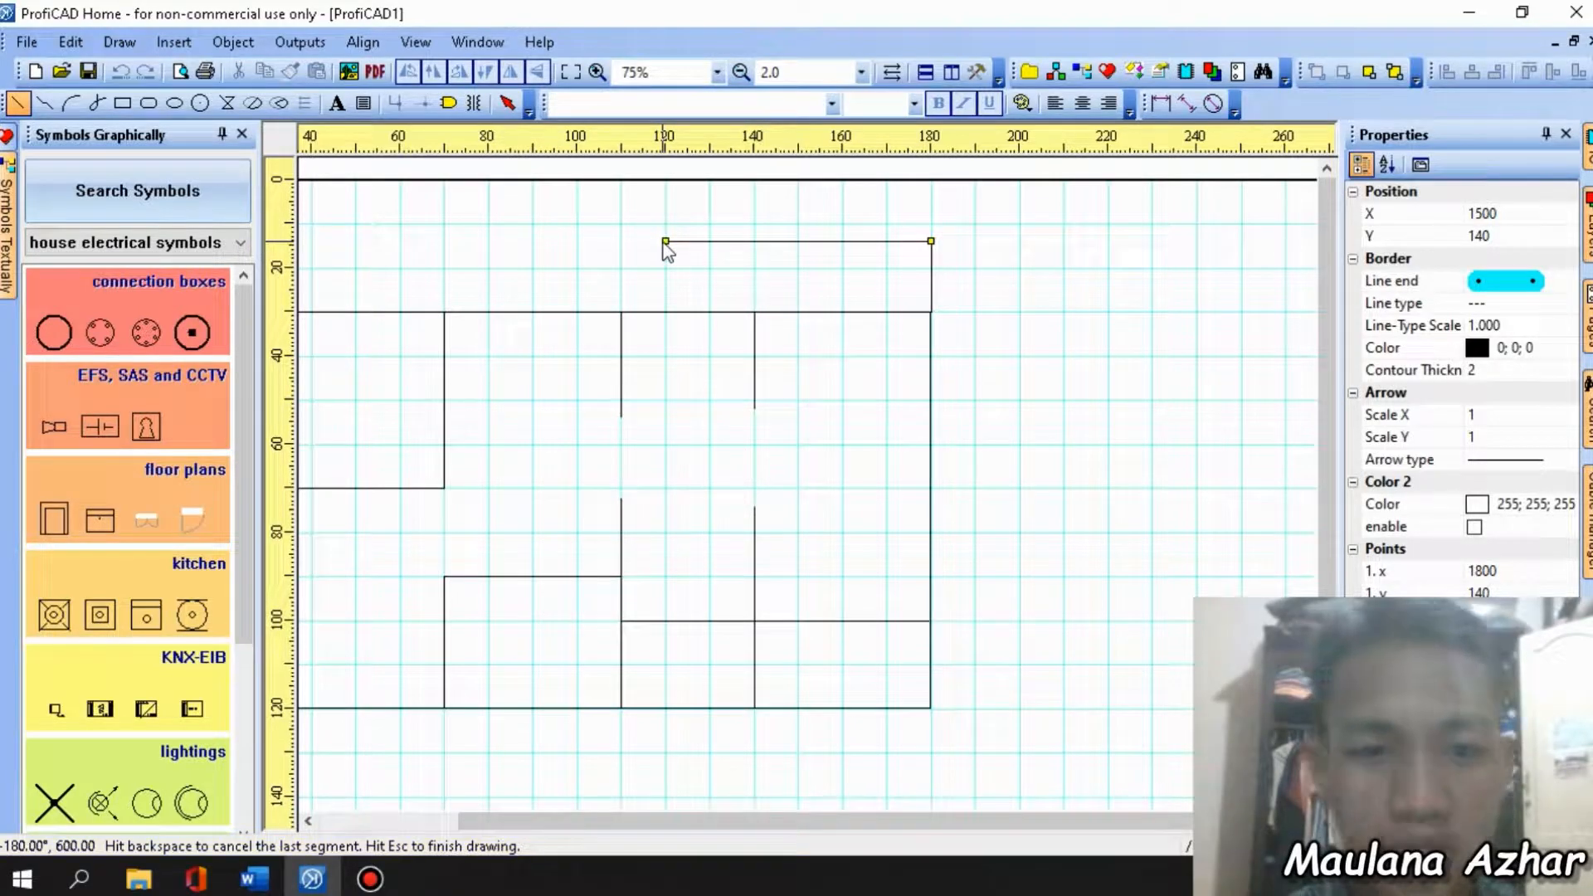
{"action": "left_click", "coordinate": [667, 242]}
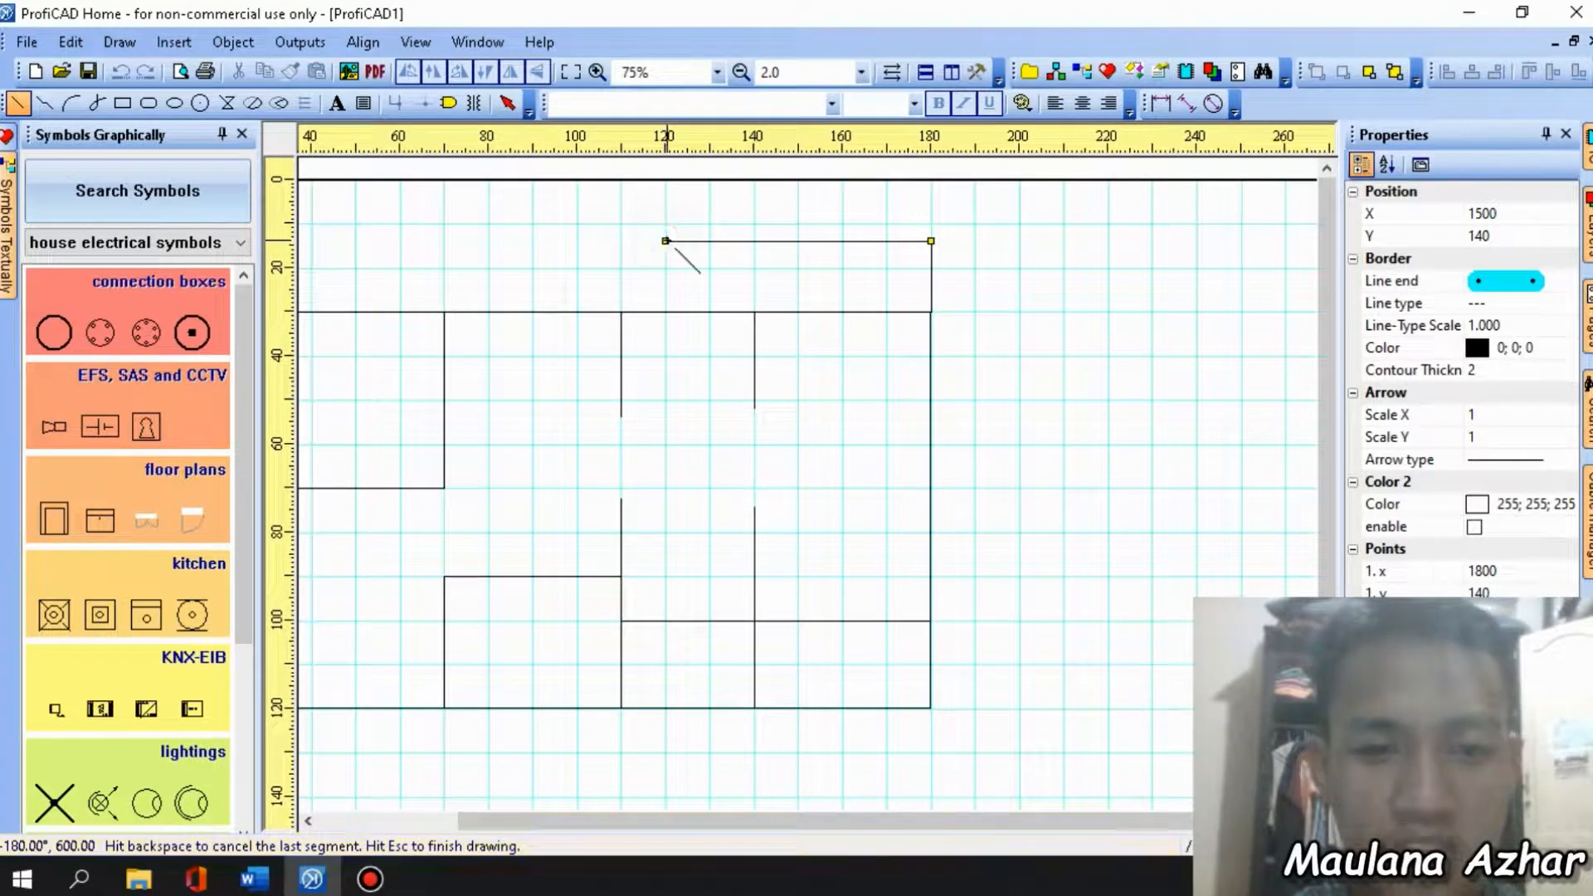
{"action": "left_click", "coordinate": [666, 241]}
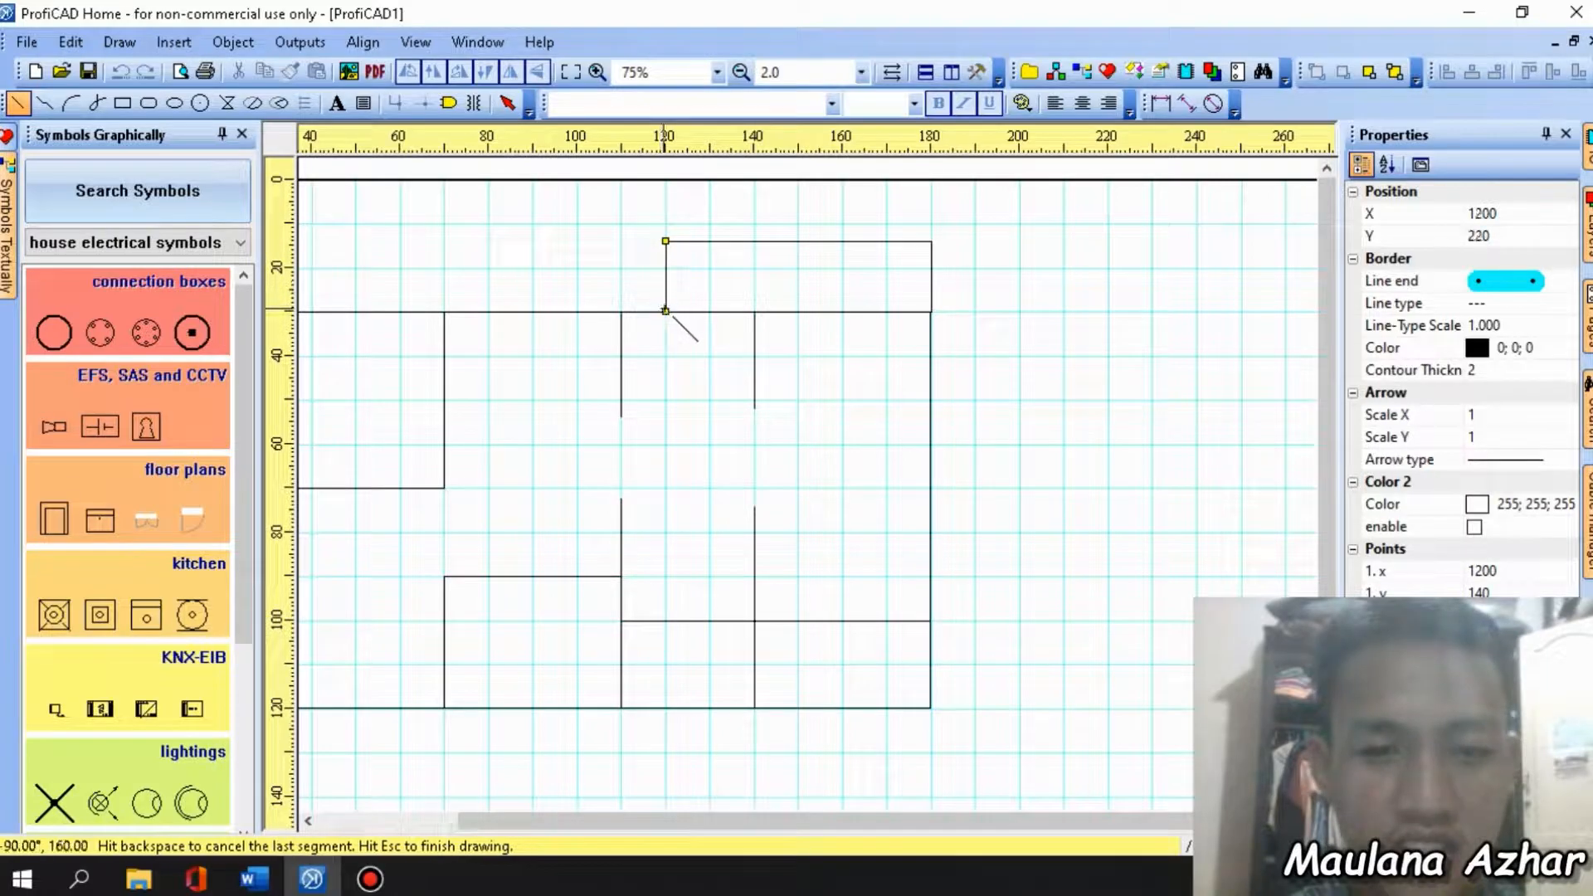
{"action": "left_click", "coordinate": [665, 312]}
{"action": "left_click", "coordinate": [507, 102]}
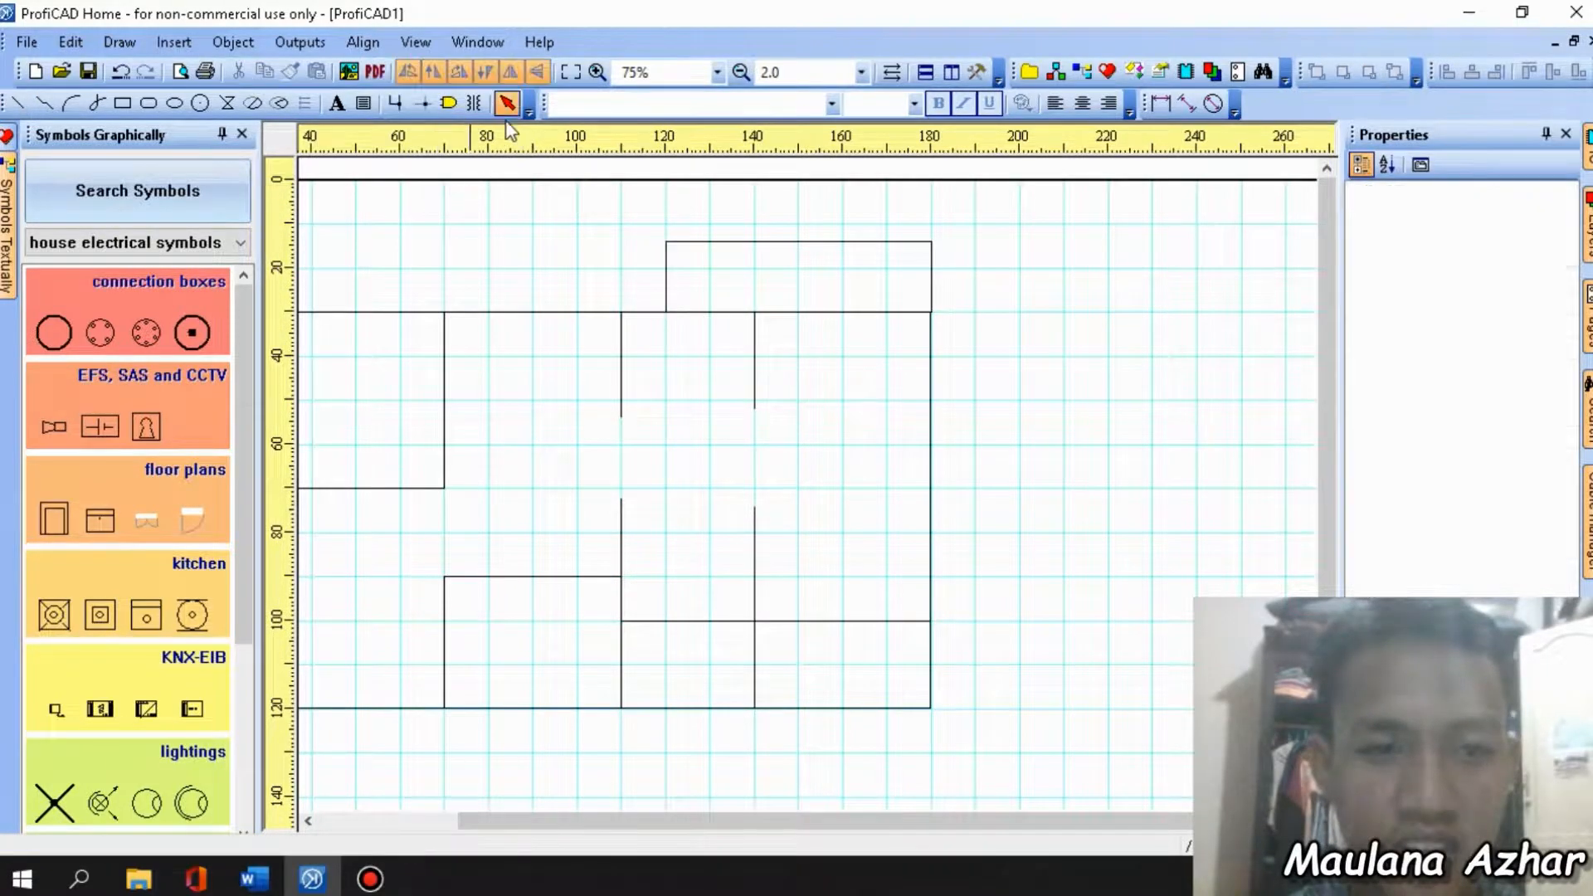
Thicken the contour of the outer wall rectangle.
{"action": "mouse_move", "coordinate": [924, 821]}
{"action": "left_mouse_down"}
{"action": "mouse_move", "coordinate": [775, 792]}
{"action": "mouse_move", "coordinate": [913, 797]}
{"action": "mouse_move", "coordinate": [798, 784]}
{"action": "left_mouse_up"}
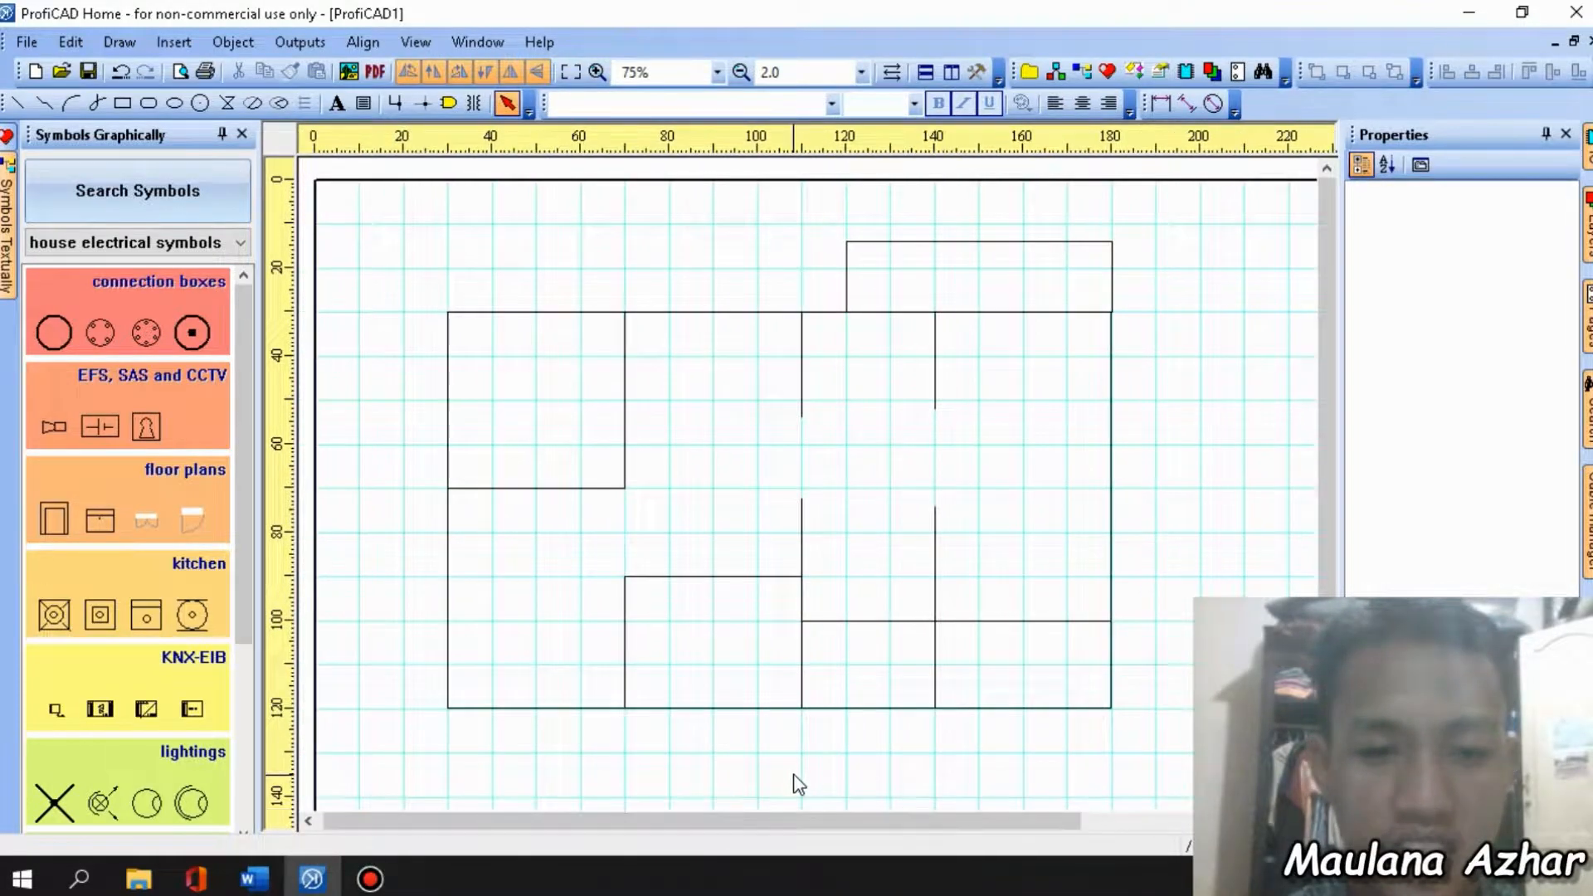
{"action": "left_click", "coordinate": [559, 313]}
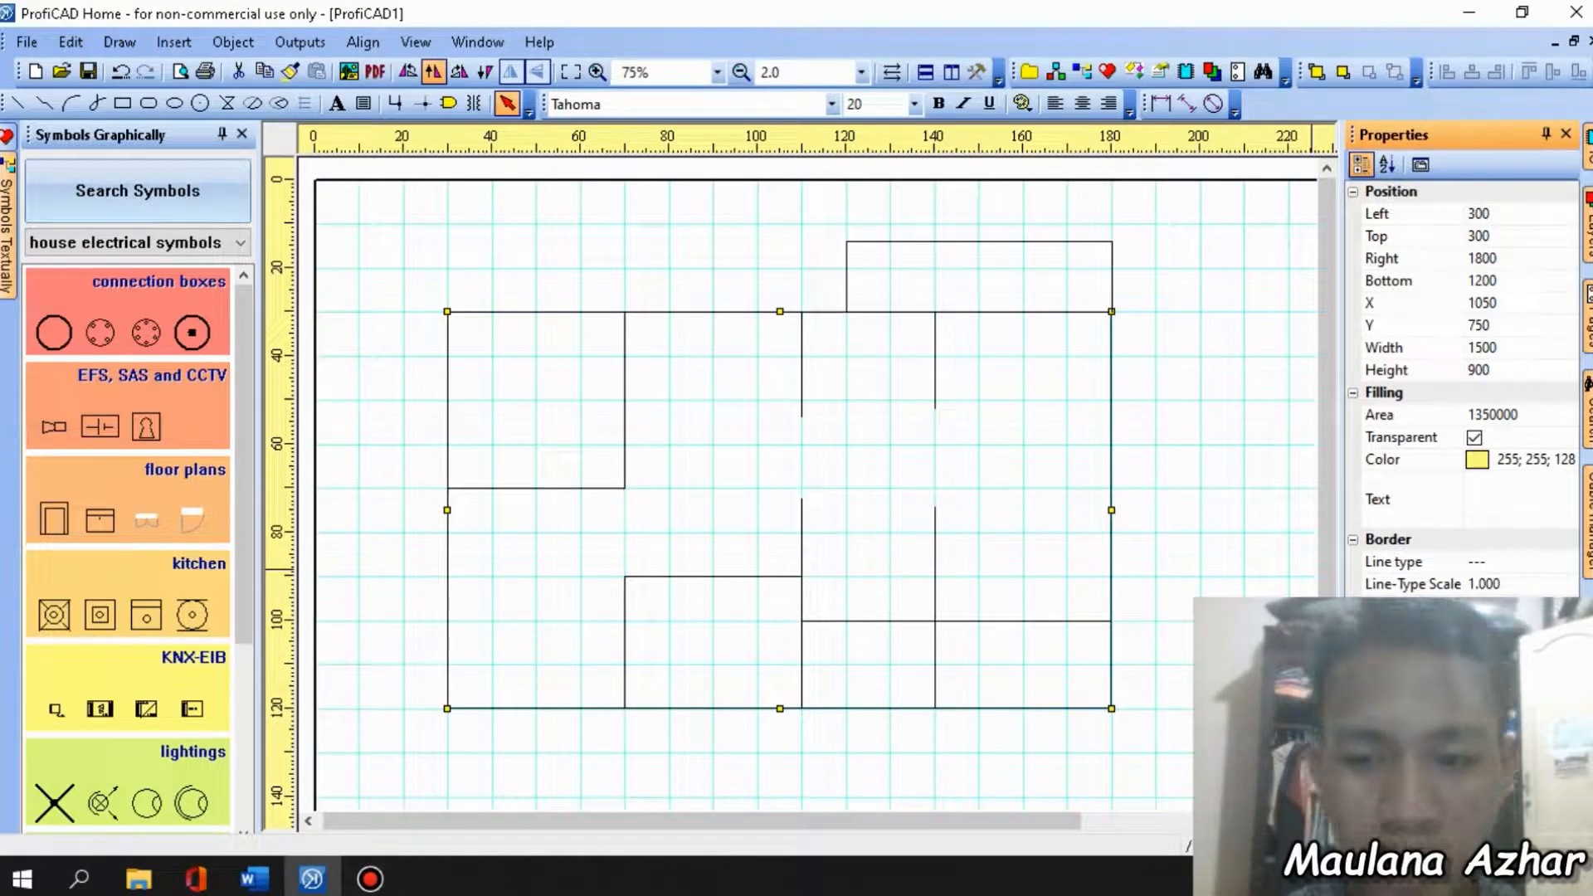
{"action": "key", "text": "Return"}
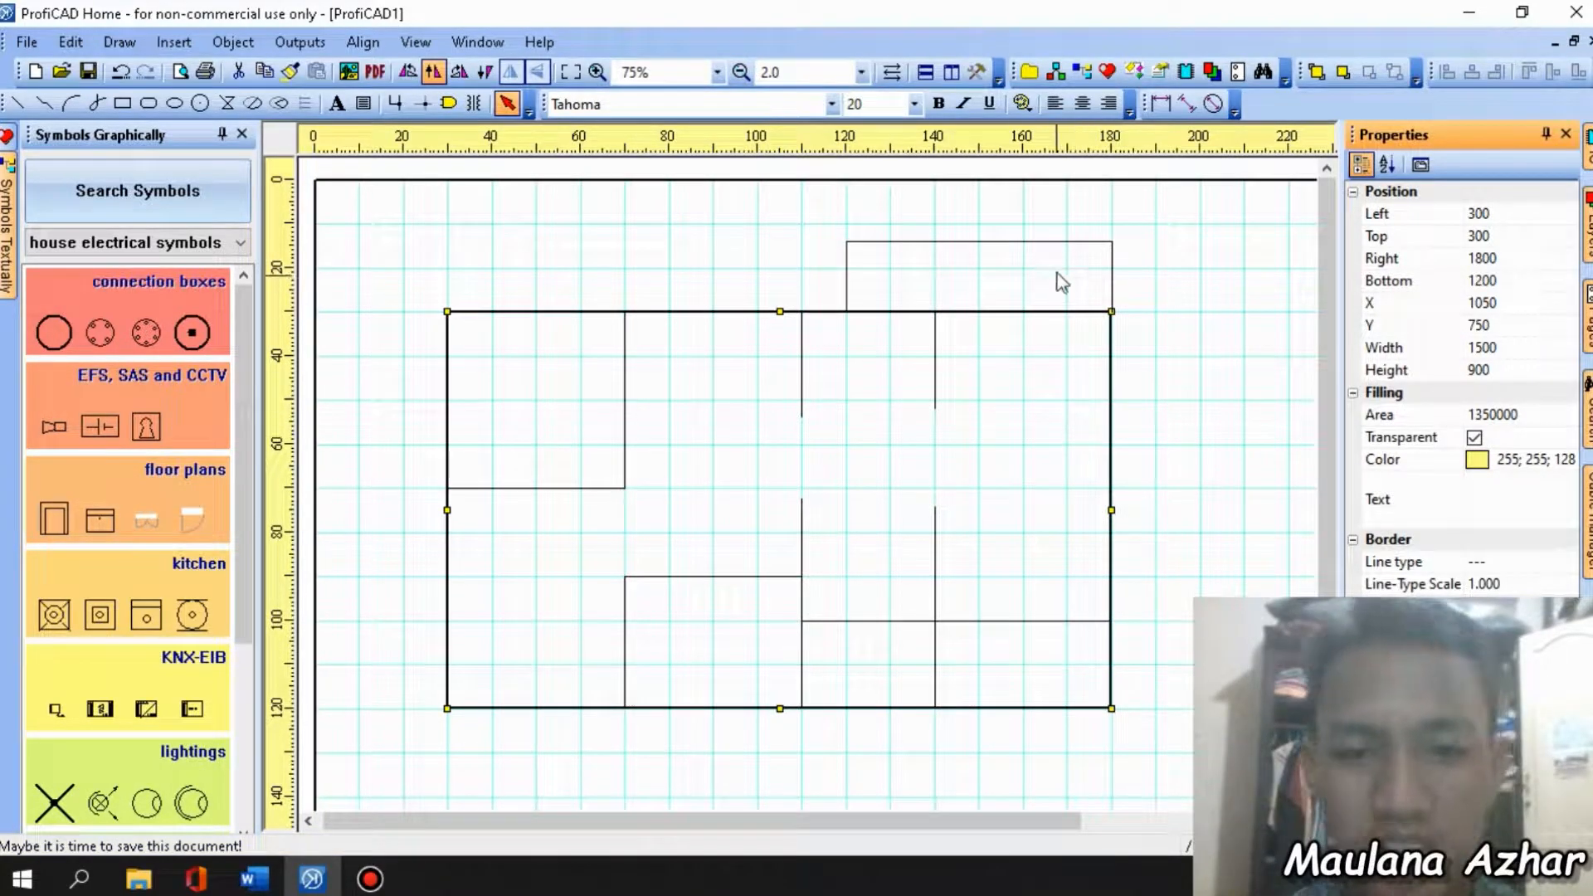
Thicken the contours of the three walls of the extension above the house.
{"action": "left_click", "coordinate": [1053, 242]}
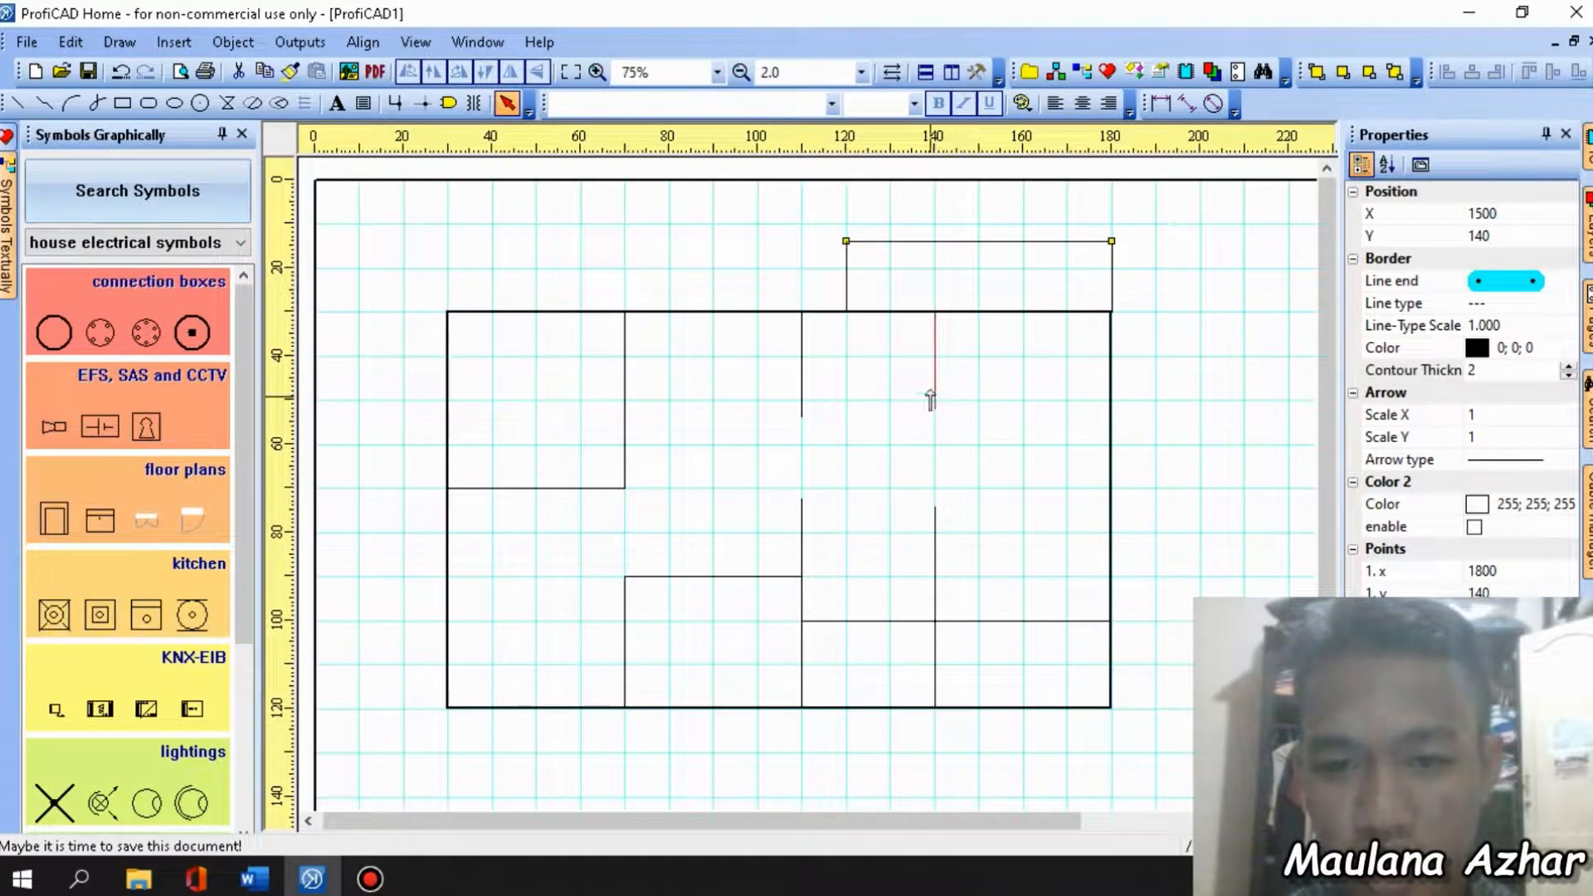
{"action": "left_click", "coordinate": [1570, 367]}
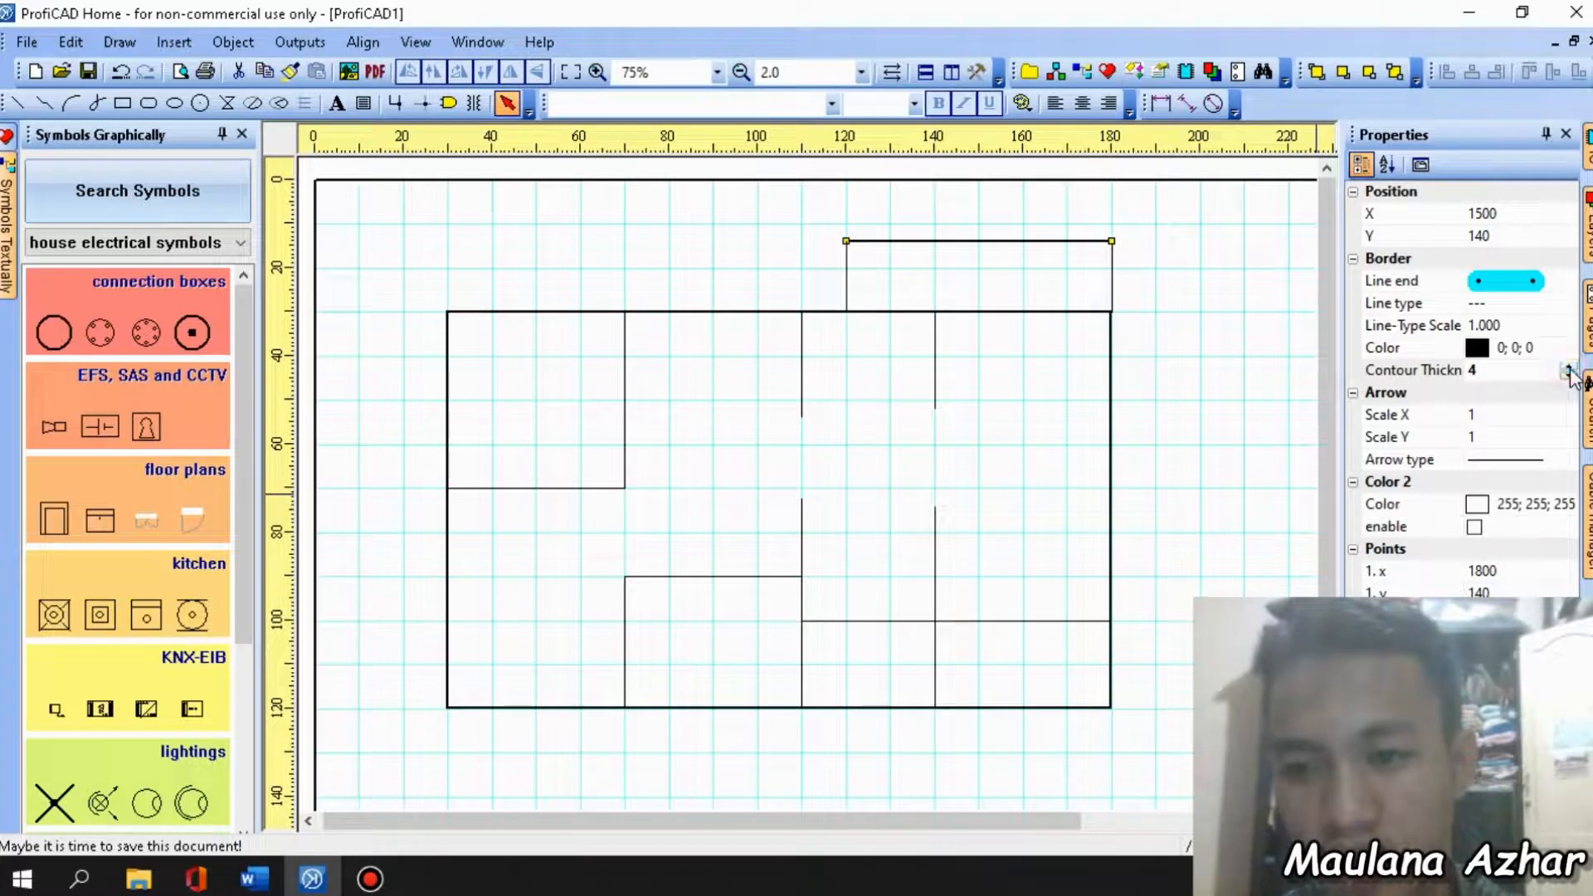
{"action": "left_click", "coordinate": [1112, 280]}
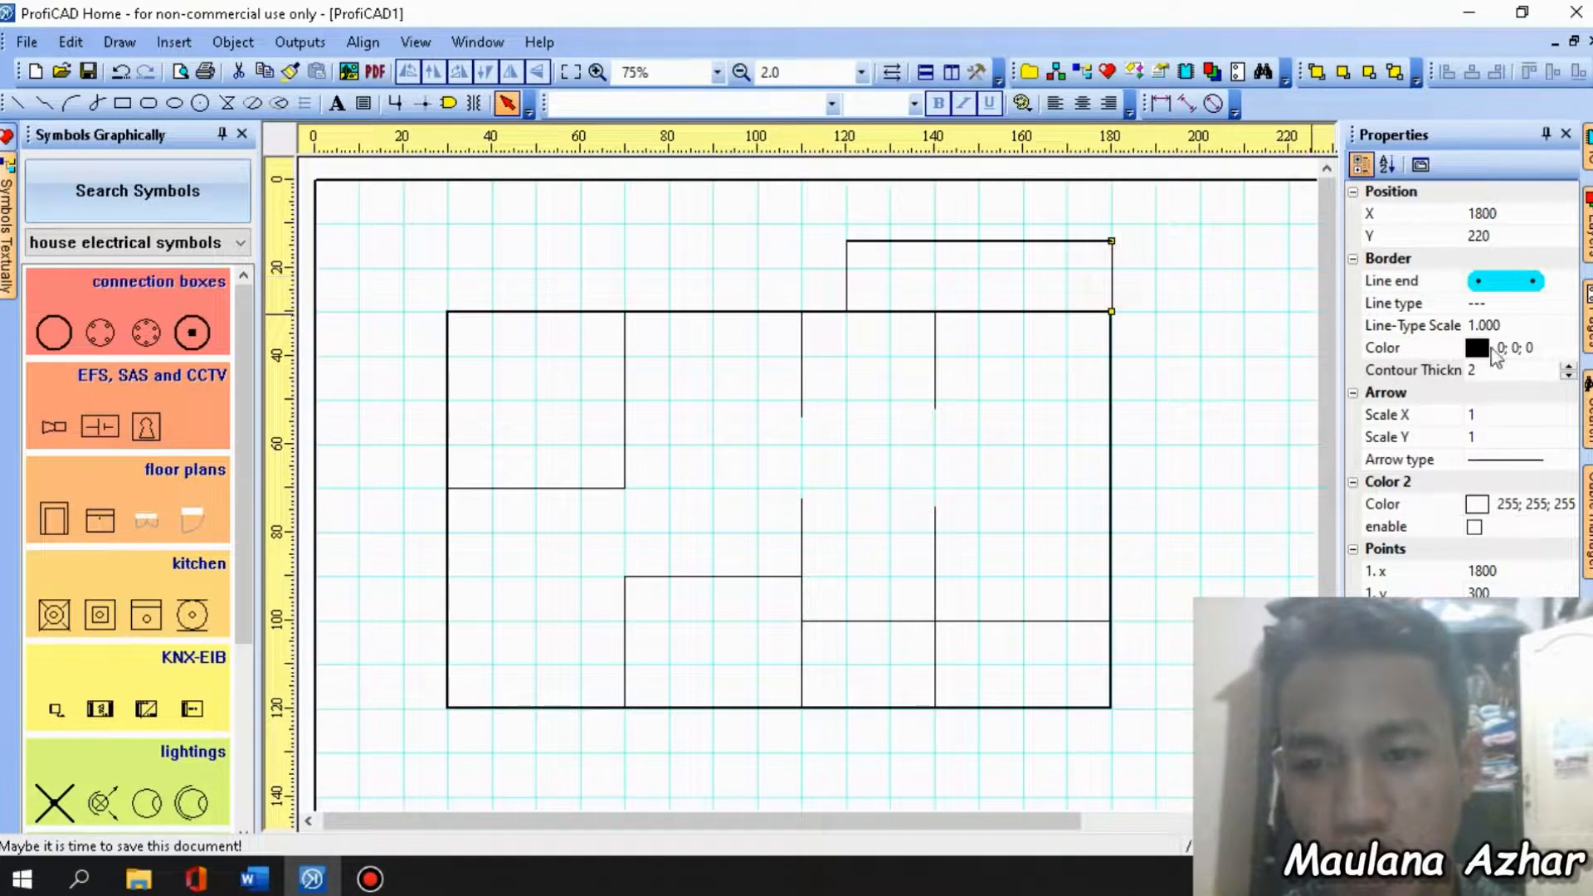
{"action": "left_click", "coordinate": [847, 276]}
Thicken the contours of the upper partition stubs at 140 and 110 on the ruler.
{"action": "left_click", "coordinate": [936, 365]}
{"action": "left_click", "coordinate": [1570, 367]}
{"action": "left_click", "coordinate": [801, 381]}
{"action": "left_click", "coordinate": [1567, 368]}
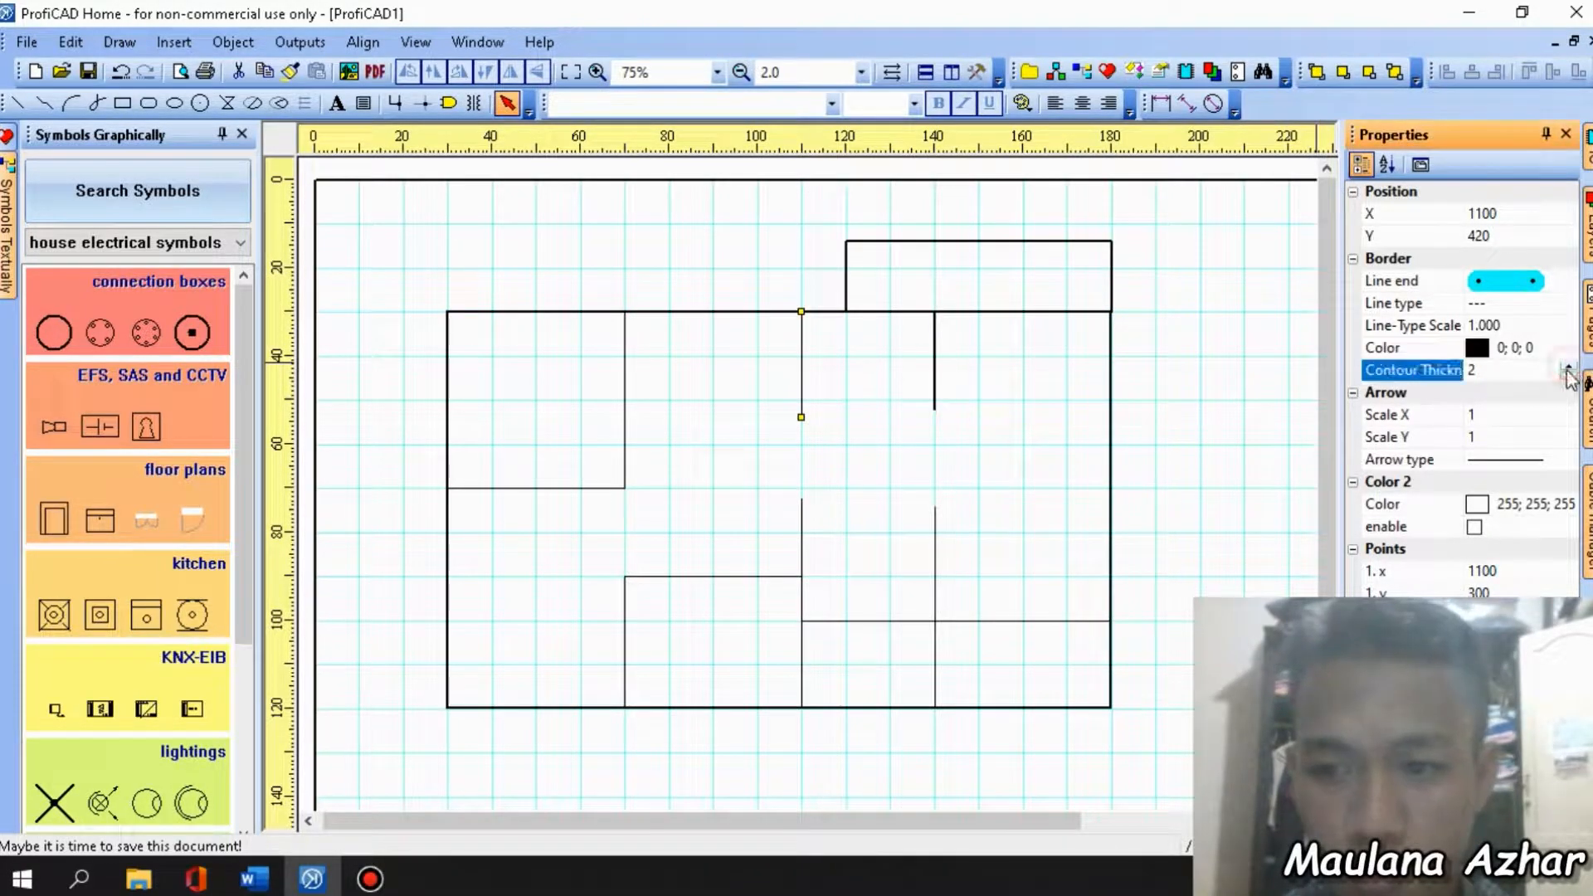
Set a contour thickness of 5 on the lower partition at 140 and the horizontal wall between 110 and 140.
{"action": "left_click", "coordinate": [935, 581]}
{"action": "left_click", "coordinate": [1568, 368]}
{"action": "left_click", "coordinate": [867, 621]}
{"action": "left_click", "coordinate": [1567, 369]}
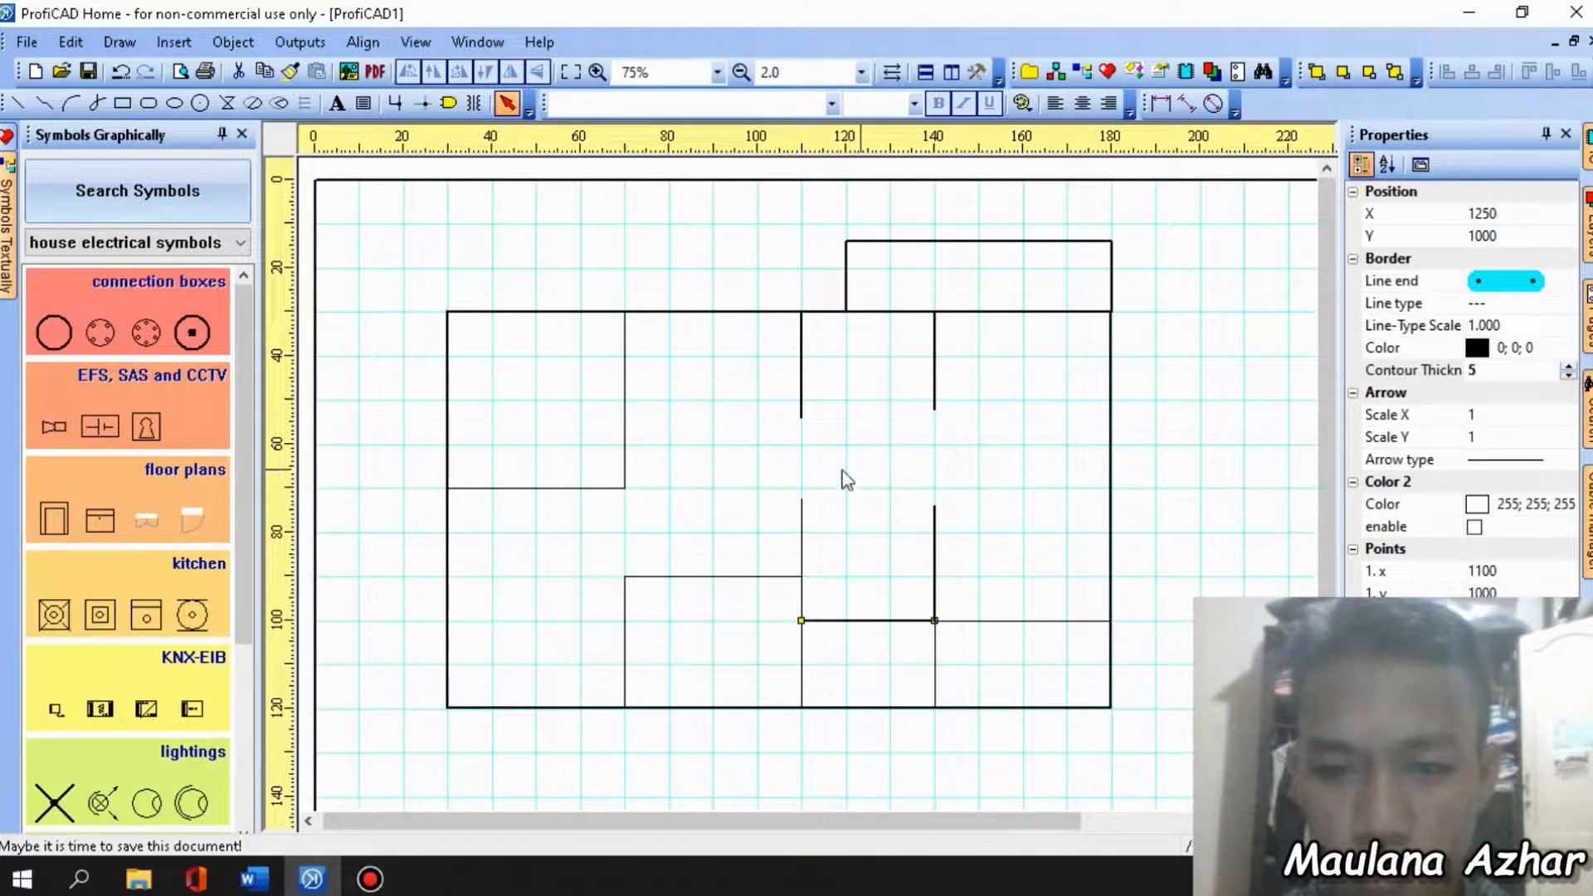
Thicken the contours of both segments of the lower partition at 110 on the ruler.
{"action": "left_click", "coordinate": [802, 540]}
{"action": "left_click", "coordinate": [1567, 367]}
{"action": "left_click", "coordinate": [1568, 366]}
{"action": "left_click", "coordinate": [1568, 366]}
{"action": "left_click", "coordinate": [802, 609]}
{"action": "left_click", "coordinate": [1568, 367]}
{"action": "left_click", "coordinate": [1567, 367]}
Thicken the contours of the horizontal wall from 140 to the right outer wall and the short partition dividing the two small lower rooms.
{"action": "left_click", "coordinate": [1062, 621]}
{"action": "left_click", "coordinate": [1568, 367]}
{"action": "left_click", "coordinate": [935, 682]}
{"action": "left_click", "coordinate": [1568, 367]}
Thicken the contours of the upper and left walls of the lower middle room.
{"action": "left_click", "coordinate": [714, 576]}
{"action": "left_click", "coordinate": [1567, 367]}
{"action": "left_click", "coordinate": [624, 631]}
{"action": "left_click", "coordinate": [1567, 367]}
Set a contour thickness of 5 on the lower and right walls of the upper-left room, and clear the selection.
{"action": "left_click", "coordinate": [535, 488]}
{"action": "left_click", "coordinate": [1567, 367]}
{"action": "left_click", "coordinate": [625, 444]}
{"action": "left_click", "coordinate": [1568, 366]}
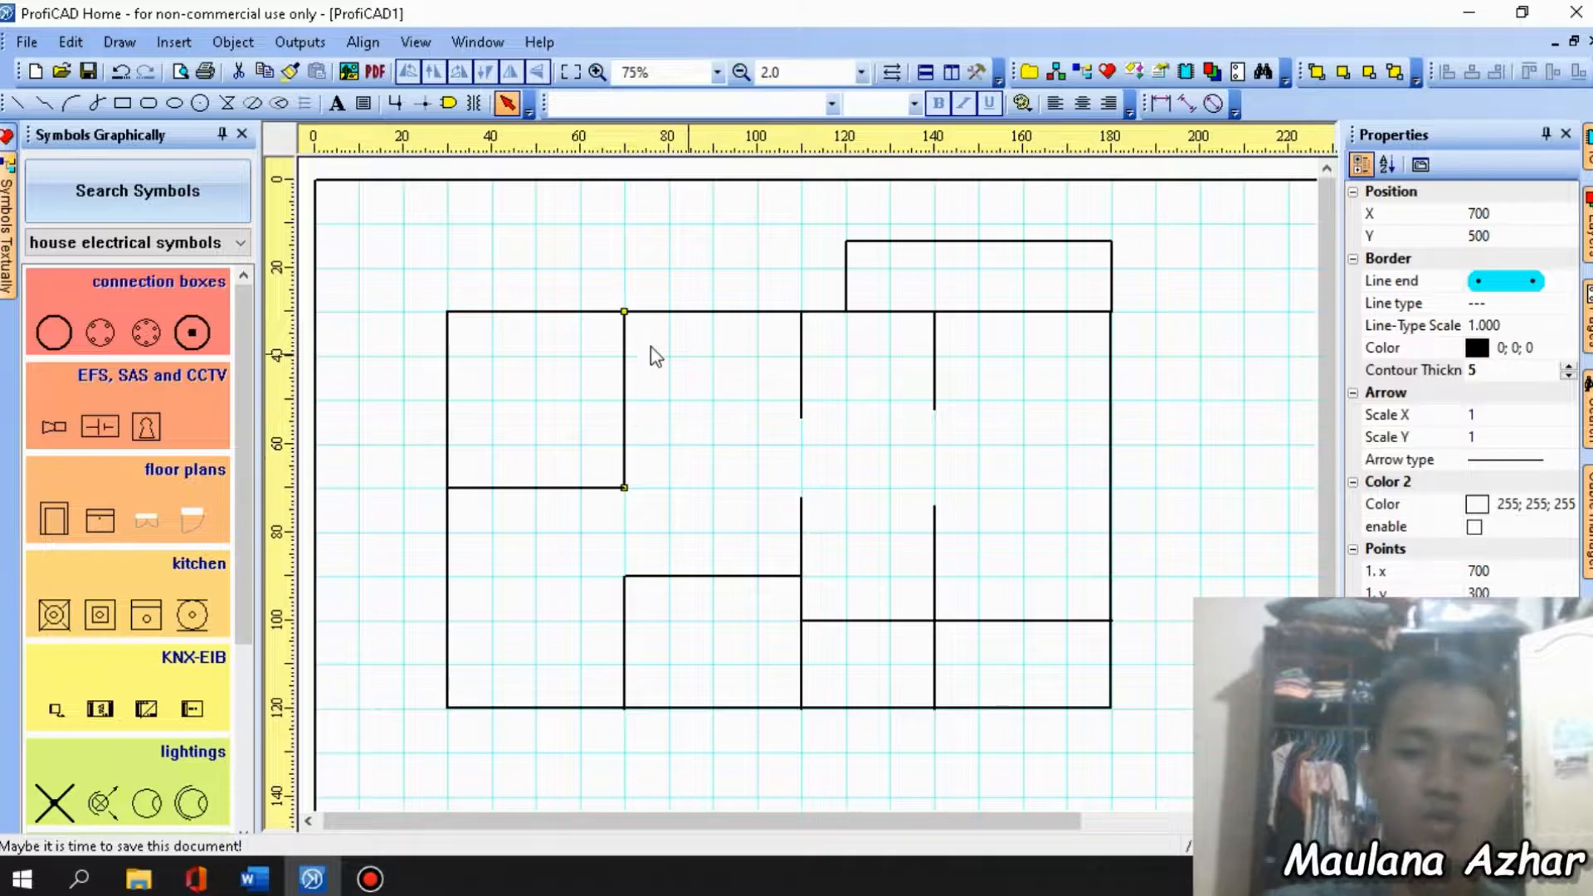
{"action": "left_click_drag", "start_coordinate": [391, 207], "coordinate": [477, 336]}
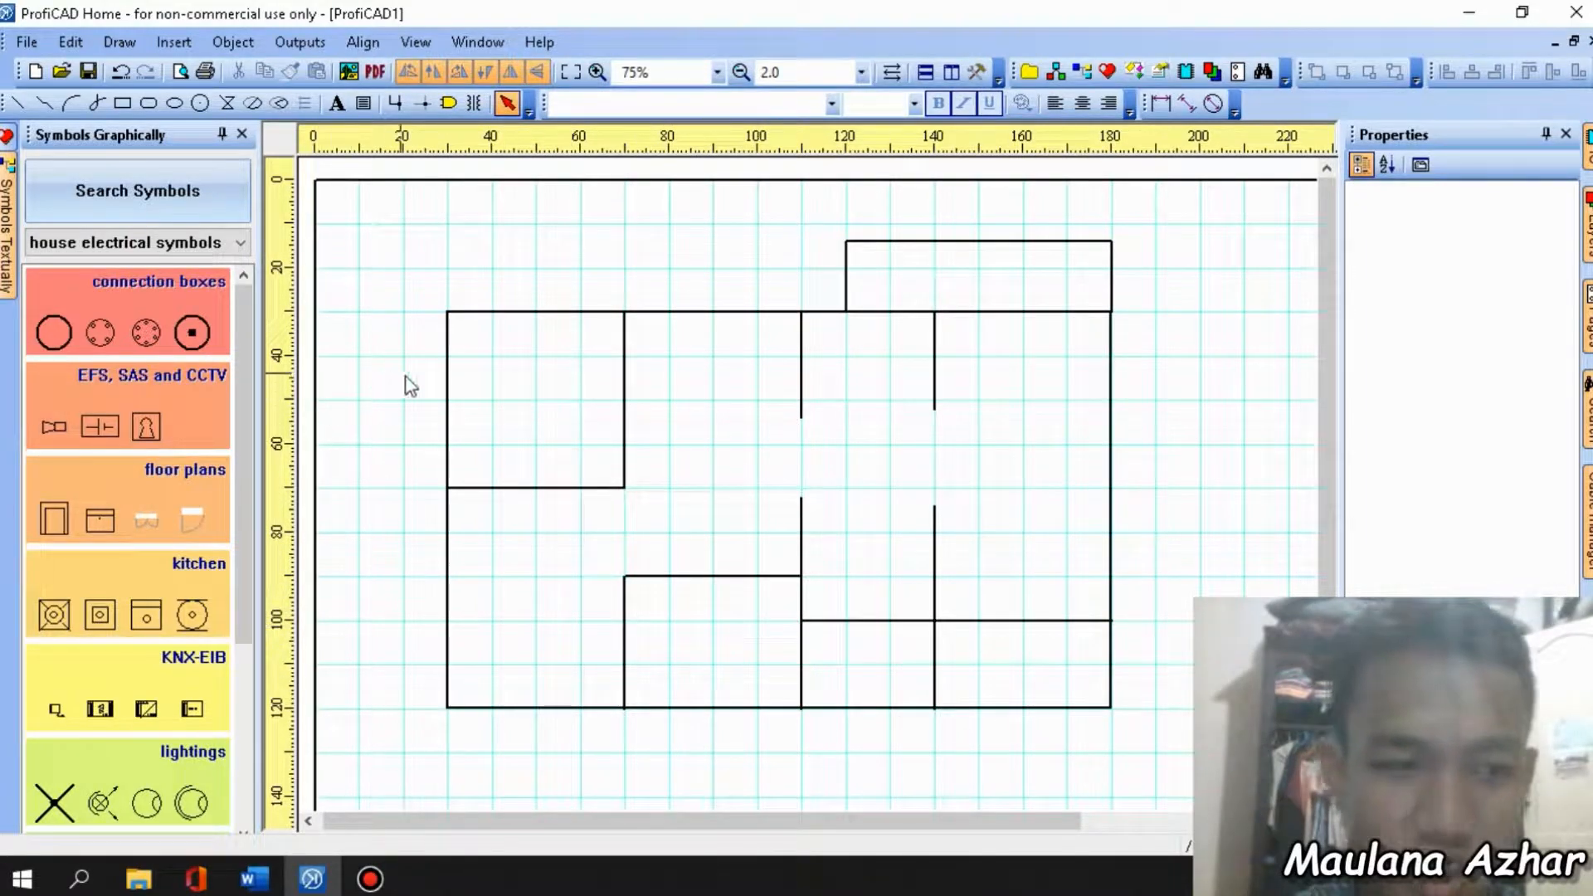
{"action": "mouse_move", "coordinate": [247, 432]}
{"action": "left_mouse_down"}
{"action": "mouse_move", "coordinate": [255, 512]}
{"action": "mouse_move", "coordinate": [254, 396]}
{"action": "left_mouse_up"}
{"action": "left_click", "coordinate": [171, 510]}
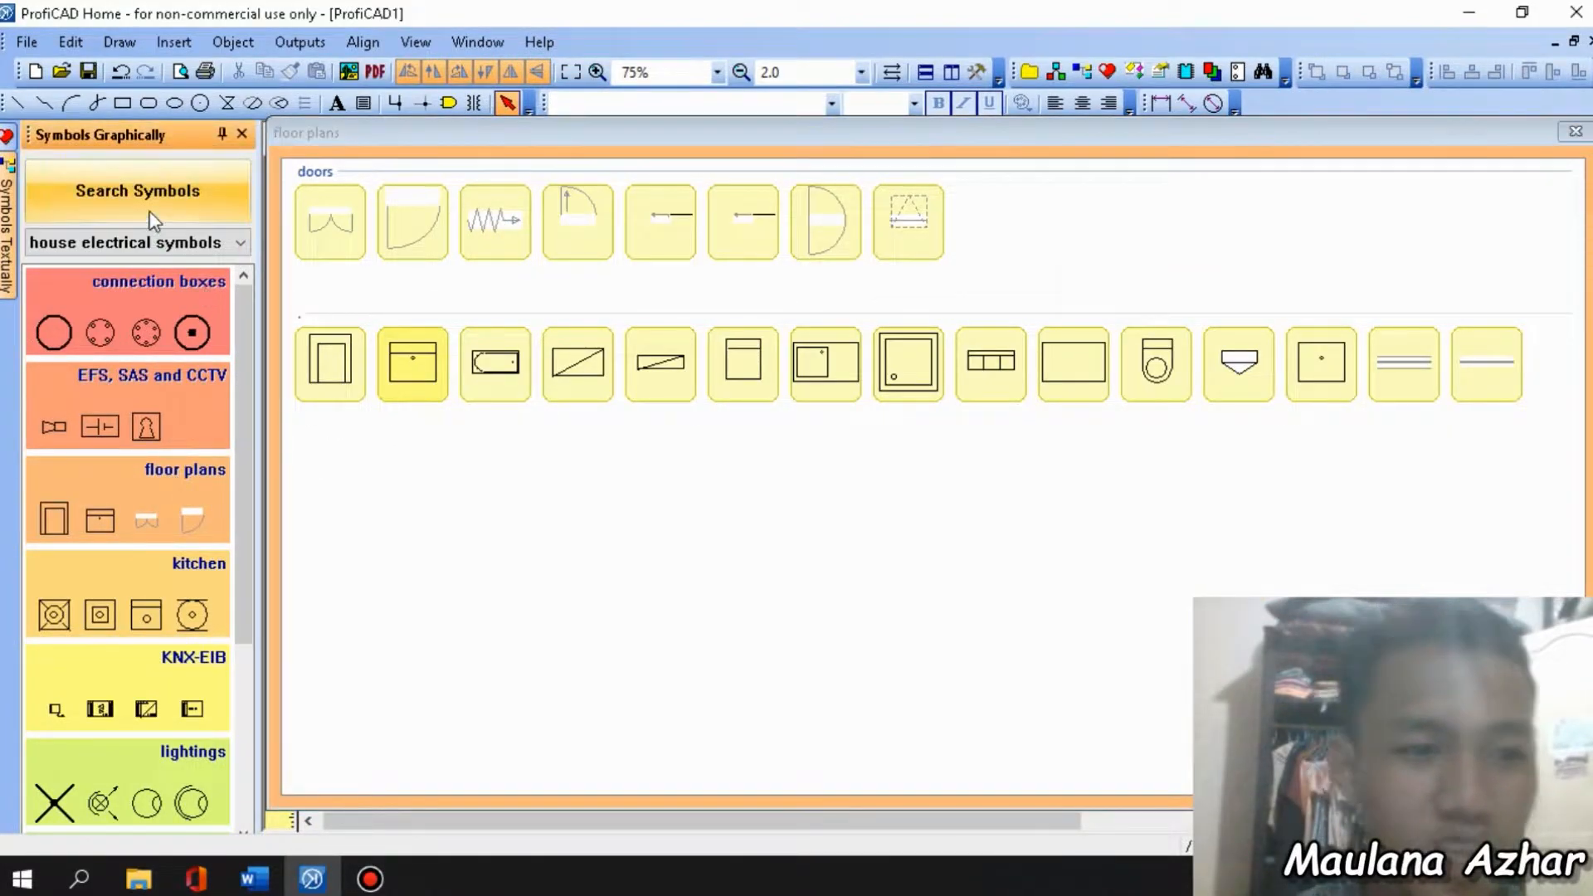
{"action": "left_click", "coordinate": [151, 242]}
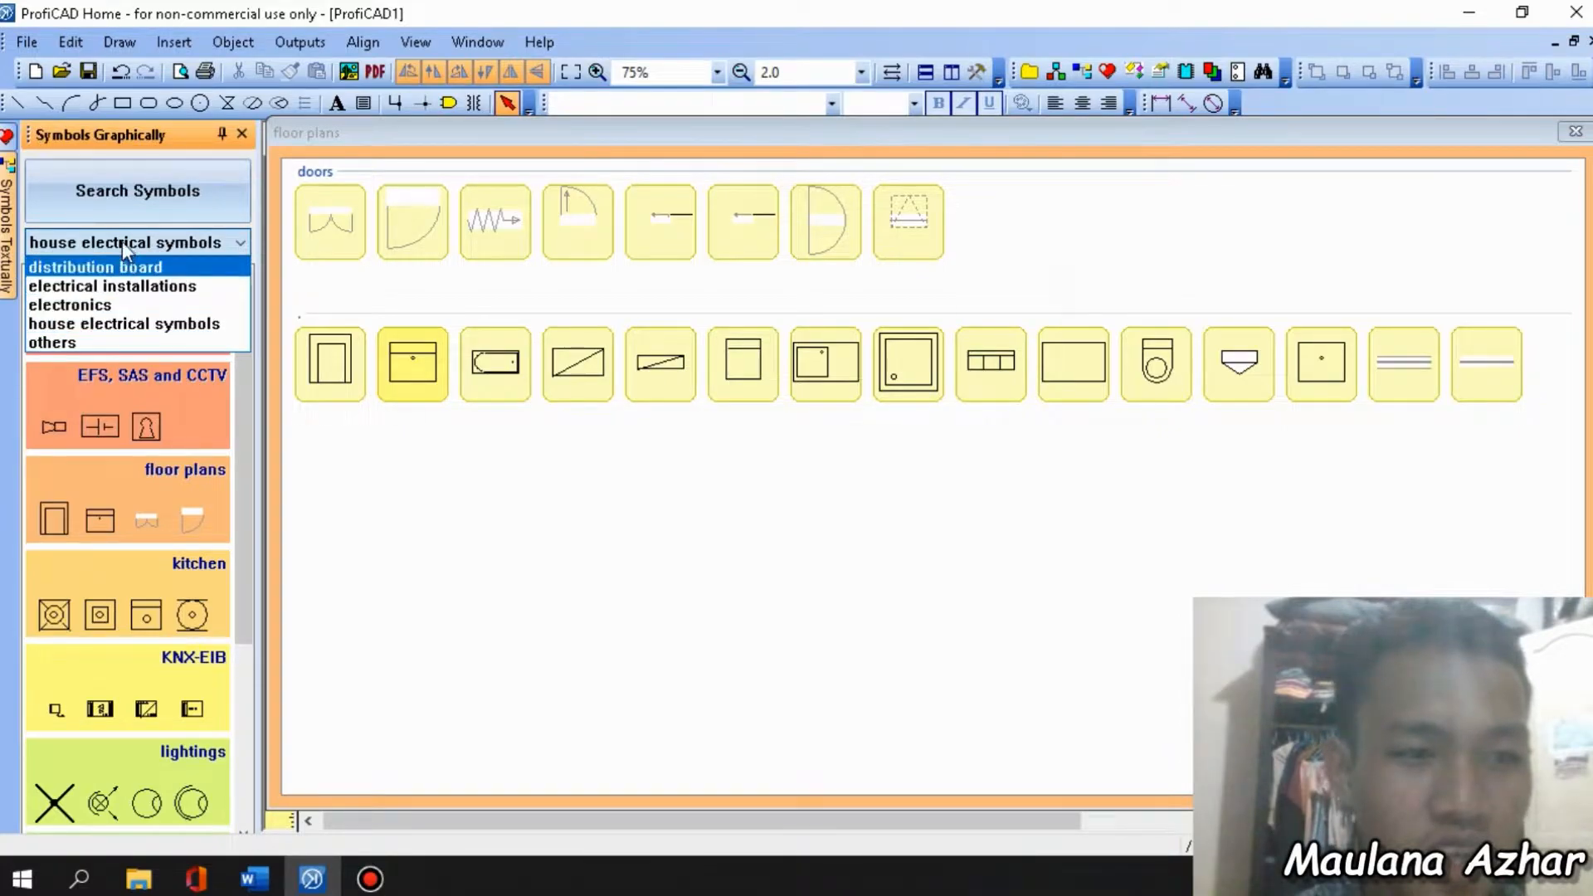
{"action": "left_click", "coordinate": [147, 325]}
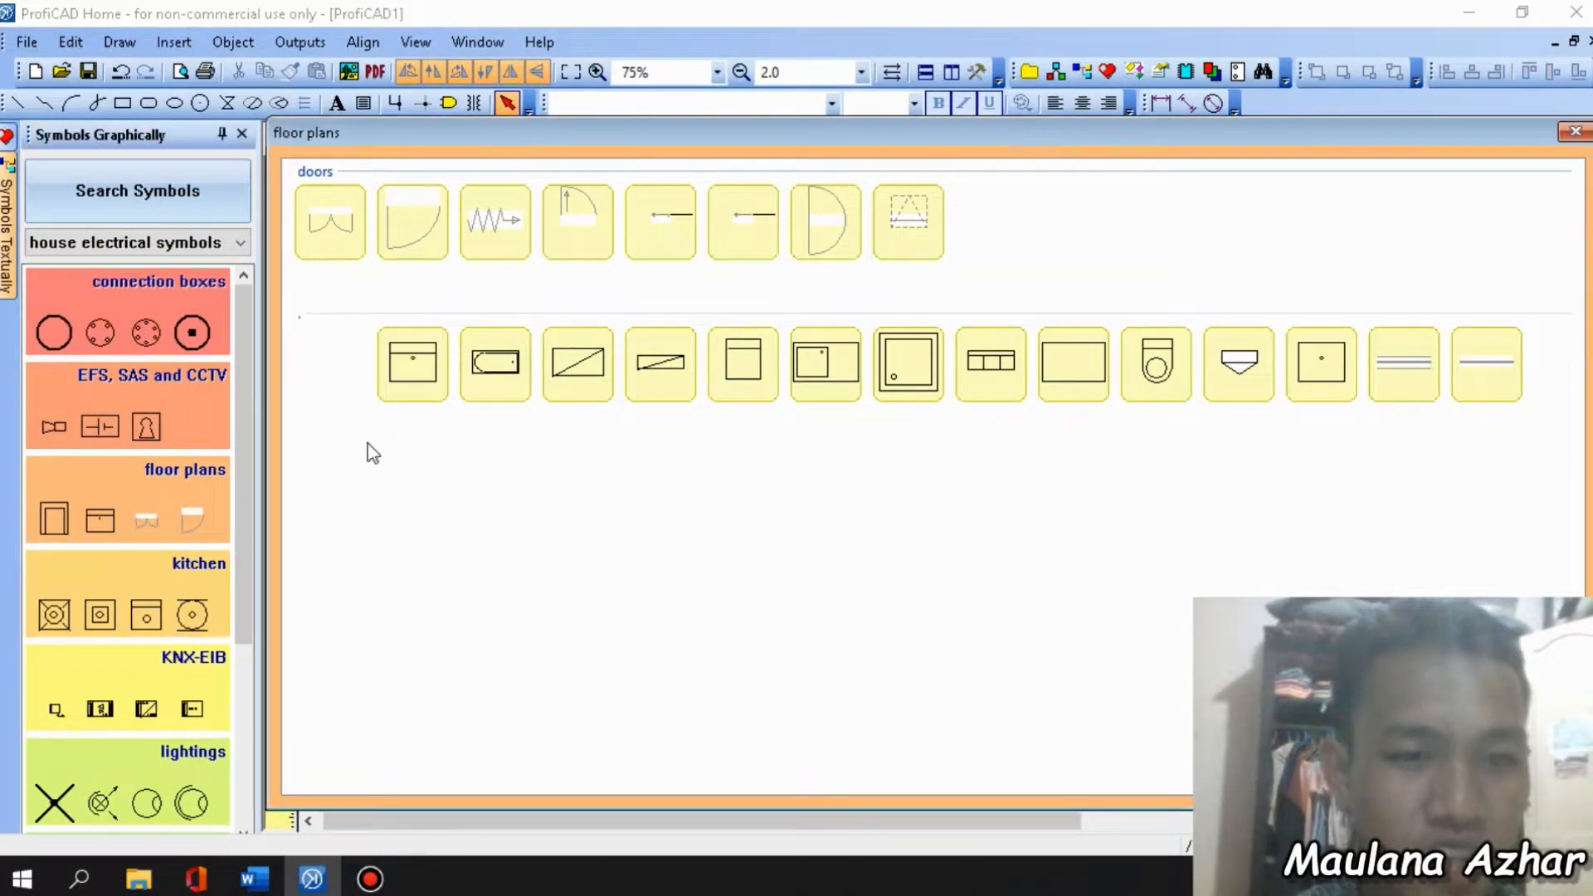
{"action": "left_click", "coordinate": [326, 240]}
{"action": "mouse_move", "coordinate": [521, 579]}
{"action": "left_mouse_down"}
{"action": "mouse_move", "coordinate": [503, 604]}
{"action": "mouse_move", "coordinate": [433, 579]}
{"action": "mouse_move", "coordinate": [510, 596]}
{"action": "left_mouse_up"}
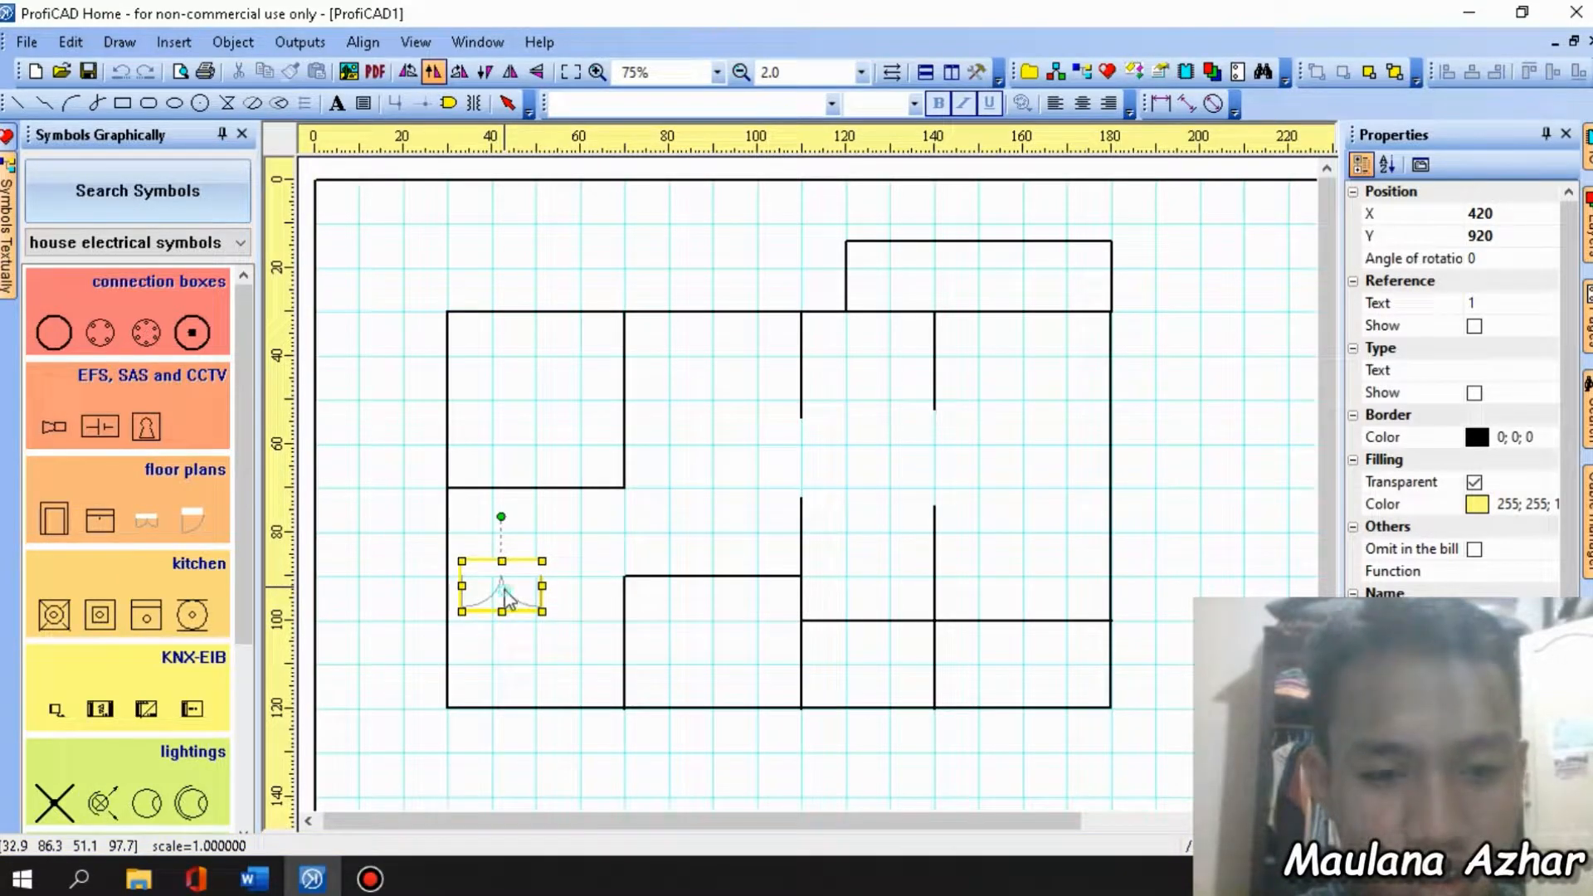
{"action": "key", "text": "space"}
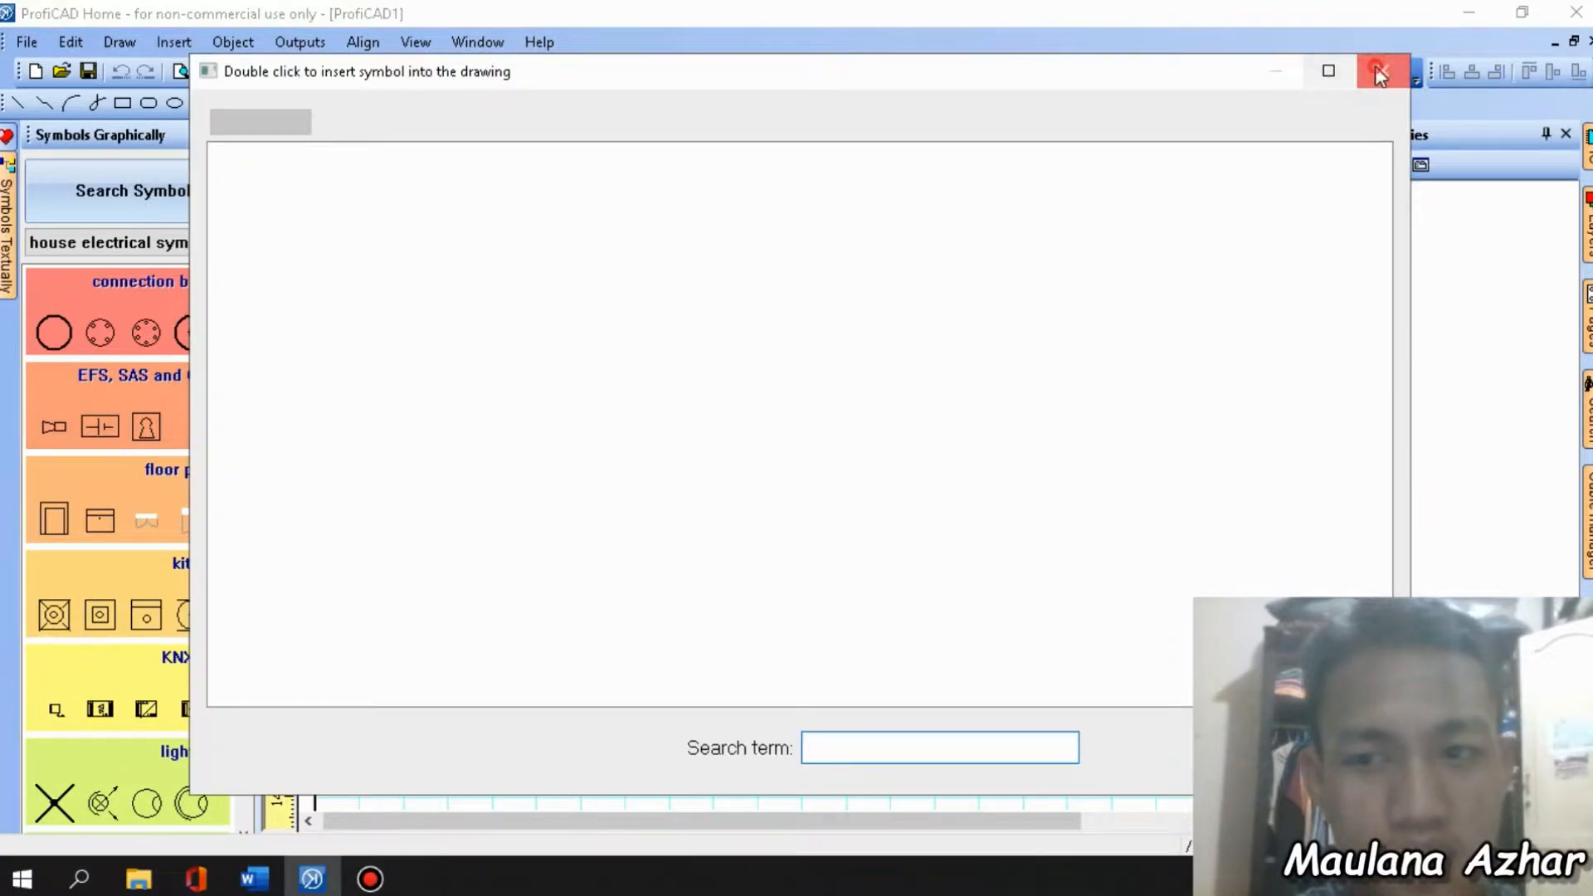
{"action": "left_click", "coordinate": [1380, 73]}
Place one floor-plan double door, rotated to 900, in the left outer wall below the upper-left room, centred at about Y 960.
{"action": "left_click", "coordinate": [143, 525]}
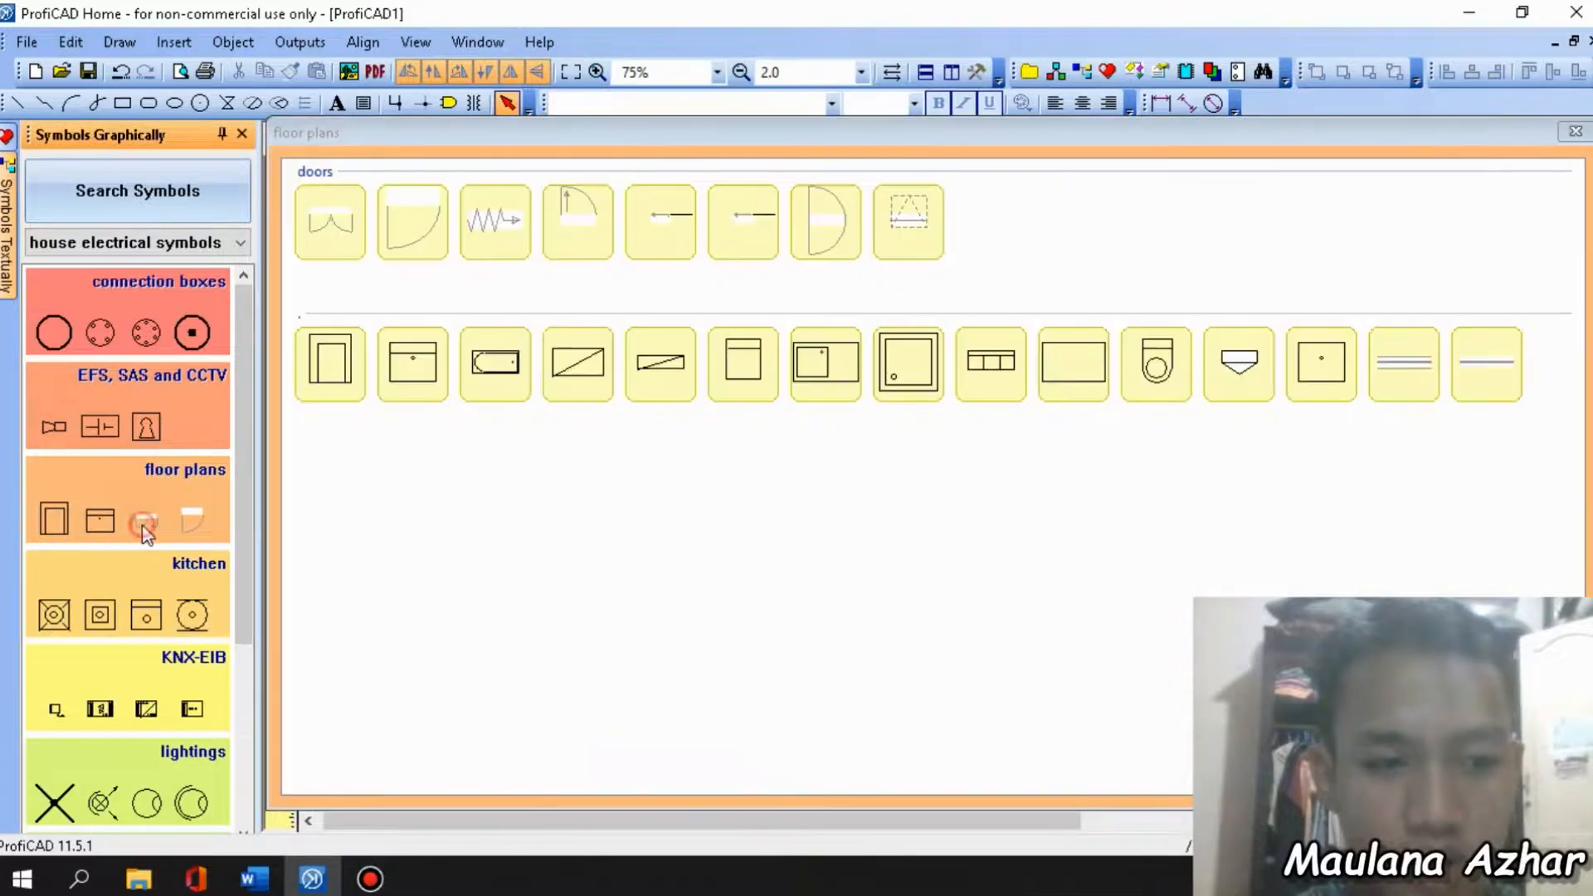
{"action": "left_click", "coordinate": [331, 220]}
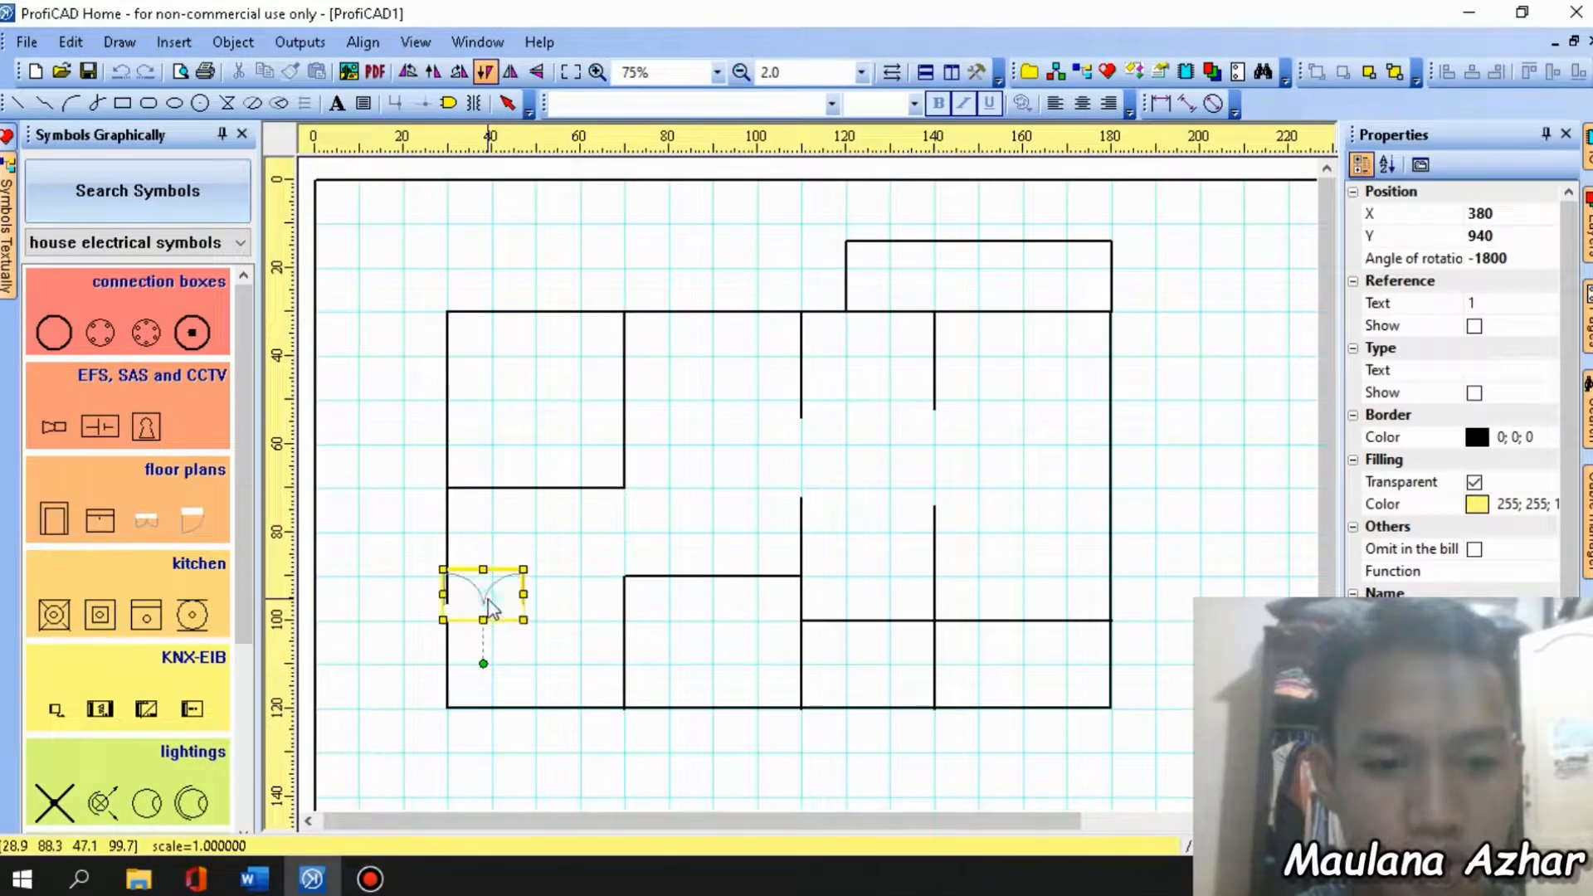
{"action": "key", "text": "space"}
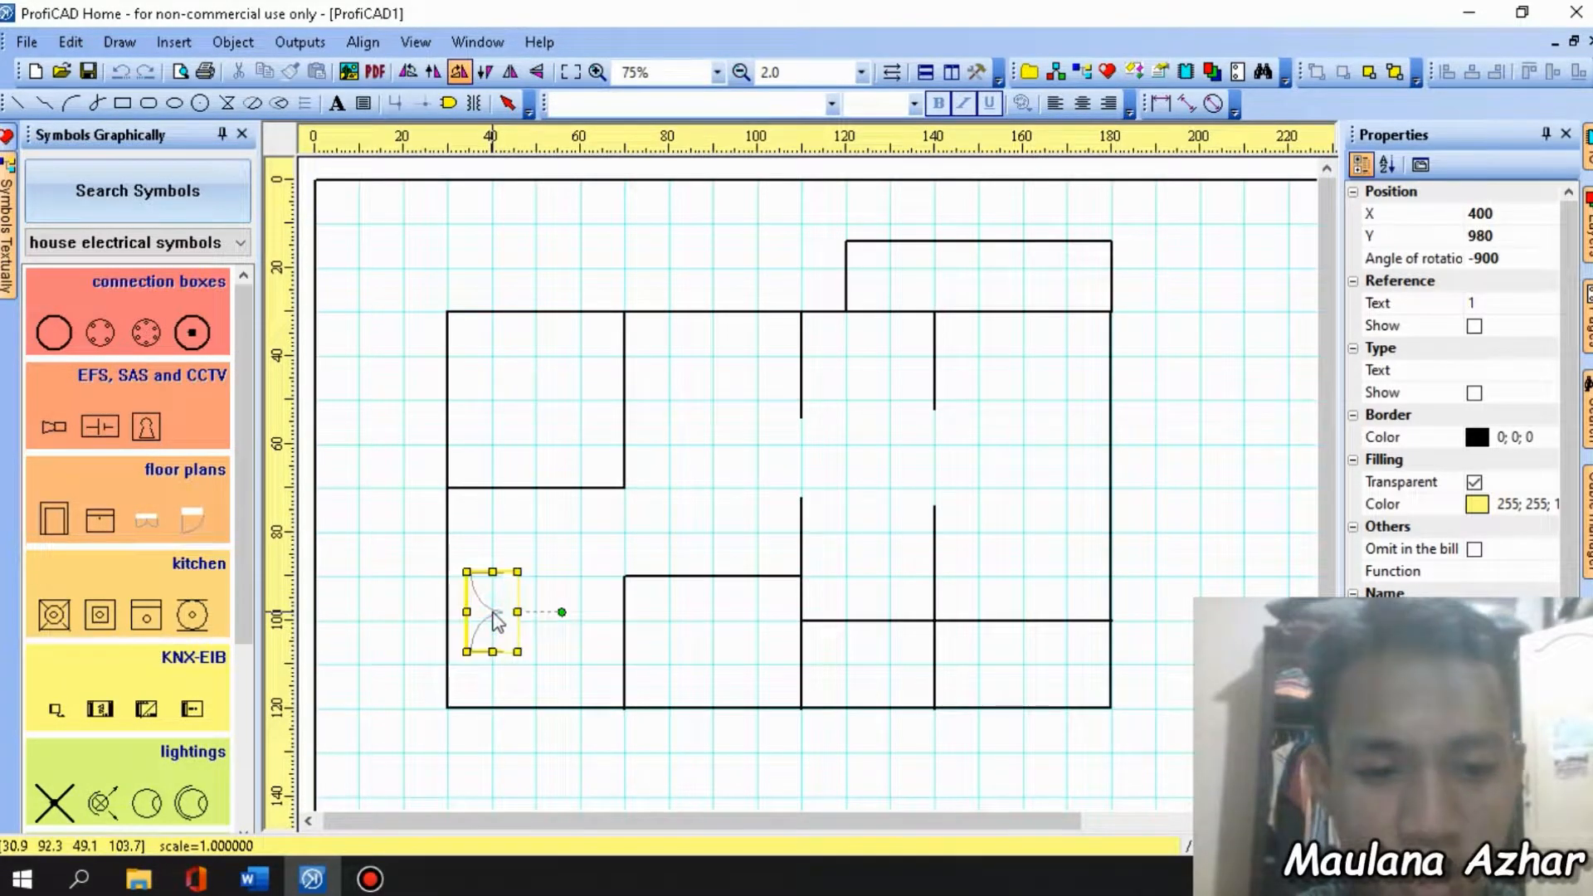
{"action": "key", "text": "space"}
{"action": "key", "text": "space"}
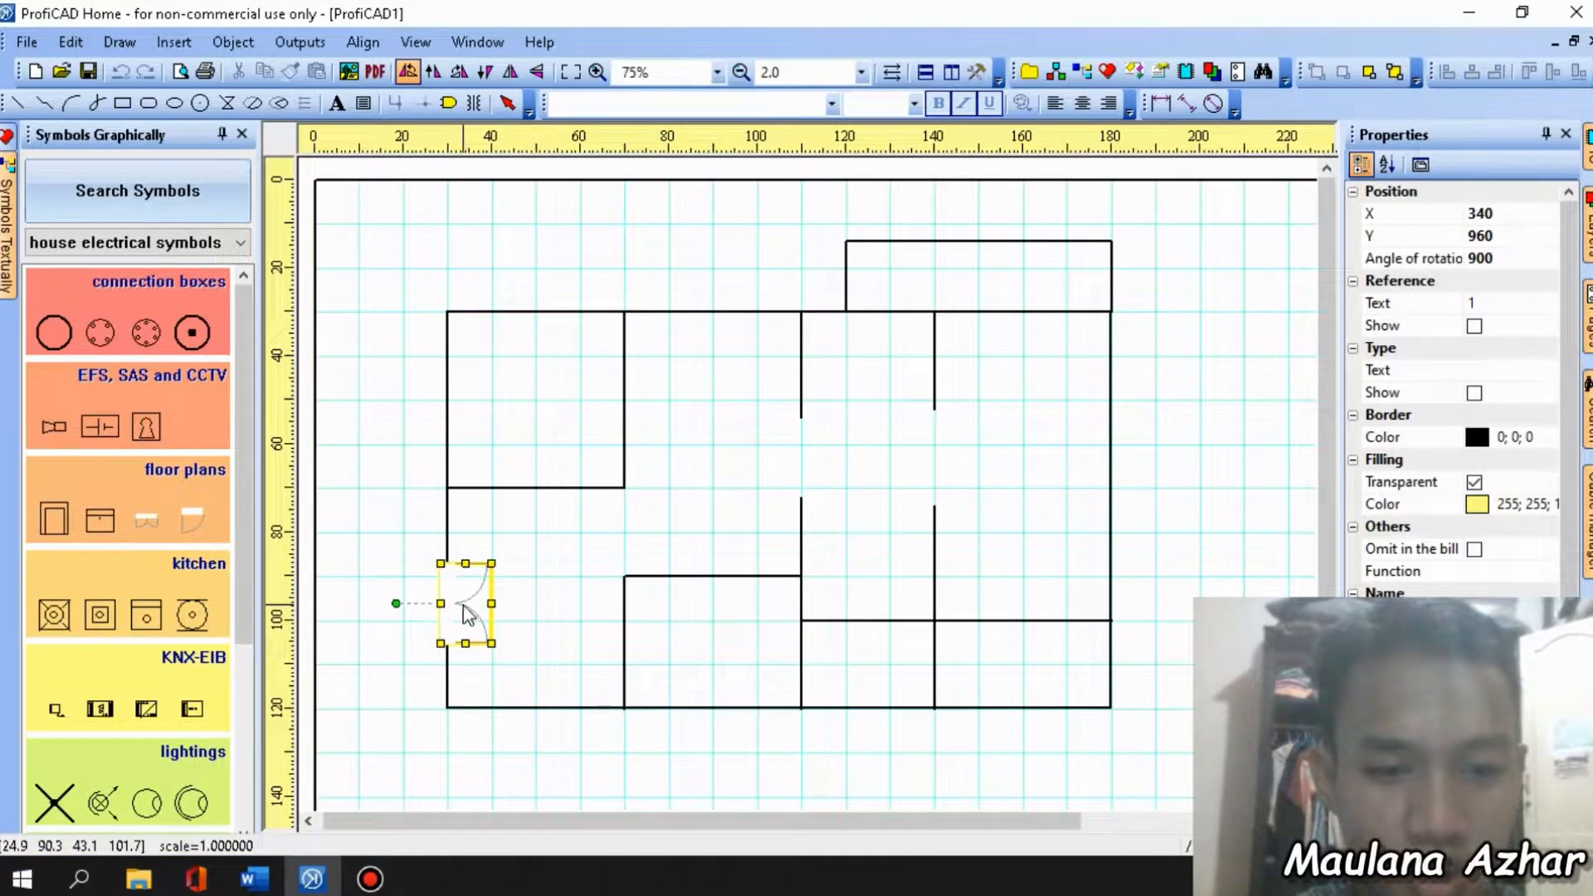
{"action": "left_click", "coordinate": [457, 610]}
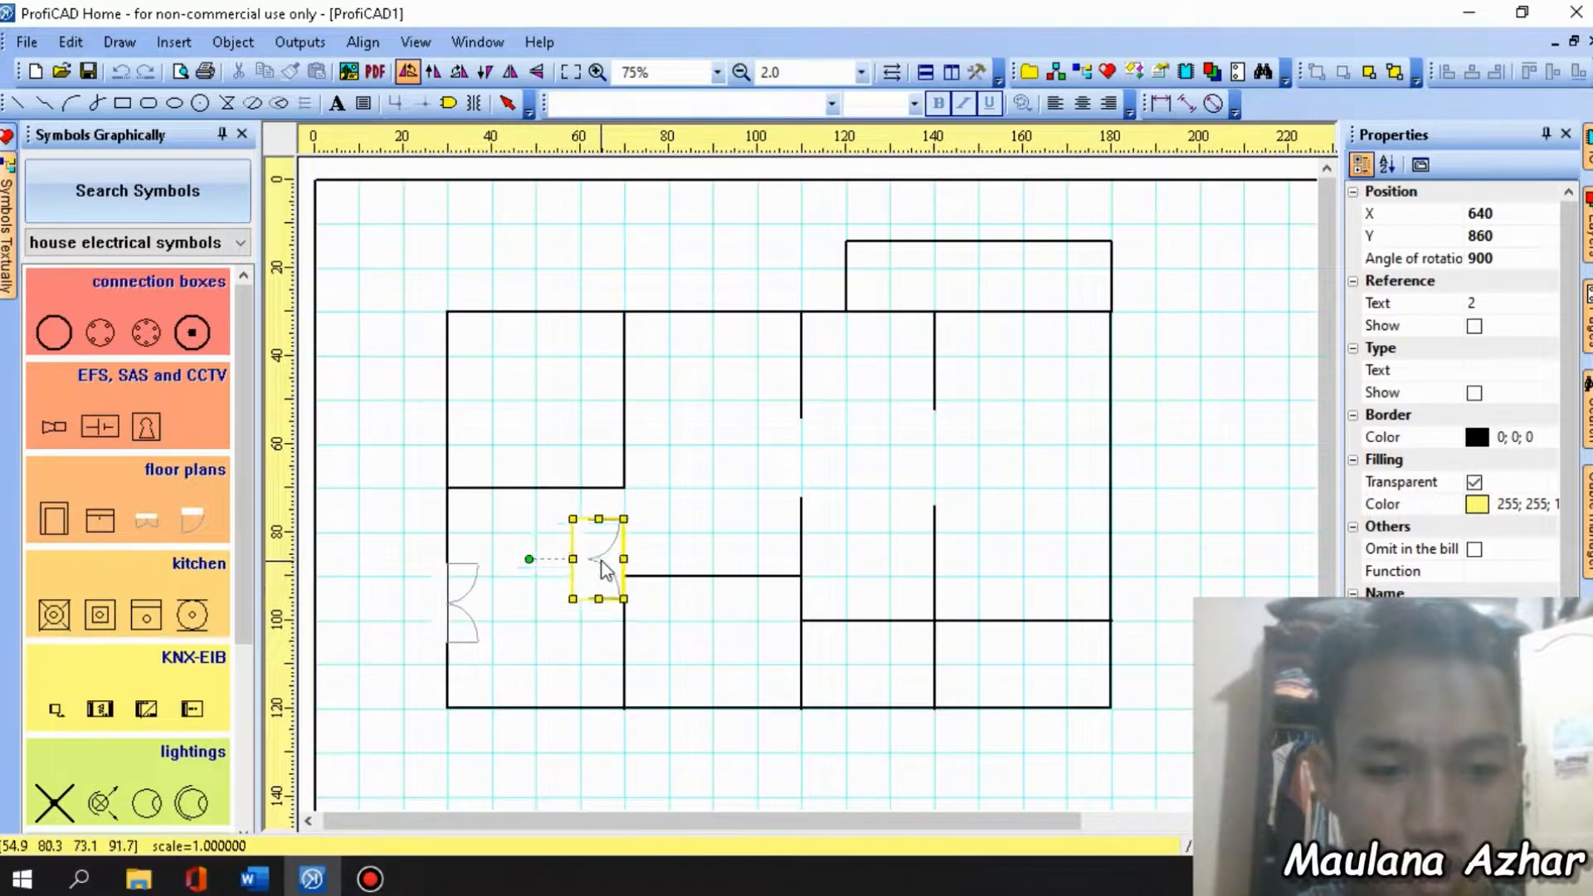
{"action": "key", "text": "Escape"}
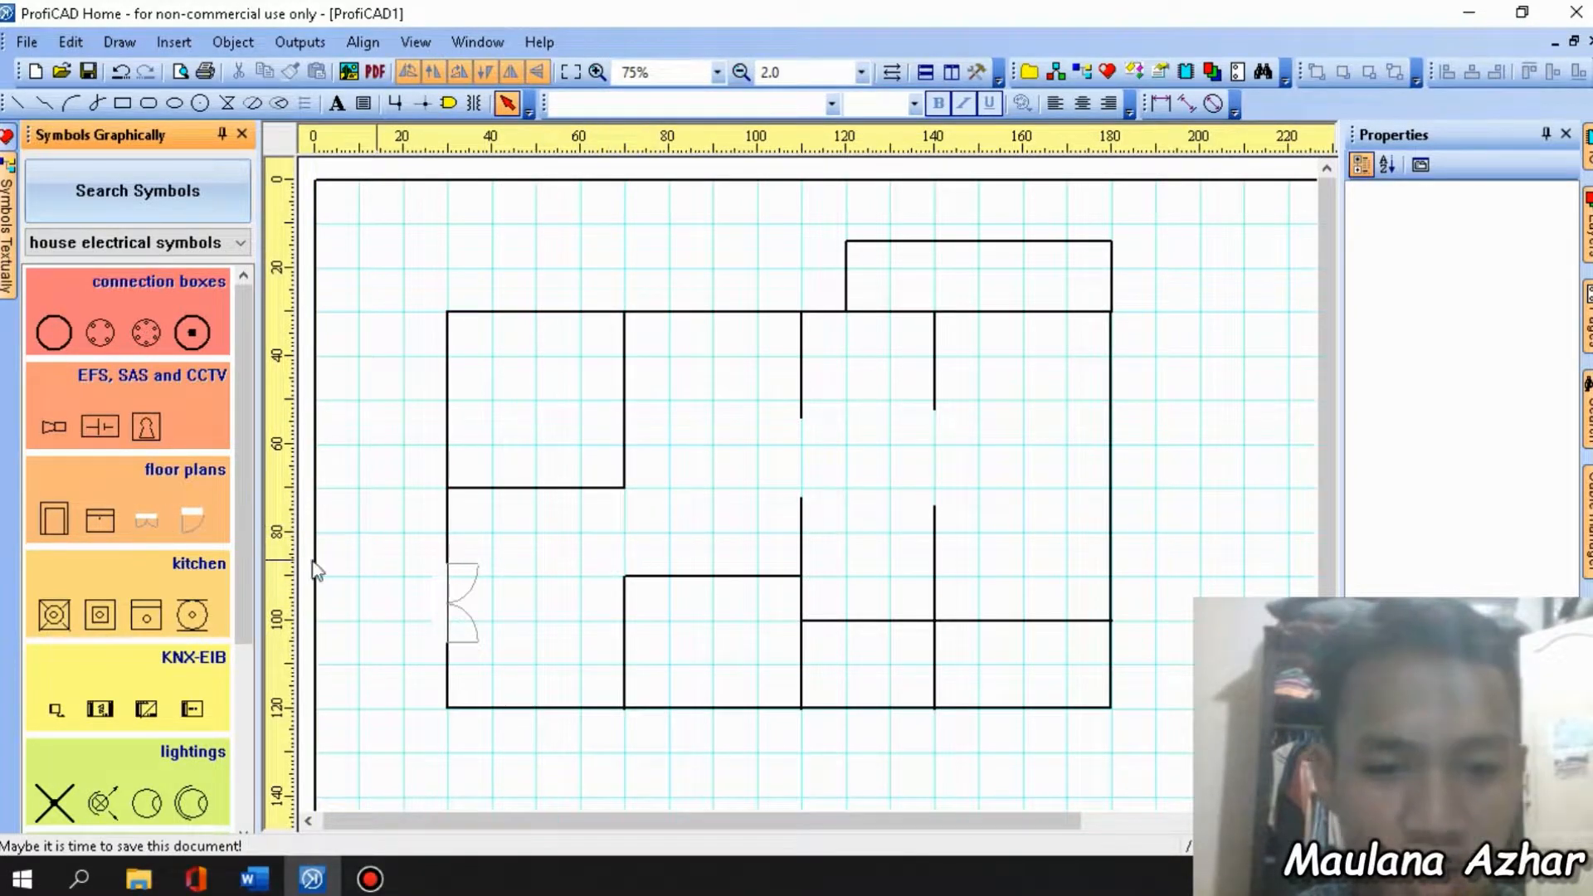
Place a floor-plan single door, rotated to -900, in the right wall of the upper-left room at about Y 620.
{"action": "left_click", "coordinate": [192, 516]}
{"action": "left_click", "coordinate": [412, 223]}
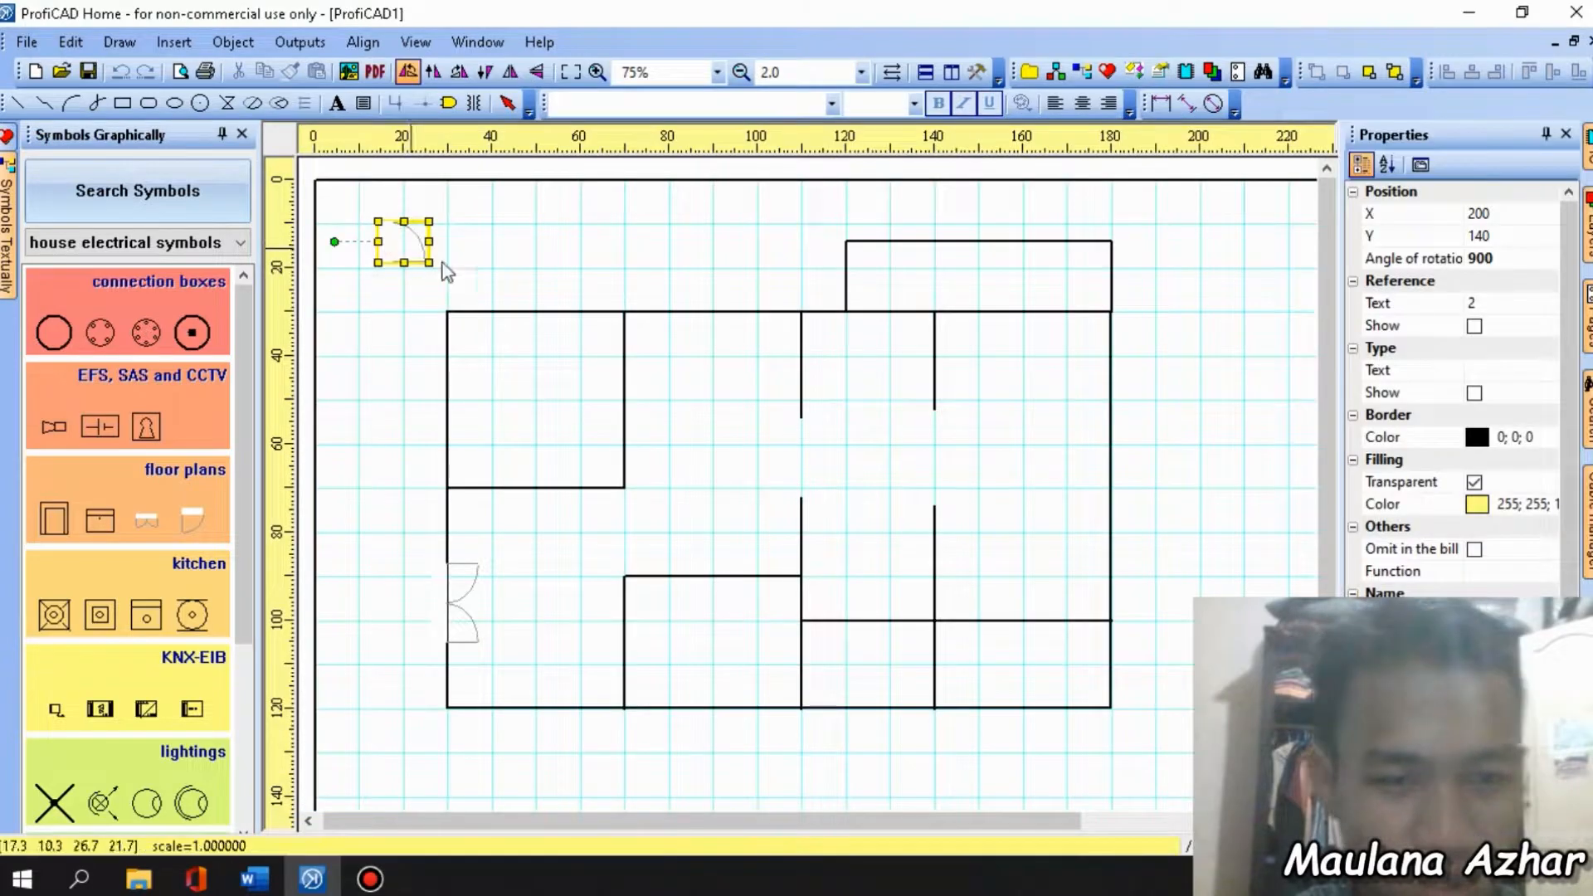
{"action": "key", "text": "space"}
{"action": "left_click_drag", "start_coordinate": [646, 452], "coordinate": [609, 459]}
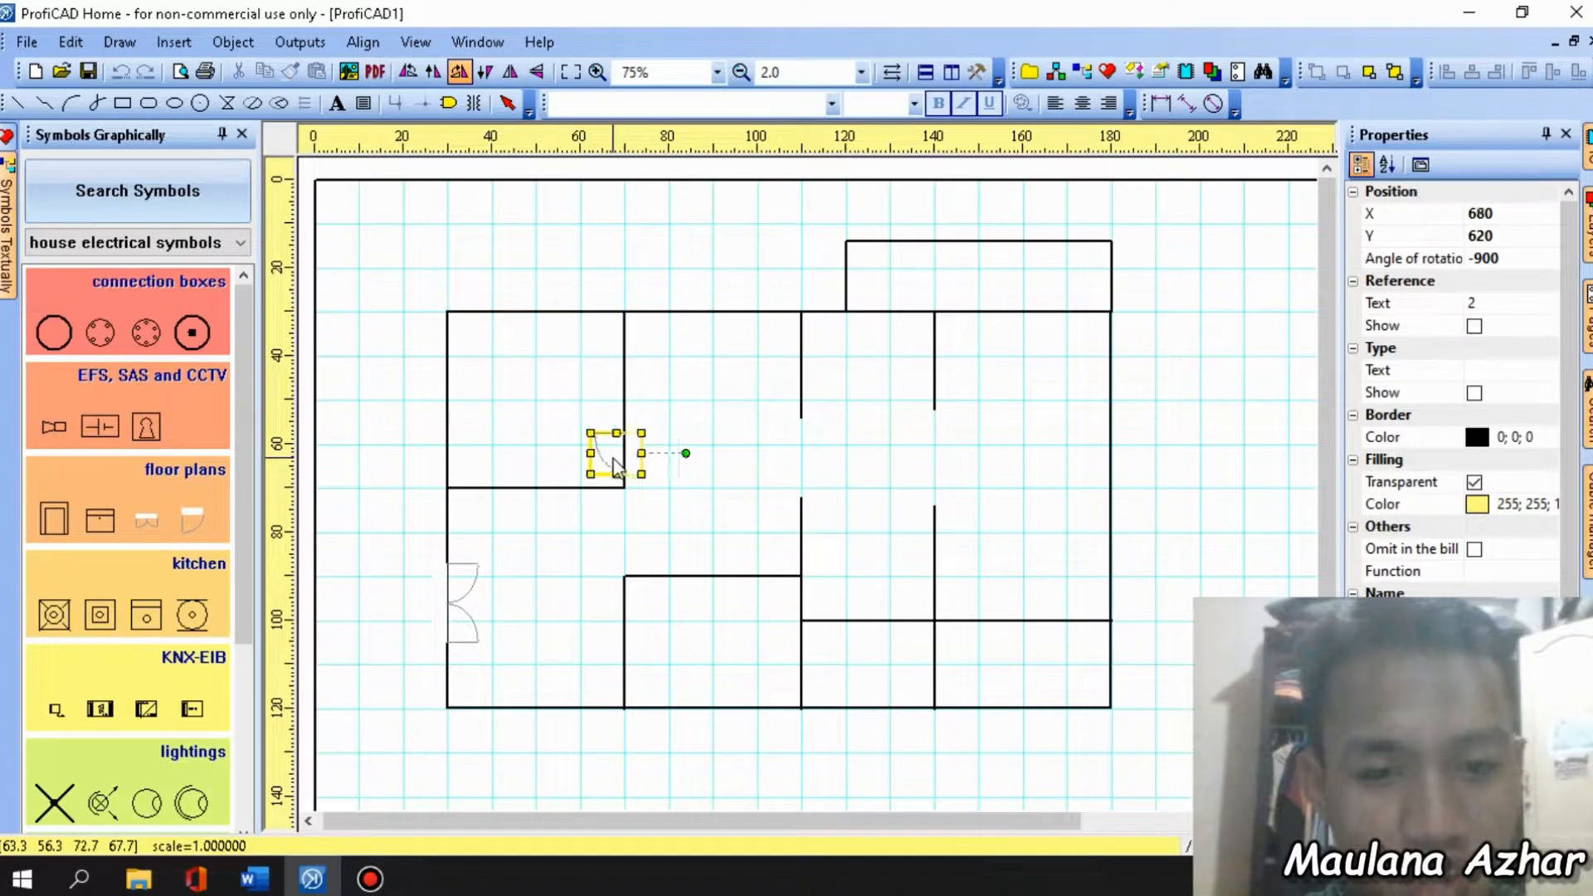
{"action": "left_click", "coordinate": [611, 457]}
Place single doors with rotation 0 in the upper walls of the three lower rooms, at about X 780, 1200 and 1600.
{"action": "key", "text": "Up"}
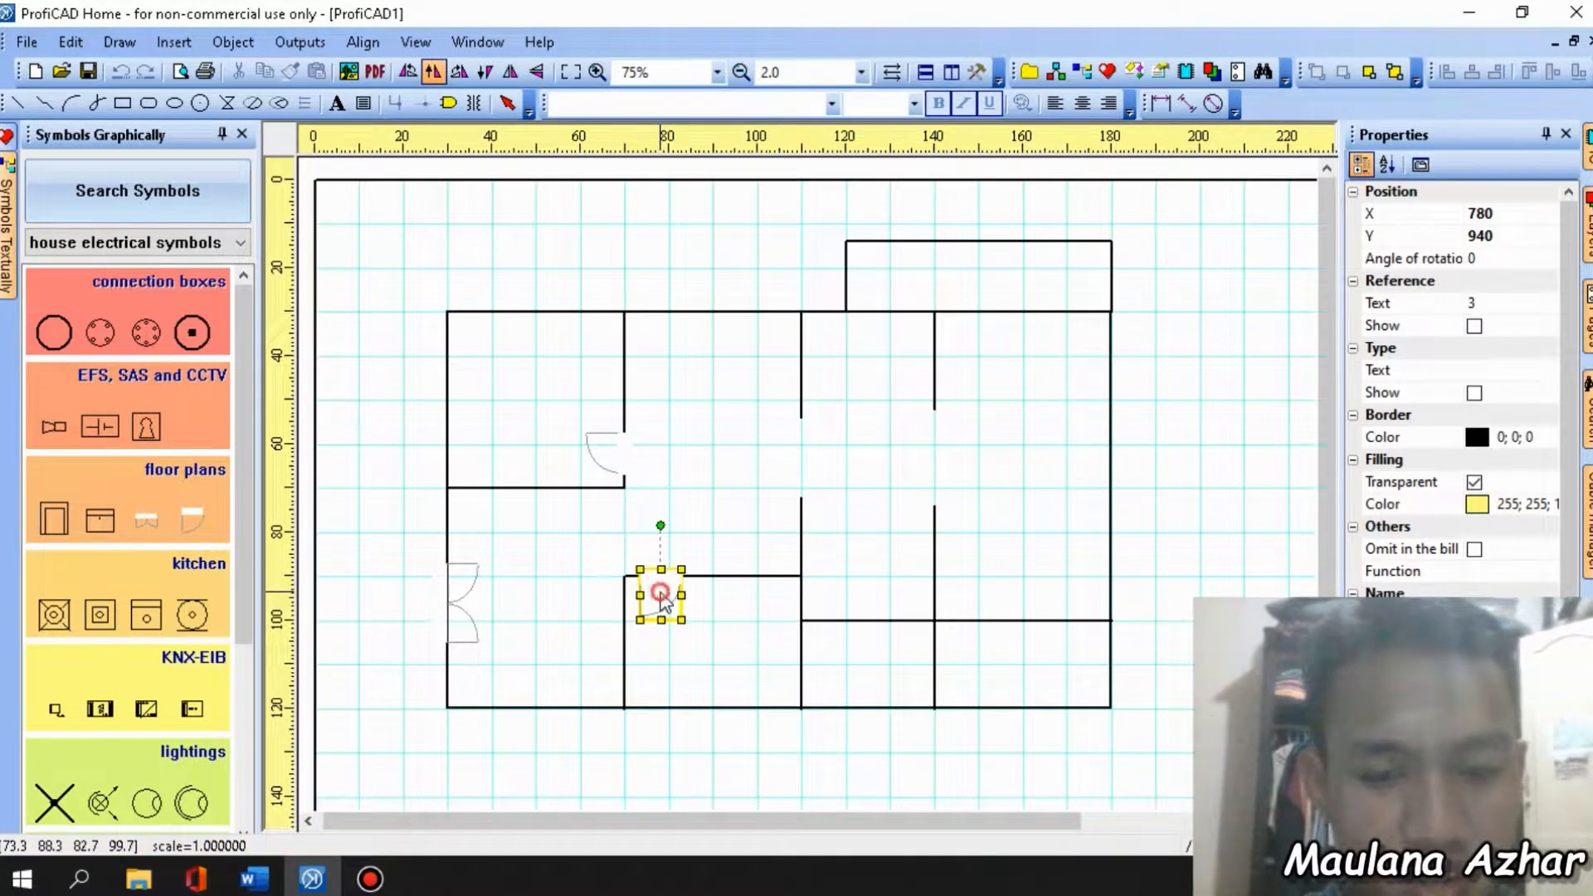
{"action": "left_click", "coordinate": [661, 596]}
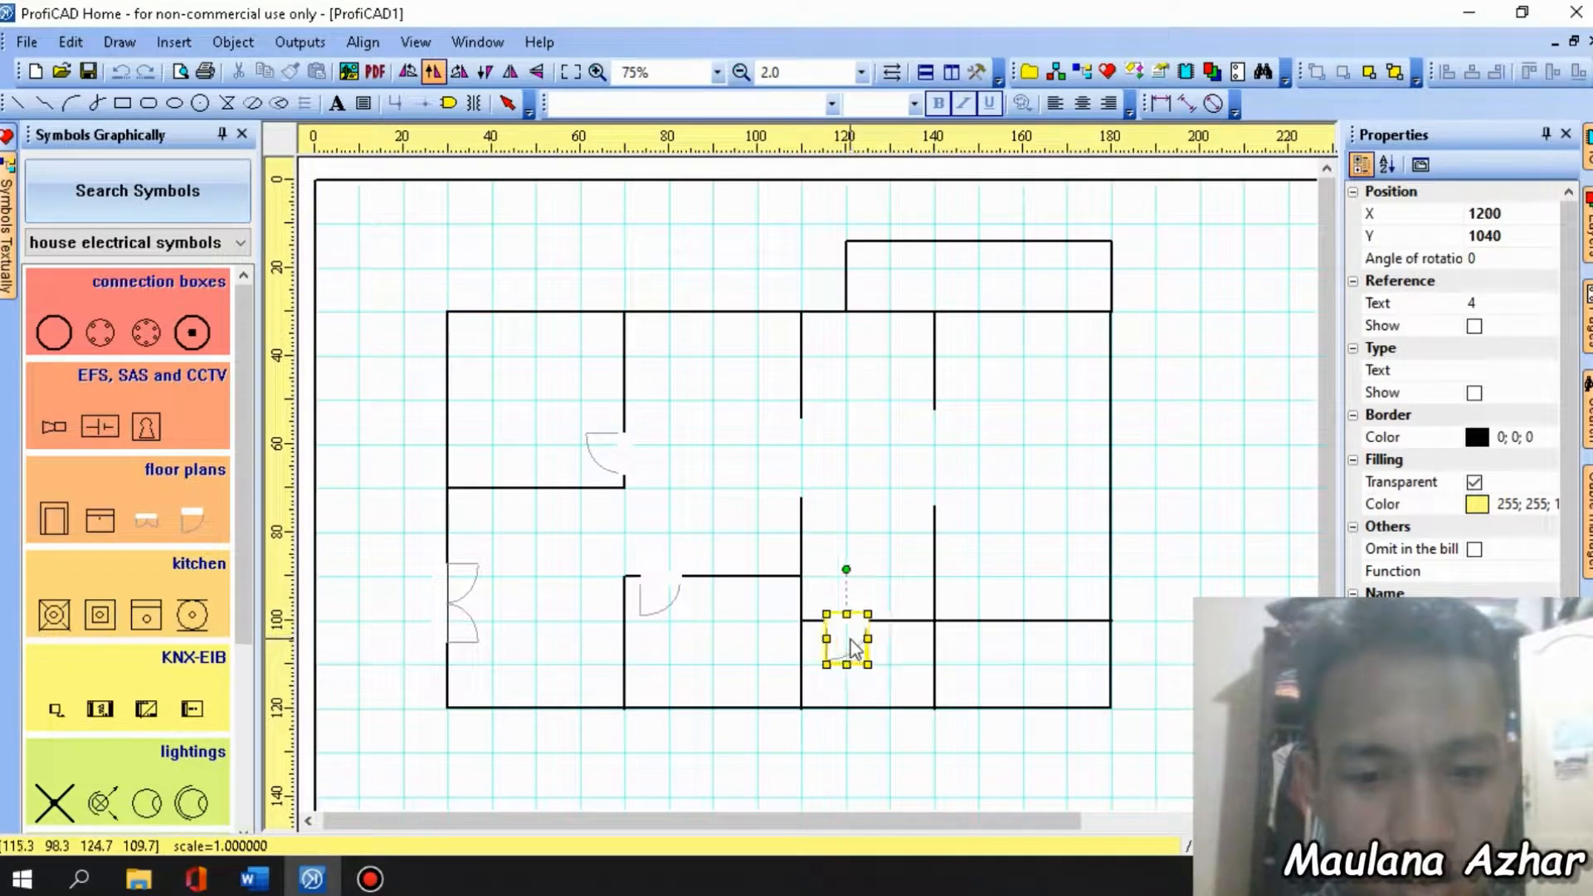
{"action": "left_click", "coordinate": [850, 648]}
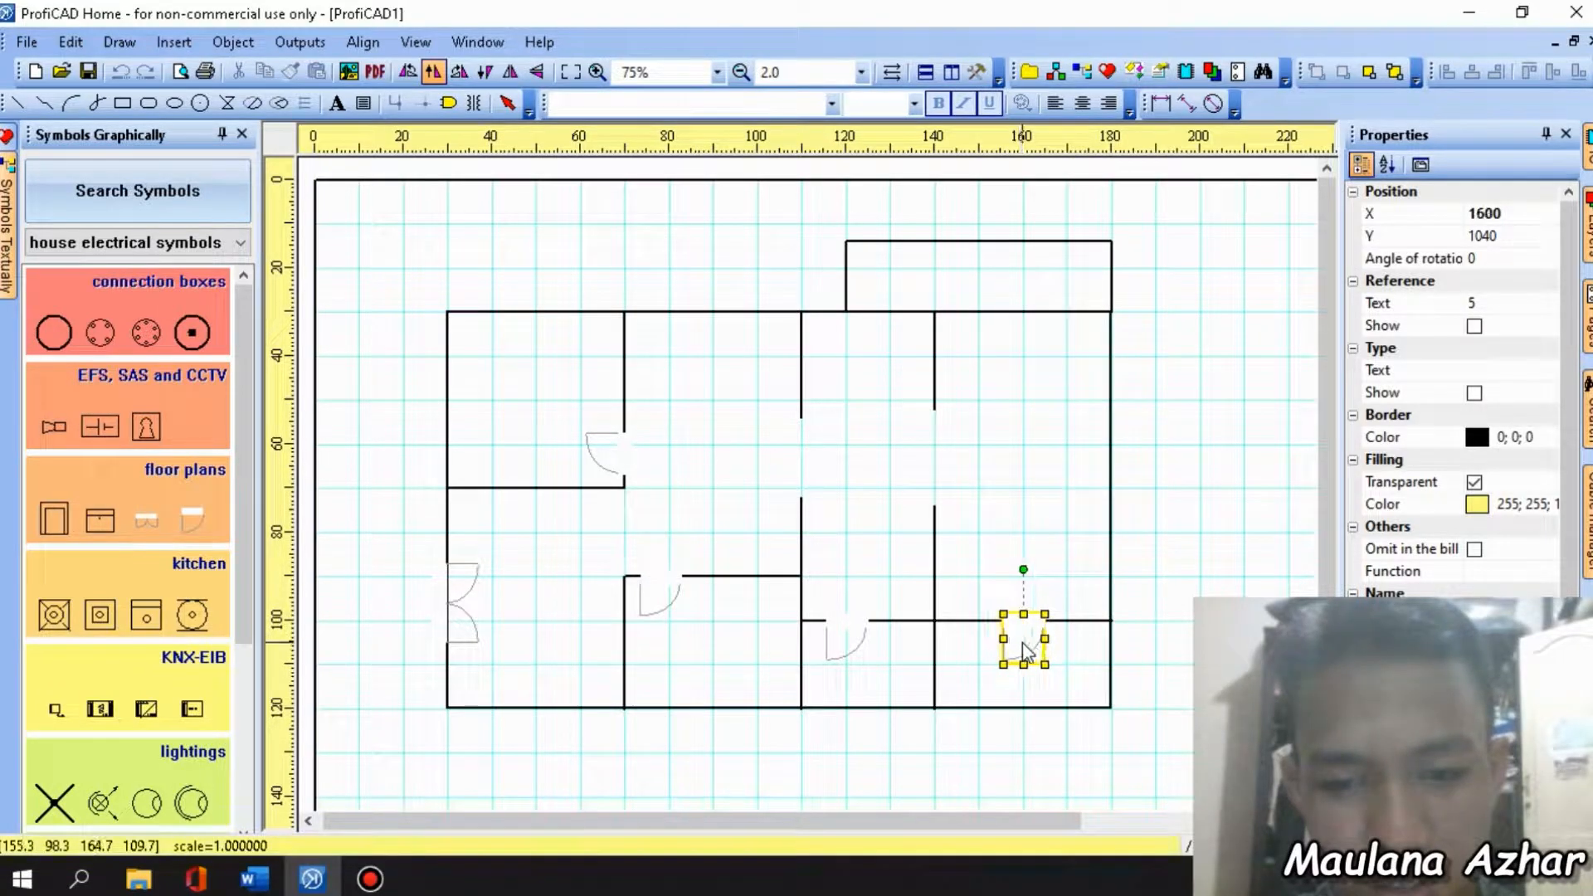
{"action": "left_click", "coordinate": [1025, 650]}
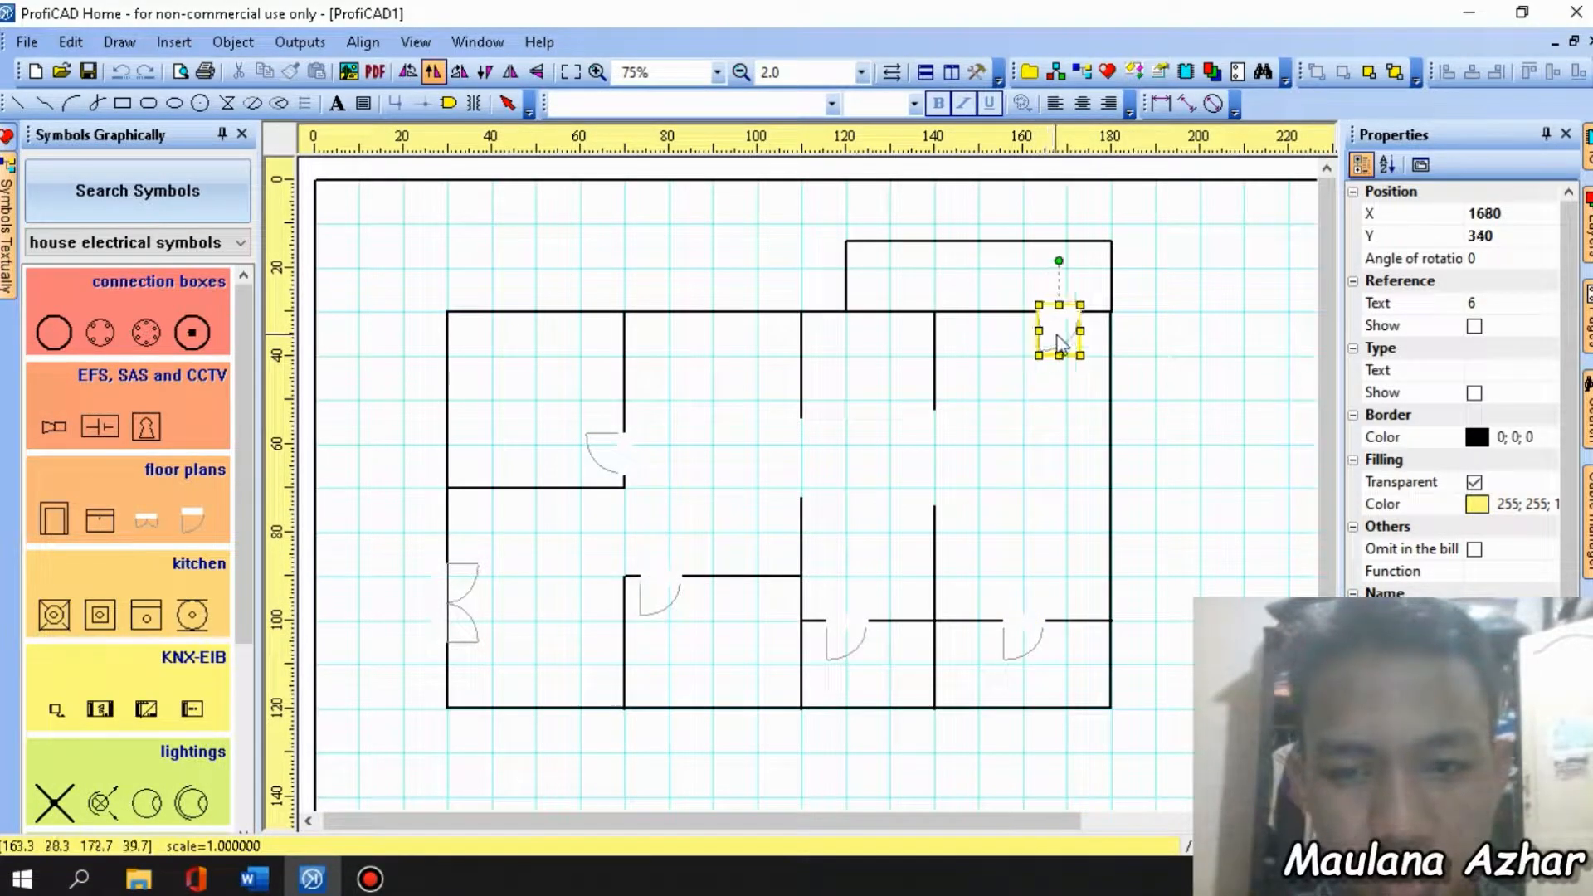
Place a single door, rotated to -1800, in the wall between the house and the extension at about X 1680.
{"action": "key", "text": "space"}
{"action": "key", "text": "space"}
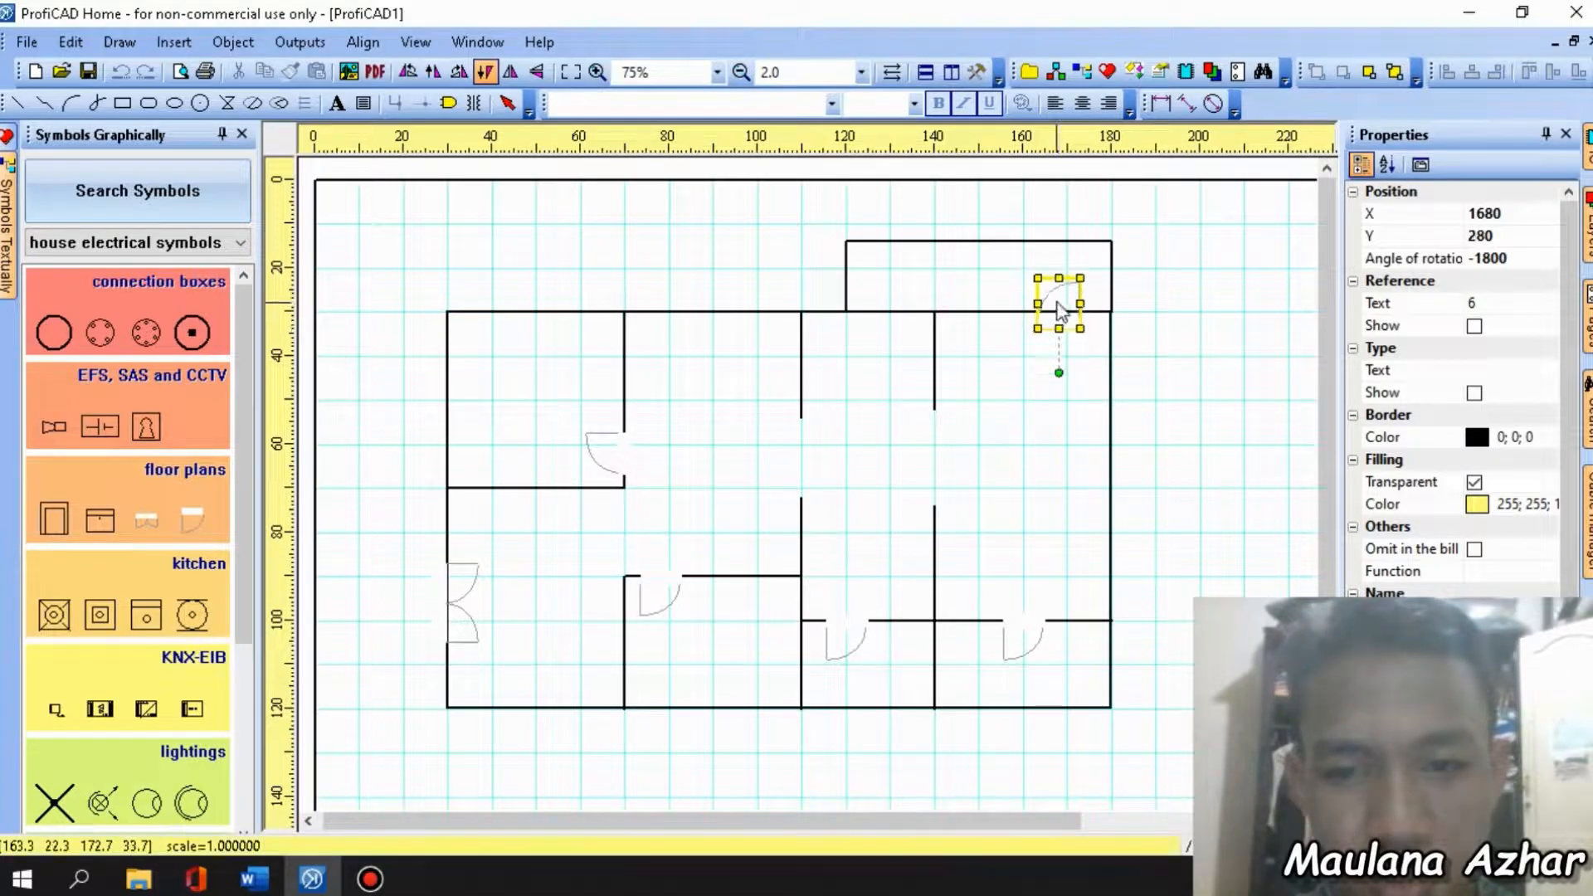
{"action": "left_click", "coordinate": [1050, 297]}
Place a single door, rotated to 900, in the extension's left wall at about X 1240, Y 220, and finish placing doors.
{"action": "key", "text": "space"}
{"action": "key", "text": "space"}
{"action": "key", "text": "space"}
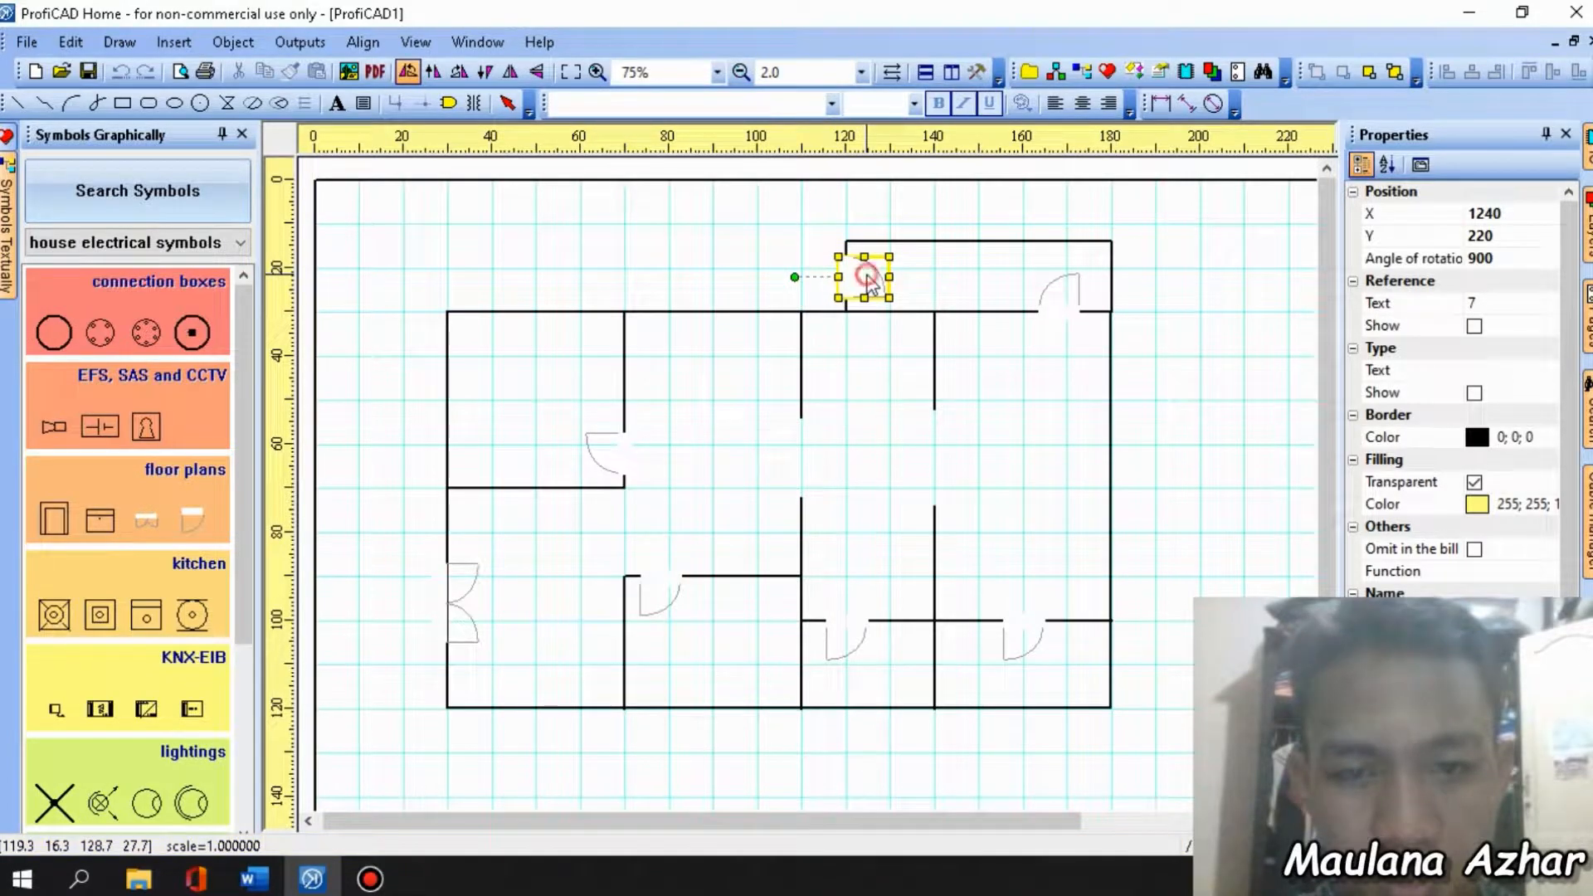
{"action": "left_click", "coordinate": [867, 278]}
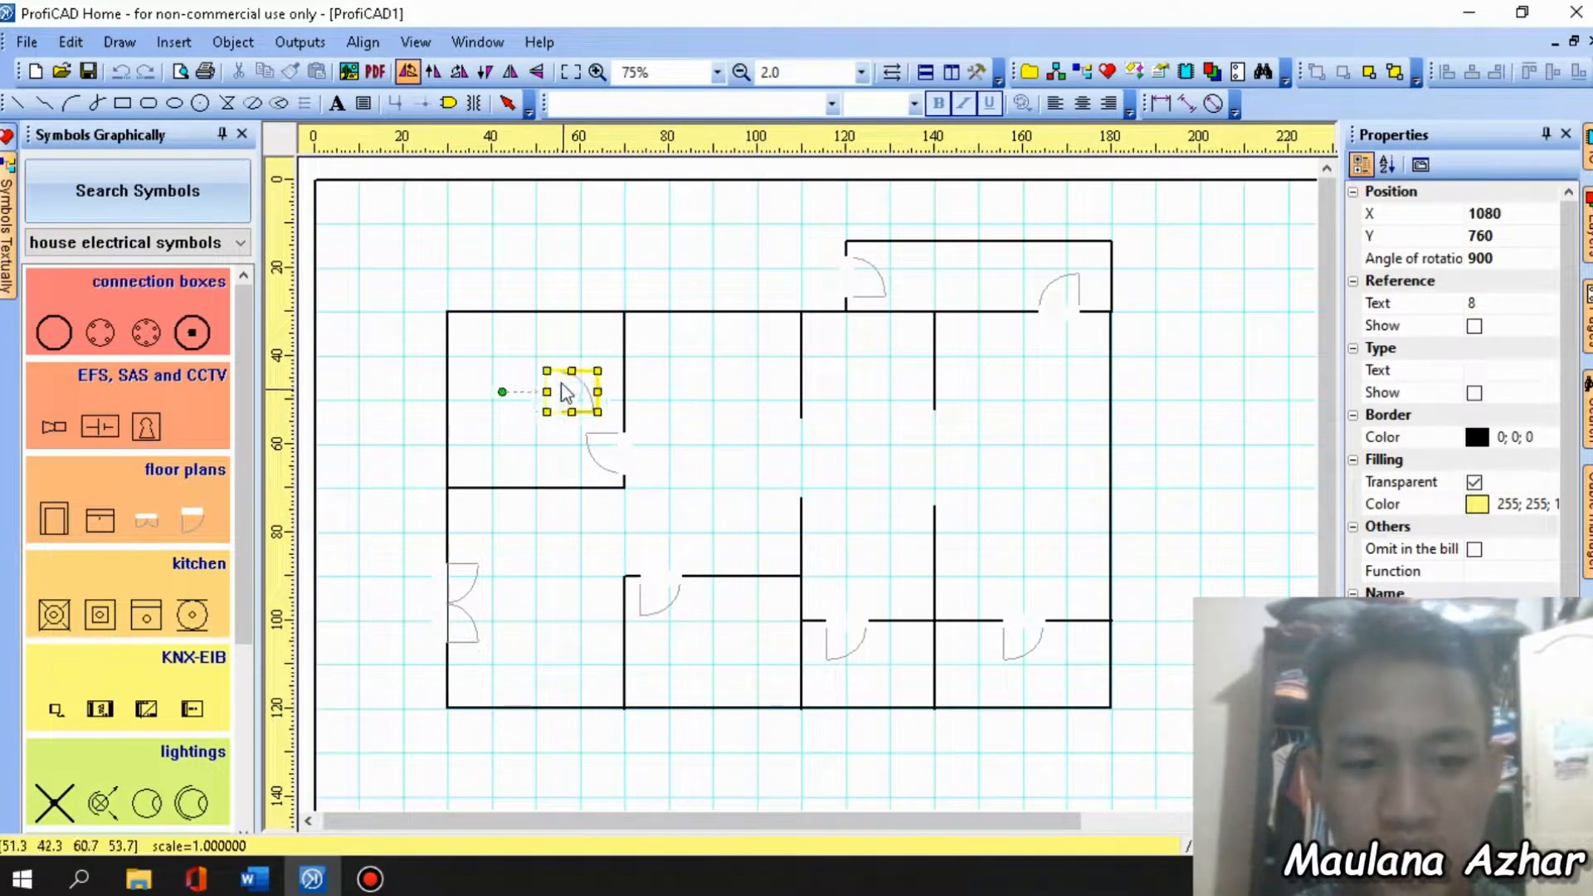
{"action": "key", "text": "Escape"}
{"action": "left_click", "coordinate": [162, 493]}
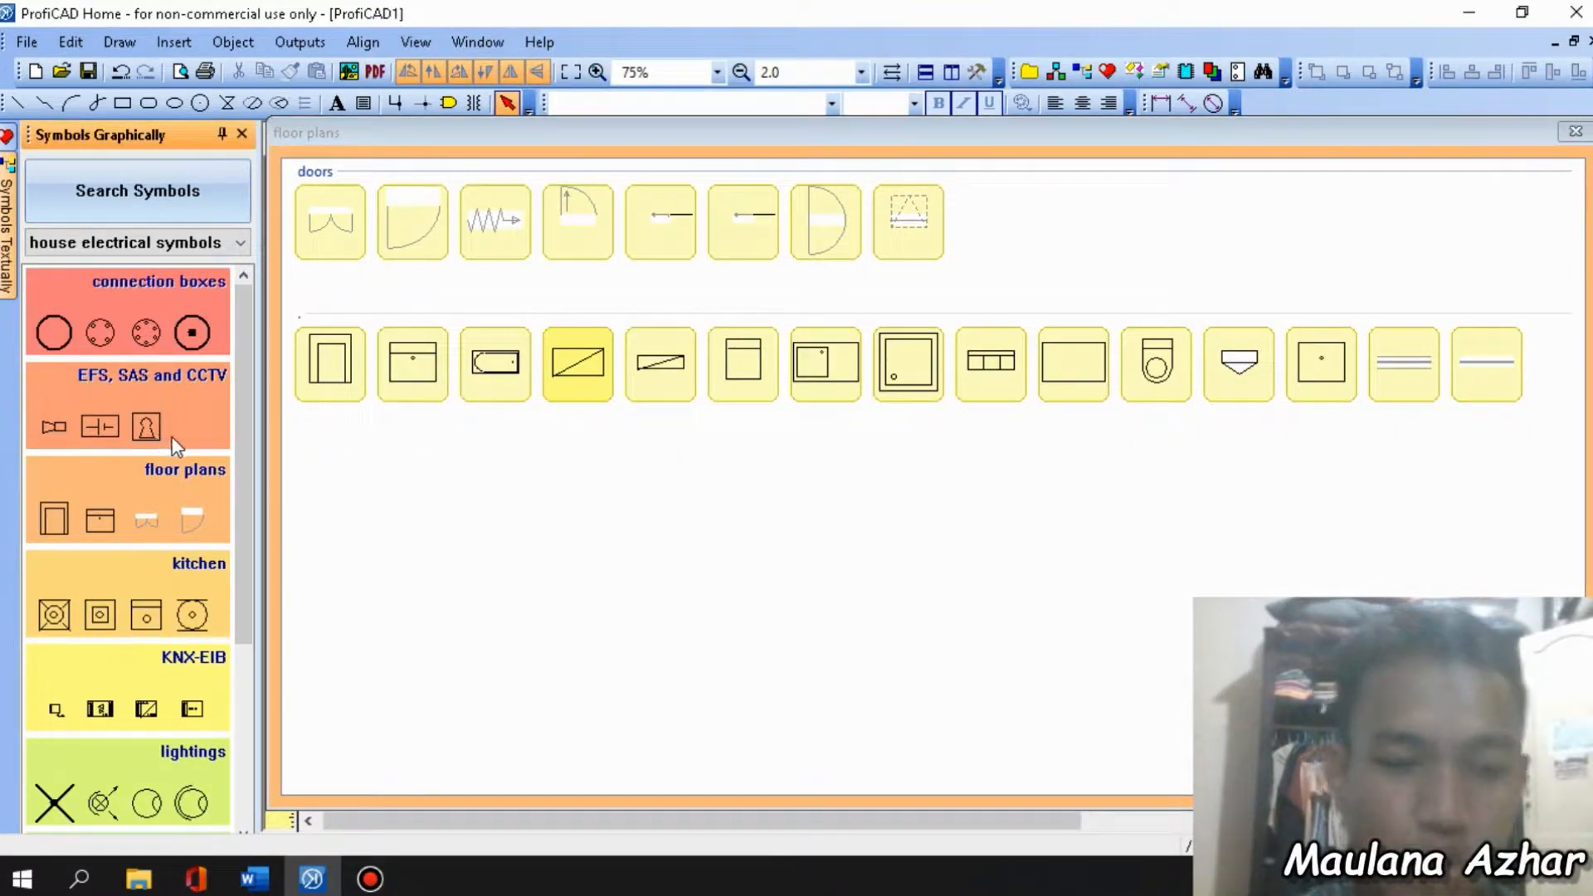
{"action": "left_click", "coordinate": [1575, 131]}
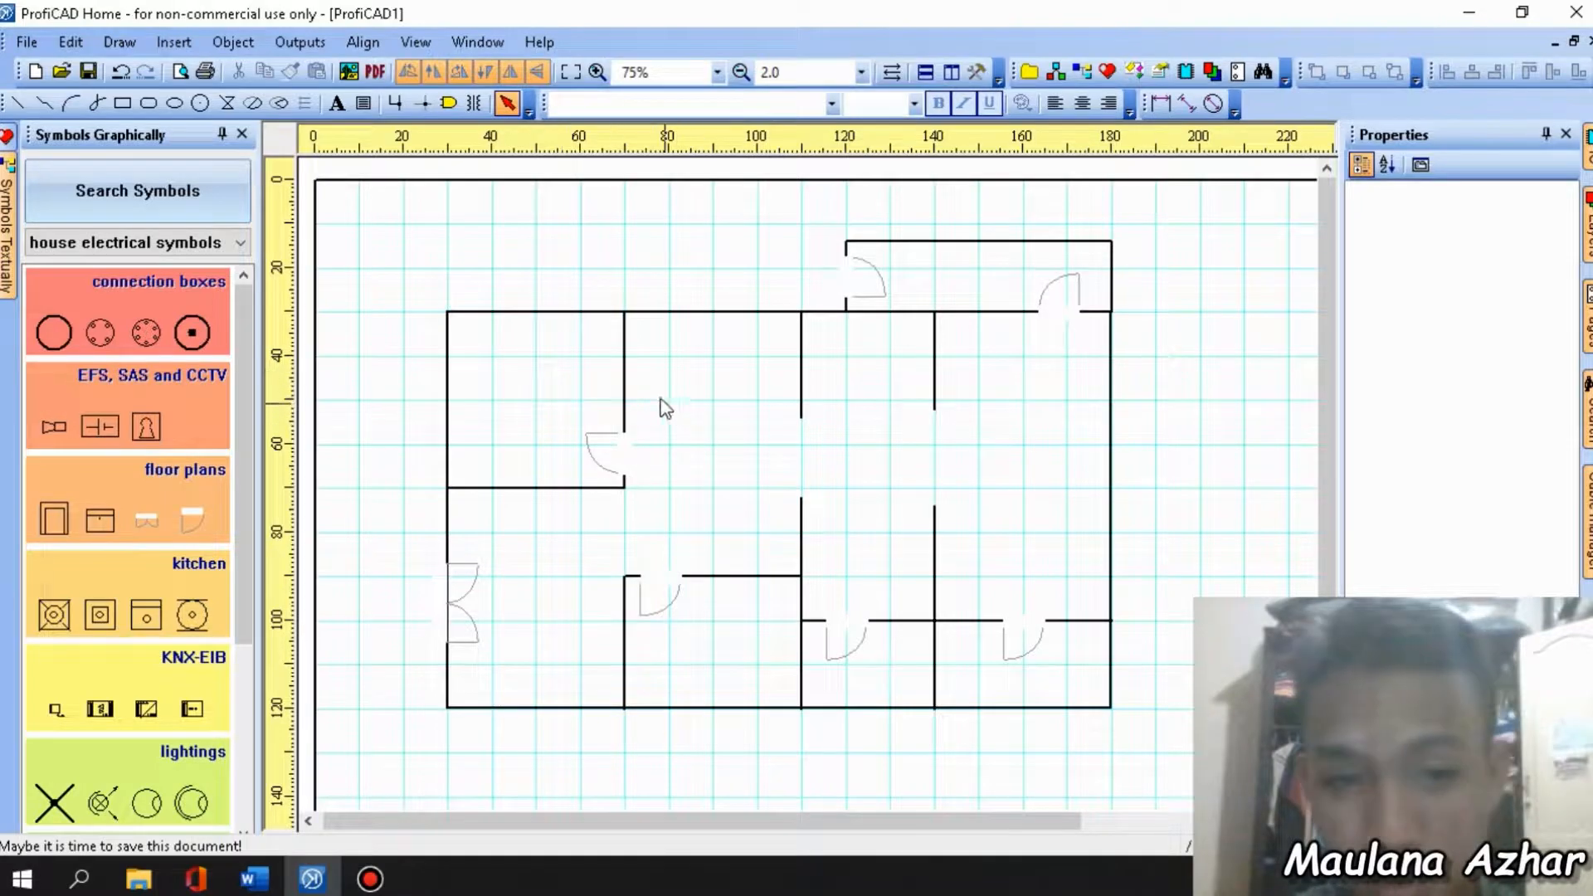
{"action": "scroll", "coordinate": [166, 639], "scroll_direction": "down", "scroll_amount": 3}
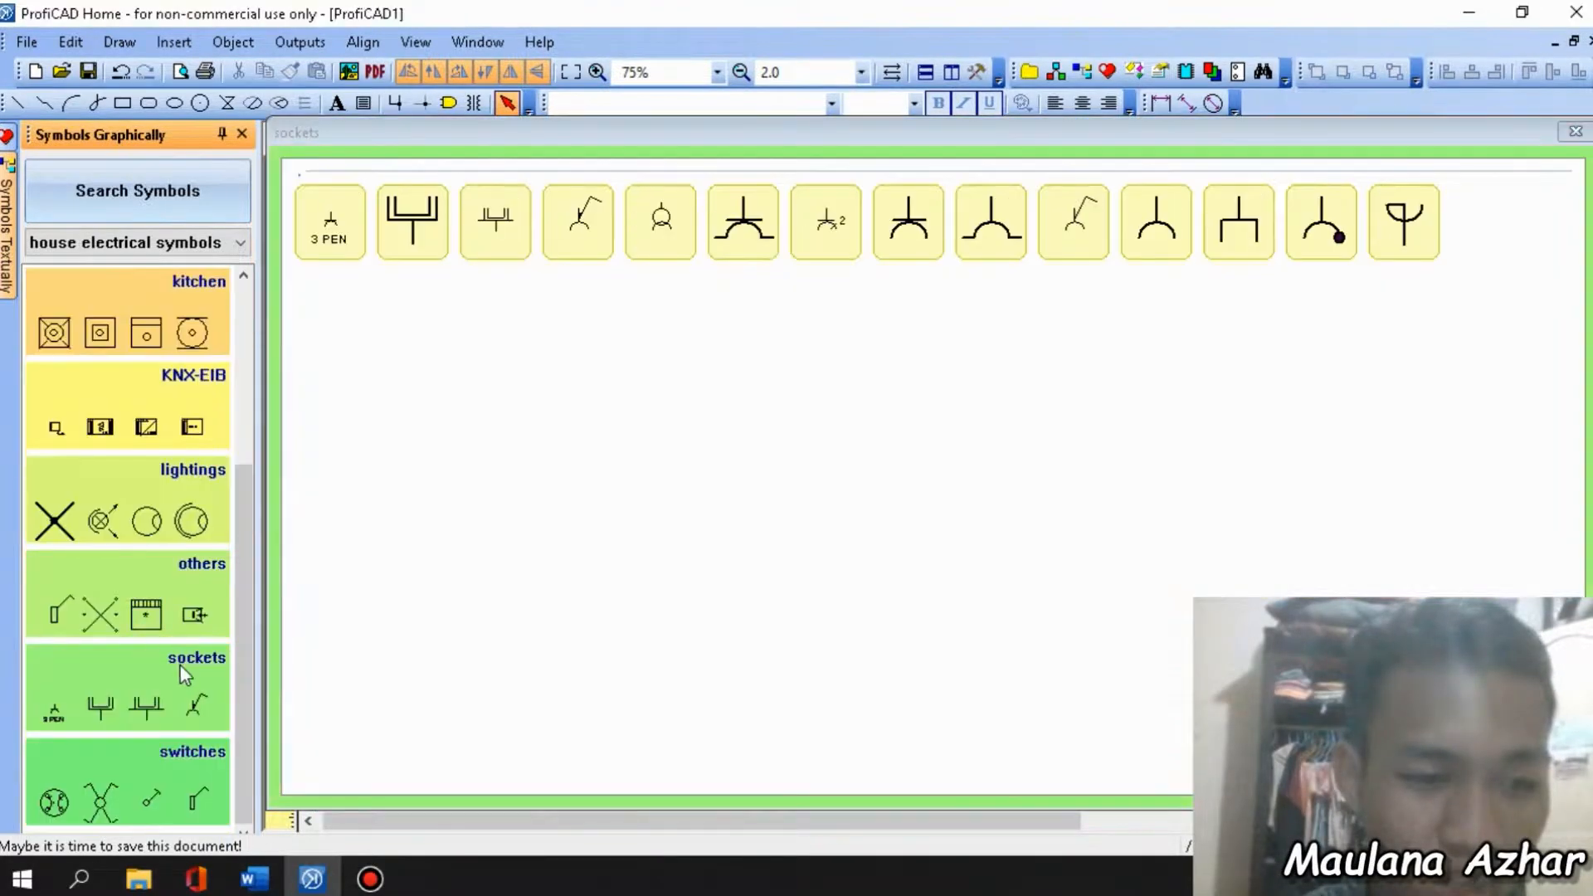
{"action": "left_click", "coordinate": [148, 242]}
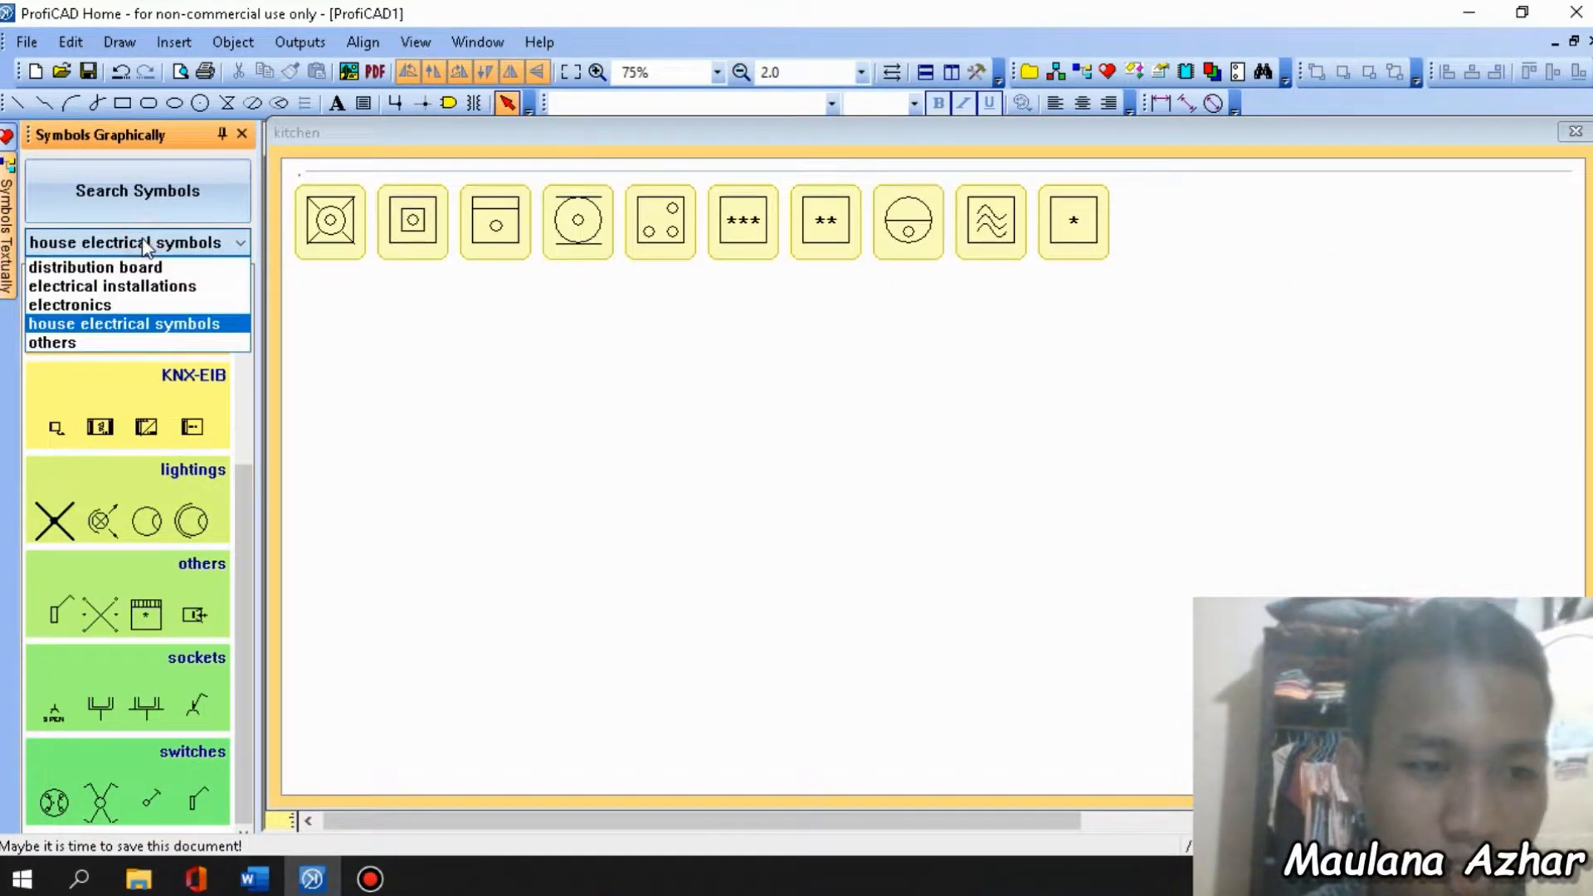
{"action": "left_click", "coordinate": [150, 322]}
Place nine LED emergency lighting luminaires in special circuit, one centred in each of the eight house areas and one in the extension.
{"action": "scroll", "coordinate": [177, 469], "scroll_direction": "down", "scroll_amount": 3}
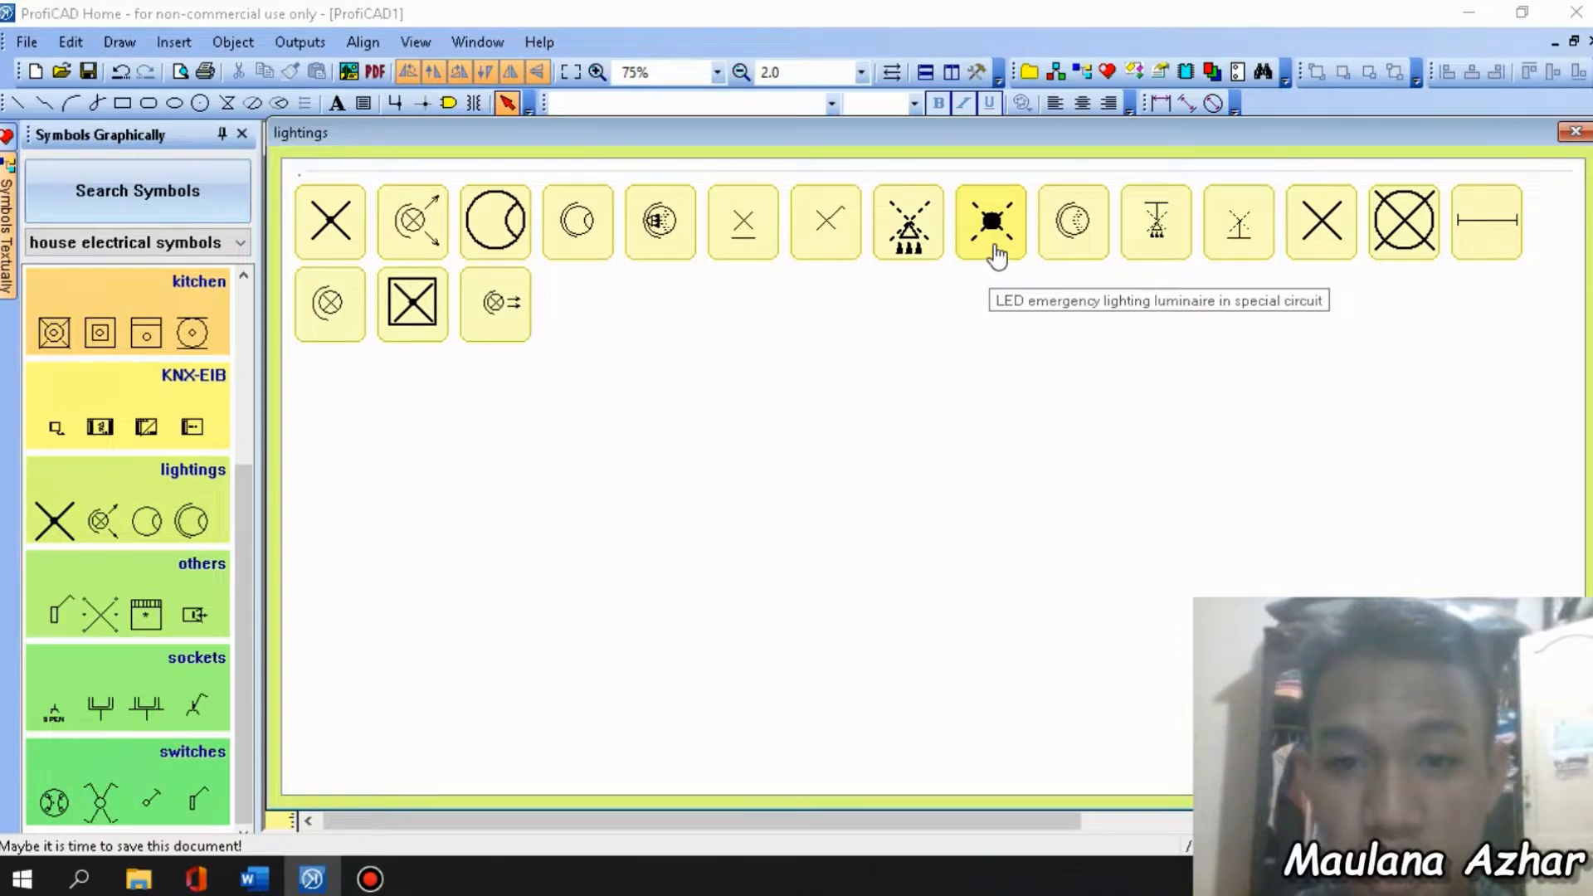
{"action": "left_click", "coordinate": [996, 249]}
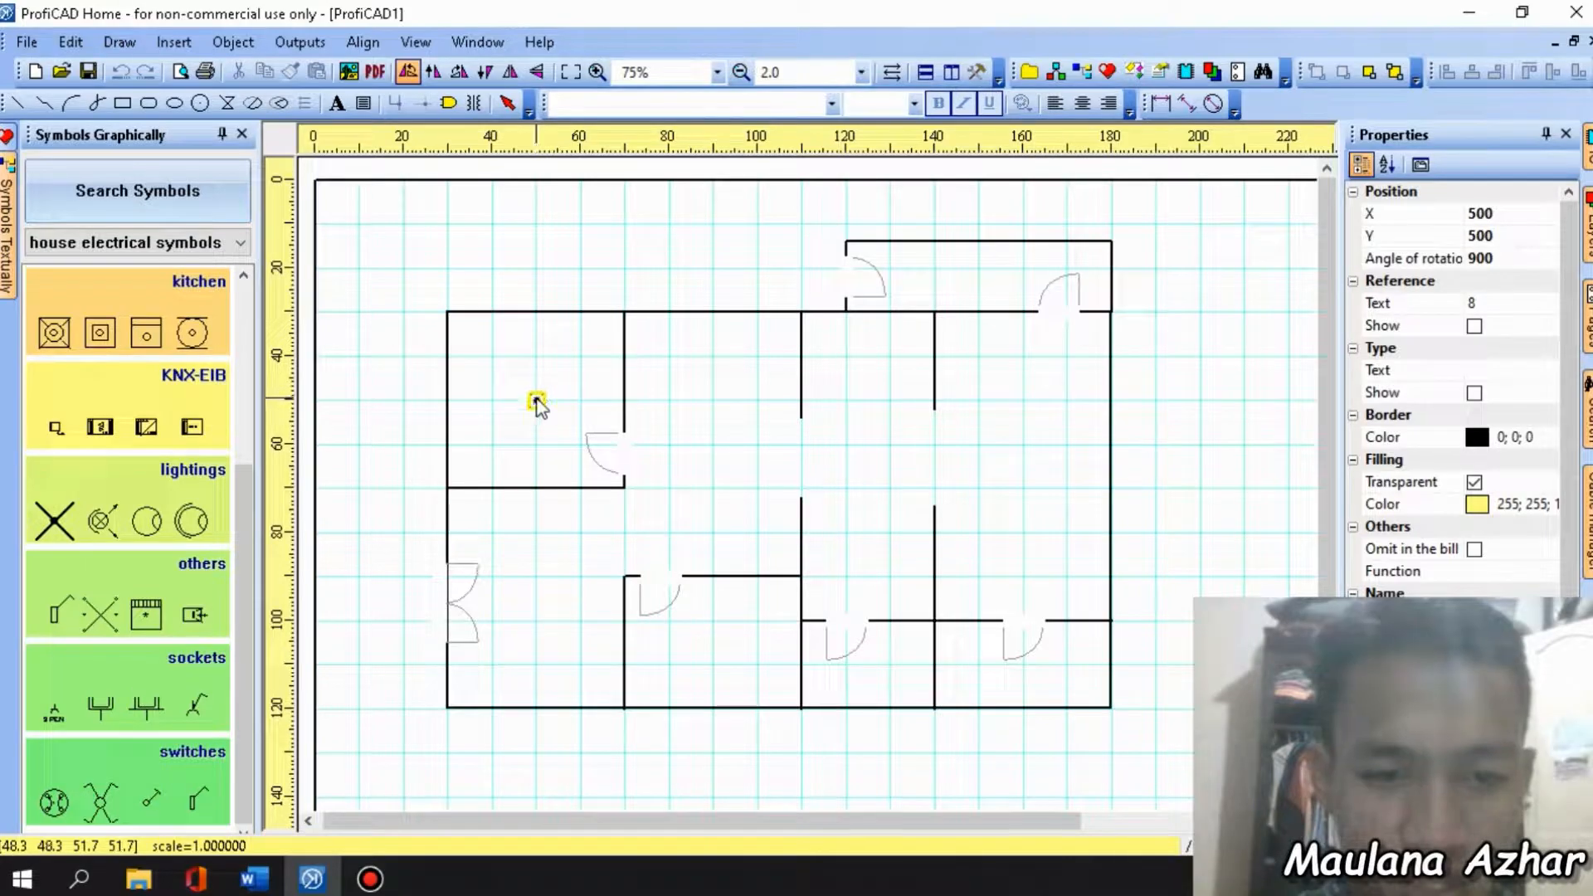
{"action": "left_click", "coordinate": [537, 402]}
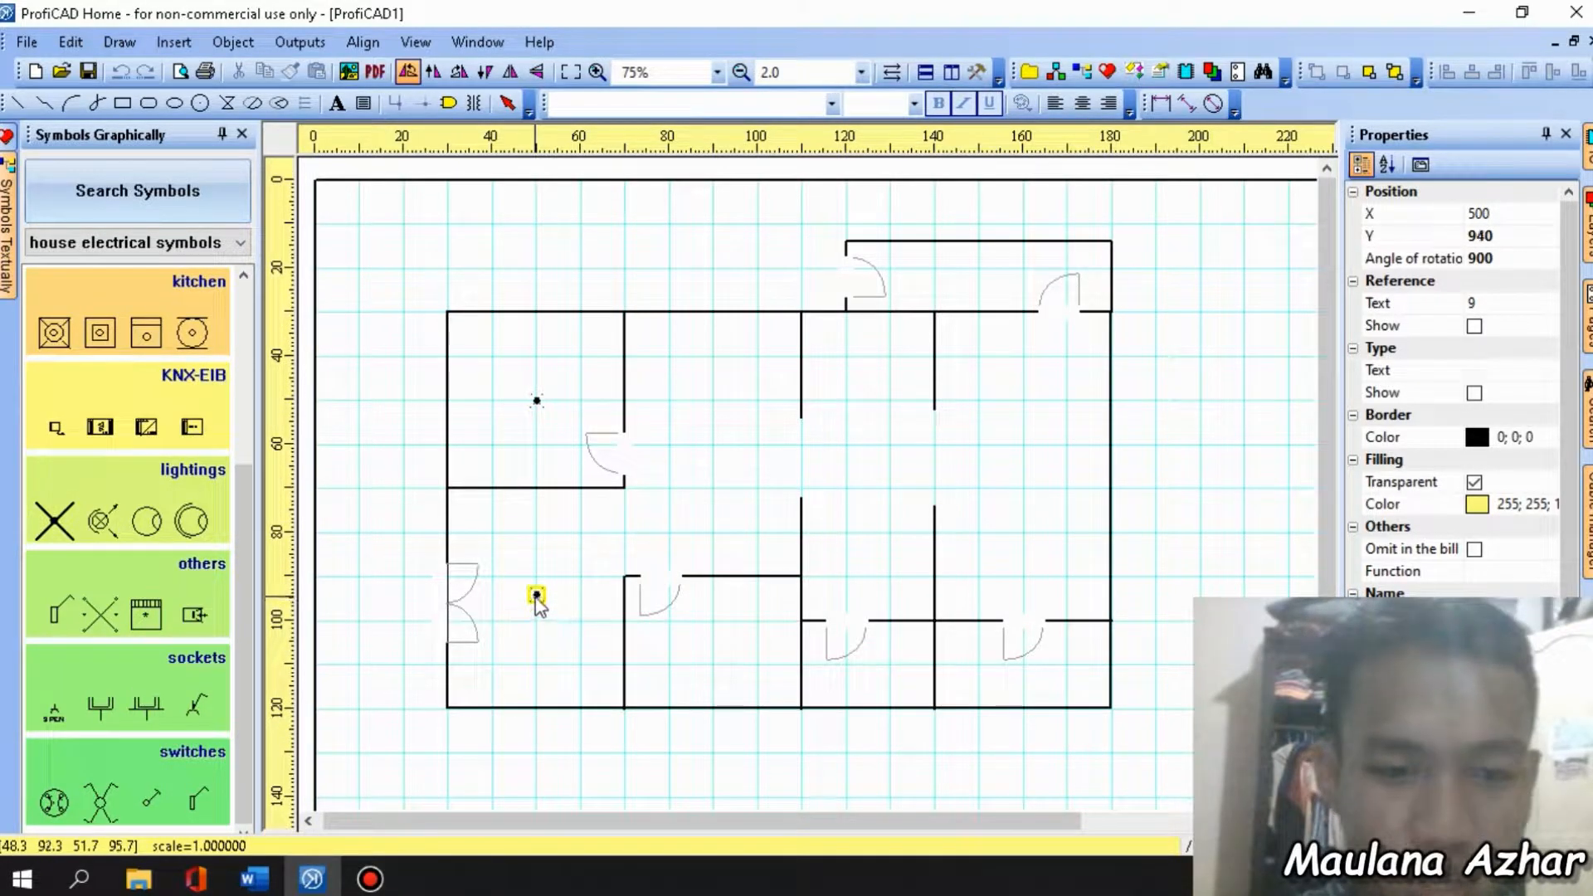
{"action": "left_click", "coordinate": [537, 595]}
{"action": "left_click", "coordinate": [714, 638]}
{"action": "left_click", "coordinate": [714, 445]}
{"action": "left_click", "coordinate": [864, 455]}
{"action": "left_click", "coordinate": [1023, 462]}
{"action": "left_click", "coordinate": [864, 665]}
{"action": "left_click", "coordinate": [1024, 669]}
{"action": "left_click", "coordinate": [979, 279]}
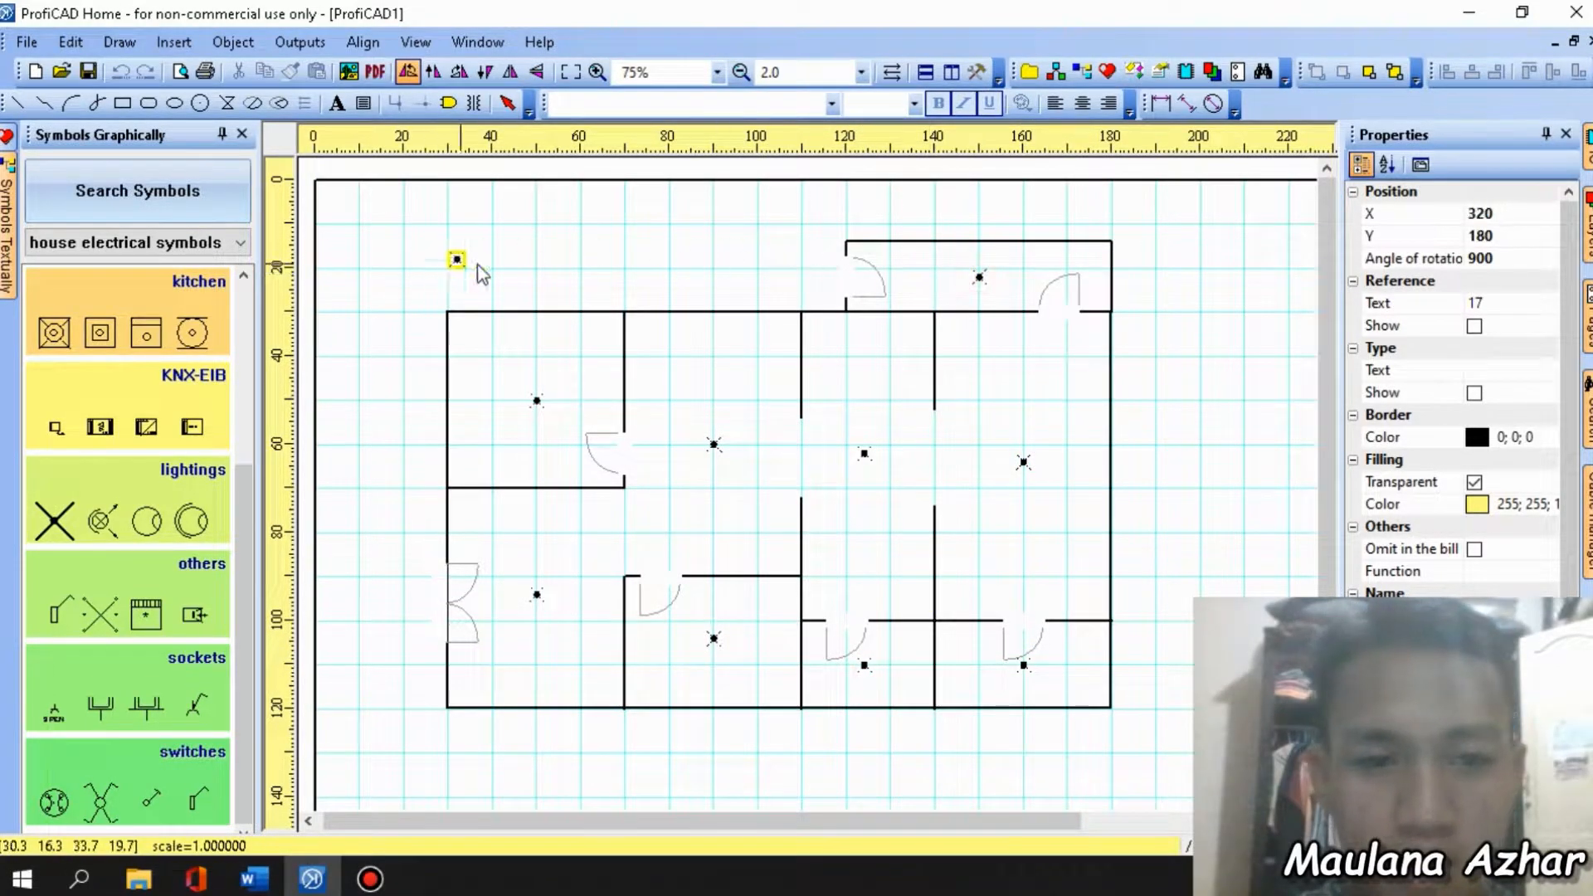
Place four emergency lighting luminaires outside the house at about X 700, Y 180; X 140, Y 200; X 160, Y 700; and X 160, Y 1300.
{"action": "left_click", "coordinate": [625, 260]}
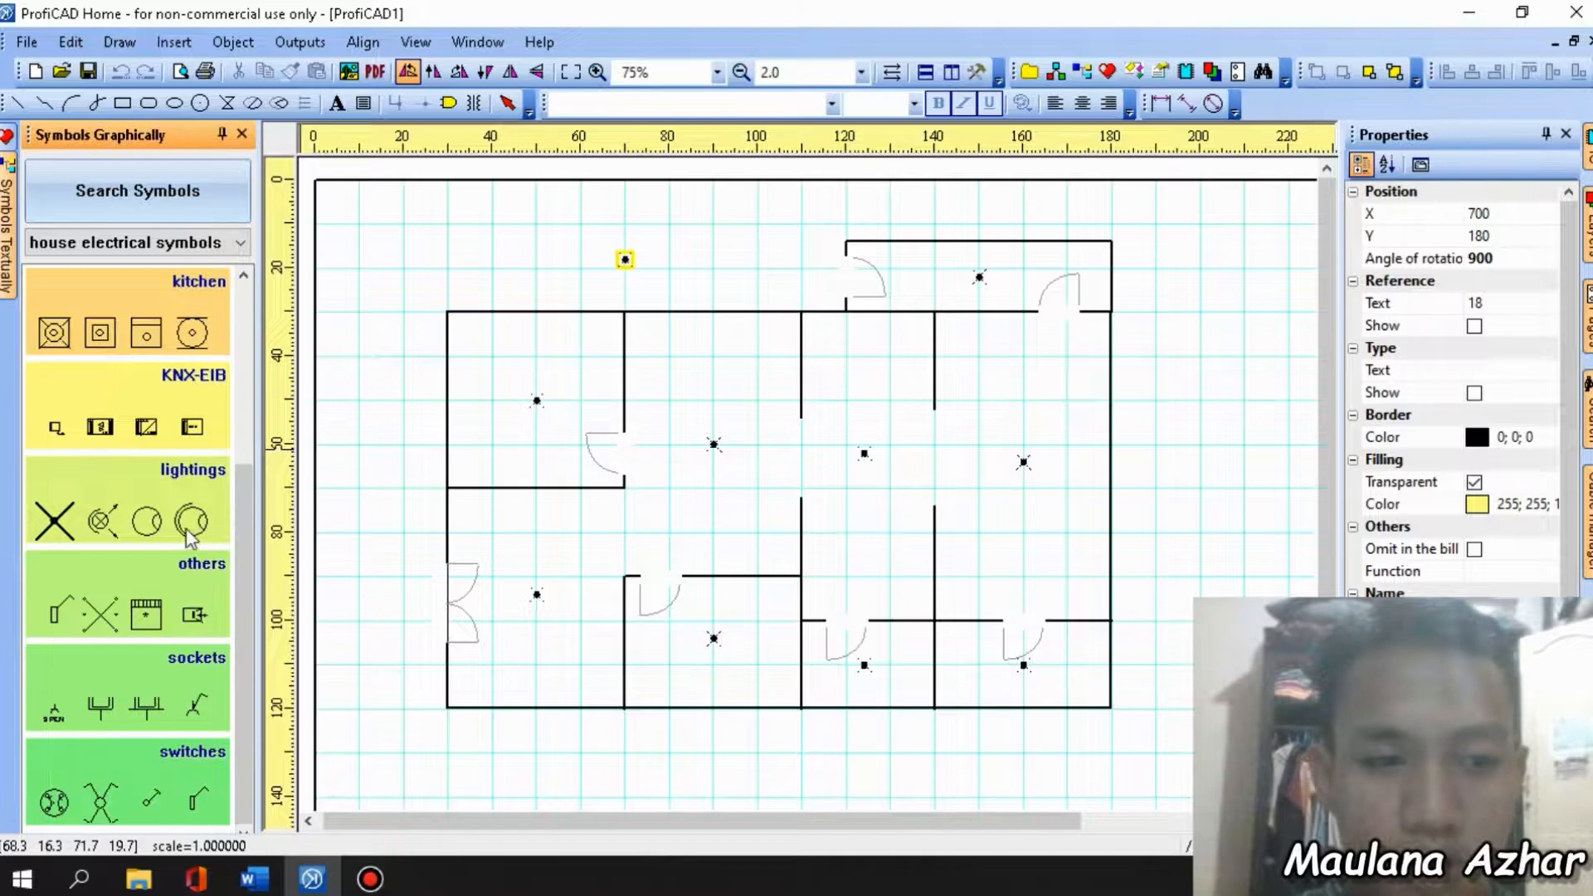
{"action": "left_click", "coordinate": [193, 470]}
{"action": "left_click", "coordinate": [988, 251]}
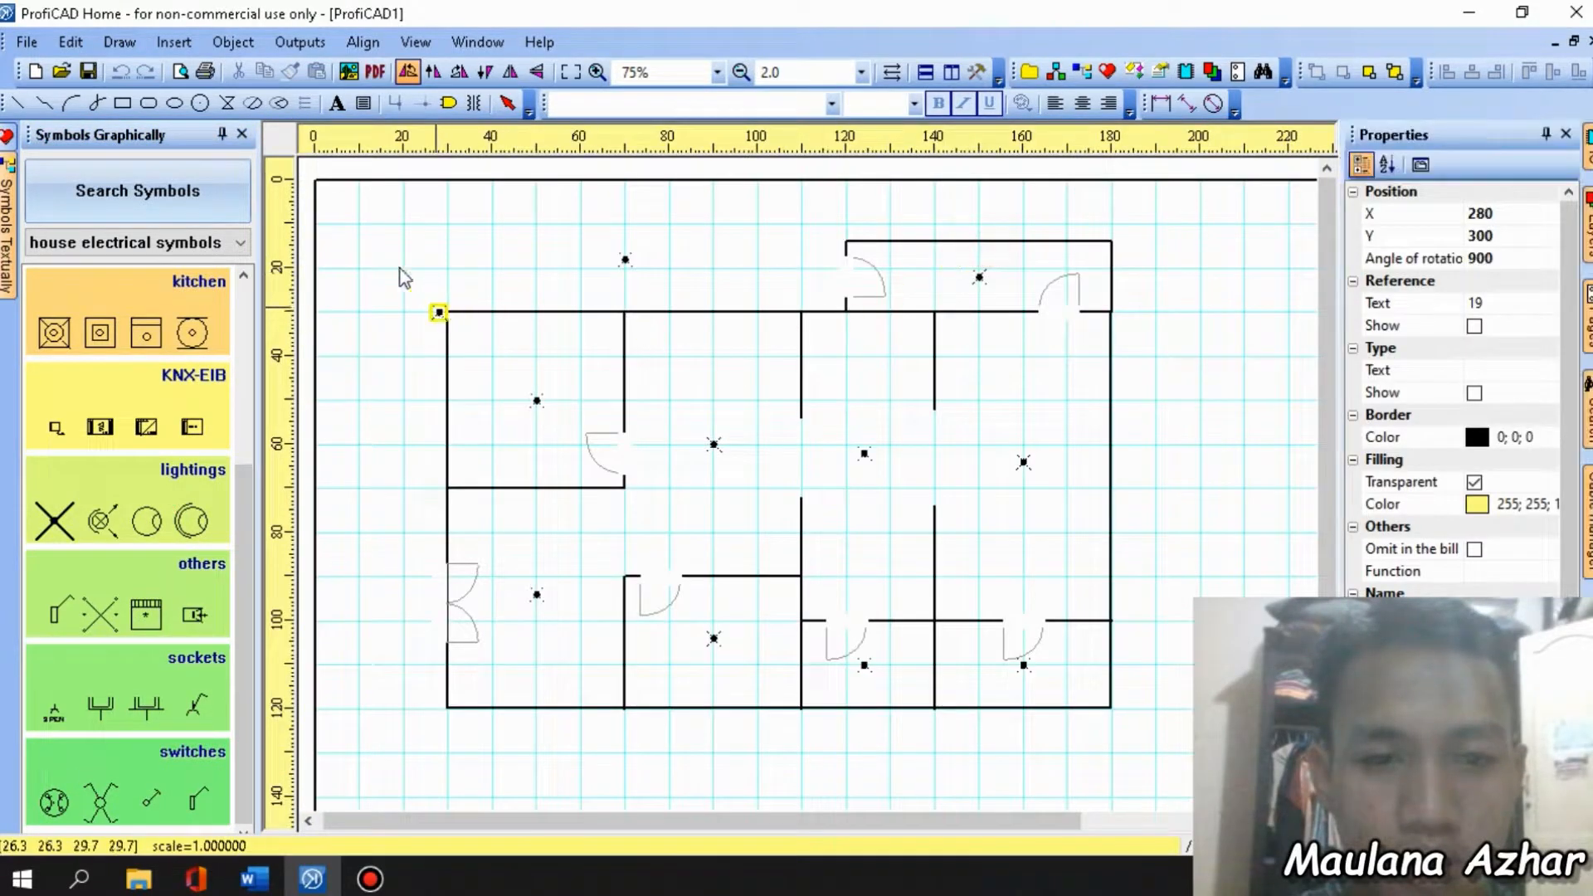
{"action": "left_click", "coordinate": [380, 268]}
{"action": "left_click", "coordinate": [386, 489]}
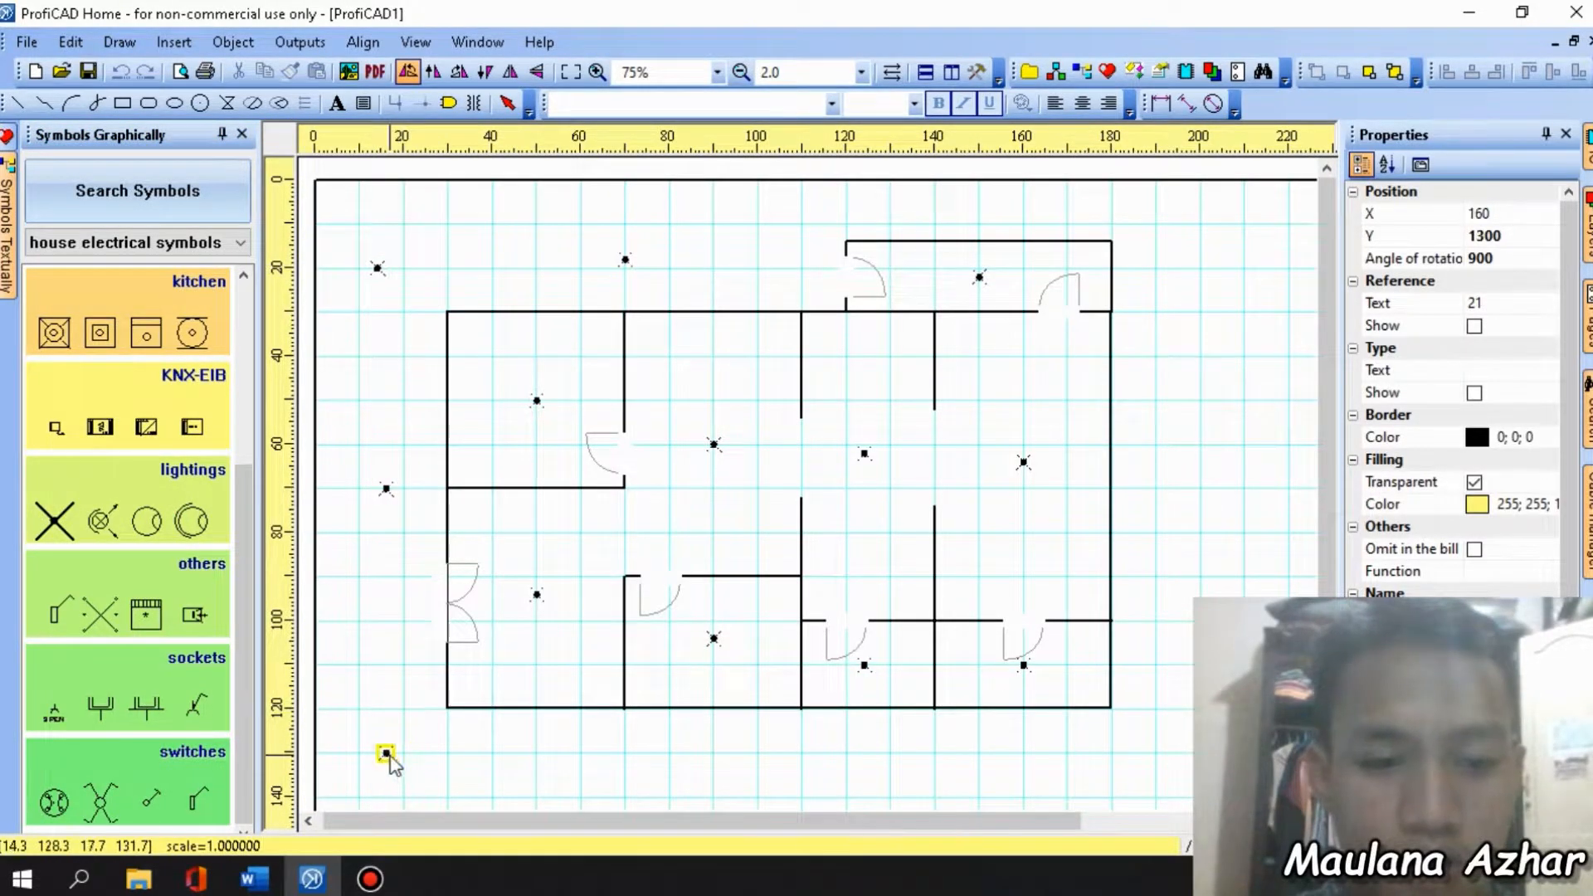
{"action": "left_click", "coordinate": [386, 753]}
{"action": "key", "text": "Escape"}
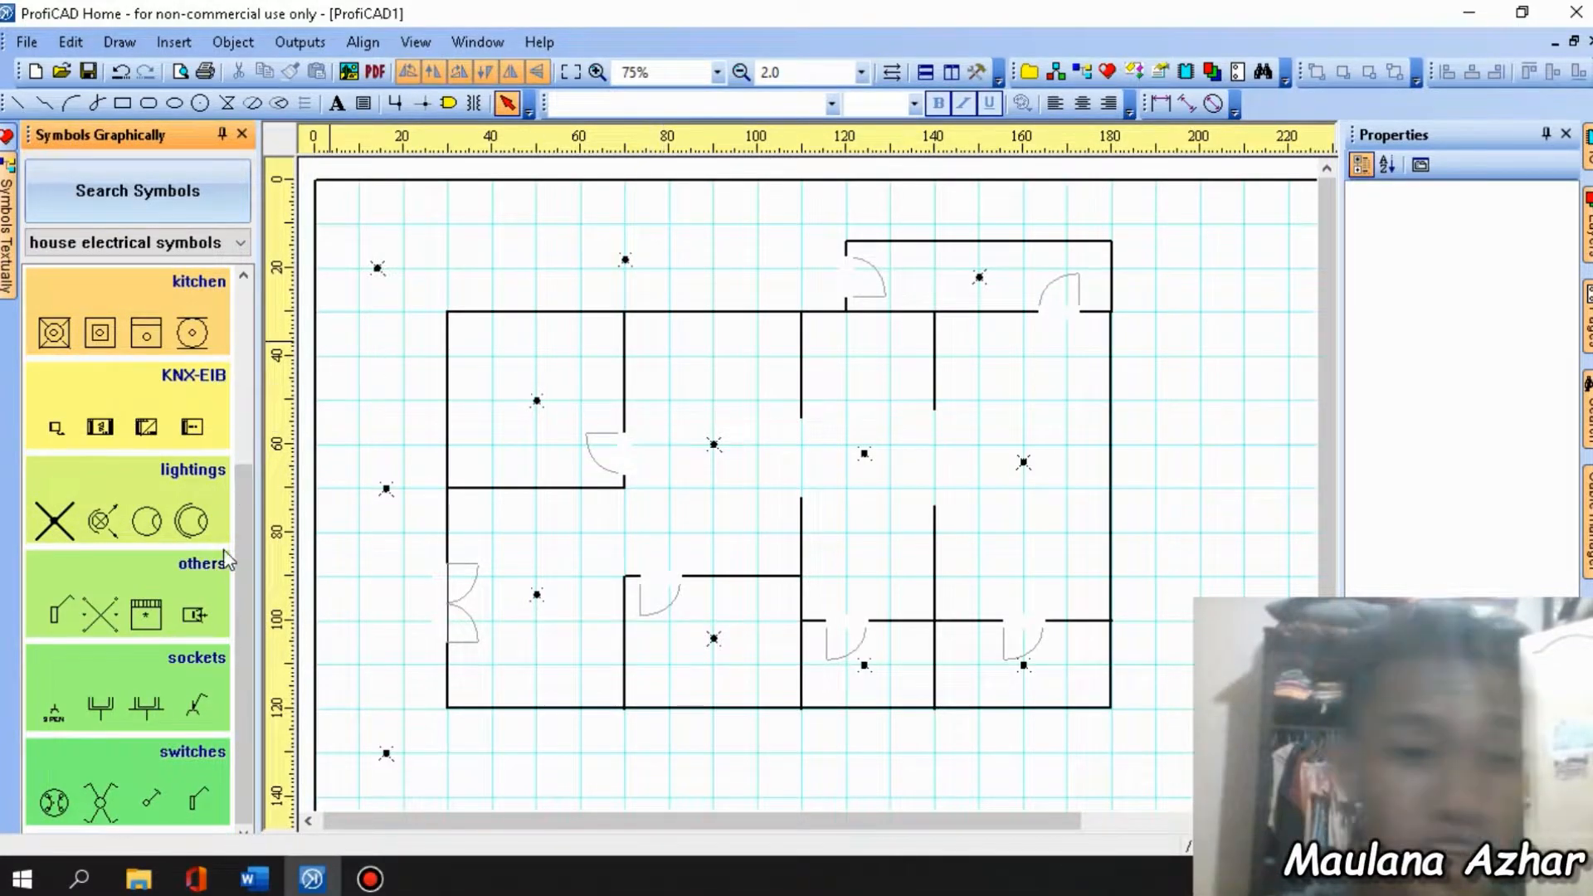
Place a socket from the house electrical symbols, rotated to -900, on the house's outer left wall above the double door, at about X 320, Y 780.
{"action": "left_click", "coordinate": [132, 500]}
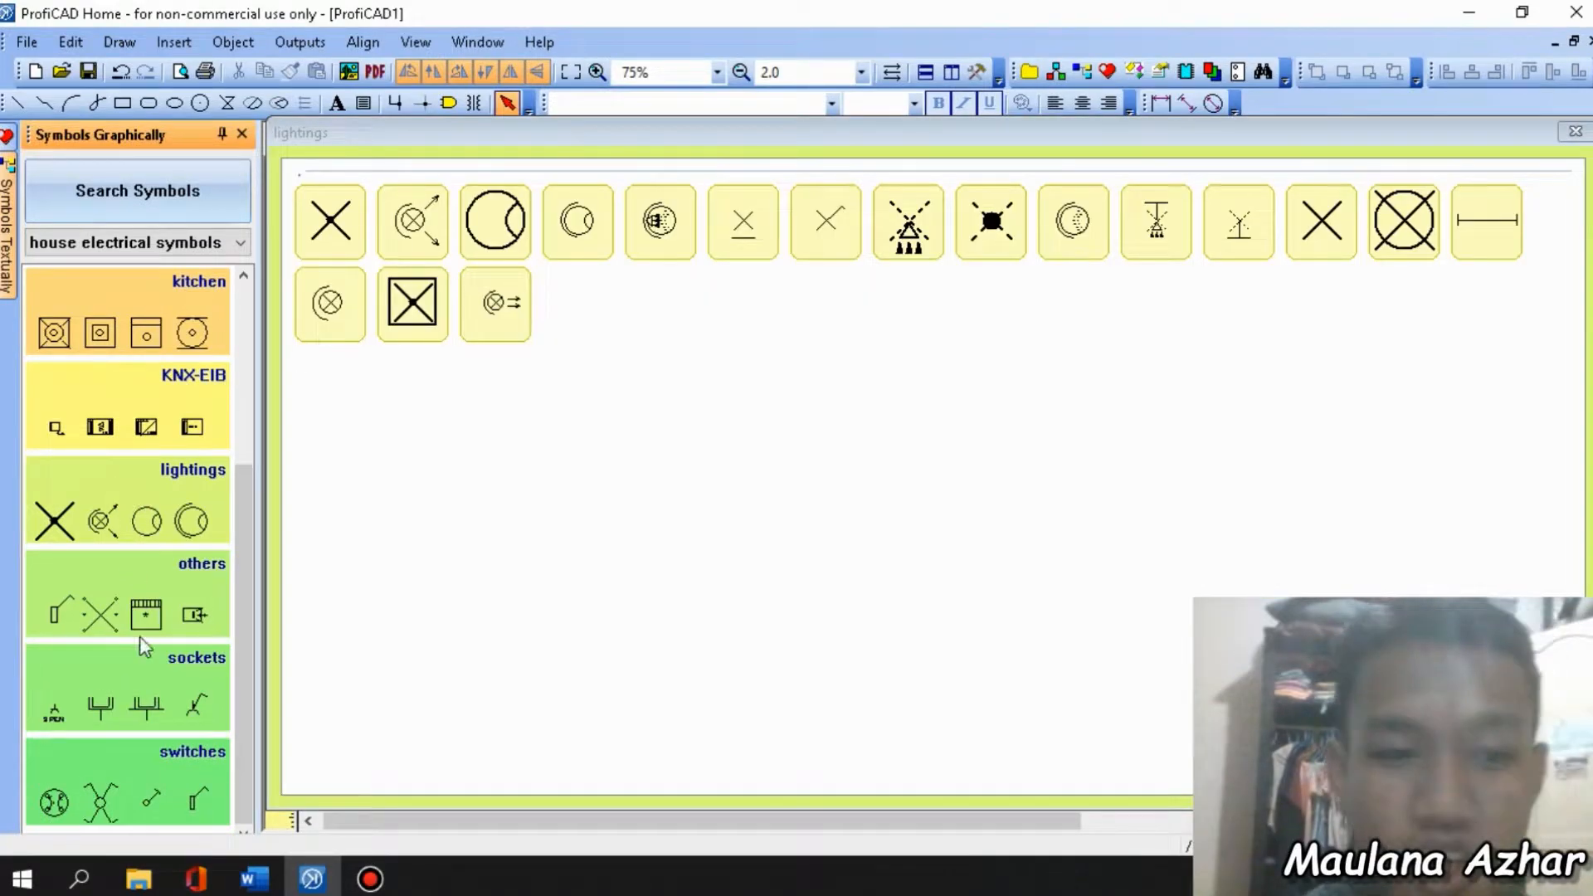
{"action": "left_click", "coordinate": [168, 690]}
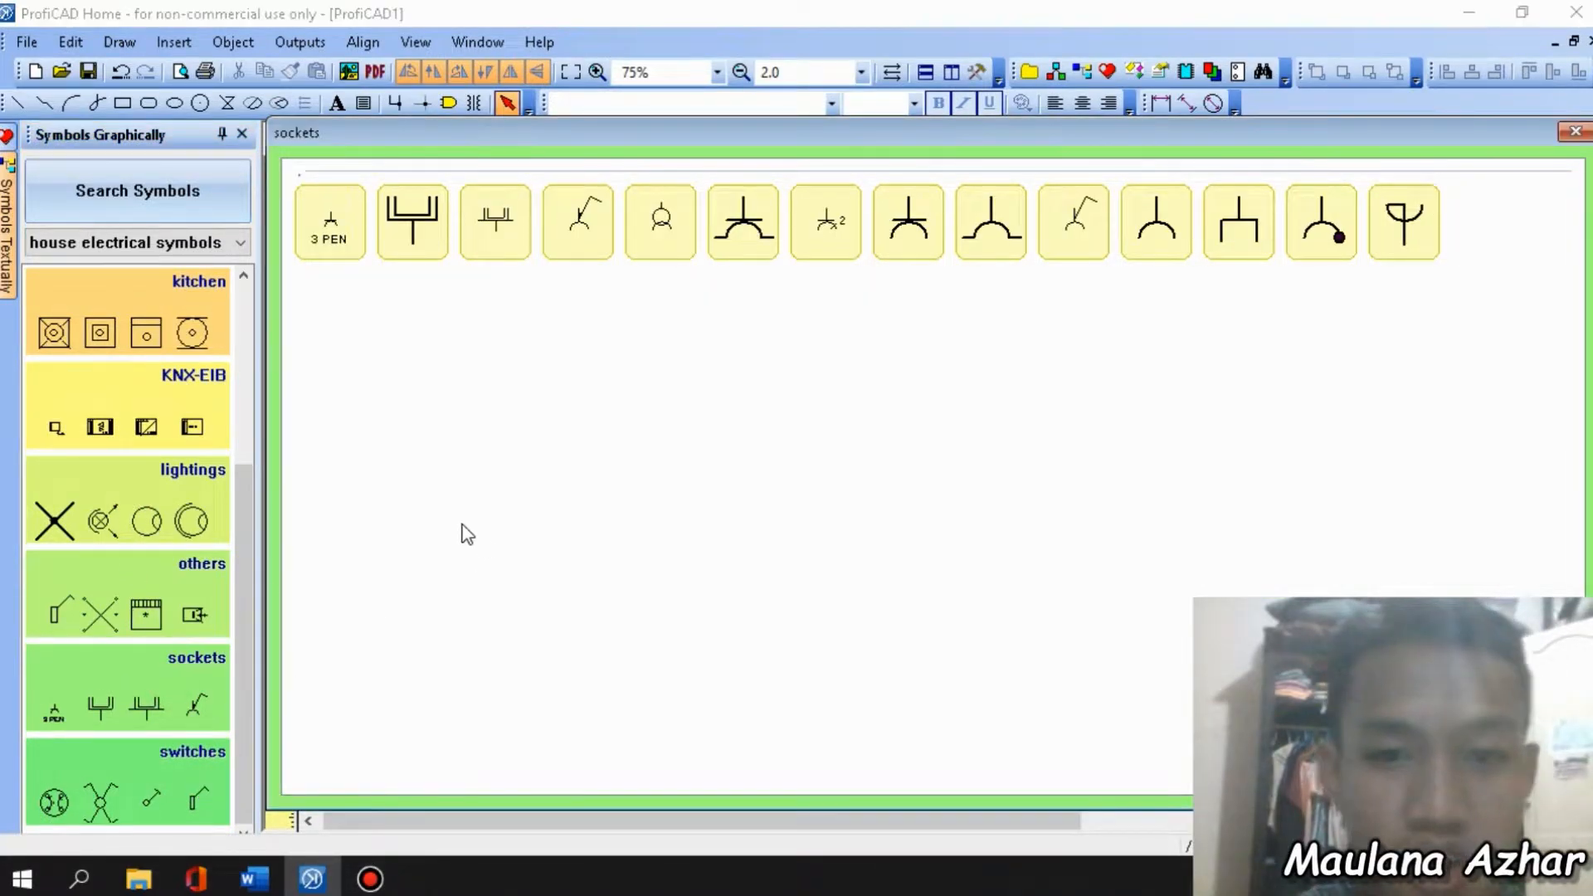
{"action": "left_click", "coordinate": [157, 673]}
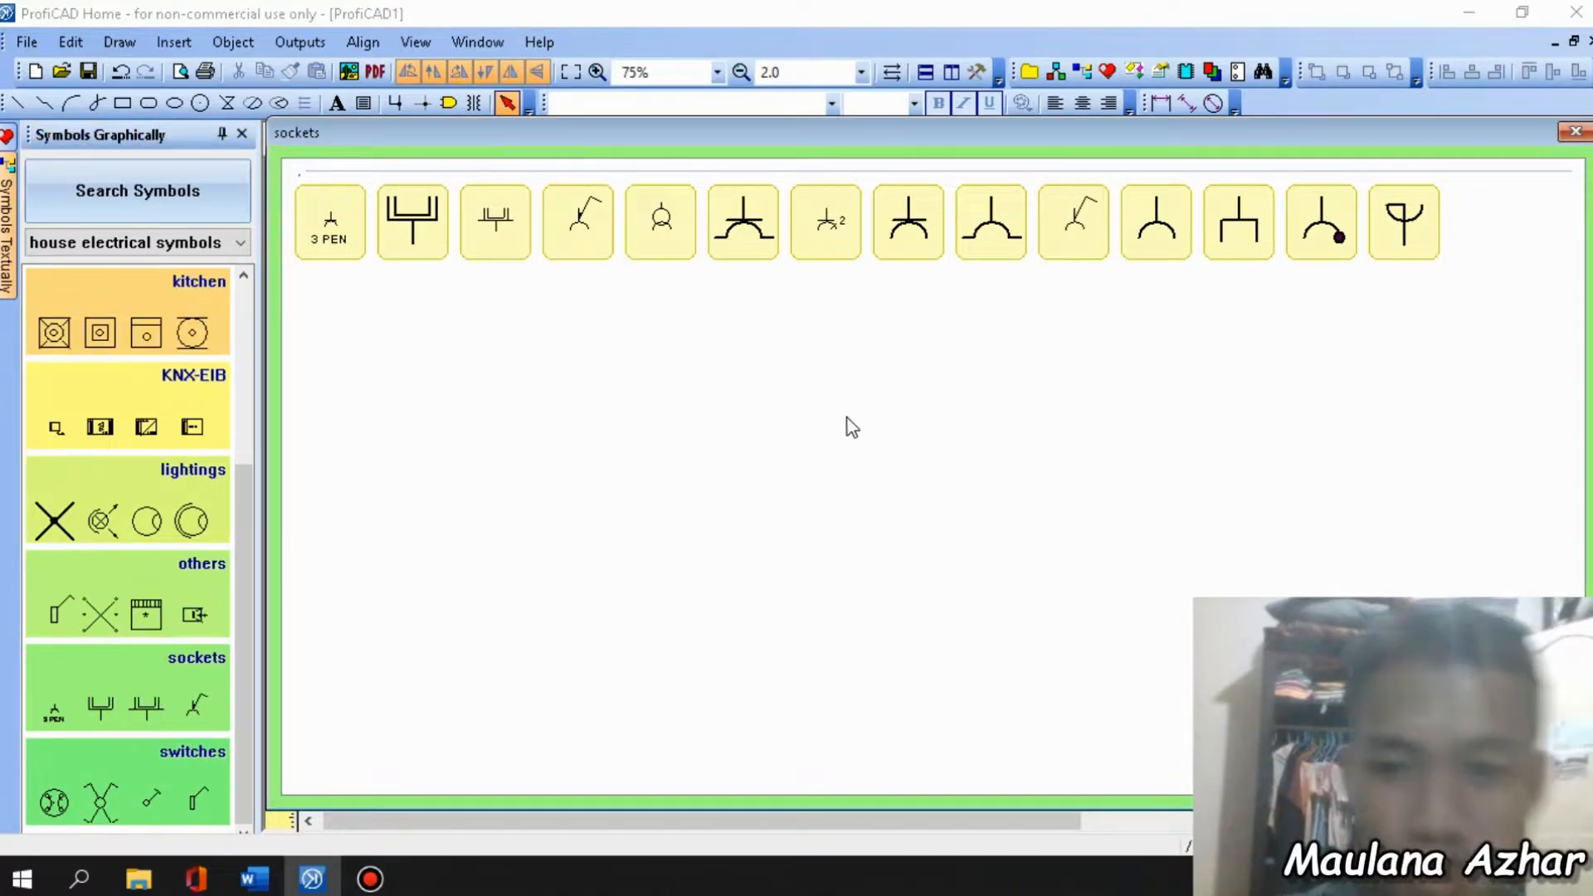
{"action": "left_click", "coordinate": [987, 253]}
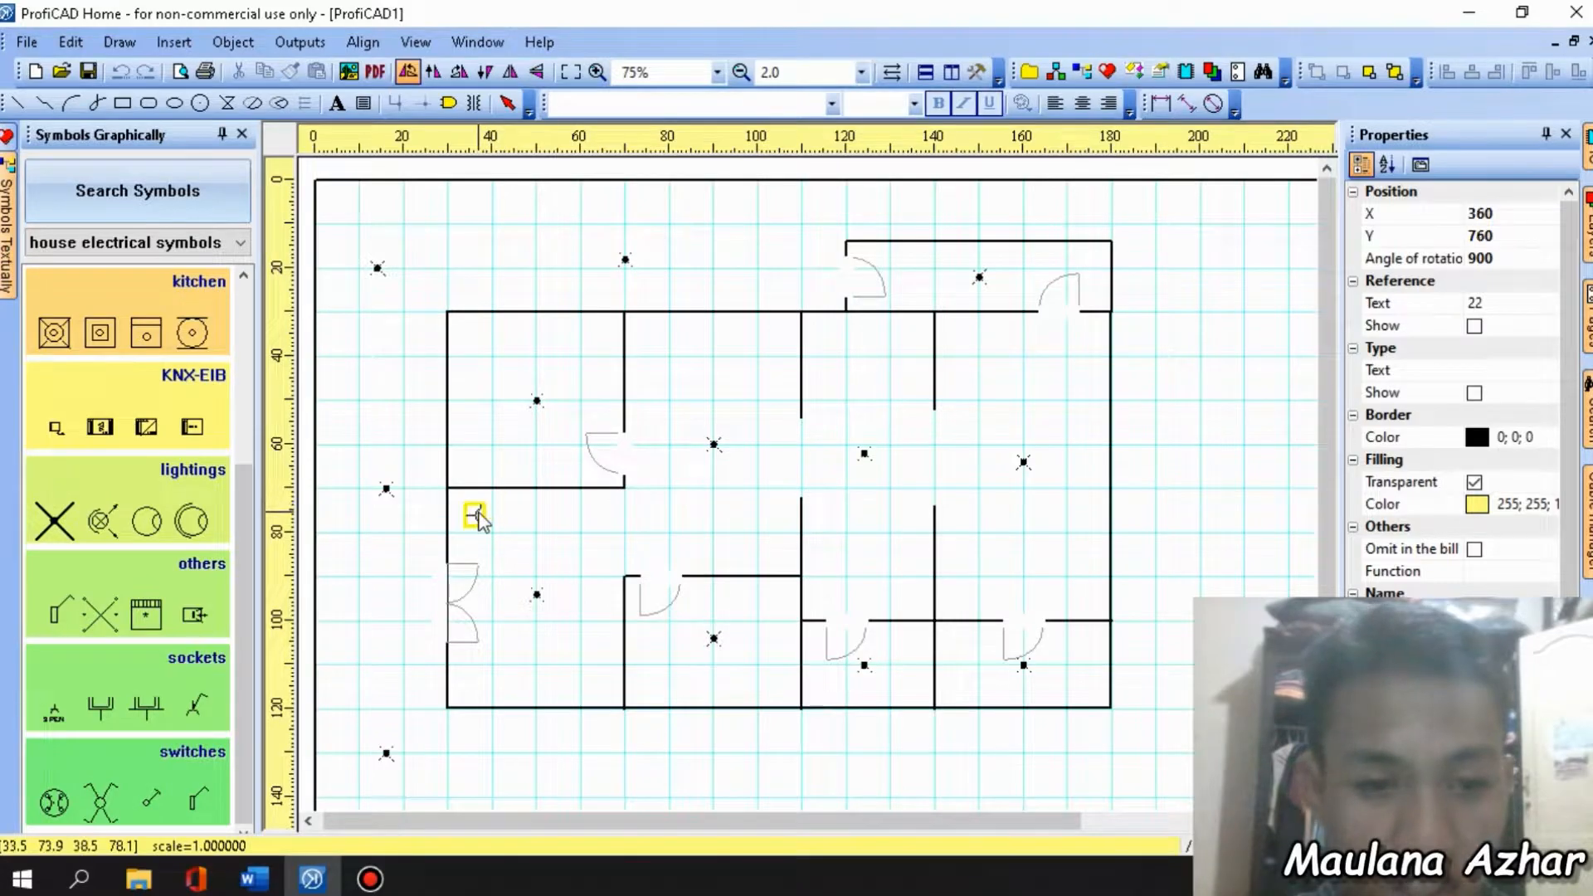
{"action": "key", "text": "space"}
{"action": "key", "text": "space"}
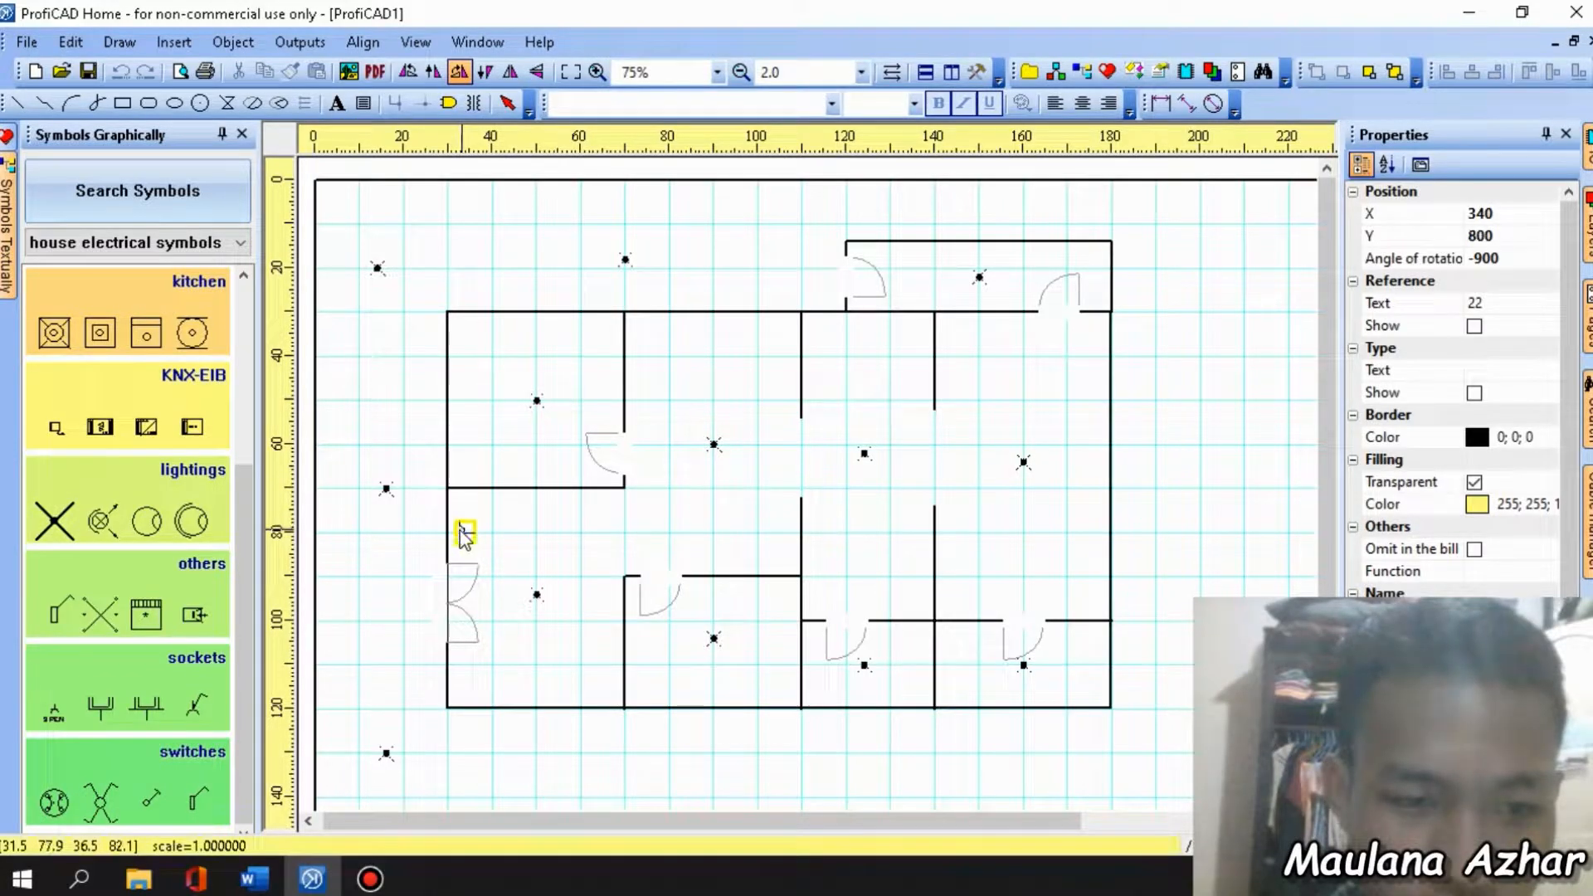
{"action": "left_click", "coordinate": [456, 521]}
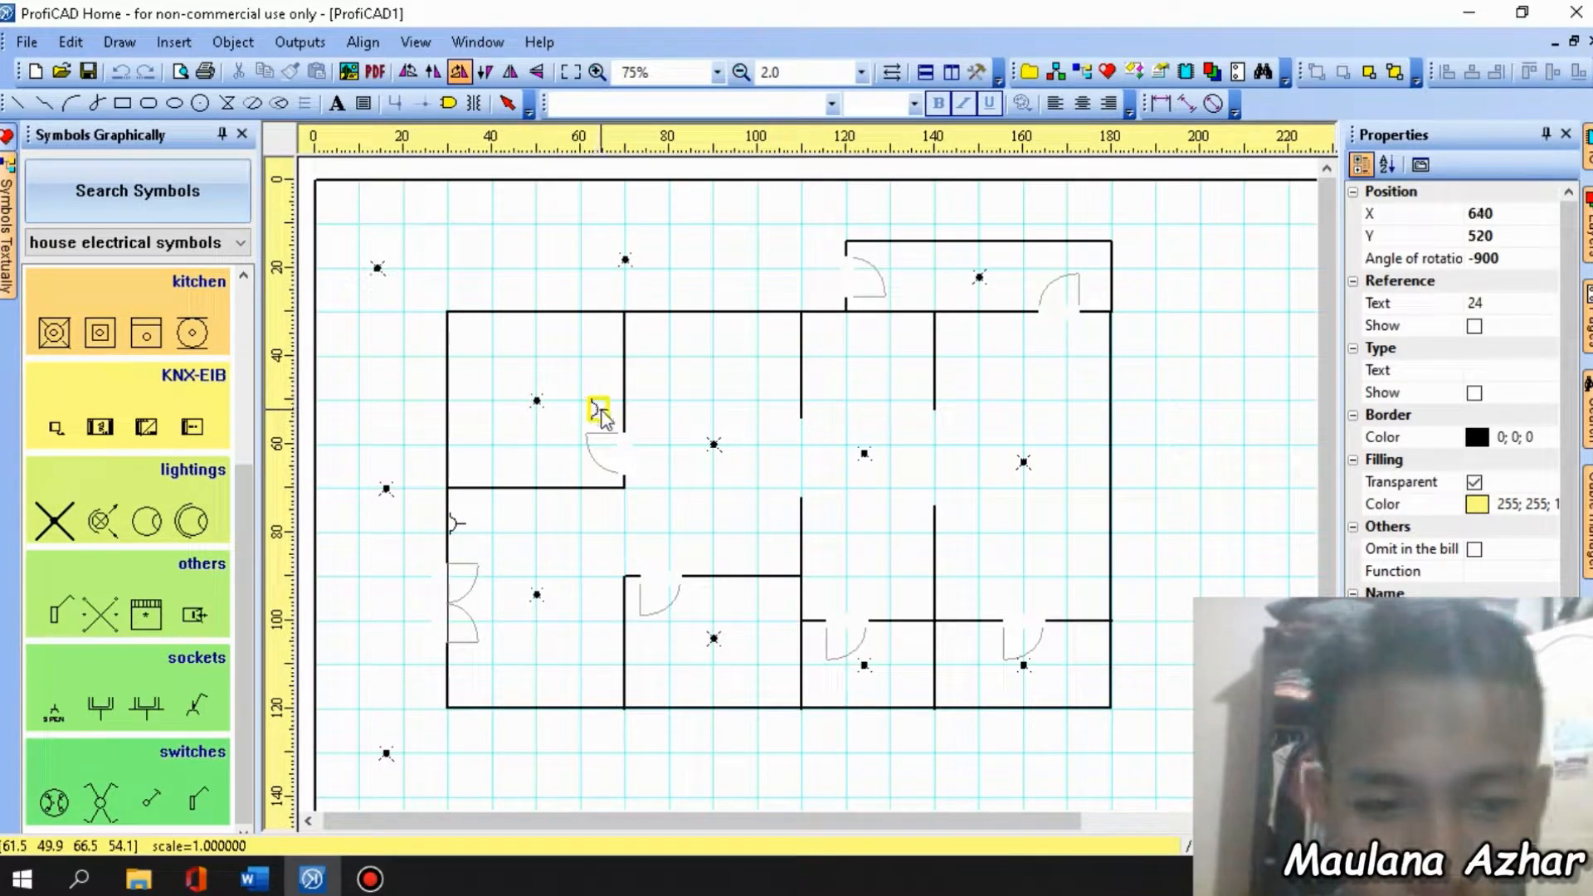
Place a socket rotated to 900 in the upper-left room, above its door on the right wall, at about X 660, Y 520.
{"action": "key", "text": "space"}
{"action": "key", "text": "space"}
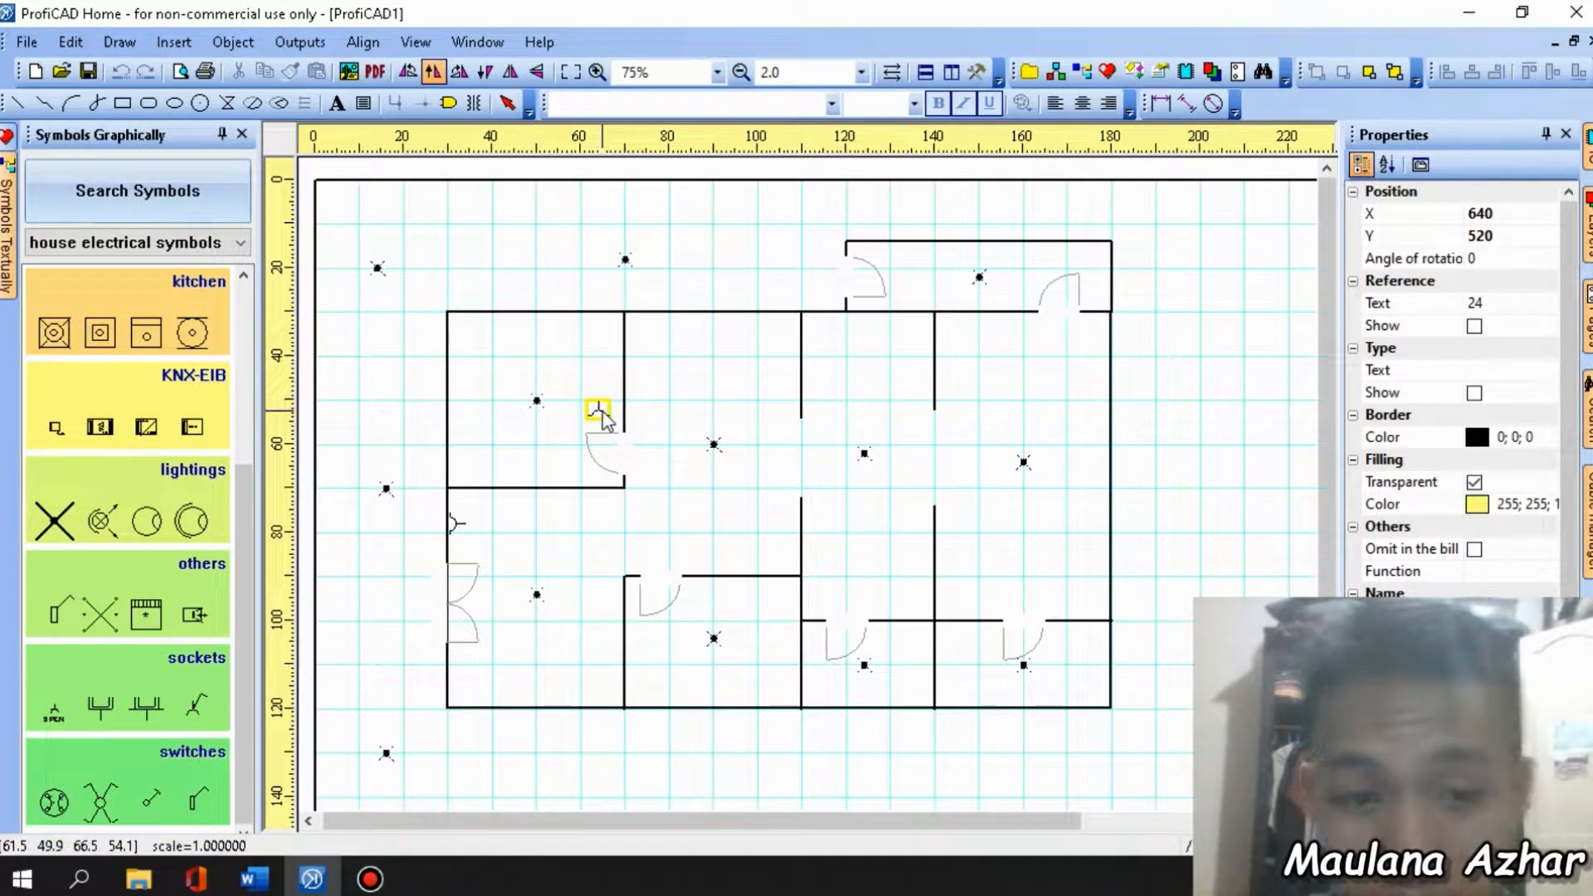
{"action": "left_click", "coordinate": [613, 419]}
Place a socket rotated to -1800 below the upper wall of the first lower room, at about X 880, Y 940.
{"action": "key", "text": "space"}
{"action": "key", "text": "space"}
{"action": "key", "text": "space"}
{"action": "key", "text": "space"}
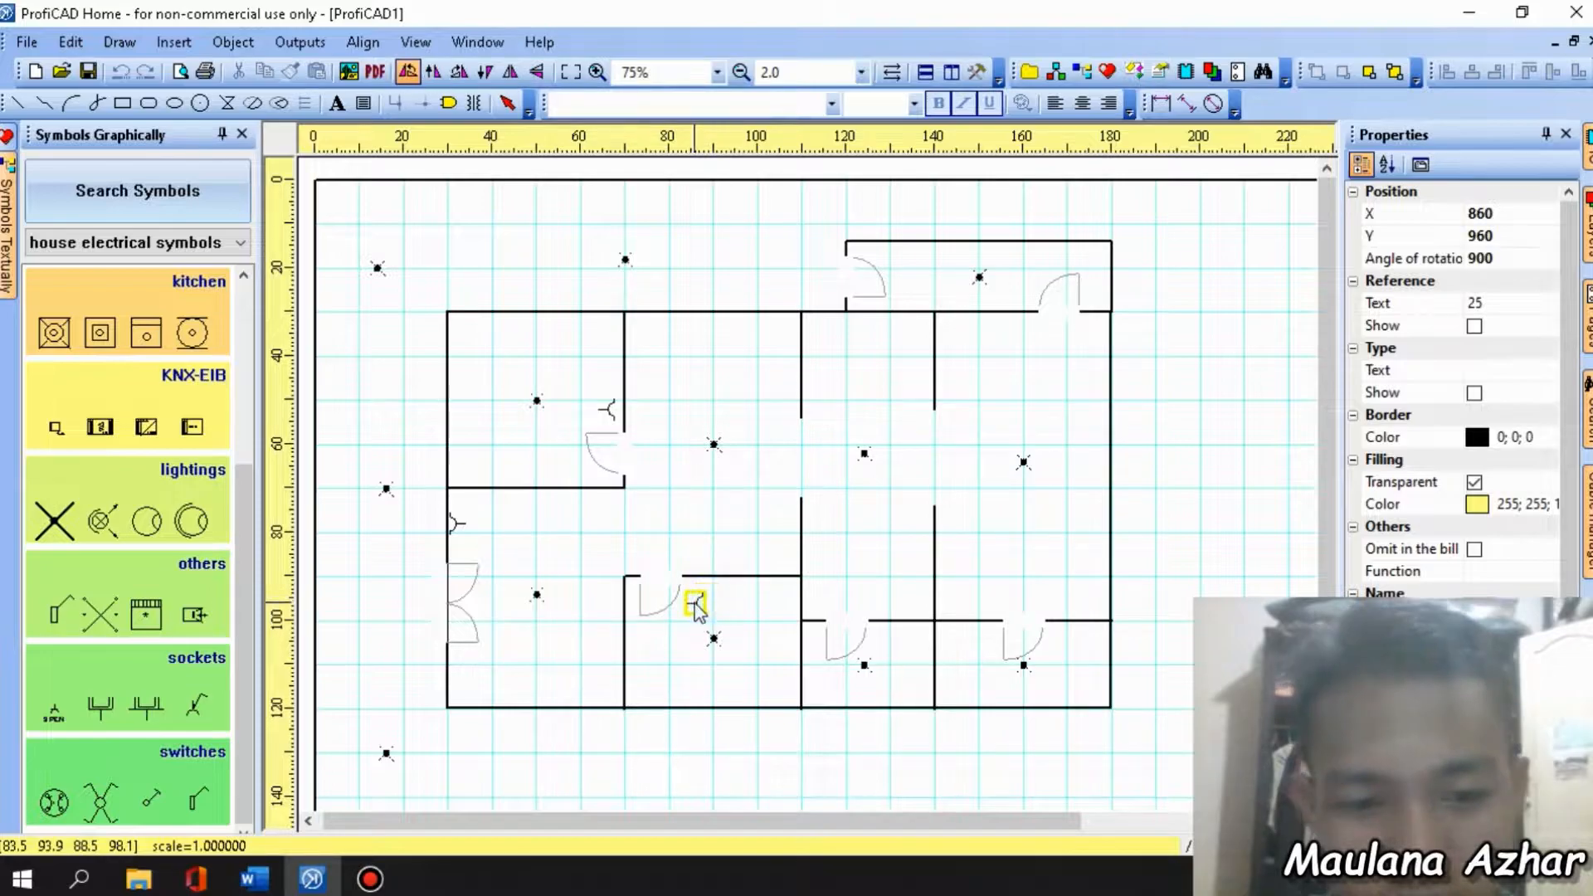
{"action": "key", "text": "space"}
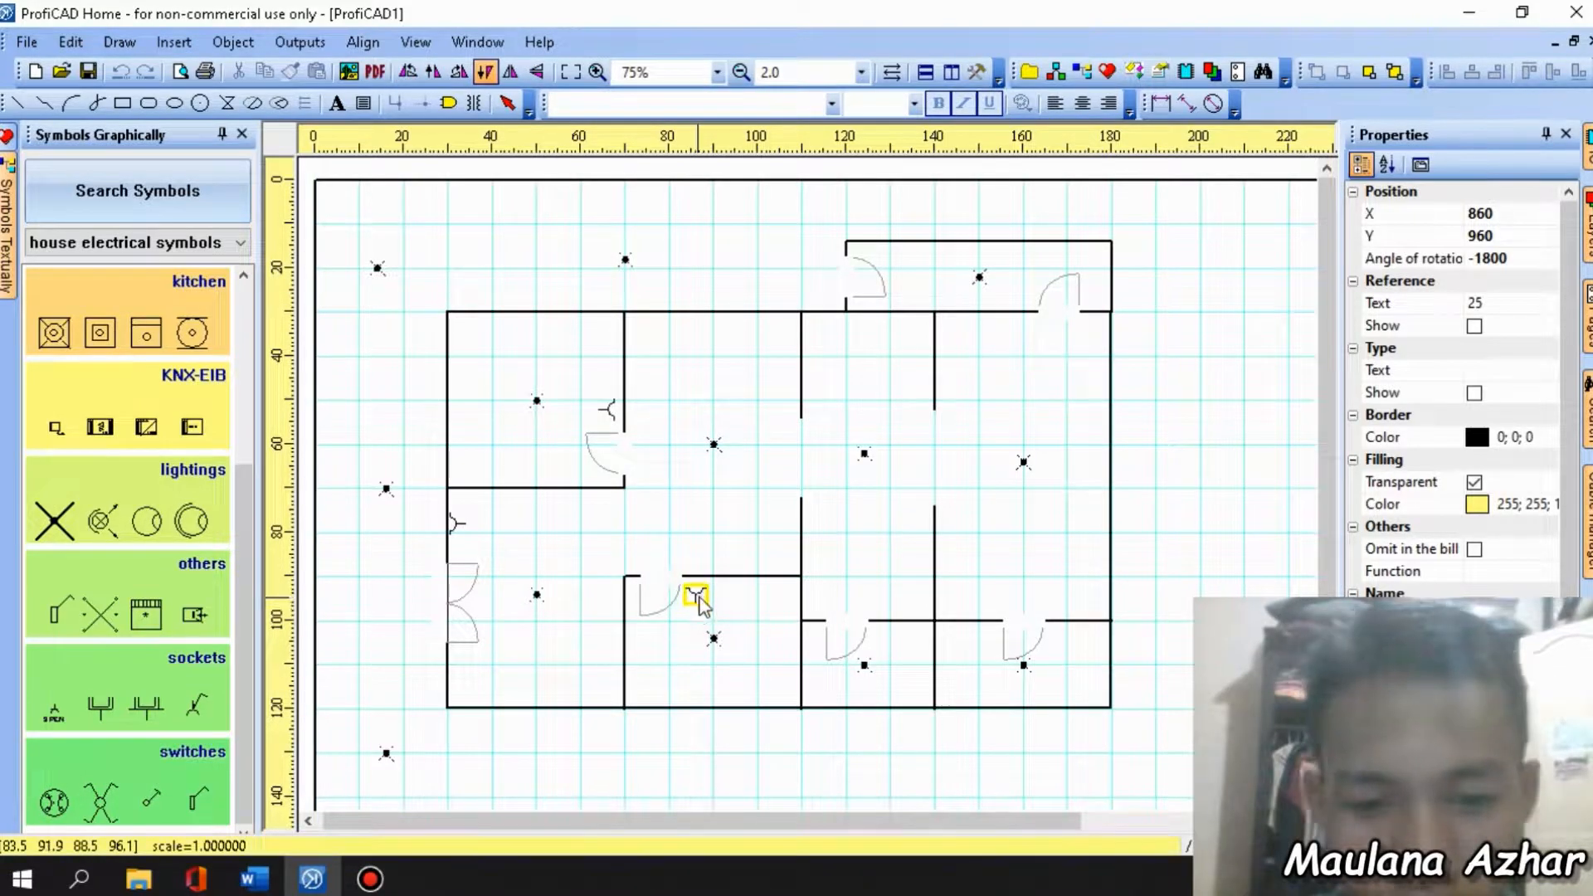
{"action": "left_click", "coordinate": [704, 597]}
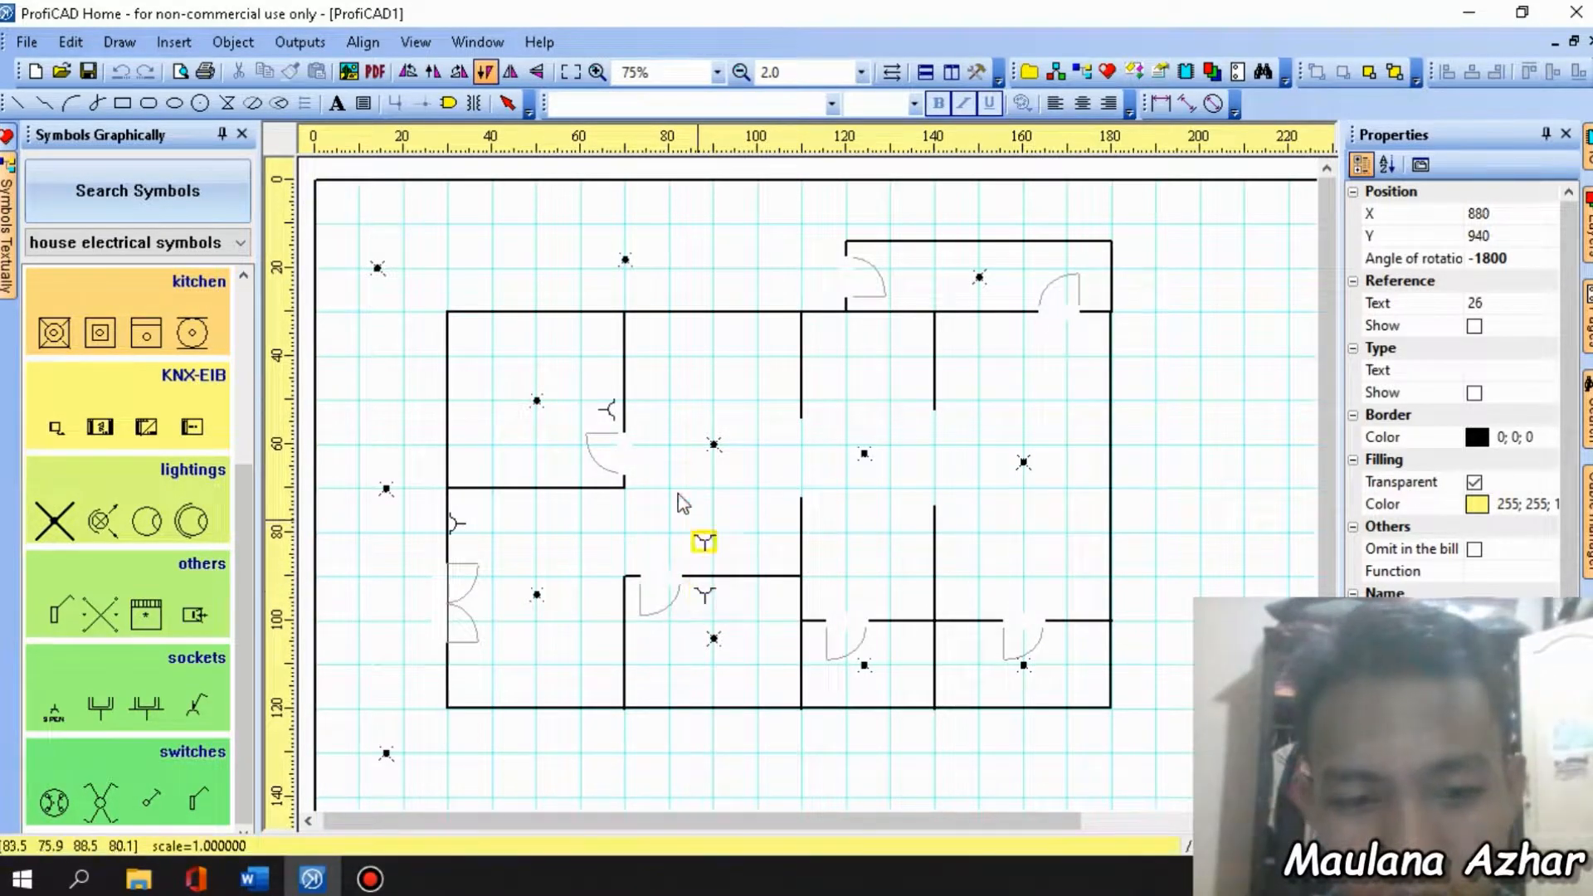
Place two sockets on opposite sides of the wall at X 1100, one rotated to 900 and one to -900, at about Y 500.
{"action": "key", "text": "space"}
{"action": "key", "text": "space"}
{"action": "key", "text": "space"}
{"action": "left_click", "coordinate": [784, 404]}
{"action": "key", "text": "space"}
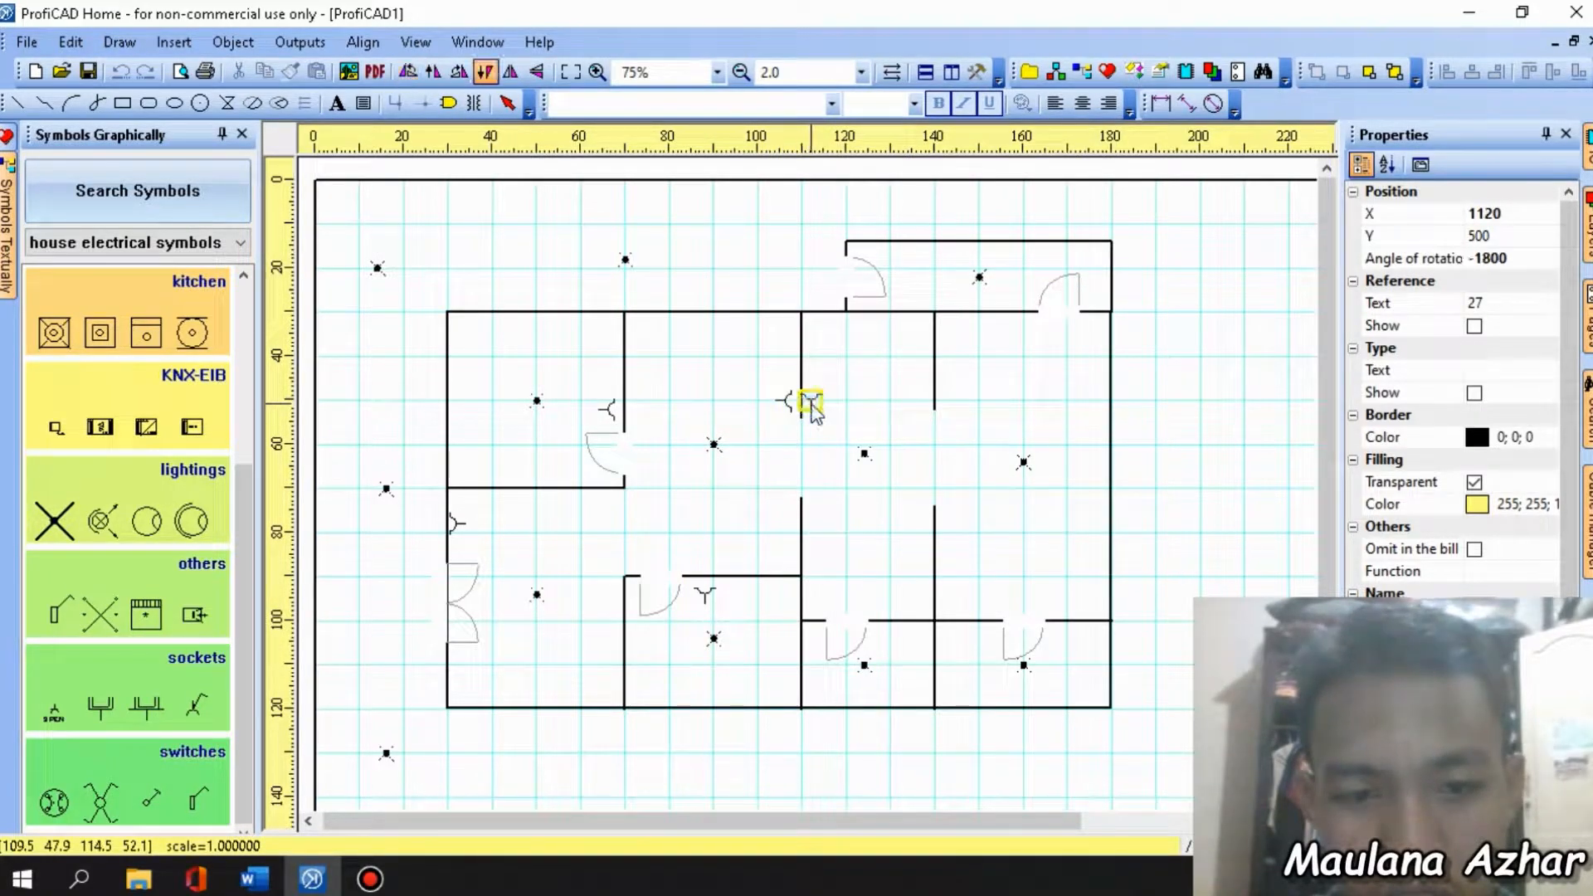
{"action": "key", "text": "space"}
{"action": "left_click", "coordinate": [820, 410]}
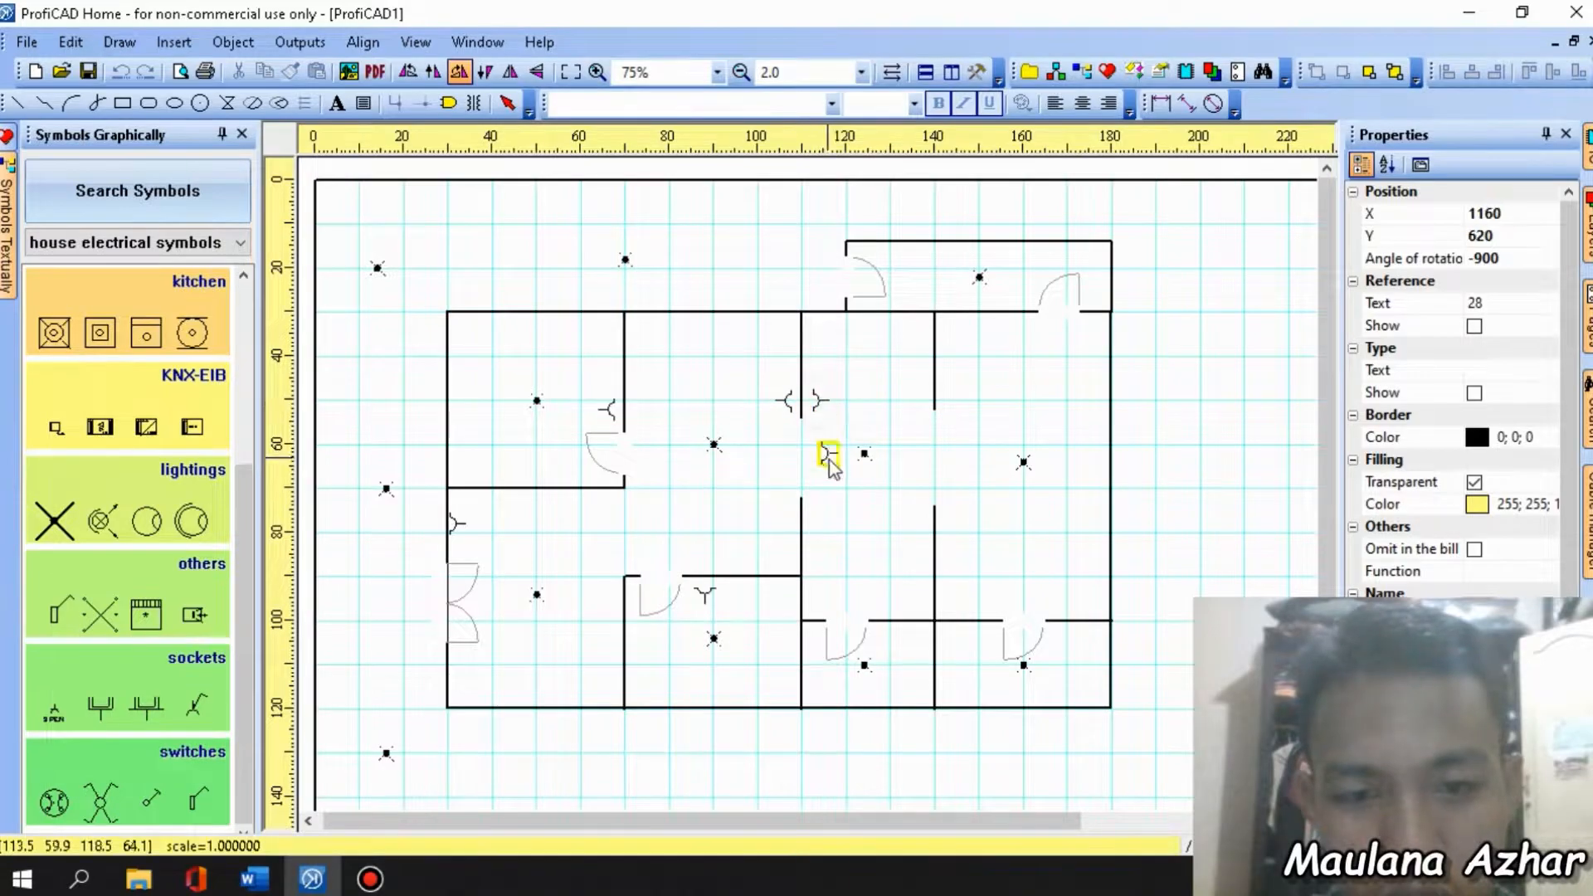
Place a socket with rotation 0 above the upper wall of the middle lower room, at about X 1280, Y 960.
{"action": "key", "text": "space"}
{"action": "key", "text": "space"}
{"action": "key", "text": "space"}
{"action": "key", "text": "space"}
{"action": "key", "text": "space"}
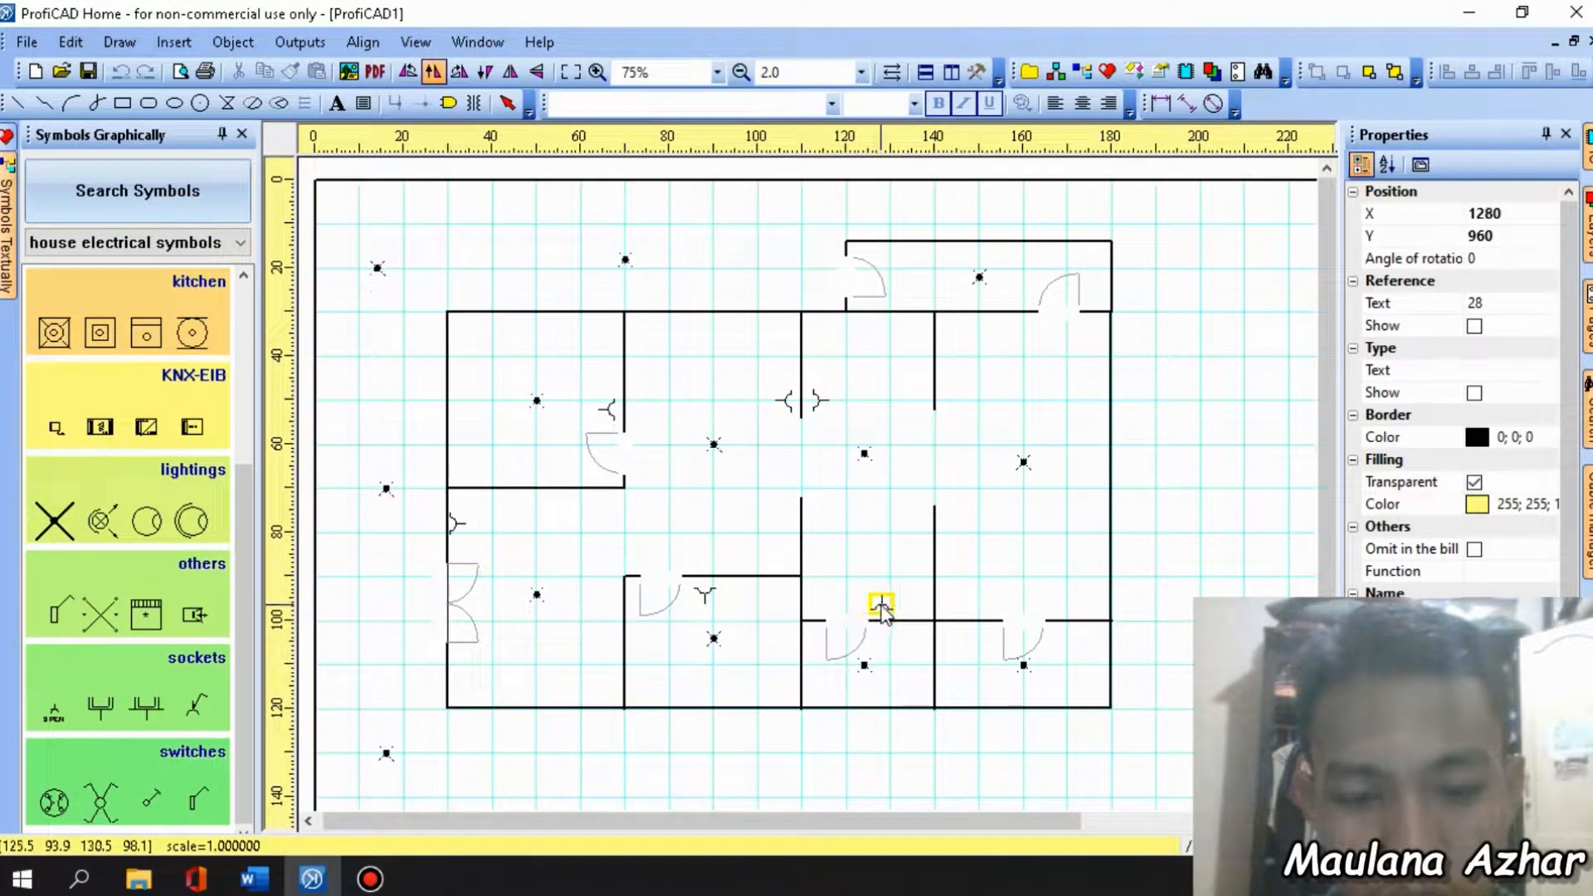
{"action": "left_click", "coordinate": [877, 616]}
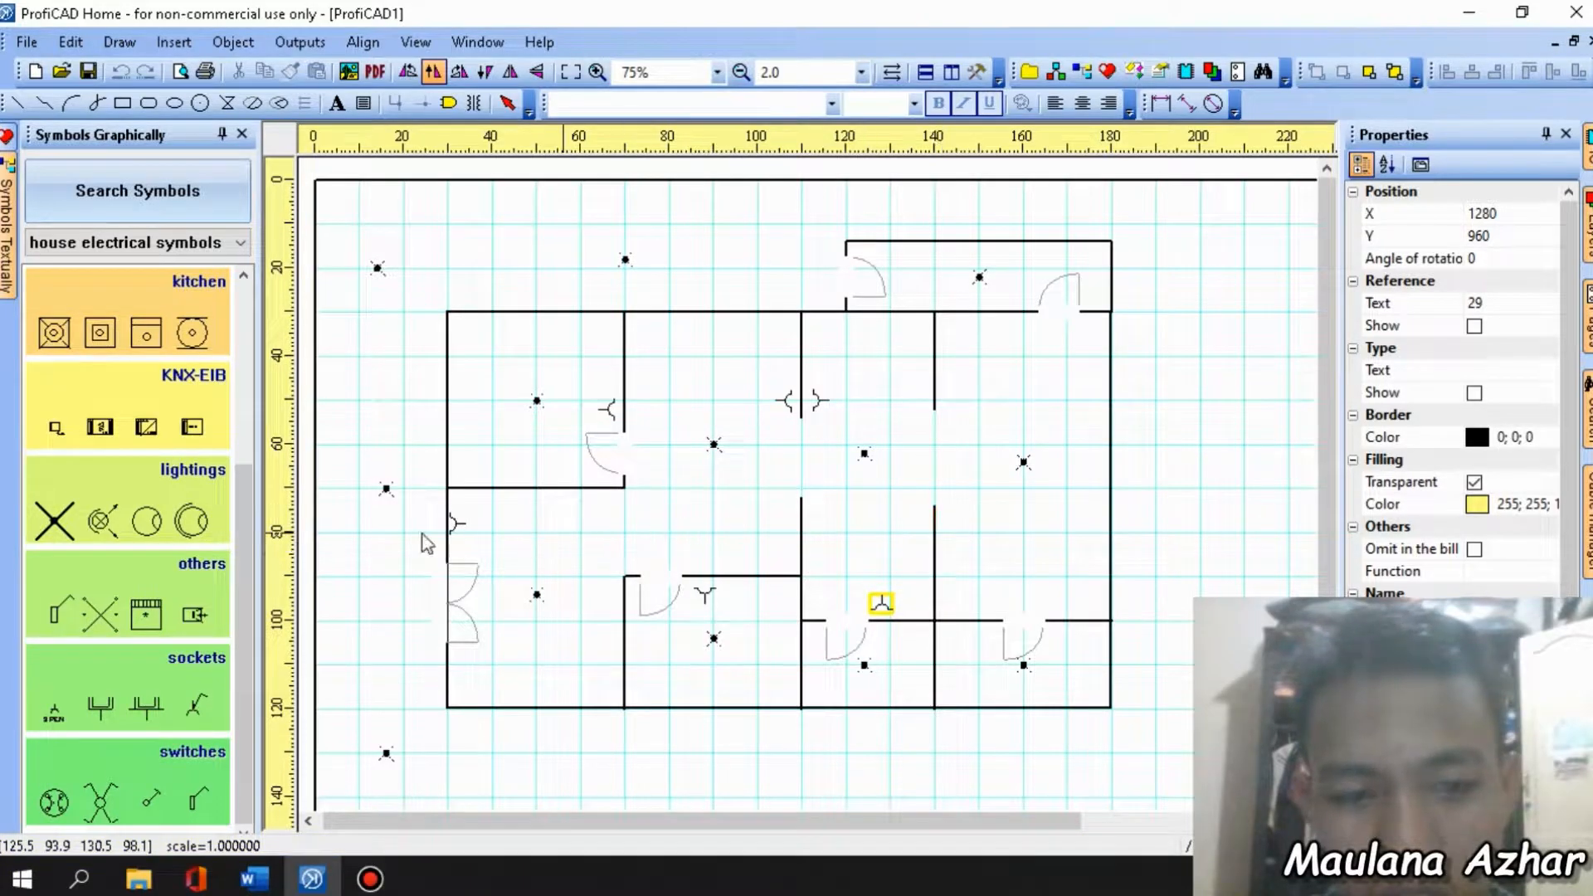
Place another socket of the same type, rotated to -900, inside the upper-right room beside its left wall at about X 1440, Y 480.
{"action": "left_click", "coordinate": [187, 660]}
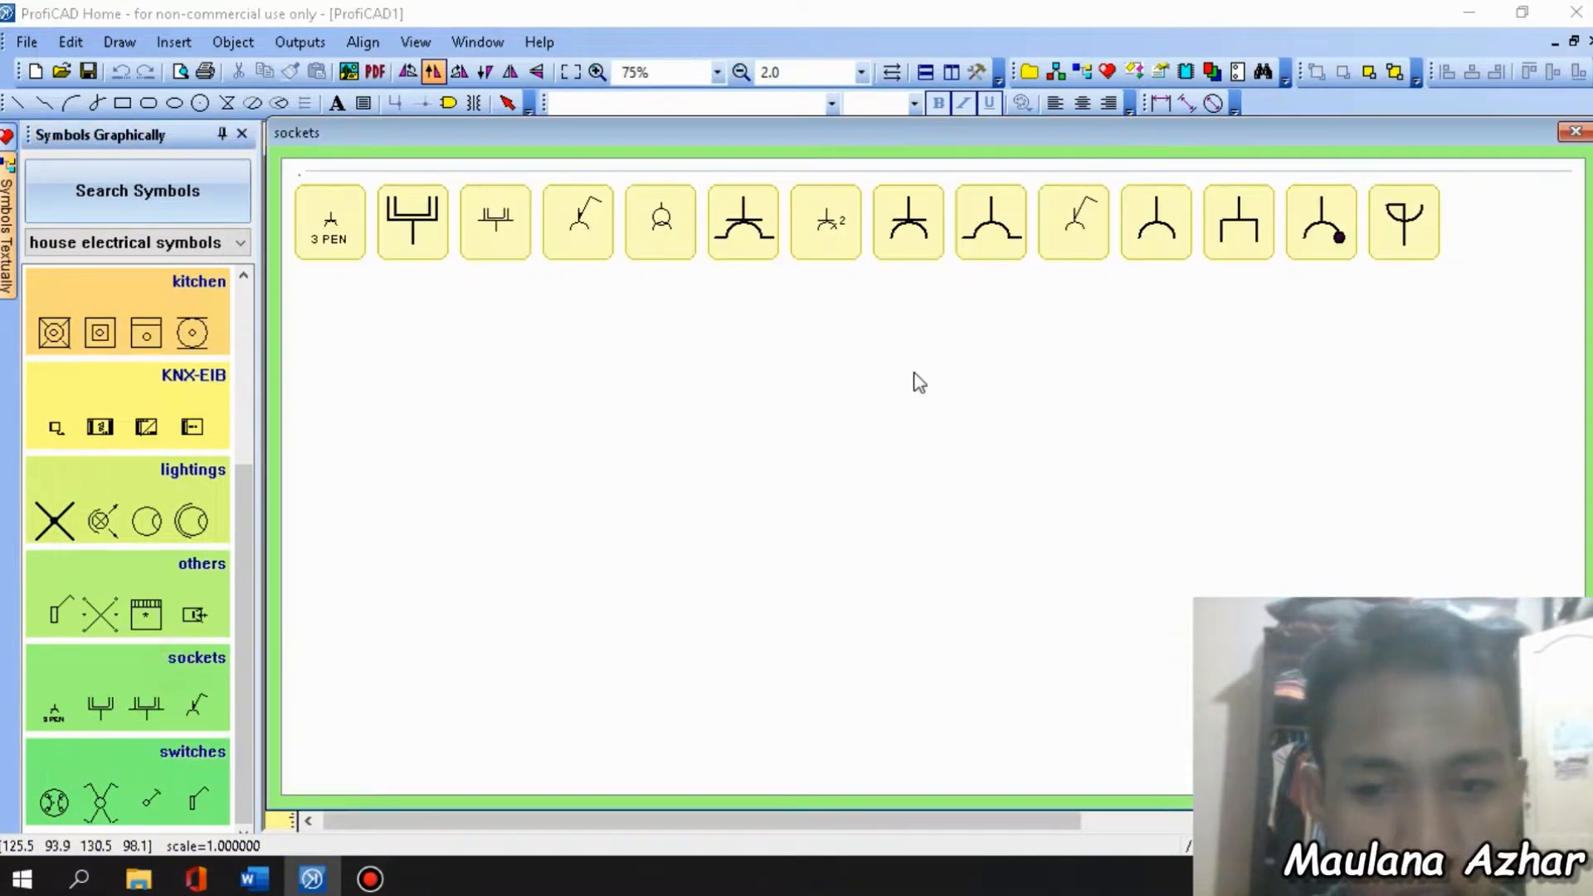
{"action": "left_click", "coordinate": [1006, 249]}
{"action": "left_click", "coordinate": [987, 602]}
{"action": "left_click_drag", "start_coordinate": [854, 651], "coordinate": [1008, 550]}
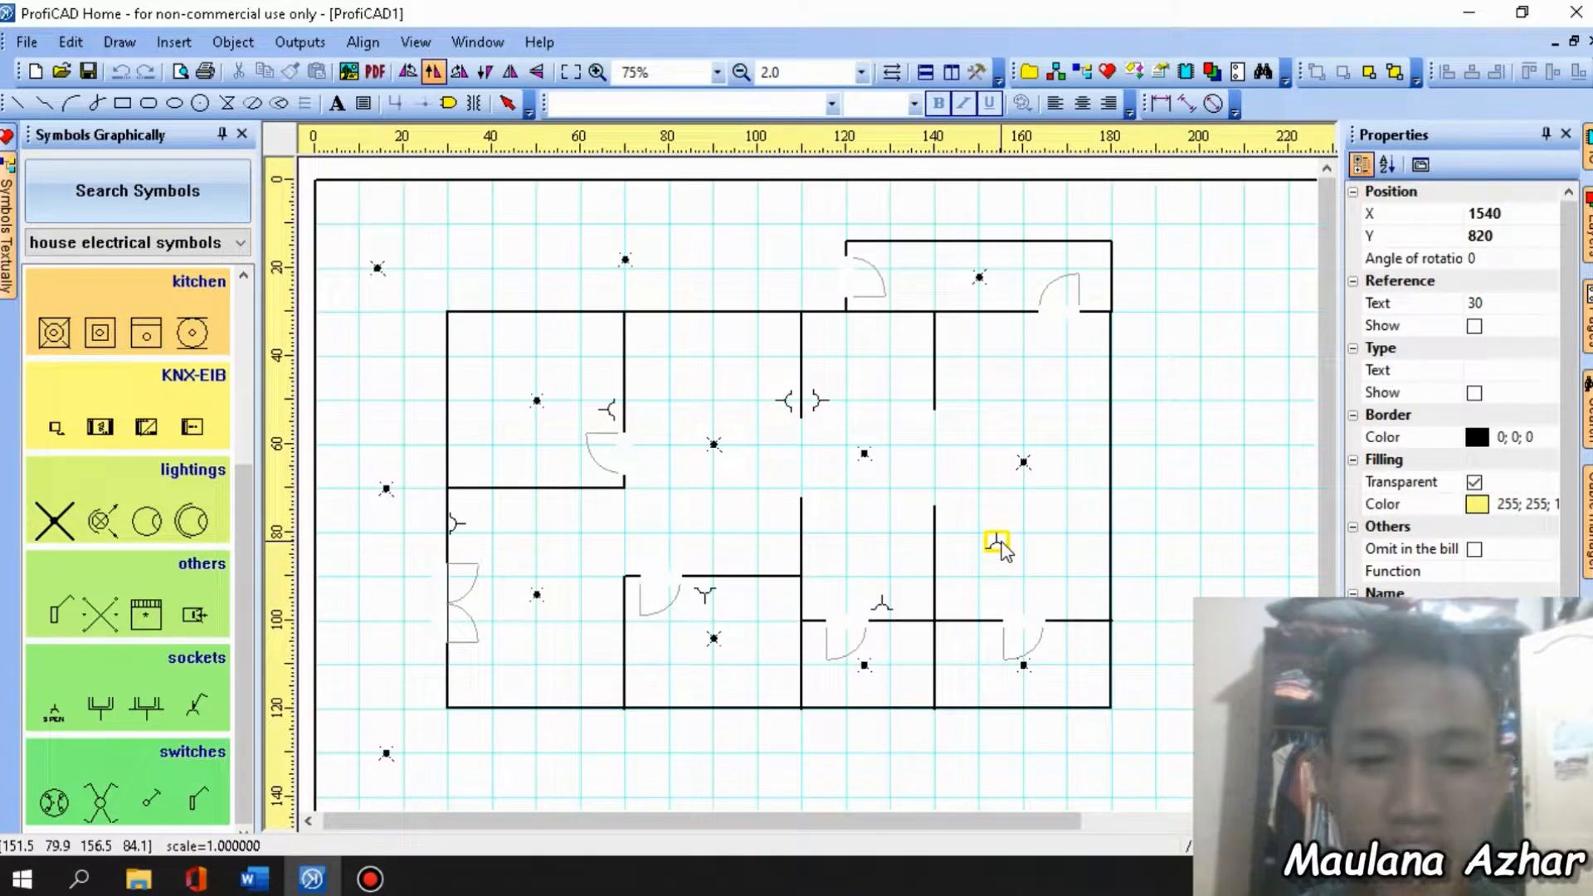
{"action": "mouse_move", "coordinate": [1004, 550]}
{"action": "left_mouse_down"}
{"action": "mouse_move", "coordinate": [966, 535]}
{"action": "mouse_move", "coordinate": [985, 550]}
{"action": "left_mouse_up"}
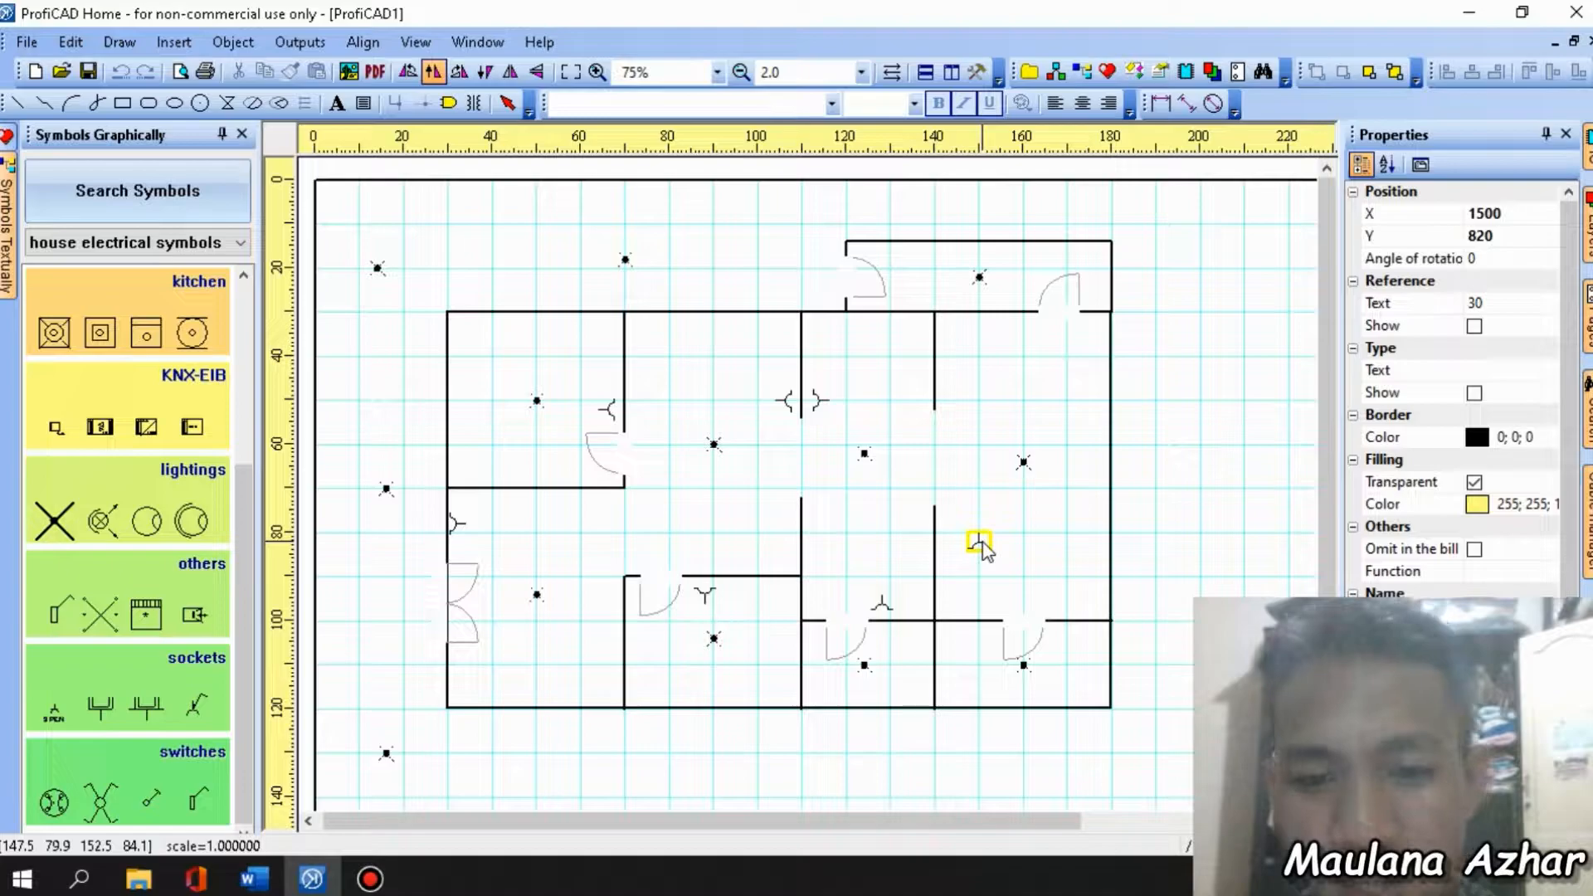
{"action": "left_click_drag", "start_coordinate": [985, 542], "coordinate": [944, 530]}
{"action": "key", "text": "space"}
{"action": "key", "text": "space"}
{"action": "key", "text": "space"}
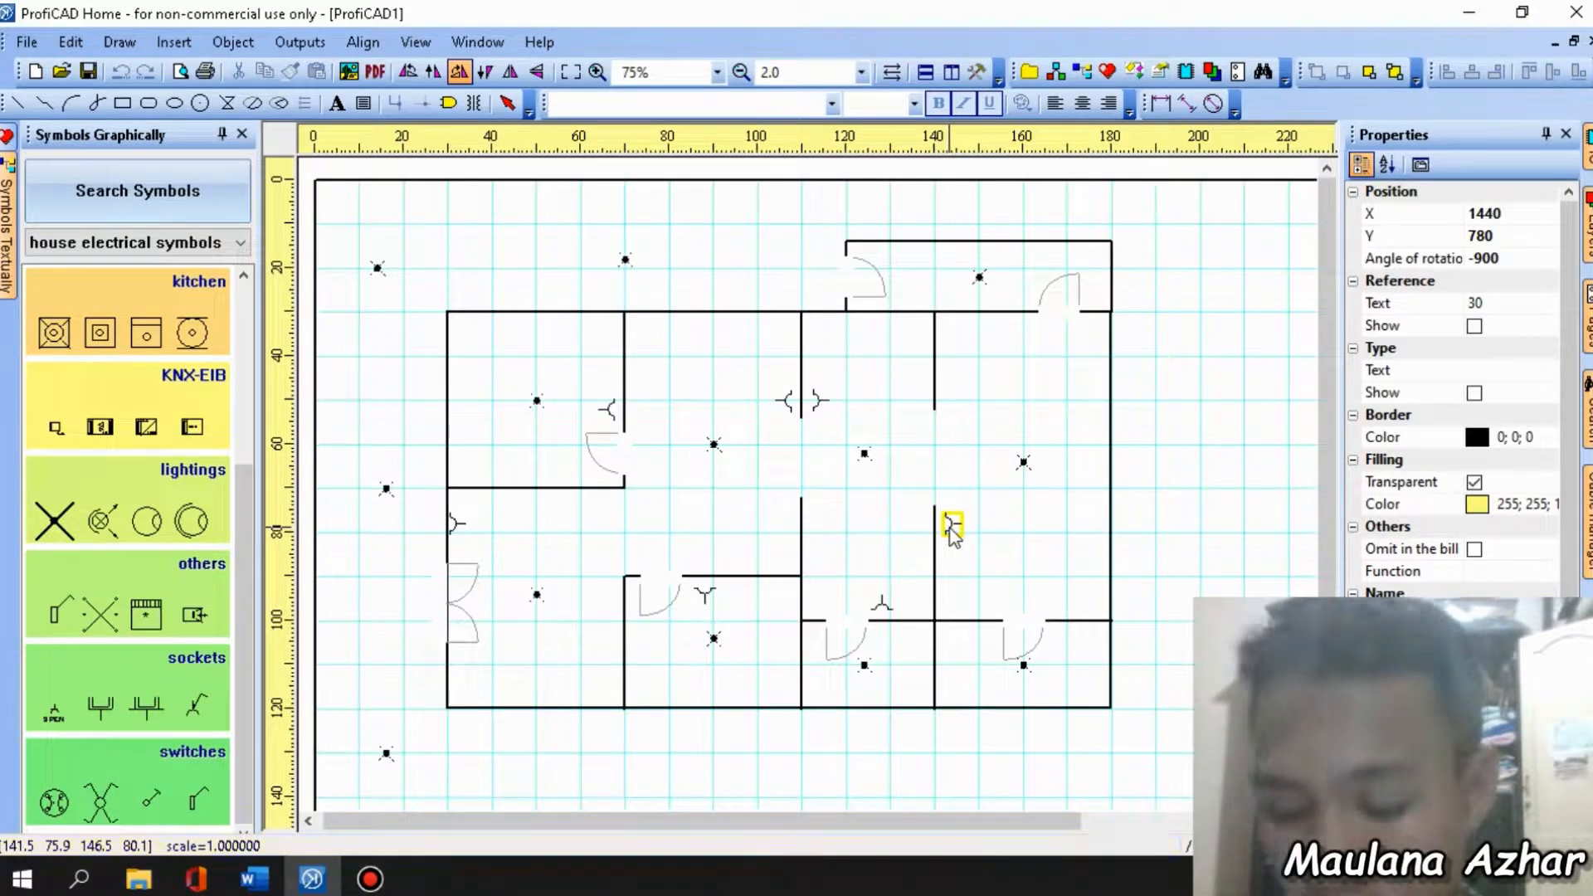
{"action": "left_click_drag", "start_coordinate": [954, 535], "coordinate": [963, 411]}
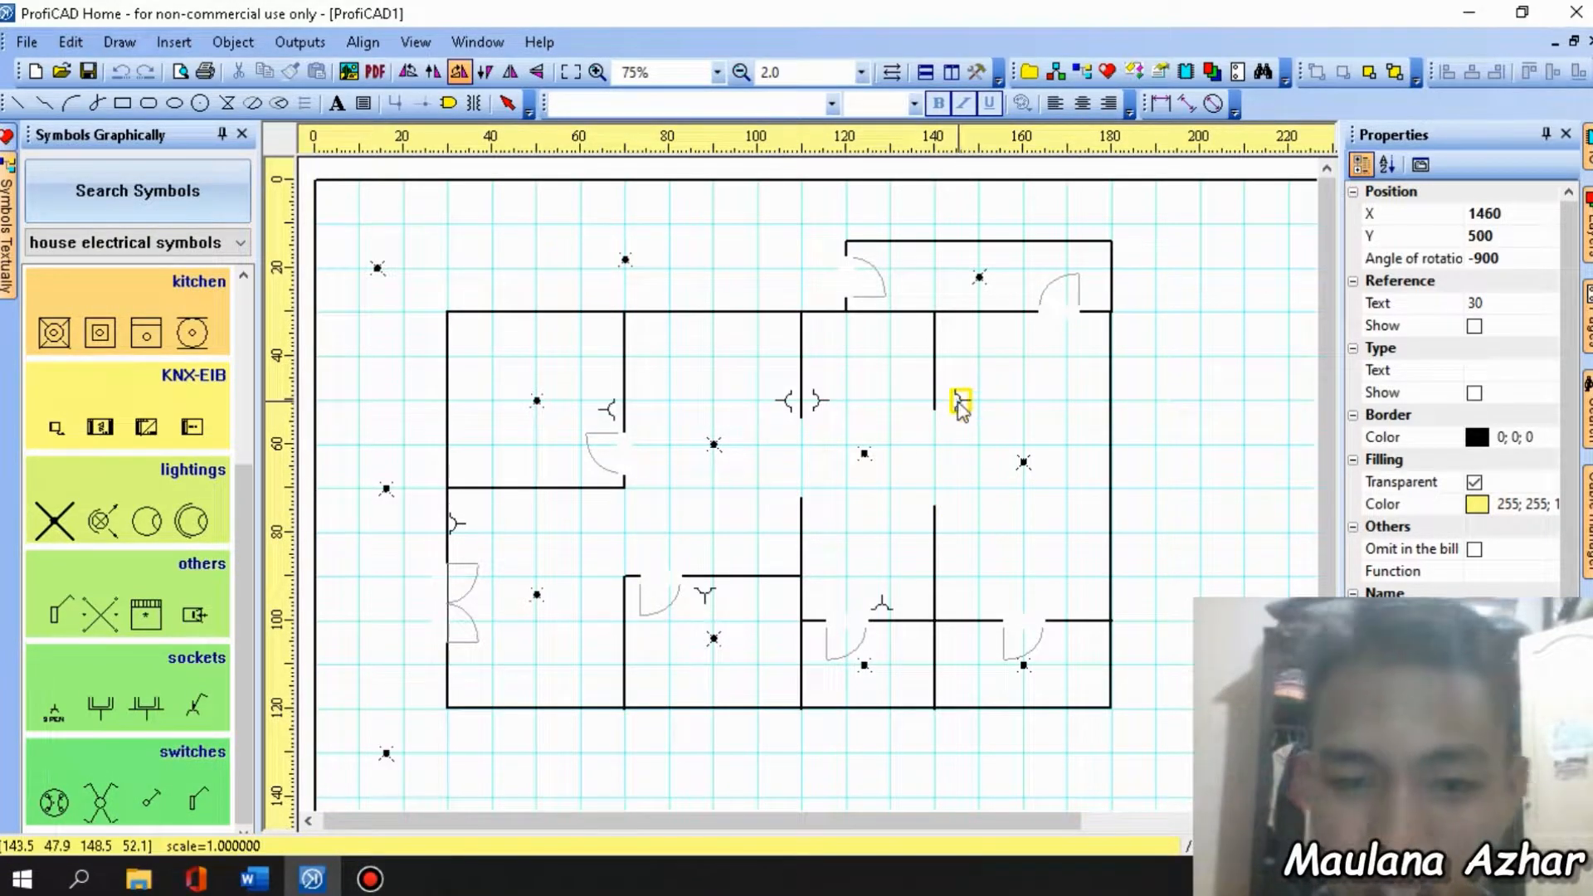
{"action": "left_click", "coordinate": [953, 395]}
Place a socket with rotation 0 above the extension's lower wall at about X 1340, Y 260, and finish placing sockets.
{"action": "key", "text": "Up"}
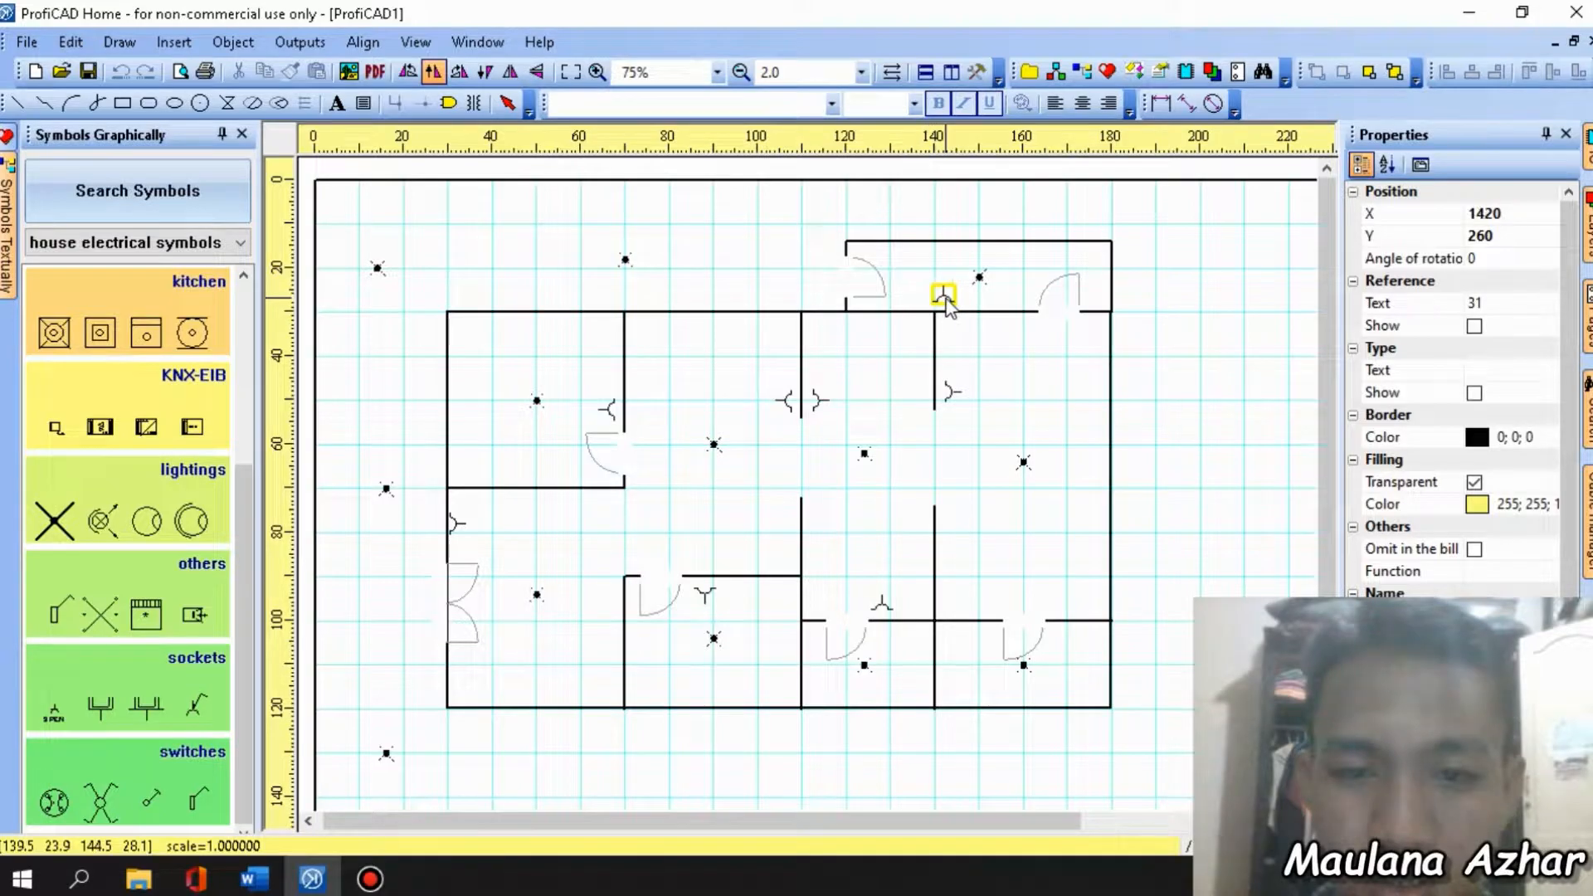
{"action": "left_click", "coordinate": [909, 298]}
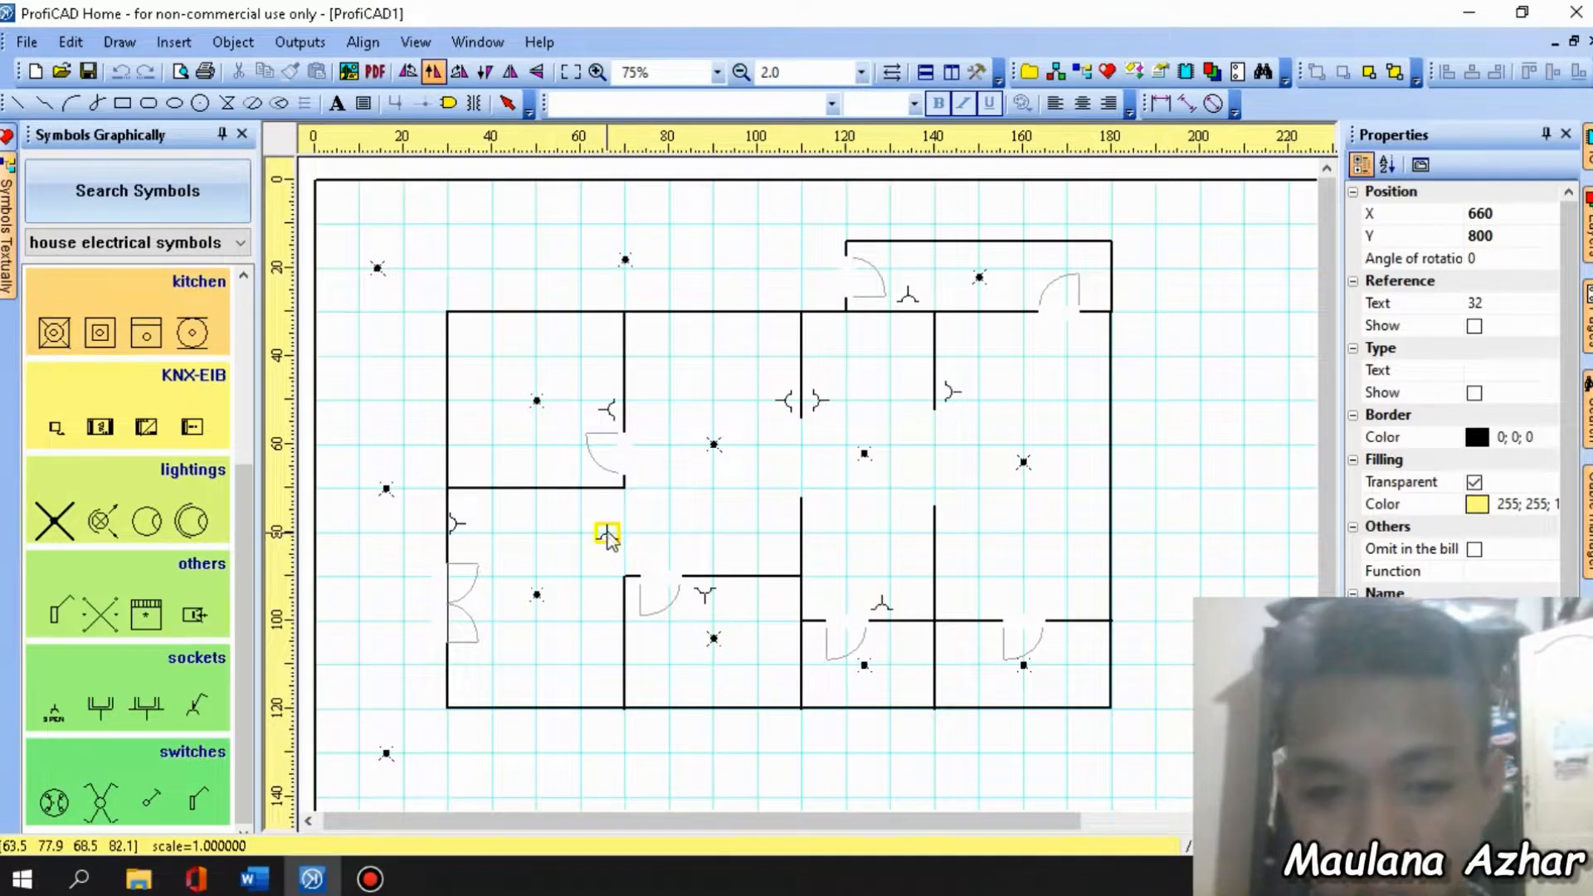
{"action": "key", "text": "Escape"}
Browse the switches, sockets, others and lightings groups of the house electrical symbols.
{"action": "left_click", "coordinate": [159, 789]}
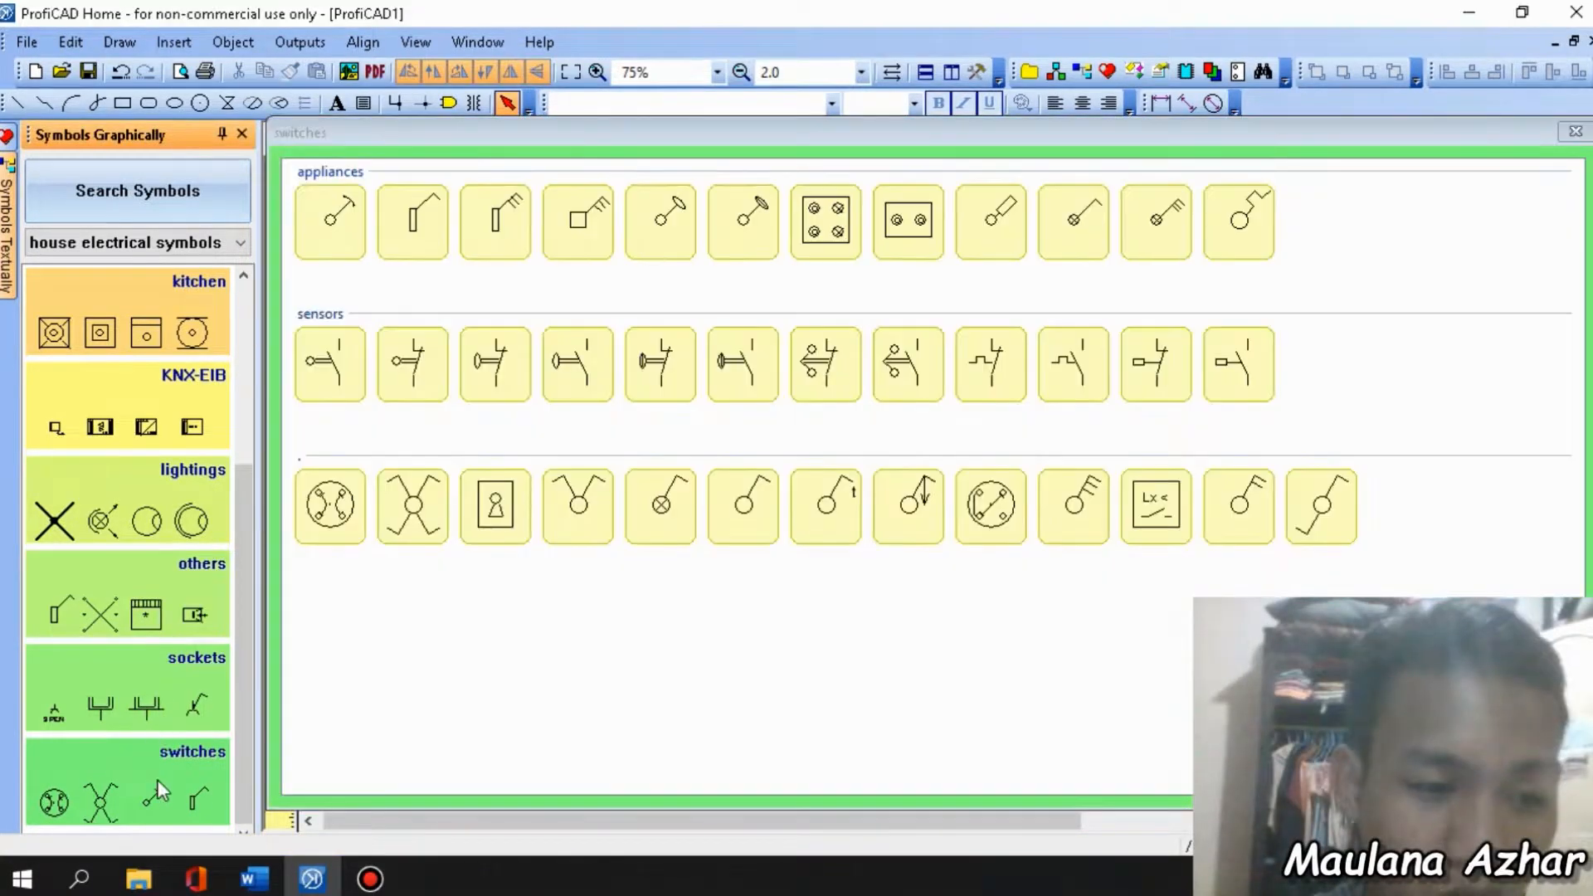
{"action": "left_click", "coordinate": [144, 699]}
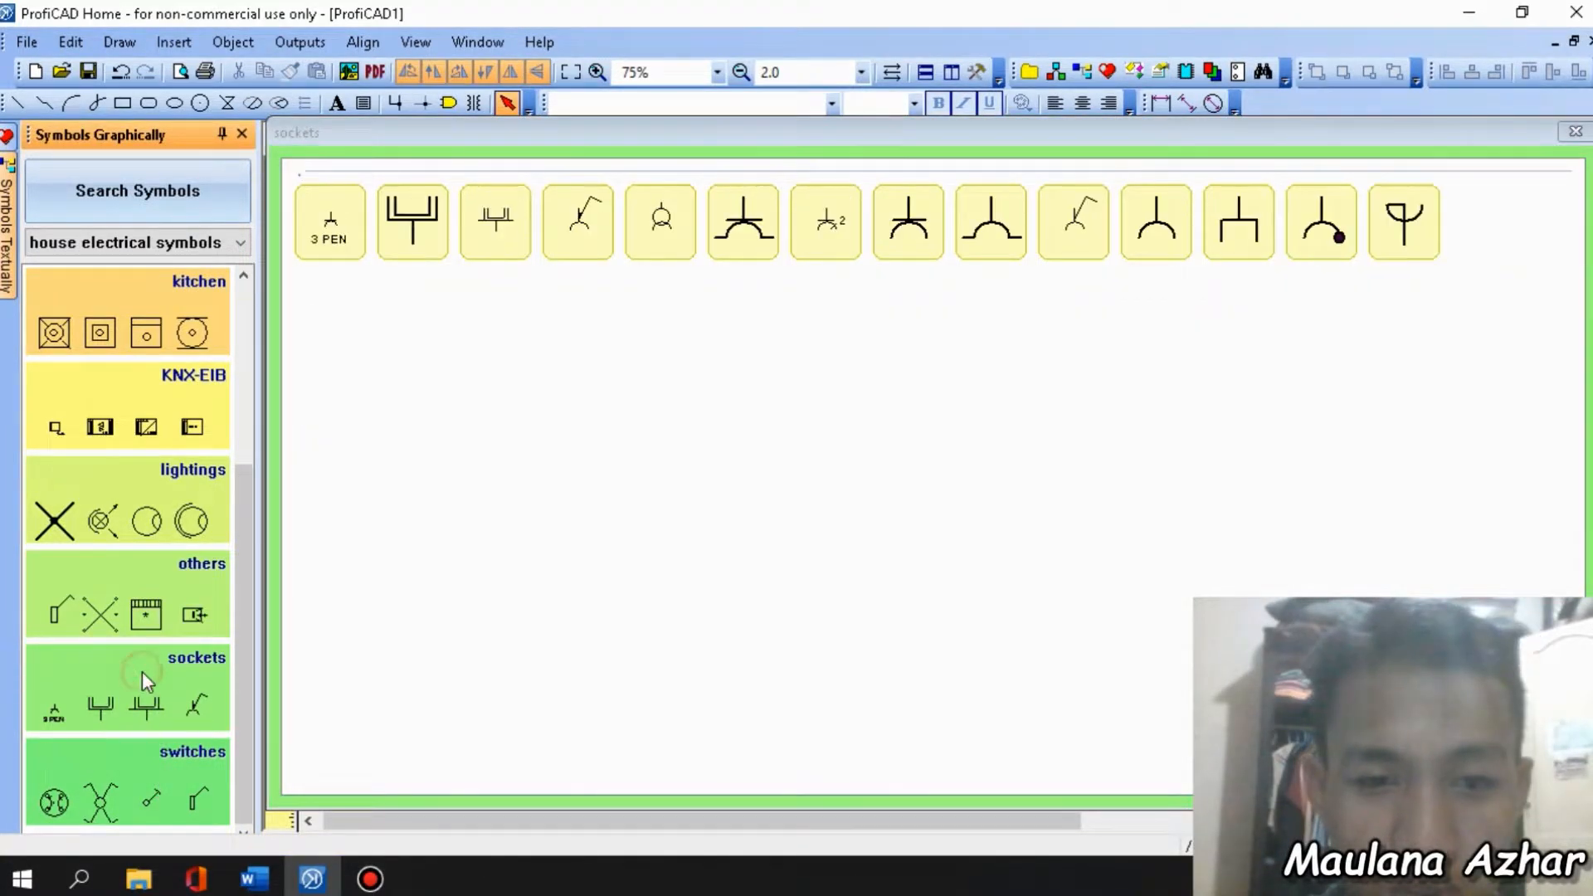
{"action": "left_click", "coordinate": [157, 772]}
{"action": "left_click", "coordinate": [123, 618]}
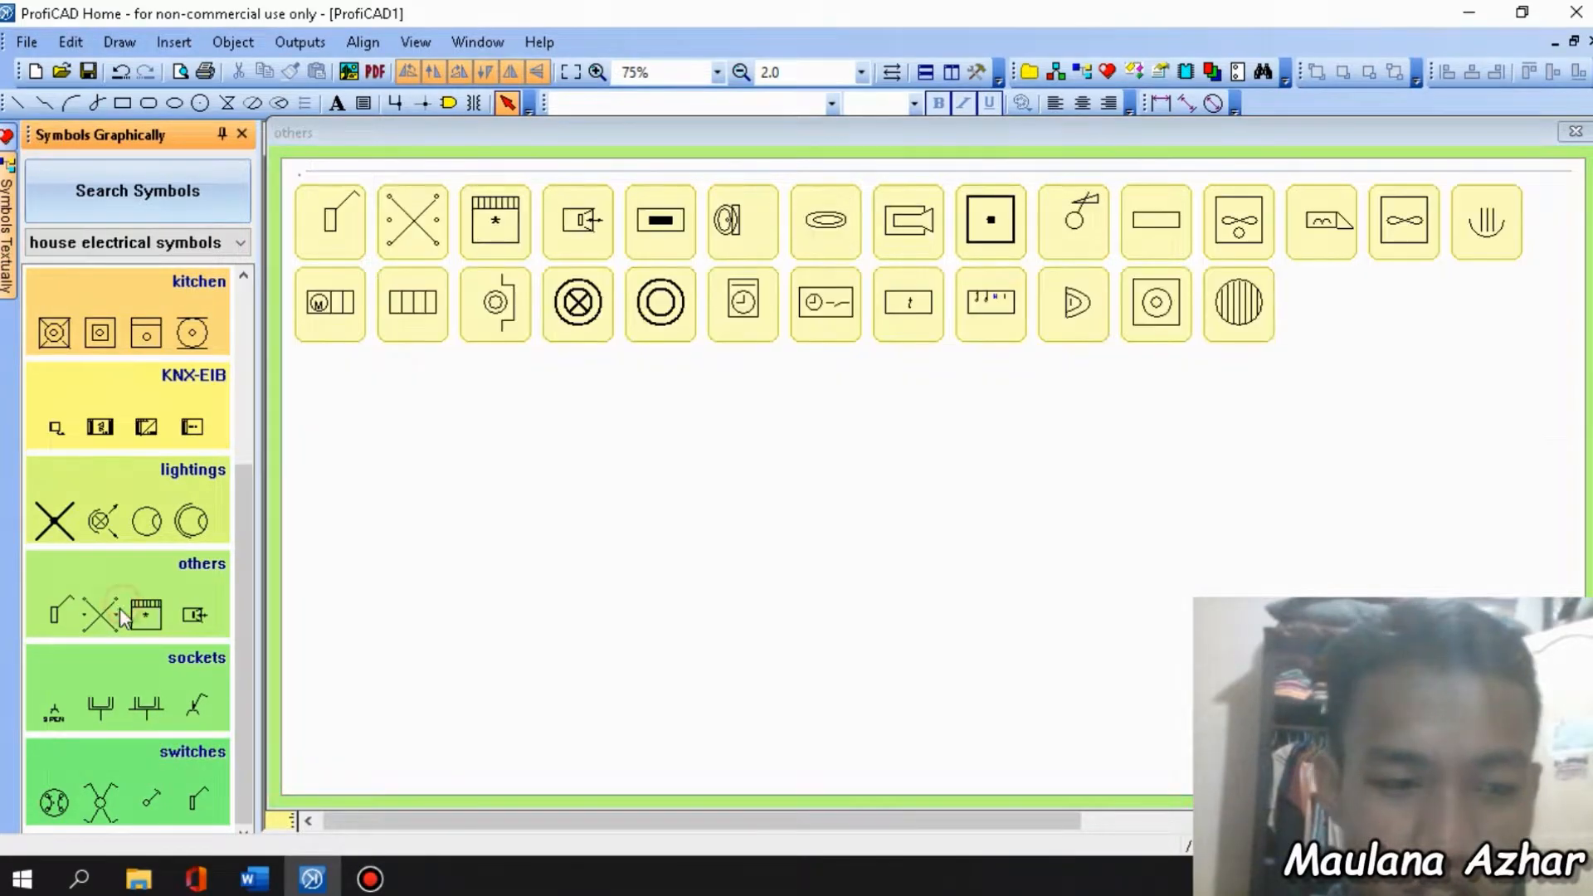
{"action": "left_click", "coordinate": [113, 485]}
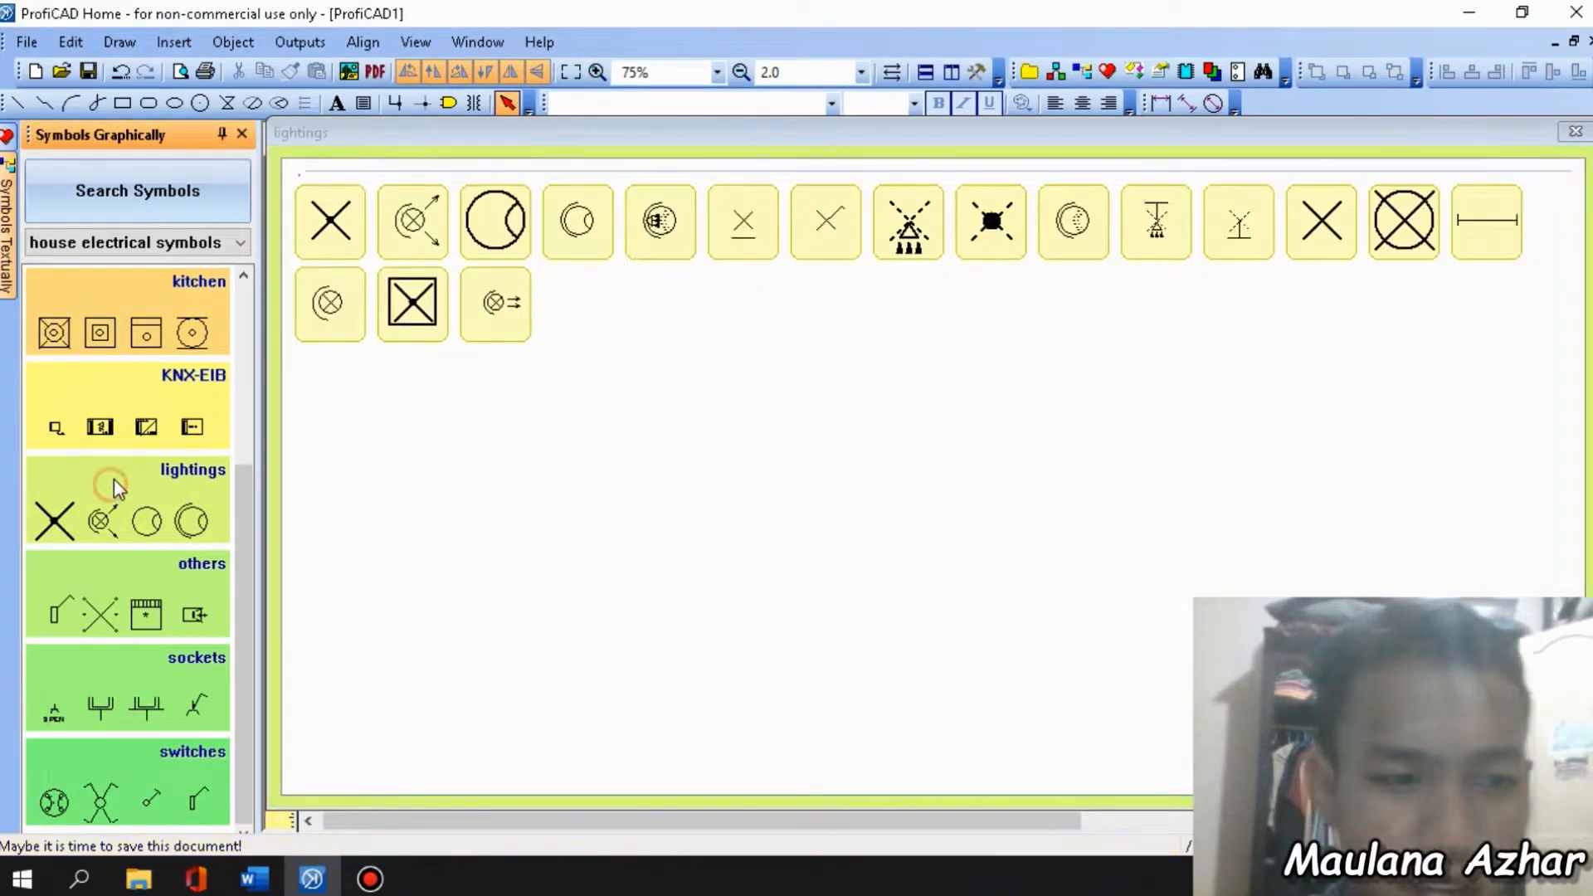
Browse the electronics symbol library, examining the telecommunications, transmission, passive components and measuring devices groups.
{"action": "left_click", "coordinate": [157, 241]}
{"action": "left_click", "coordinate": [164, 309]}
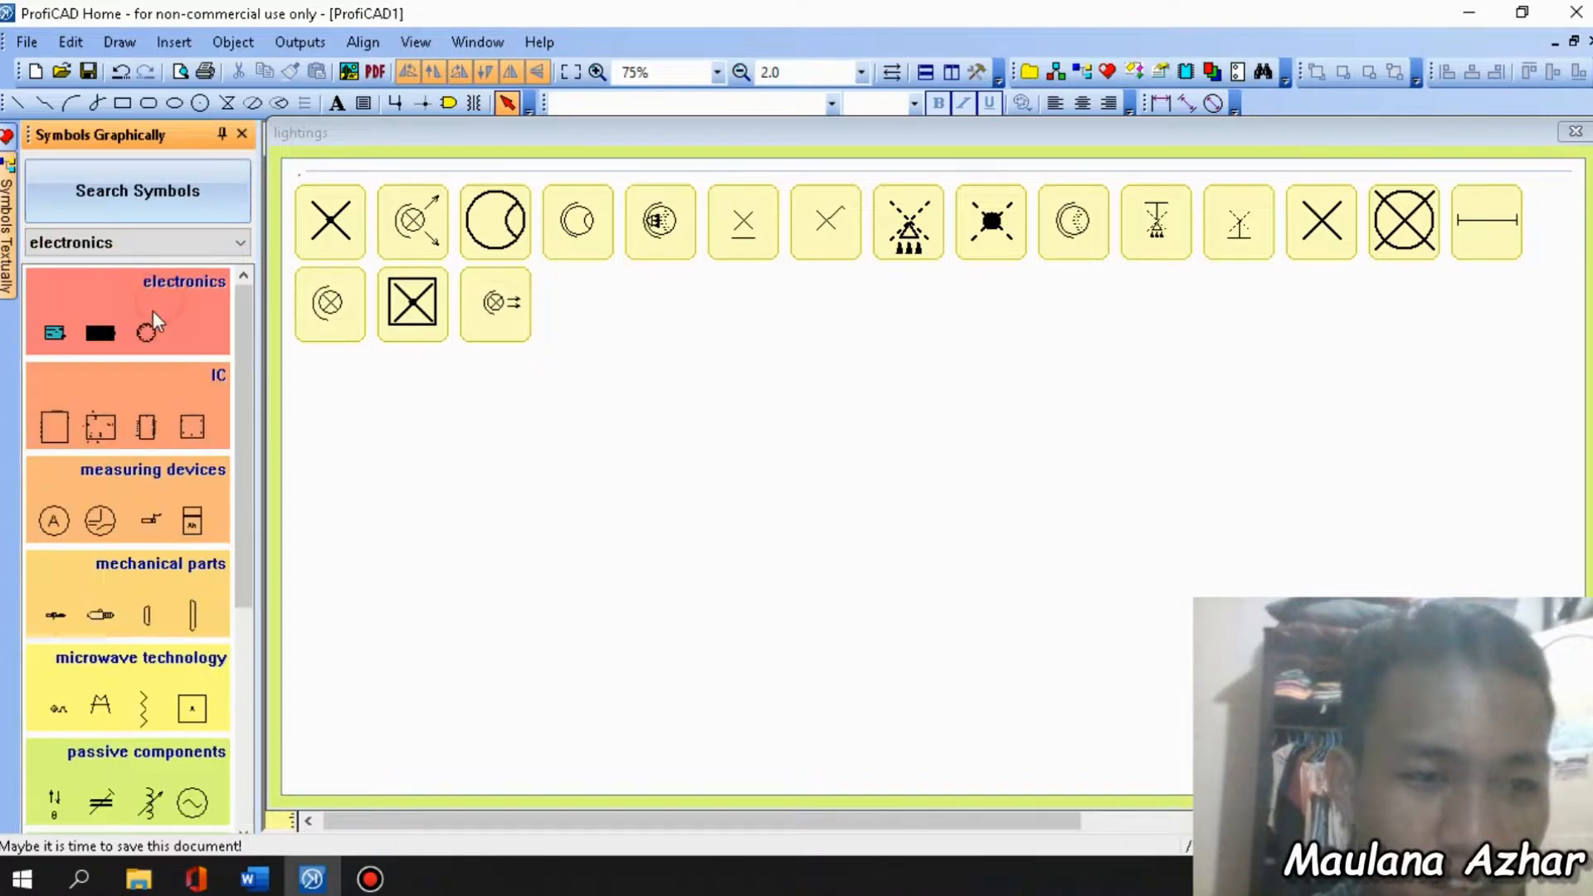
{"action": "left_click", "coordinate": [132, 665]}
{"action": "scroll", "coordinate": [131, 666], "scroll_direction": "down", "scroll_amount": 5}
{"action": "left_click", "coordinate": [138, 693]}
{"action": "left_click", "coordinate": [156, 618]}
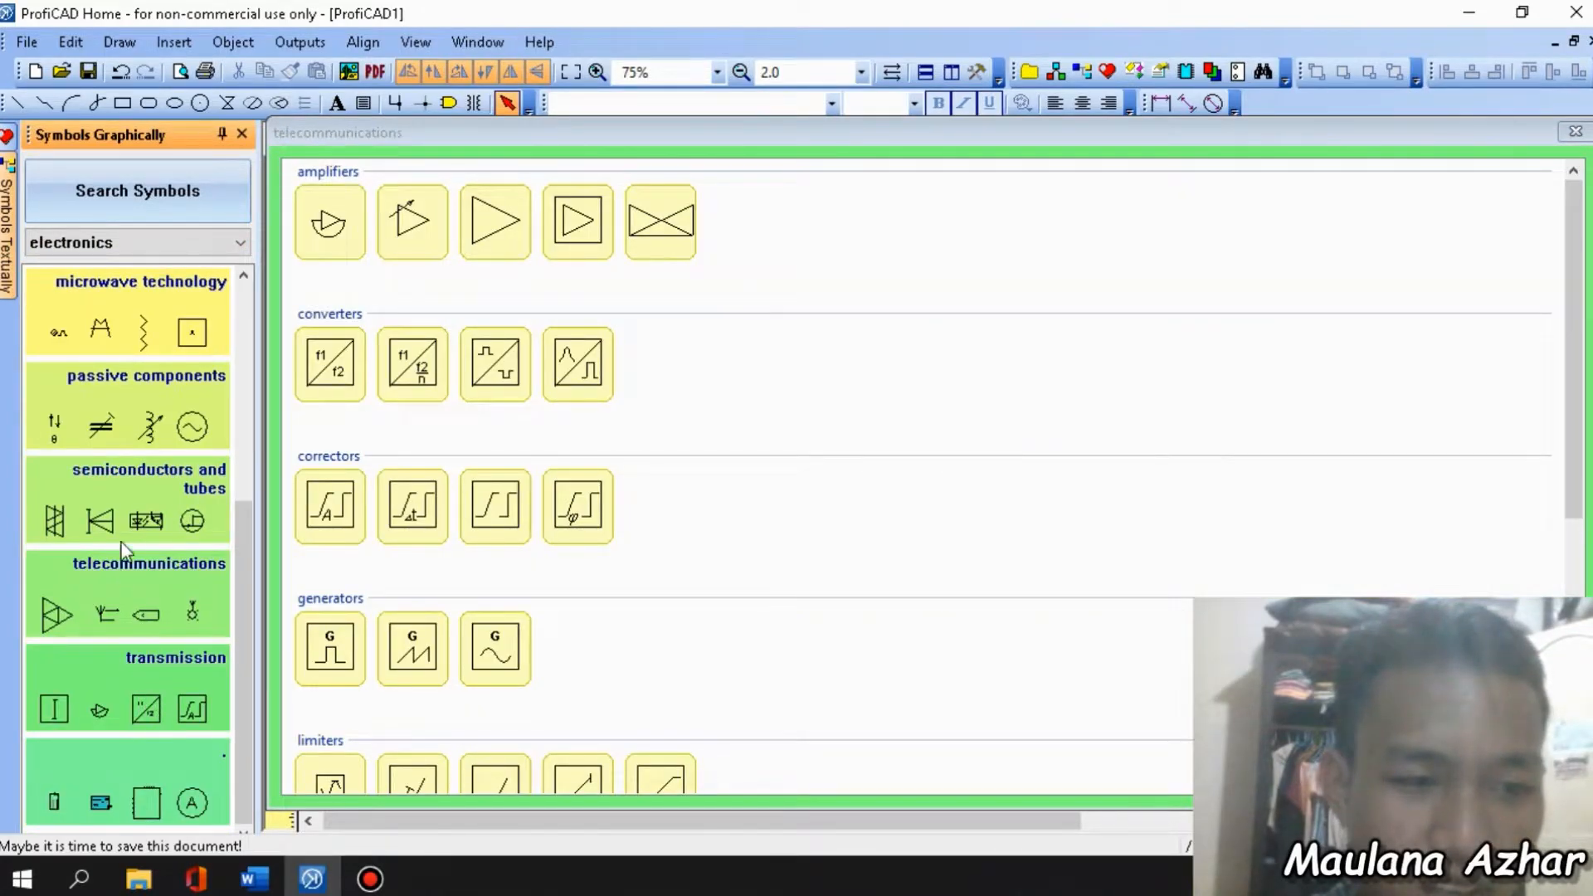
{"action": "left_click", "coordinate": [156, 664]}
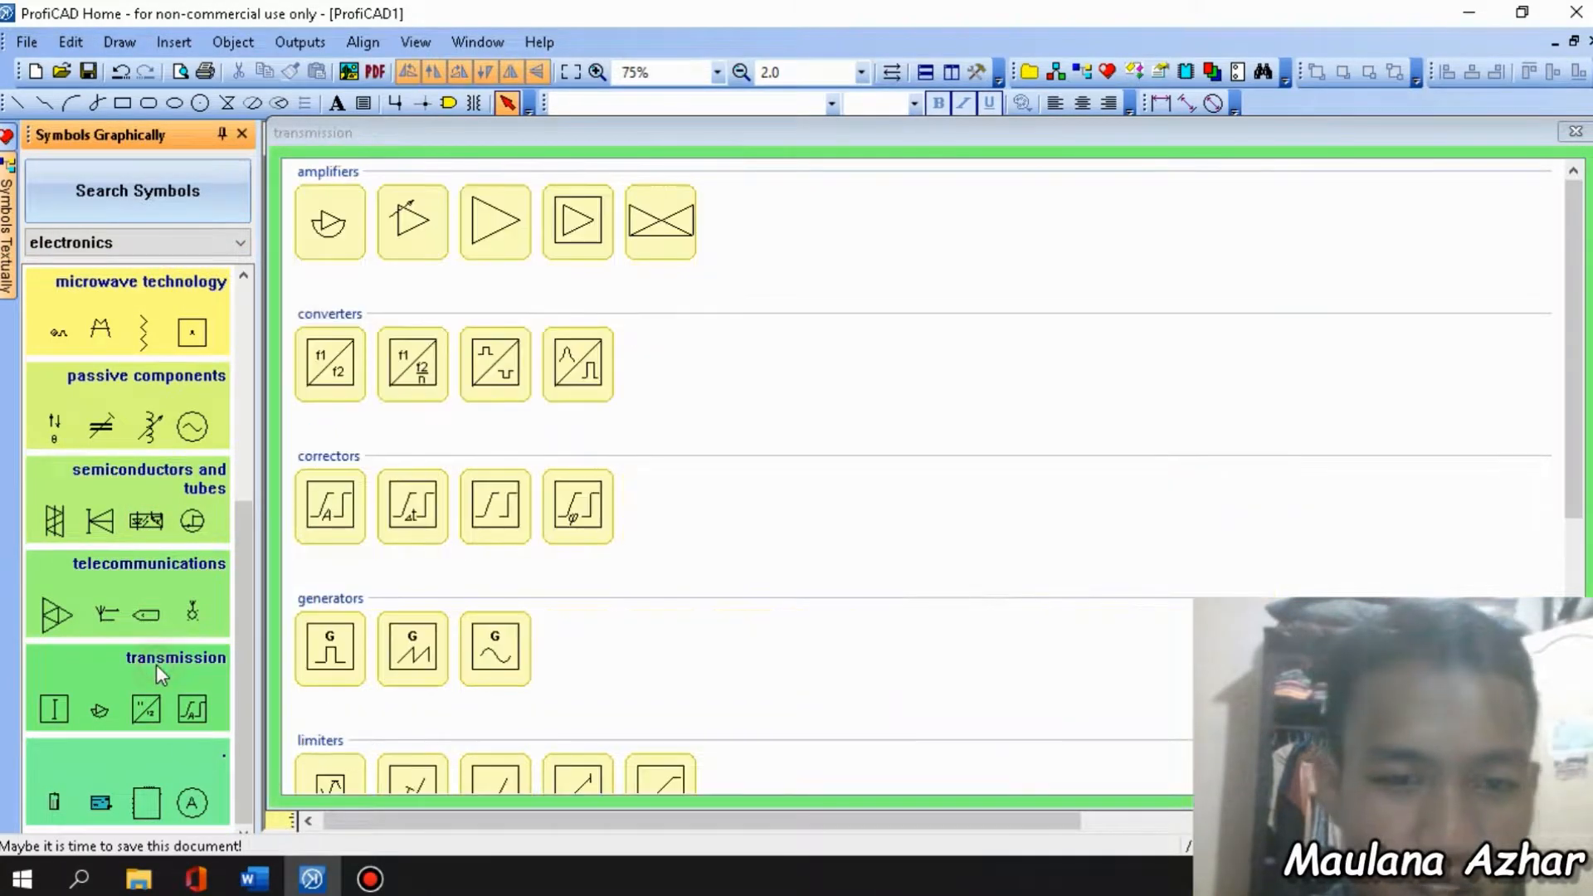
{"action": "left_click", "coordinate": [126, 446]}
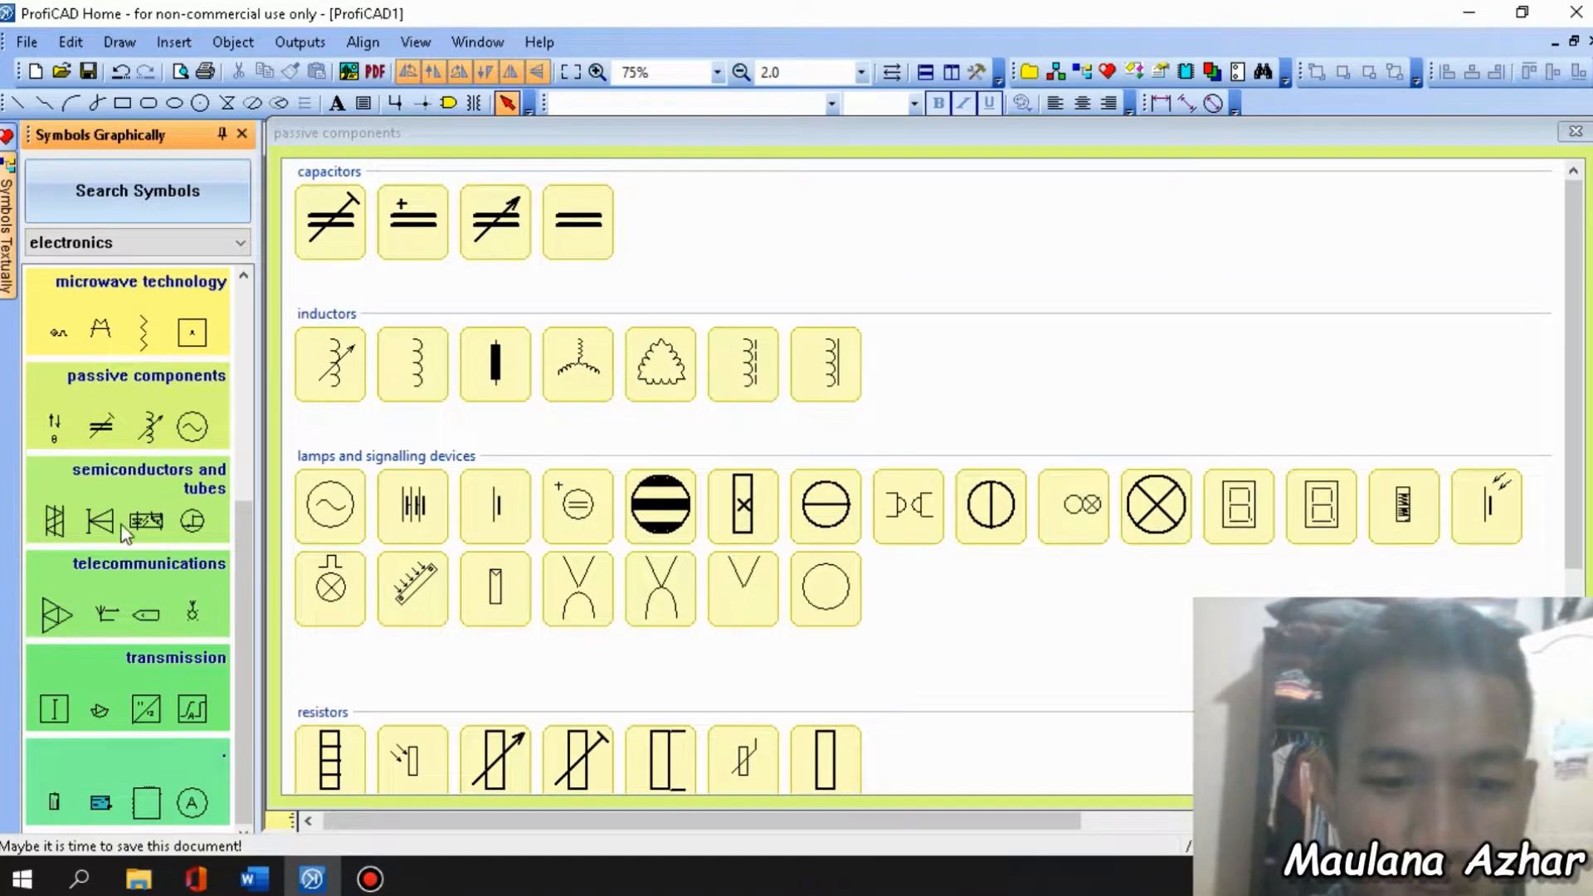
{"action": "scroll", "coordinate": [141, 478], "scroll_direction": "up", "scroll_amount": 4}
{"action": "left_click", "coordinate": [127, 501]}
Place a closing switch from the electrical installations' ANSI switchgear group in the upper-left room beside its right wall, at about X 660, Y 400.
{"action": "left_click", "coordinate": [166, 242]}
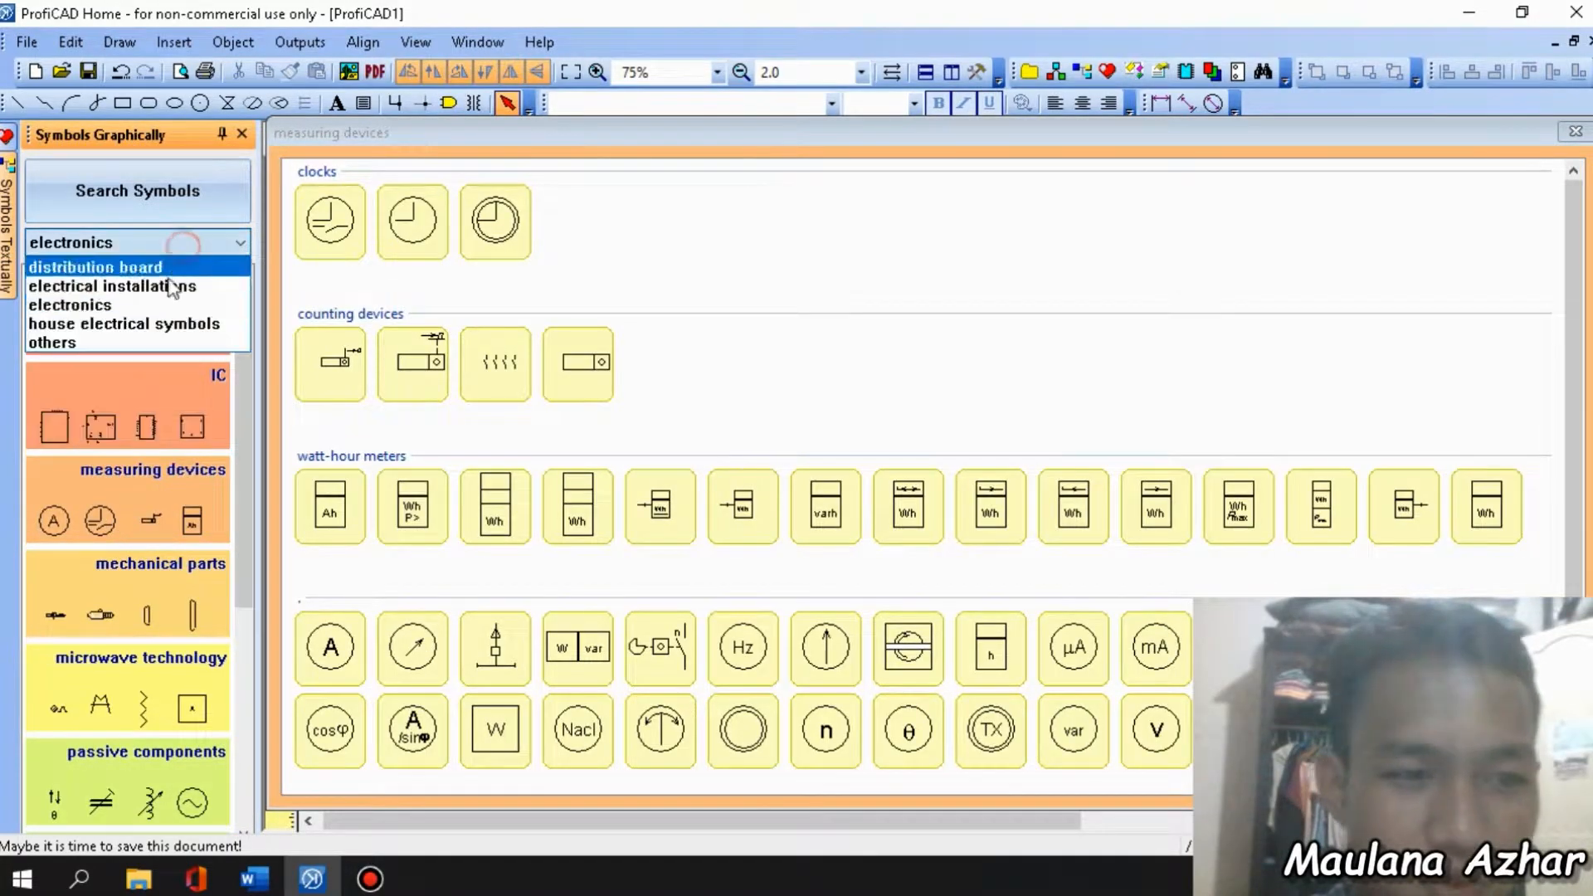
{"action": "left_click", "coordinate": [155, 287]}
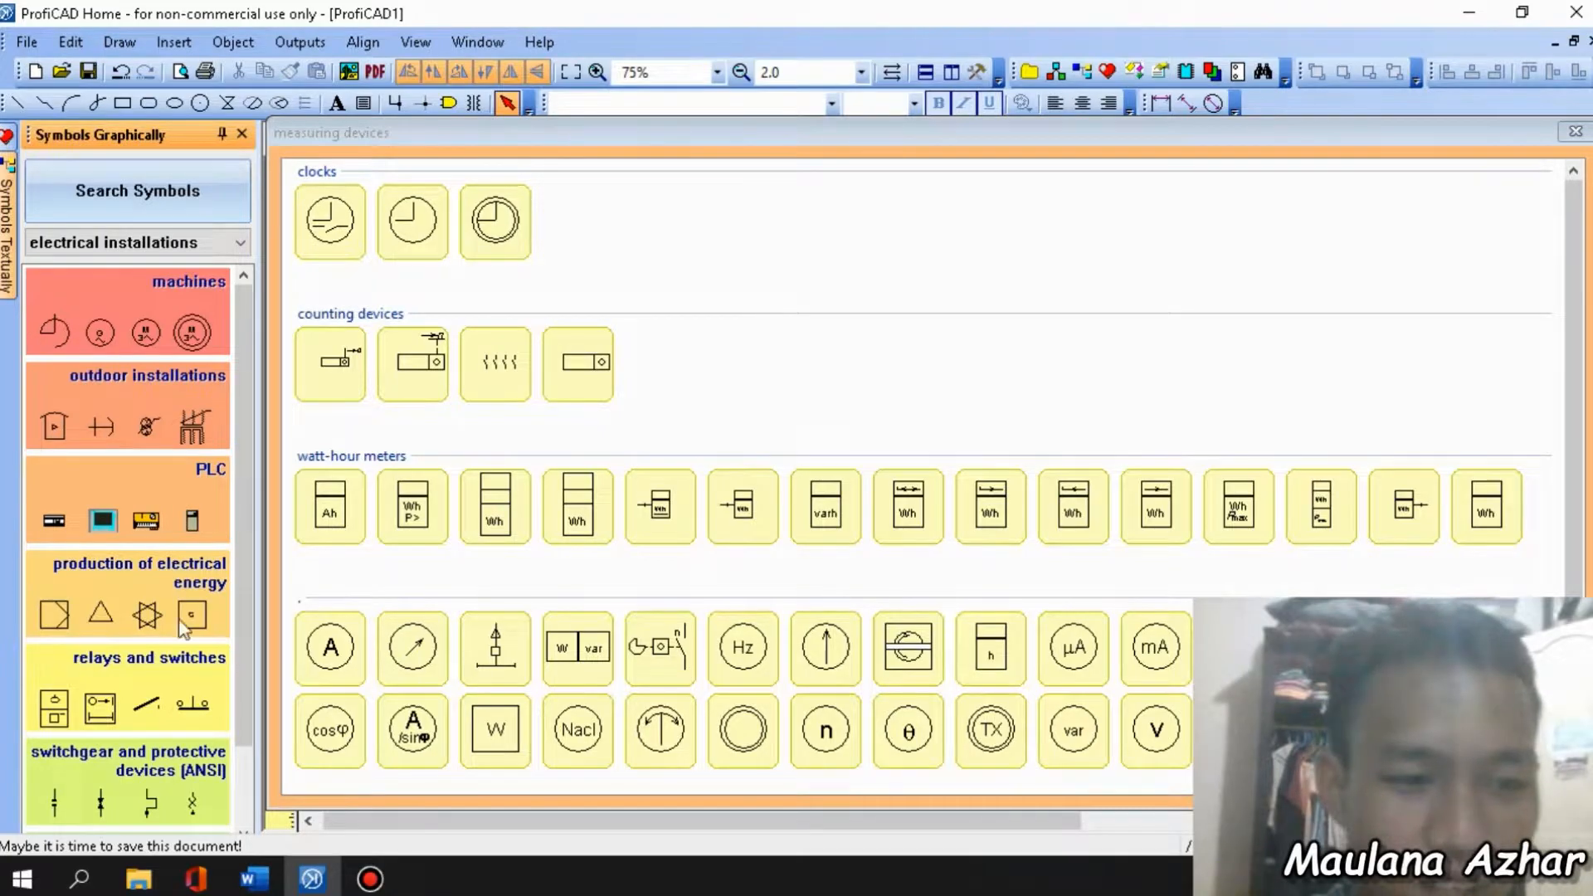
{"action": "left_click", "coordinate": [189, 693]}
{"action": "left_click", "coordinate": [196, 784]}
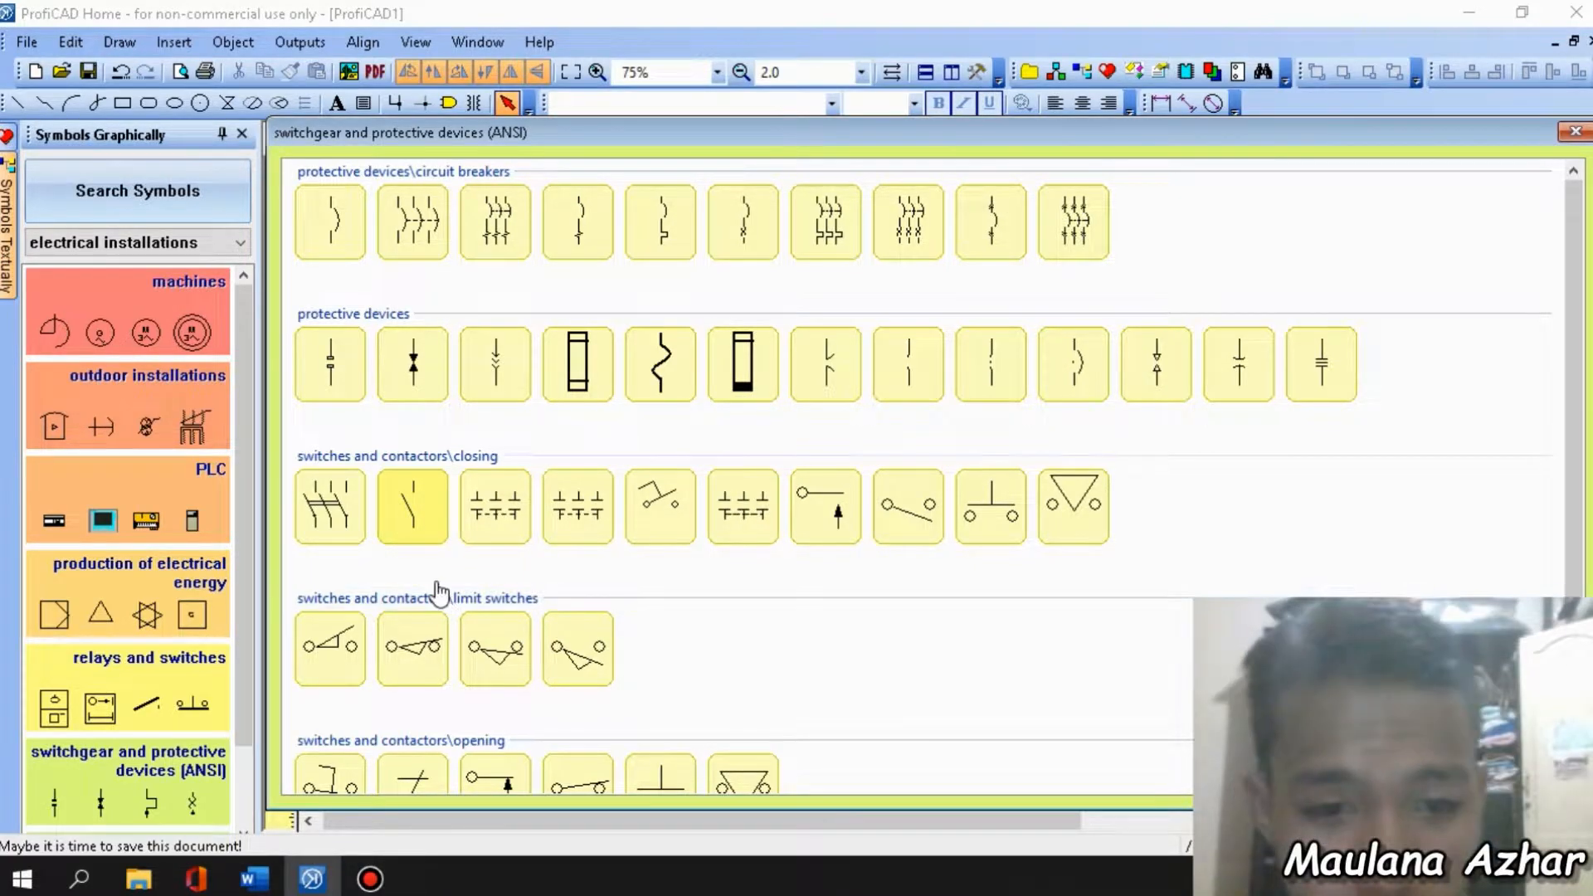
{"action": "scroll", "coordinate": [438, 588], "scroll_direction": "down", "scroll_amount": 3}
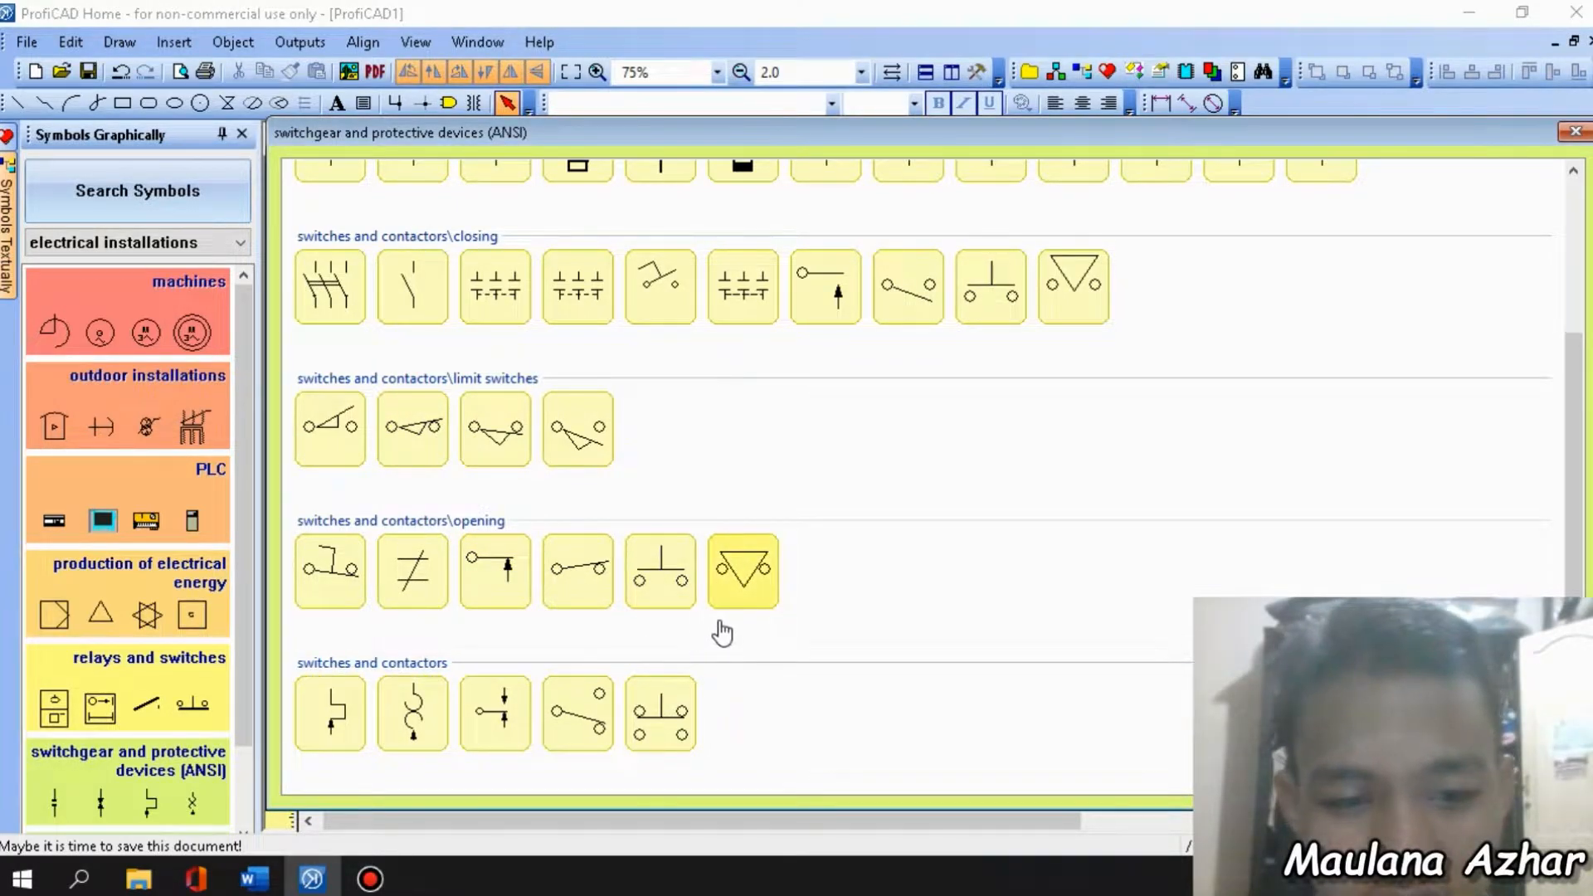
{"action": "scroll", "coordinate": [735, 628], "scroll_direction": "up", "scroll_amount": 3}
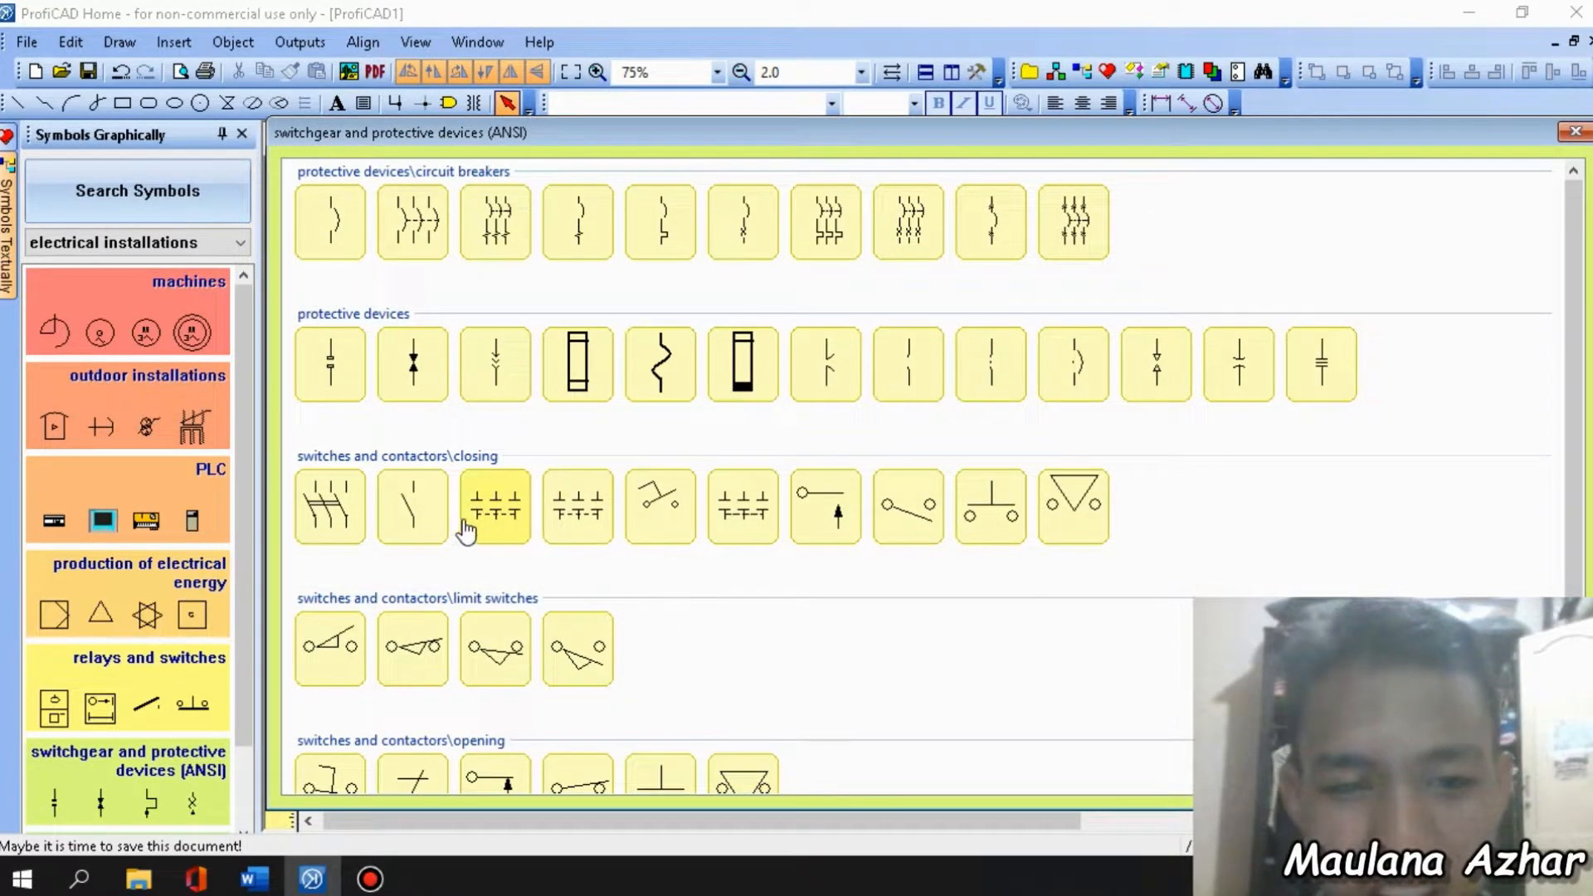
{"action": "mouse_move", "coordinate": [421, 521]}
{"action": "left_mouse_down"}
{"action": "mouse_move", "coordinate": [615, 498]}
{"action": "mouse_move", "coordinate": [572, 508]}
{"action": "mouse_move", "coordinate": [553, 461]}
{"action": "mouse_move", "coordinate": [607, 362]}
{"action": "left_mouse_up"}
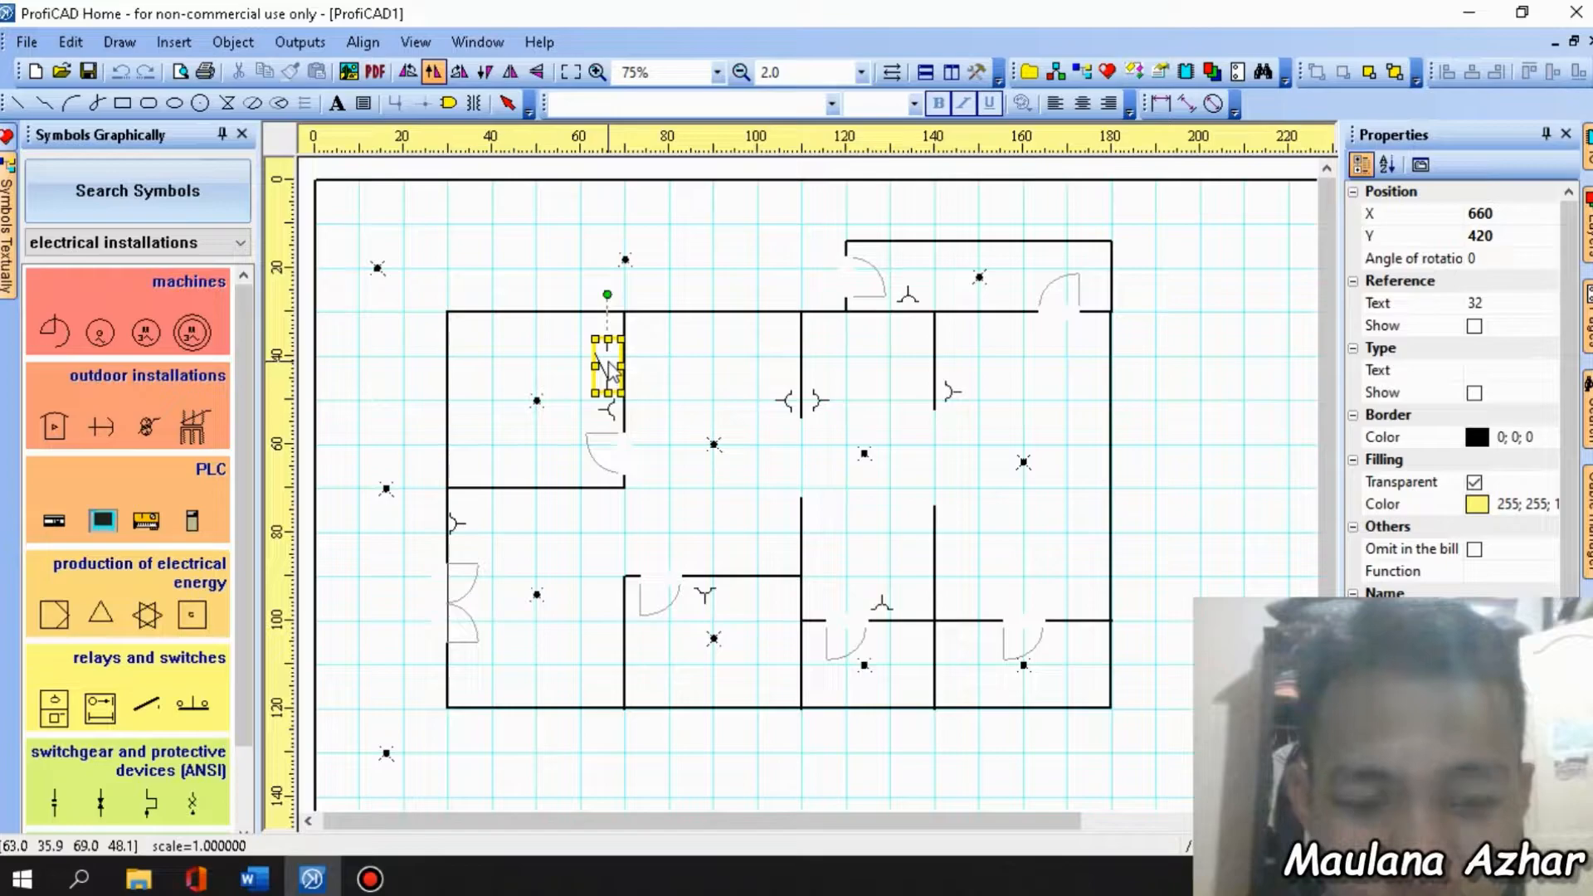
{"action": "left_click", "coordinate": [608, 356]}
Place two switches rotated to -900 in the lower-left room, below its upper wall at X 460, Y 740, and near its lower wall.
{"action": "key", "text": "space"}
{"action": "key", "text": "space"}
{"action": "key", "text": "space"}
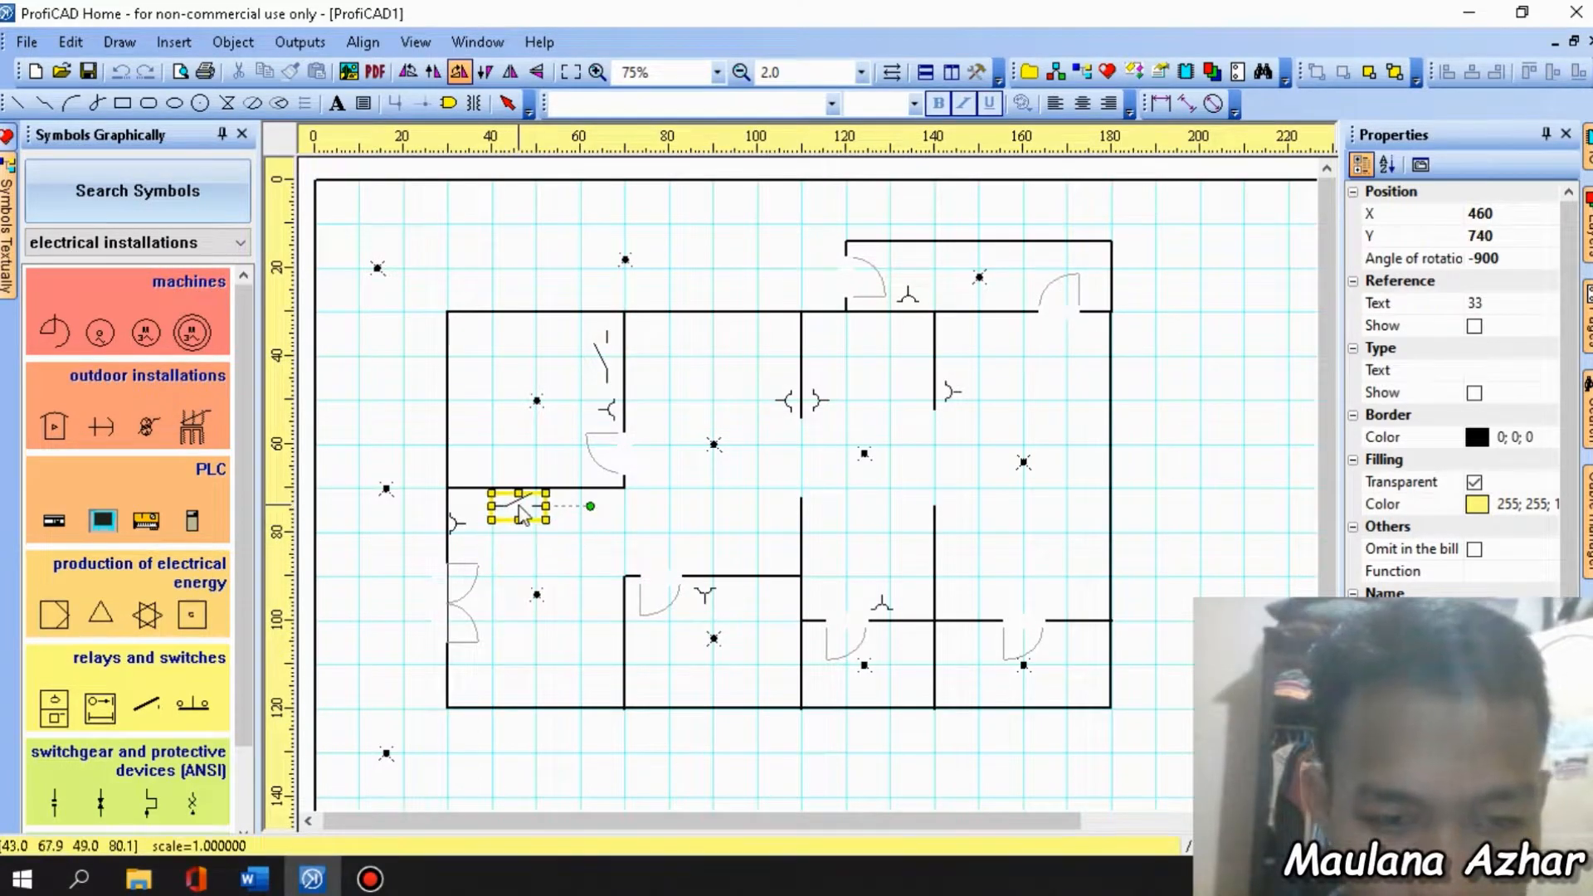
{"action": "left_click", "coordinate": [521, 512]}
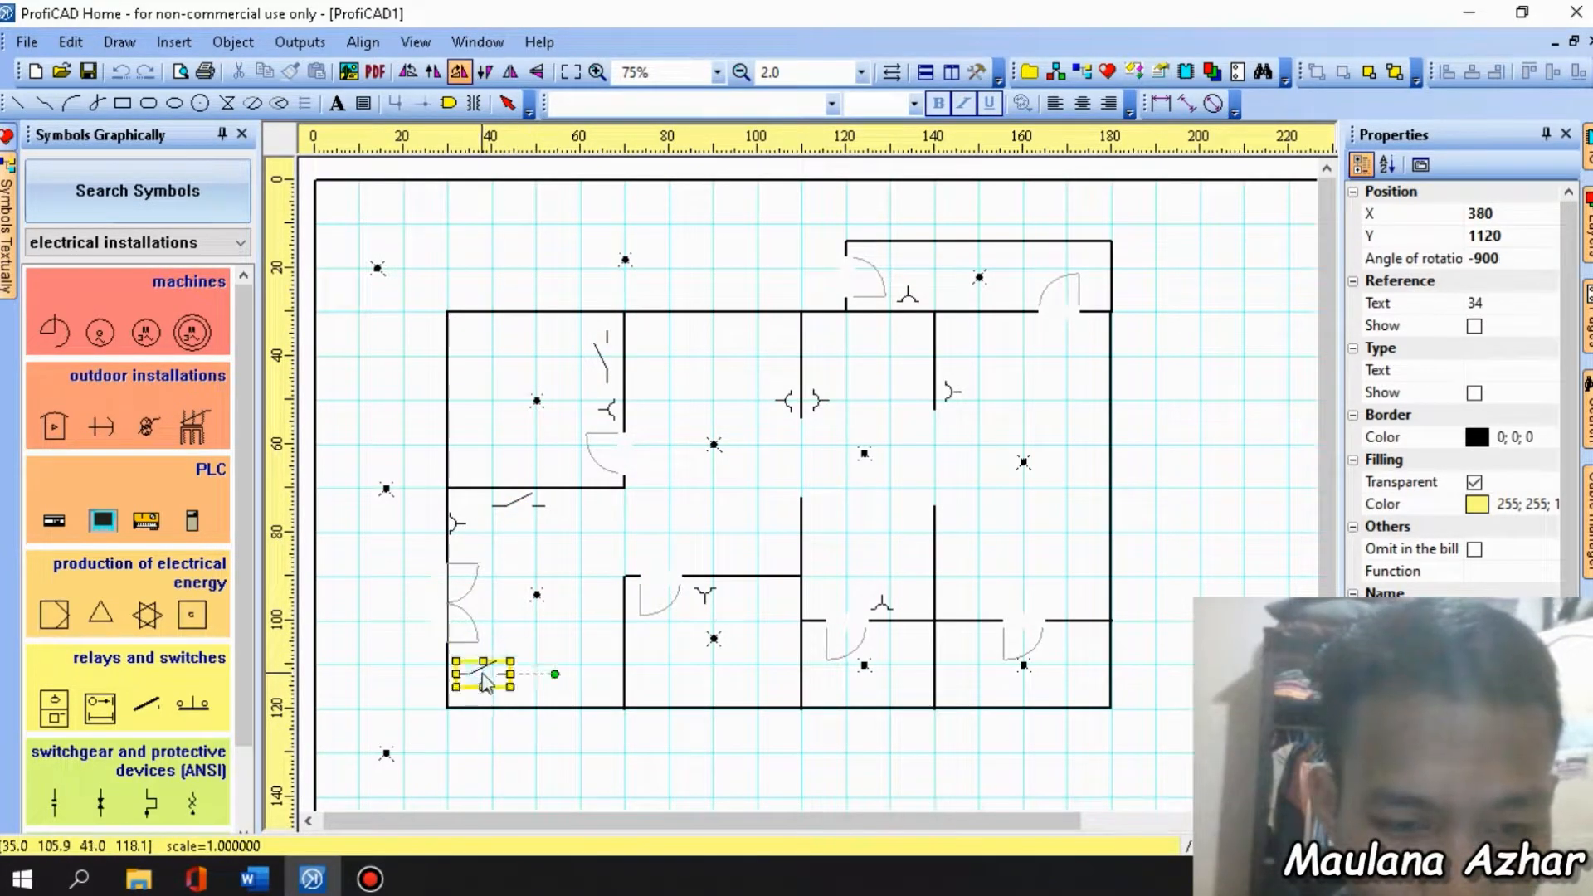
{"action": "left_click", "coordinate": [486, 682]}
Place two horizontal switches, one on each side of the wall at about Y 900 between the central hall and the room below it.
{"action": "key", "text": "space"}
{"action": "key", "text": "space"}
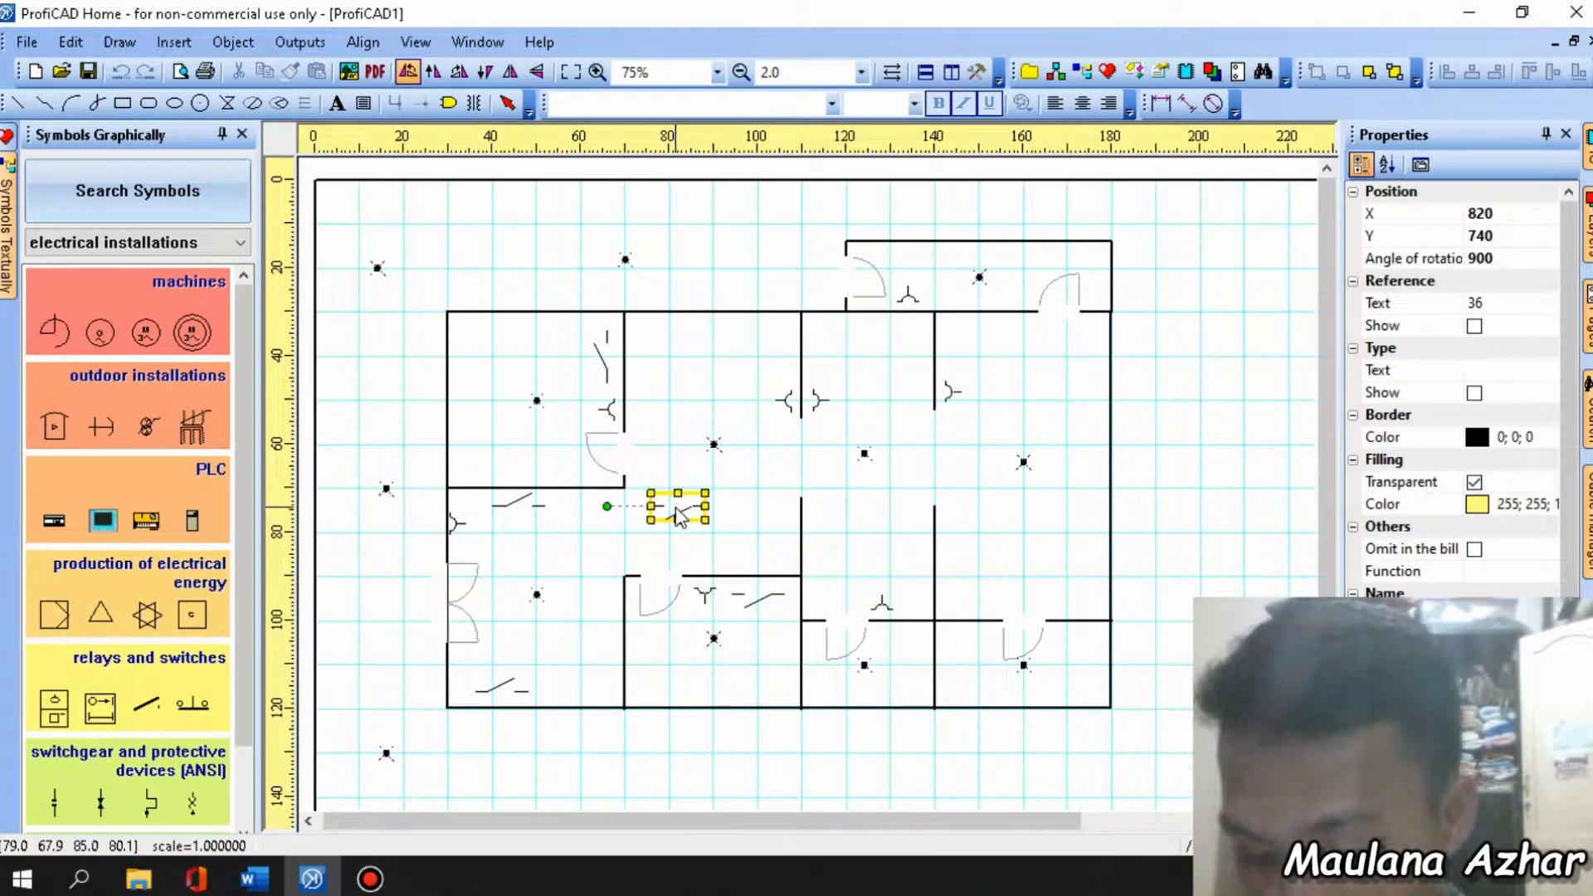
{"action": "left_click", "coordinate": [741, 547]}
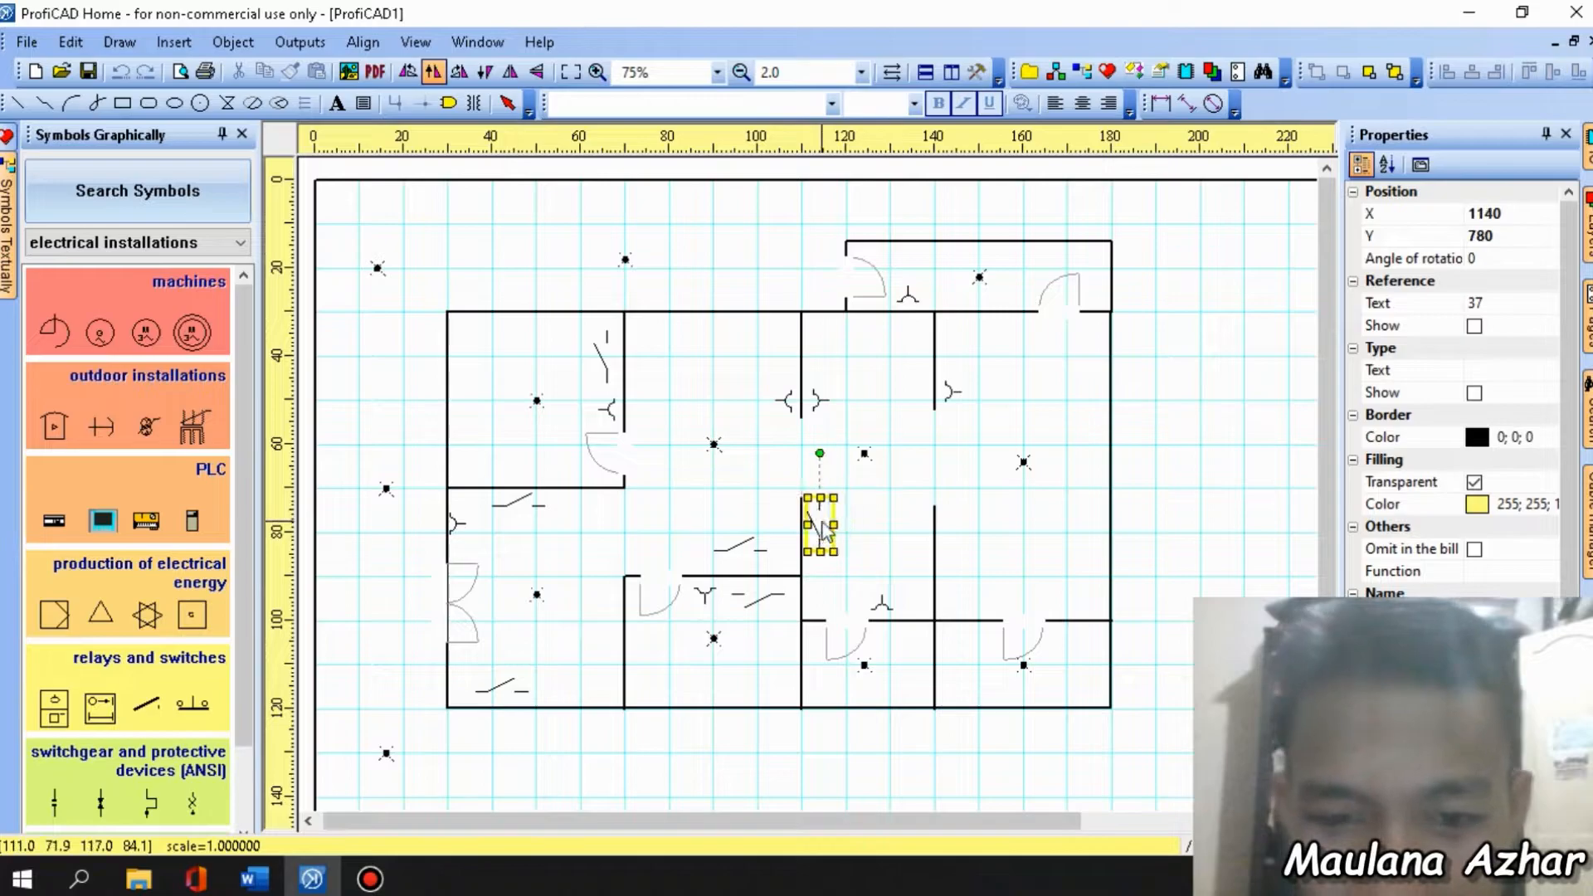
Place a vertical switch beside the left wall at X 1140, Y 780, and a horizontal one below the upper wall of the room underneath.
{"action": "key", "text": "space"}
{"action": "key", "text": "space"}
{"action": "left_click", "coordinate": [821, 525]}
{"action": "key", "text": "space"}
{"action": "left_click", "coordinate": [899, 637]}
Place a vertical switch beside the right room's lower left wall, and a switch rotated to 900 in the upper extension at X 1460, Y 240.
{"action": "key", "text": "space"}
{"action": "left_click", "coordinate": [954, 539]}
{"action": "key", "text": "space"}
{"action": "left_click", "coordinate": [963, 293]}
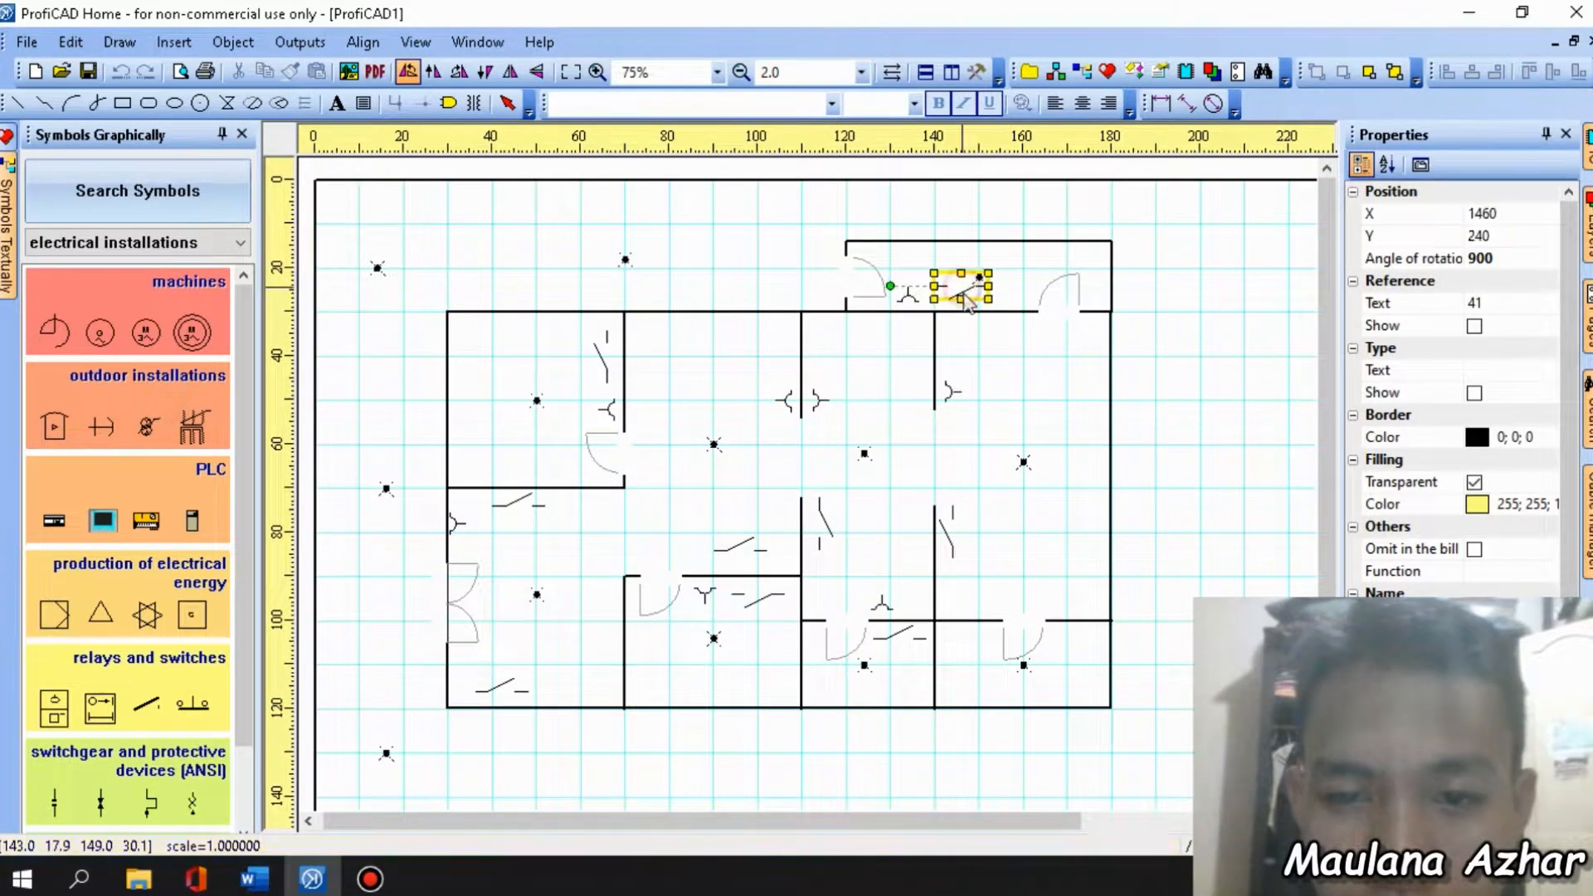
Place a vertical switch beside the left wall of the lower-right room and finish placing switches.
{"action": "key", "text": "space"}
{"action": "left_click", "coordinate": [955, 664]}
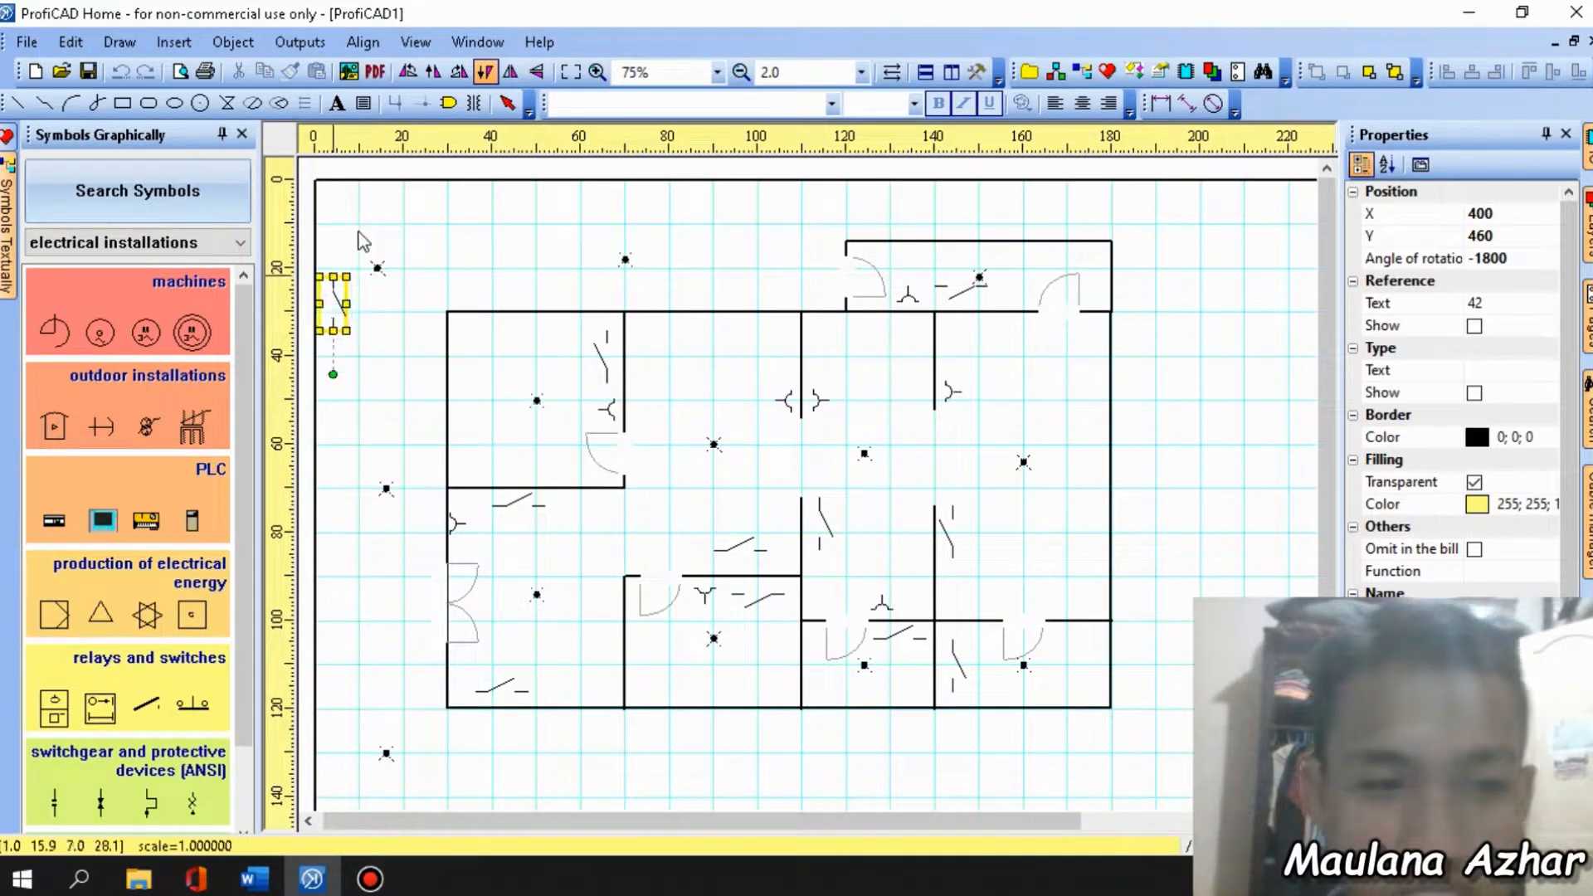
{"action": "key", "text": "Escape"}
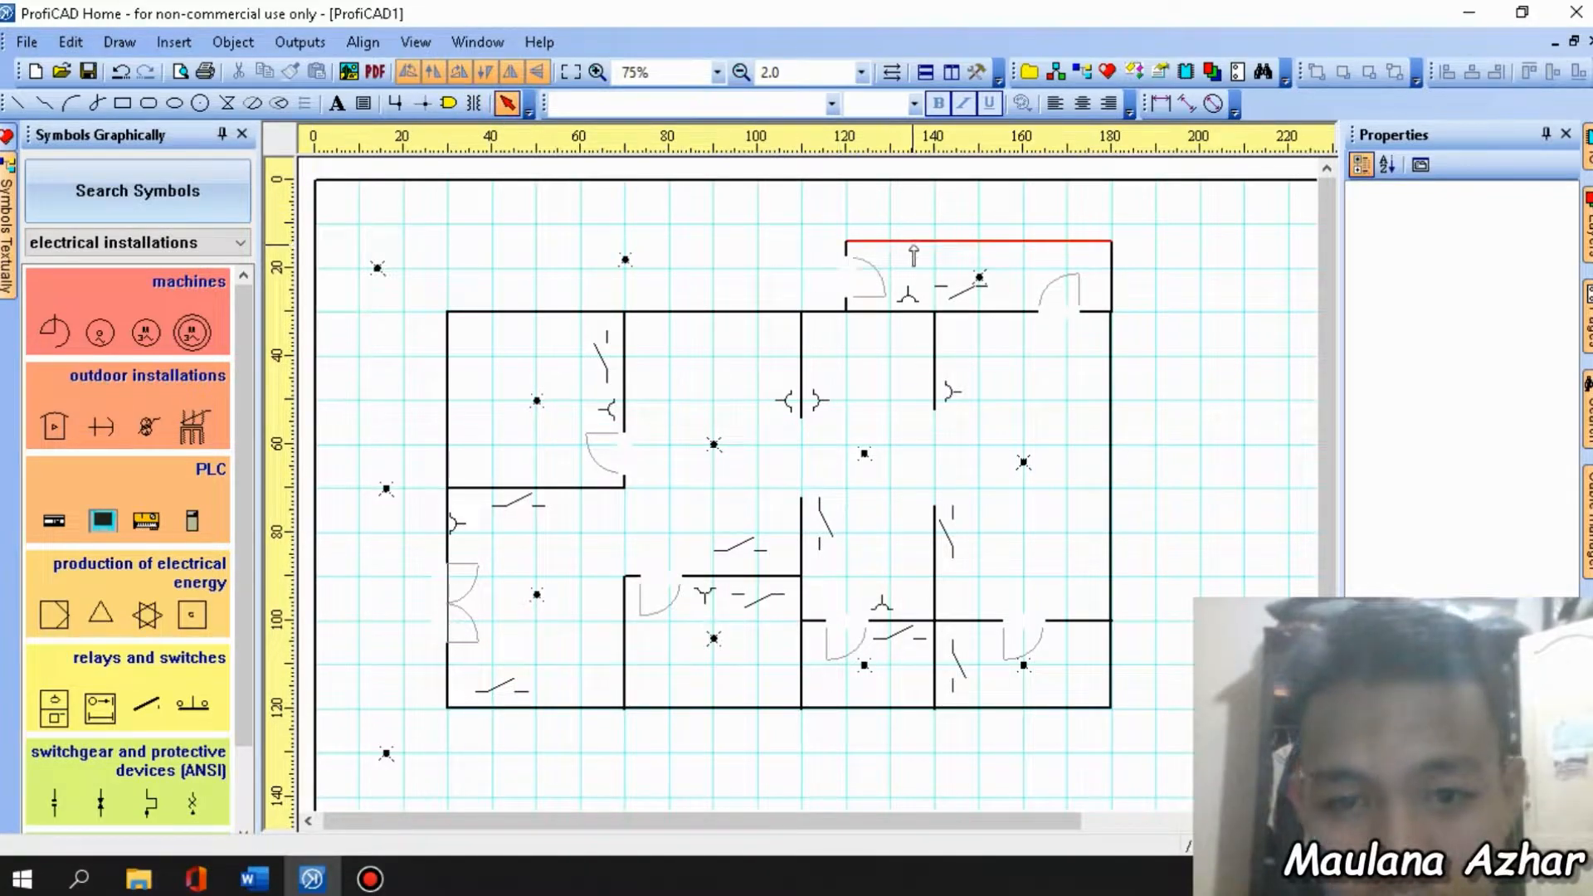
Space out the extension's symbols by shifting the luminaire up, the socket to about X 1420, Y 260, and the switch to X 1560, Y 260.
{"action": "left_click", "coordinate": [933, 241]}
{"action": "left_click", "coordinate": [976, 281]}
{"action": "mouse_move", "coordinate": [951, 287]}
{"action": "left_mouse_down"}
{"action": "mouse_move", "coordinate": [996, 295]}
{"action": "mouse_move", "coordinate": [944, 296]}
{"action": "left_mouse_up"}
{"action": "left_click", "coordinate": [911, 292]}
{"action": "left_click_drag", "start_coordinate": [979, 279], "coordinate": [981, 269]}
{"action": "left_click", "coordinate": [1008, 302]}
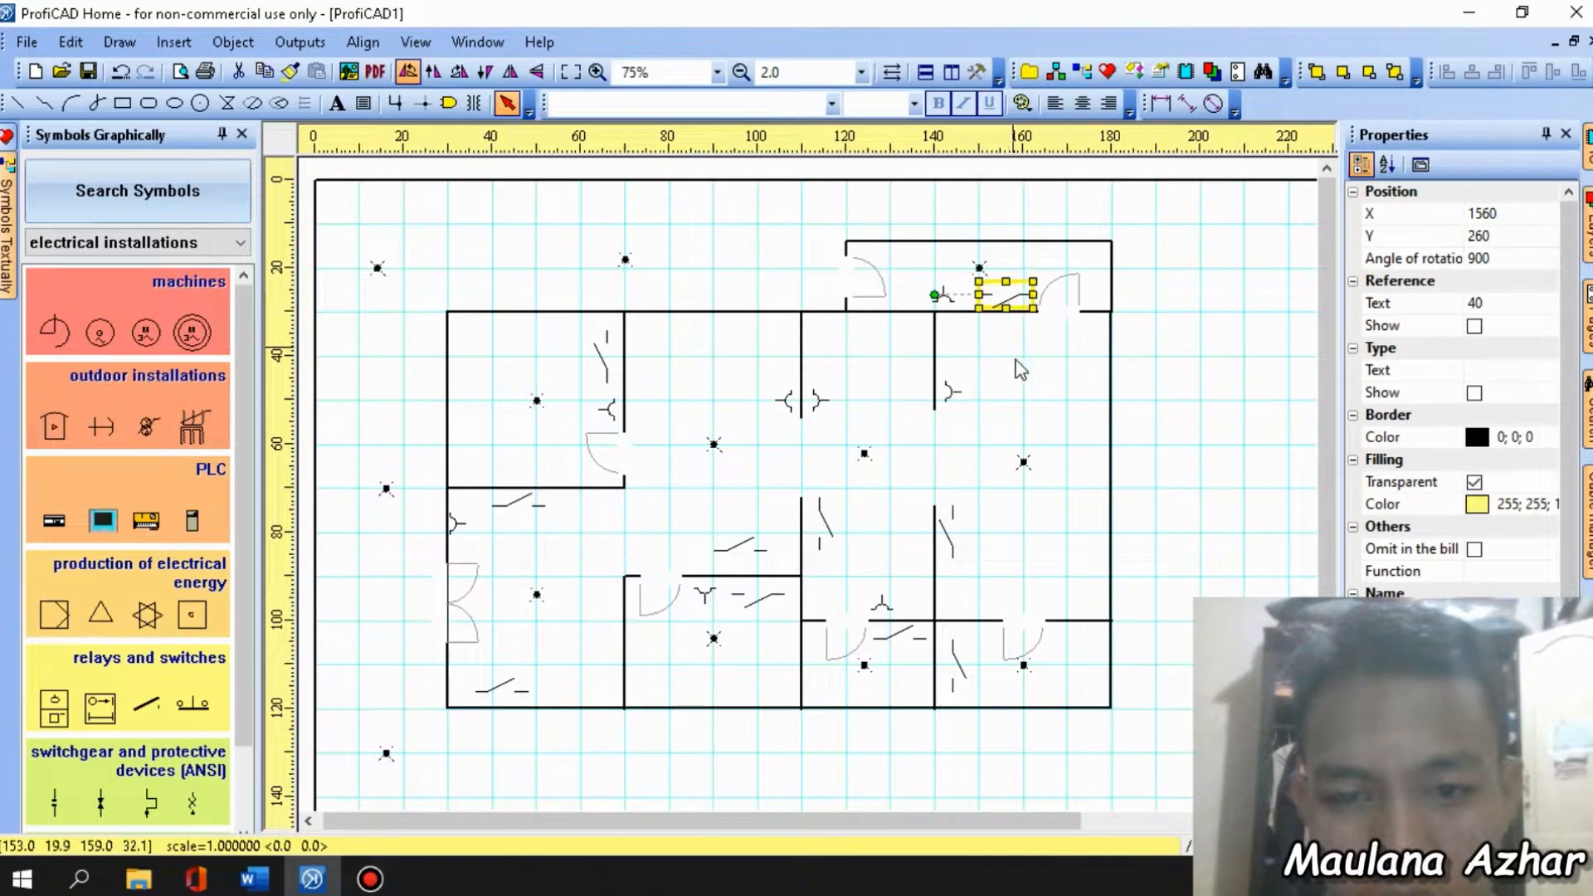
Move the right room's switch slightly away from its left wall, and pull the duplicate socket at about X 1280, Y 960 aside for removal.
{"action": "left_click", "coordinate": [959, 543]}
{"action": "left_click_drag", "start_coordinate": [959, 542], "coordinate": [967, 533]}
{"action": "left_click", "coordinate": [900, 632]}
{"action": "left_click_drag", "start_coordinate": [891, 612], "coordinate": [901, 603]}
{"action": "right_click", "coordinate": [882, 615]}
{"action": "left_click", "coordinate": [867, 579]}
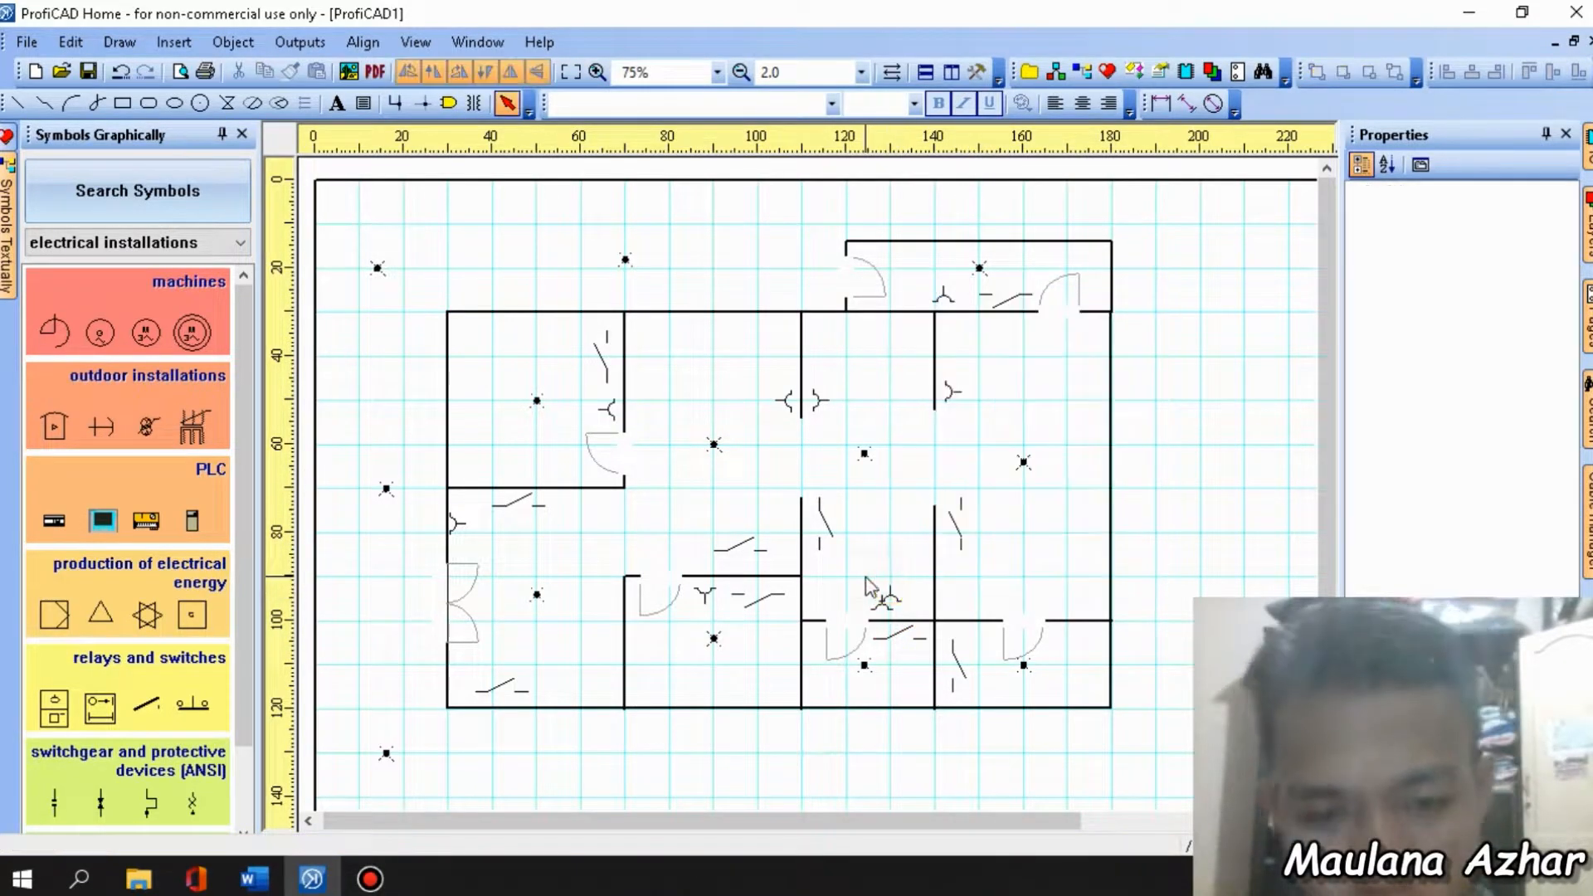
Move one overlapping socket on the lower-left room's left wall to X 340, Y 780, and delete its duplicate at X 320.
{"action": "left_click", "coordinate": [461, 524]}
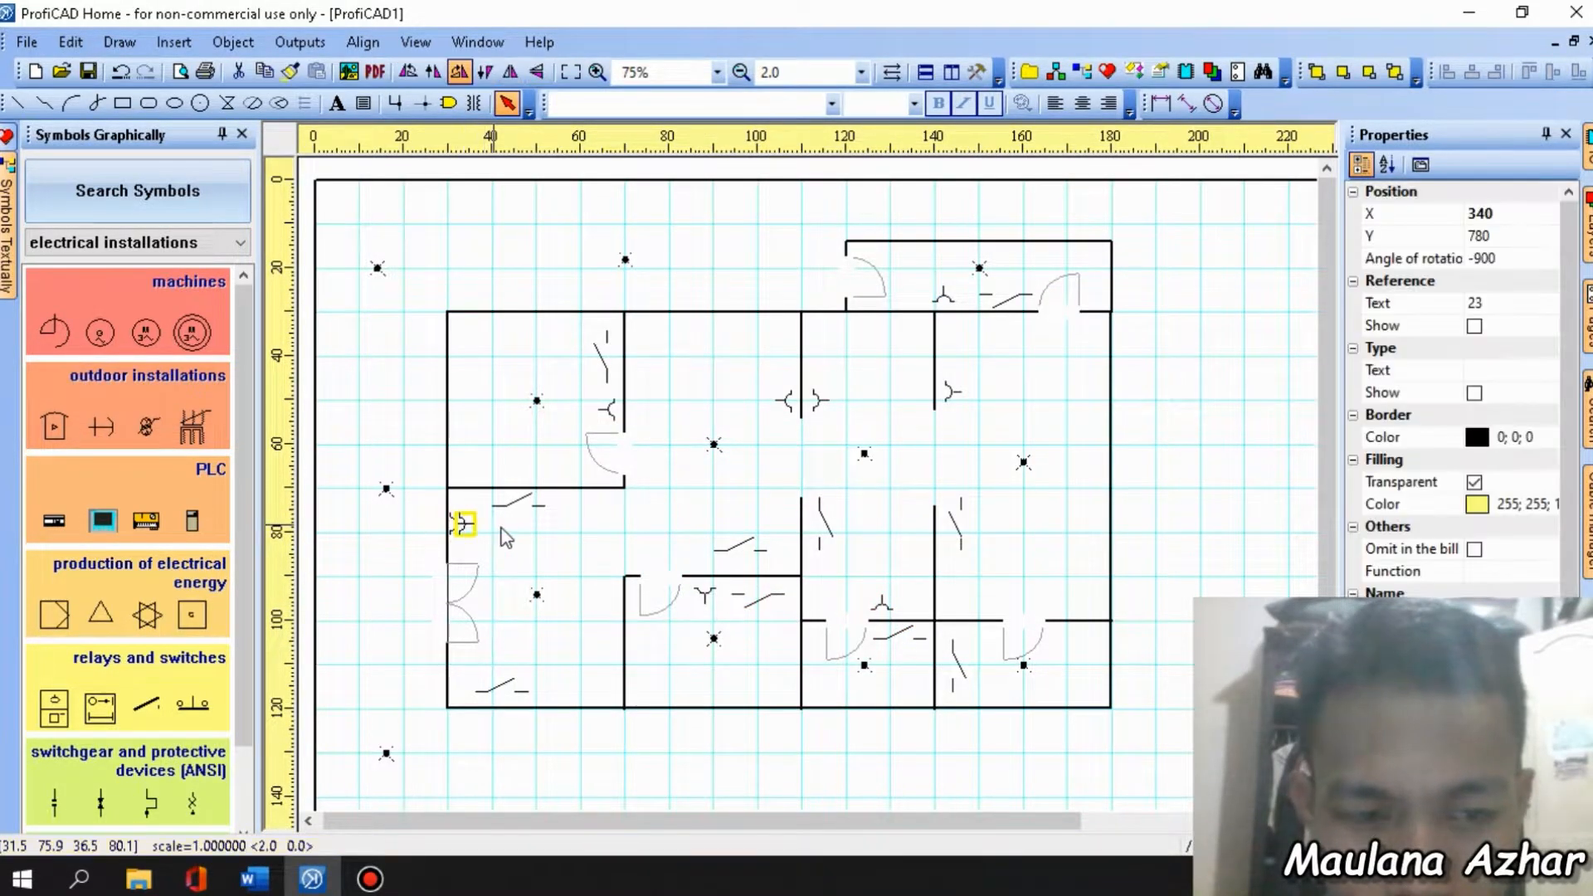
{"action": "left_click", "coordinate": [456, 525]}
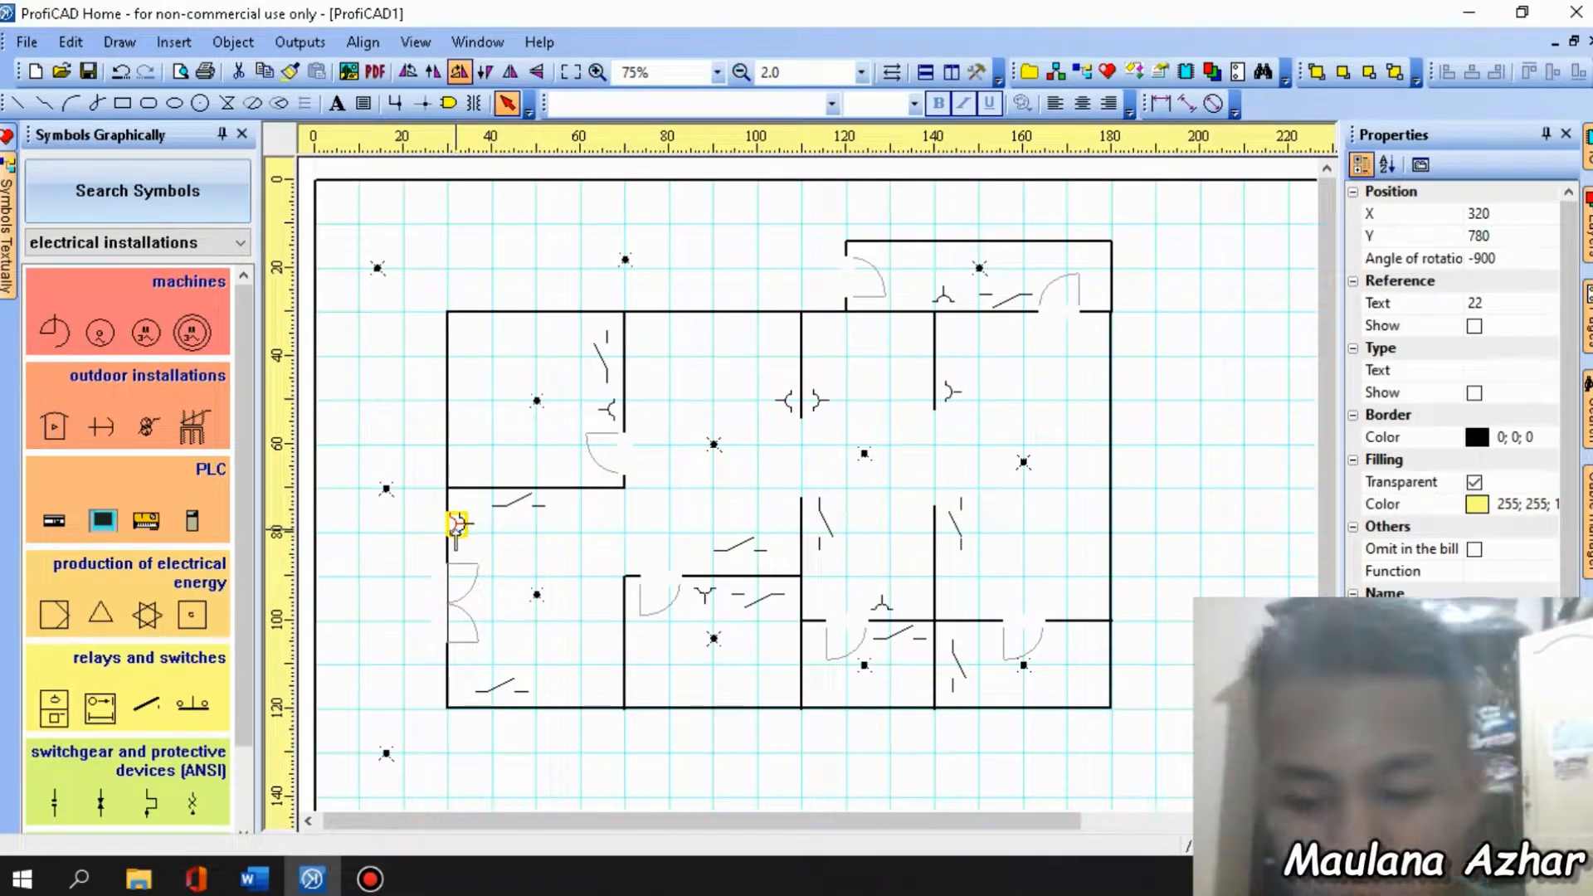
{"action": "key", "text": "Delete"}
{"action": "left_click", "coordinate": [733, 490]}
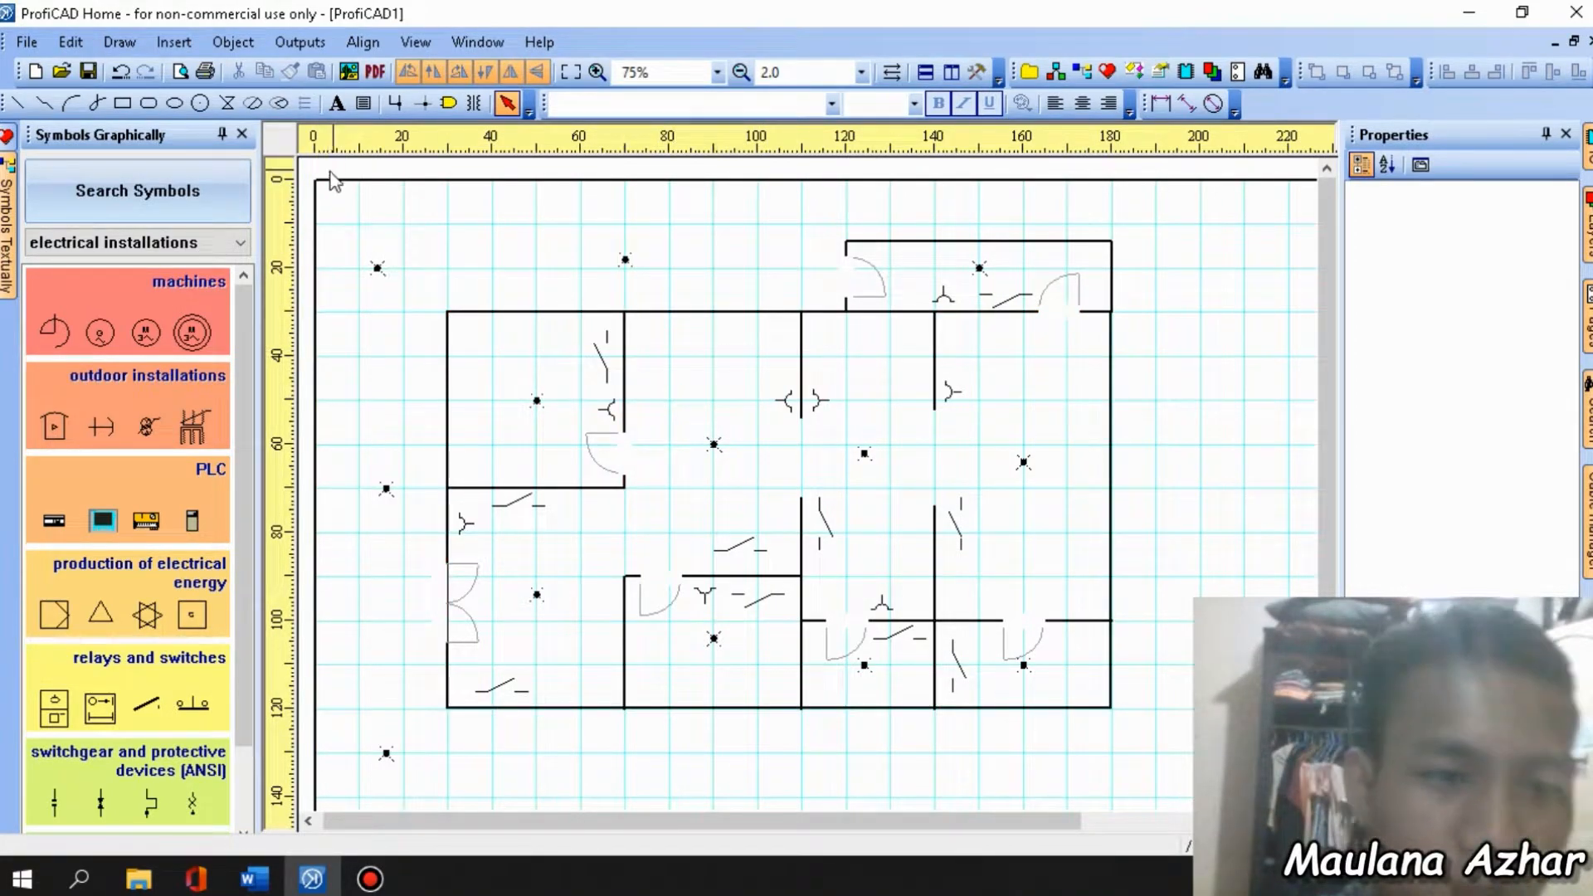
Draw a circle with a radius of about 18 below the central room's upper wall, at about X 781, Y 345.
{"action": "left_click", "coordinate": [199, 103]}
{"action": "left_click_drag", "start_coordinate": [641, 355], "coordinate": [610, 324]}
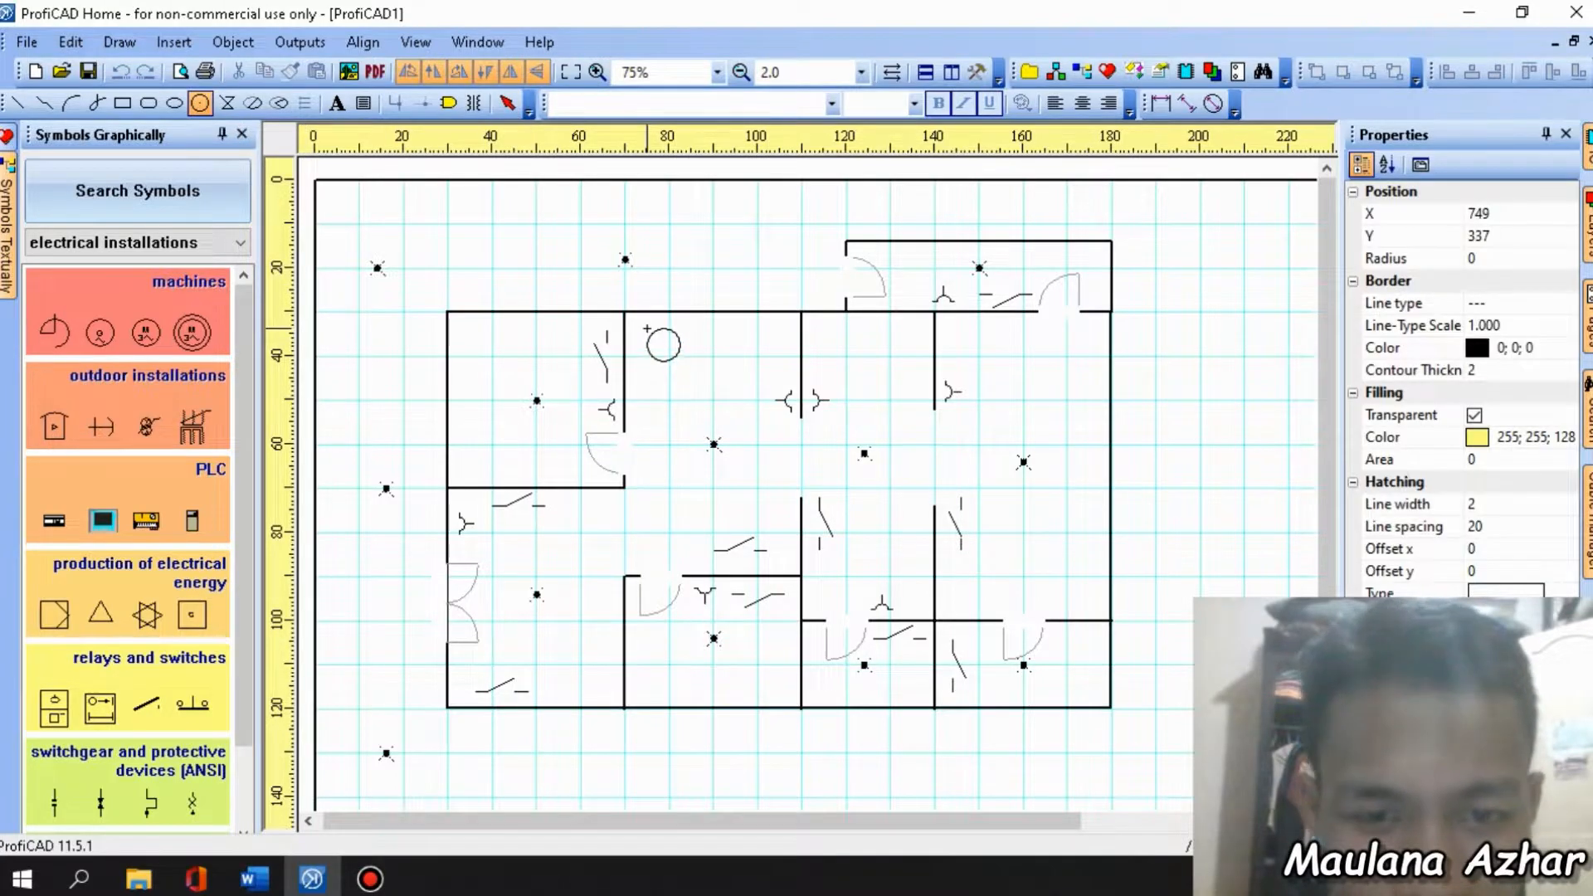
{"action": "scroll", "coordinate": [649, 325], "scroll_direction": "up", "scroll_amount": 1}
{"action": "scroll", "coordinate": [691, 361], "scroll_direction": "up", "scroll_amount": 2}
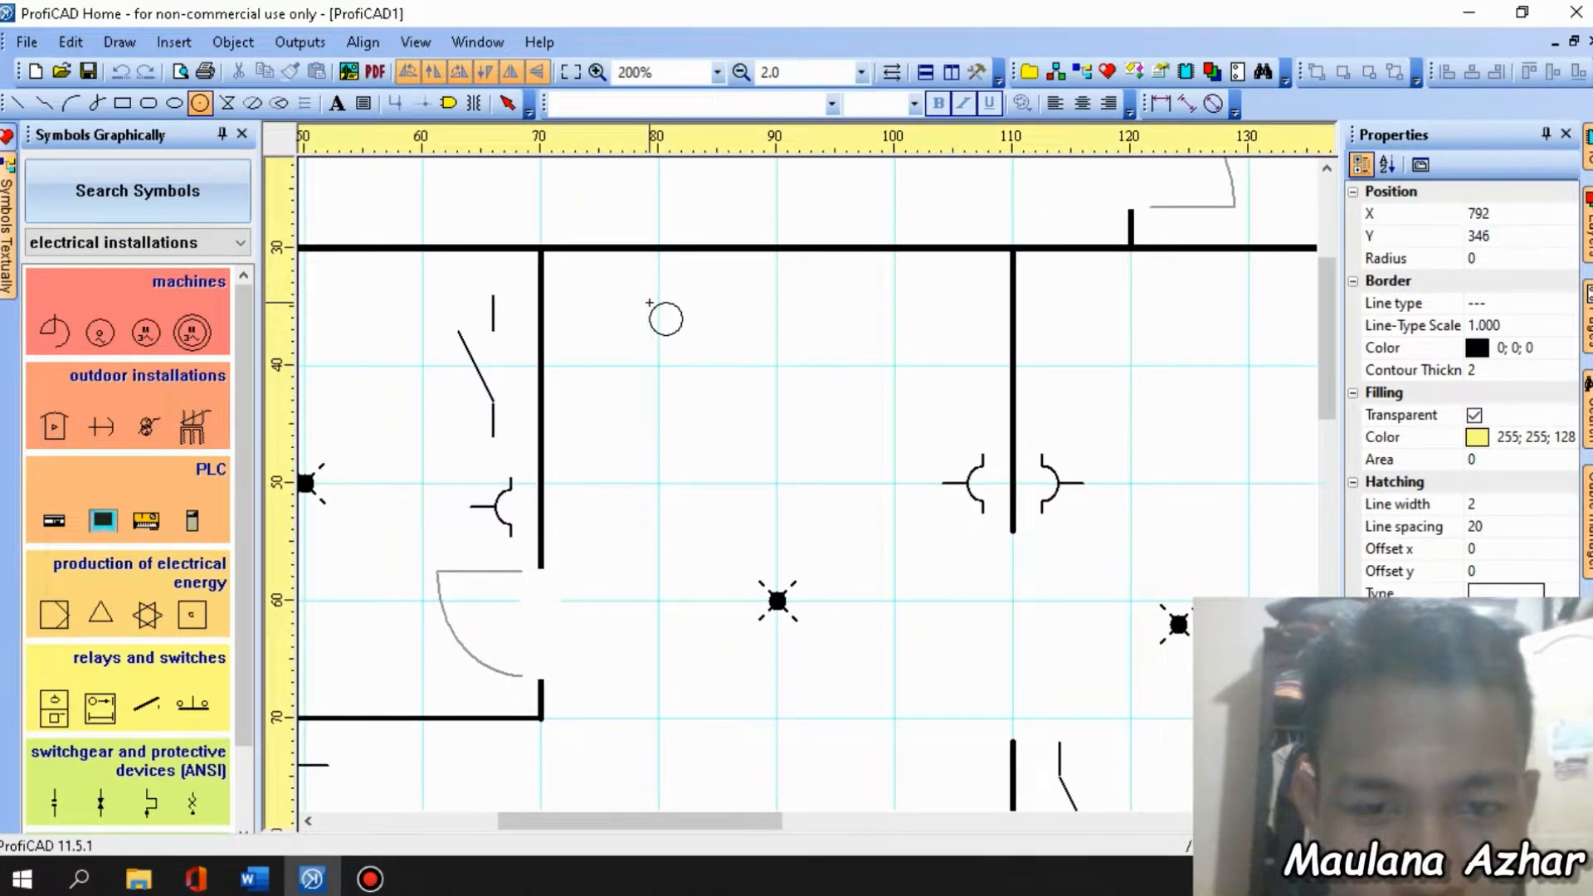
{"action": "left_click_drag", "start_coordinate": [637, 302], "coordinate": [674, 316]}
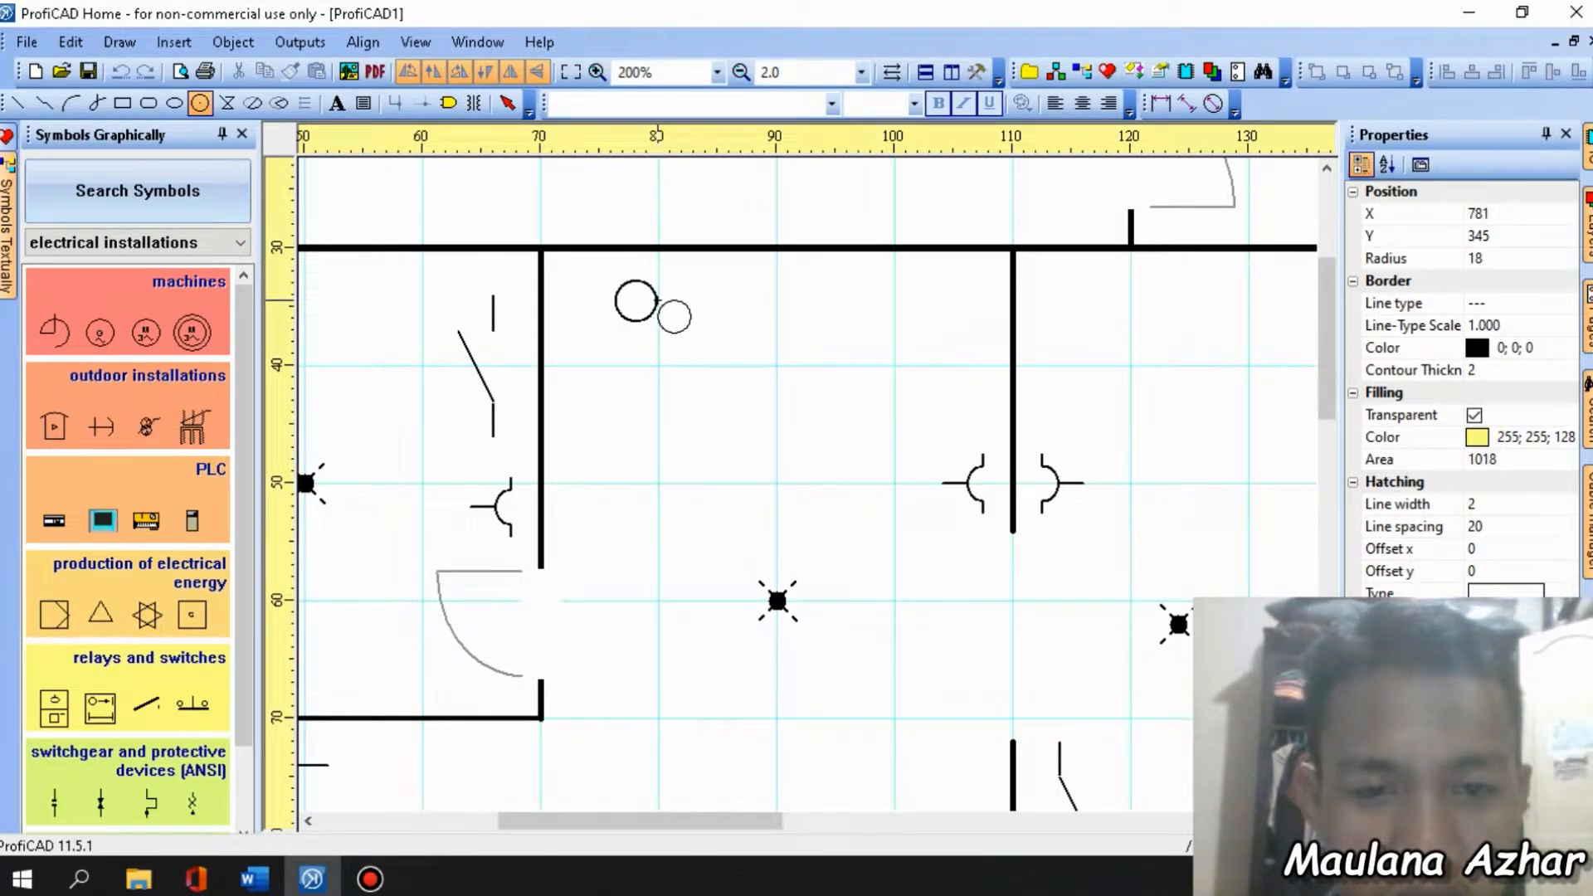
{"action": "scroll", "coordinate": [654, 312], "scroll_direction": "down", "scroll_amount": 5}
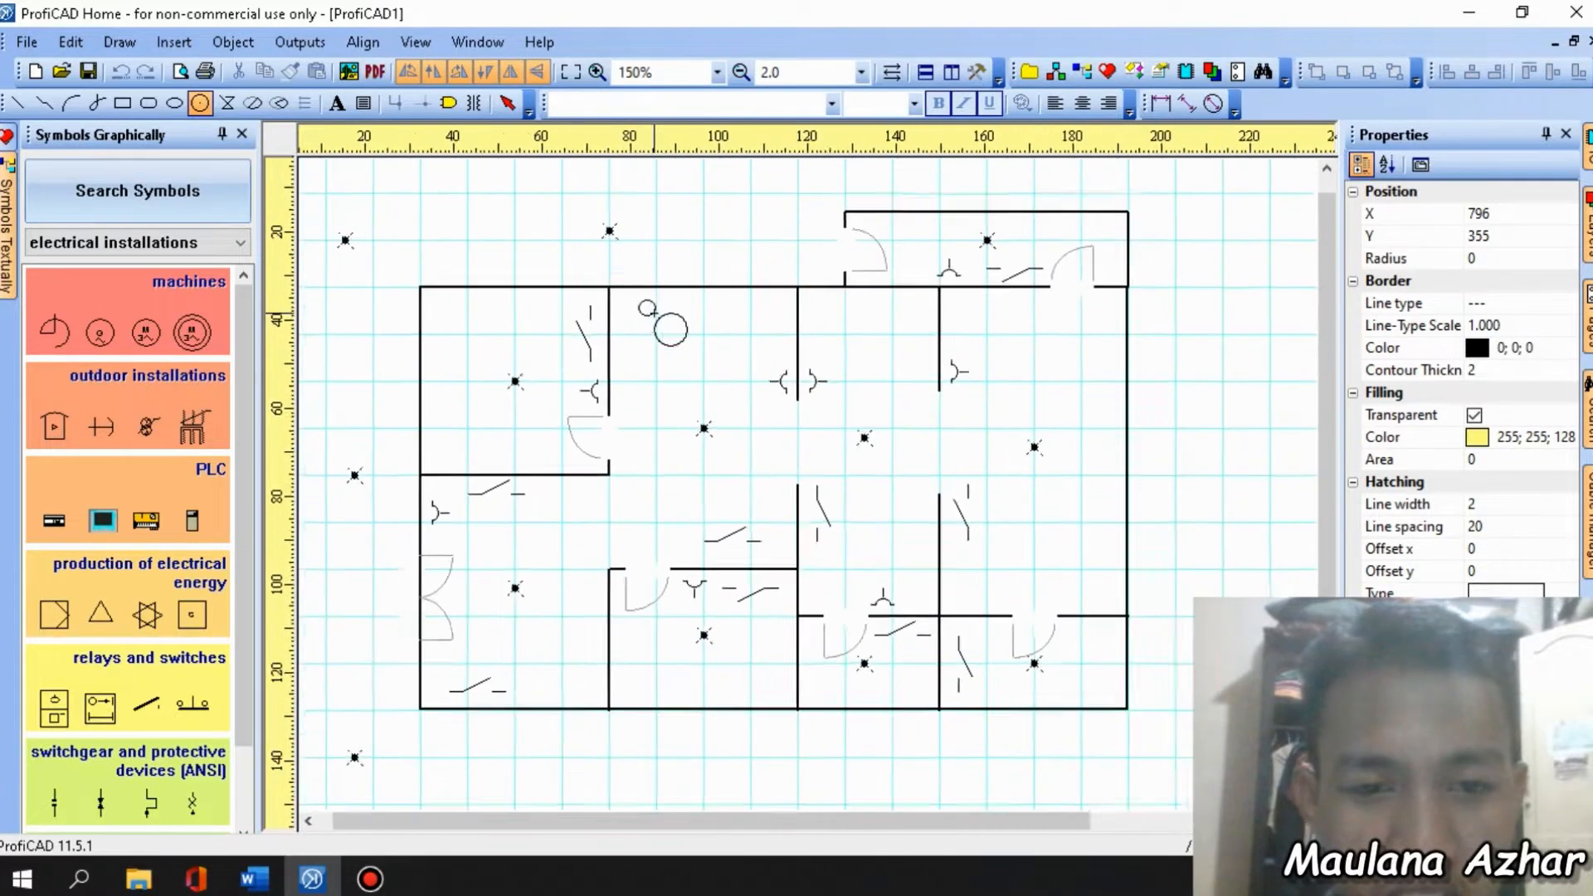
{"action": "left_click", "coordinate": [508, 103]}
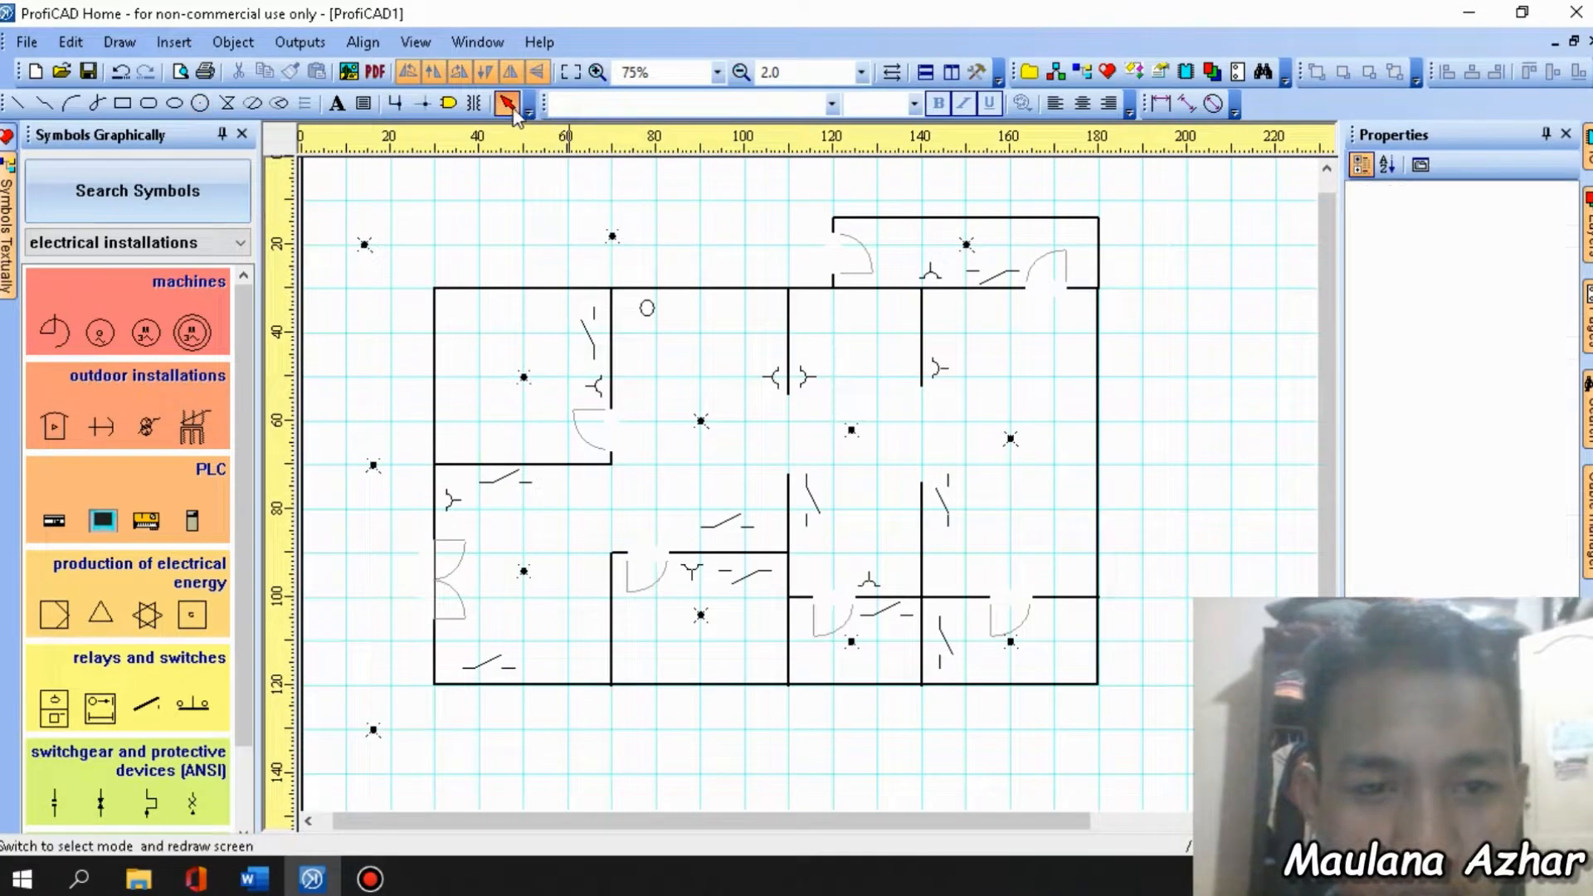
Copy the circle twice in a row along the central room's upper wall, at about X 880 and X 980.
{"action": "scroll", "coordinate": [651, 312], "scroll_direction": "up", "scroll_amount": 1}
{"action": "scroll", "coordinate": [654, 324], "scroll_direction": "up", "scroll_amount": 2}
{"action": "left_click", "coordinate": [647, 321]}
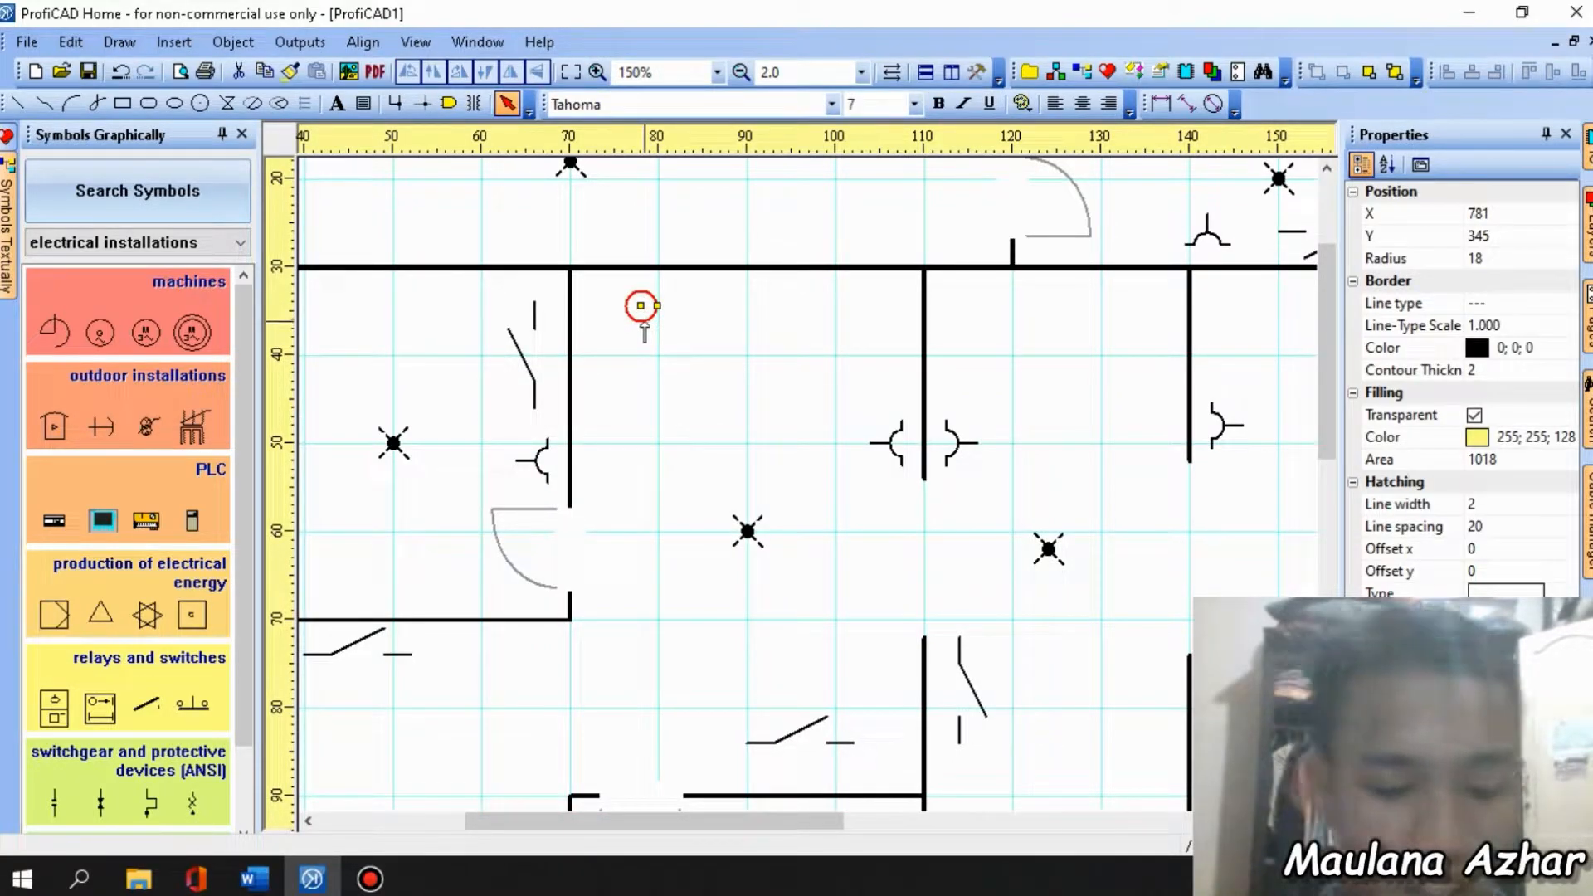
{"action": "left_click_drag", "start_coordinate": [645, 332], "coordinate": [822, 320], "text": "ctrl"}
{"action": "key", "text": "Escape"}
{"action": "key", "text": "Escape"}
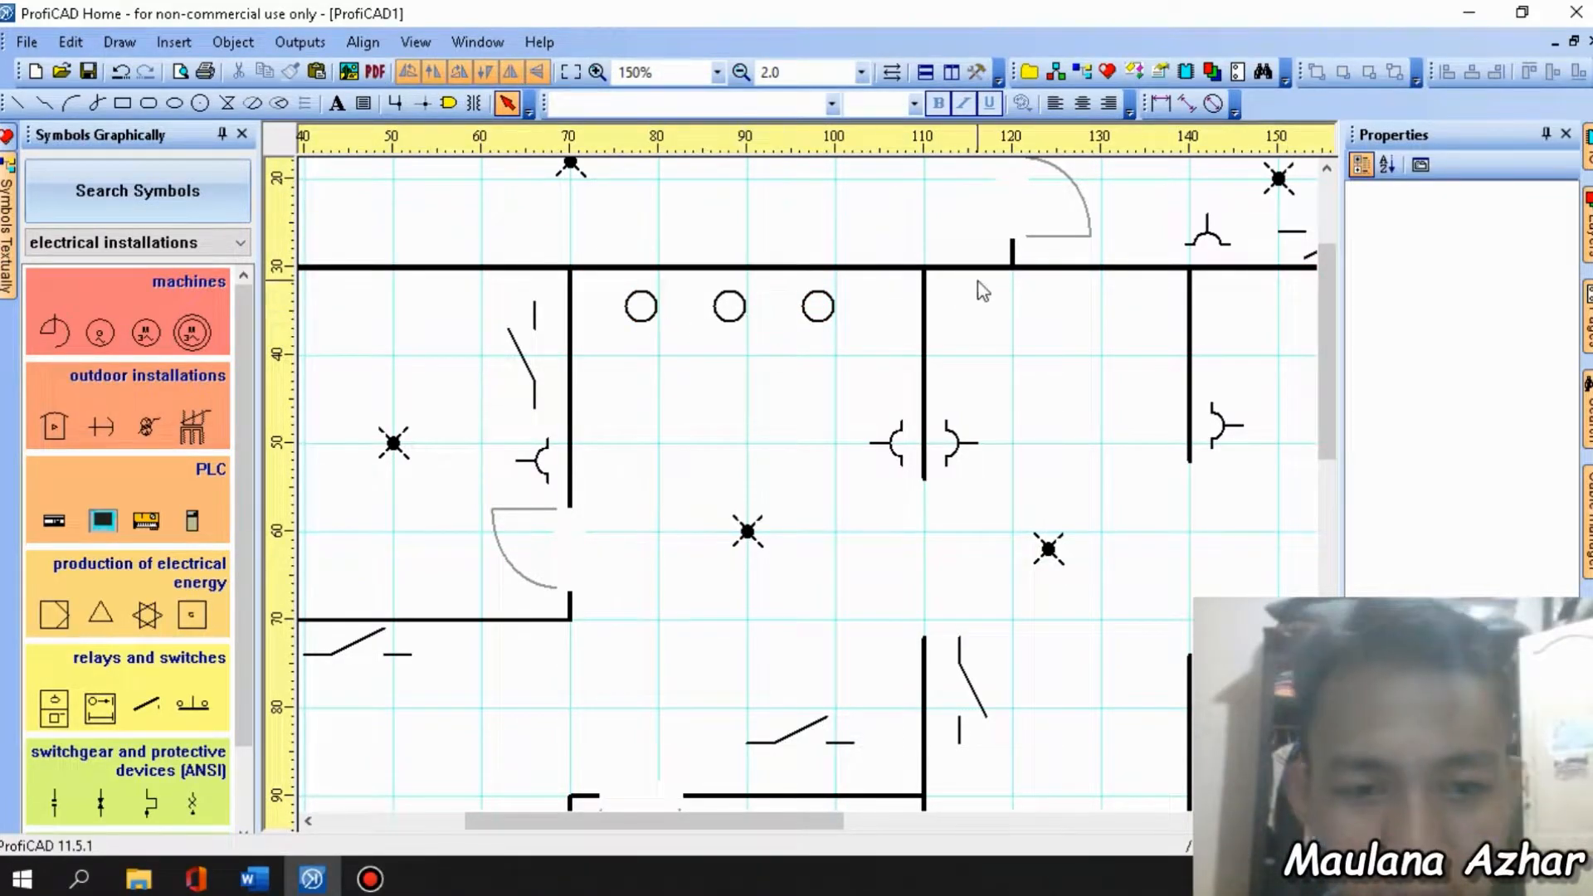
Insert the text "F" above the first circle, at X 780, Y 280.
{"action": "left_click", "coordinate": [352, 109]}
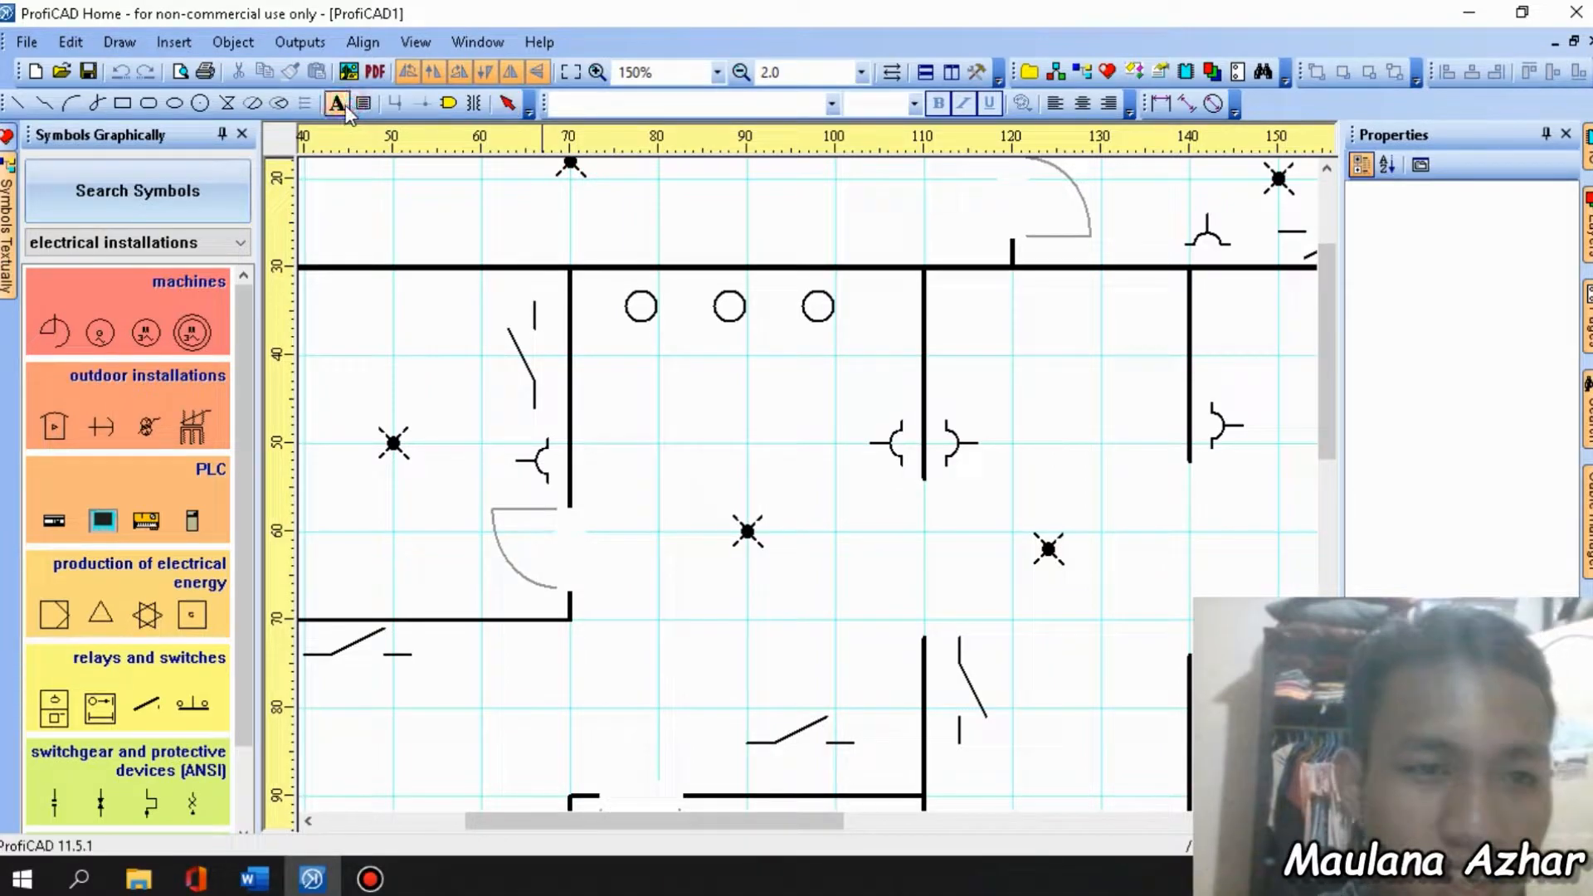
{"action": "left_click", "coordinate": [448, 184]}
{"action": "left_click", "coordinate": [670, 304]}
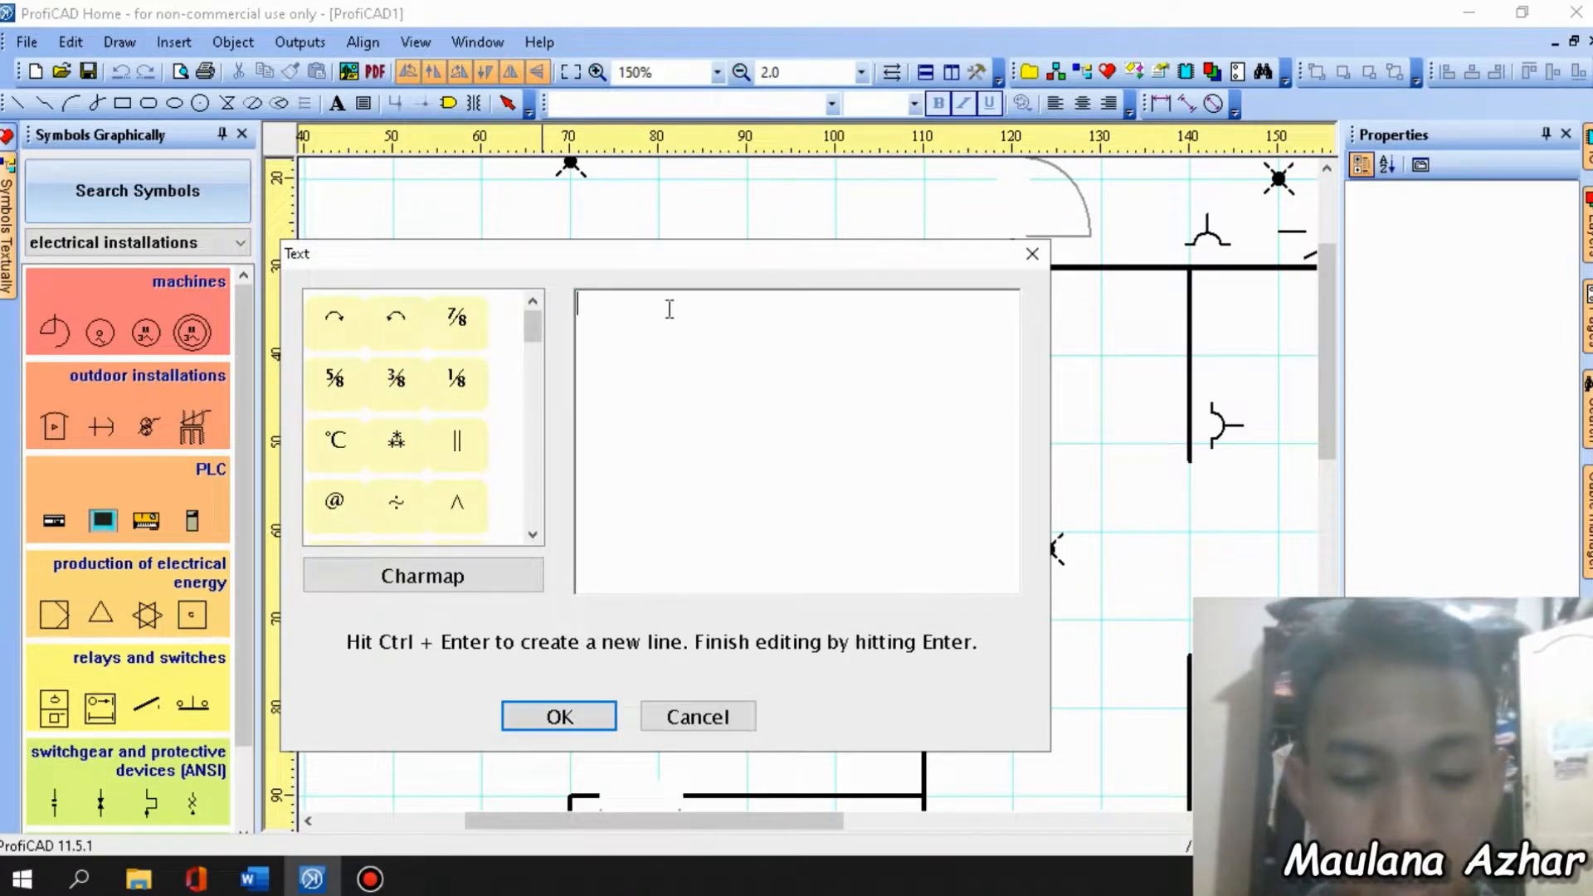
{"action": "left_click", "coordinate": [591, 718]}
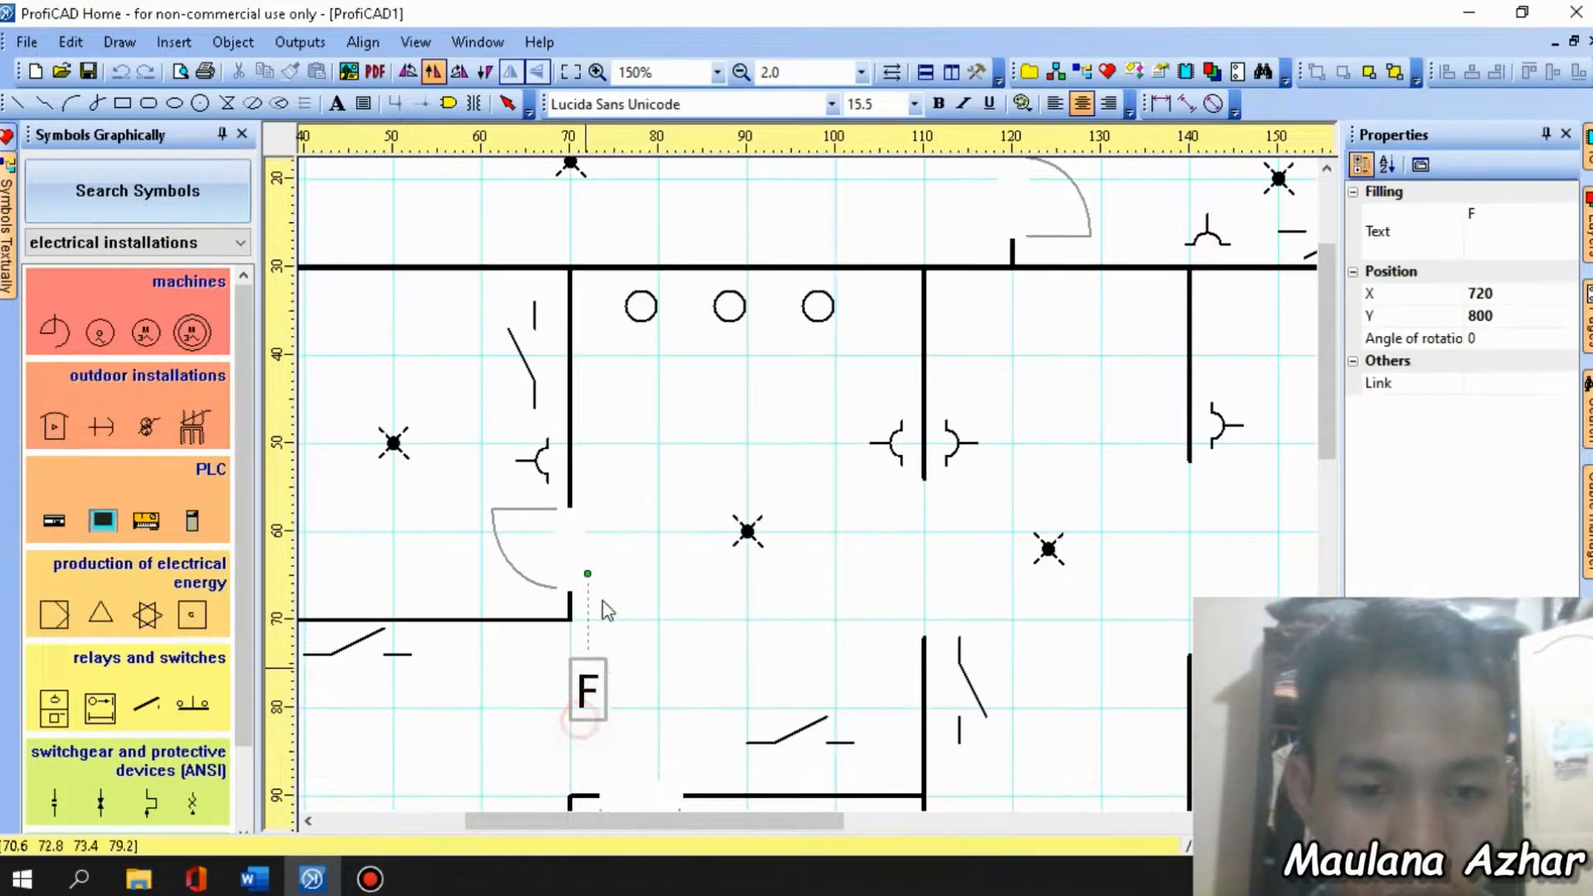
{"action": "left_click", "coordinate": [646, 248]}
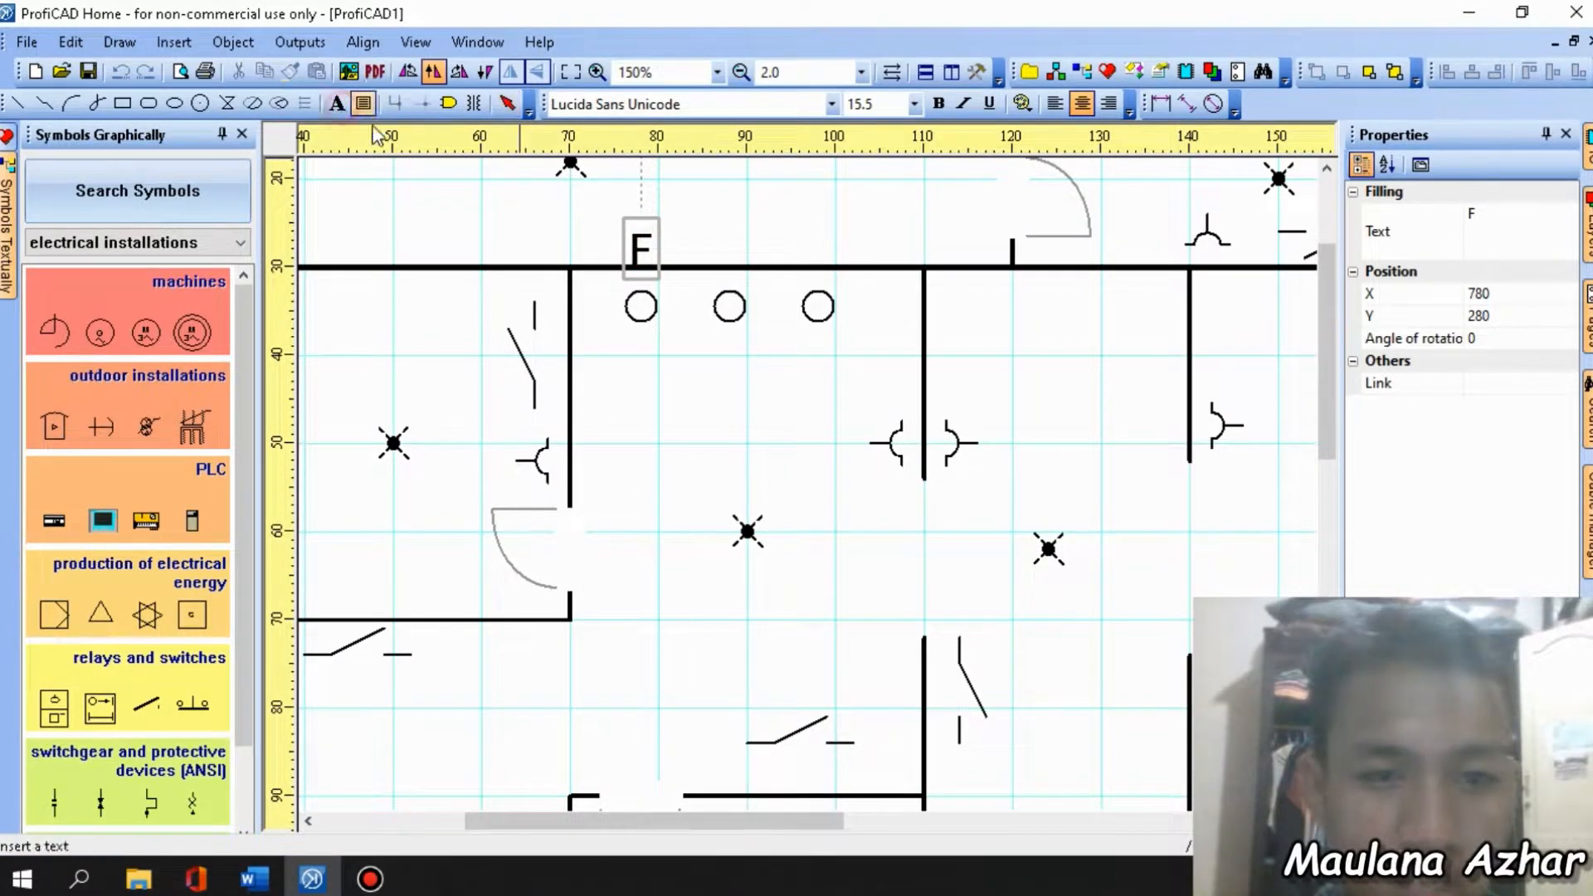
{"action": "left_click", "coordinate": [336, 103]}
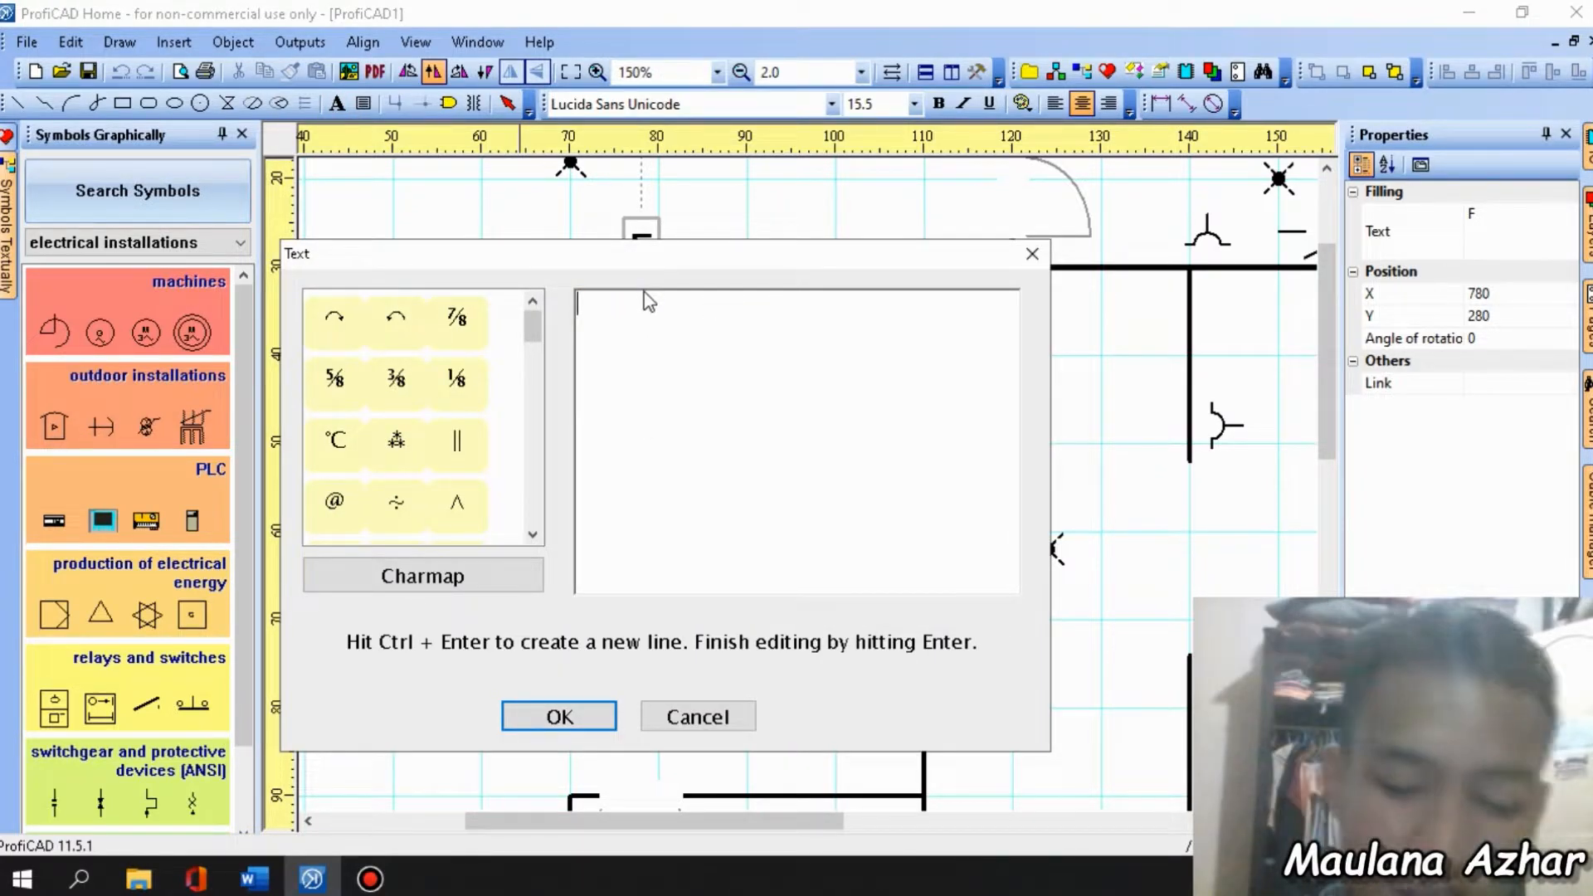
{"action": "key", "text": "Return"}
{"action": "key", "text": "Escape"}
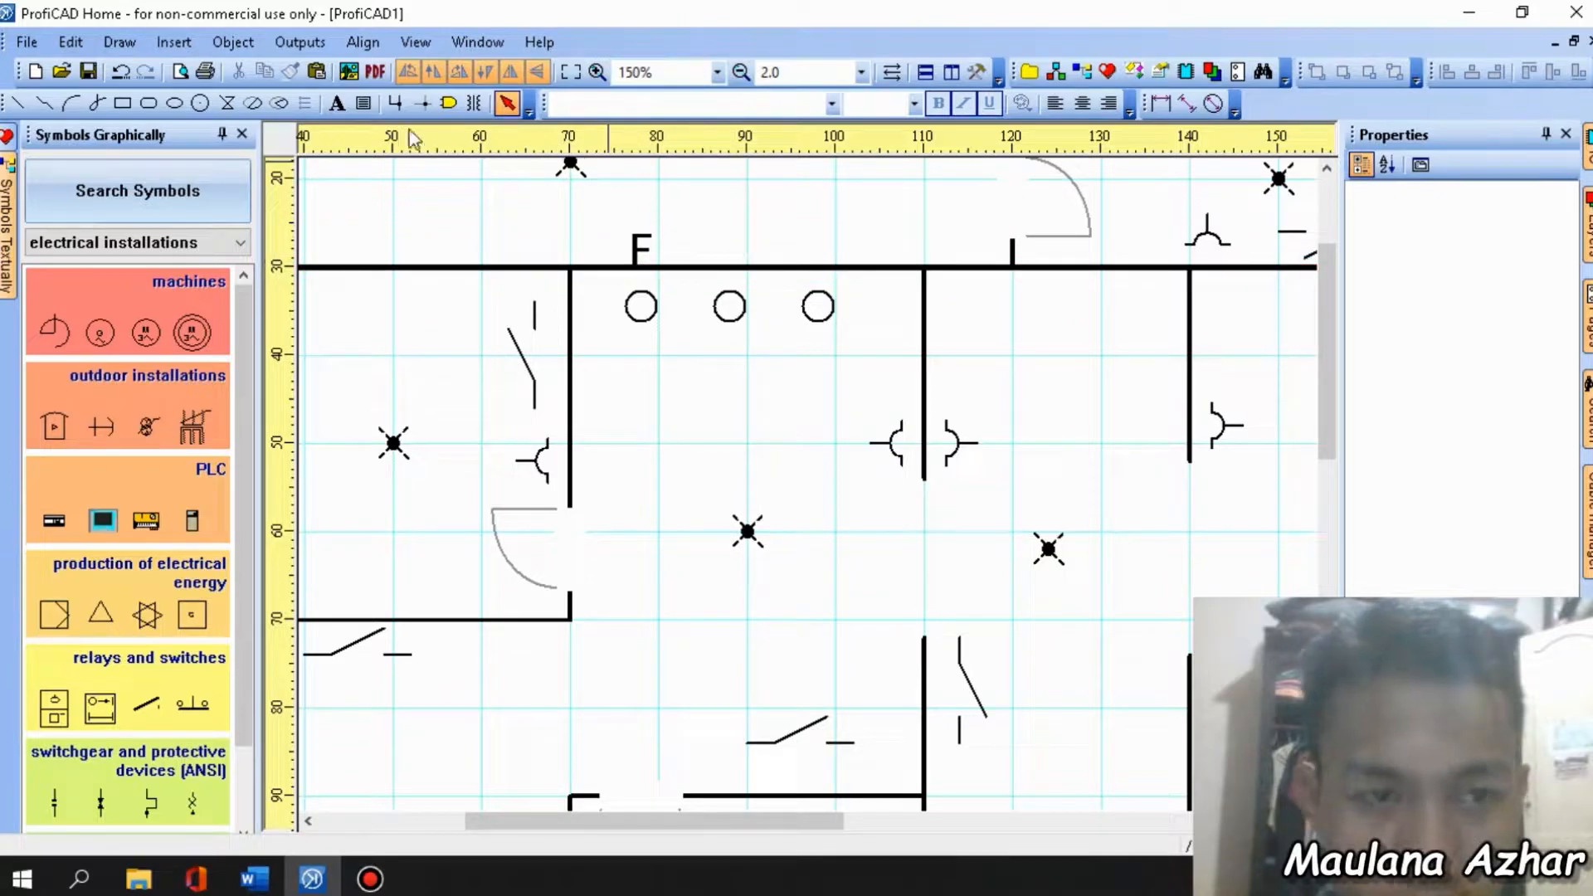
Insert the text "N" above the second circle, at X 880, Y 280.
{"action": "left_click", "coordinate": [337, 103]}
{"action": "left_click", "coordinate": [630, 322]}
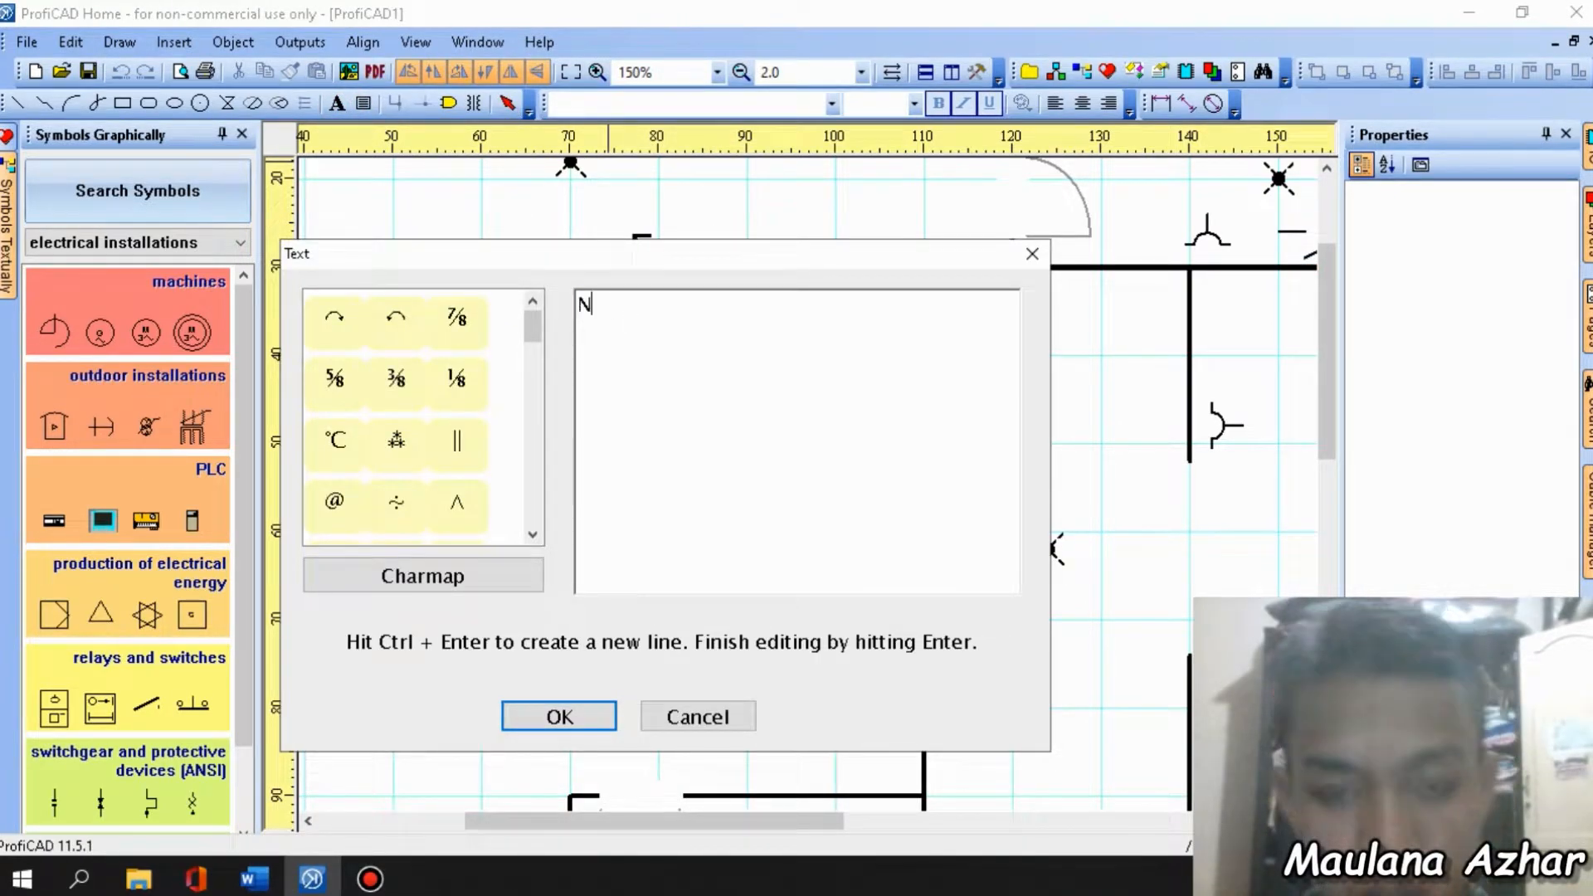
{"action": "type", "text": "N"}
{"action": "key", "text": "Return"}
{"action": "left_click", "coordinate": [730, 231]}
{"action": "key", "text": "Down"}
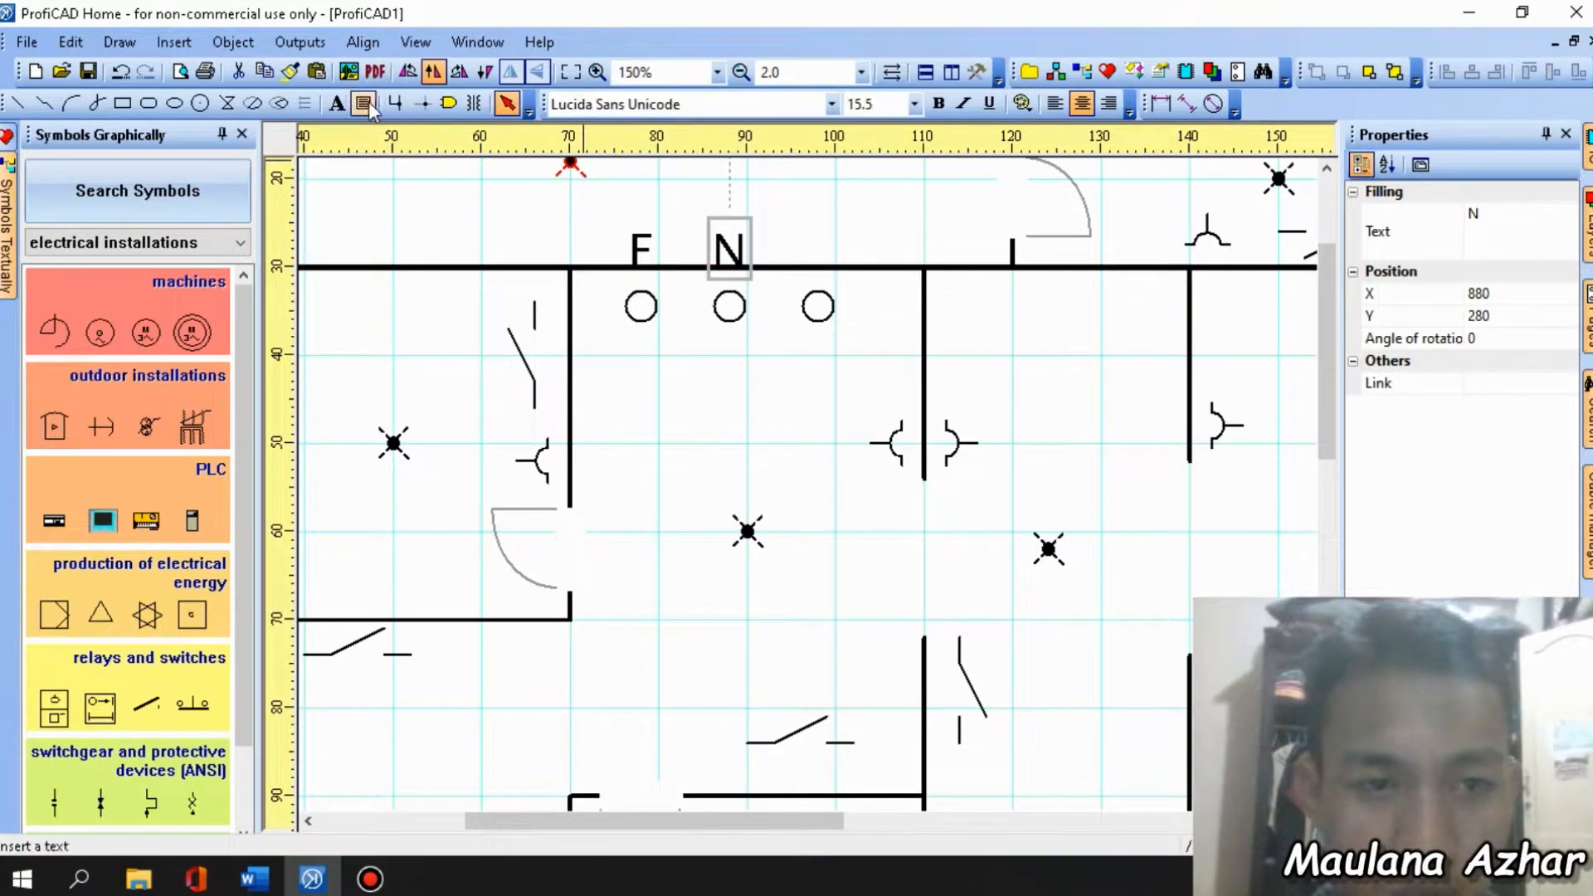
Insert the text "G" above the third circle, at X 980, Y 280.
{"action": "left_click", "coordinate": [336, 103]}
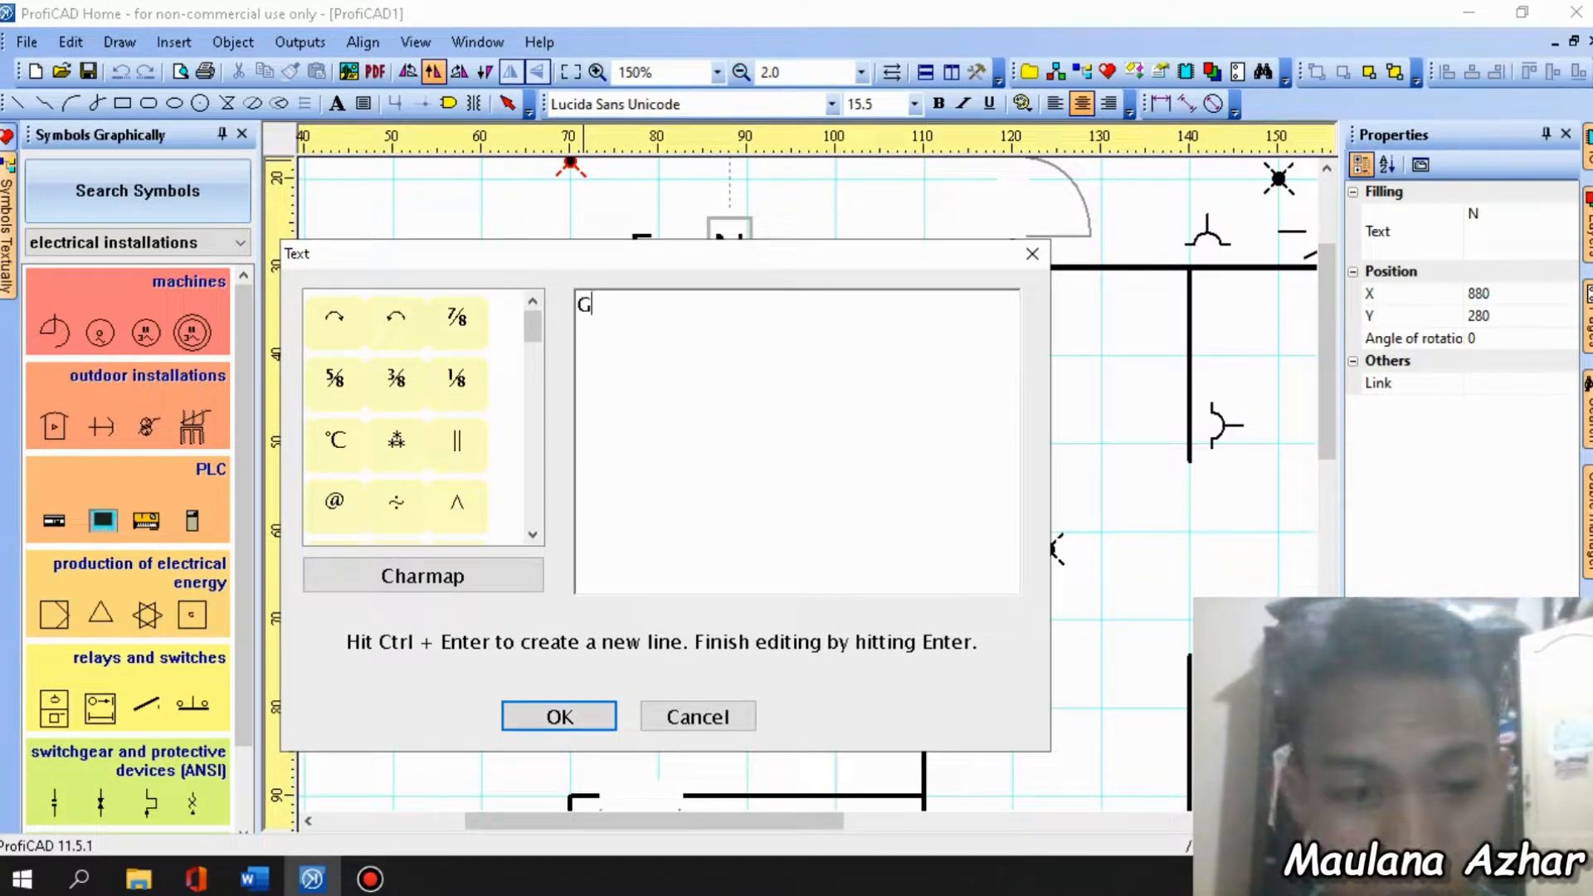
{"action": "left_click", "coordinate": [612, 719]}
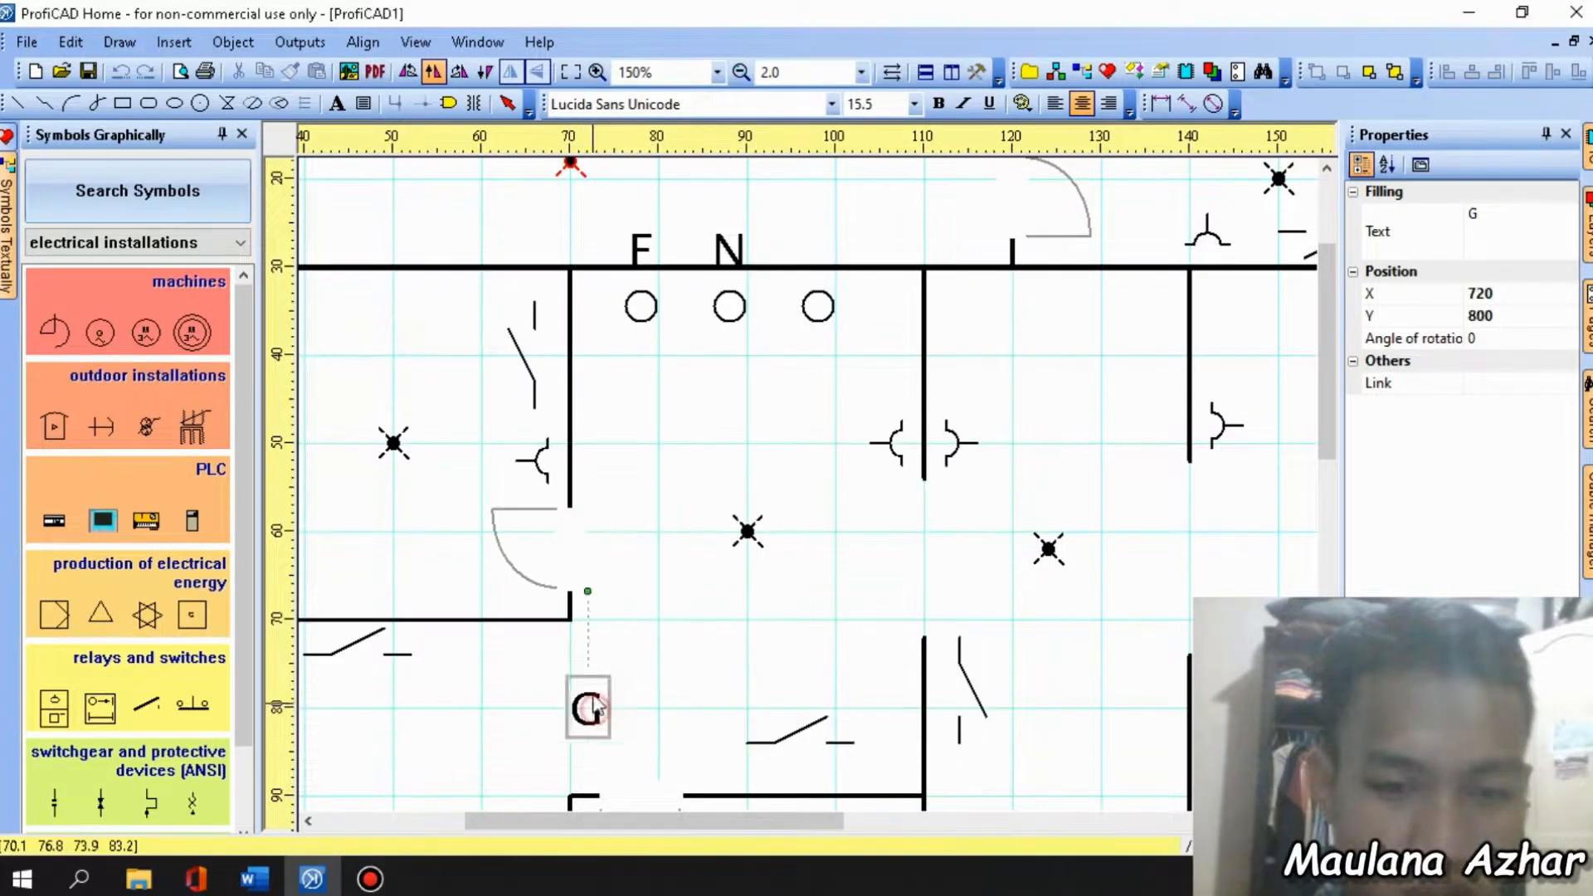
{"action": "left_click", "coordinate": [826, 260]}
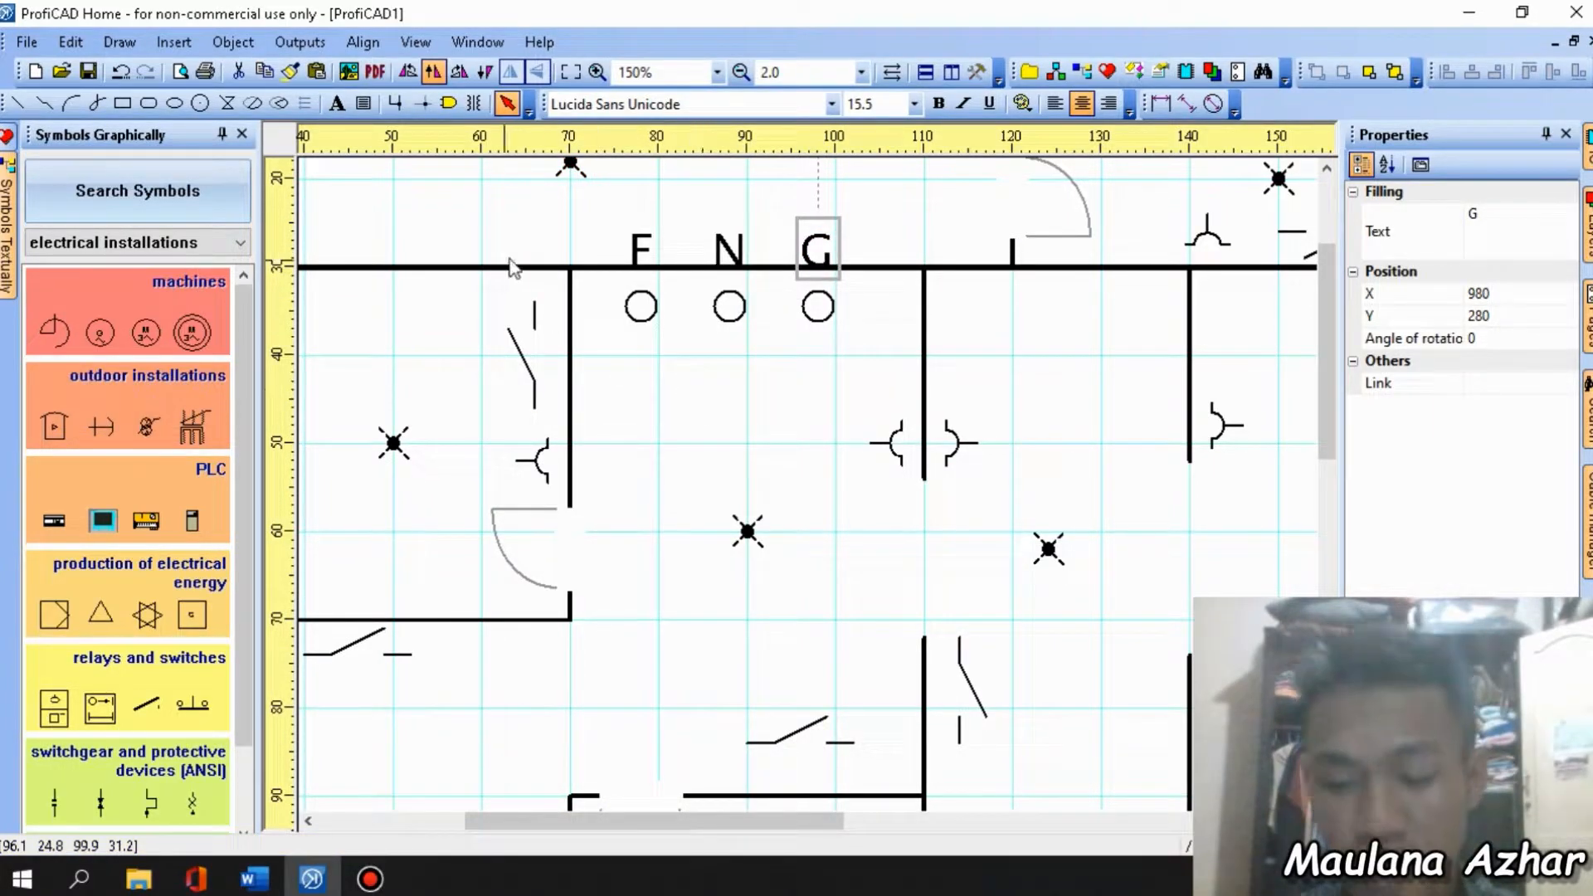
Browse the electrical installations, house electrical, electronics and others symbol libraries for a circuit breaker symbol.
{"action": "scroll", "coordinate": [729, 383], "scroll_direction": "up", "scroll_amount": 1}
{"action": "scroll", "coordinate": [729, 382], "scroll_direction": "down", "scroll_amount": 3}
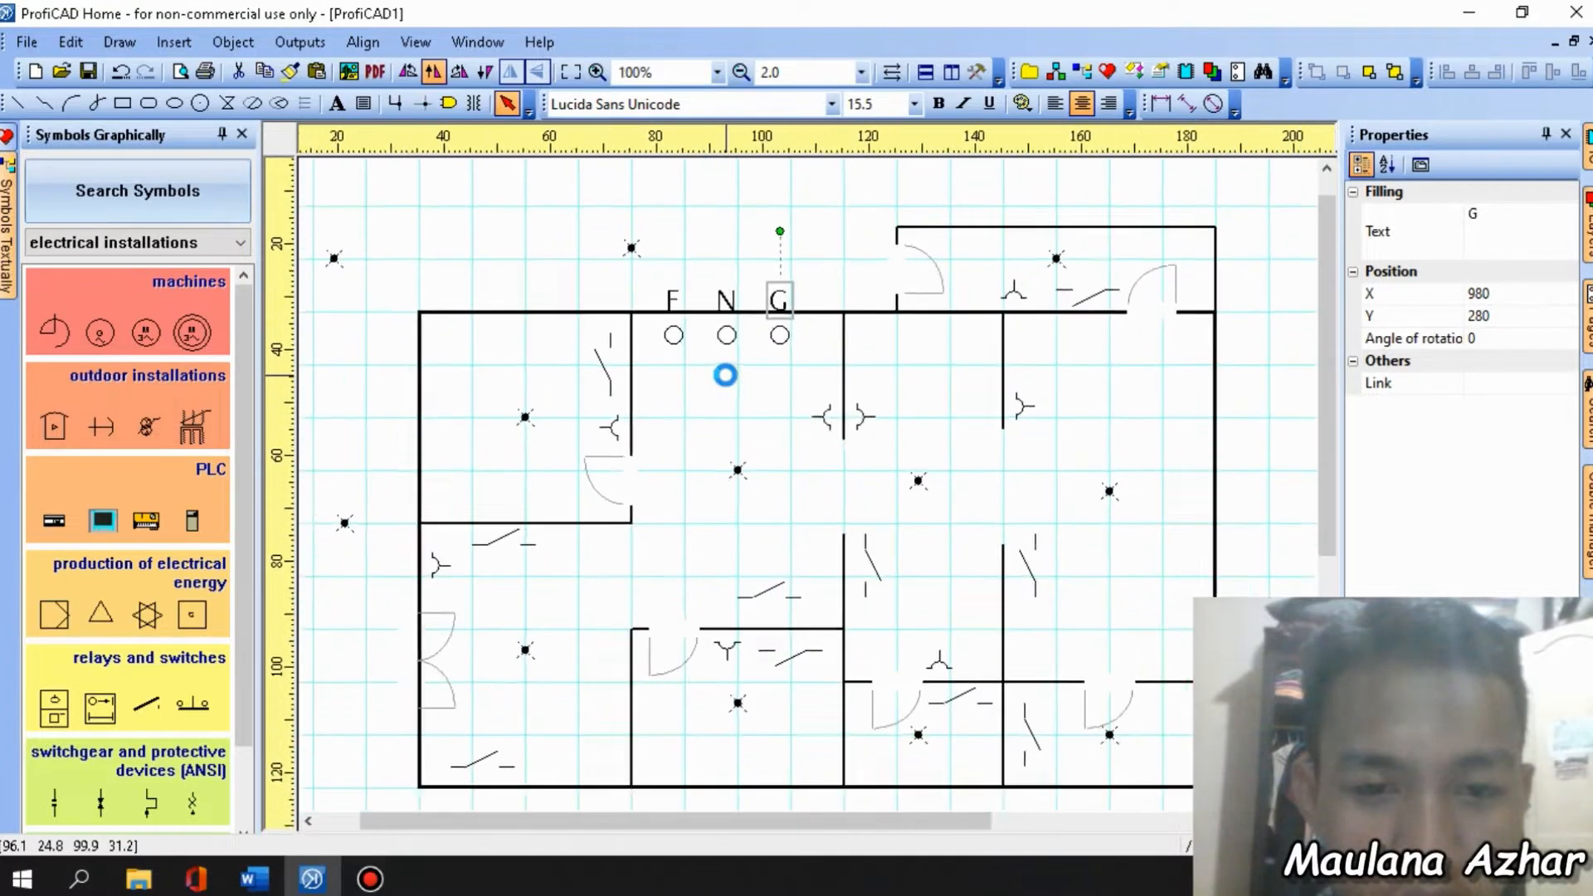
{"action": "scroll", "coordinate": [727, 393], "scroll_direction": "up", "scroll_amount": 1}
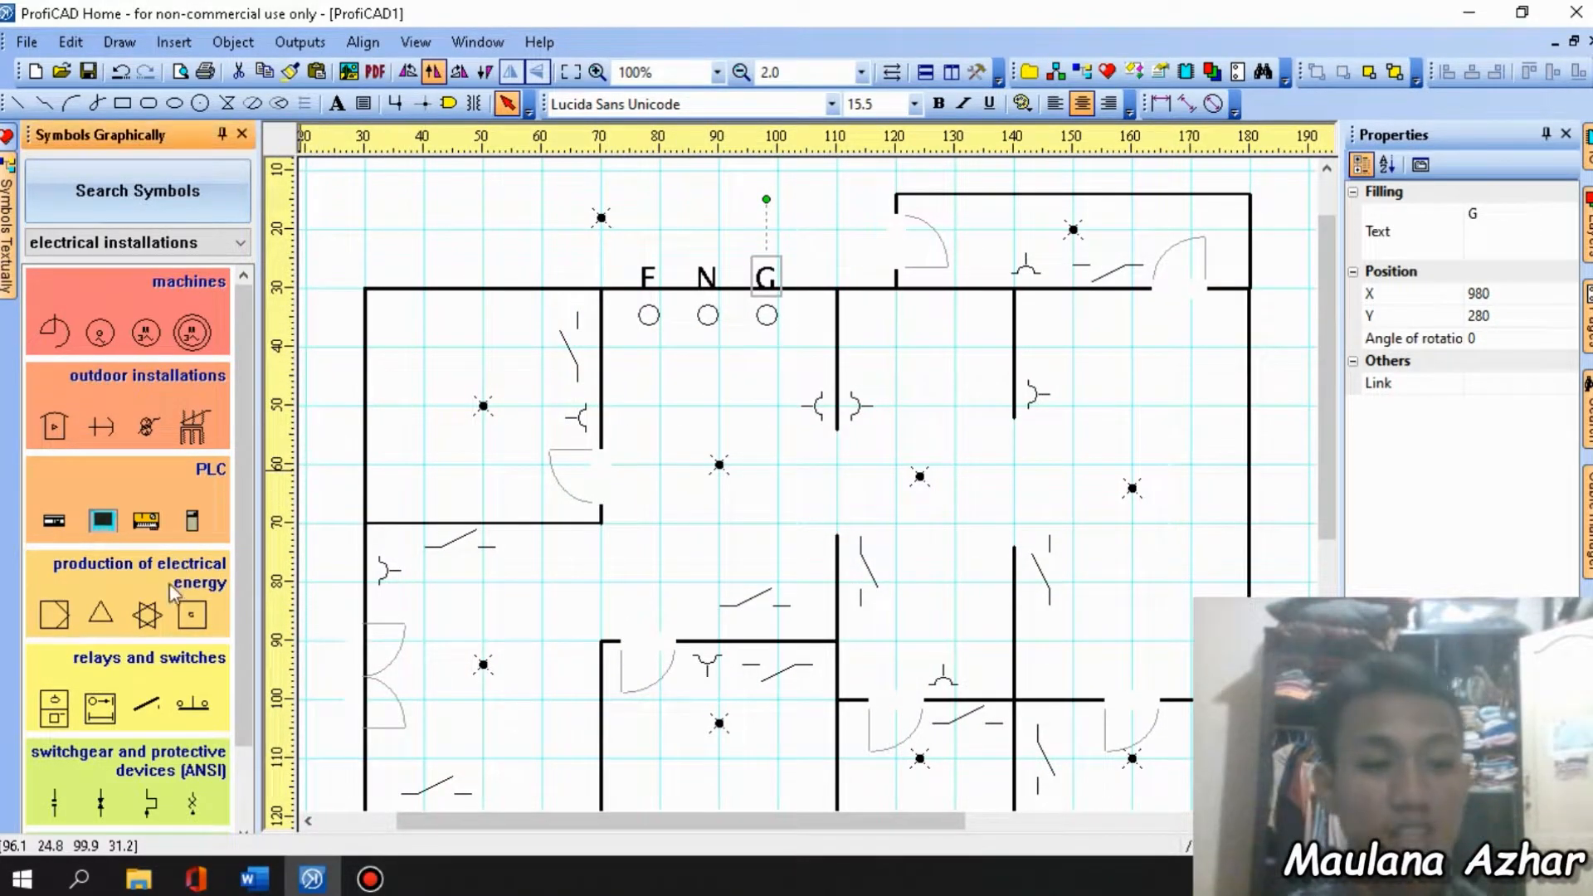
{"action": "scroll", "coordinate": [170, 555], "scroll_direction": "down", "scroll_amount": 2}
{"action": "left_click", "coordinate": [137, 761]}
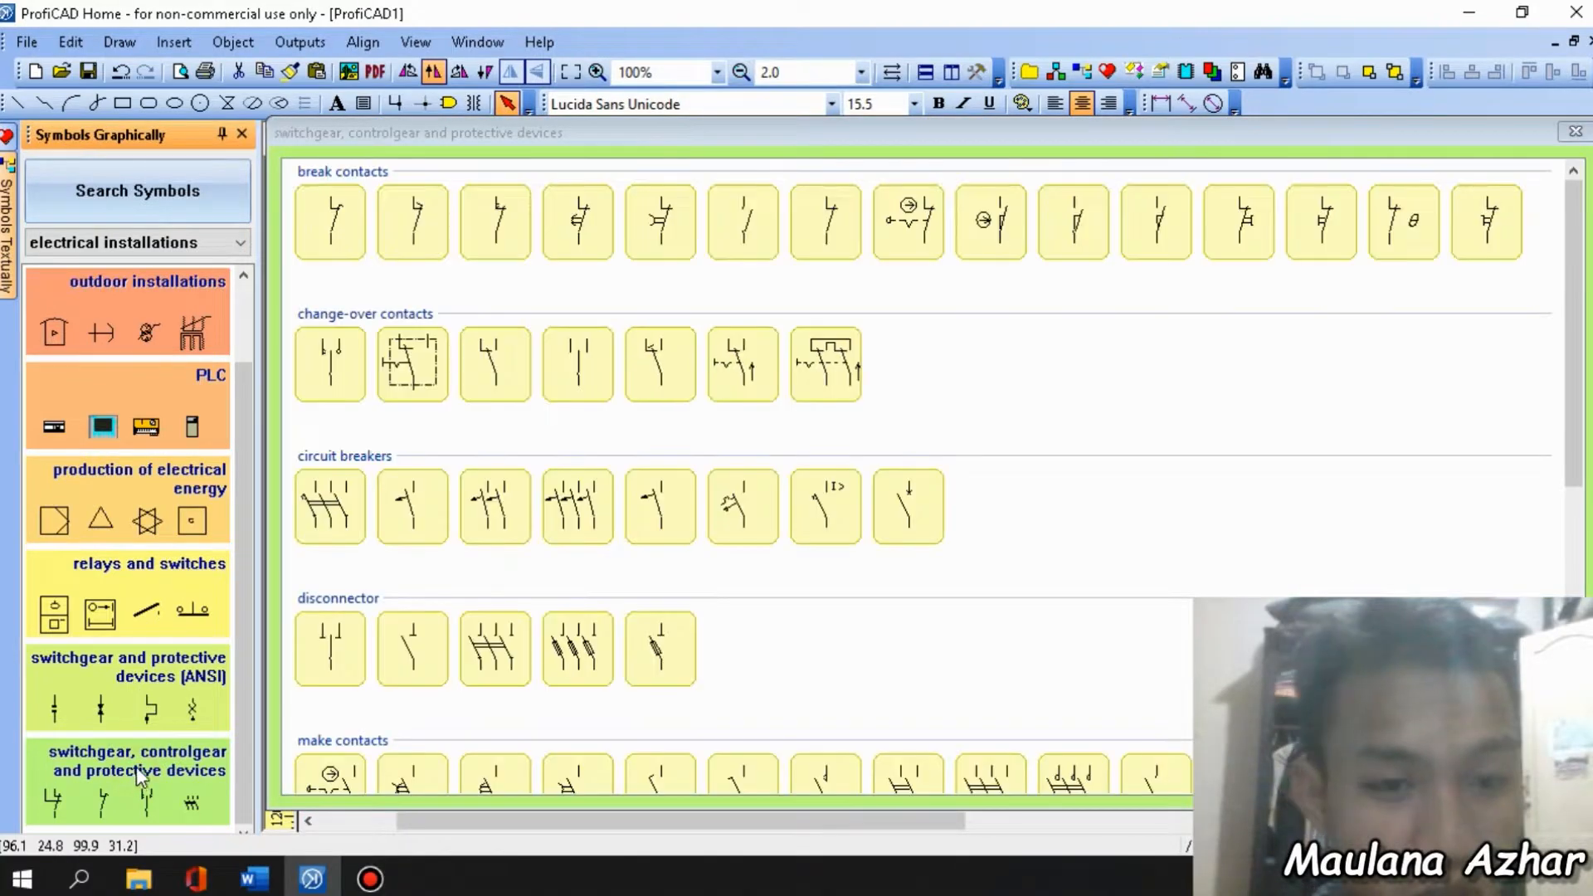
{"action": "scroll", "coordinate": [471, 739], "scroll_direction": "down", "scroll_amount": 4}
{"action": "scroll", "coordinate": [470, 738], "scroll_direction": "down", "scroll_amount": 3}
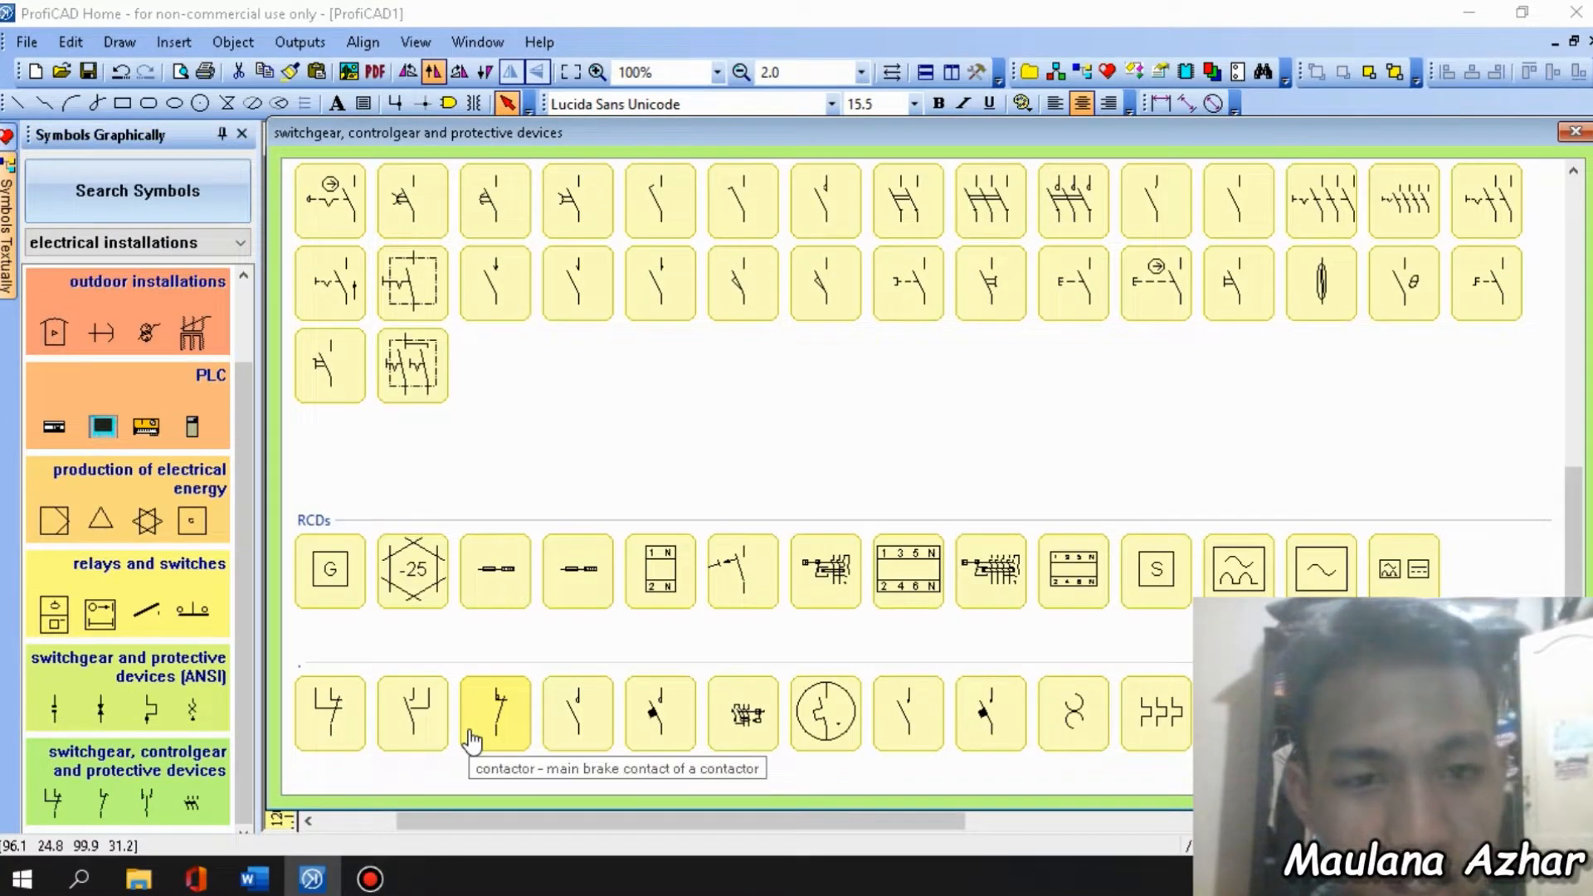
{"action": "left_click", "coordinate": [128, 668]}
{"action": "left_click", "coordinate": [142, 244]}
{"action": "left_click", "coordinate": [148, 324]}
{"action": "scroll", "coordinate": [162, 588], "scroll_direction": "down", "scroll_amount": 3}
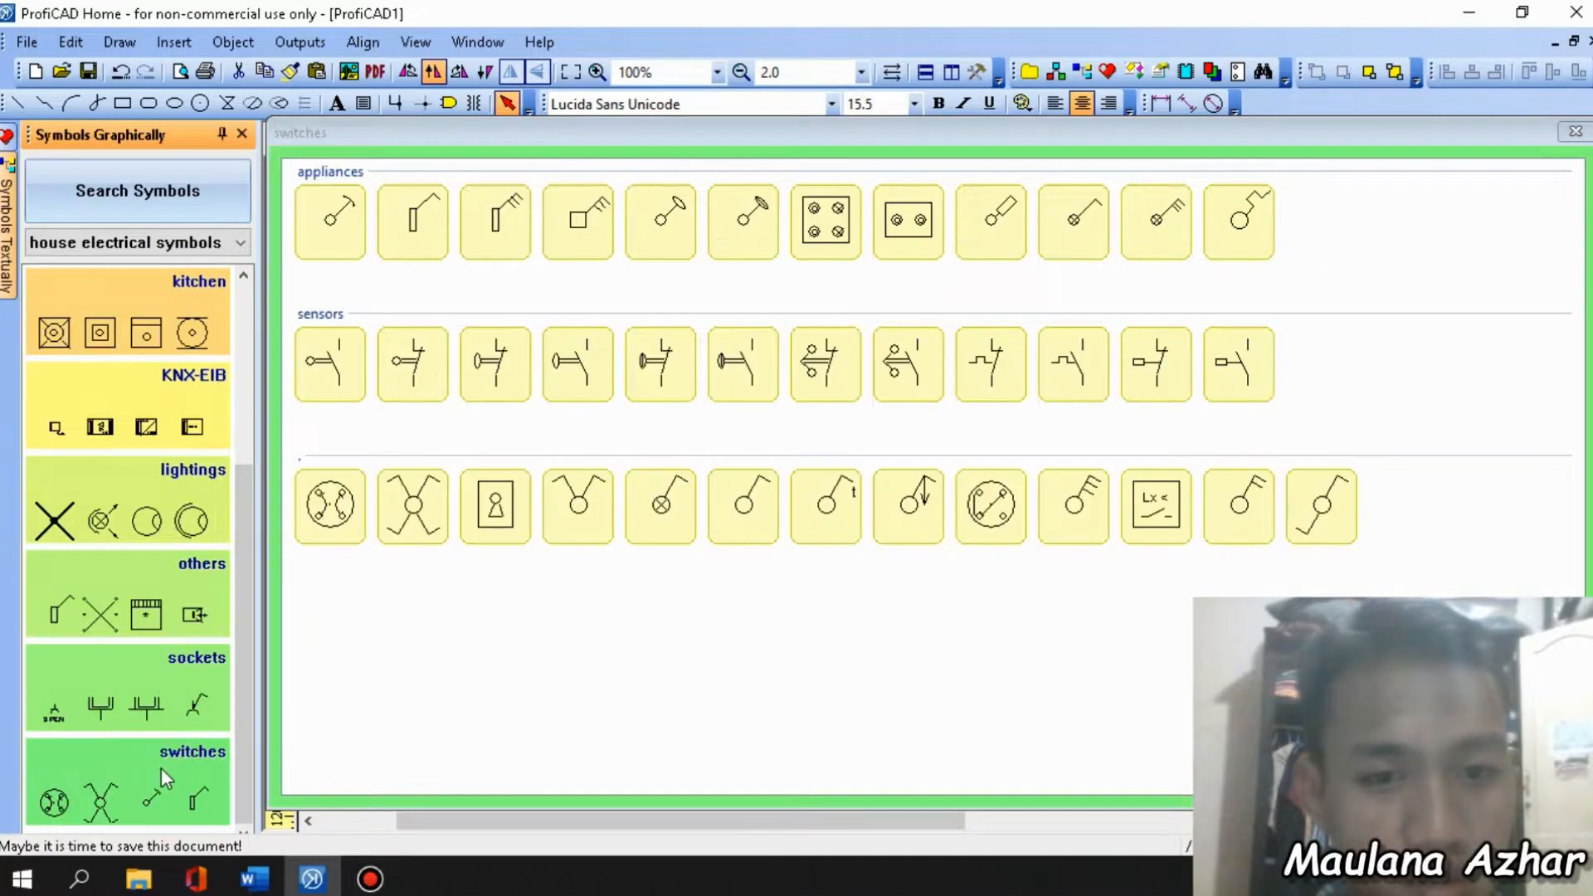
{"action": "left_click", "coordinate": [131, 243]}
{"action": "left_click", "coordinate": [131, 342]}
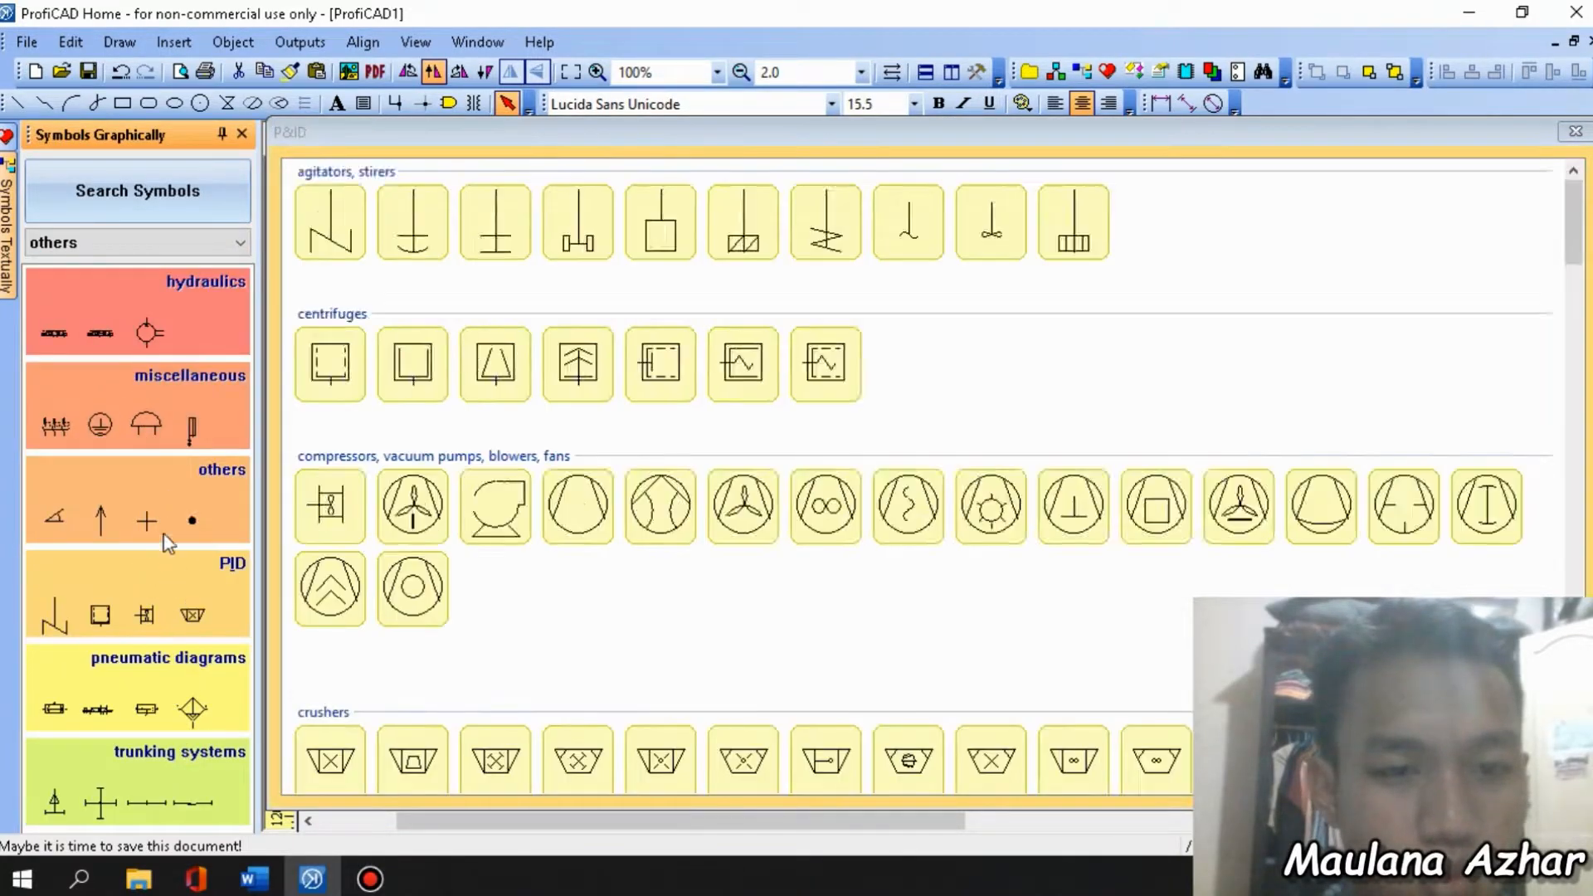
{"action": "left_click", "coordinate": [164, 243]}
{"action": "left_click", "coordinate": [167, 287]}
{"action": "scroll", "coordinate": [172, 581], "scroll_direction": "down", "scroll_amount": 2}
{"action": "scroll", "coordinate": [498, 725], "scroll_direction": "down", "scroll_amount": 1}
{"action": "left_click", "coordinate": [137, 242]}
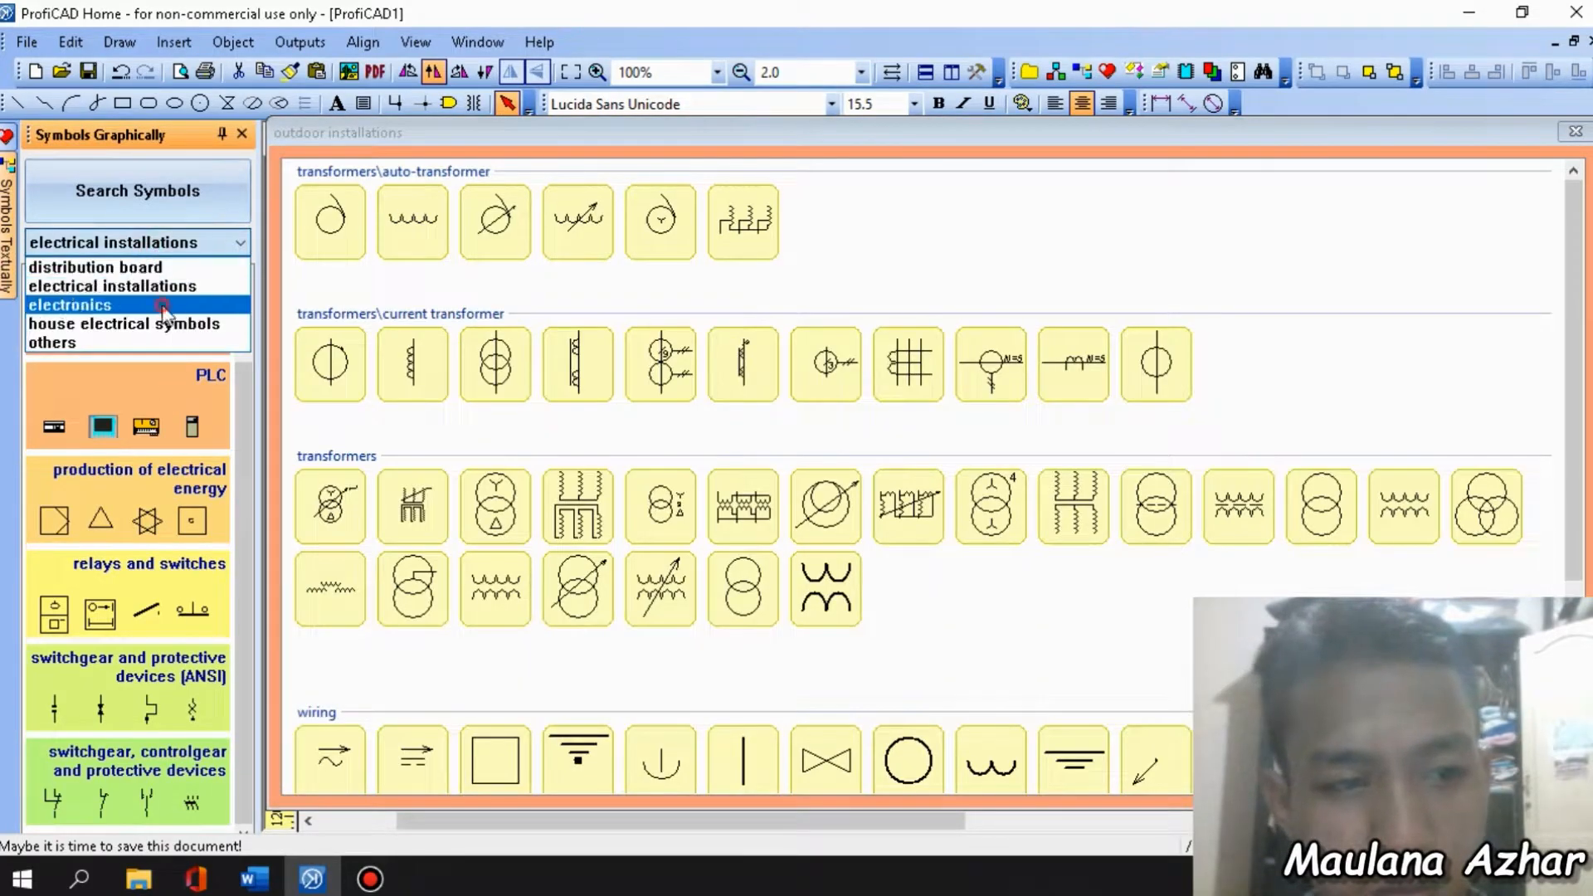
{"action": "left_click", "coordinate": [132, 306]}
{"action": "scroll", "coordinate": [176, 737], "scroll_direction": "down", "scroll_amount": 3}
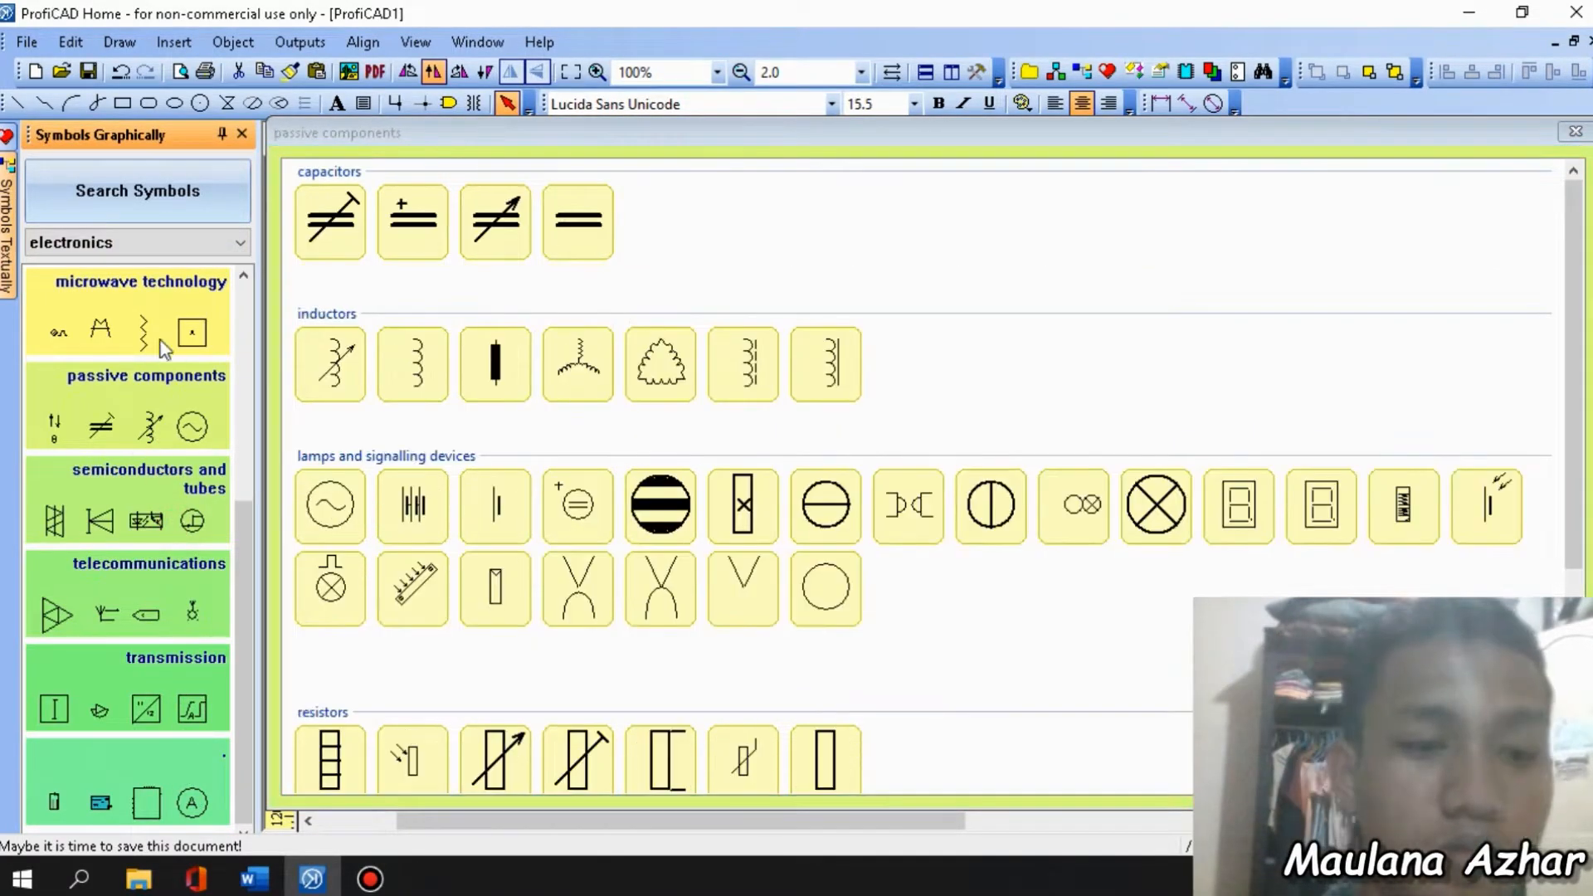
{"action": "left_click", "coordinate": [137, 242]}
{"action": "left_click", "coordinate": [164, 362]}
{"action": "scroll", "coordinate": [198, 770], "scroll_direction": "down", "scroll_amount": 2}
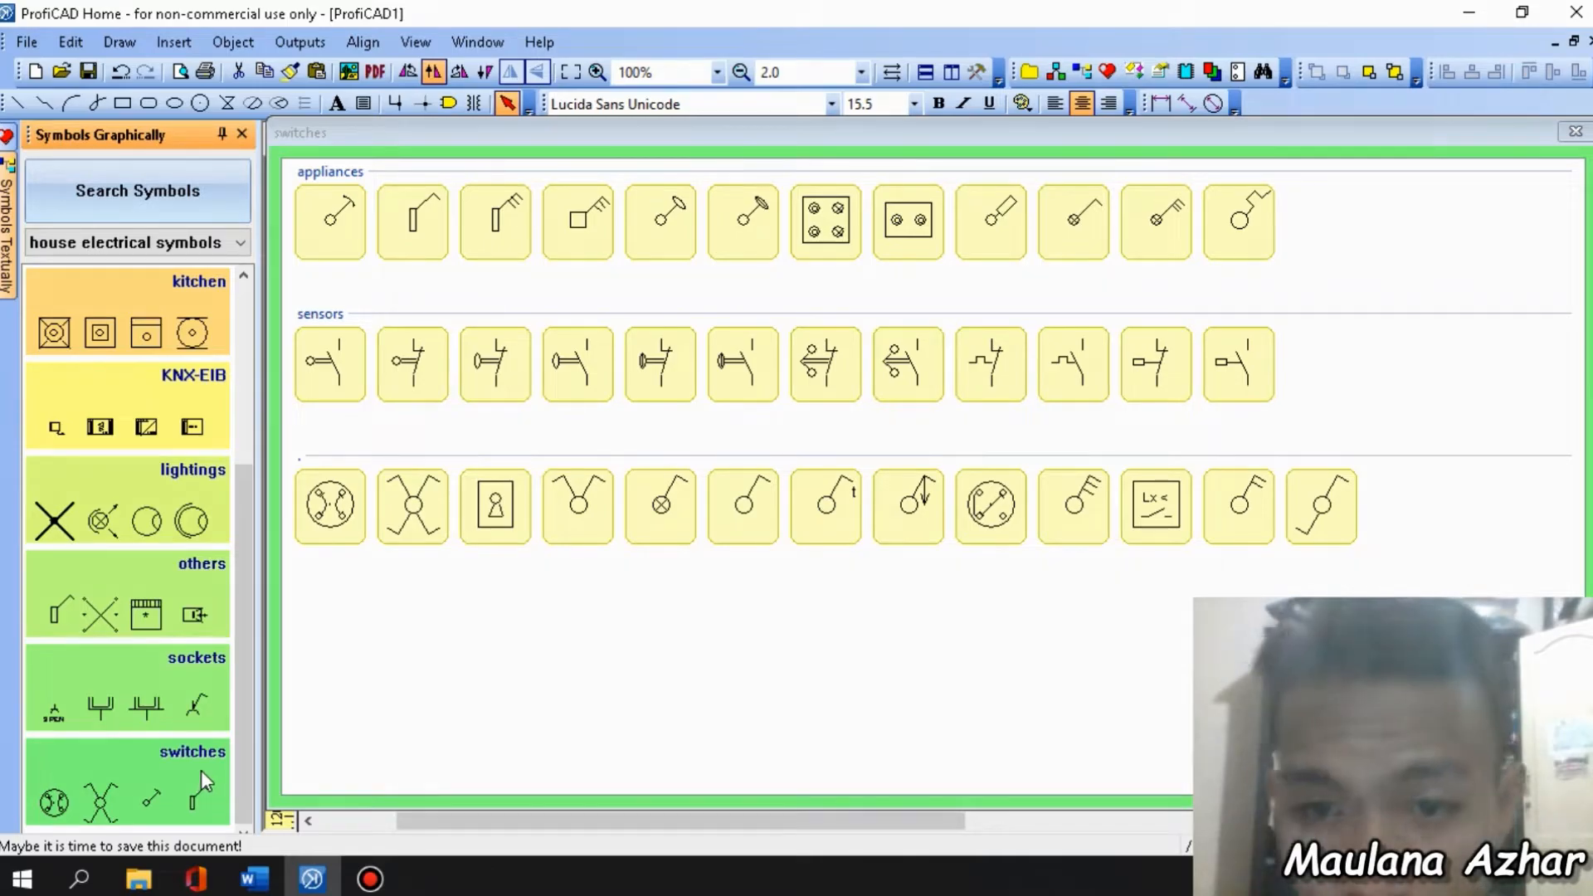
{"action": "mouse_move", "coordinate": [161, 438]}
{"action": "scroll", "coordinate": [162, 438], "scroll_direction": "up", "scroll_amount": 3}
{"action": "left_click", "coordinate": [137, 242]}
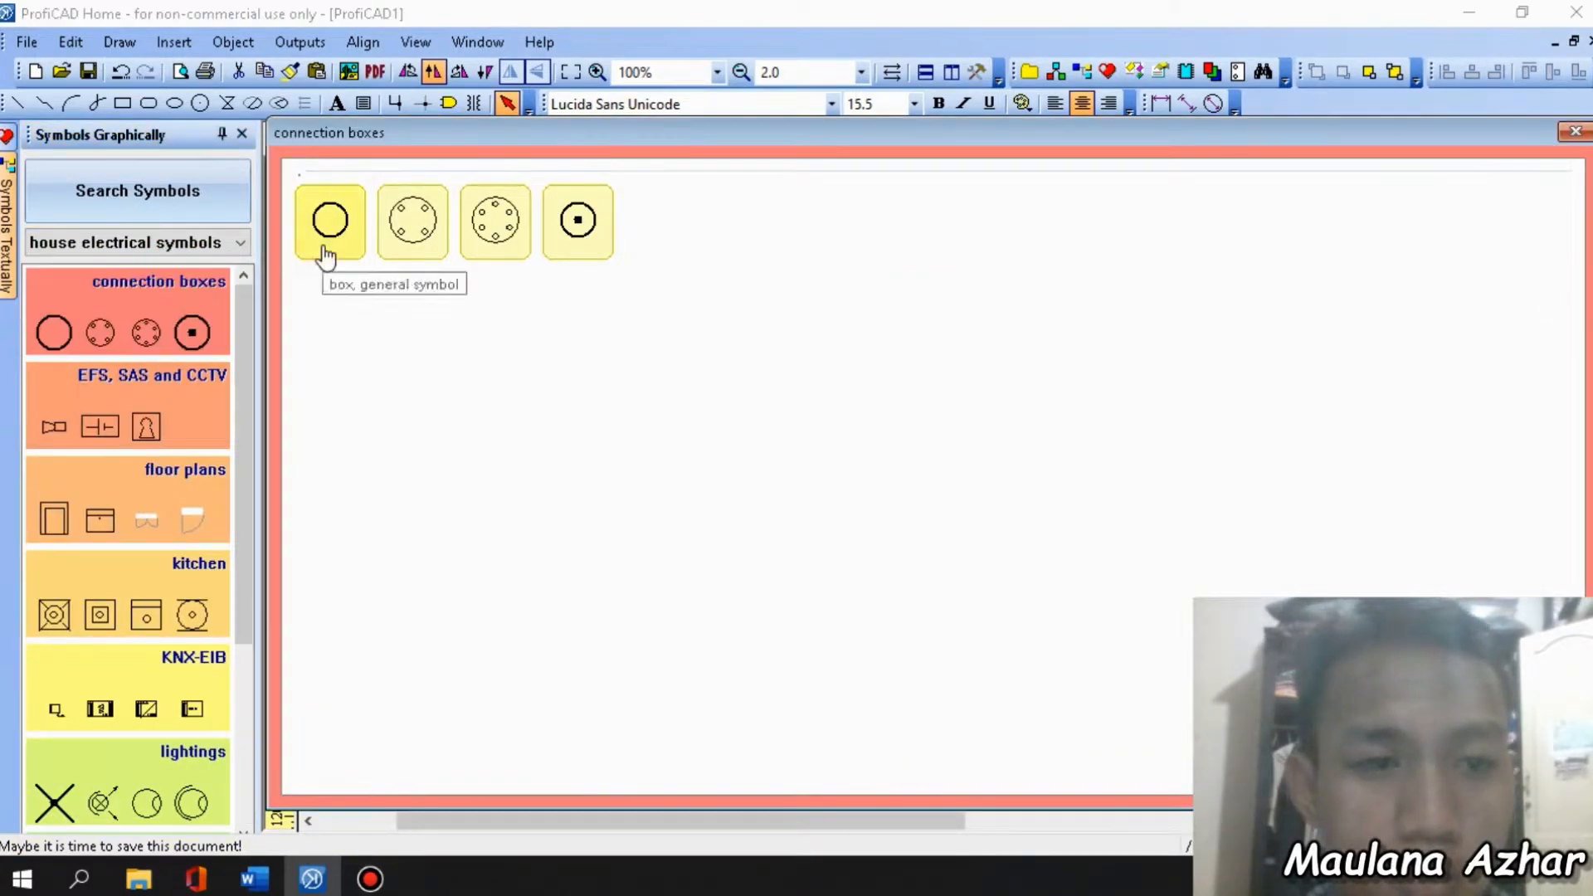
{"action": "left_click", "coordinate": [137, 243]}
{"action": "left_click", "coordinate": [133, 306]}
{"action": "scroll", "coordinate": [139, 409], "scroll_direction": "down", "scroll_amount": 3}
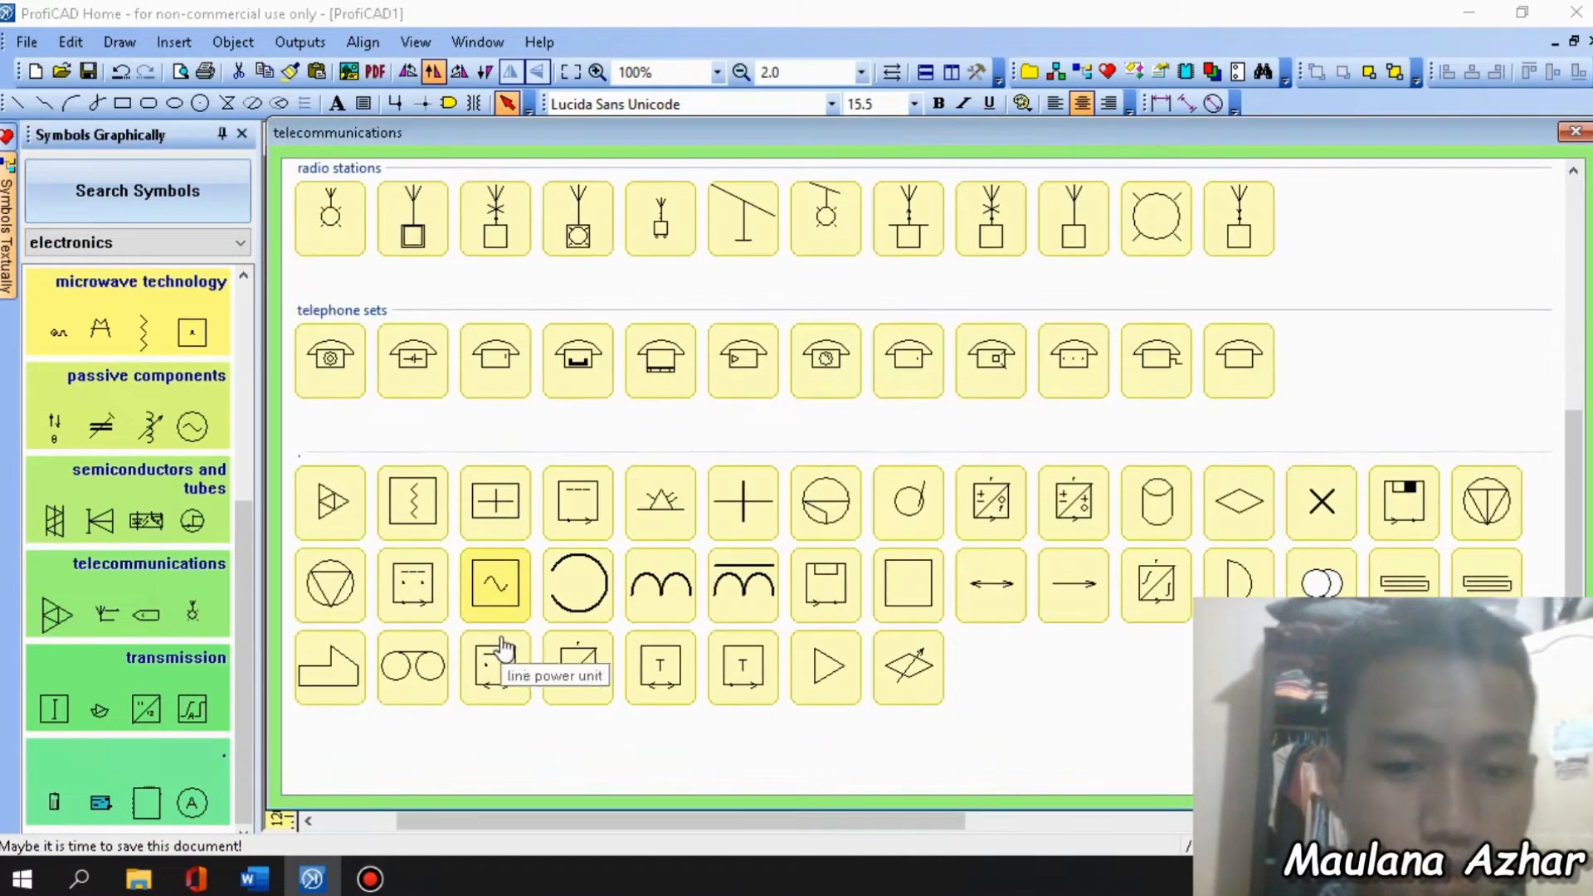
{"action": "mouse_move", "coordinate": [149, 407]}
{"action": "scroll", "coordinate": [166, 423], "scroll_direction": "up", "scroll_amount": 3}
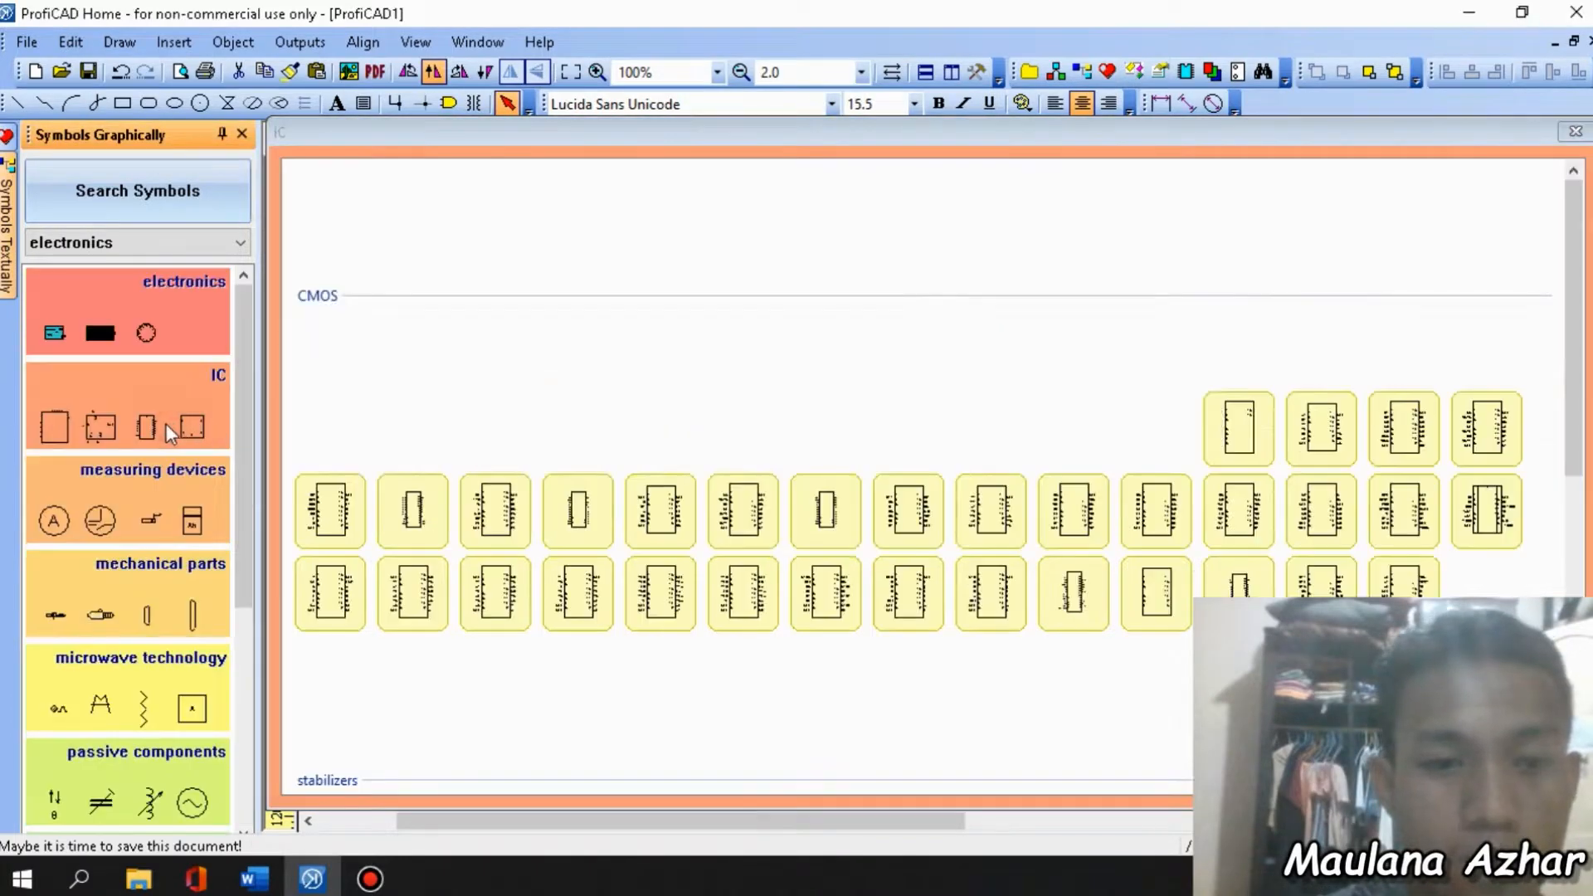
{"action": "left_click", "coordinate": [137, 243]}
{"action": "left_click", "coordinate": [136, 283]}
{"action": "scroll", "coordinate": [169, 657], "scroll_direction": "down", "scroll_amount": 1}
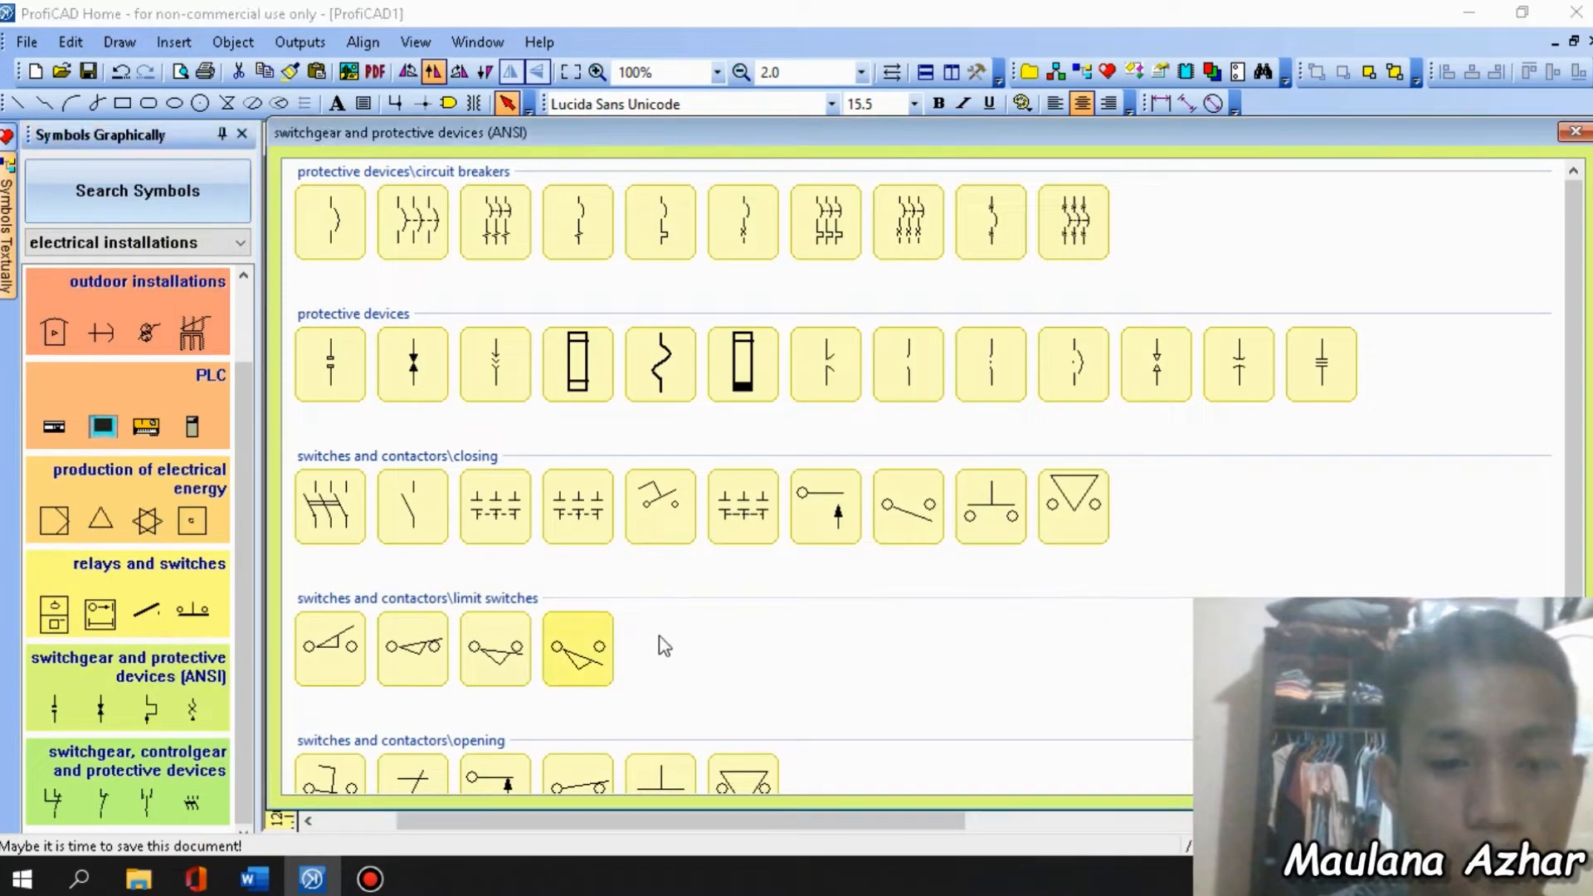
{"action": "scroll", "coordinate": [709, 685], "scroll_direction": "down", "scroll_amount": 1}
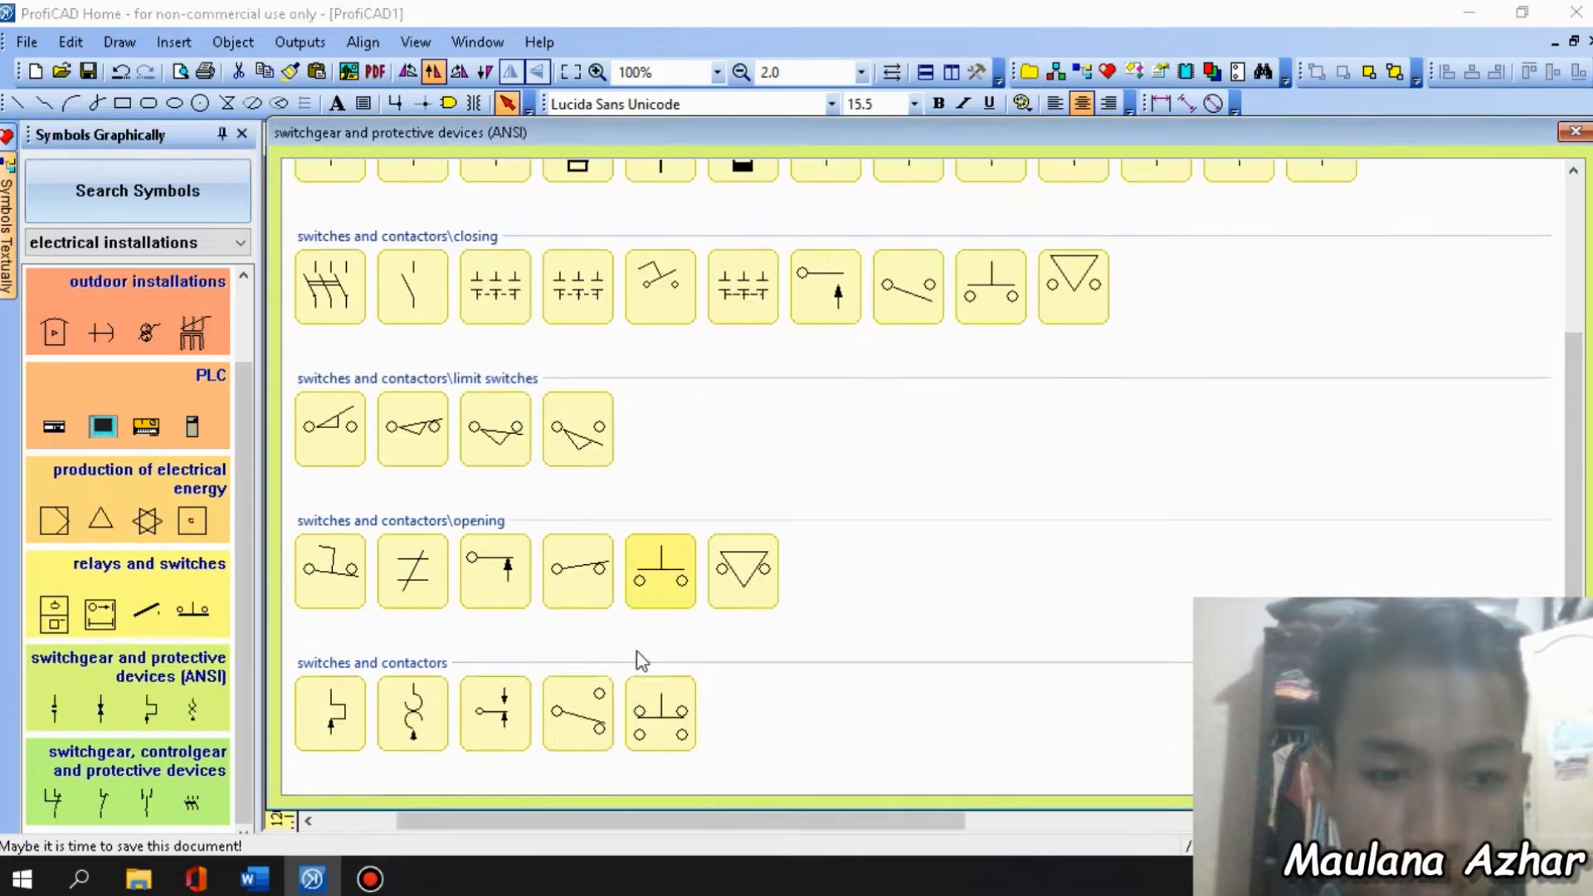
Place a circuit breaker symbol rotated 180° below the "F" circle at X 780, Y 500, and discard the extra copy in the upper-left room.
{"action": "mouse_move", "coordinate": [161, 780]}
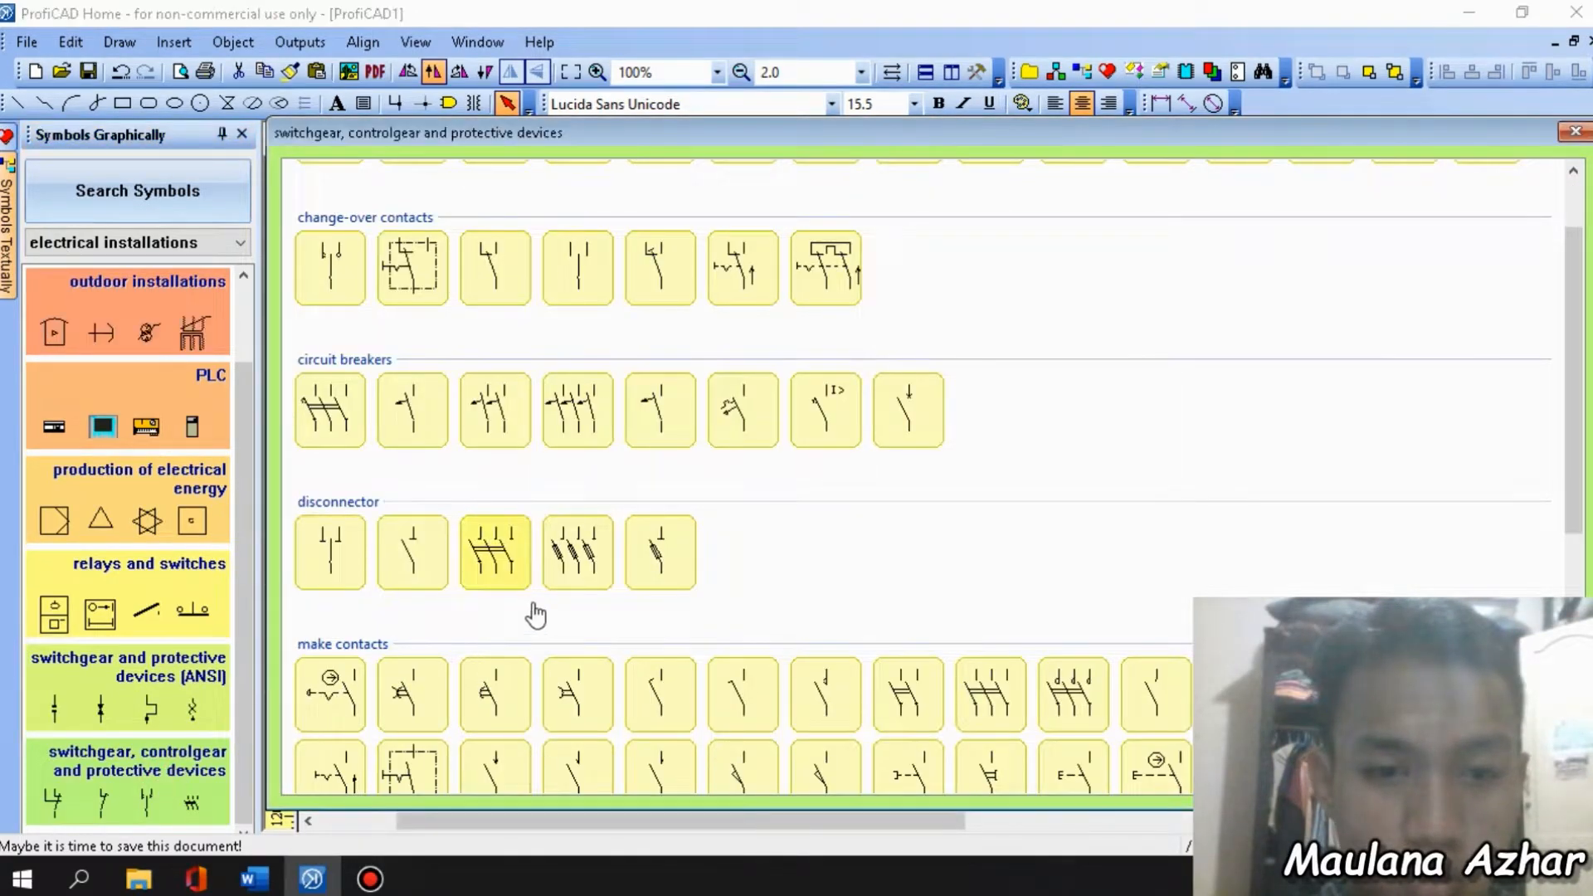
{"action": "left_click", "coordinate": [728, 421]}
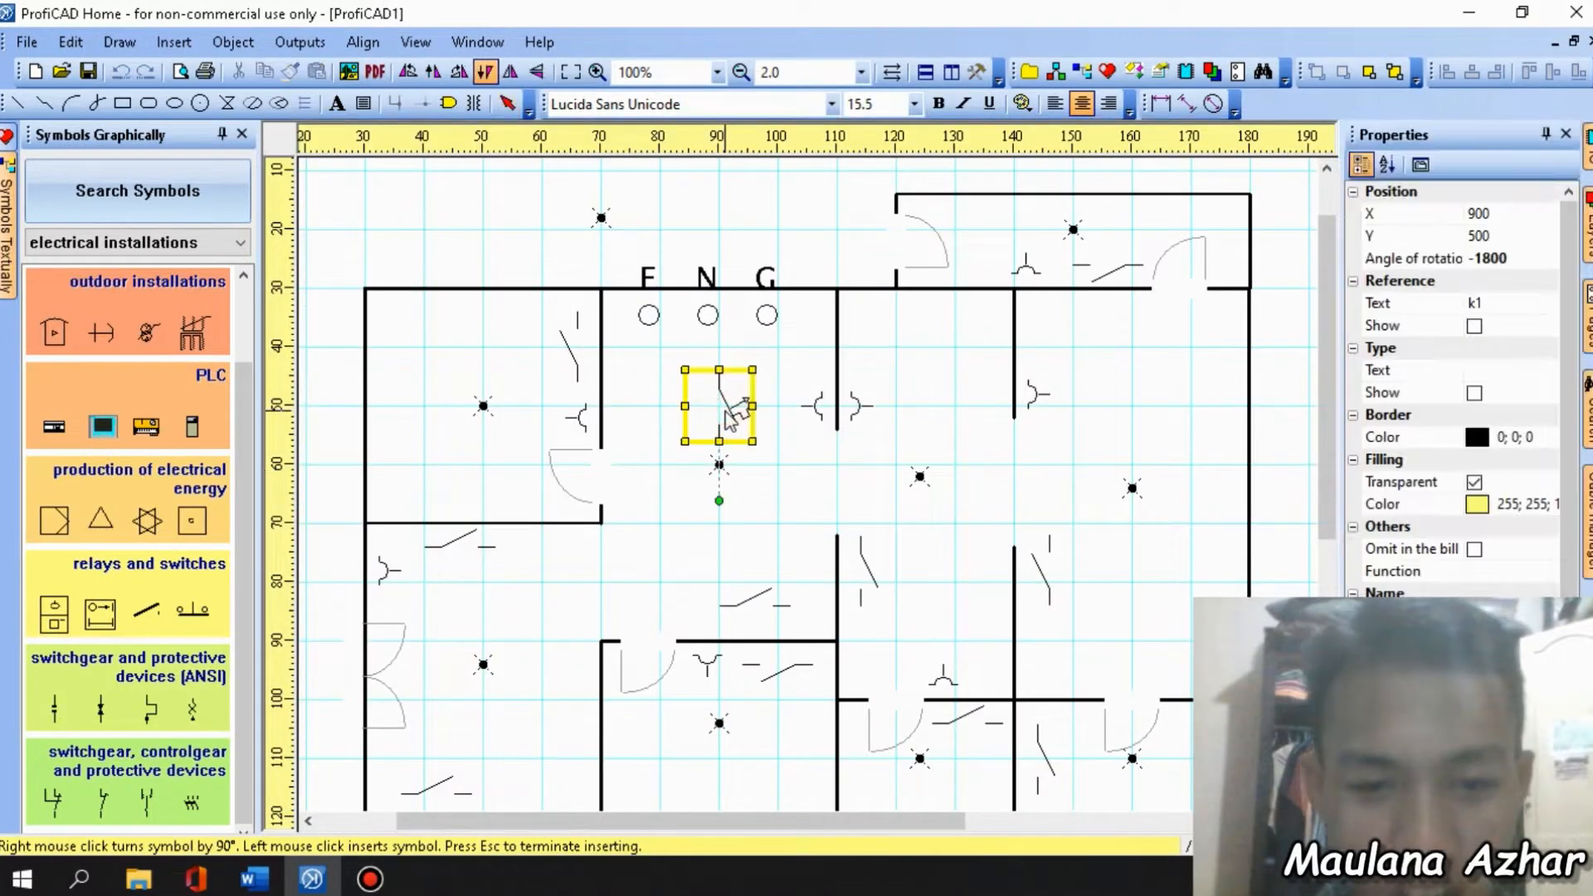
{"action": "left_click", "coordinate": [674, 431]}
{"action": "left_click_drag", "start_coordinate": [660, 431], "coordinate": [654, 406]}
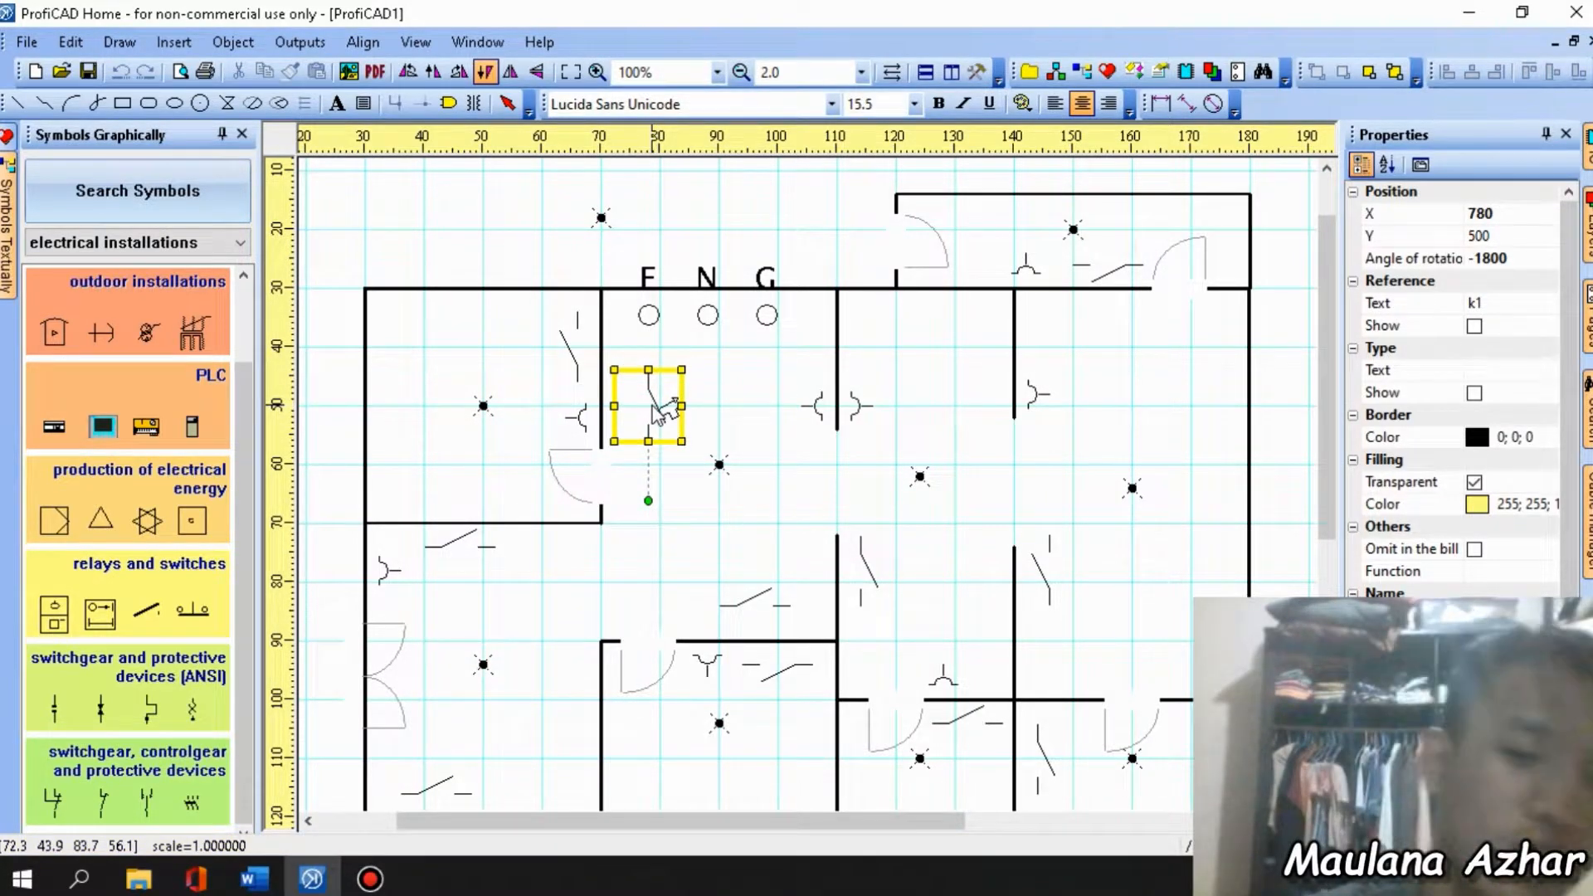
{"action": "left_click_drag", "start_coordinate": [651, 405], "coordinate": [456, 478]}
{"action": "key", "text": "Delete"}
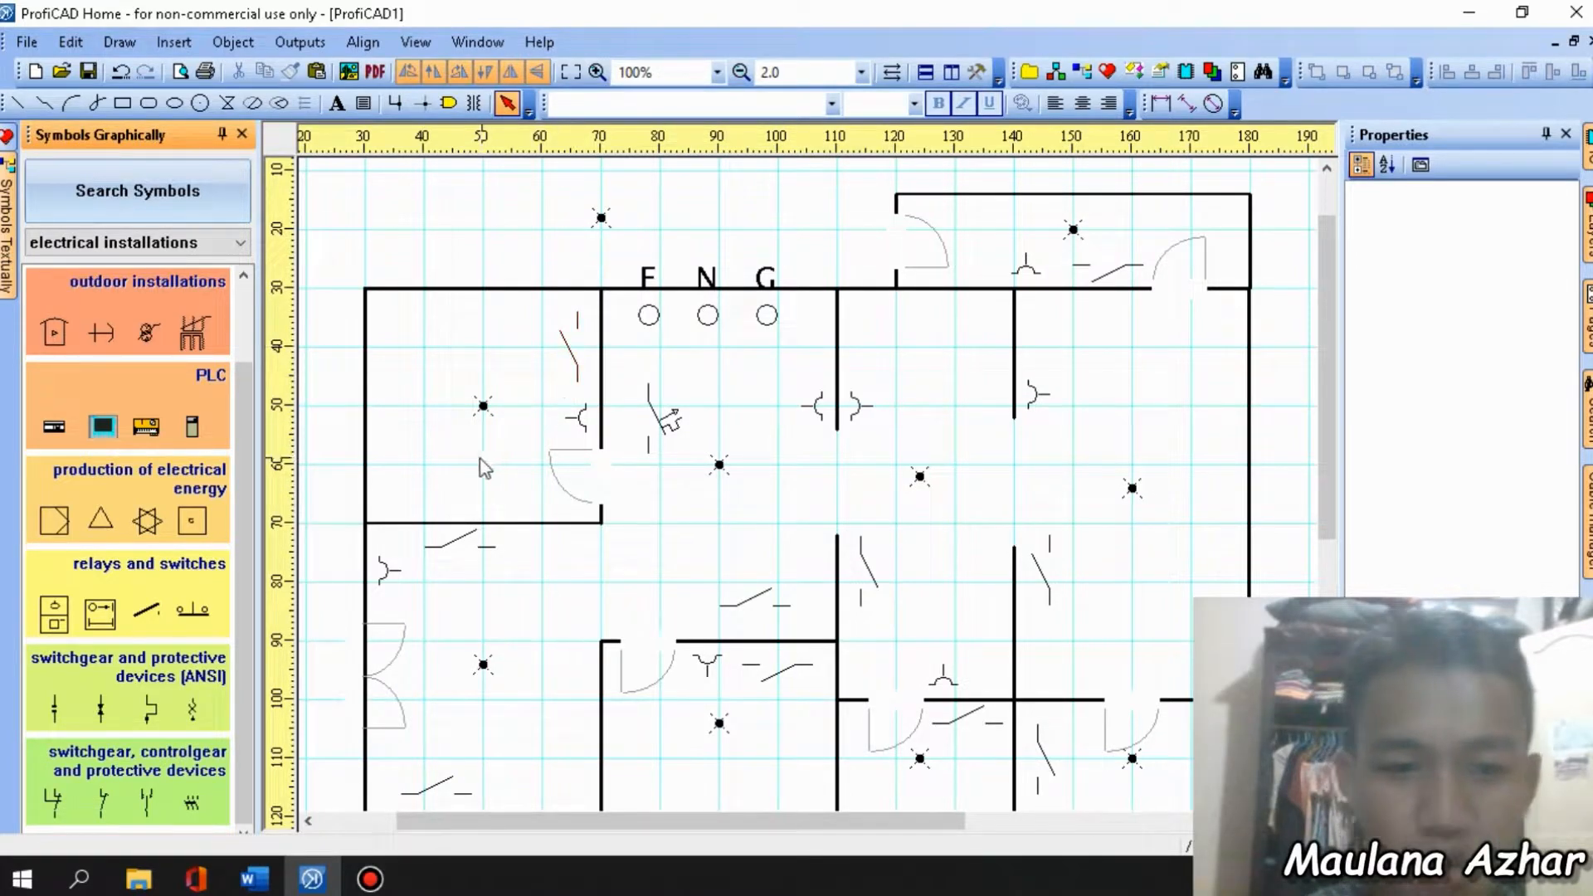
Label the upper-left room with the text "KAMAR 1" at X 440, Y 360, in font size 10.
{"action": "scroll", "coordinate": [641, 562], "scroll_direction": "down", "scroll_amount": 3}
{"action": "scroll", "coordinate": [641, 562], "scroll_direction": "up", "scroll_amount": 3}
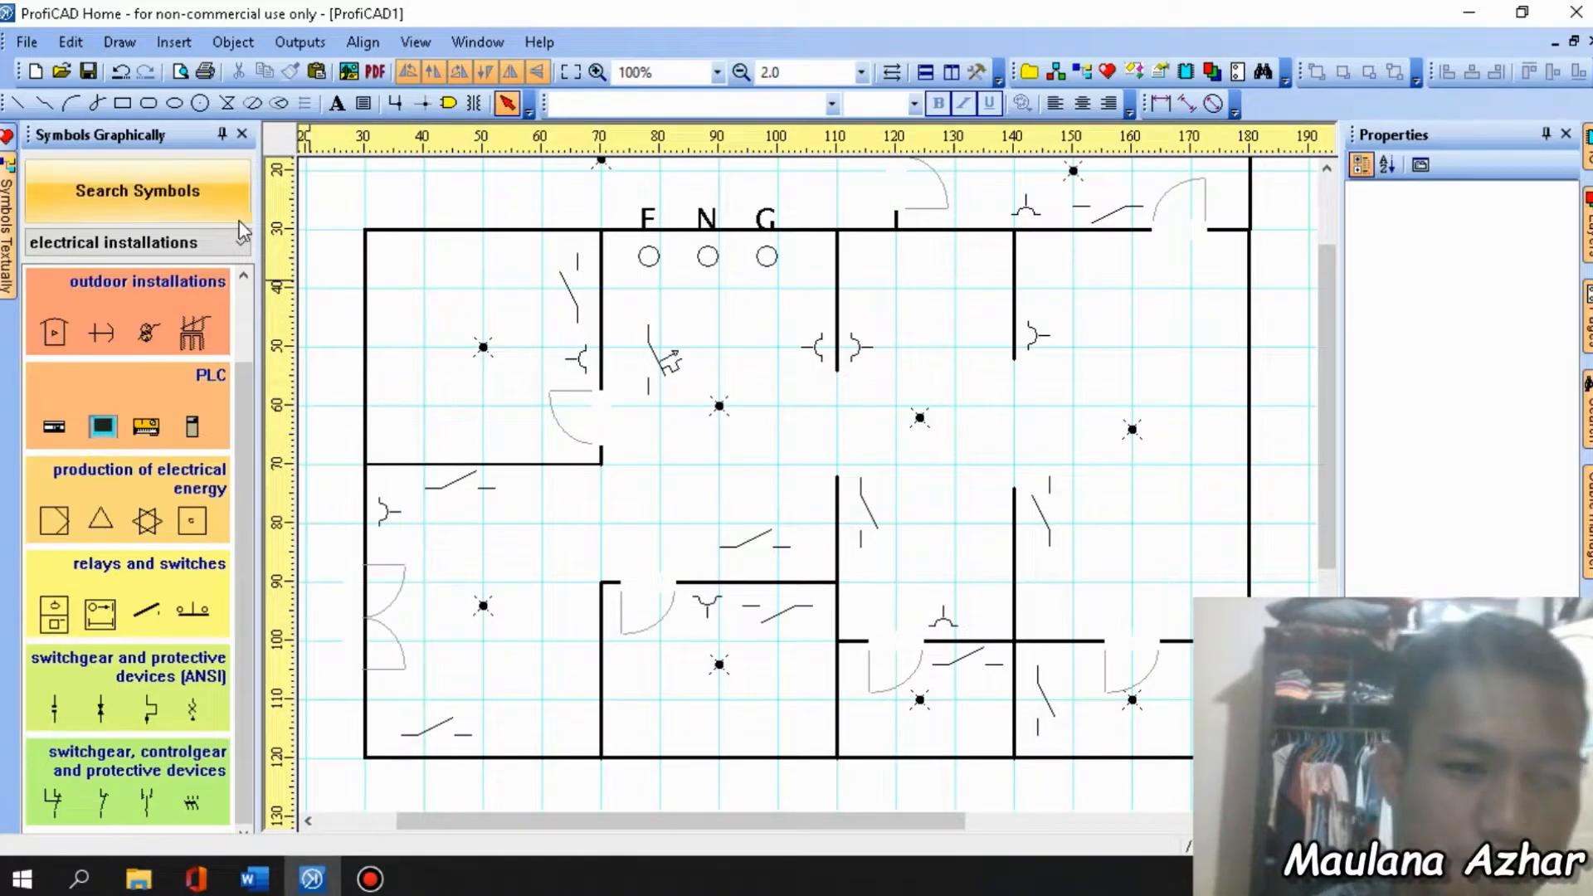
{"action": "left_click", "coordinate": [337, 103]}
{"action": "left_click", "coordinate": [658, 322]}
{"action": "type", "text": "KAMAR"}
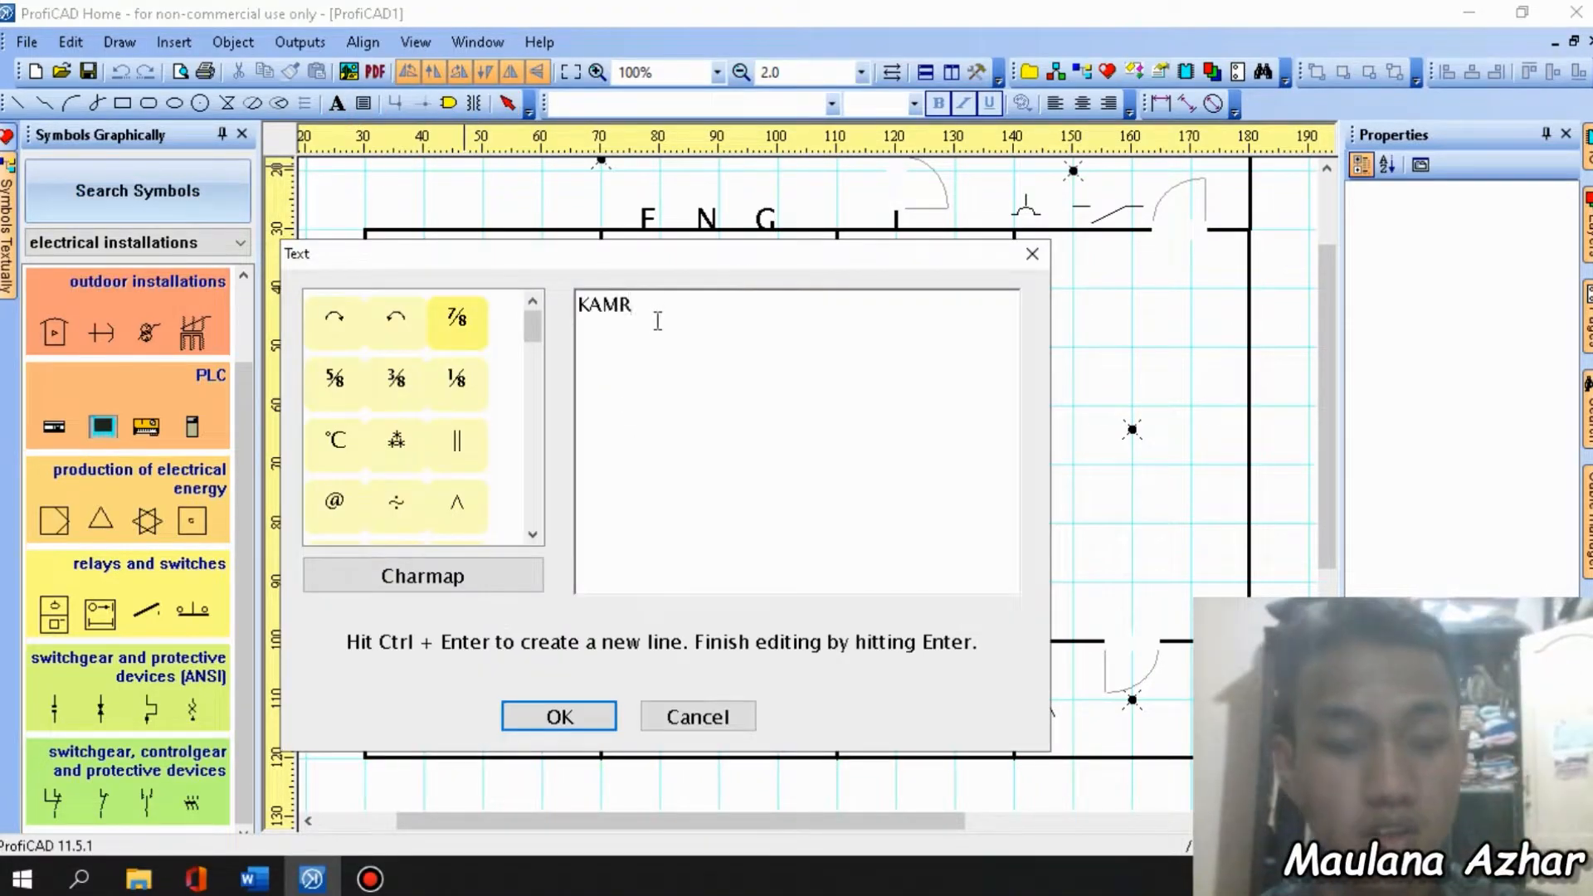
{"action": "type", "text": " 1"}
{"action": "key", "text": "Return"}
{"action": "left_click", "coordinate": [914, 104]}
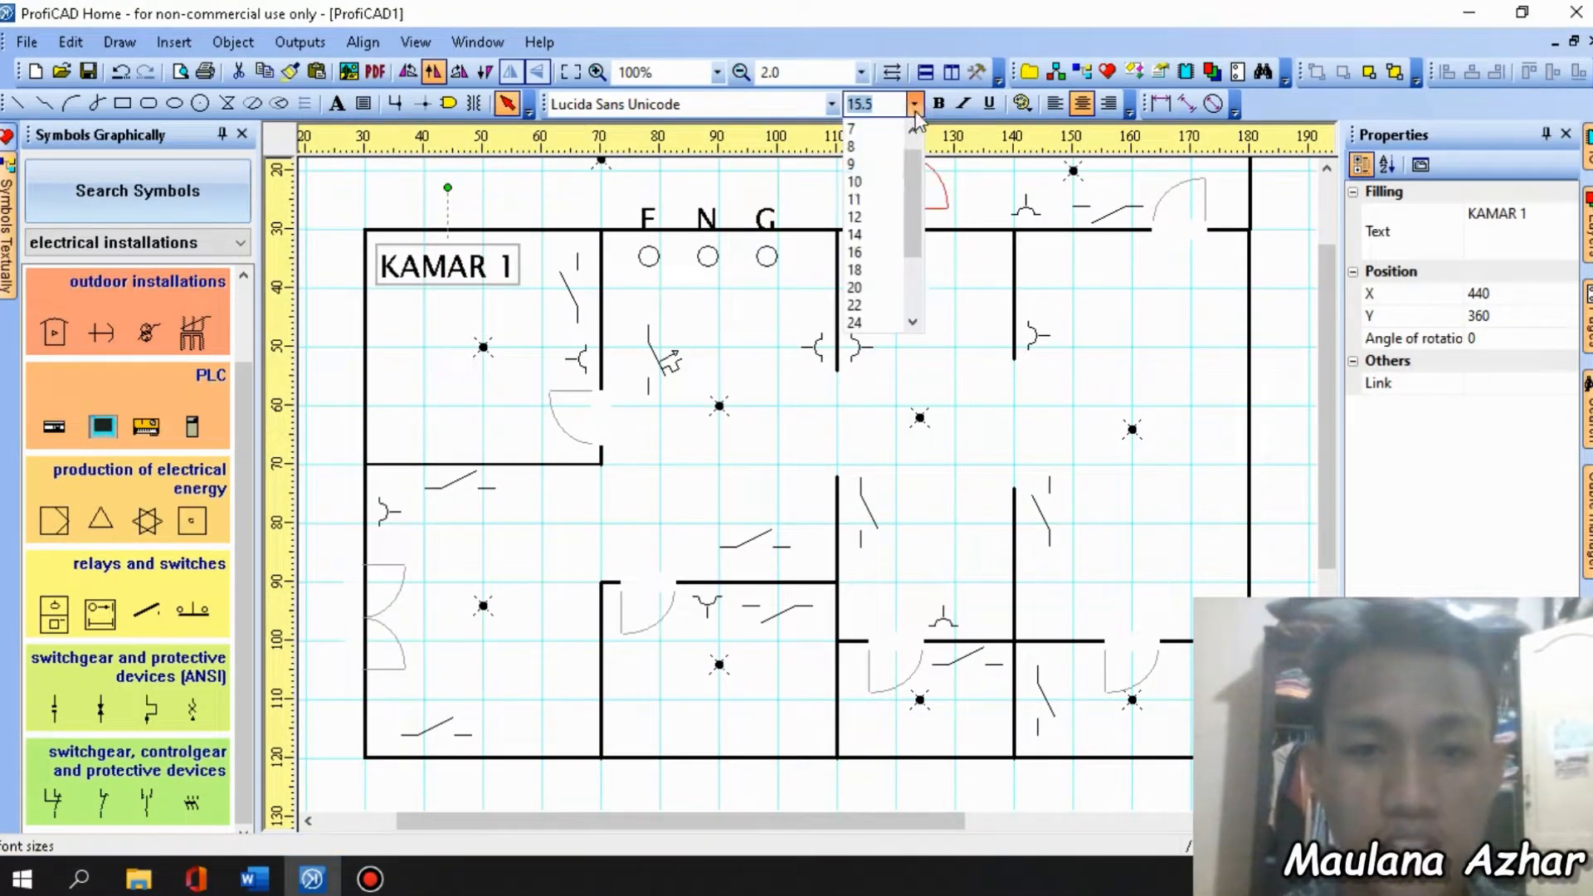
{"action": "left_click", "coordinate": [868, 157]}
Label the lower central room with the text "KAMAR 2" at X 840, Y 1160, in font size 10.
{"action": "left_click", "coordinate": [337, 103]}
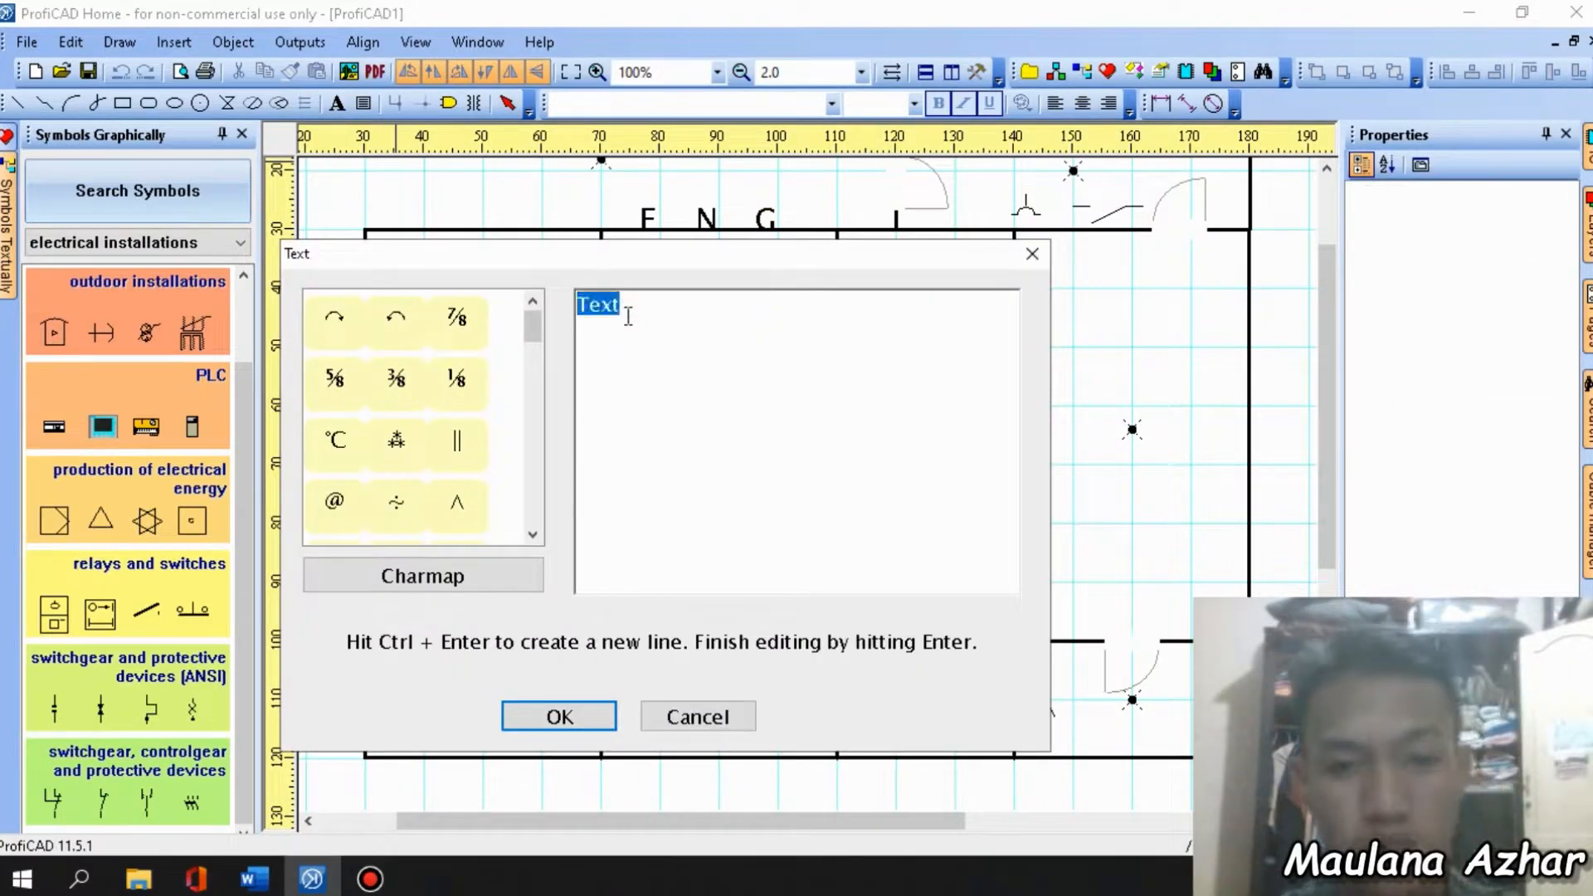
{"action": "type", "text": "KAMAR 2"}
{"action": "key", "text": "Return"}
{"action": "left_click", "coordinate": [683, 735]}
{"action": "left_click", "coordinate": [914, 104]}
{"action": "left_click", "coordinate": [869, 180]}
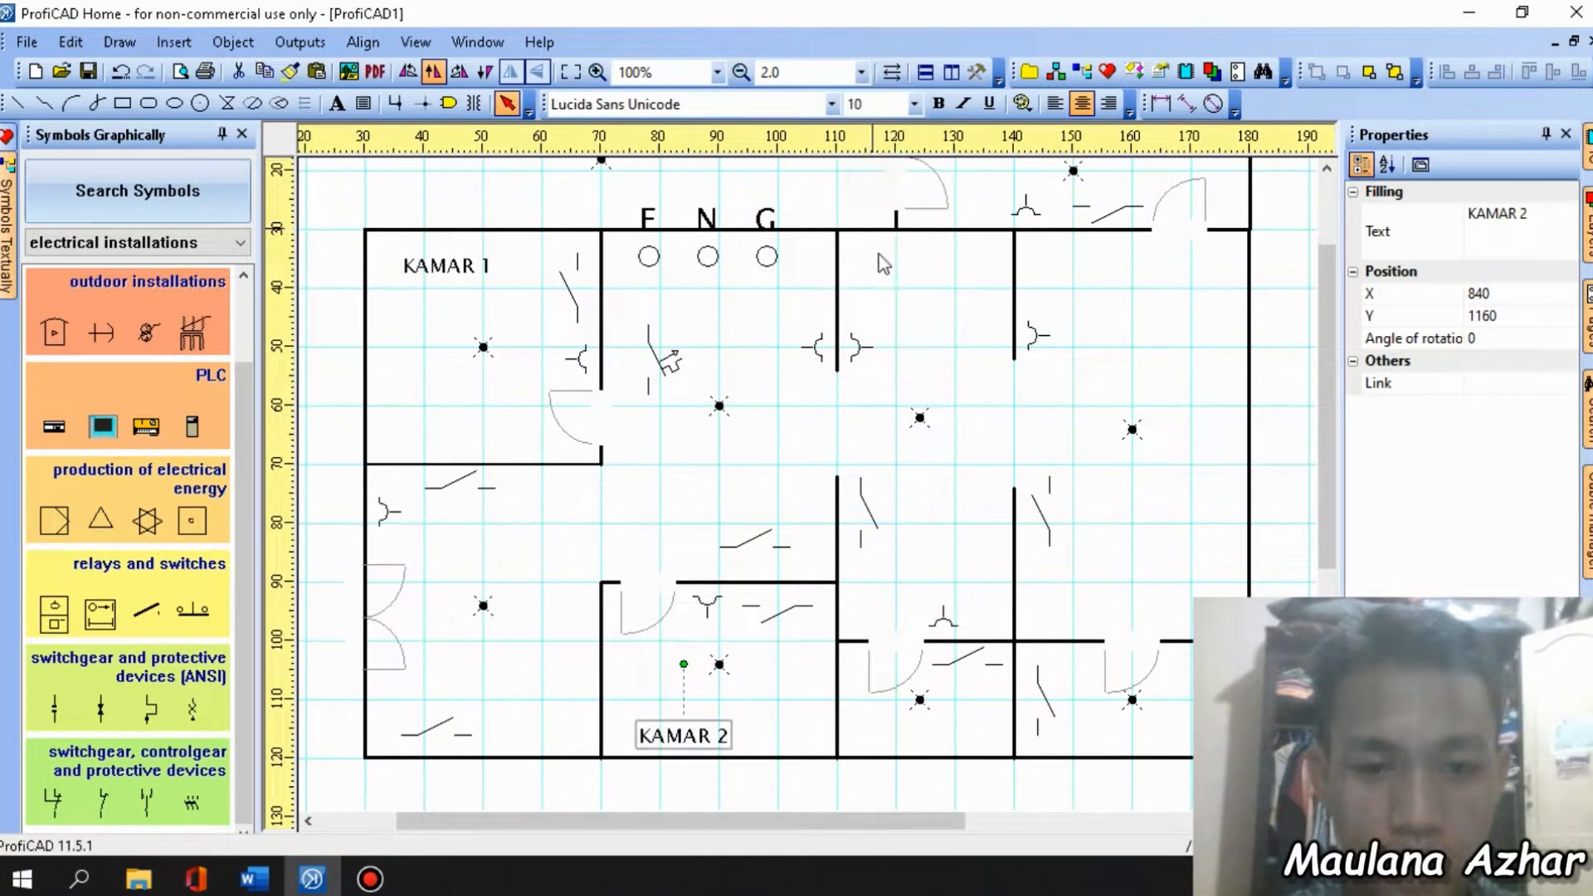
Label the lower-left room with the text "RUANG TAMU", rotated 90°, font size 10, at X 640, Y 1080.
{"action": "left_click", "coordinate": [337, 103]}
{"action": "type", "text": "RUANG "}
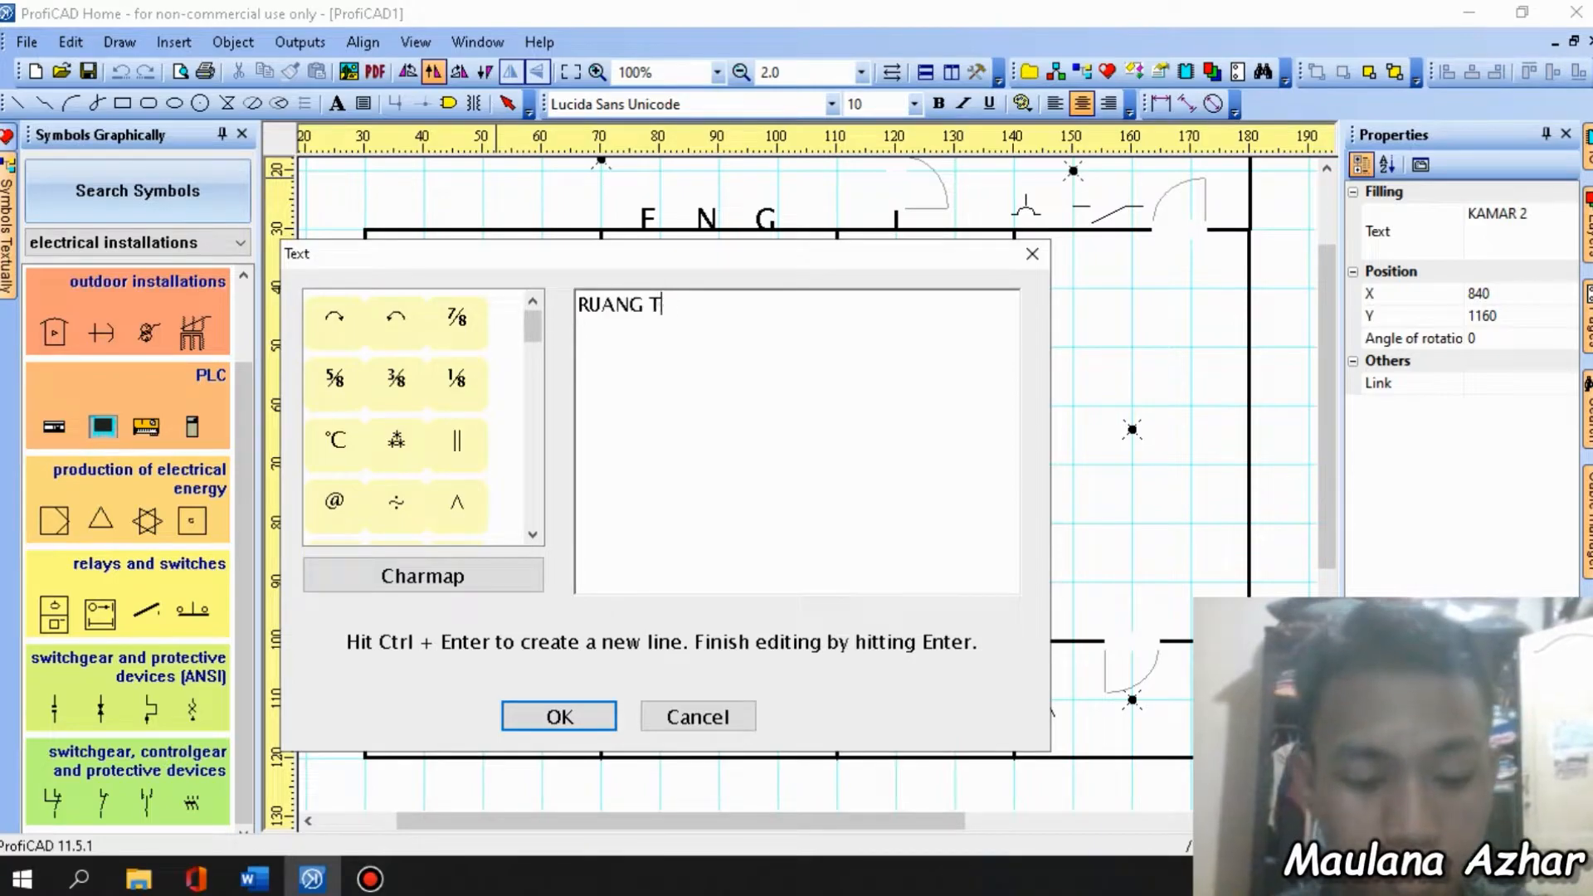
{"action": "type", "text": "TAMU"}
{"action": "left_click", "coordinate": [572, 725]}
{"action": "scroll", "coordinate": [554, 657], "scroll_direction": "down", "scroll_amount": 3}
{"action": "scroll", "coordinate": [554, 654], "scroll_direction": "down", "scroll_amount": 2}
{"action": "left_click", "coordinate": [554, 640]}
{"action": "left_click", "coordinate": [914, 104]}
{"action": "left_click", "coordinate": [869, 180]}
{"action": "left_click_drag", "start_coordinate": [551, 643], "coordinate": [567, 693]}
Label the central room with the text "RUANG KELUARGA", rotated 90°, font size 8, at about X 980, Y 600.
{"action": "left_click", "coordinate": [337, 103]}
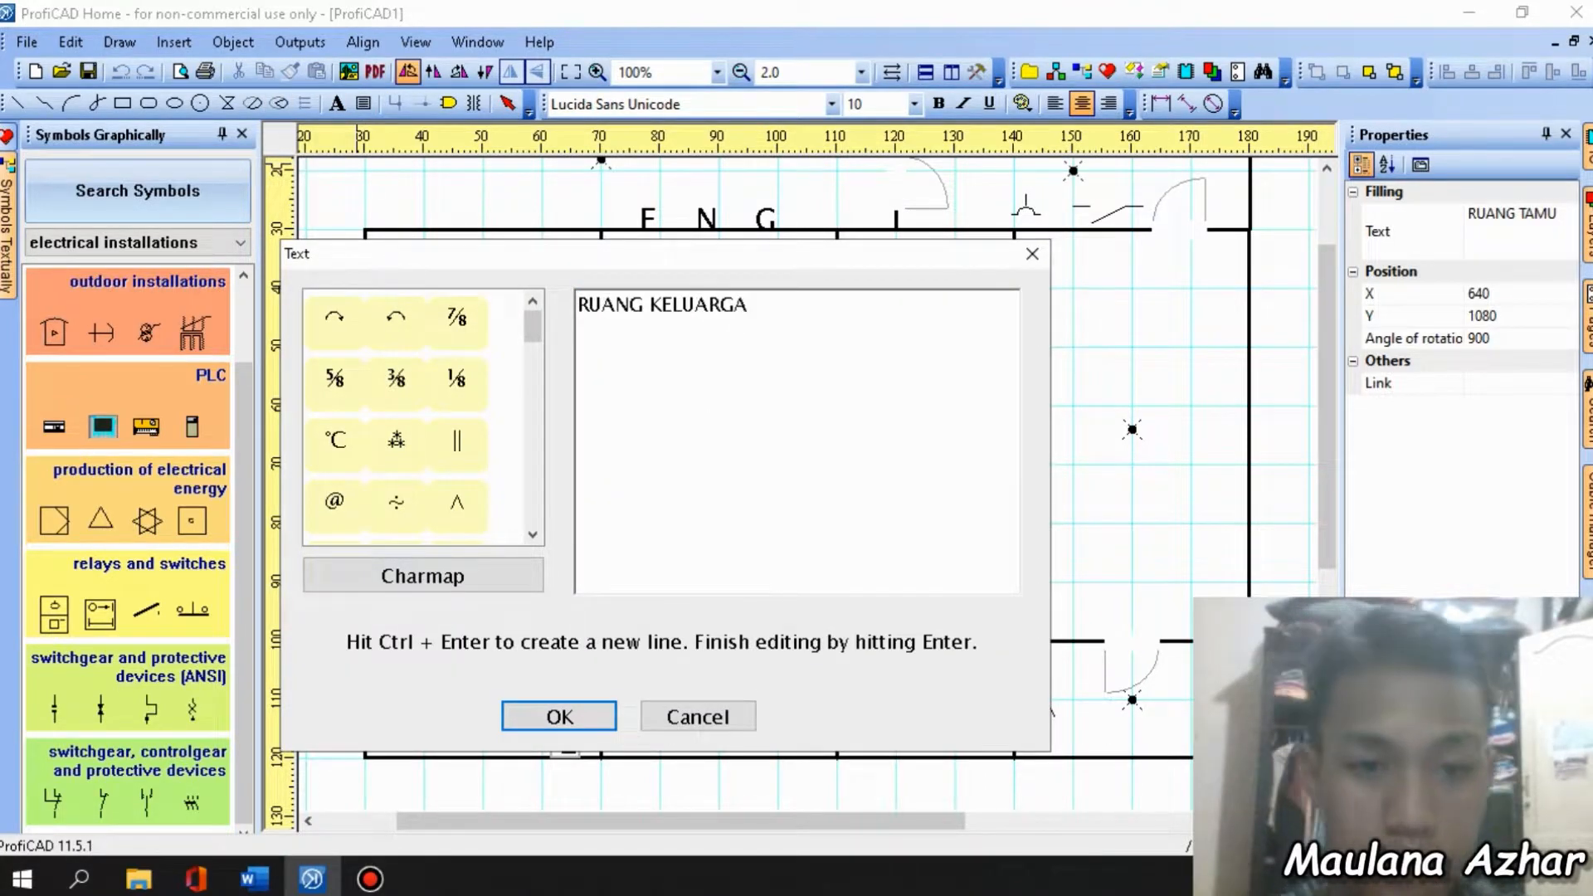
{"action": "key", "text": "Return"}
{"action": "left_click", "coordinate": [744, 407]}
{"action": "left_click", "coordinate": [914, 104]}
{"action": "left_click", "coordinate": [879, 164]}
{"action": "left_click_drag", "start_coordinate": [746, 414], "coordinate": [768, 419]}
Label the room east of the central room with the text "RUANG MAKAN", rotated 90°, font size 8, at X 1320, Y 600.
{"action": "left_click", "coordinate": [337, 103]}
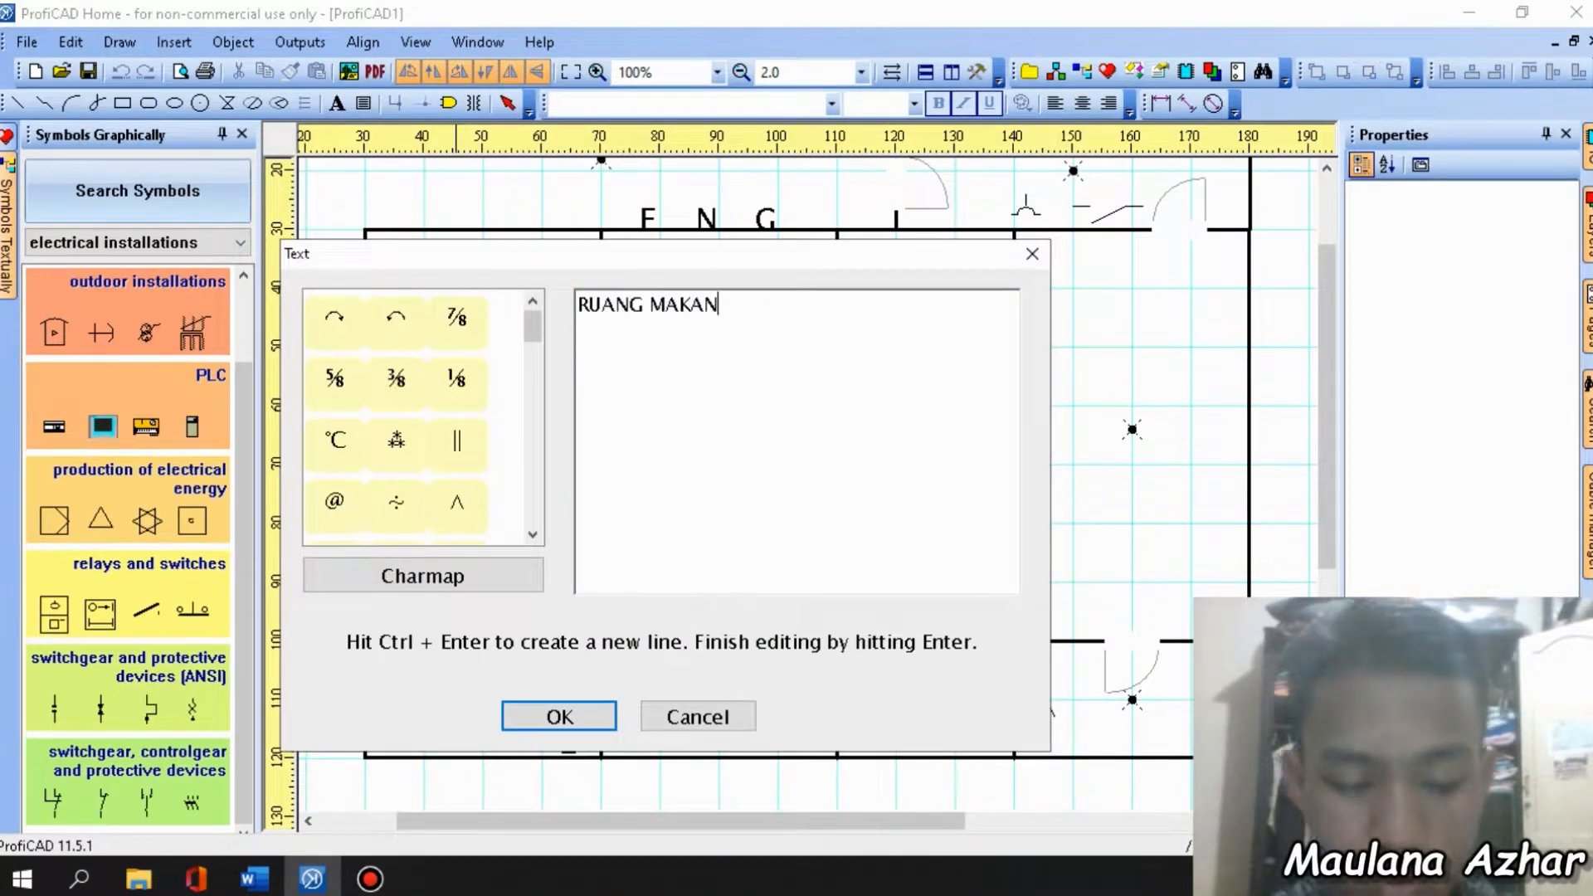
{"action": "key", "text": "Return"}
{"action": "left_click", "coordinate": [965, 383]}
{"action": "left_click", "coordinate": [914, 104]}
{"action": "left_click", "coordinate": [879, 164]}
{"action": "left_click_drag", "start_coordinate": [965, 390], "coordinate": [965, 414]}
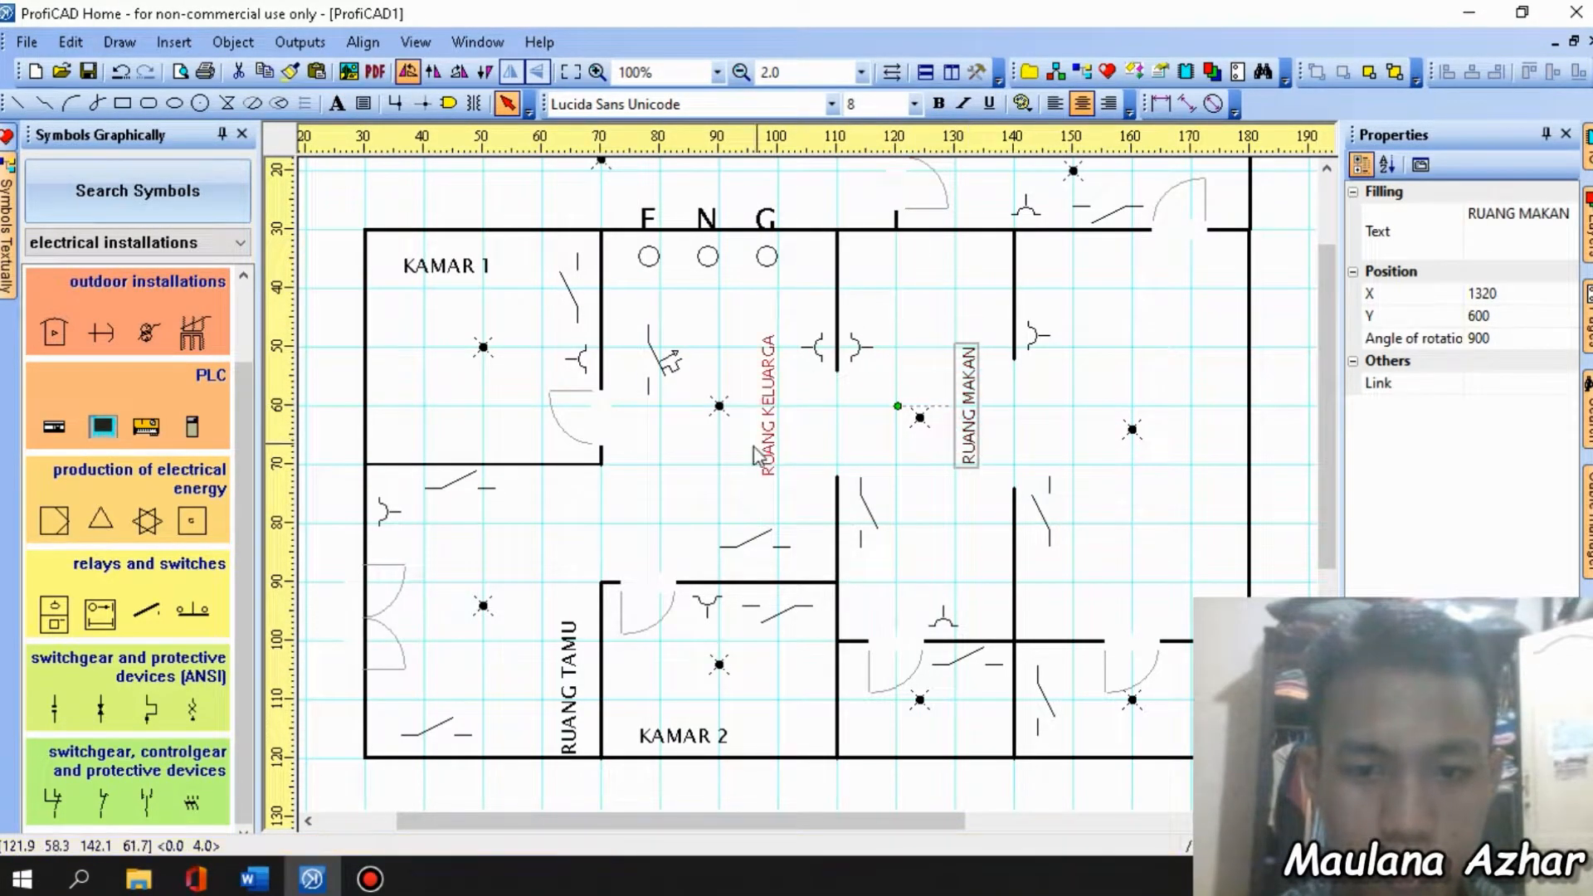
Label the small room below the dining room with the text "WC", rotated 90°, at X 1320, Y 1140, and reduce its font size.
{"action": "left_click", "coordinate": [336, 103]}
{"action": "type", "text": "WC"}
{"action": "key", "text": "Return"}
{"action": "double_click", "coordinate": [966, 718]}
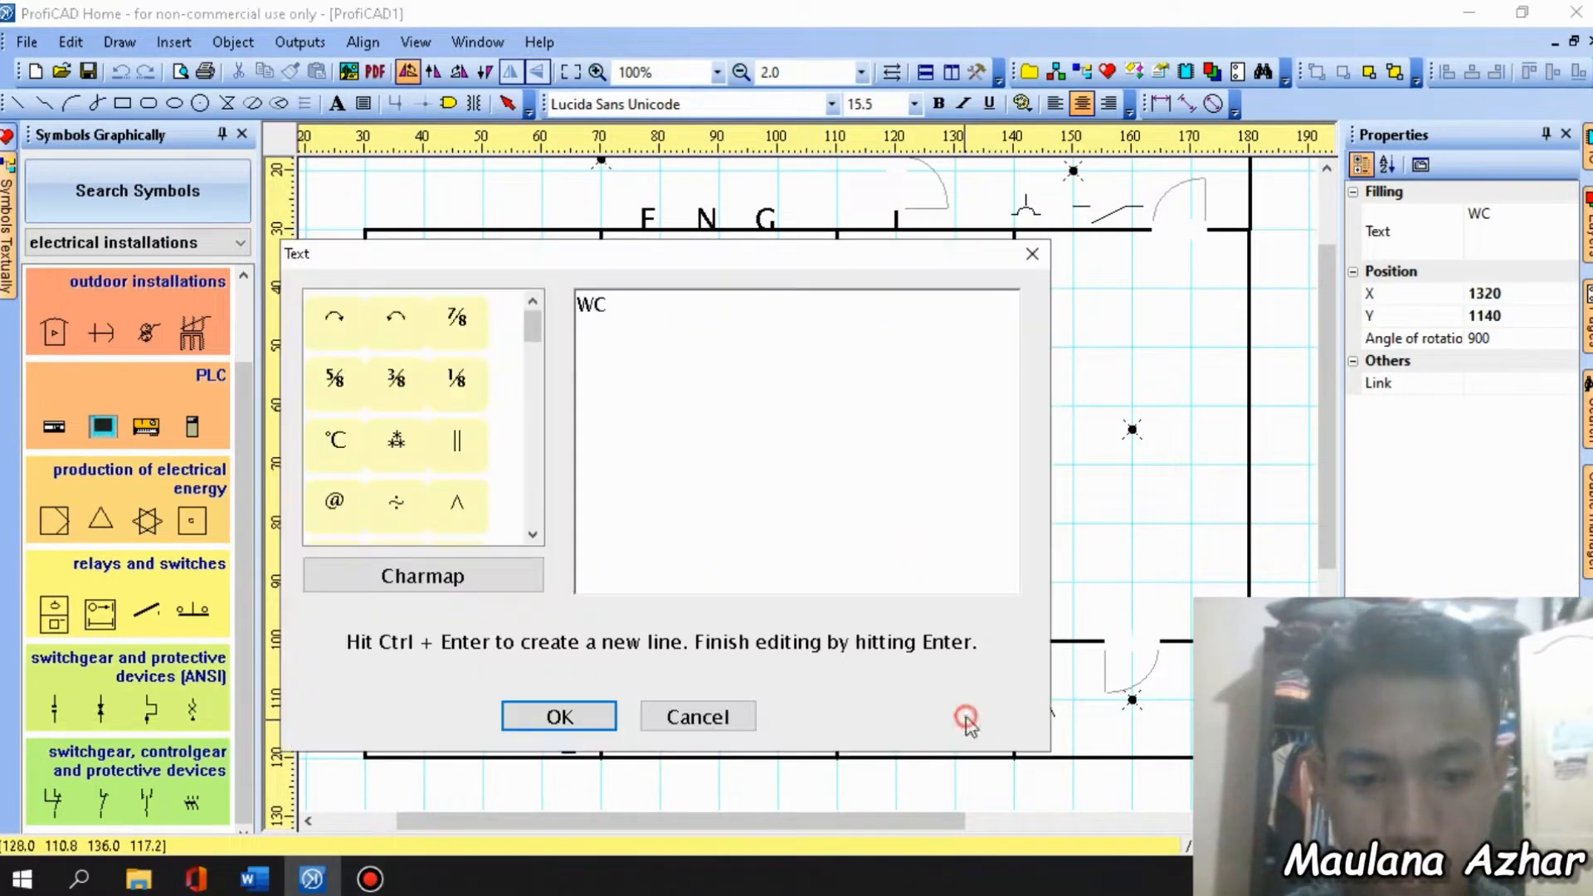
{"action": "left_click", "coordinate": [1032, 253]}
{"action": "left_click", "coordinate": [914, 104]}
{"action": "left_click", "coordinate": [890, 166]}
{"action": "left_click", "coordinate": [1048, 516]}
{"action": "left_click", "coordinate": [1078, 570]}
Label the large east room with the horizontal text "DAPUR", font size 10, at X 1620, Y 800.
{"action": "left_click", "coordinate": [336, 103]}
{"action": "left_click", "coordinate": [634, 304]}
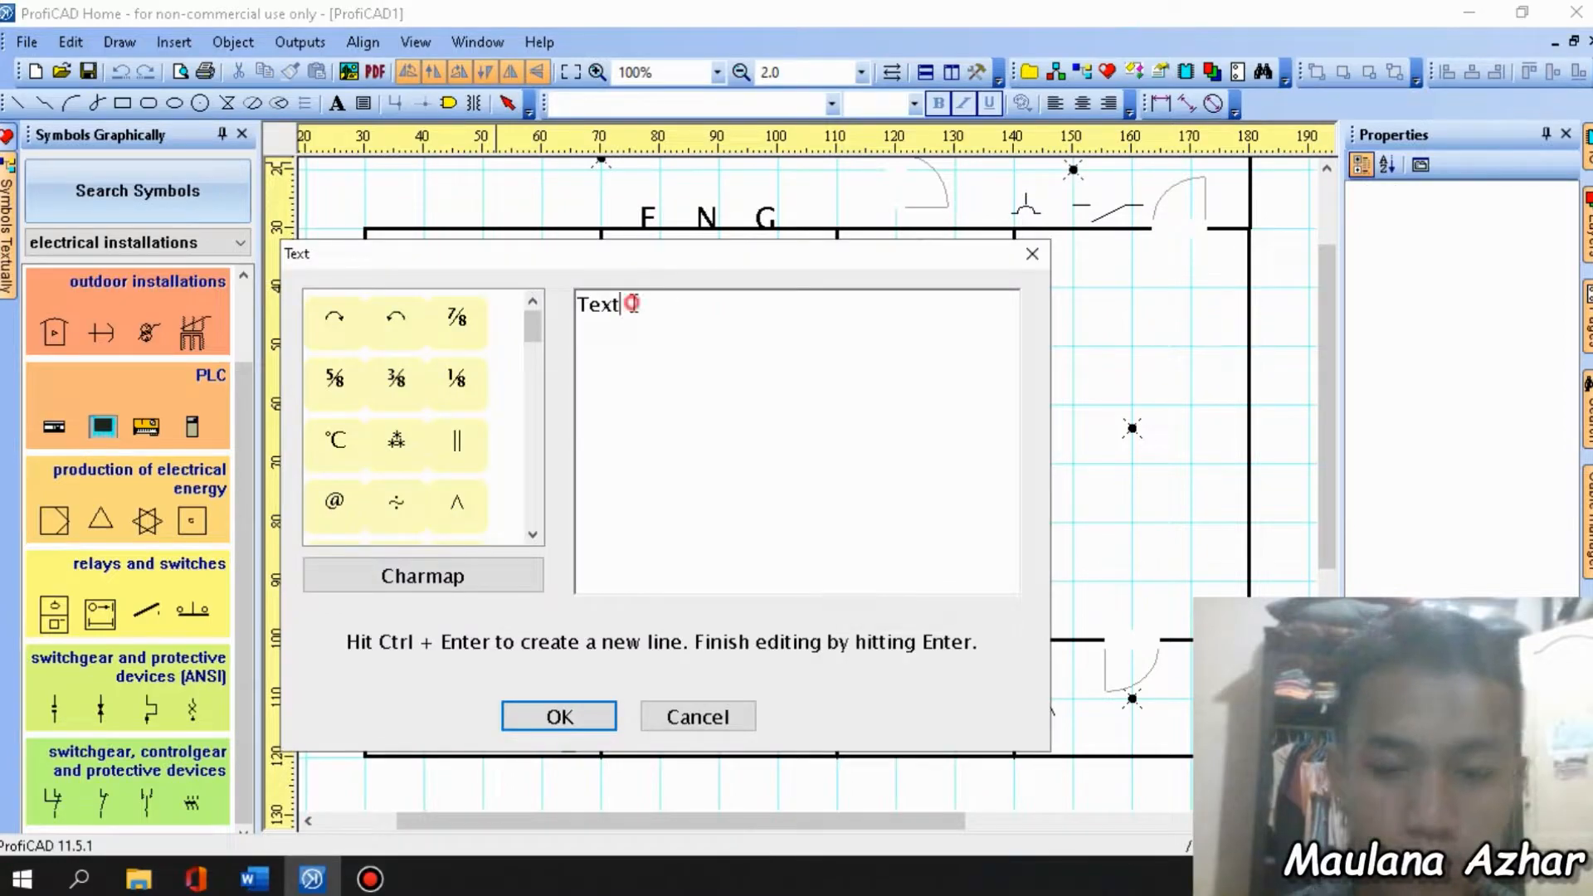
{"action": "type", "text": "DAPUR"}
{"action": "key", "text": "Return"}
{"action": "key", "text": "space"}
{"action": "key", "text": "space"}
{"action": "key", "text": "space"}
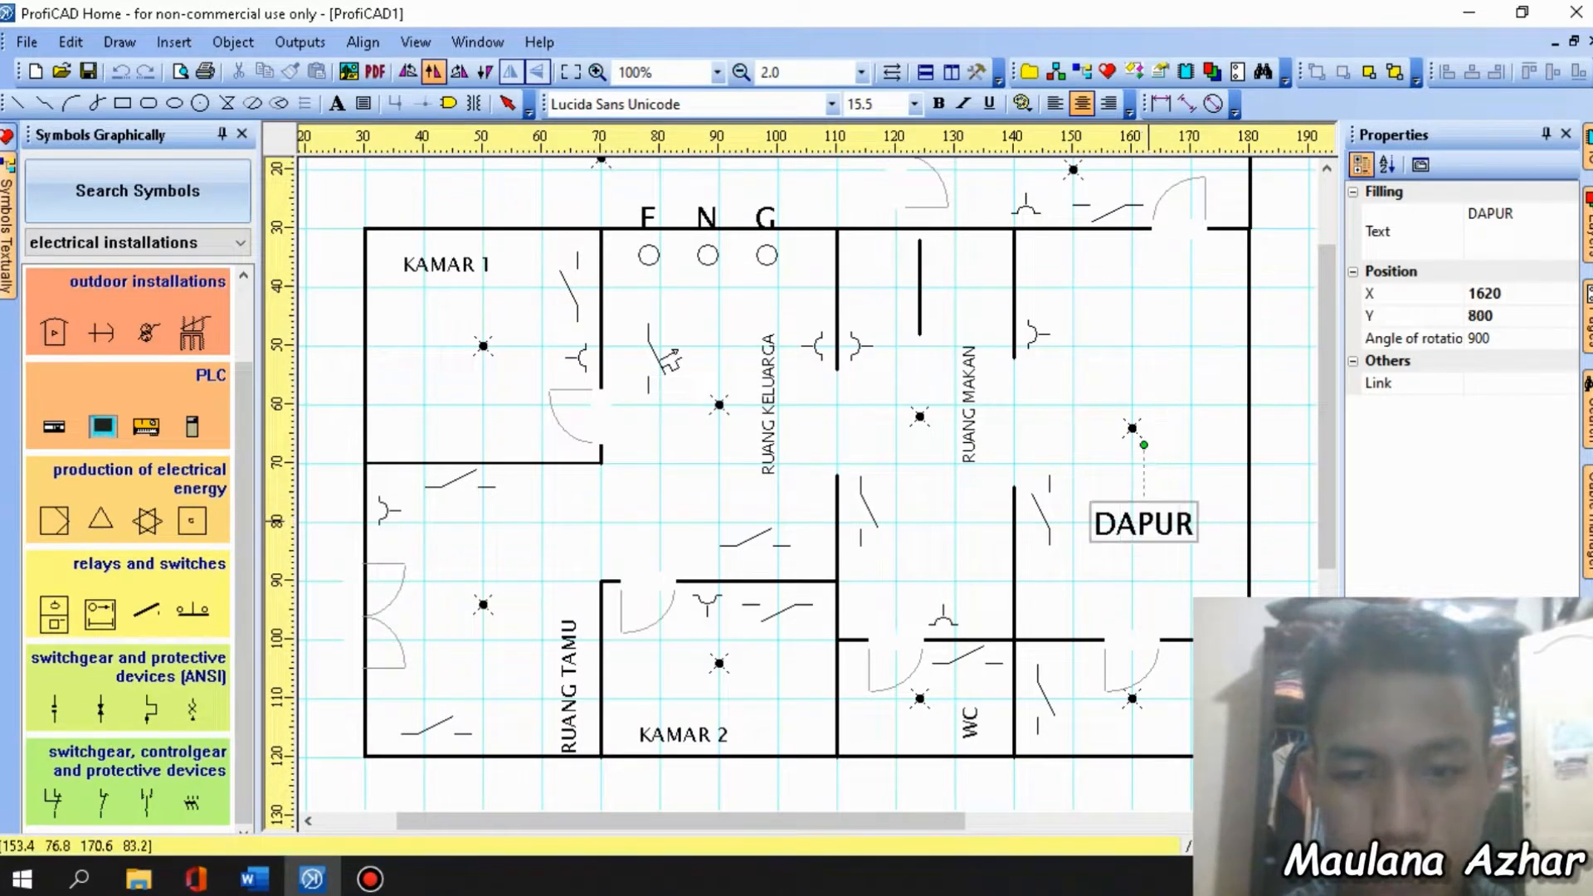
{"action": "left_click", "coordinate": [1156, 522]}
{"action": "left_click", "coordinate": [914, 104]}
{"action": "left_click", "coordinate": [879, 171]}
Shift the west door of the small upper room slightly west and draw a vertical wall line closing that room's open west side.
{"action": "scroll", "coordinate": [1138, 285], "scroll_direction": "up", "scroll_amount": 3}
{"action": "left_click", "coordinate": [936, 320]}
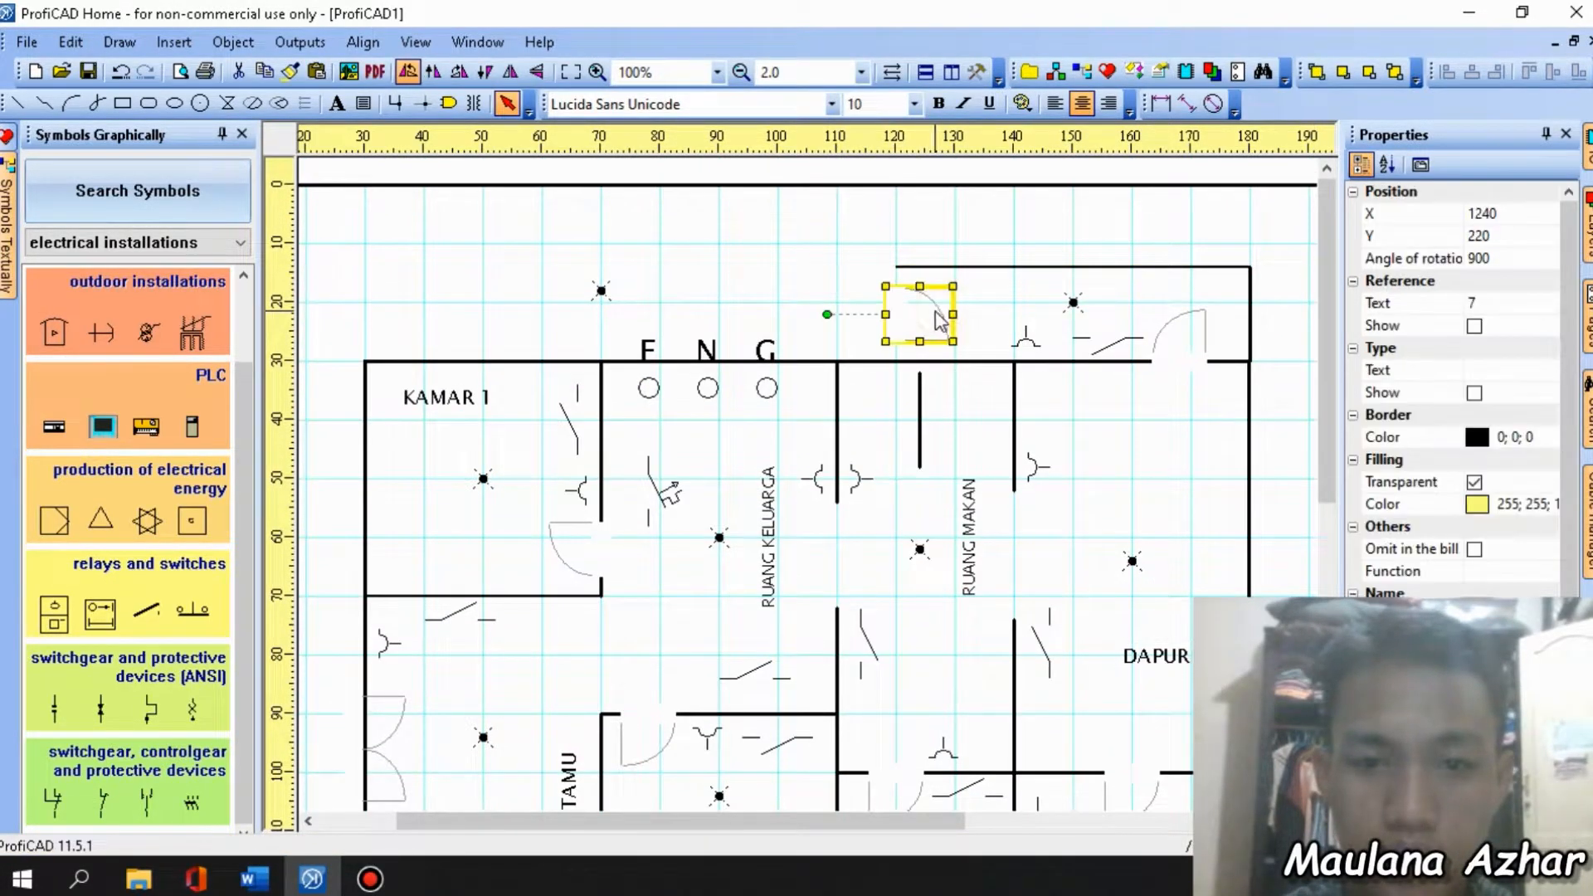
{"action": "left_click_drag", "start_coordinate": [935, 314], "coordinate": [924, 313]}
{"action": "left_click", "coordinate": [954, 220]}
{"action": "left_click", "coordinate": [18, 103]}
{"action": "left_click", "coordinate": [898, 266]}
{"action": "left_click", "coordinate": [898, 361]}
{"action": "left_click", "coordinate": [508, 103]}
Label the small upper room with the text "GUDANG", font size 10, at X 1660, Y 181.
{"action": "key", "text": "t"}
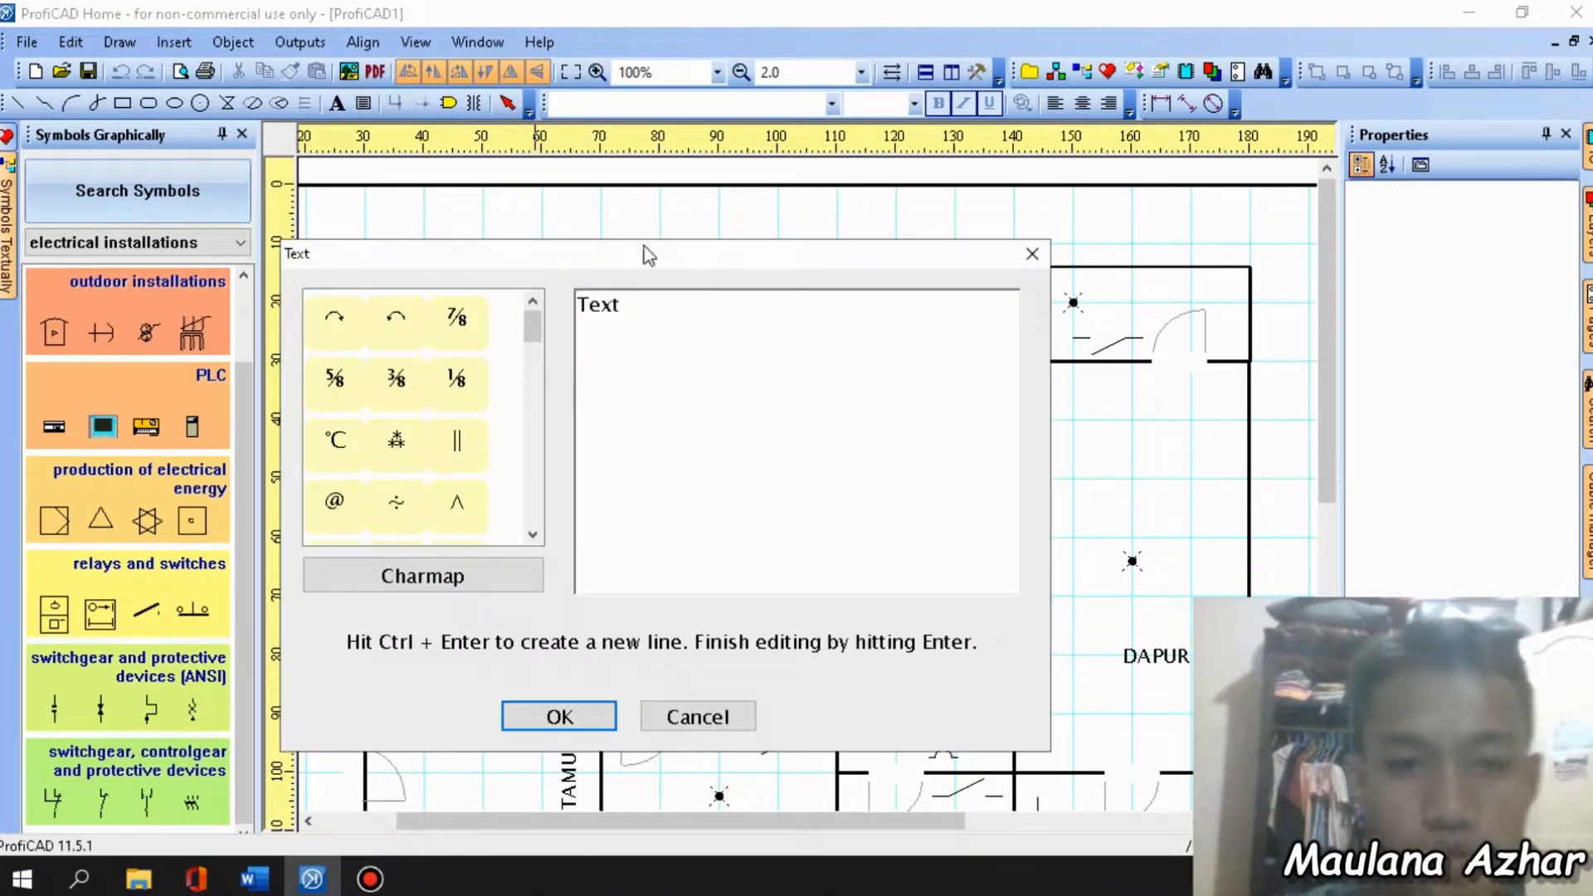
{"action": "key", "text": "Return"}
{"action": "left_click", "coordinate": [1168, 291]}
{"action": "left_click", "coordinate": [914, 104]}
{"action": "left_click", "coordinate": [880, 170]}
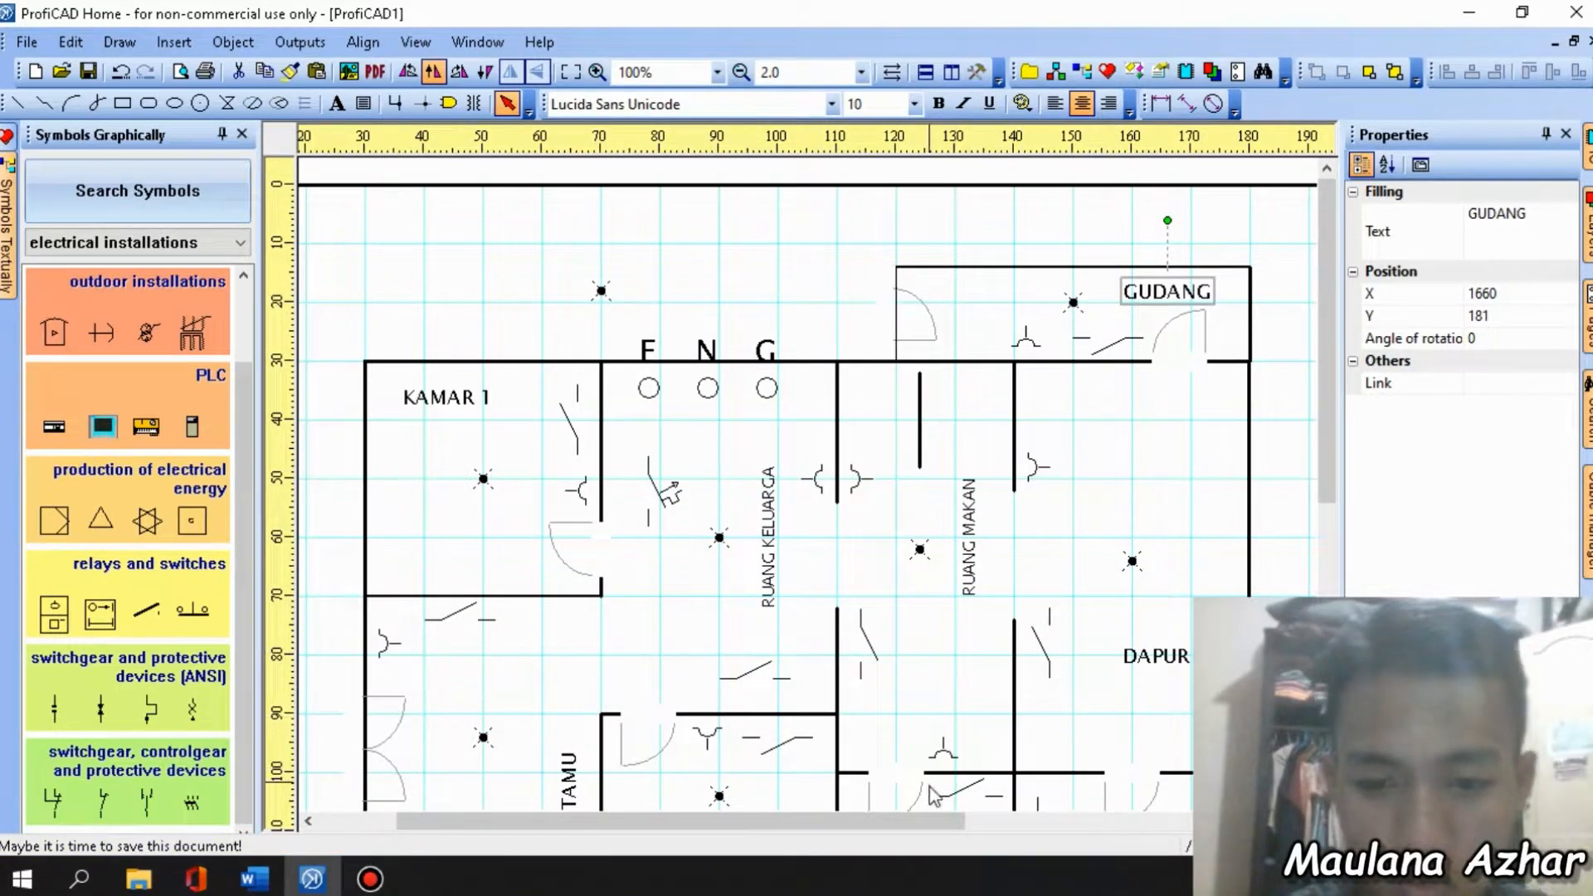
Draw a vertical wire line between the F phase circle and the upper terminal of the circuit breaker.
{"action": "left_click_drag", "start_coordinate": [935, 821], "coordinate": [859, 821]}
{"action": "left_click_drag", "start_coordinate": [1333, 407], "coordinate": [1330, 453]}
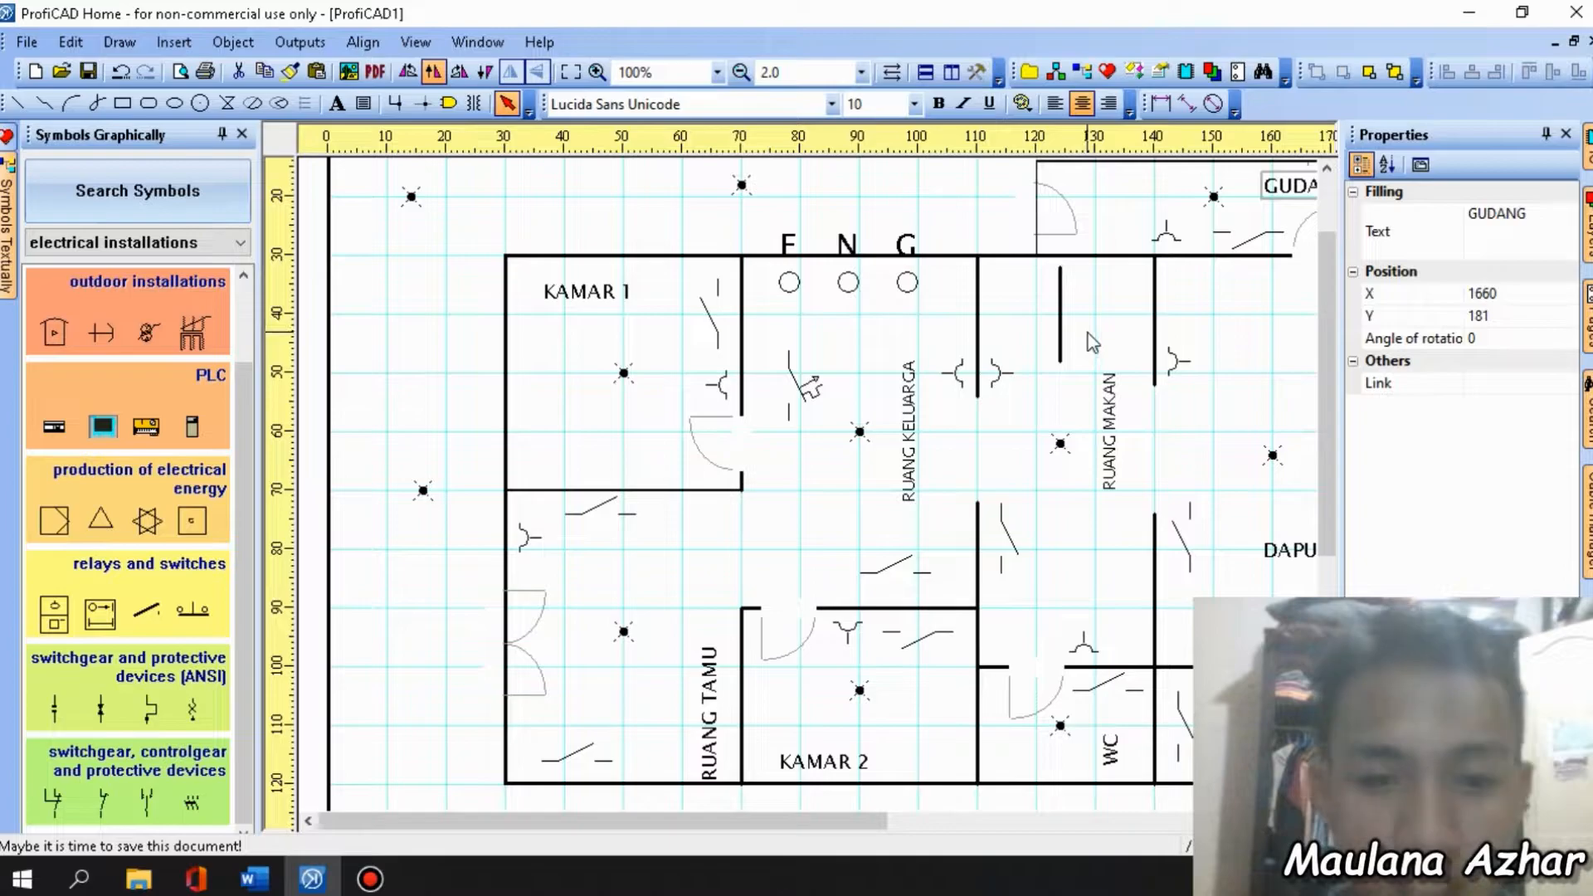
{"action": "left_click", "coordinate": [18, 108]}
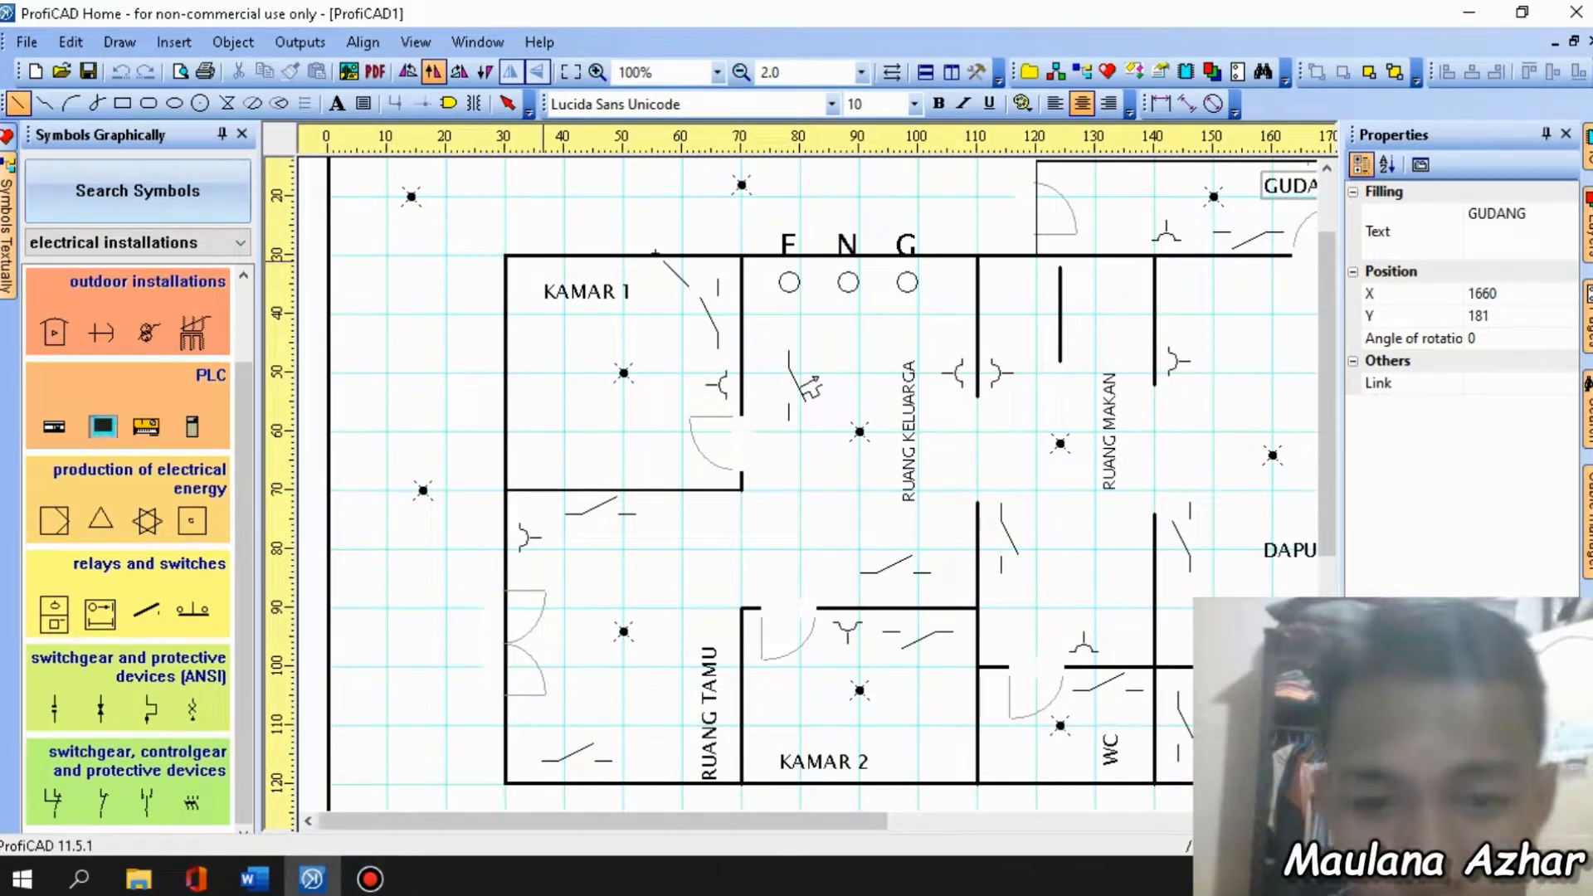
{"action": "scroll", "coordinate": [795, 355], "scroll_direction": "up", "scroll_amount": 2}
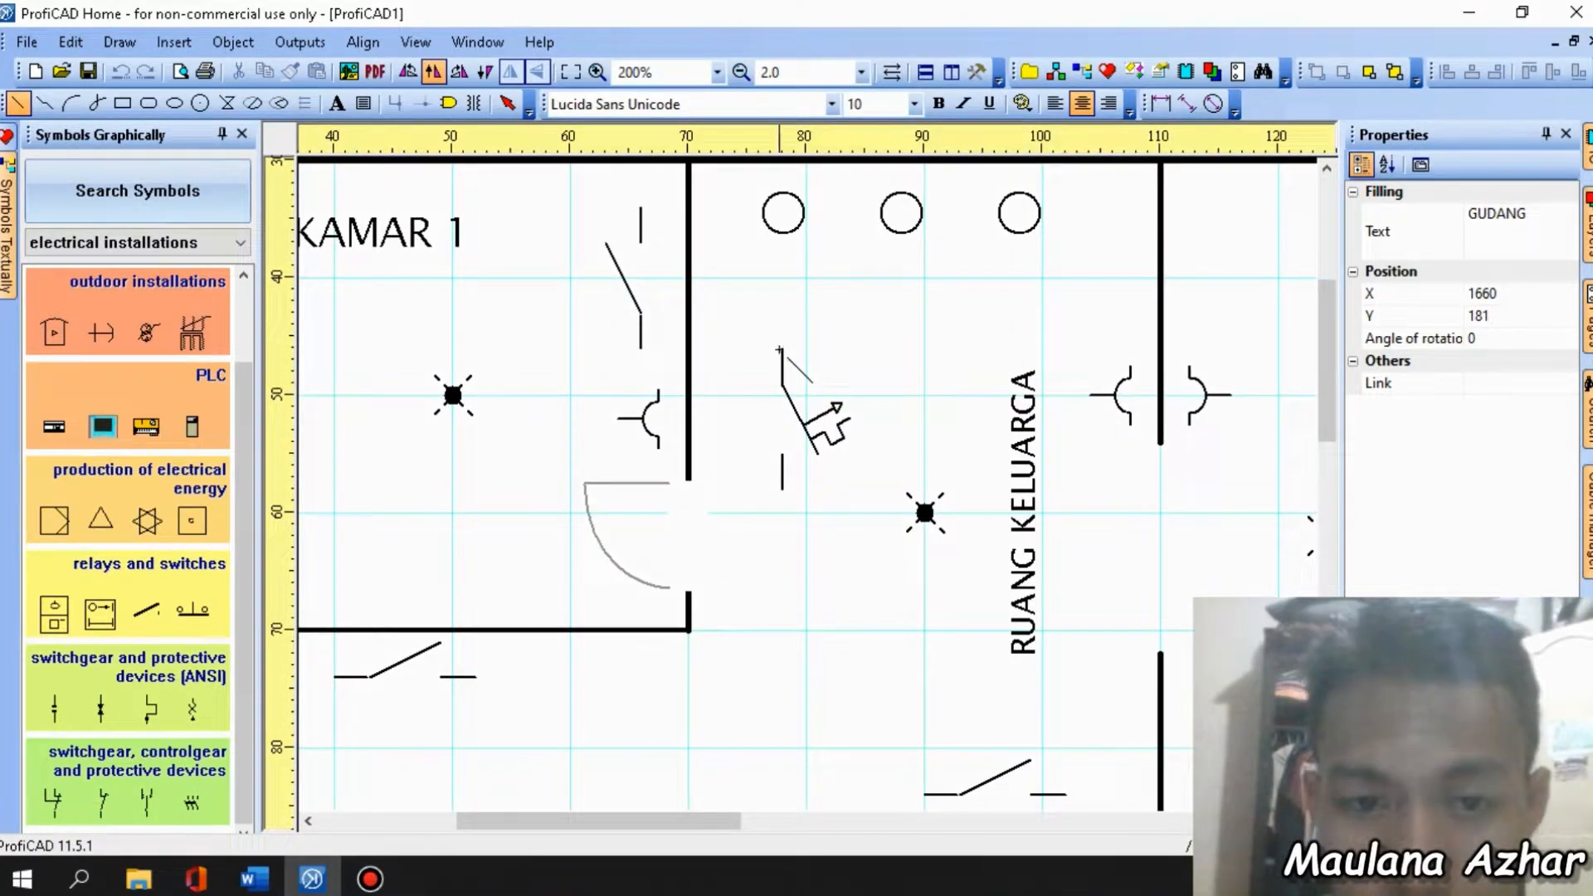
{"action": "left_click", "coordinate": [781, 349]}
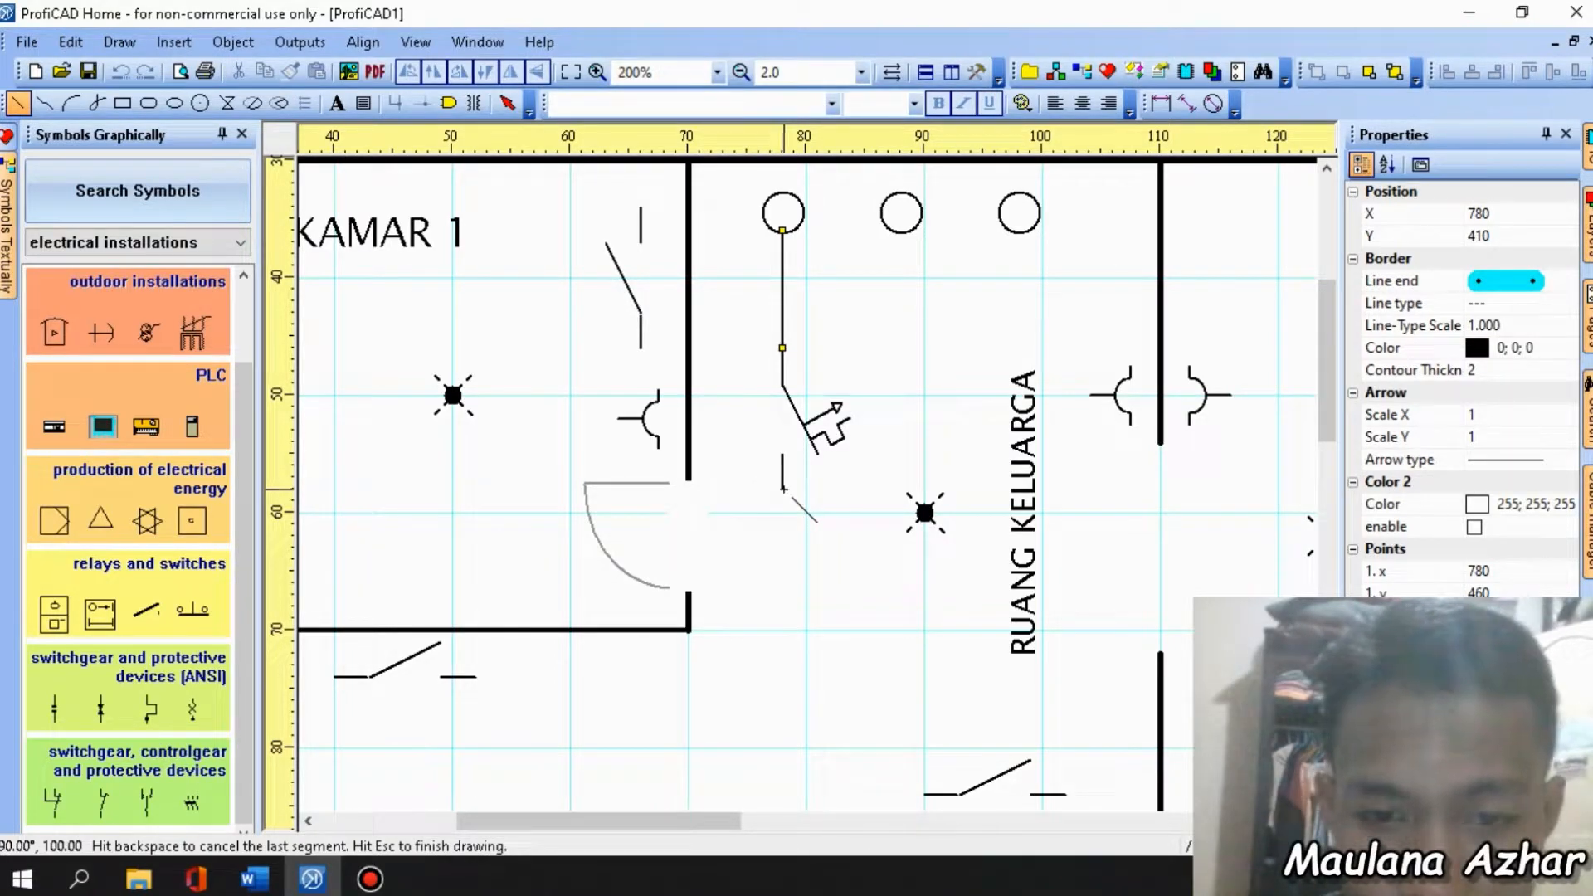
Wire the breaker's lower terminal to the KAMAR 1 socket, running west to X 600, Y 580 and up to Y 520.
{"action": "left_click", "coordinate": [782, 490]}
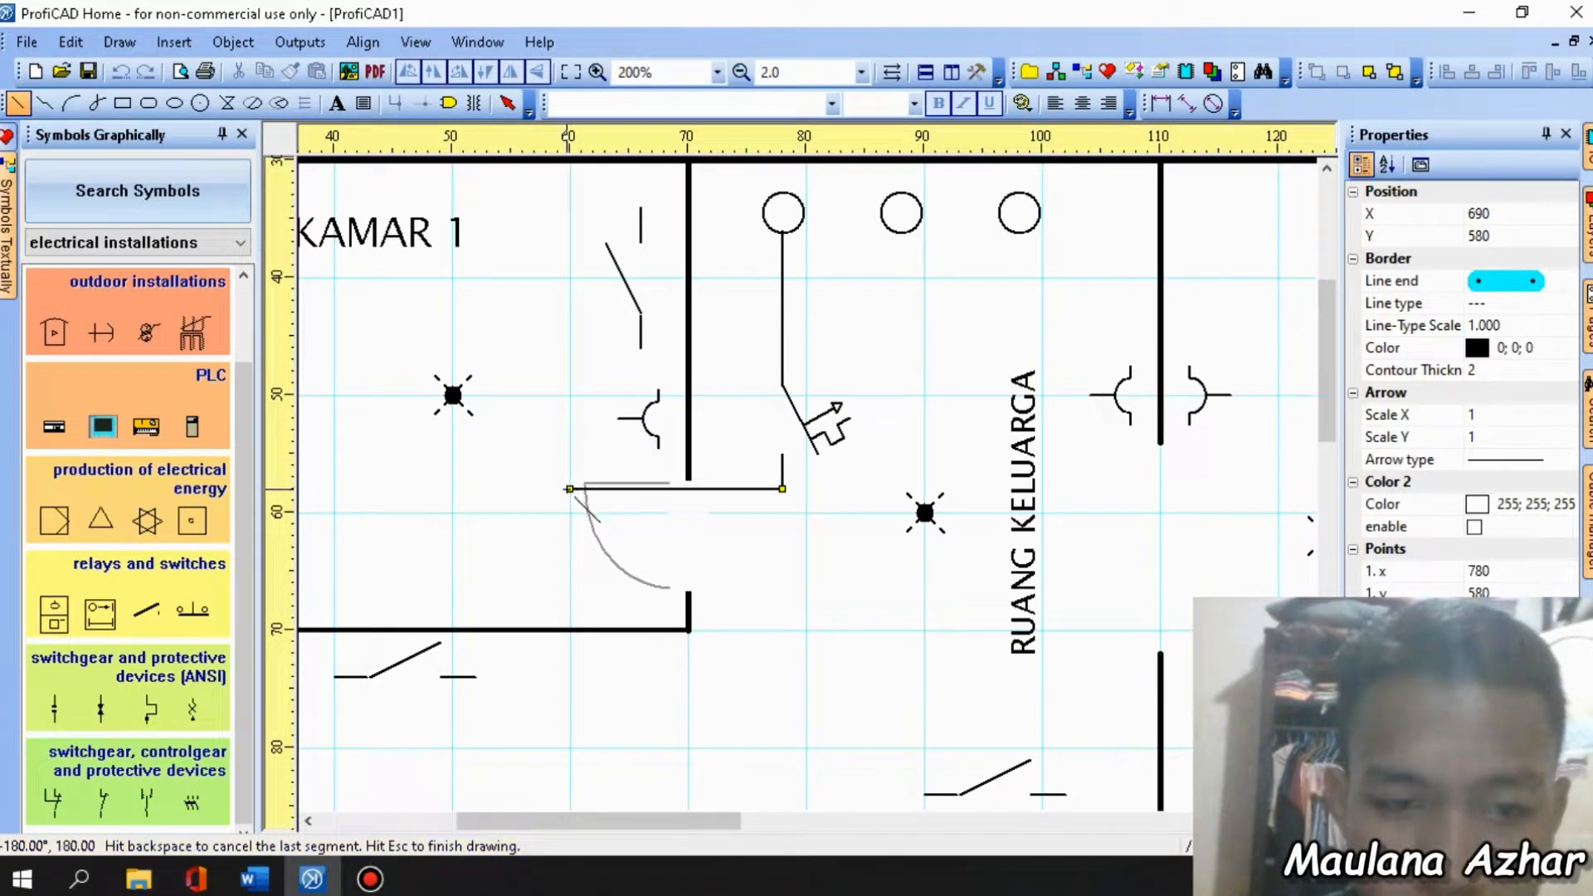
{"action": "left_click", "coordinate": [570, 490]}
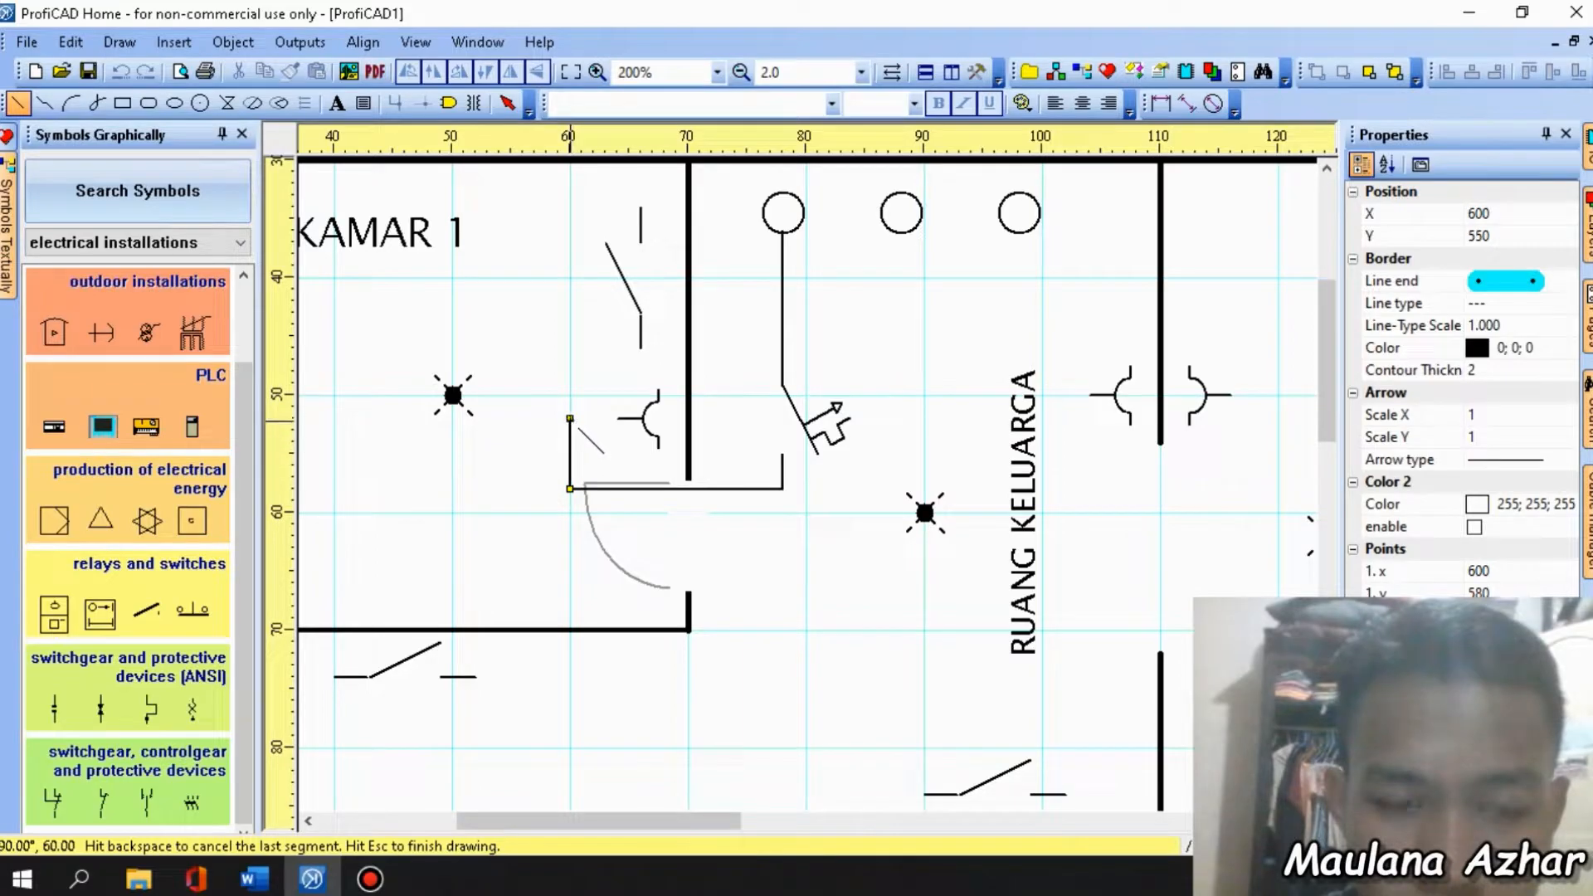
{"action": "left_click", "coordinate": [570, 418]}
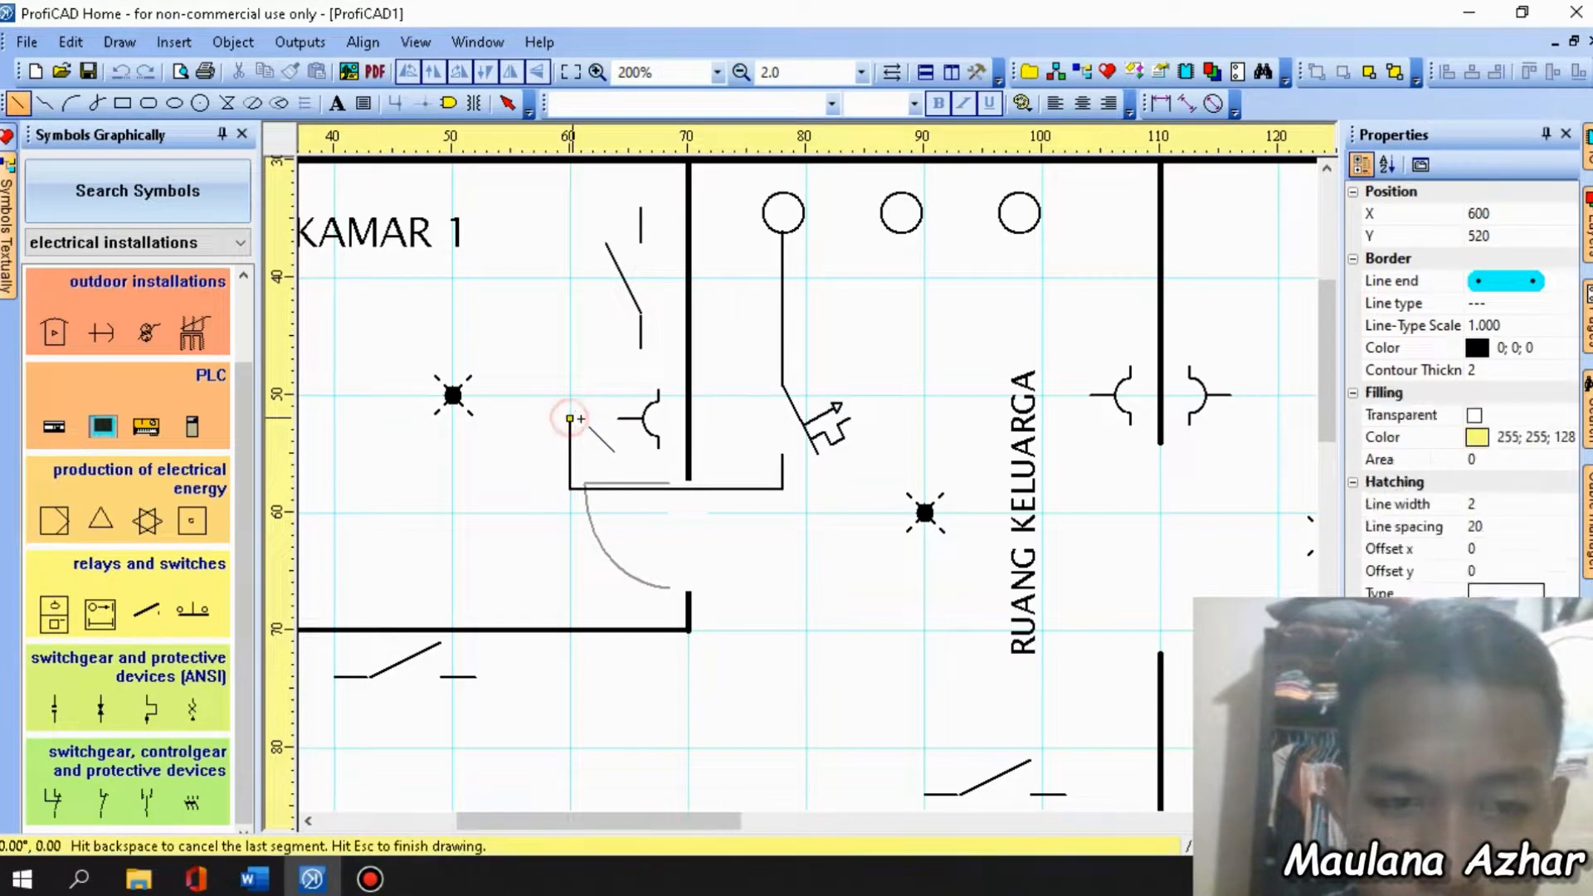
{"action": "left_click", "coordinate": [617, 418]}
Wire the upper terminal of the KAMAR 1 switch east to X 740, Y 340 and down to the main line below the breaker.
{"action": "scroll", "coordinate": [784, 496], "scroll_direction": "down", "scroll_amount": 1}
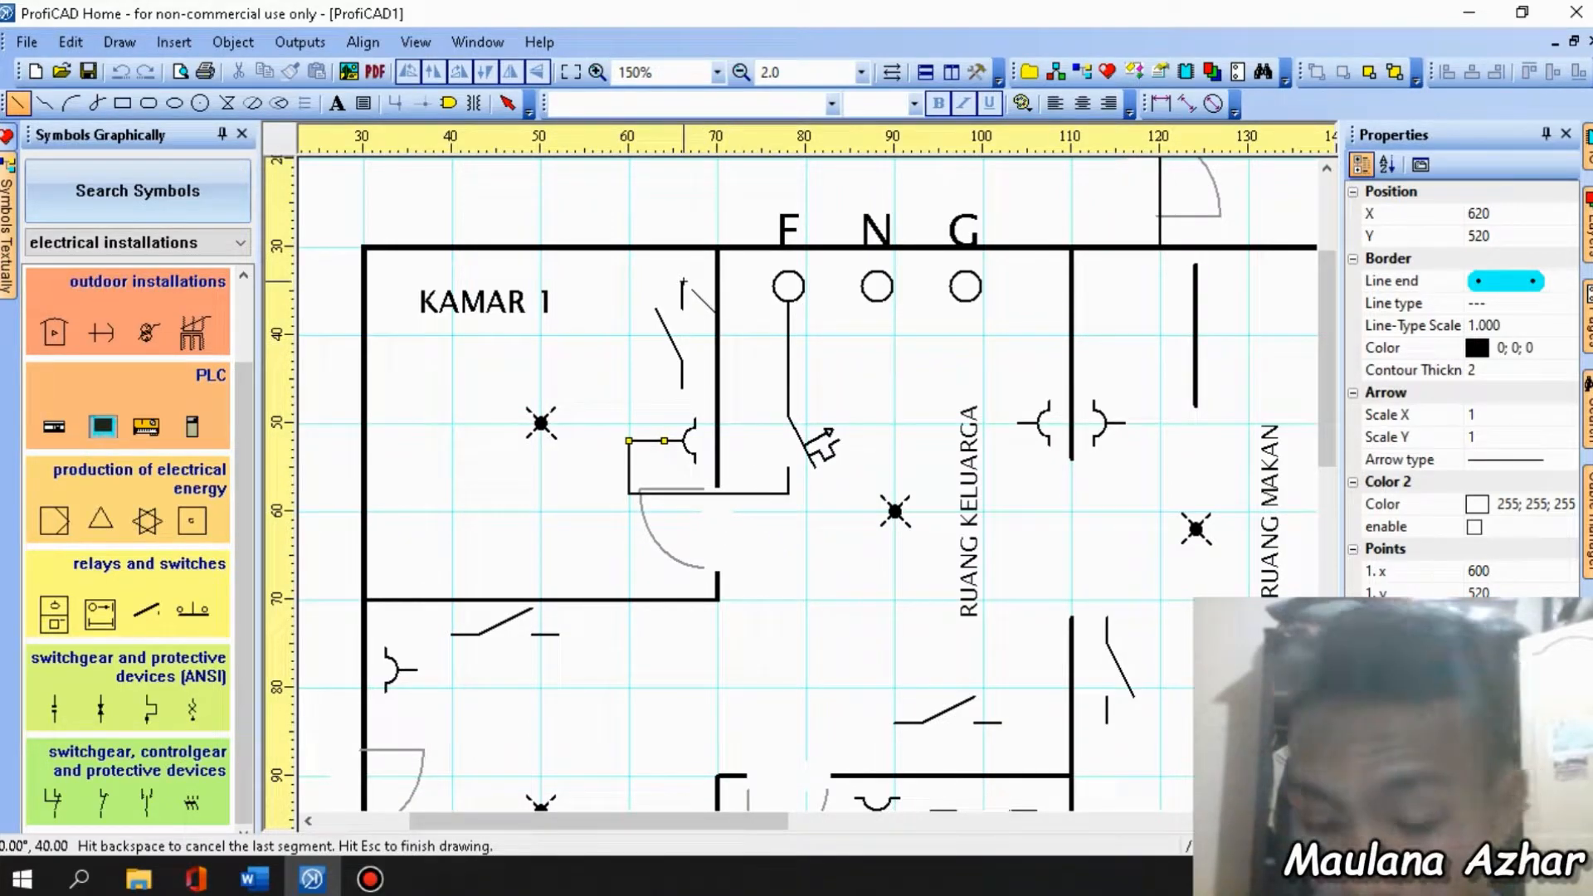
{"action": "left_click", "coordinate": [683, 281]}
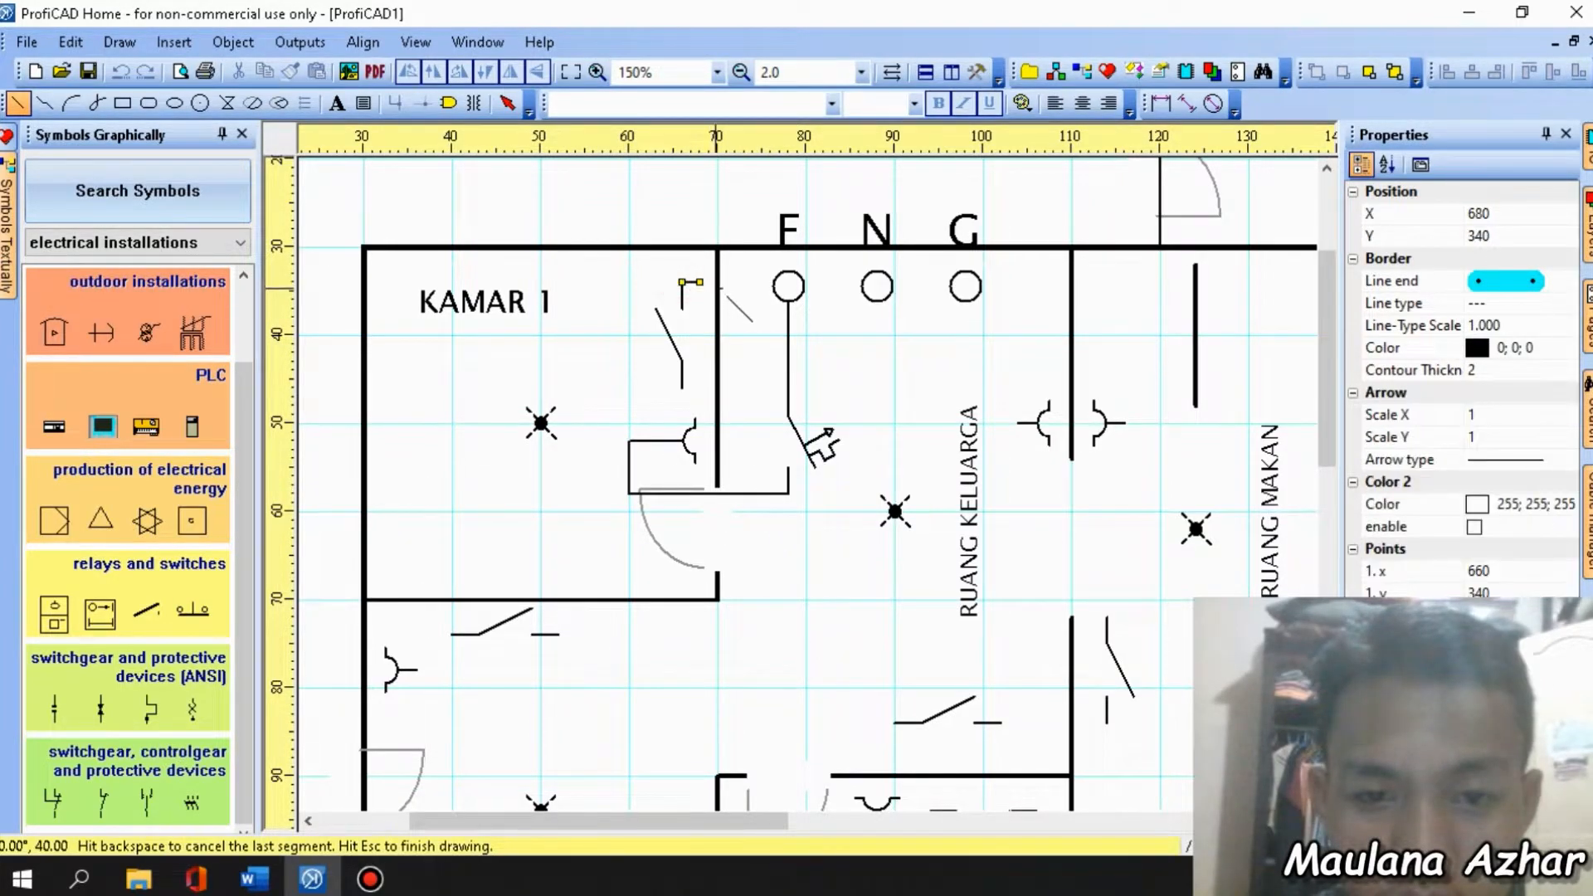
{"action": "left_click", "coordinate": [753, 281]}
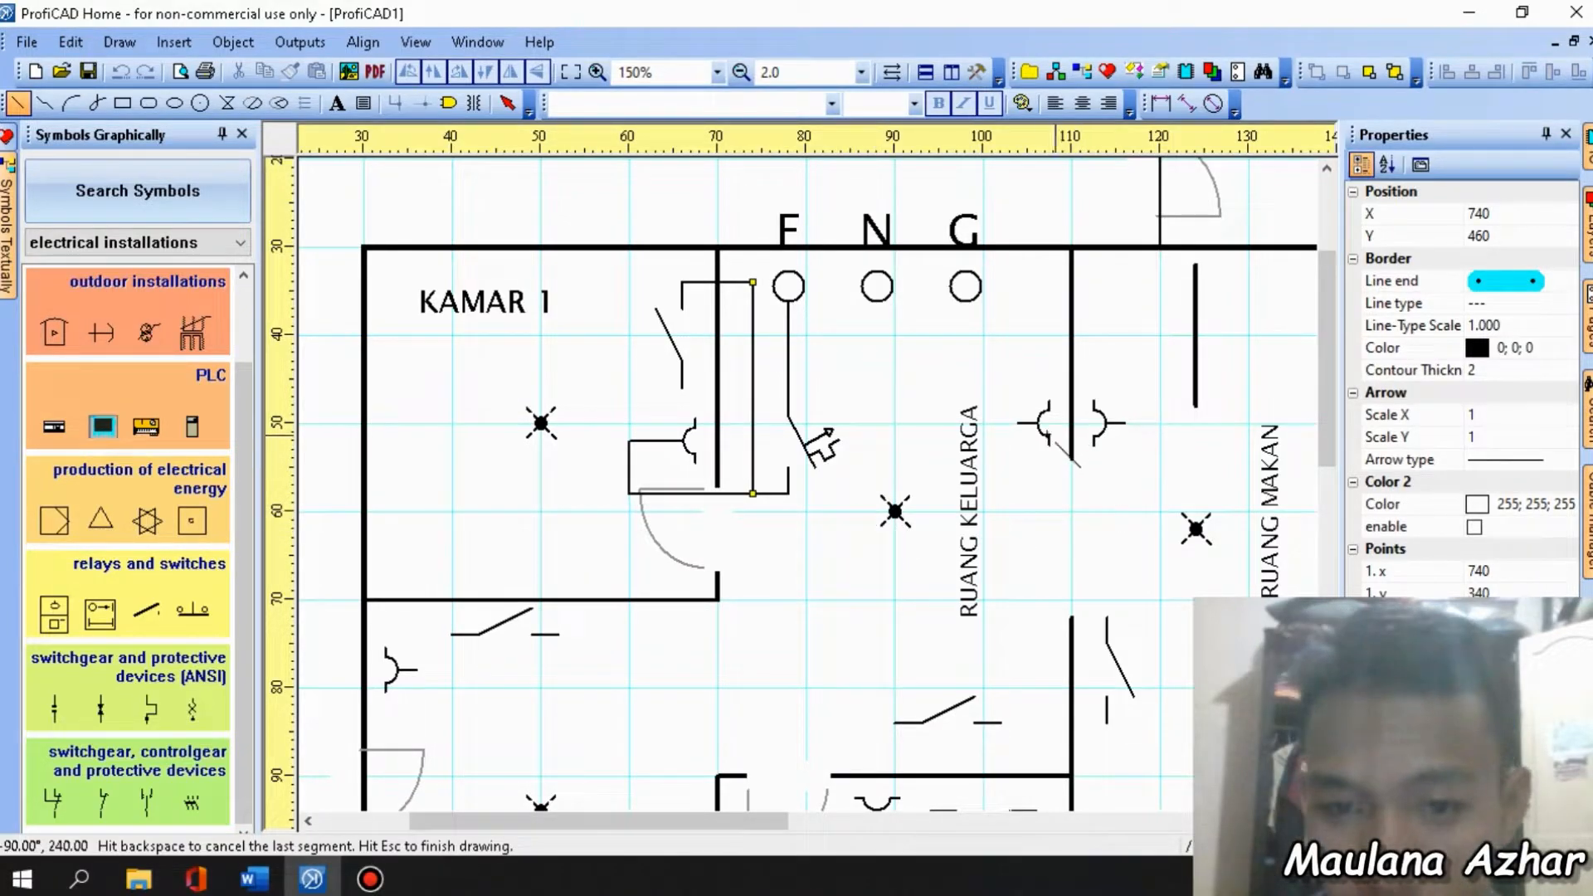
{"action": "key", "text": "Escape"}
Wire the RUANG KELUARGA socket from X 1040, Y 500 west to X 860, down to Y 580 and back to the breaker's lower terminal.
{"action": "left_click", "coordinate": [1018, 424]}
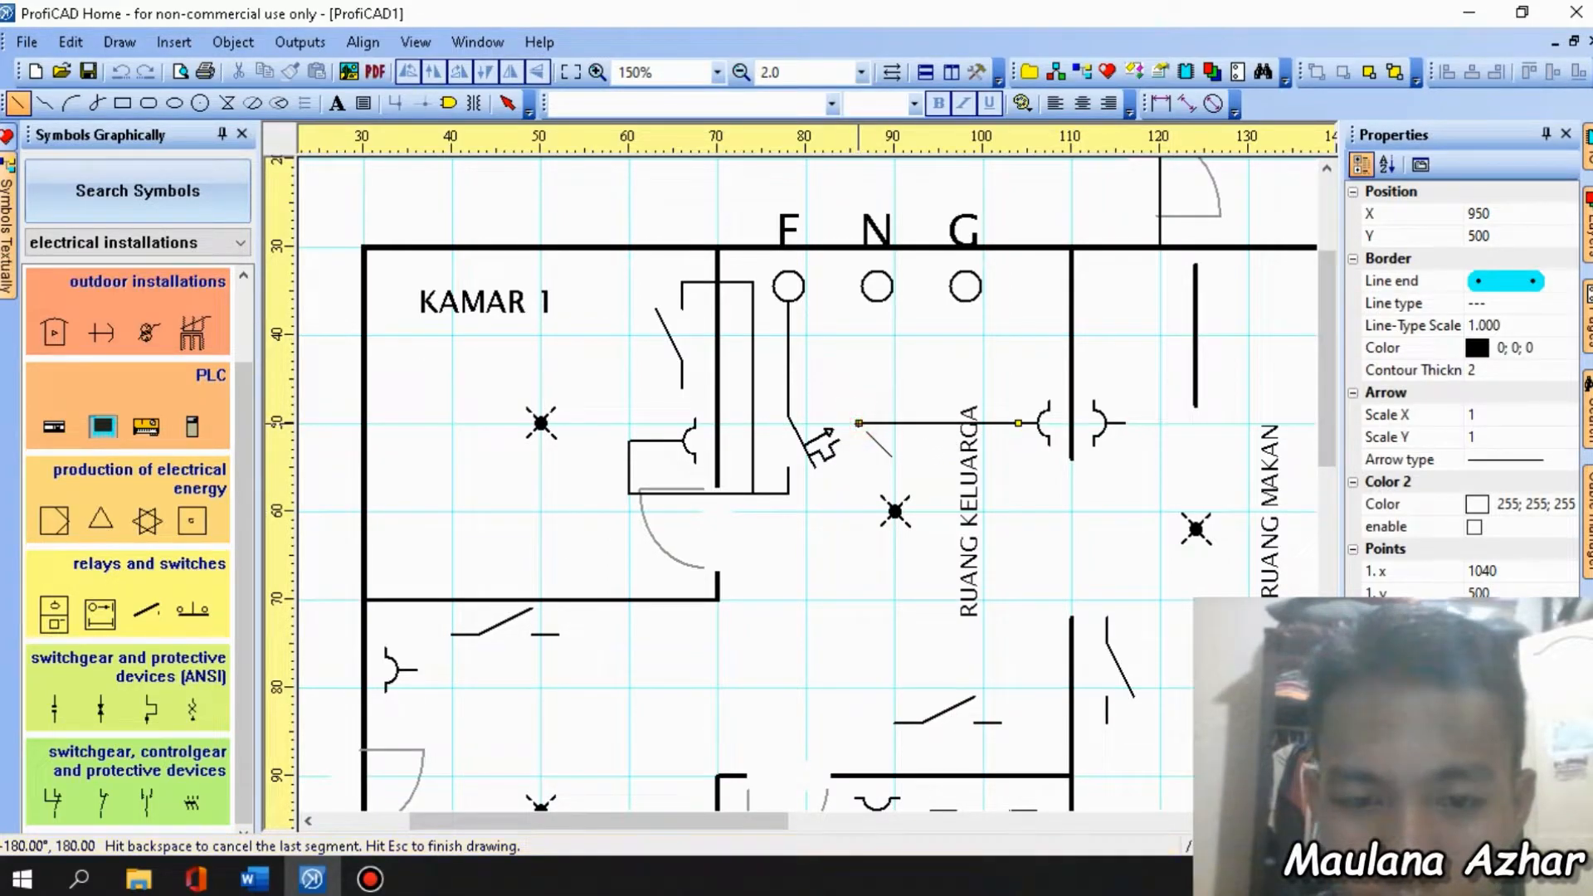
{"action": "left_click", "coordinate": [859, 423]}
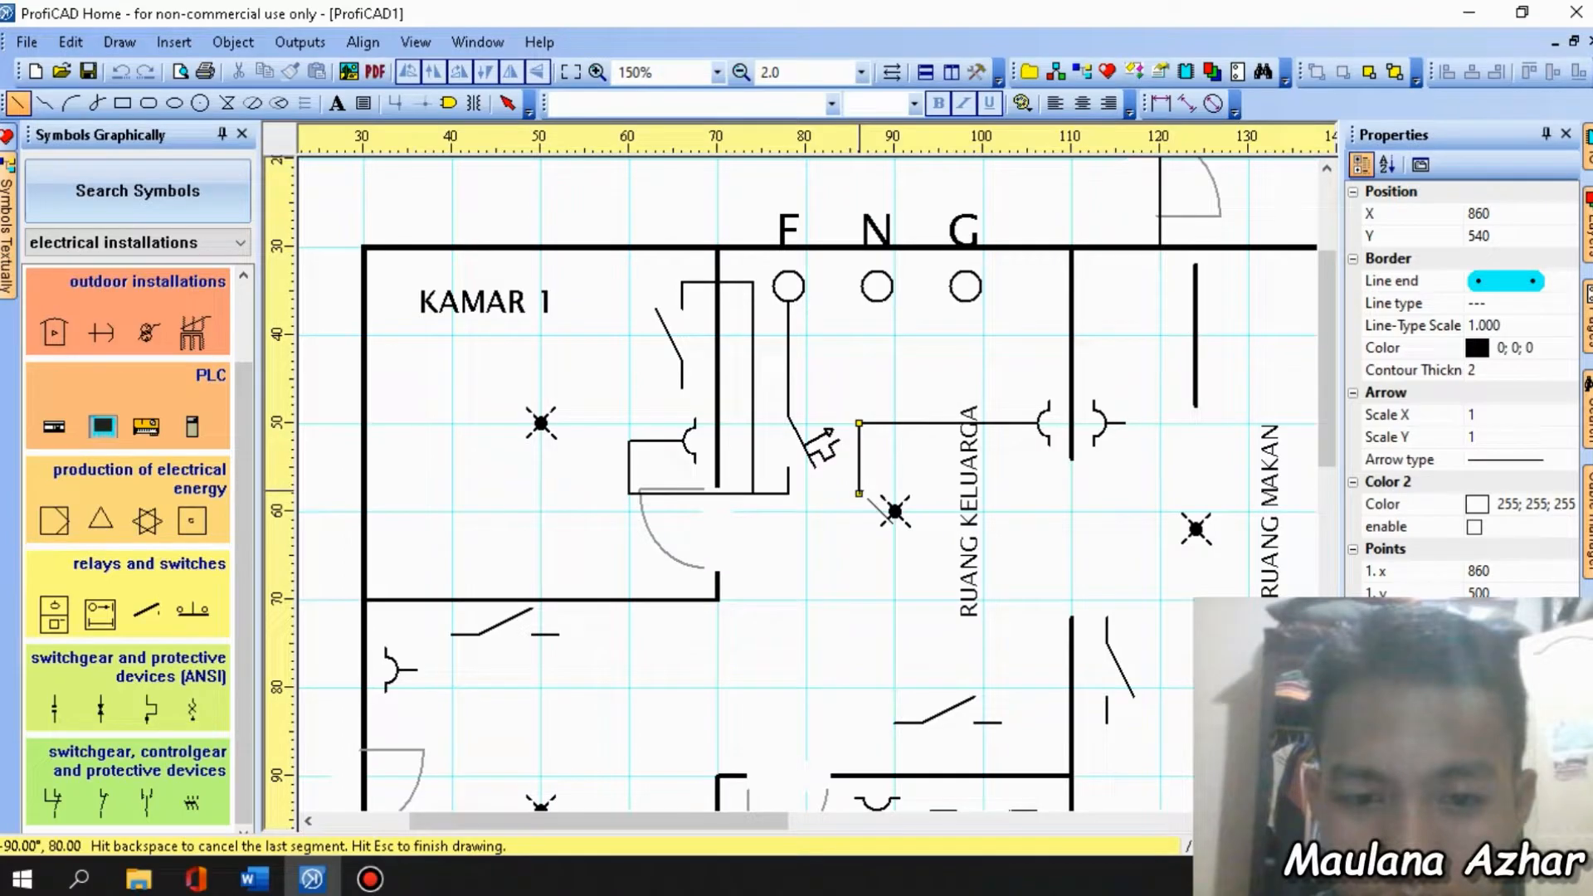
{"action": "left_click", "coordinate": [859, 494]}
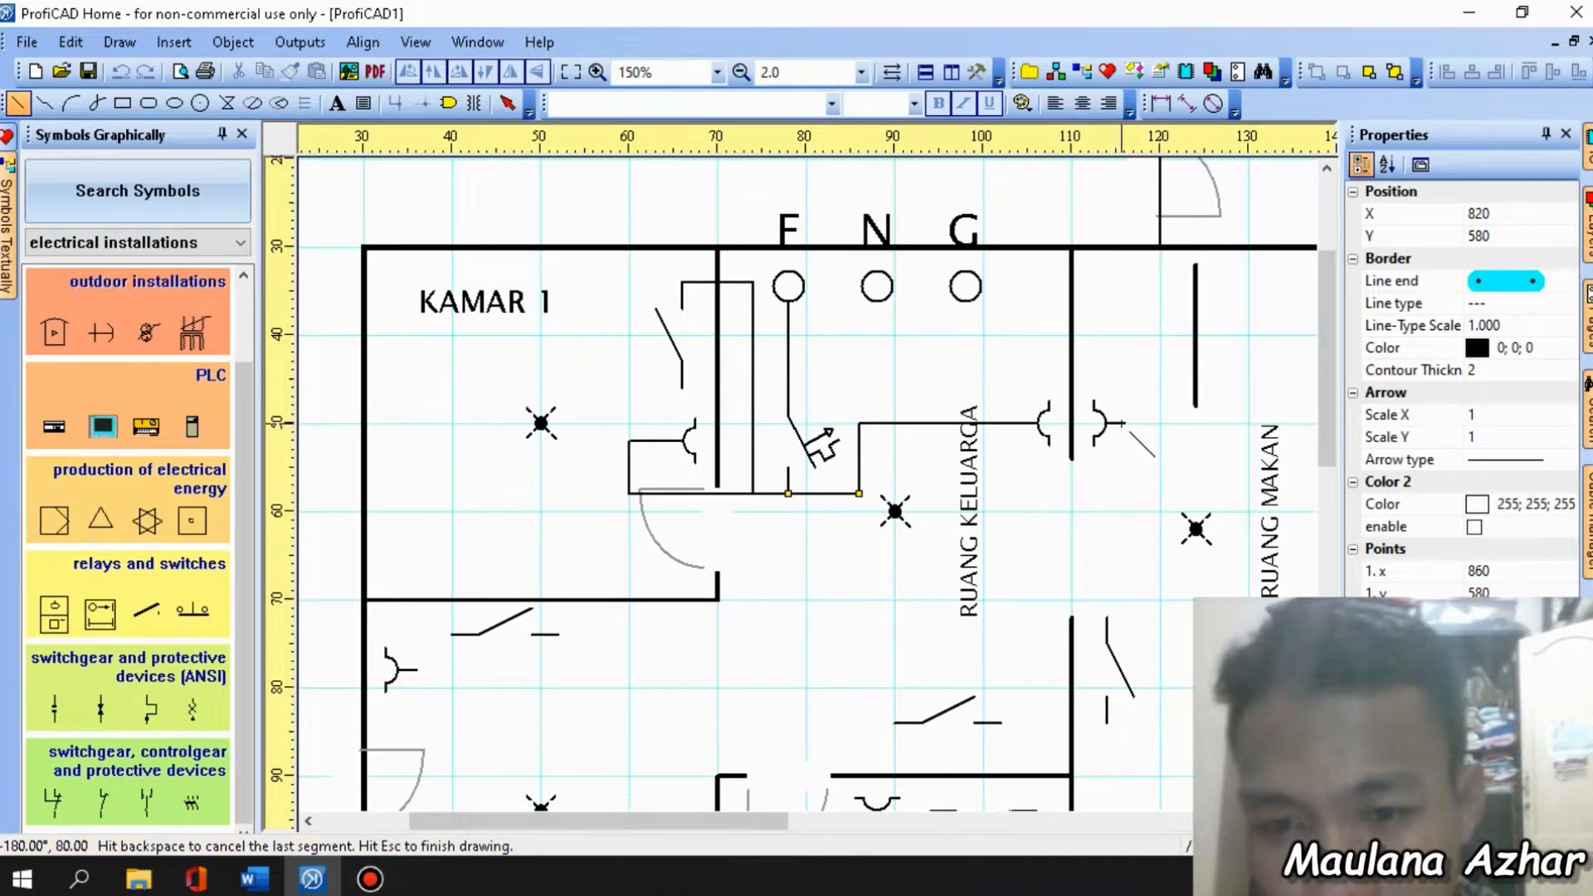
Wire the upper RUANG MAKAN socket from X 1160, Y 500 down to Y 580 and west to the main line at X 860.
{"action": "left_click", "coordinate": [1126, 423]}
{"action": "left_click", "coordinate": [1124, 494]}
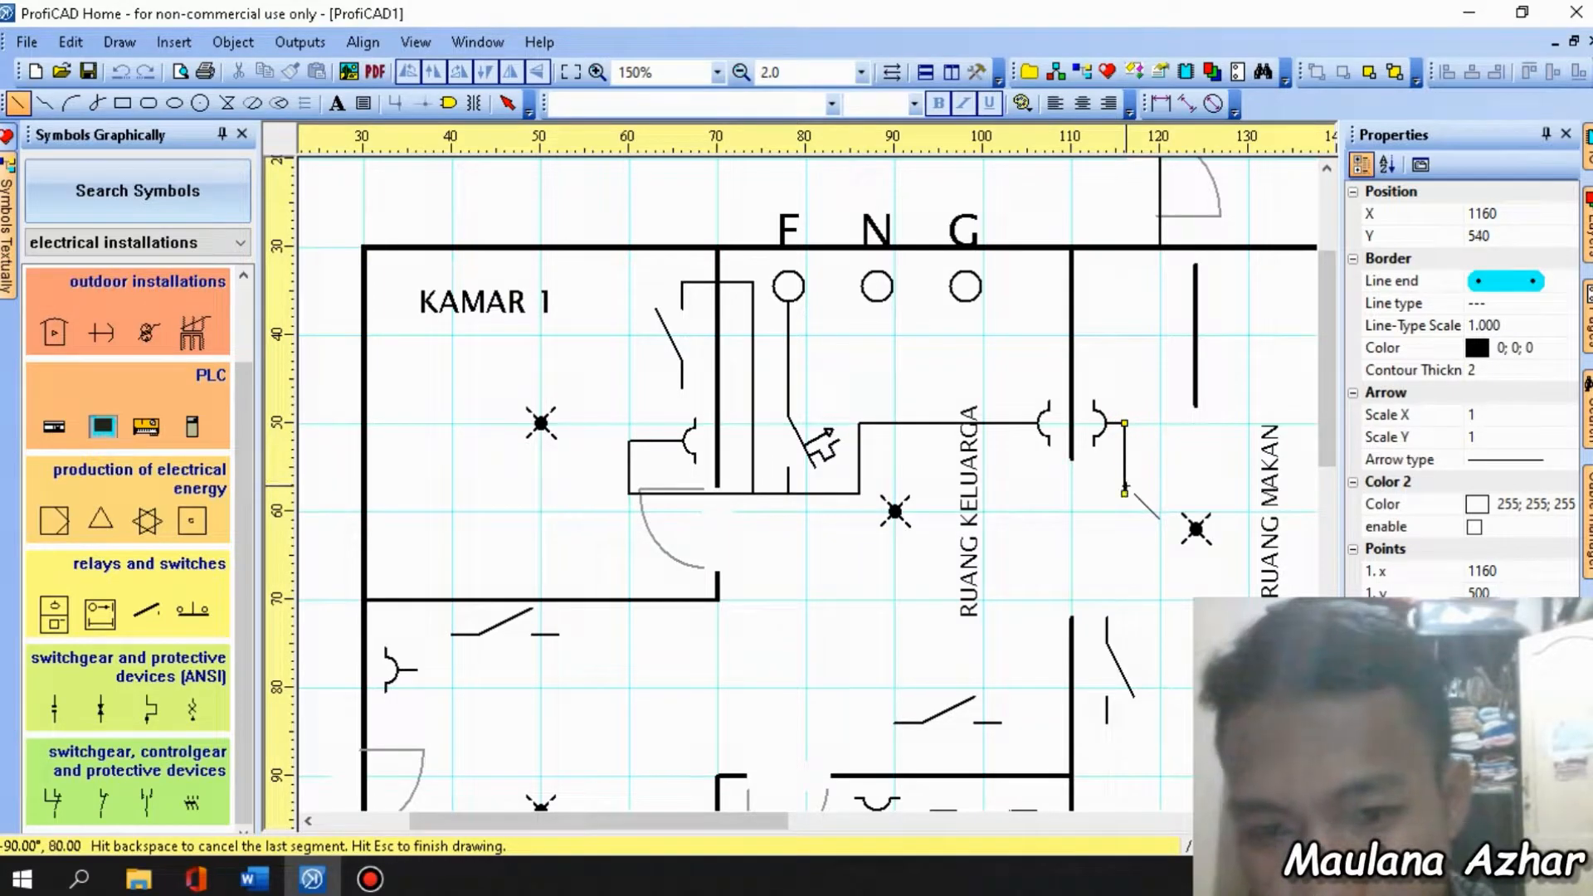
{"action": "left_click", "coordinate": [859, 493]}
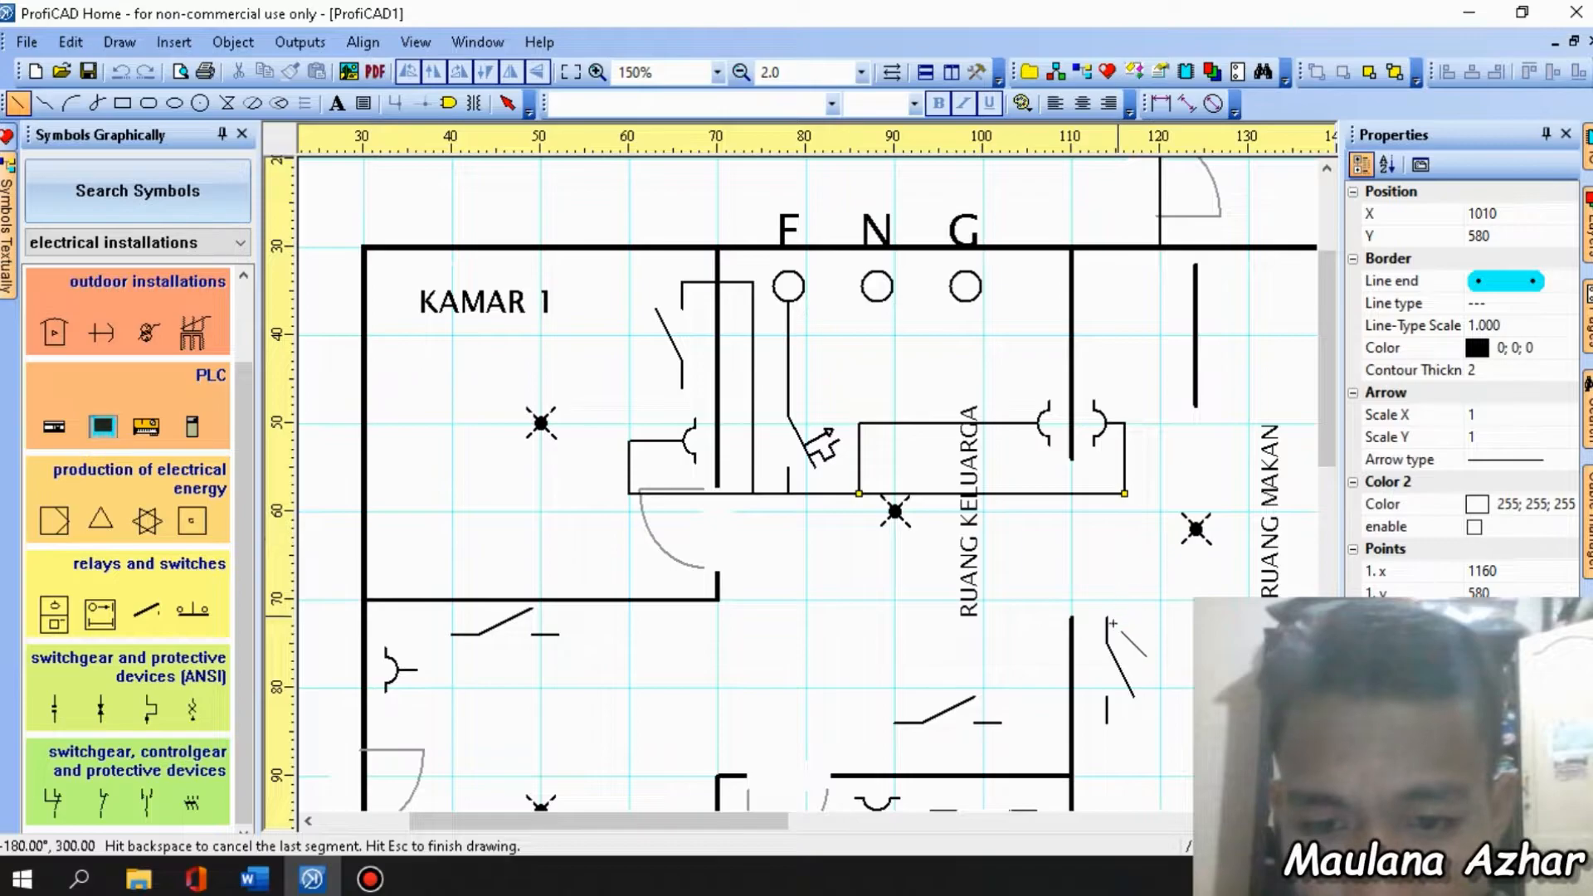
Wire the RUANG TAMU socket from X 360, Y 780 east to X 800 and up to the main line.
{"action": "left_click", "coordinate": [416, 669]}
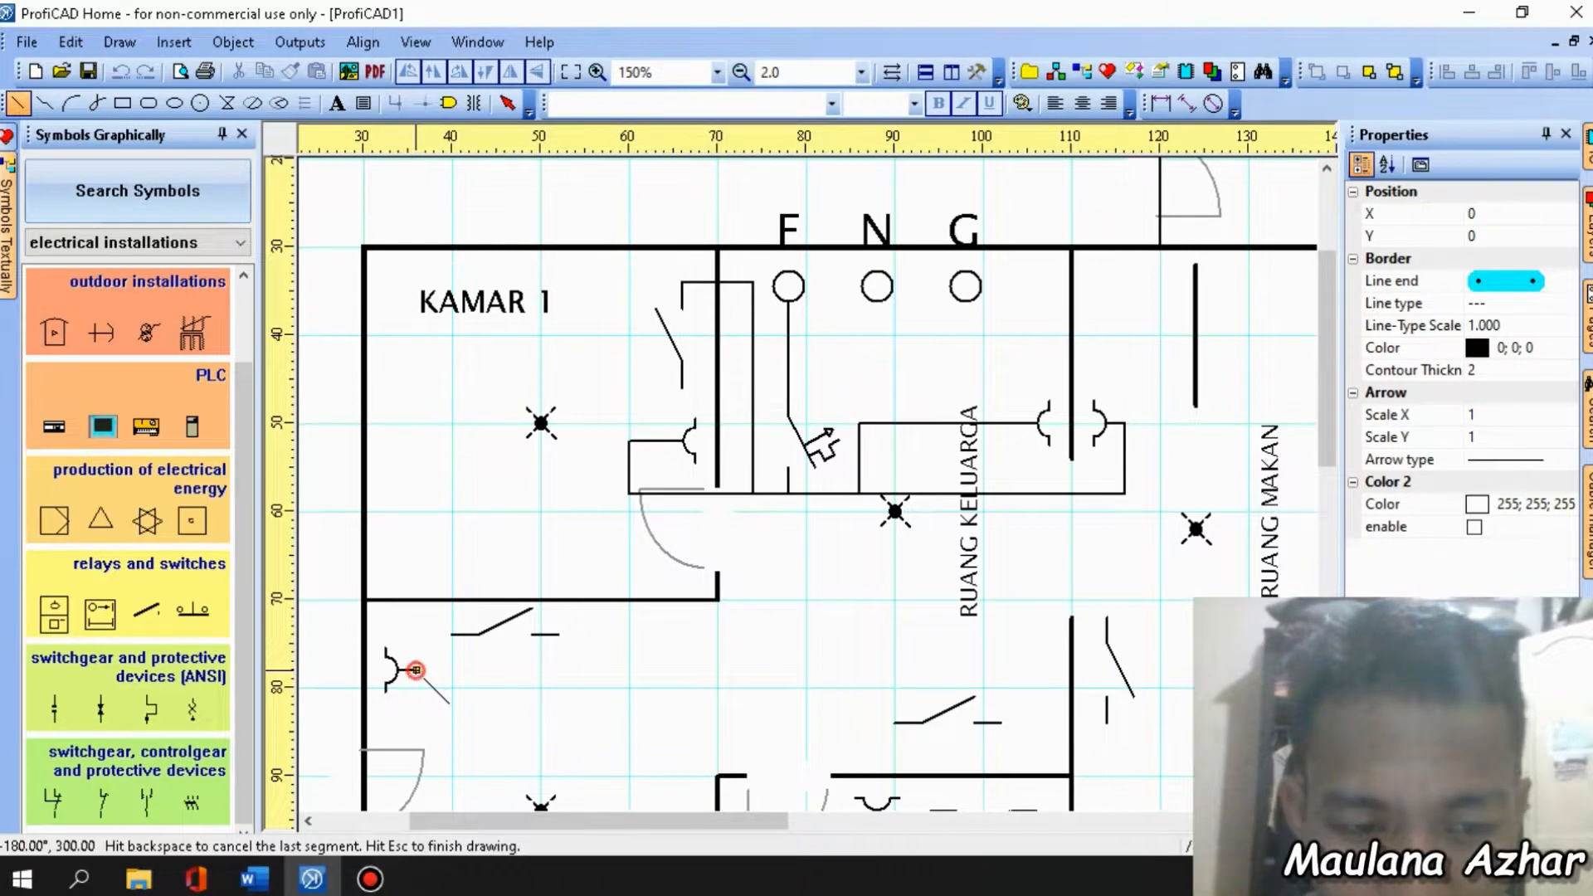
{"action": "left_click", "coordinate": [752, 654]}
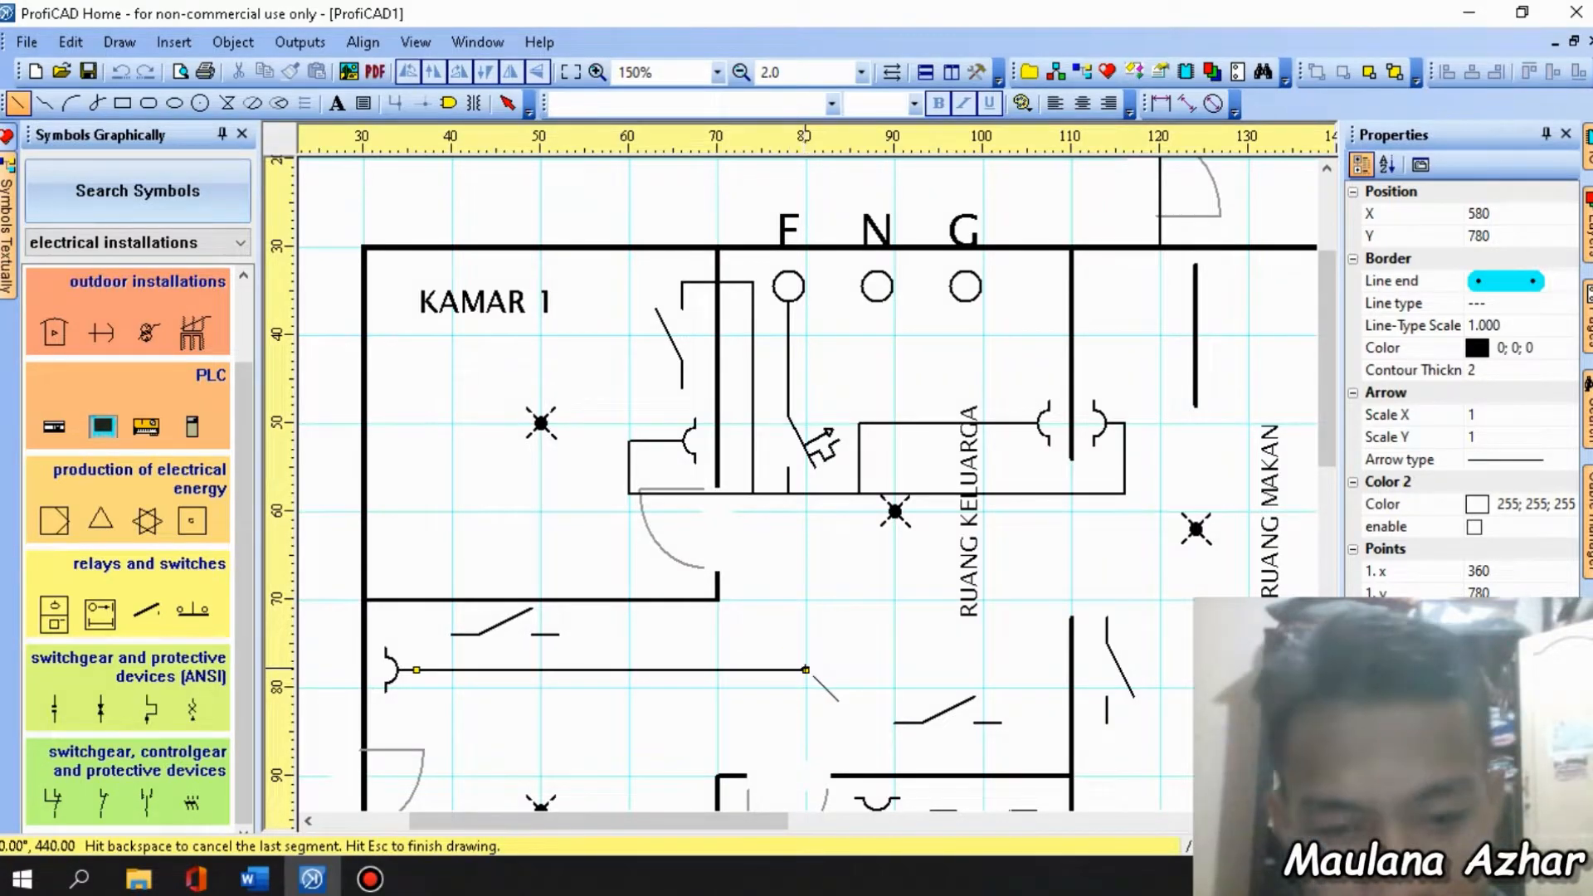
{"action": "left_click", "coordinate": [806, 670]}
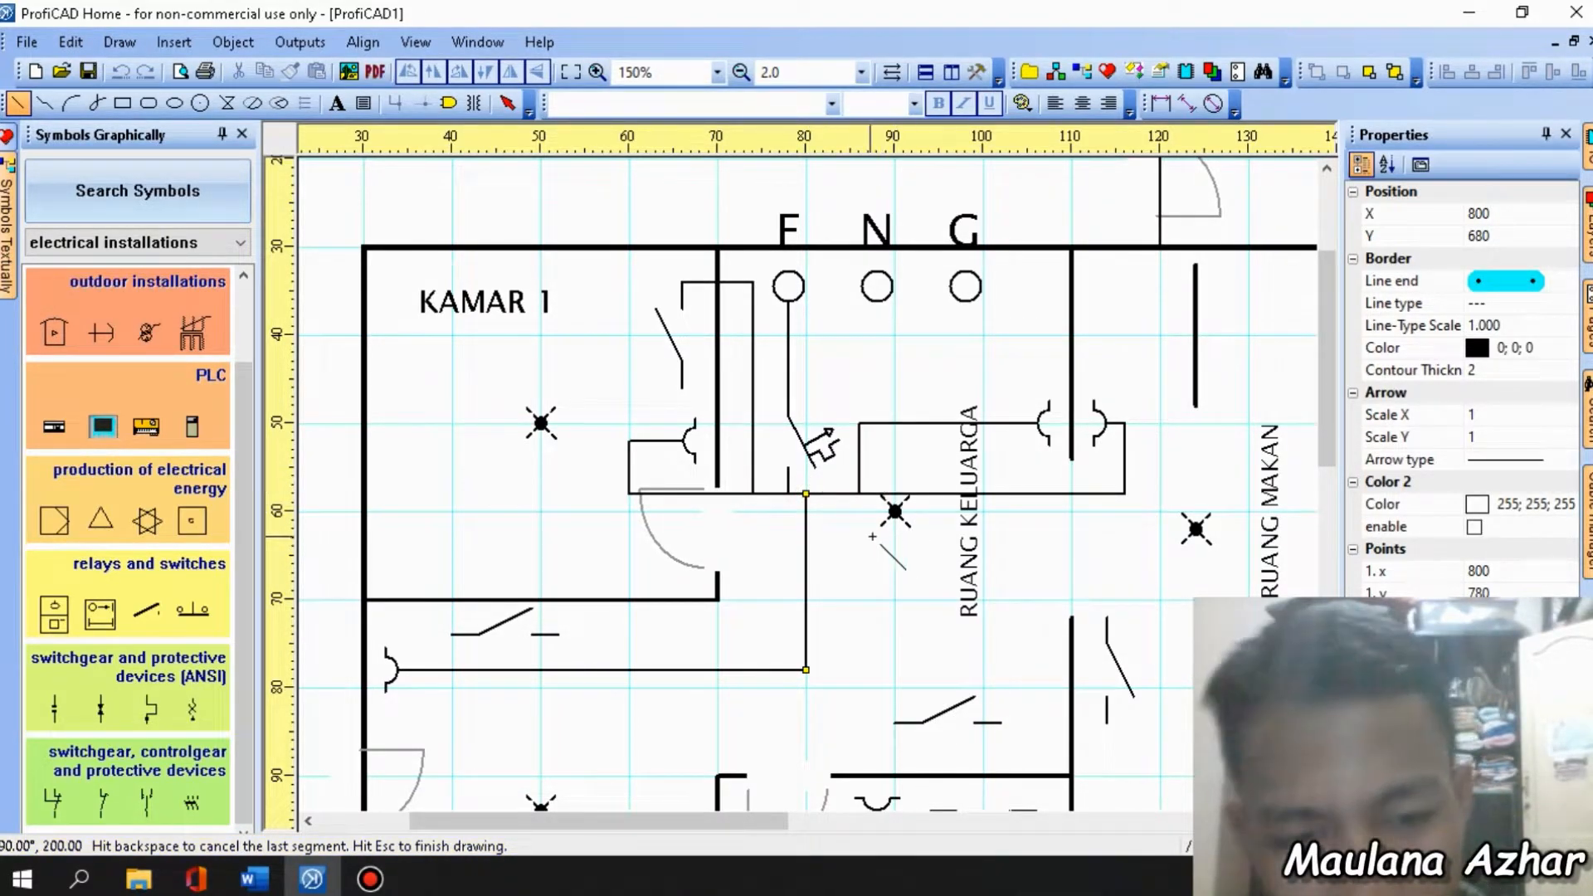
Wire the DAPUR socket down to the level of the main line and west to the main line's end in RUANG MAKAN.
{"action": "scroll", "coordinate": [974, 562], "scroll_direction": "down", "scroll_amount": 2}
{"action": "scroll", "coordinate": [871, 569], "scroll_direction": "up", "scroll_amount": 1}
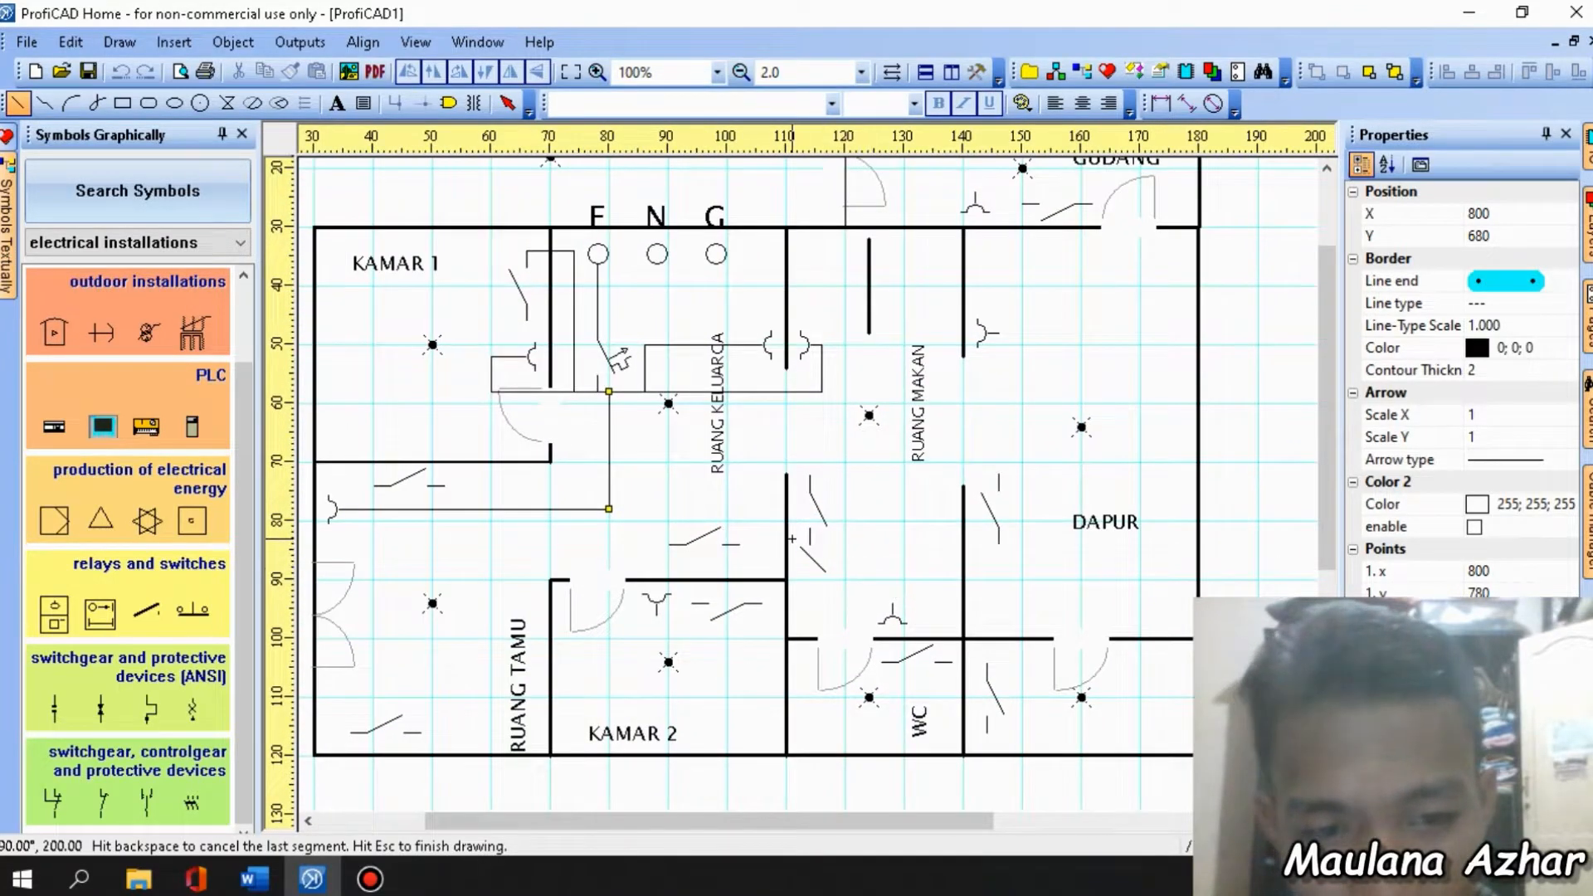
{"action": "scroll", "coordinate": [871, 568], "scroll_direction": "up", "scroll_amount": 3}
{"action": "left_click", "coordinate": [1102, 230]}
{"action": "left_click", "coordinate": [1102, 319]}
{"action": "key", "text": "Escape"}
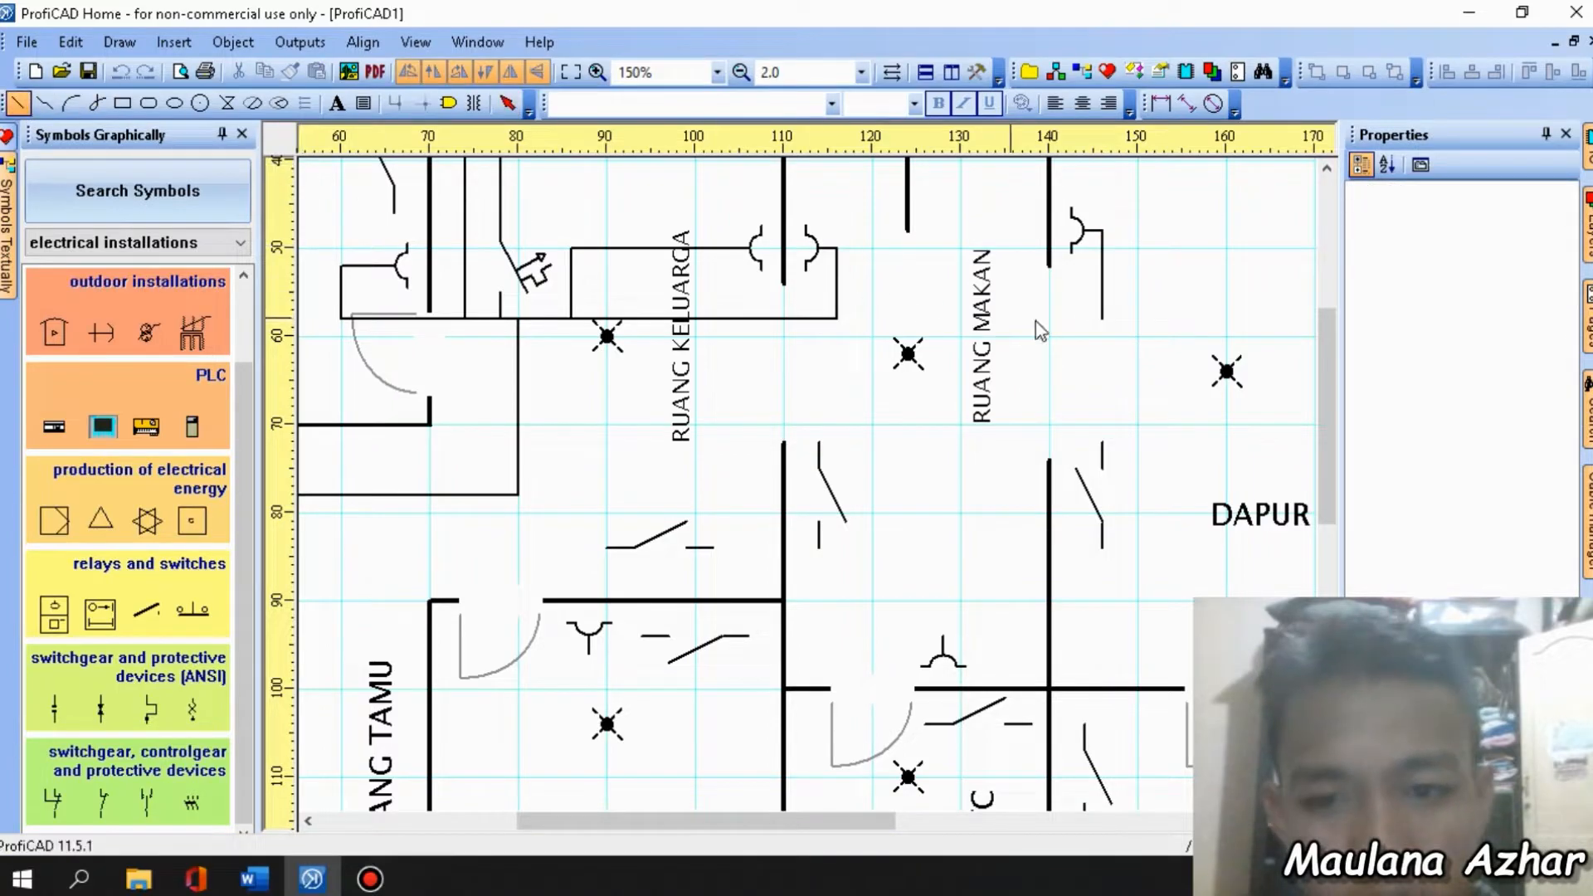
{"action": "left_click", "coordinate": [1102, 319]}
{"action": "left_click", "coordinate": [837, 320]}
Wire the KAMAR 2 socket up to the RUANG TAMU branch at X 800, and the lower RUANG MAKAN socket up to the main line.
{"action": "left_click", "coordinate": [588, 654]}
{"action": "left_click_drag", "start_coordinate": [519, 654], "coordinate": [518, 495]}
{"action": "left_click_drag", "start_coordinate": [944, 635], "coordinate": [944, 319]}
{"action": "key", "text": "Escape"}
{"action": "scroll", "coordinate": [1048, 439], "scroll_direction": "down", "scroll_amount": 2}
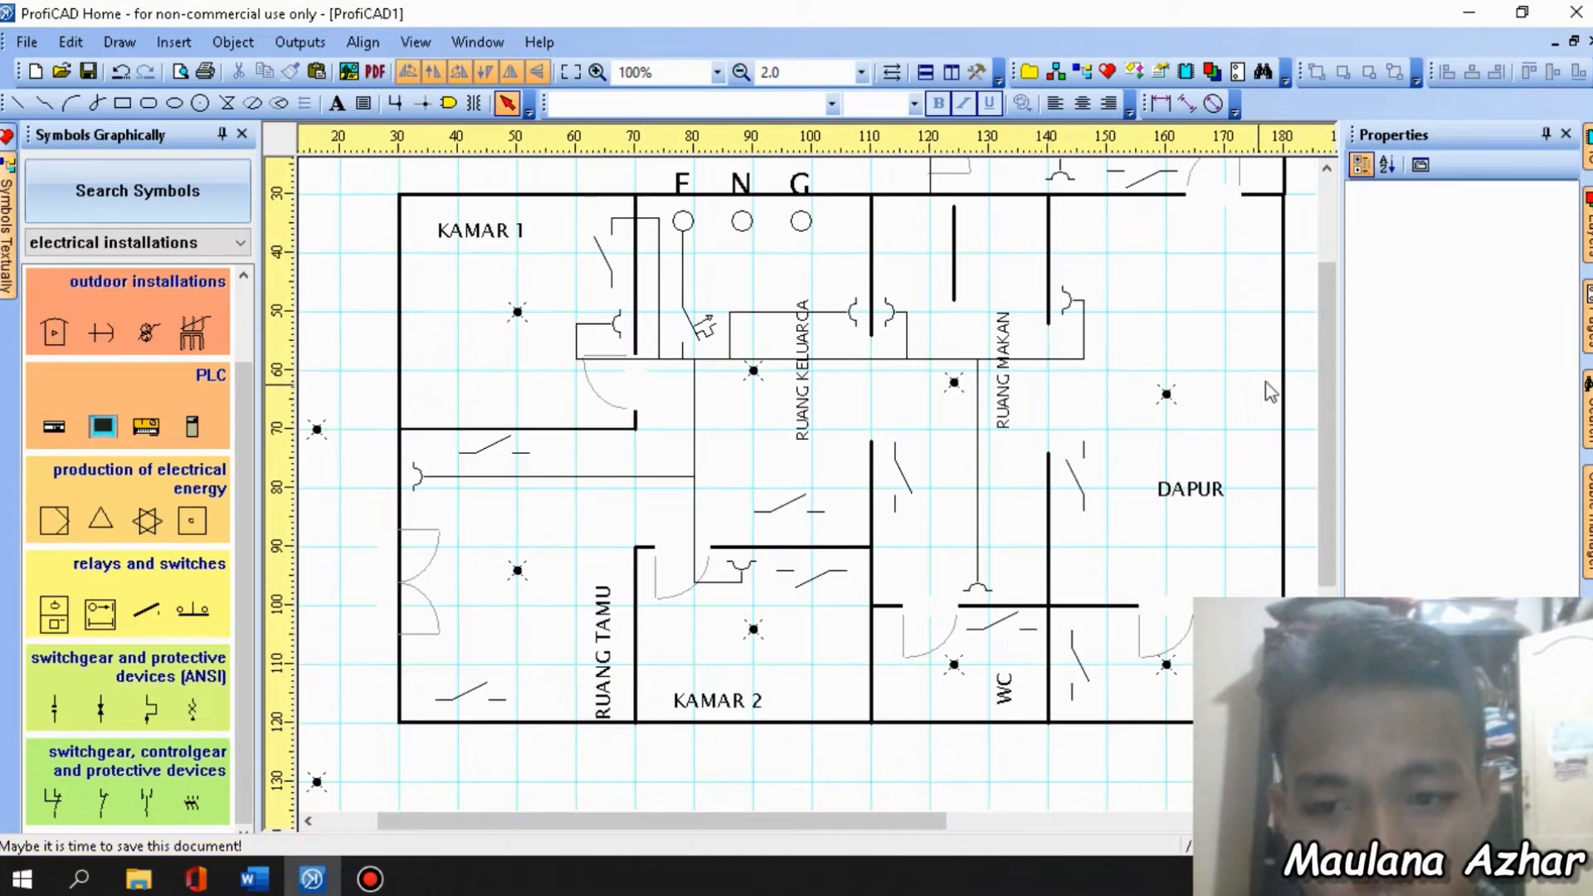
Wire the GUDANG socket east to X 1460, Y 240 and down to the DAPUR socket's wire, ending the line drawing.
{"action": "scroll", "coordinate": [1253, 390], "scroll_direction": "up", "scroll_amount": 2}
{"action": "left_click", "coordinate": [17, 103]}
{"action": "left_click", "coordinate": [1060, 328]}
{"action": "left_click_drag", "start_coordinate": [1083, 328], "coordinate": [1083, 469]}
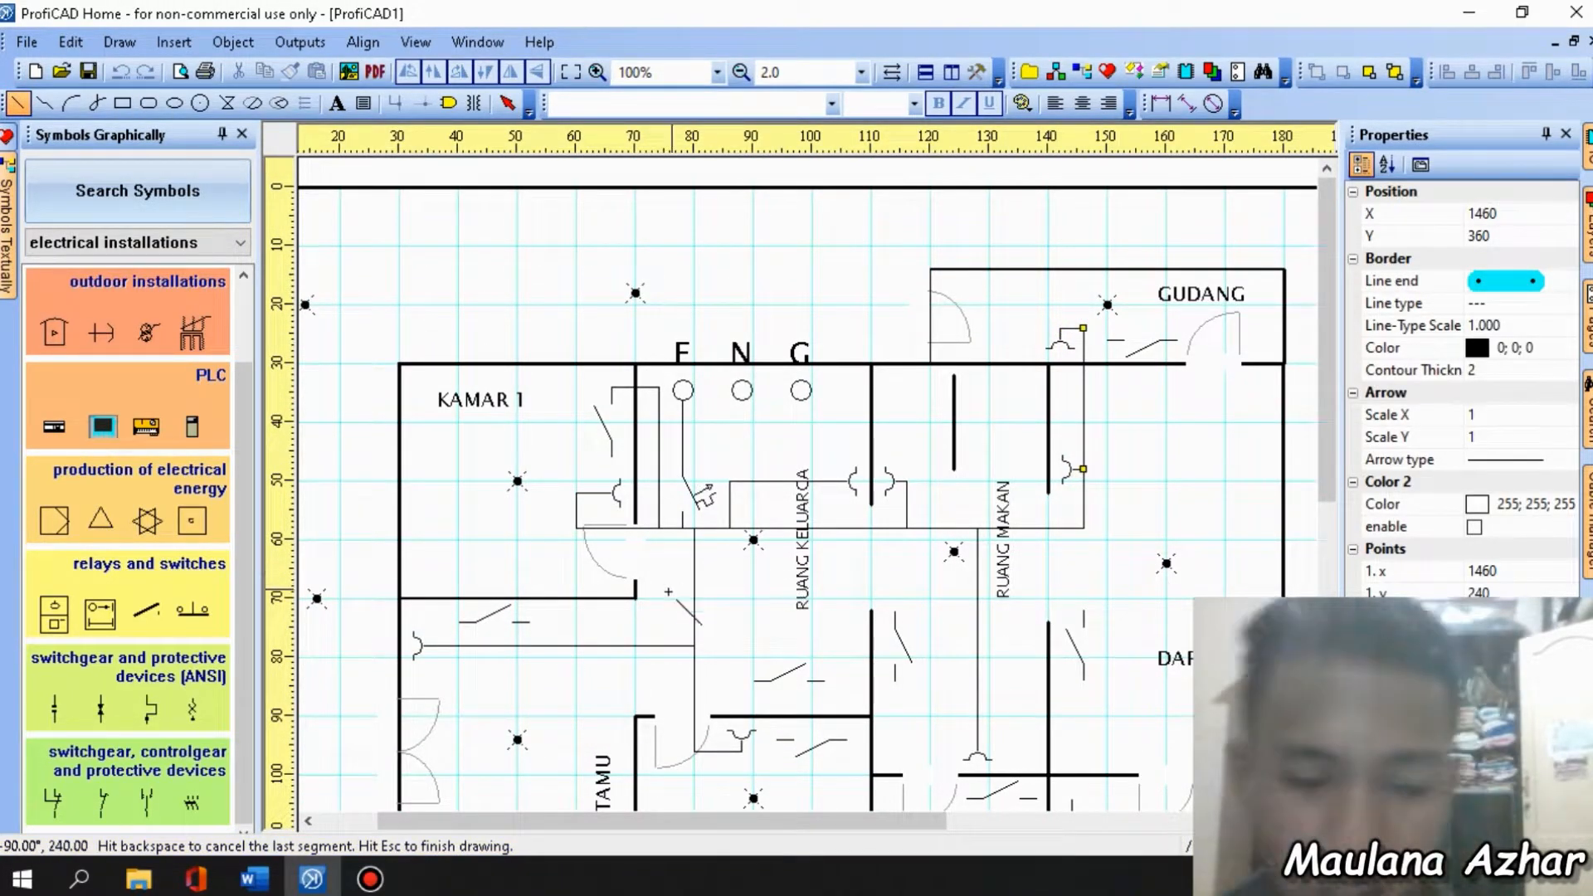
{"action": "scroll", "coordinate": [678, 588], "scroll_direction": "down", "scroll_amount": 2}
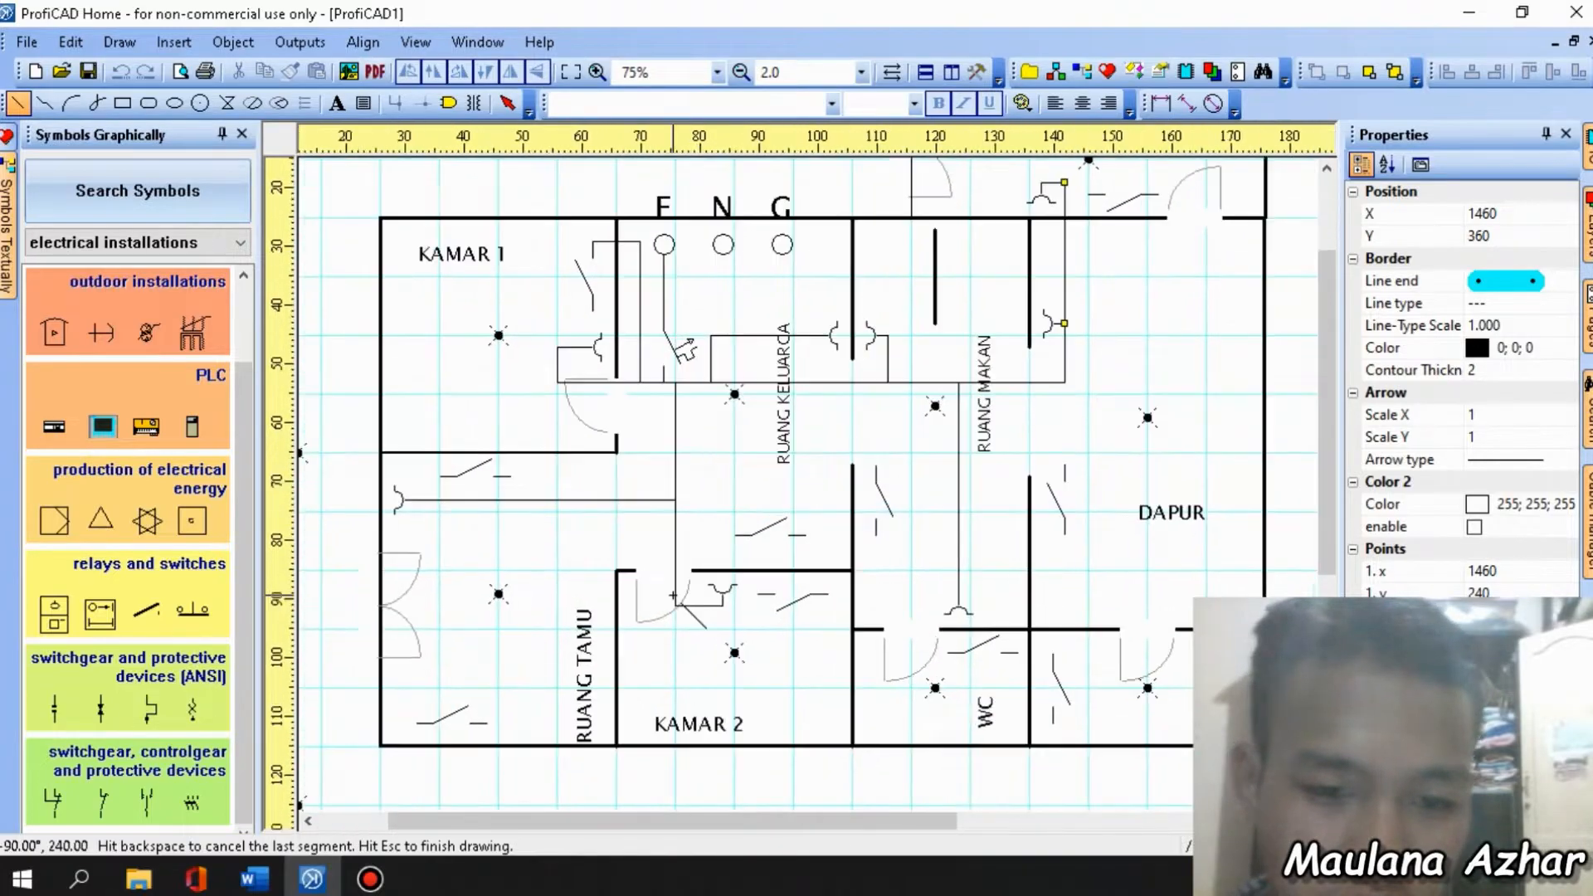
{"action": "scroll", "coordinate": [672, 595], "scroll_direction": "up", "scroll_amount": 2}
{"action": "scroll", "coordinate": [611, 470], "scroll_direction": "down", "scroll_amount": 1}
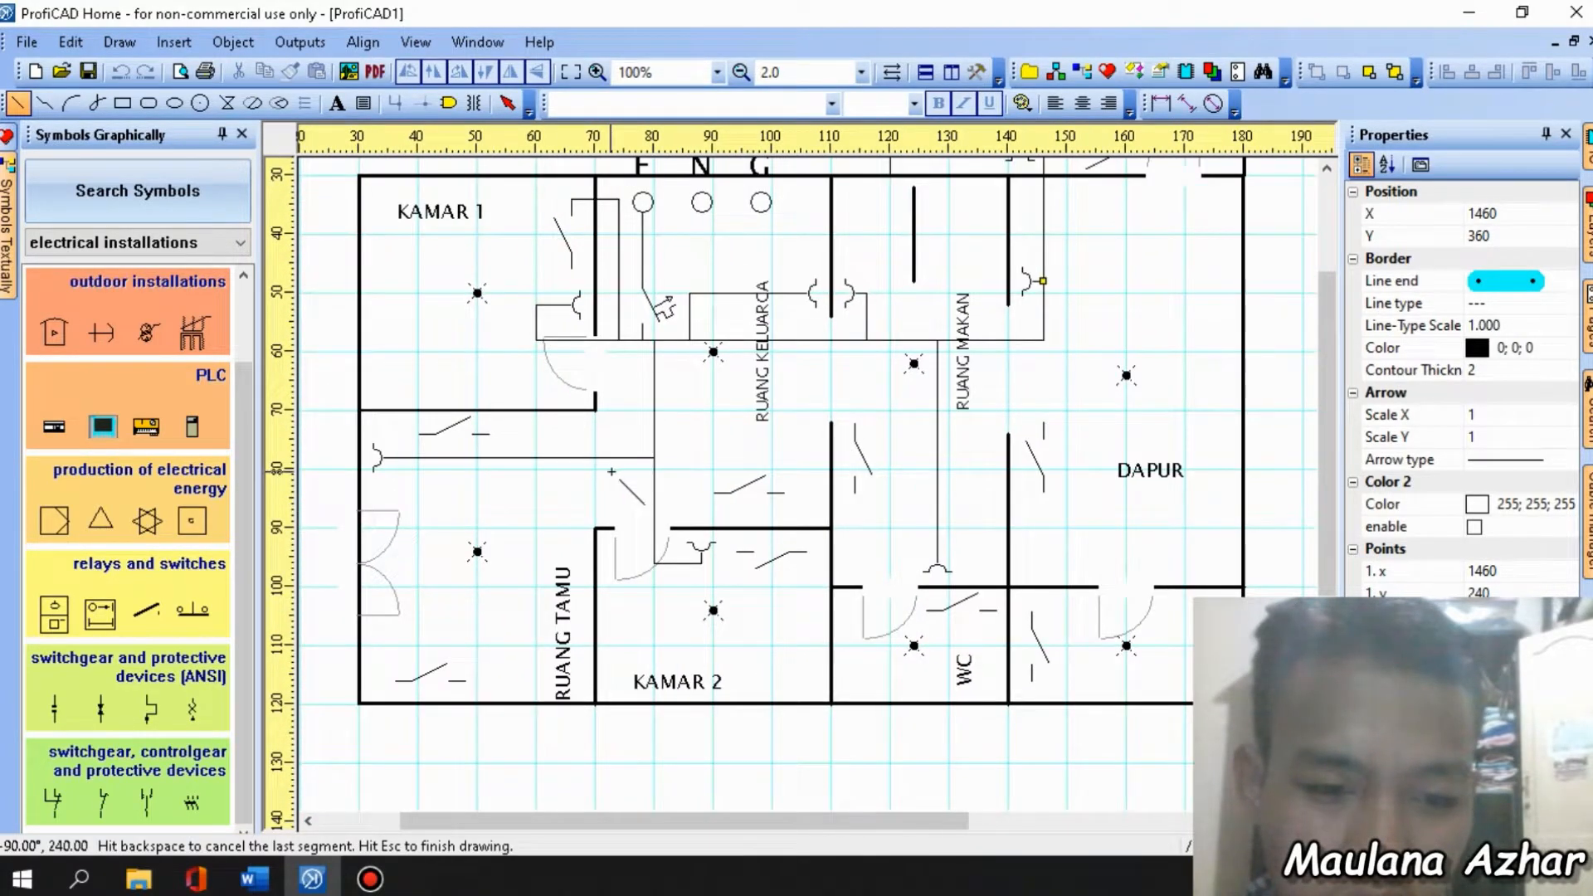
{"action": "left_click", "coordinate": [1324, 463]}
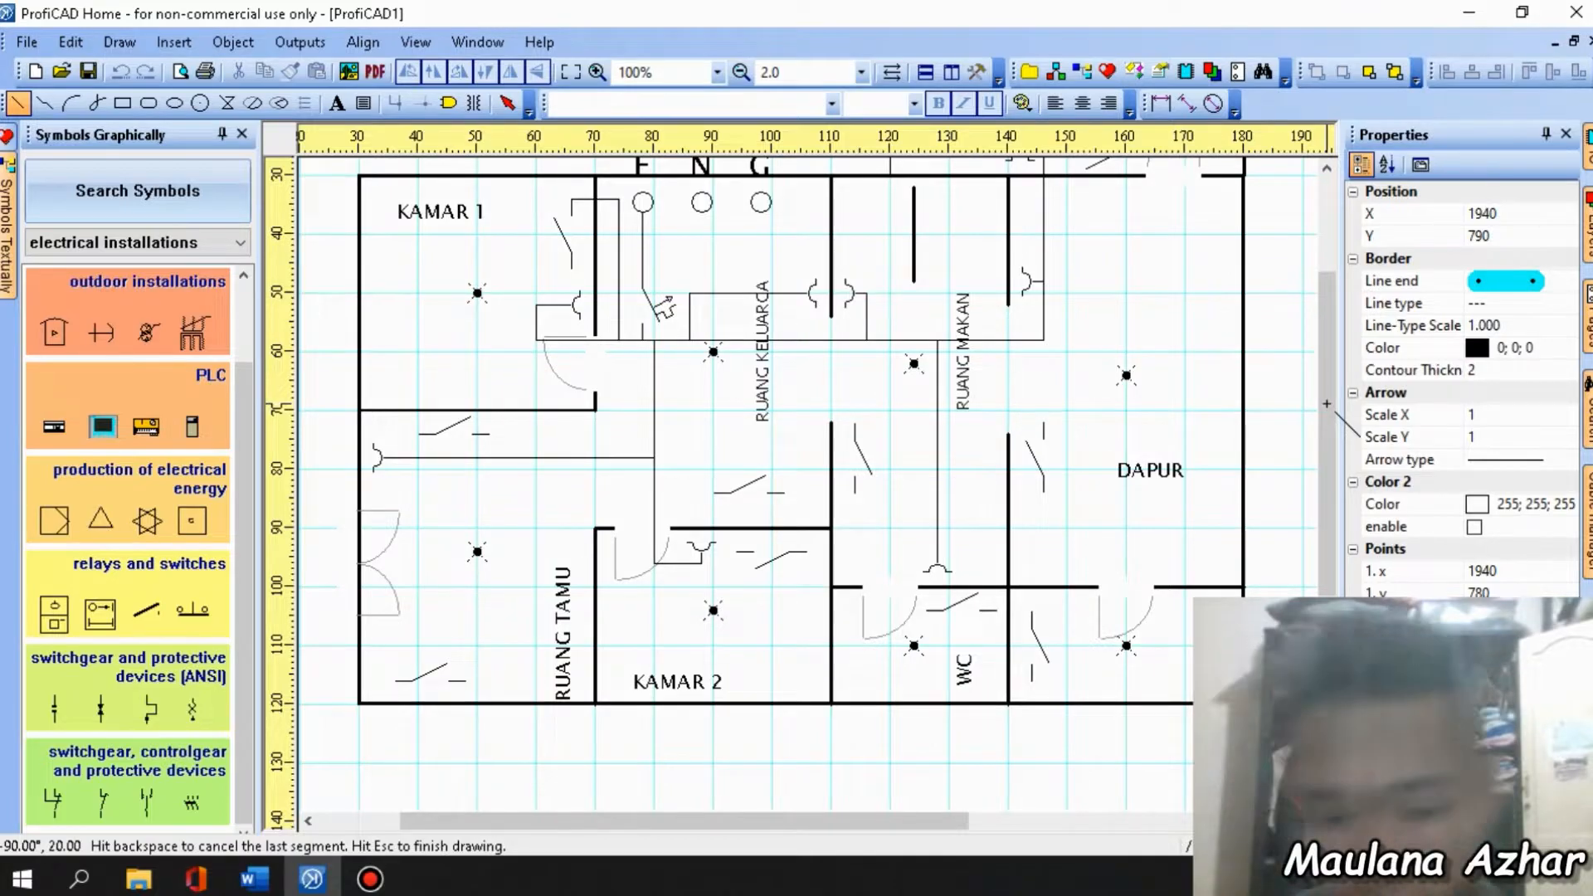
{"action": "left_click", "coordinate": [507, 103]}
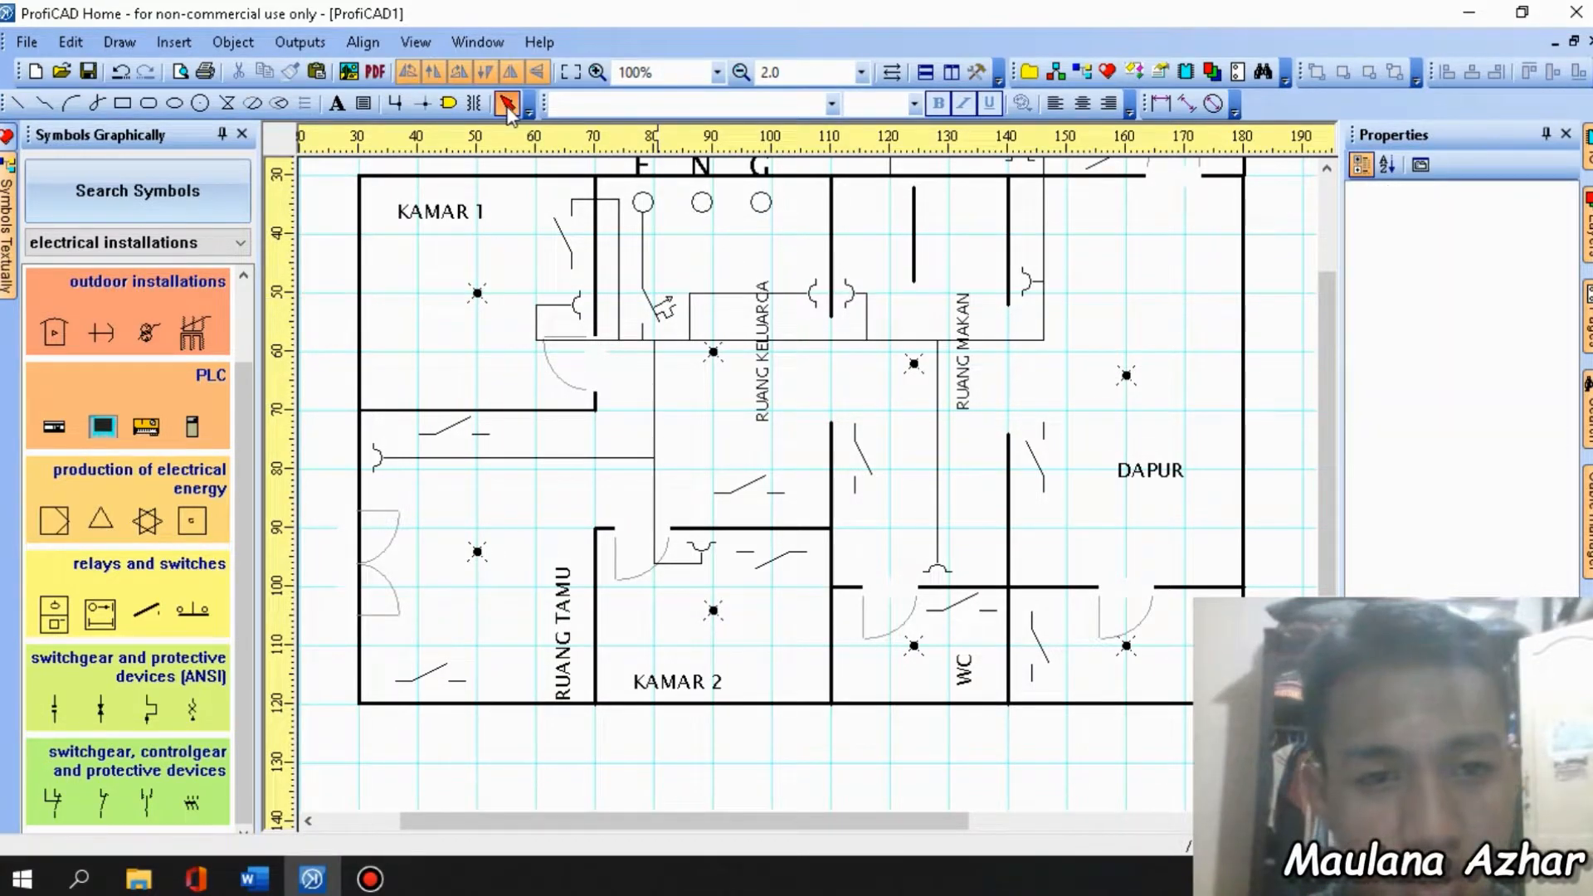
Wire the lower terminal of the KAMAR 1 switch from X 660, Y 460 west to X 500 and down to the room's luminaire.
{"action": "left_click_drag", "start_coordinate": [1334, 411], "coordinate": [1335, 317]}
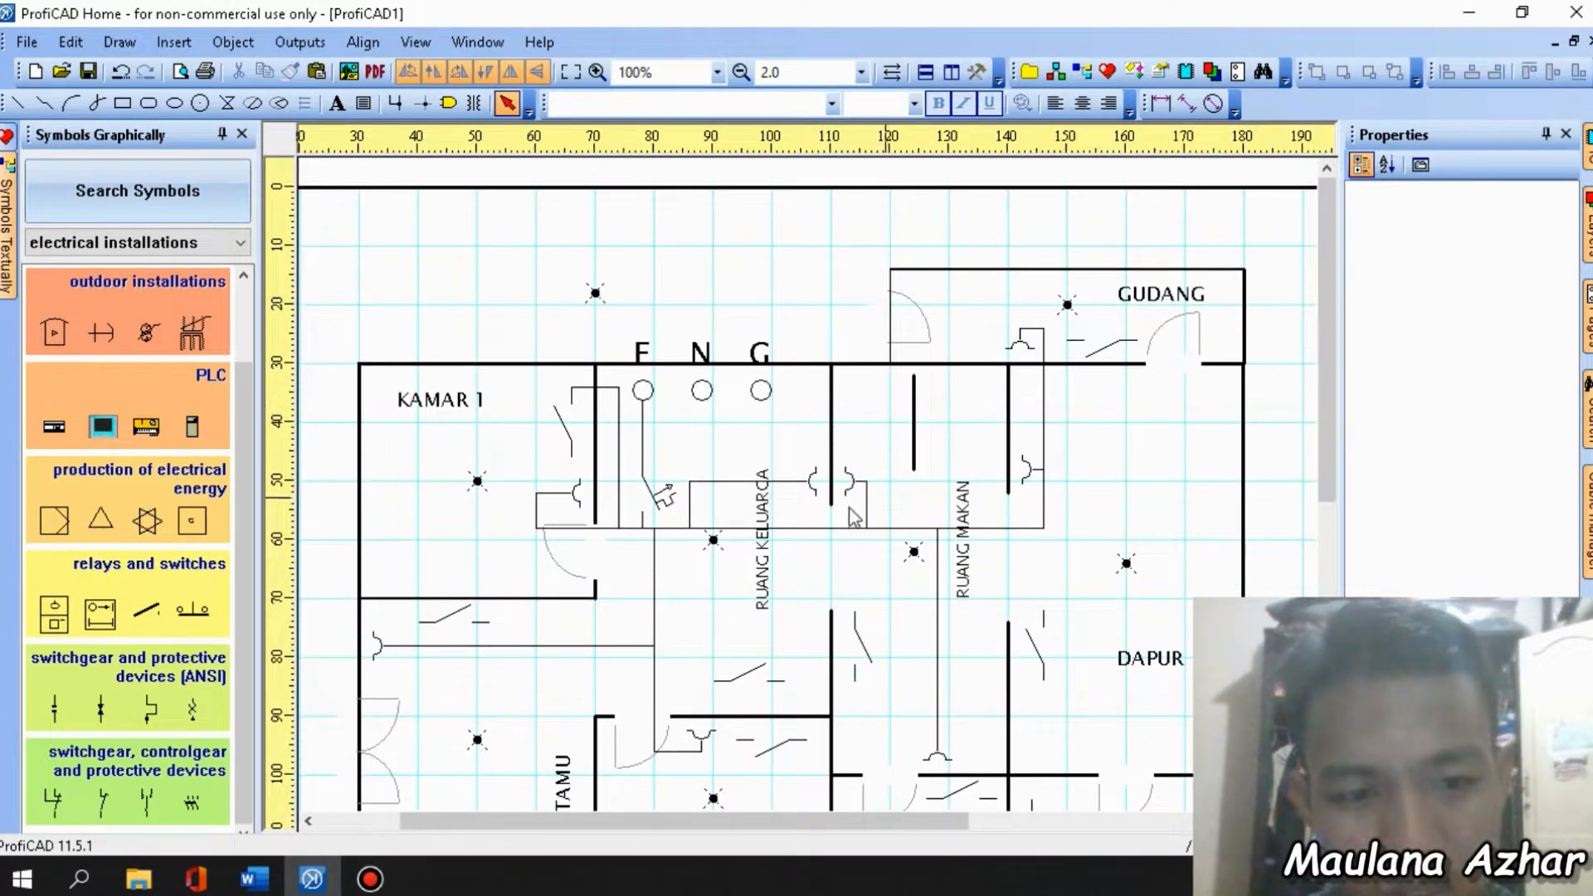
{"action": "scroll", "coordinate": [763, 505], "scroll_direction": "up", "scroll_amount": 1}
{"action": "left_click", "coordinate": [16, 103]}
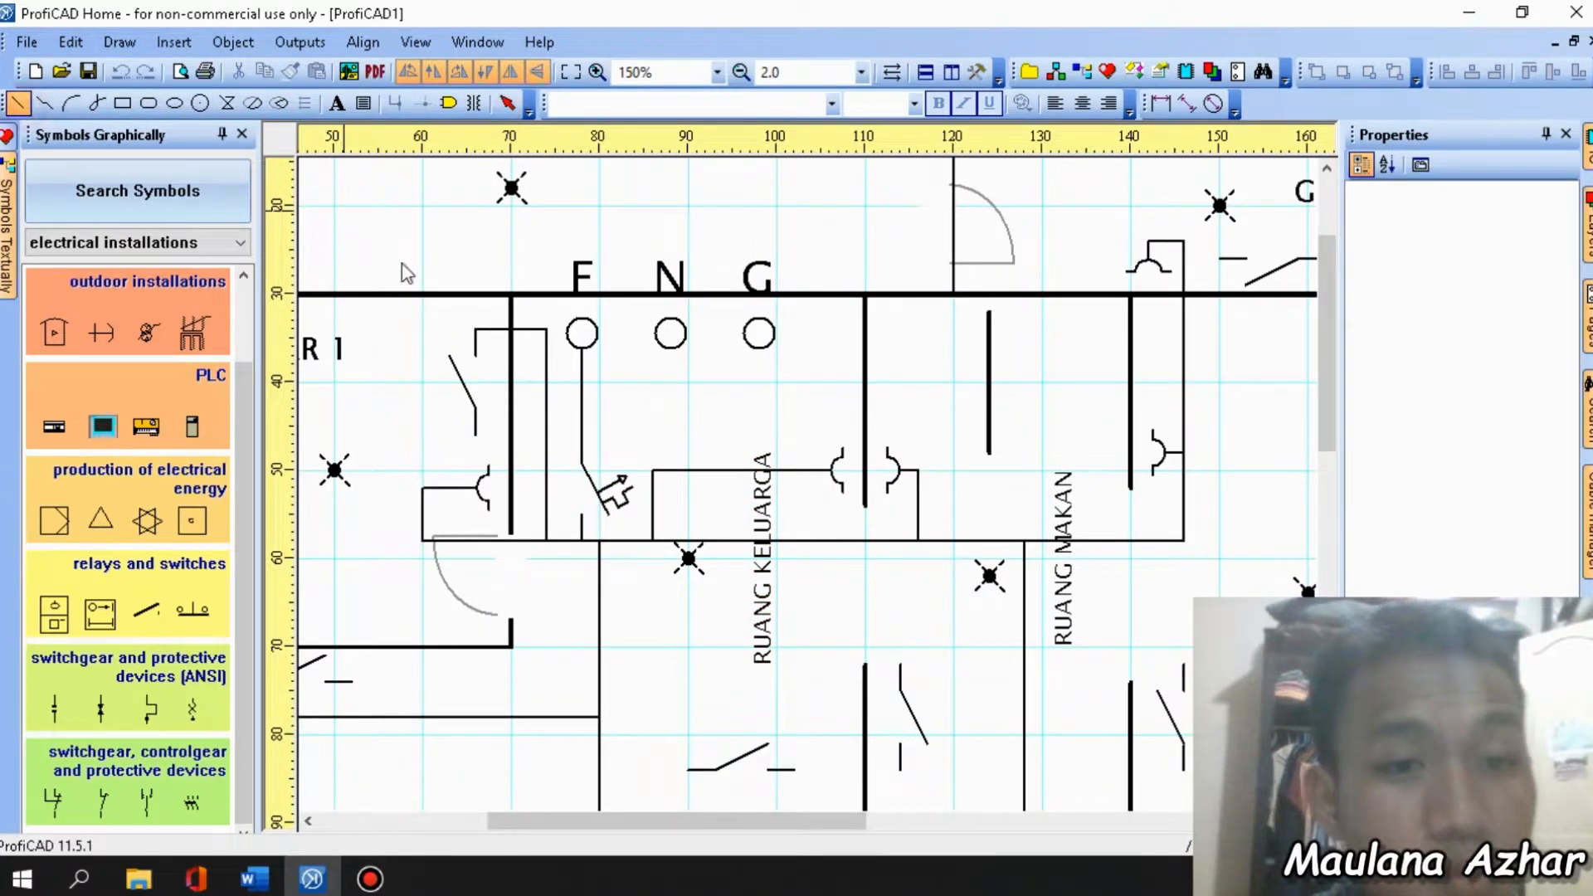
{"action": "left_click", "coordinate": [475, 434]}
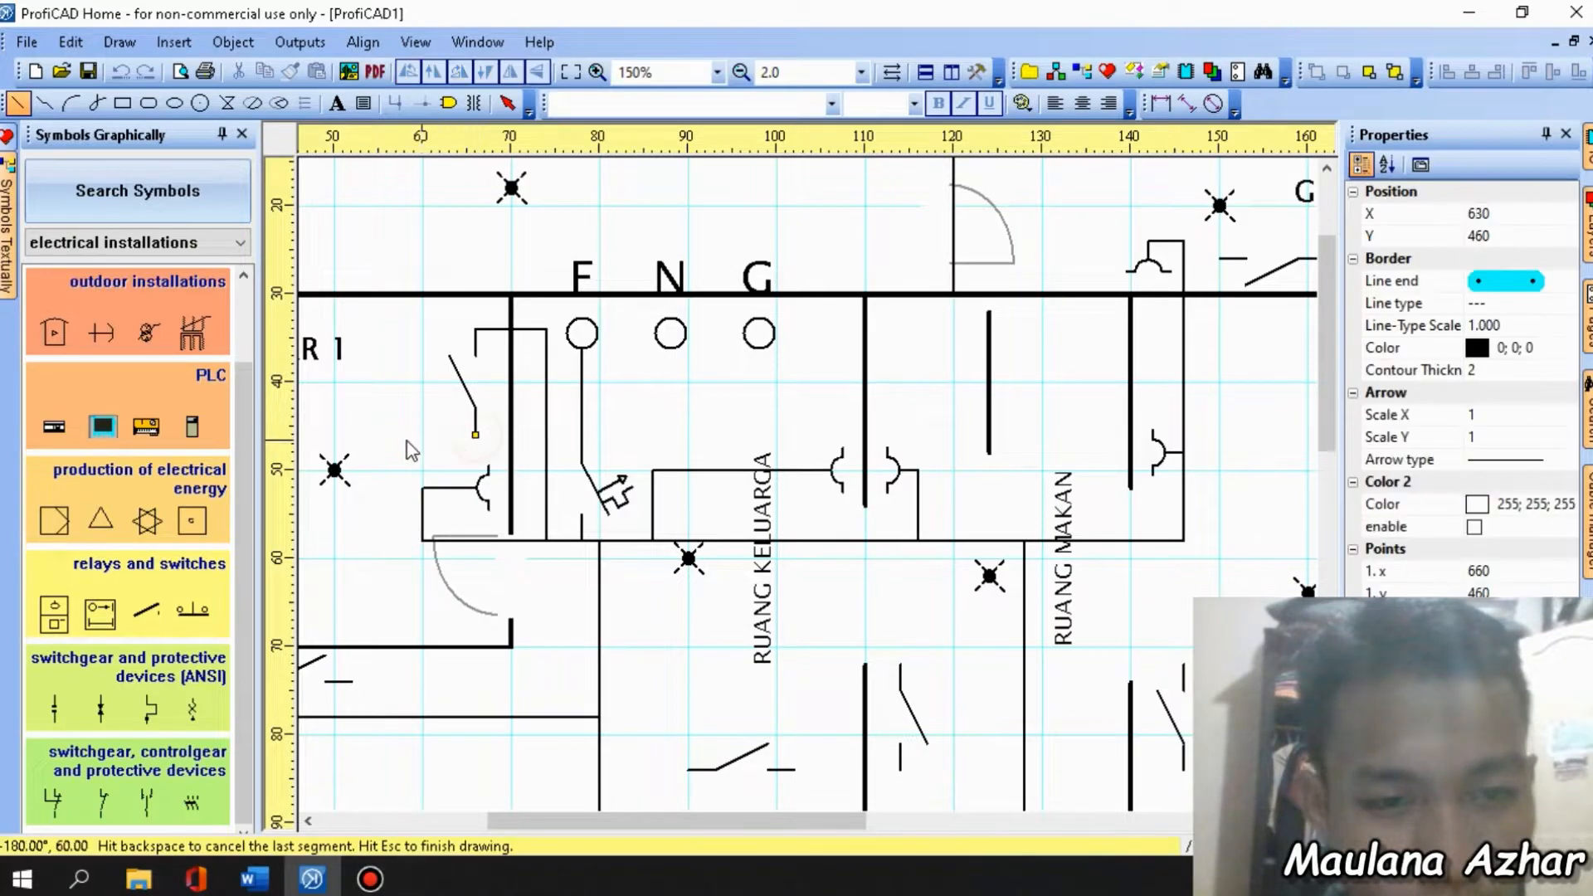
{"action": "left_click", "coordinate": [333, 434]}
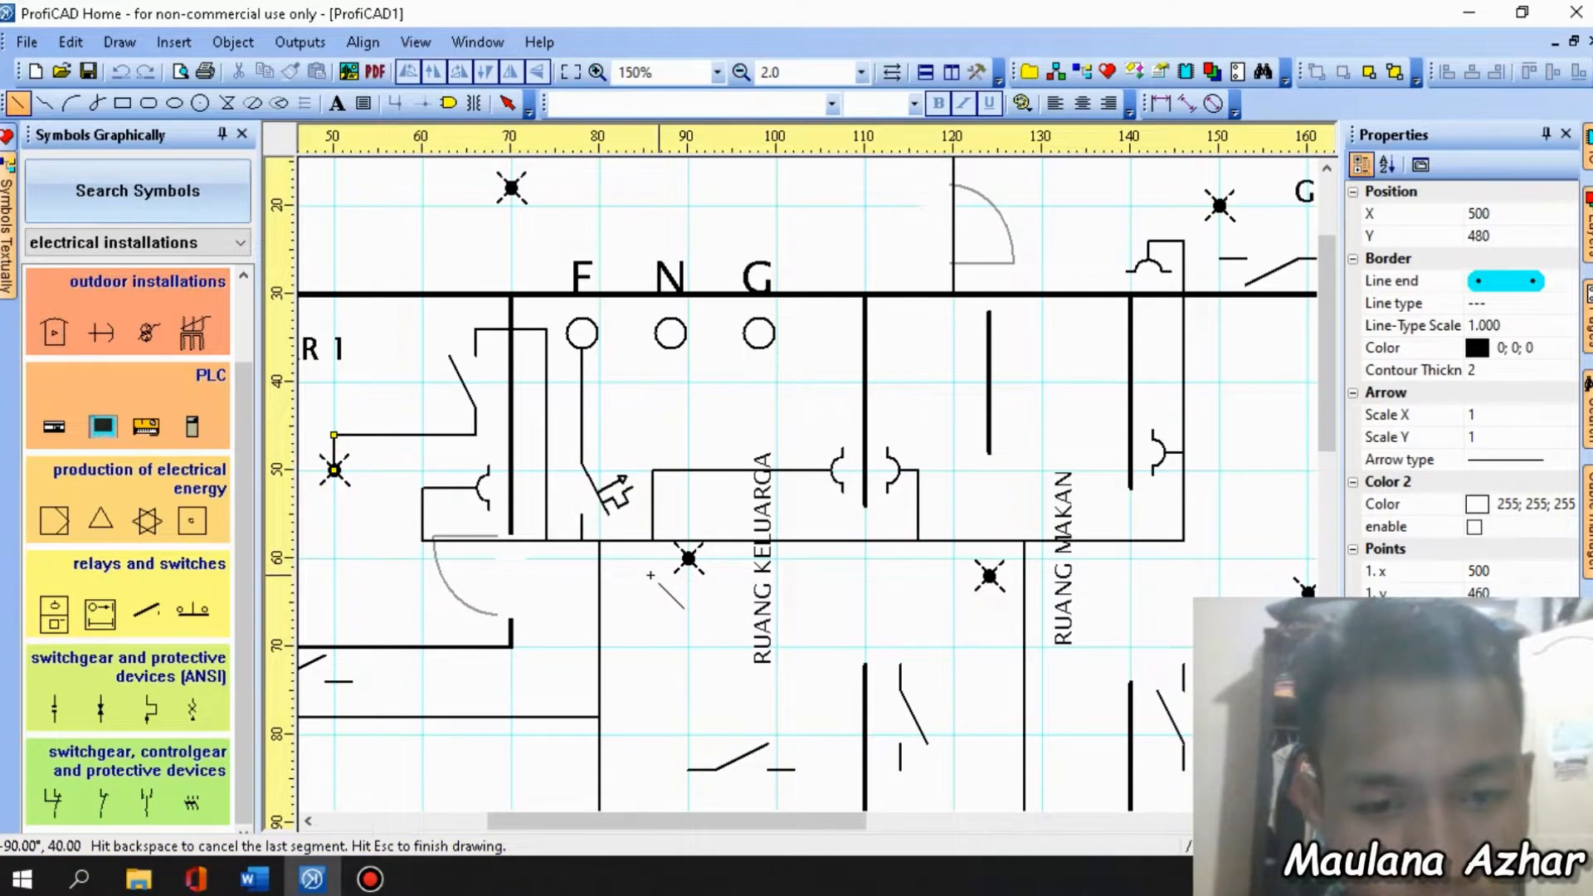
Wire the upper RUANG TAMU switch from its west terminal down X 400 to Y 940 and east to the room's luminaire.
{"action": "scroll", "coordinate": [333, 470], "scroll_direction": "down", "scroll_amount": 2}
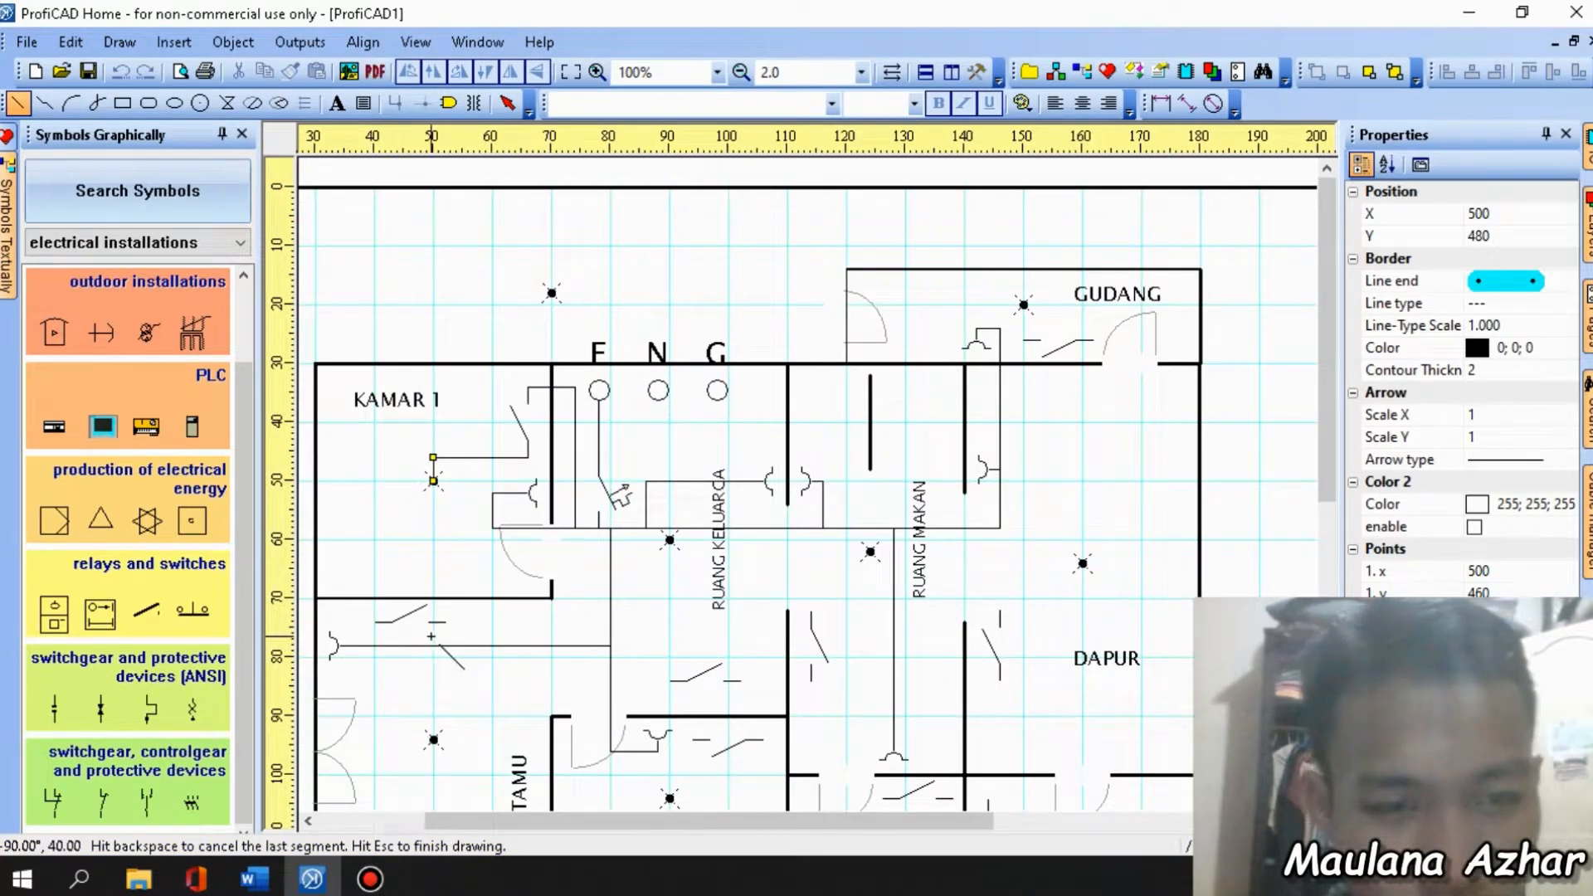
{"action": "left_click", "coordinate": [375, 622]}
{"action": "left_click", "coordinate": [375, 739]}
{"action": "key", "text": "Escape"}
{"action": "left_click", "coordinate": [18, 103]}
{"action": "scroll", "coordinate": [375, 739], "scroll_direction": "up", "scroll_amount": 2}
{"action": "left_click", "coordinate": [375, 740]}
{"action": "left_click", "coordinate": [469, 738]}
{"action": "key", "text": "Escape"}
{"action": "scroll", "coordinate": [469, 738], "scroll_direction": "down", "scroll_amount": 2}
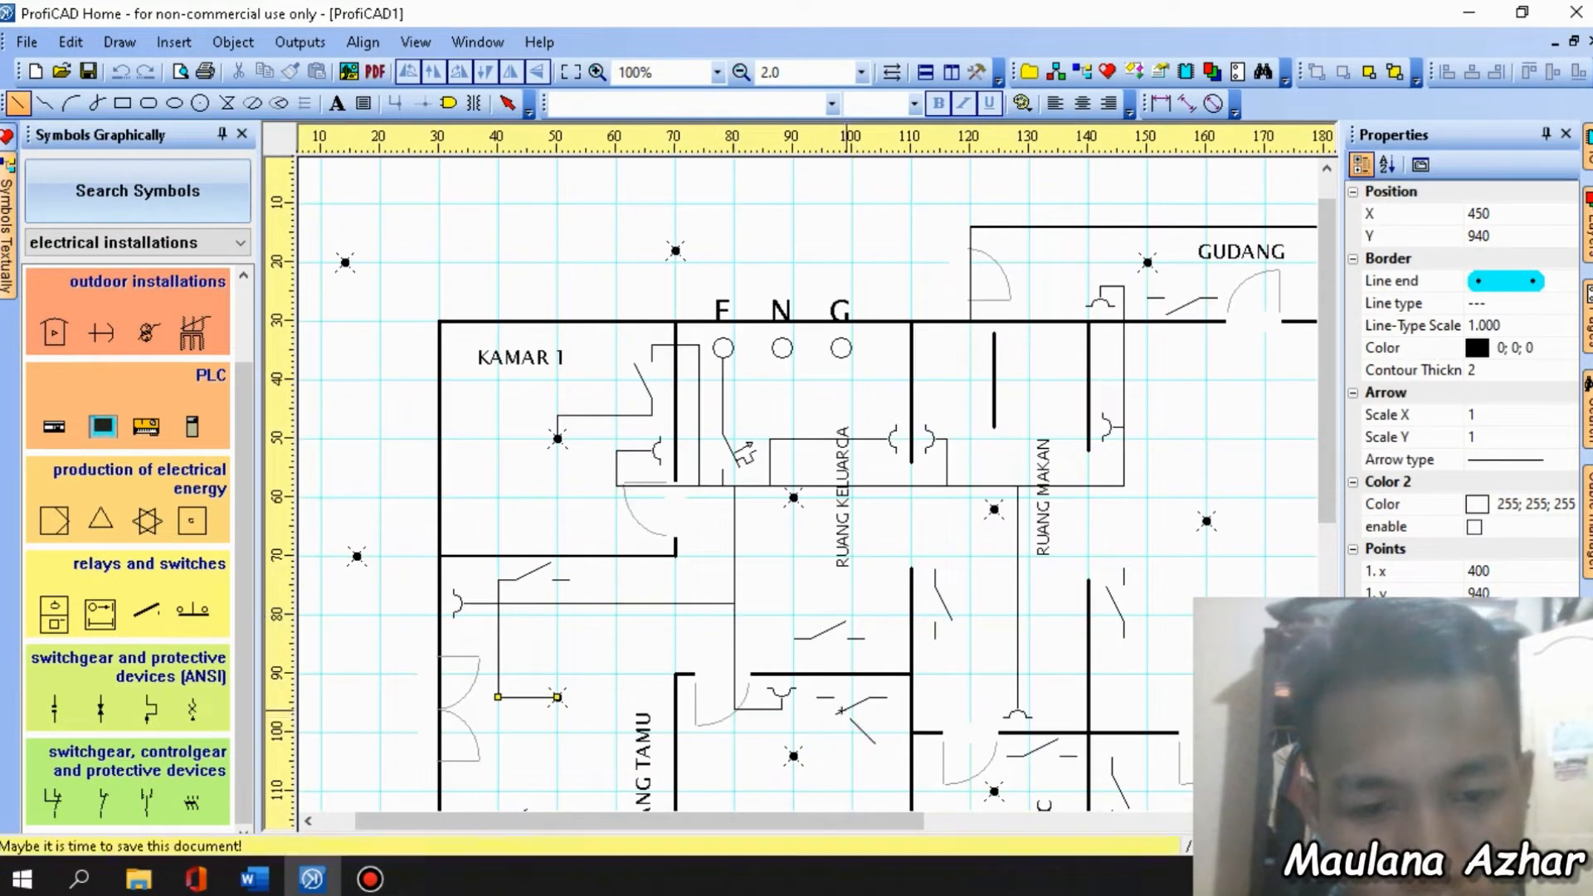
Wire the KAMAR 2 switch from its east terminal down X 1060 to Y 1040 and west to the room's luminaire.
{"action": "left_click", "coordinate": [887, 697]}
{"action": "left_click", "coordinate": [887, 756]}
{"action": "key", "text": "Escape"}
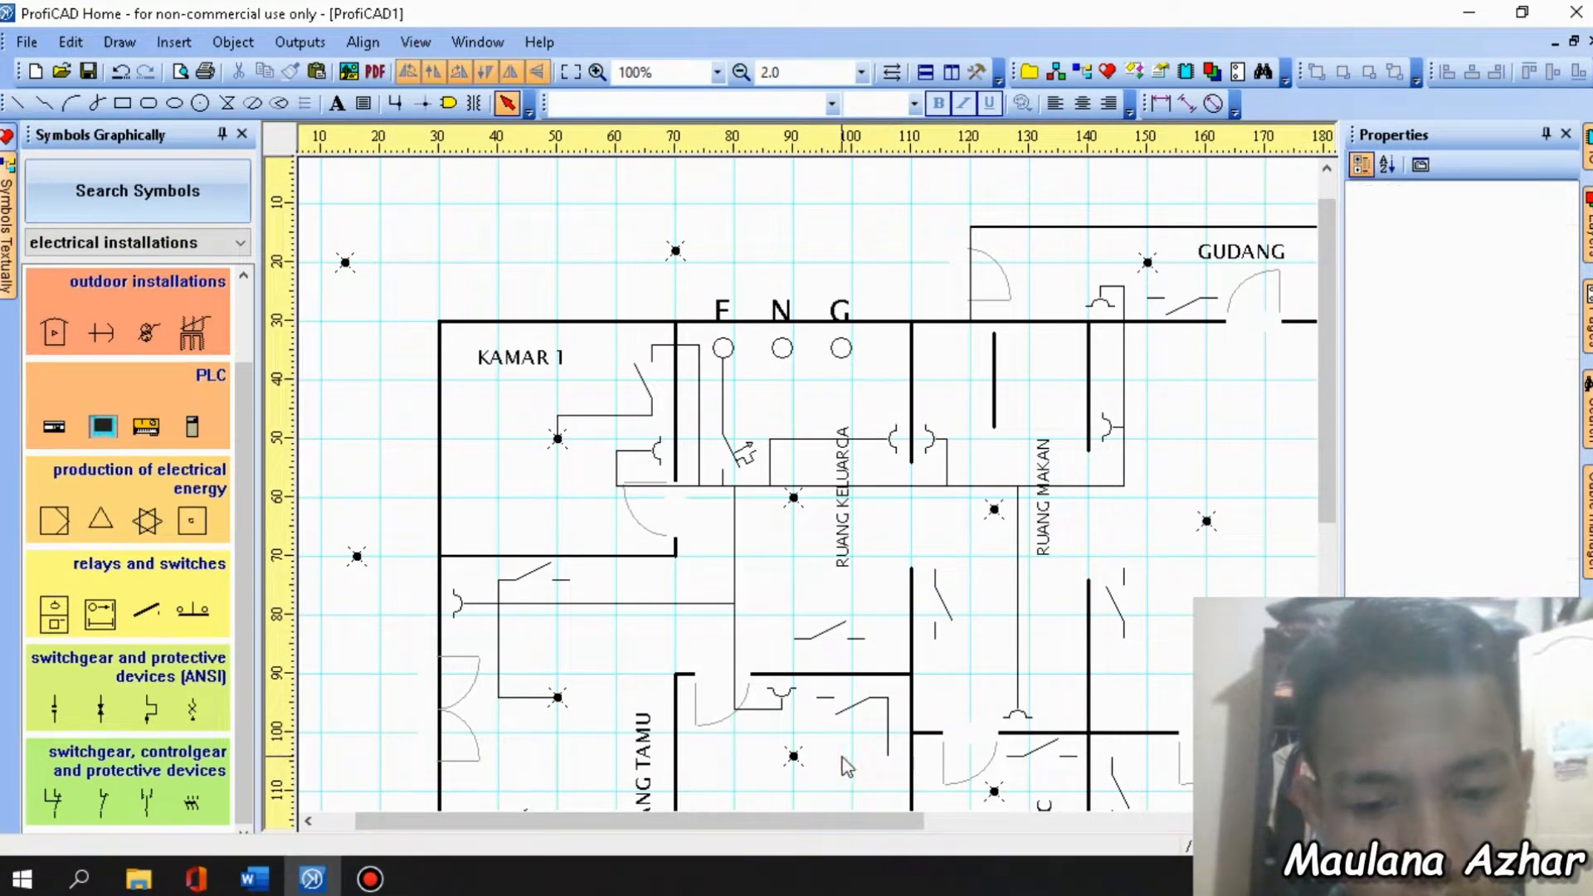
{"action": "scroll", "coordinate": [887, 756], "scroll_direction": "up", "scroll_amount": 2}
{"action": "left_click", "coordinate": [887, 756]}
{"action": "left_click", "coordinate": [700, 757]}
{"action": "key", "text": "Escape"}
{"action": "scroll", "coordinate": [899, 572], "scroll_direction": "down", "scroll_amount": 1}
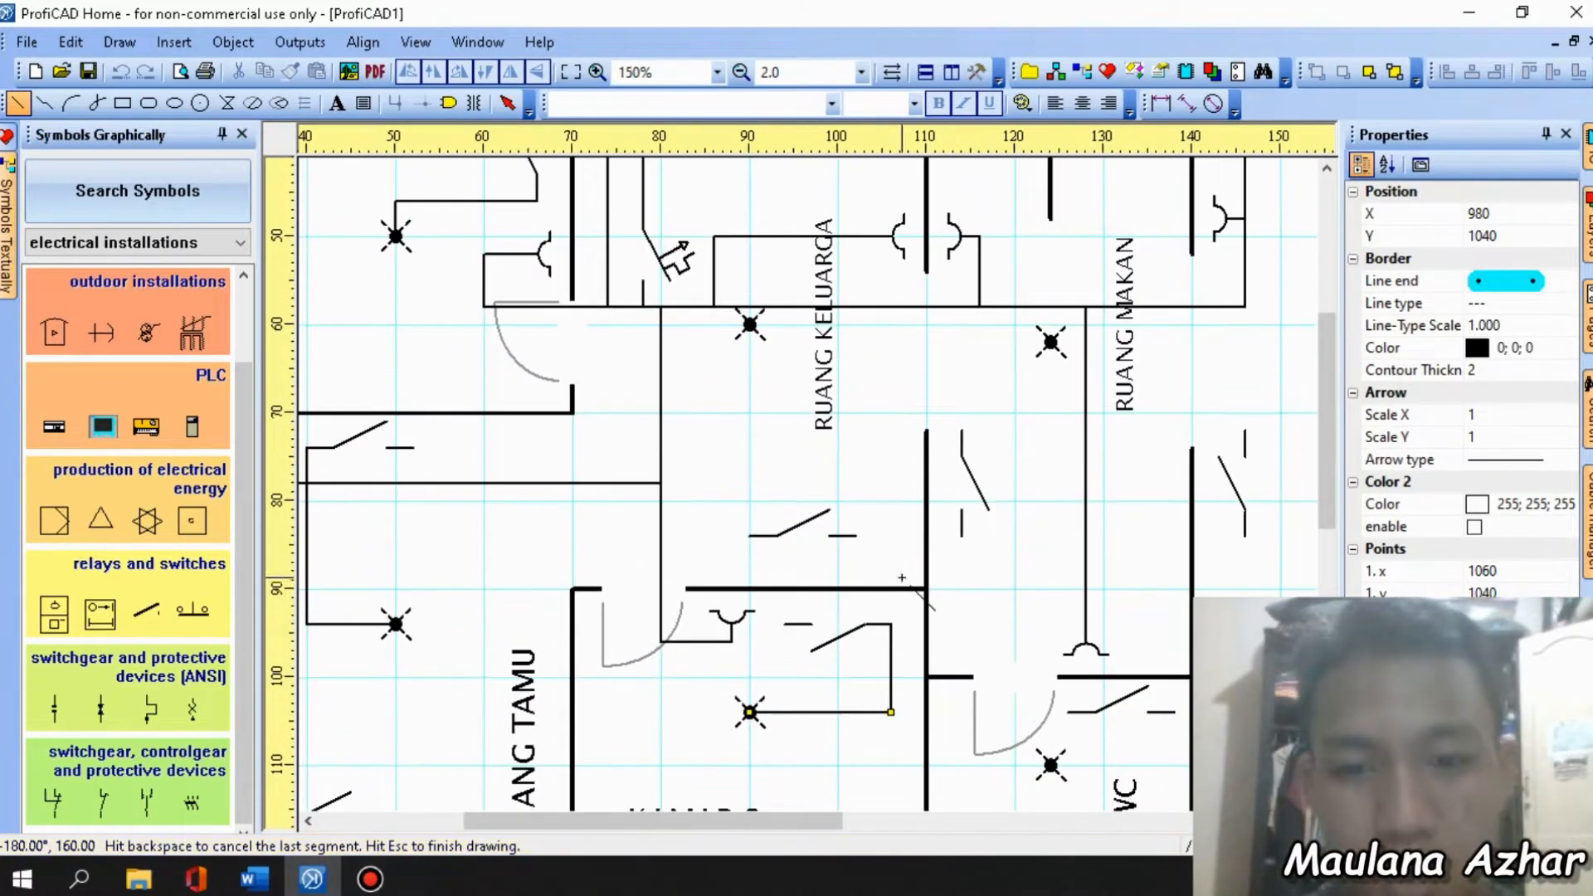
Wire the upper terminal of the RUANG MAKAN switch up X 1140 to Y 620 and east to the room's luminaire.
{"action": "left_click", "coordinate": [961, 430]}
{"action": "scroll", "coordinate": [961, 430], "scroll_direction": "down", "scroll_amount": 1}
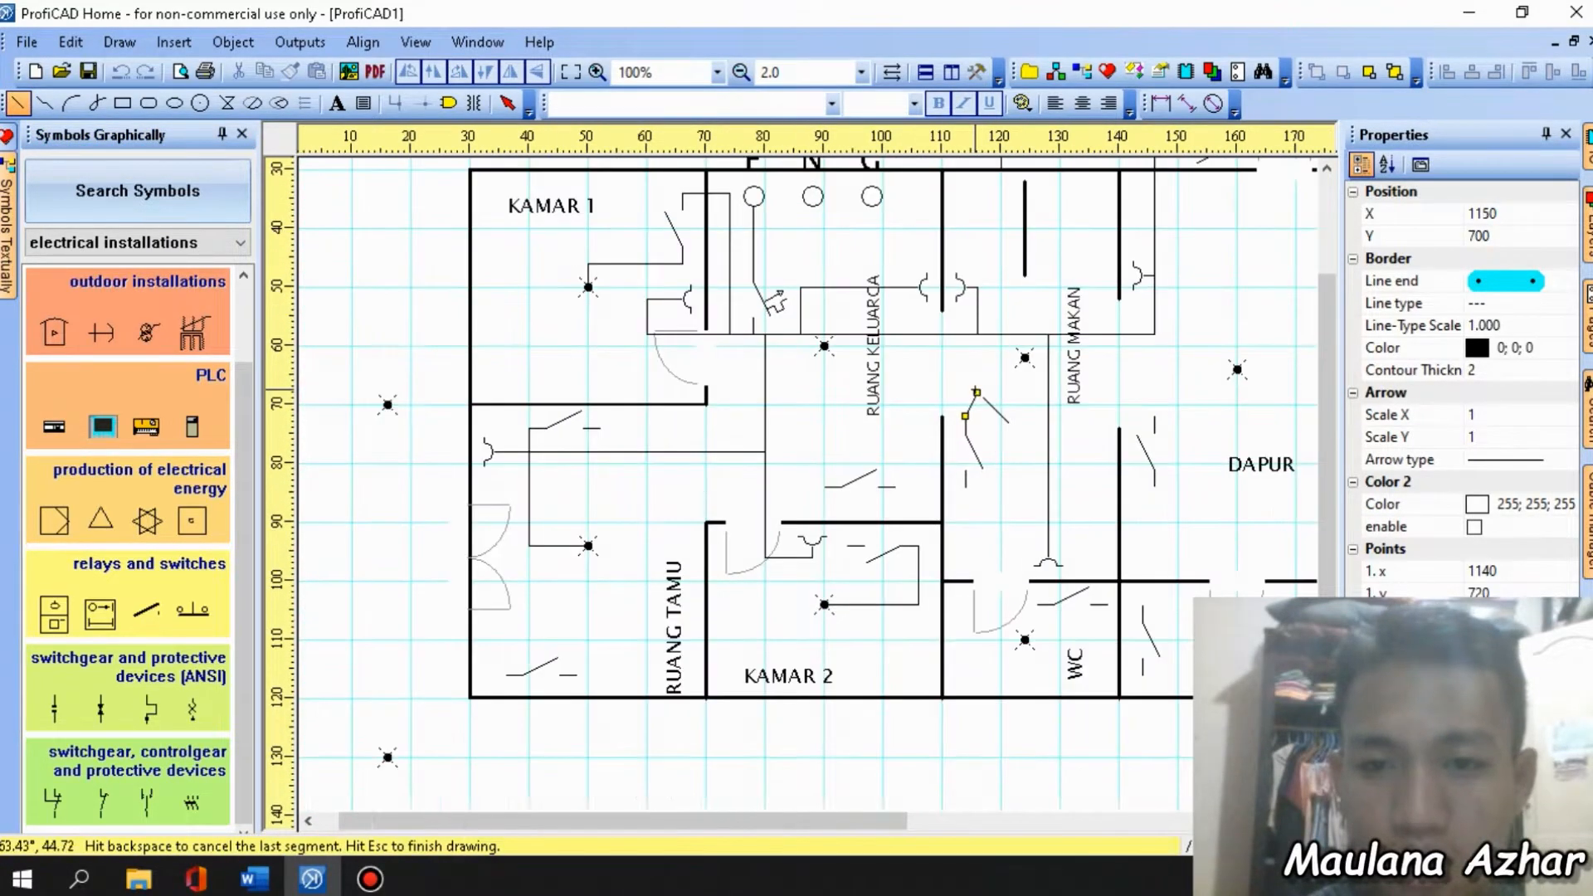
{"action": "left_click", "coordinate": [966, 357]}
{"action": "key", "text": "Escape"}
{"action": "left_click", "coordinate": [965, 357]}
{"action": "left_click", "coordinate": [1025, 358]}
{"action": "key", "text": "Escape"}
Wire the GUDANG switch from its east terminal up X 1620 to Y 200 and west to the room's luminaire.
{"action": "left_click_drag", "start_coordinate": [1324, 390], "coordinate": [1325, 325]}
{"action": "left_click_drag", "start_coordinate": [1026, 373], "coordinate": [1002, 269]}
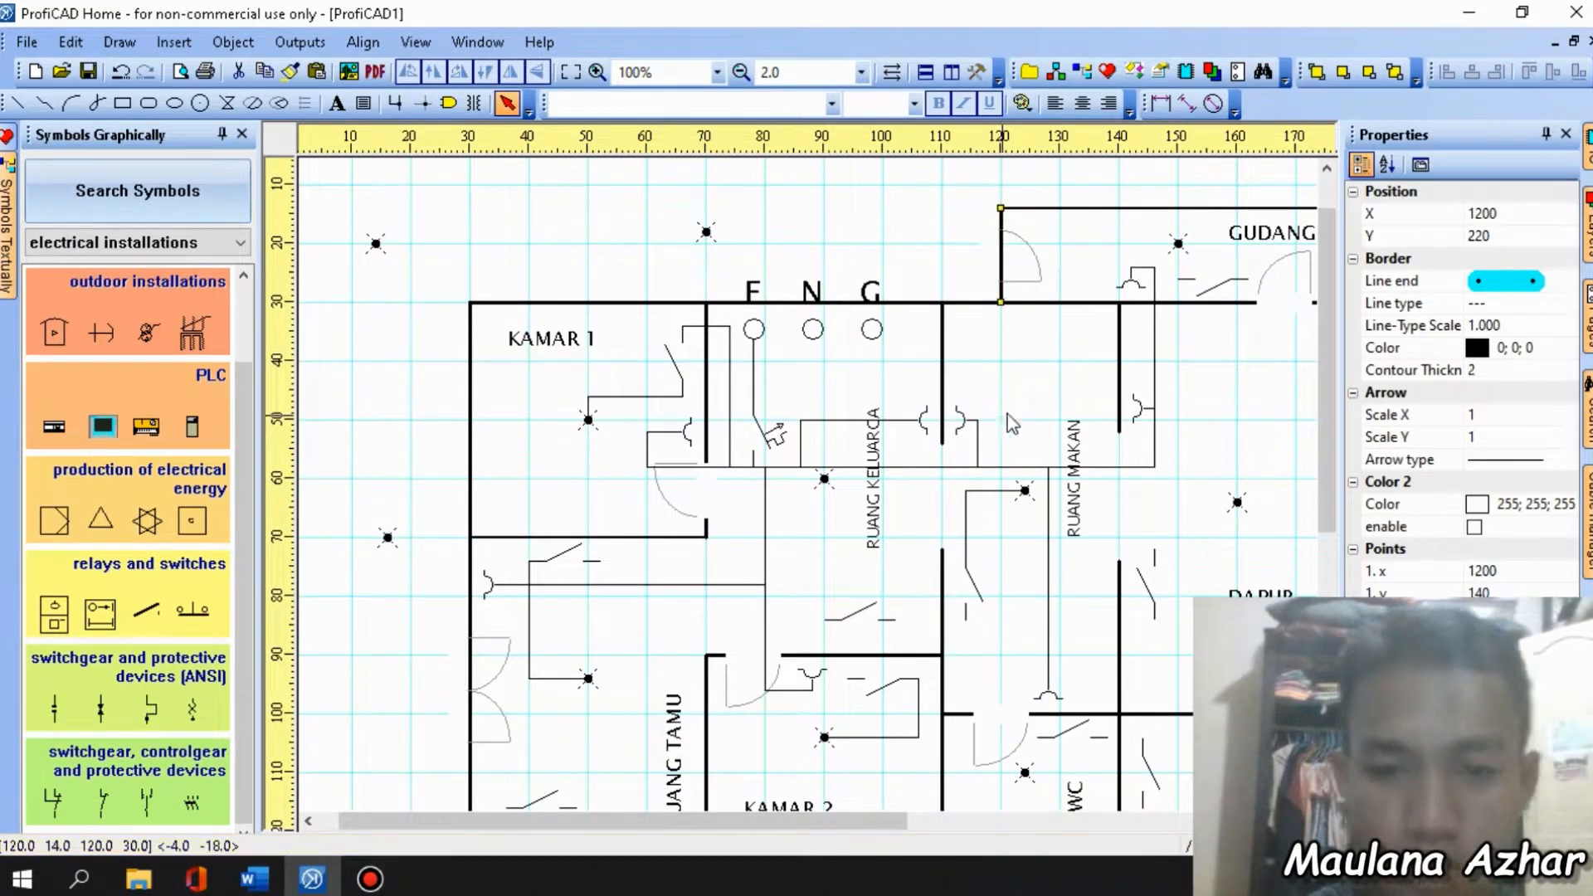
{"action": "left_click", "coordinate": [999, 422]}
{"action": "left_click", "coordinate": [17, 103]}
{"action": "left_click", "coordinate": [1247, 278]}
{"action": "left_click", "coordinate": [1249, 243]}
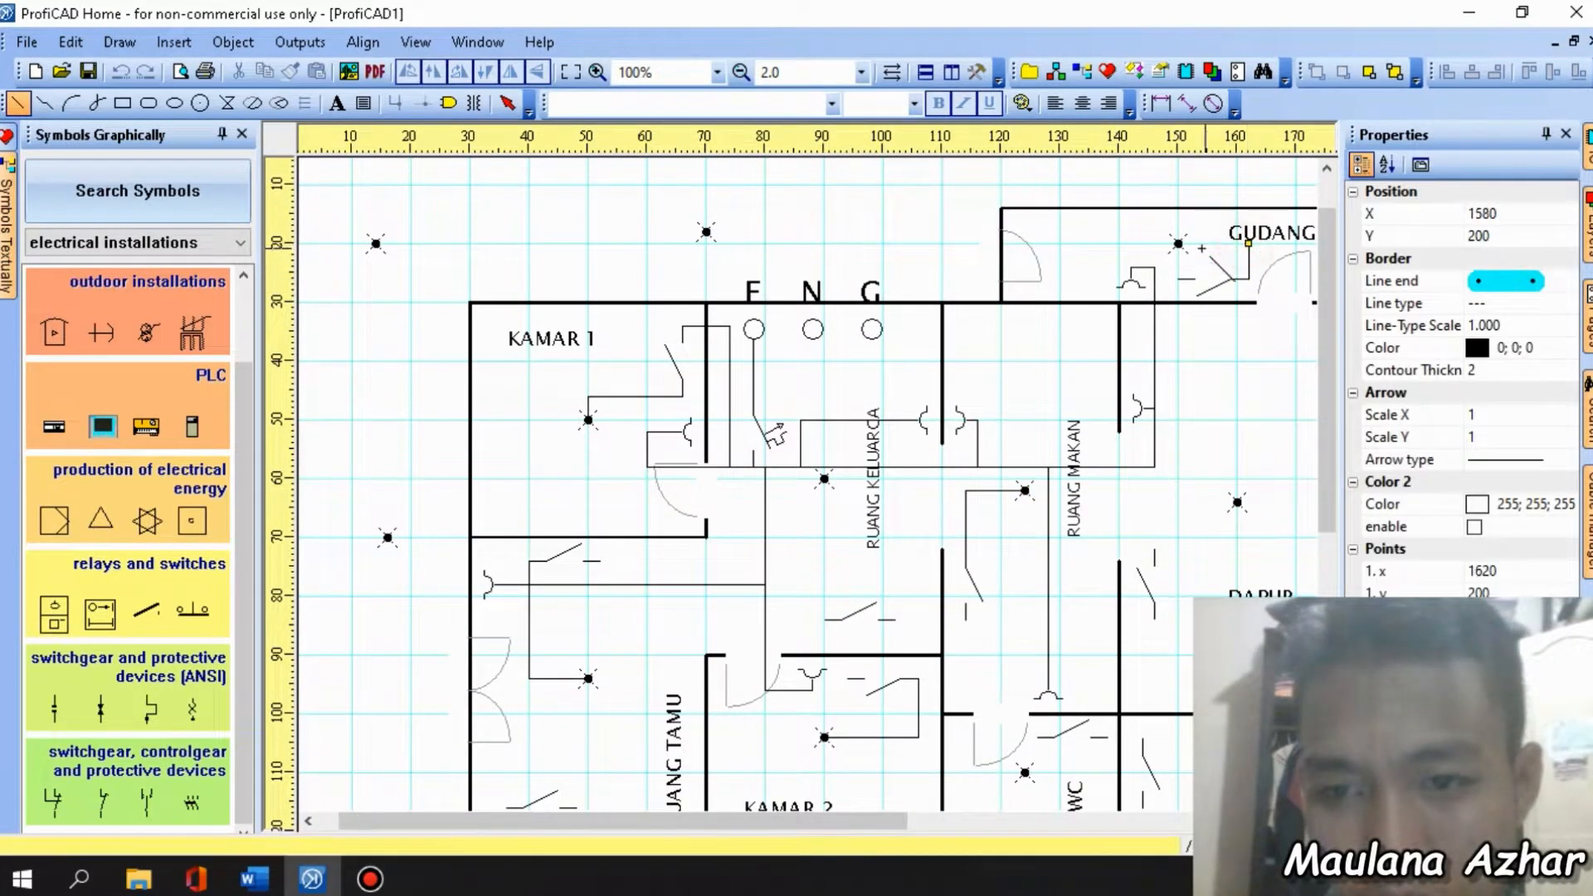
{"action": "left_click", "coordinate": [1179, 243]}
{"action": "key", "text": "Escape"}
Wire the lower terminal of the DAPUR switch east to X 1620, up to Y 640 and west to the room's luminaire.
{"action": "left_click", "coordinate": [1155, 620]}
{"action": "left_click", "coordinate": [1249, 620]}
{"action": "left_click", "coordinate": [1249, 502]}
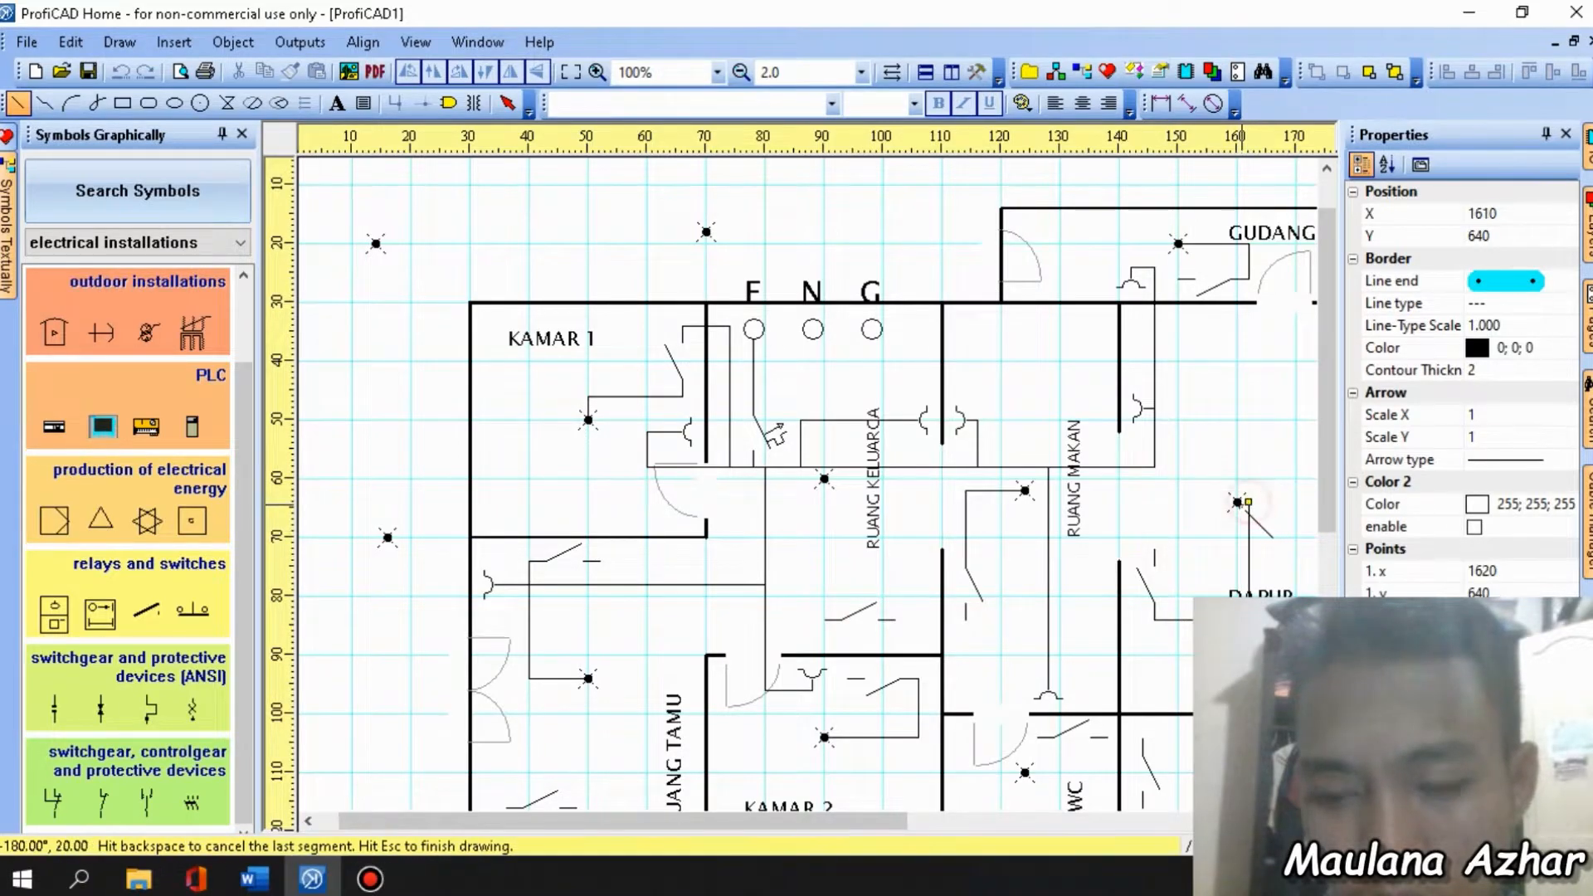
{"action": "left_click", "coordinate": [1238, 502]}
{"action": "key", "text": "Escape"}
{"action": "scroll", "coordinate": [1190, 751], "scroll_direction": "down", "scroll_amount": 1}
{"action": "scroll", "coordinate": [1083, 730], "scroll_direction": "up", "scroll_amount": 1}
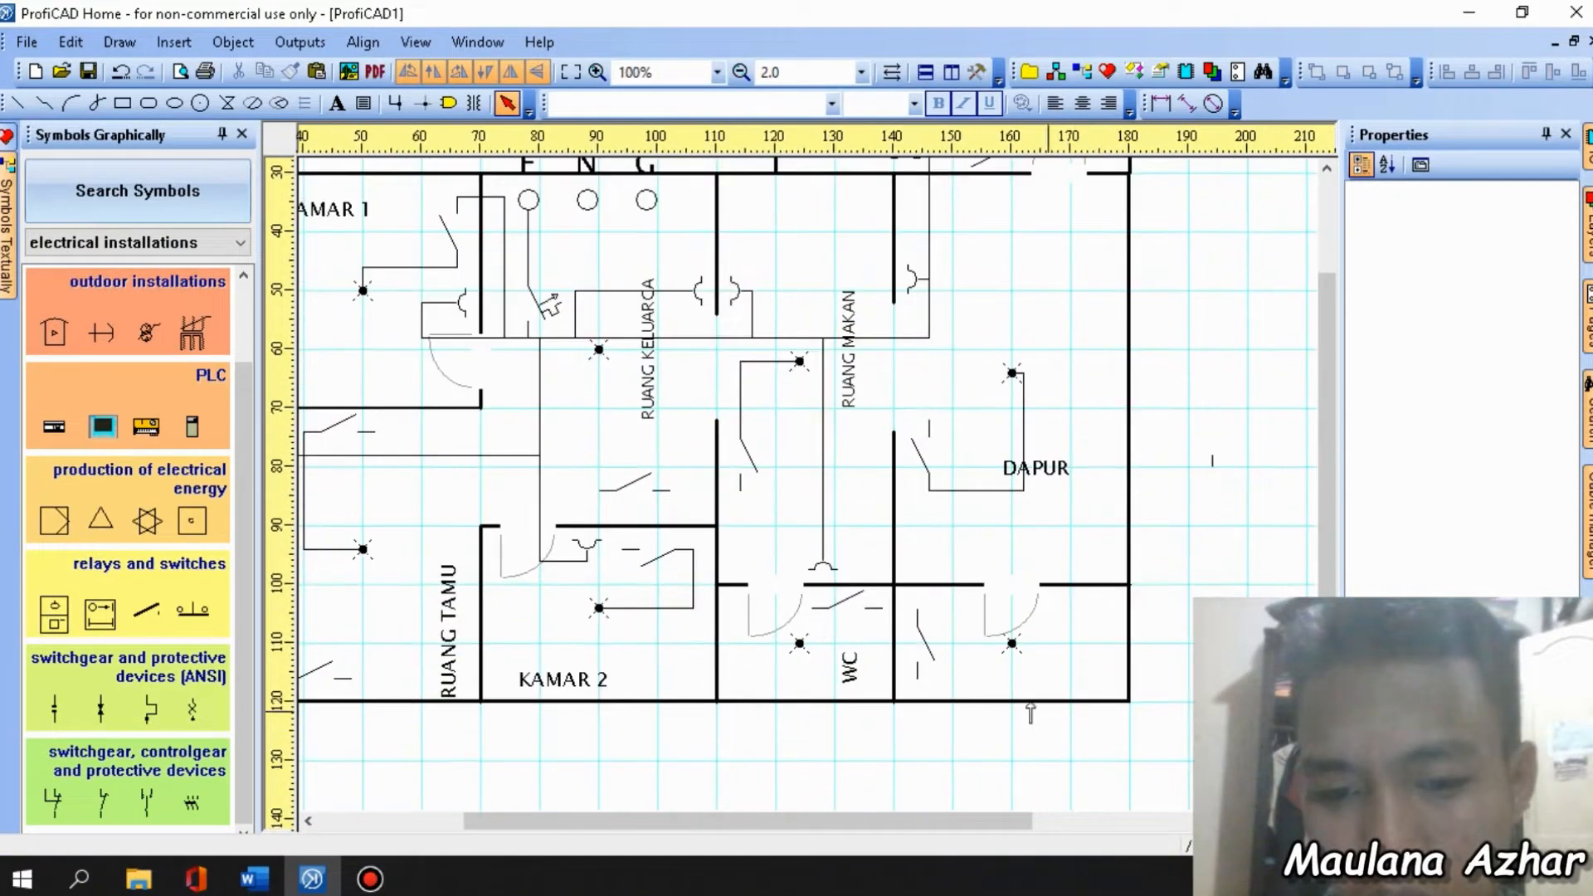
Wire the switch in the room south of DAPUR east along Y 1040 to X 1600 and down to its luminaire.
{"action": "left_click", "coordinate": [18, 103]}
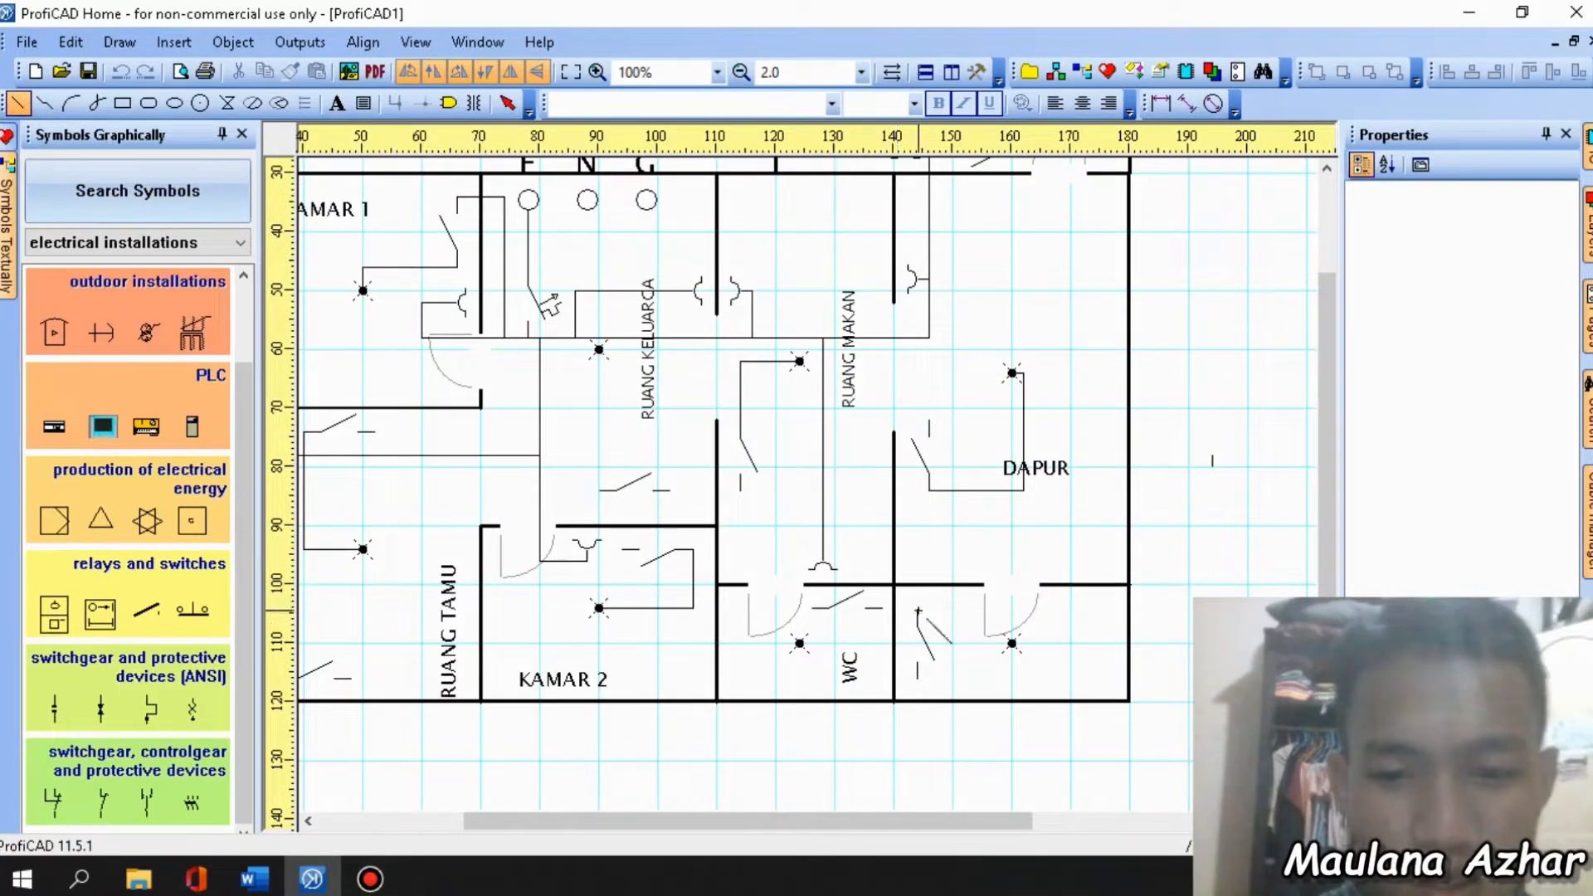
{"action": "left_click", "coordinate": [918, 610]}
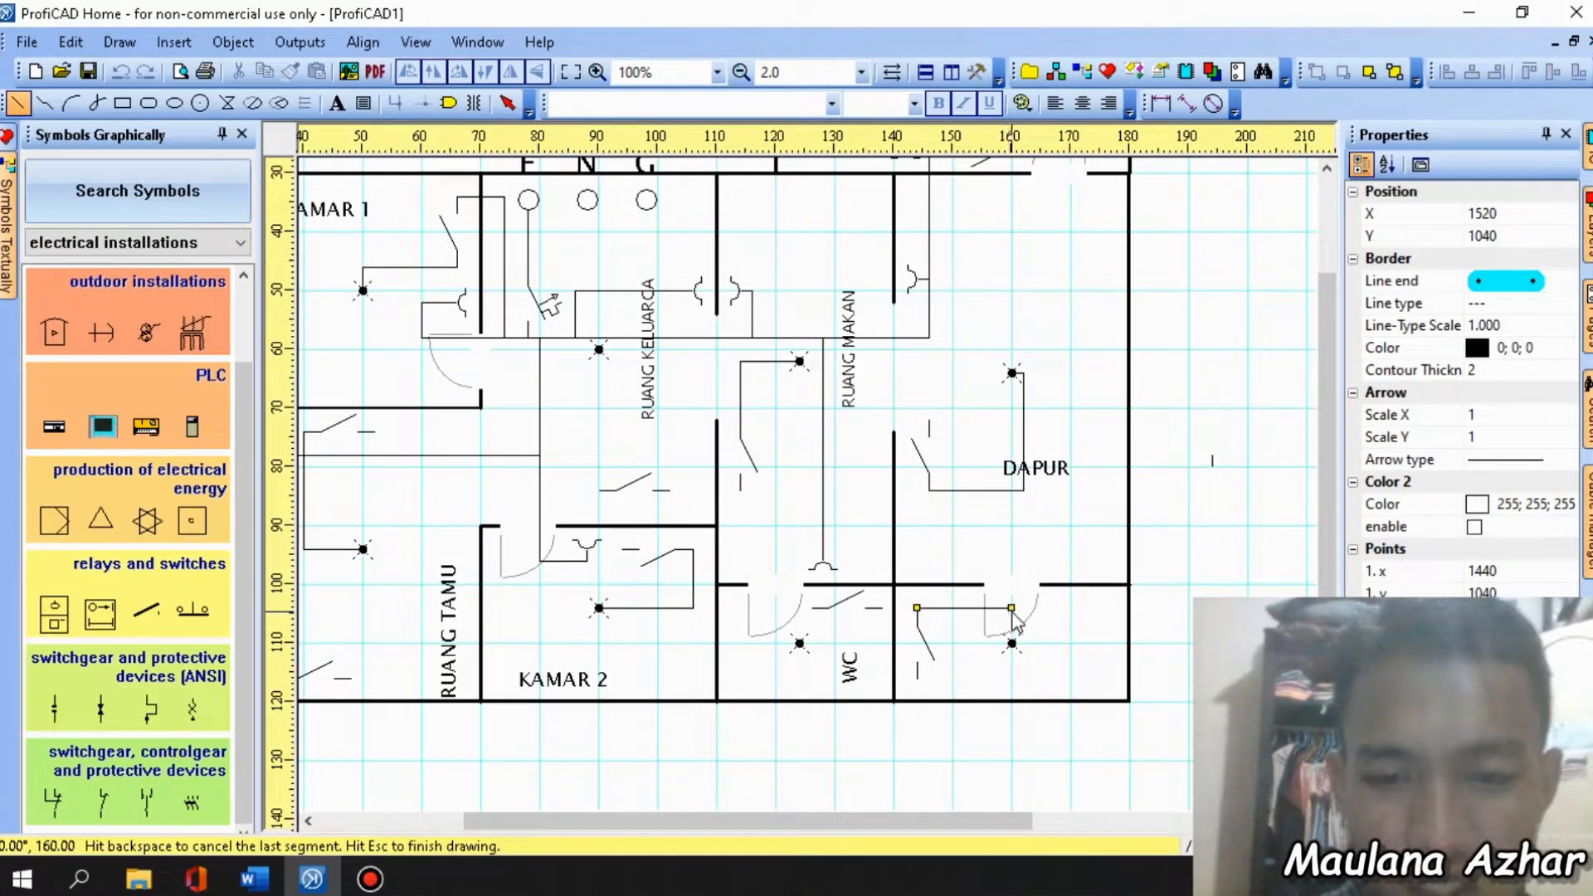
{"action": "left_click", "coordinate": [1012, 608]}
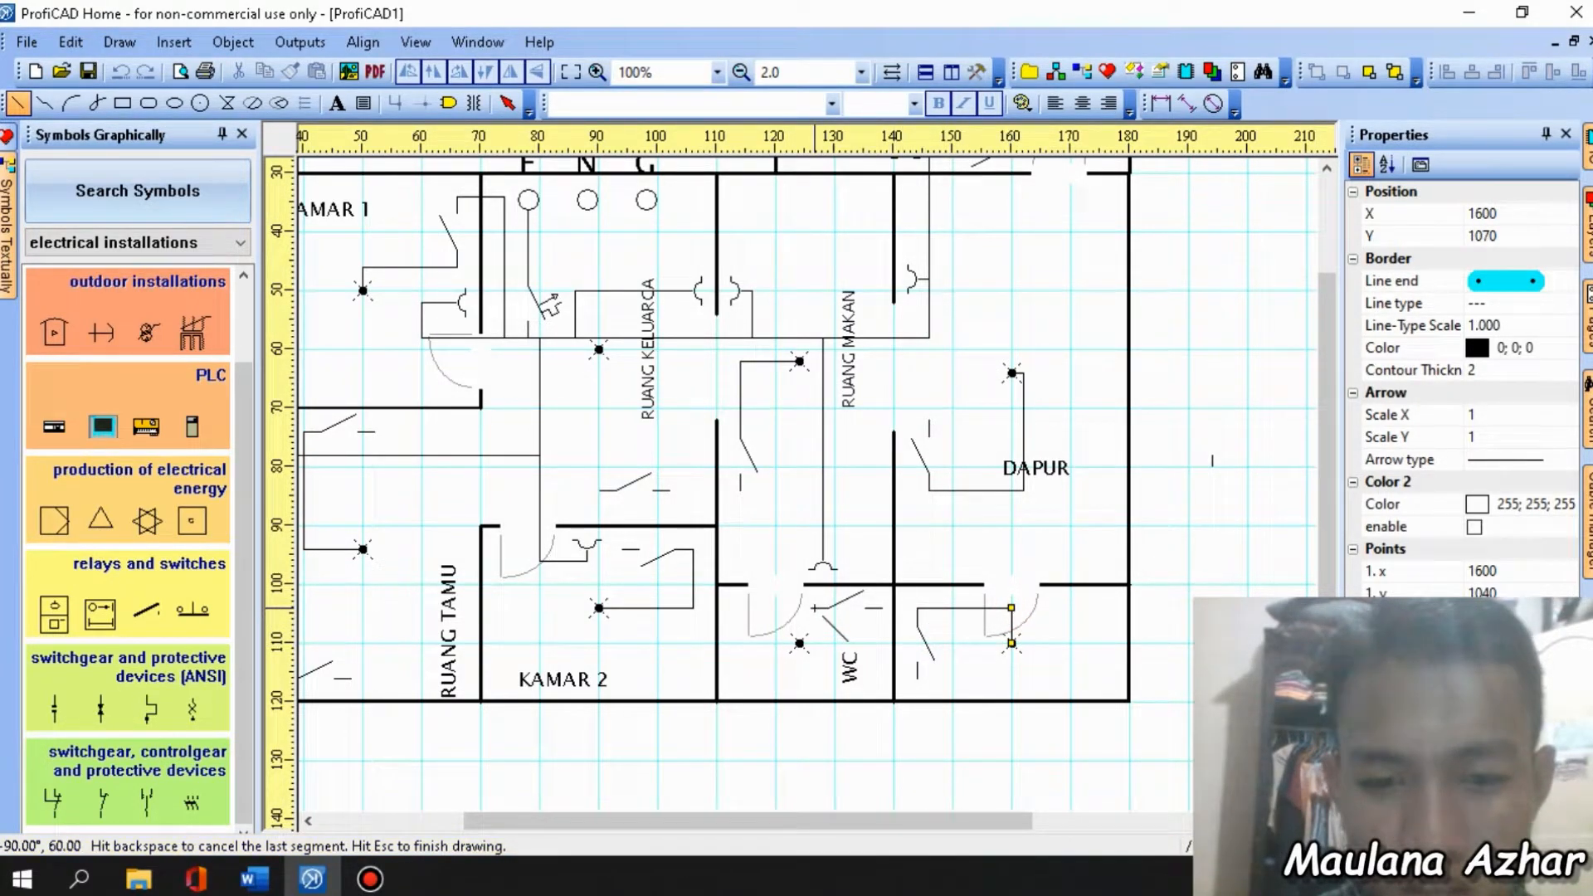
Draw a wire from the WC switch's west terminal down X 1260 and move the WC luminaire onto its end.
{"action": "left_click", "coordinate": [811, 609]}
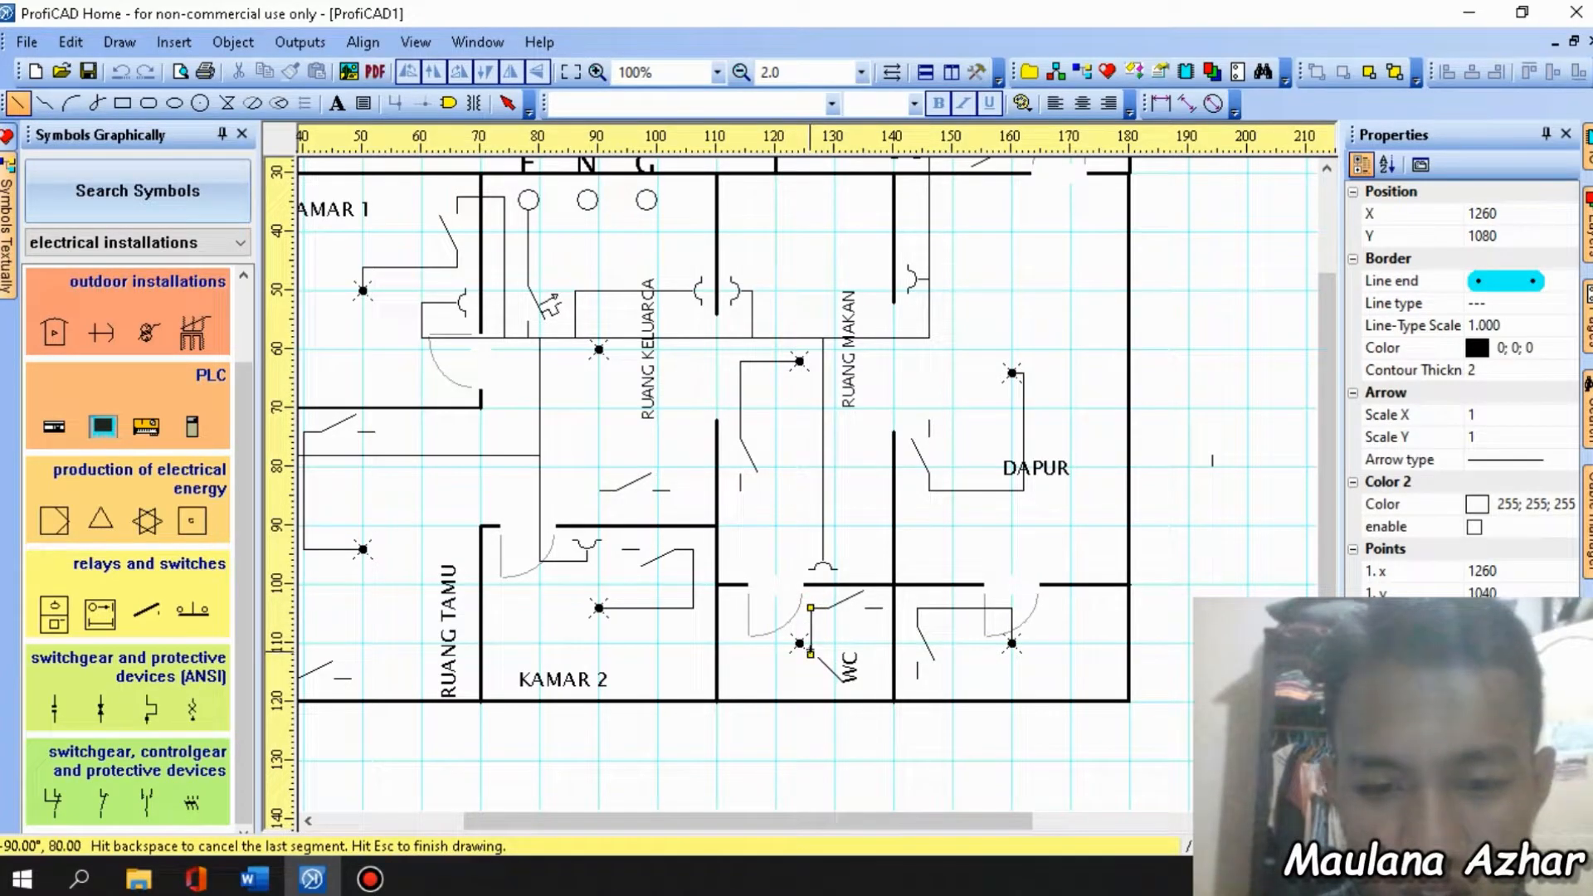
{"action": "left_click", "coordinate": [810, 643]}
{"action": "key", "text": "Escape"}
{"action": "left_click_drag", "start_coordinate": [800, 643], "coordinate": [811, 644]}
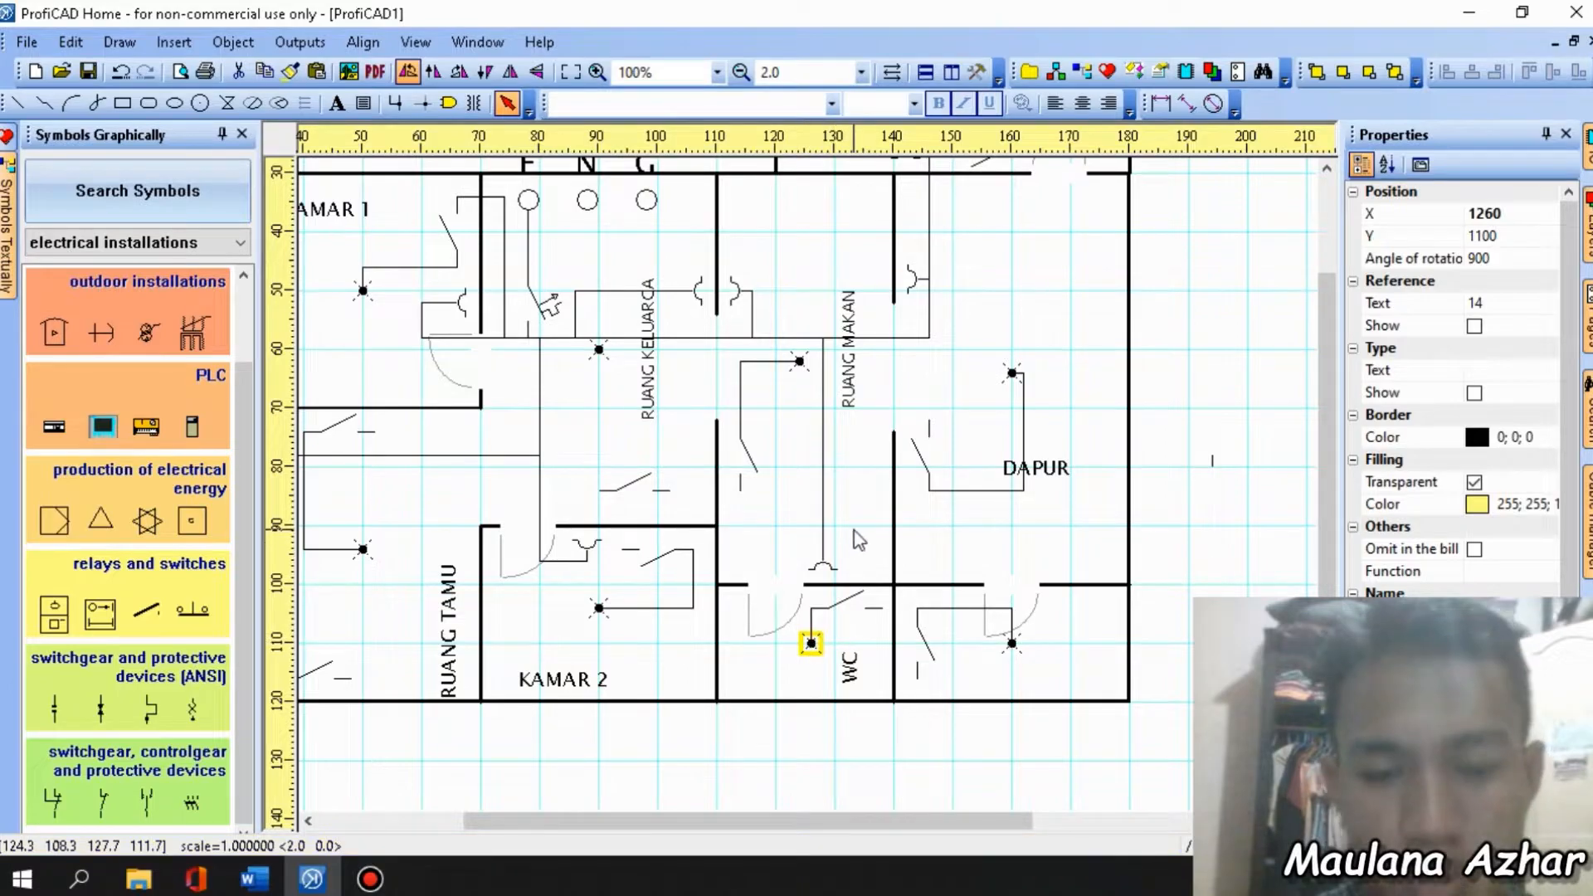
Connect the four outdoor luminaires in a chain, from the one above KAMAR 1 west and down to the lowest one.
{"action": "scroll", "coordinate": [855, 540], "scroll_direction": "down", "scroll_amount": 1}
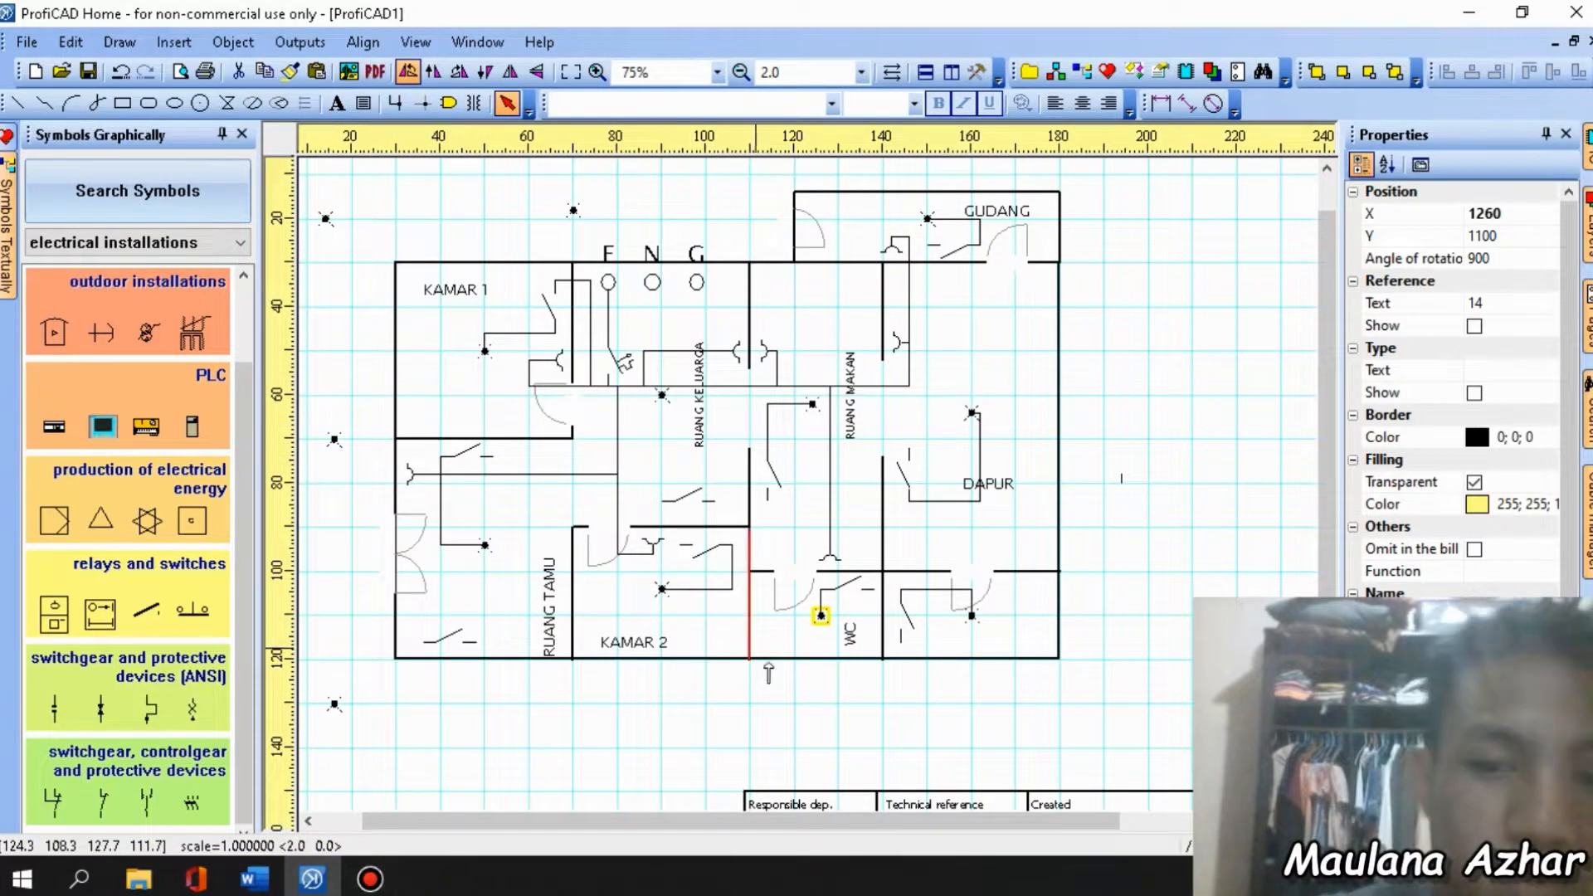
{"action": "left_click_drag", "start_coordinate": [837, 819], "coordinate": [793, 818]}
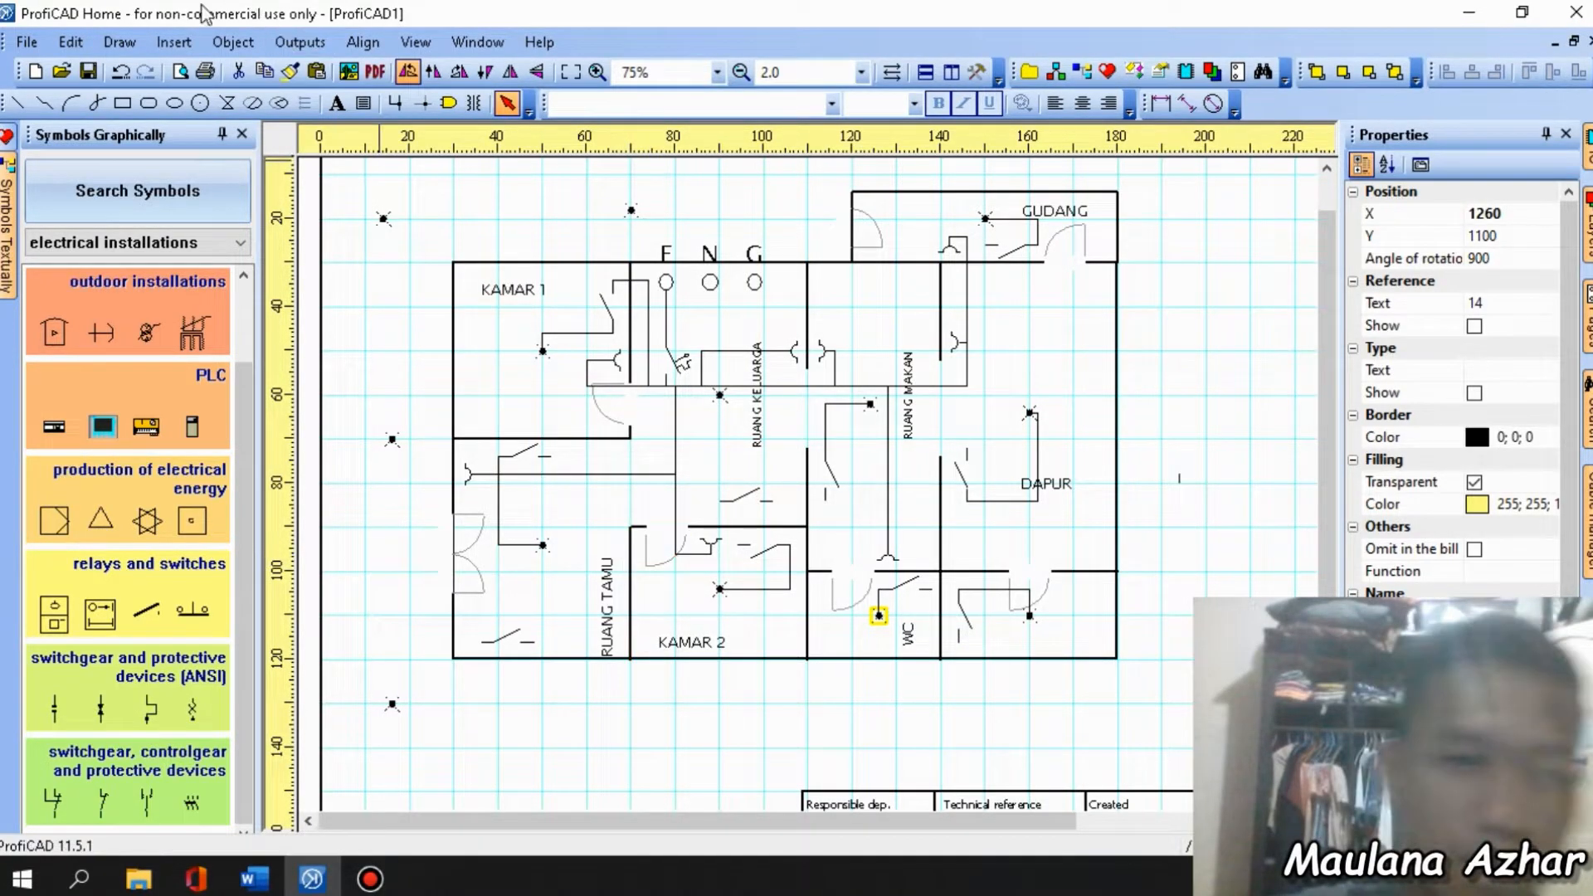
{"action": "left_click", "coordinate": [16, 103]}
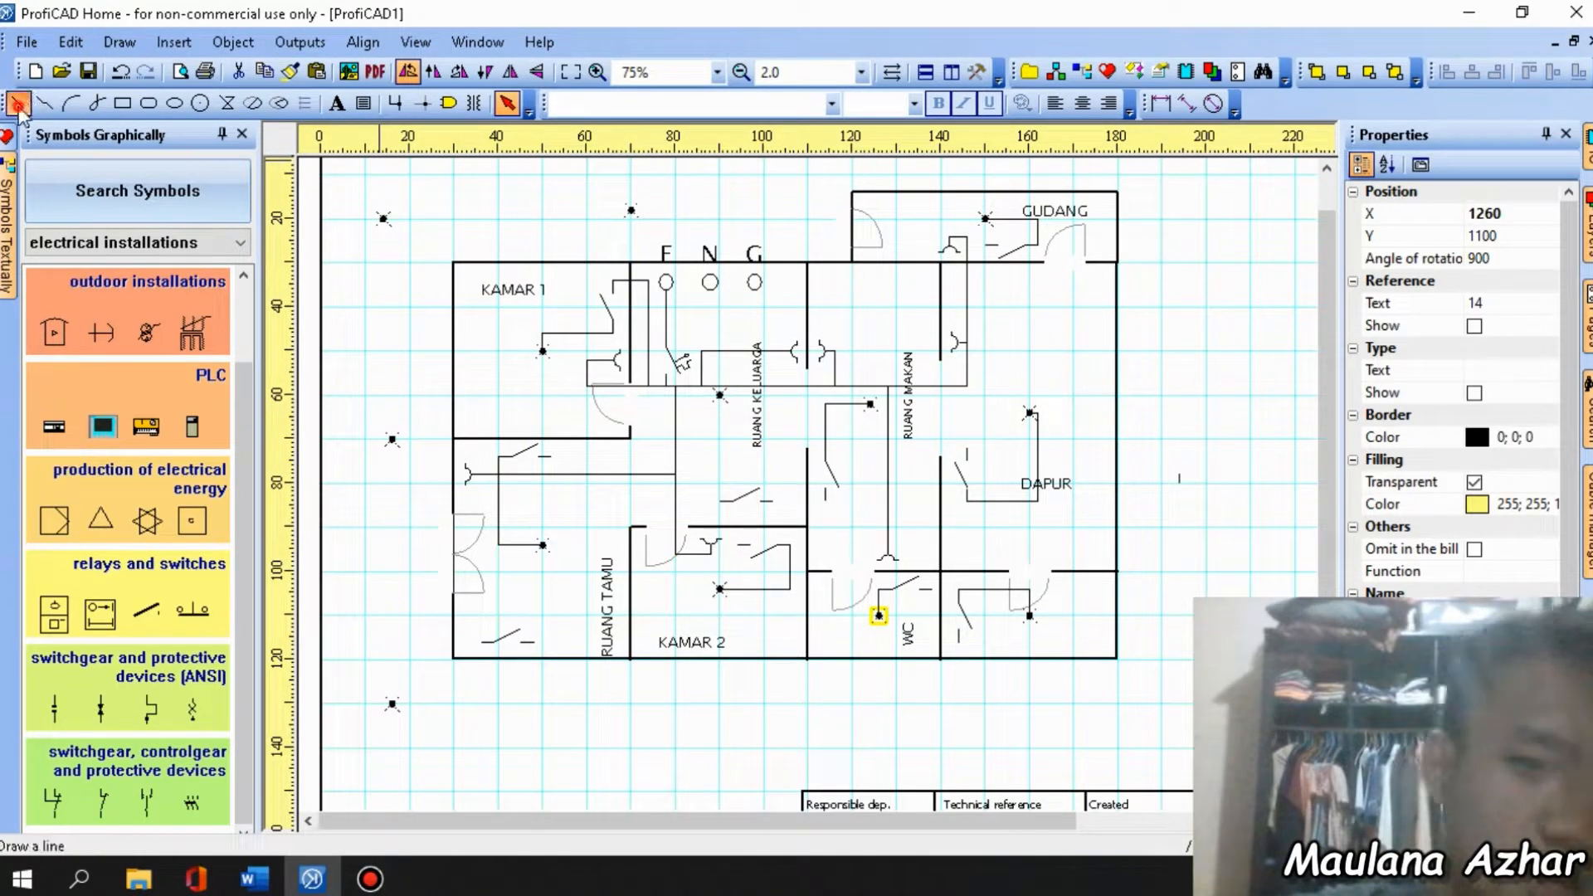
{"action": "left_click", "coordinate": [631, 210]}
{"action": "left_click", "coordinate": [383, 218]}
{"action": "left_click", "coordinate": [392, 438]}
{"action": "left_click", "coordinate": [393, 704]}
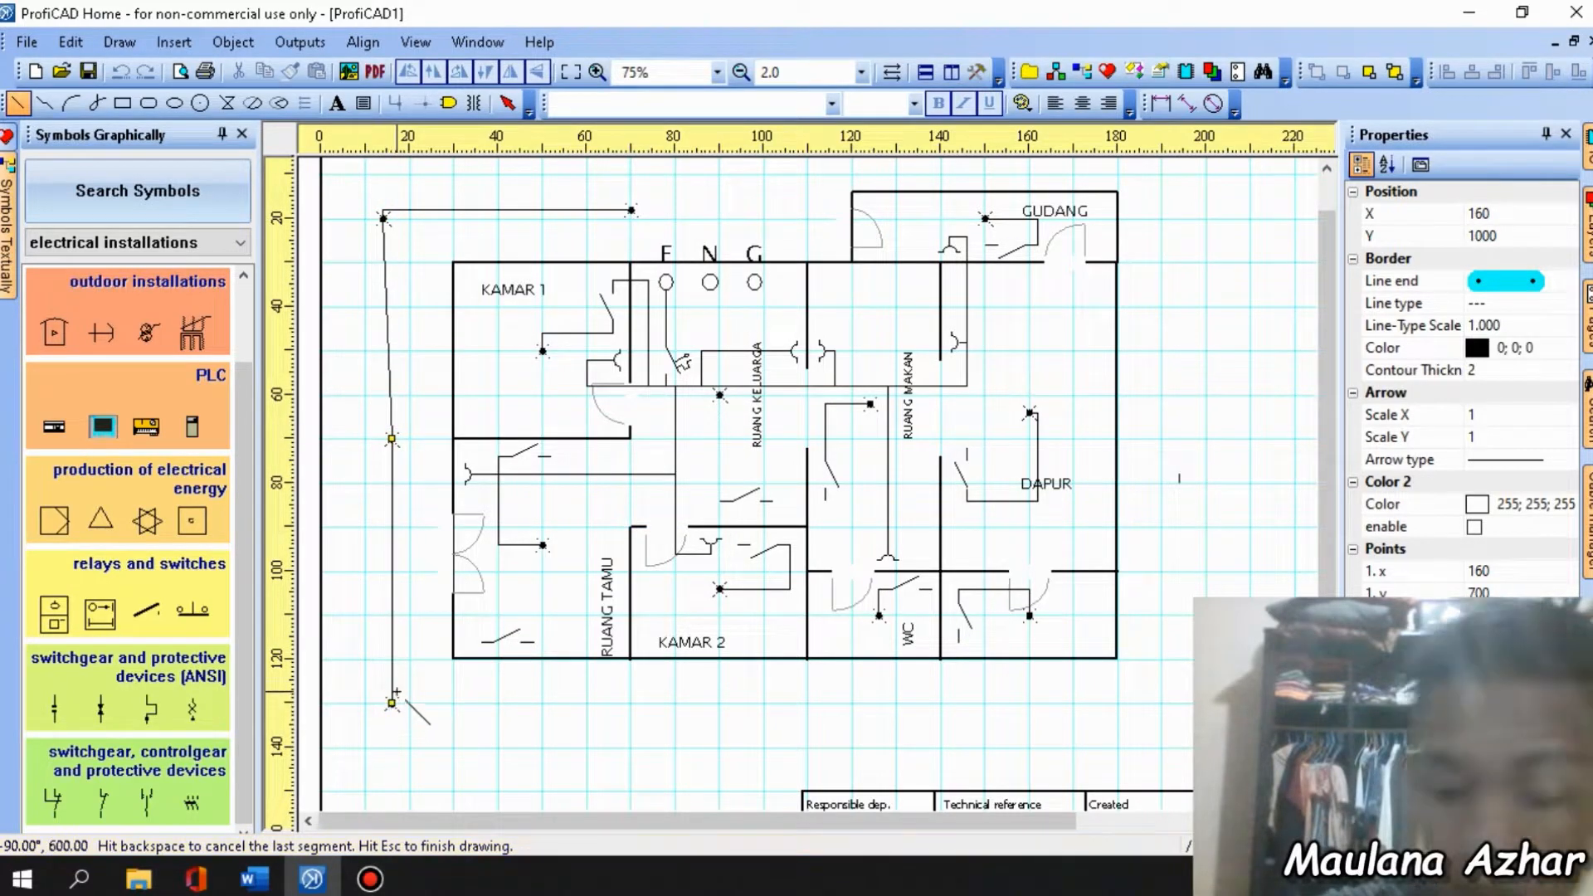
{"action": "key", "text": "Escape"}
Wire the lower RUANG TAMU switch west along Y 1160 to the outdoor luminaires' line at X 160.
{"action": "left_click", "coordinate": [480, 641]}
{"action": "left_click", "coordinate": [418, 633]}
{"action": "left_click", "coordinate": [391, 642]}
{"action": "key", "text": "Escape"}
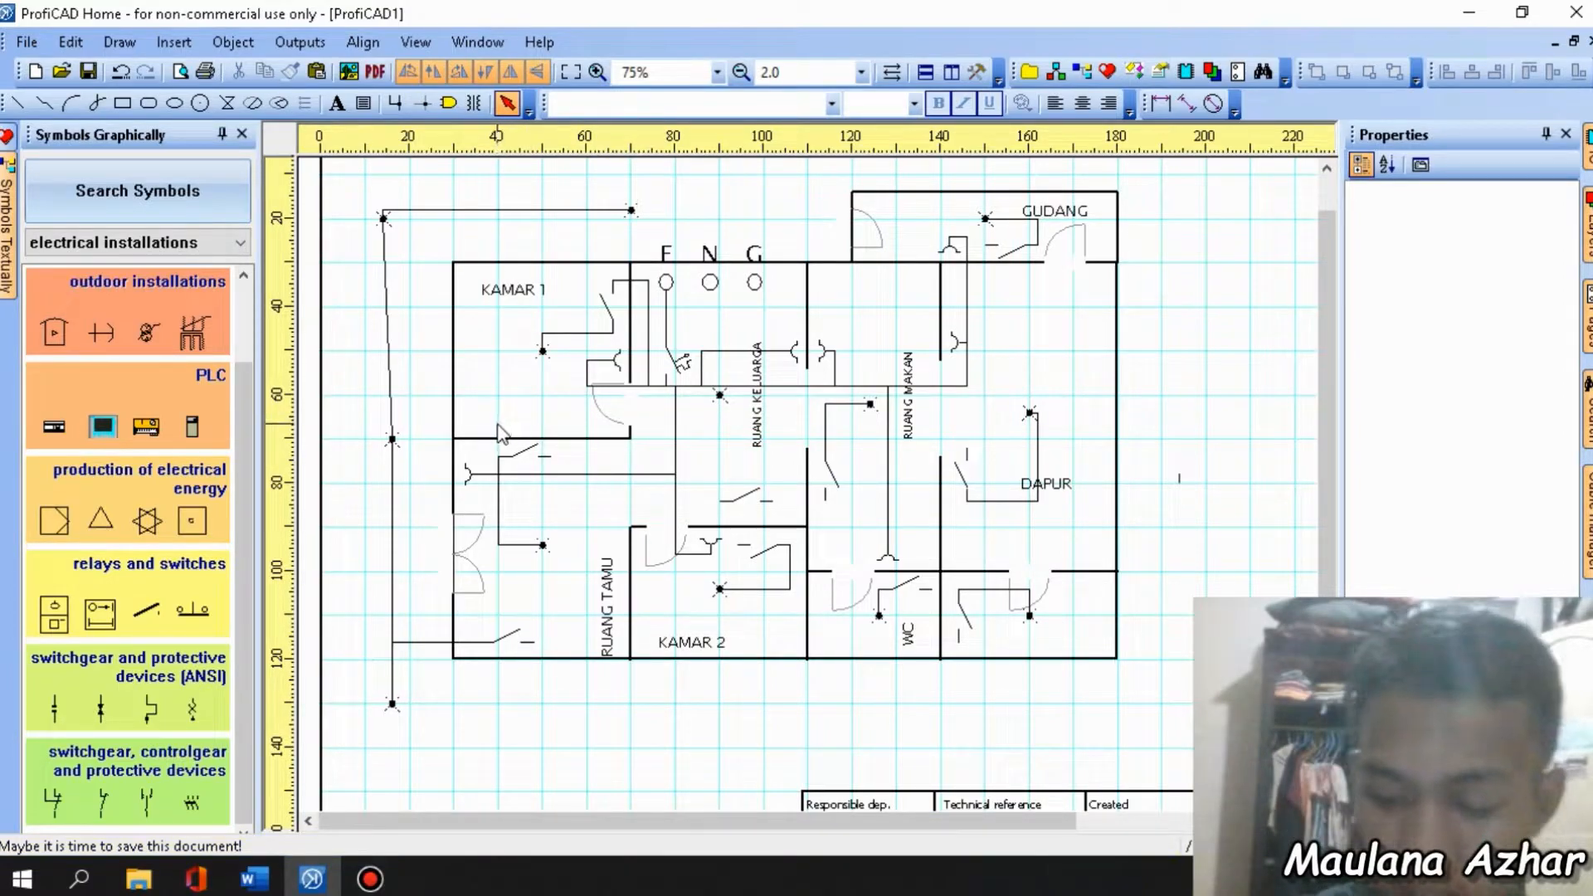
Wire the east terminal of the upper RUANG TAMU switch down to the room's socket branch at Y 780.
{"action": "scroll", "coordinate": [543, 459], "scroll_direction": "up", "scroll_amount": 3, "text": "ctrl"}
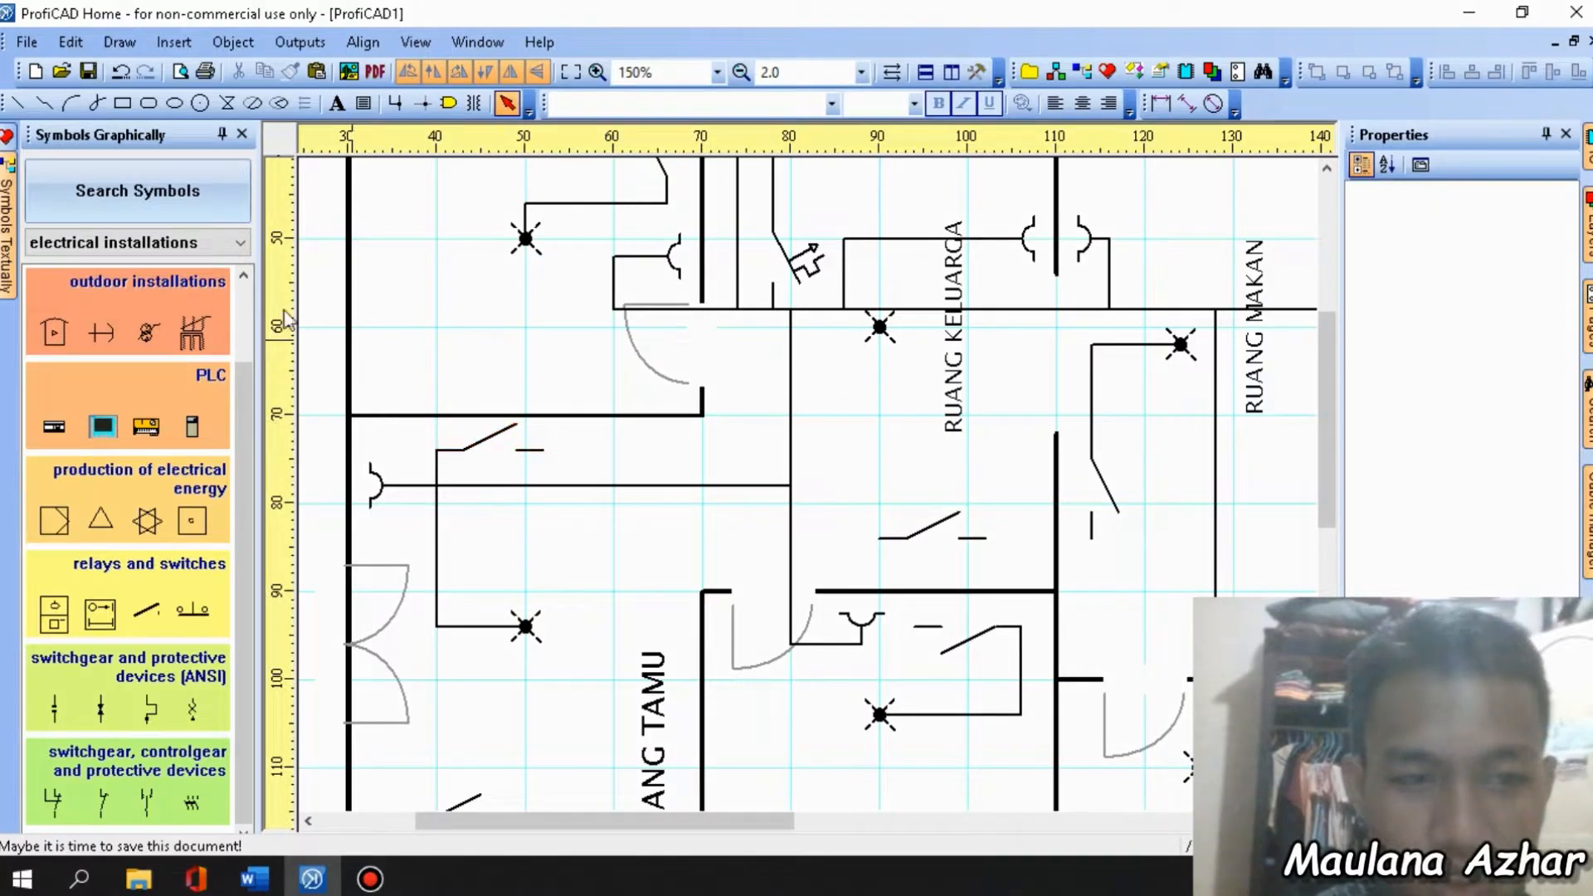
{"action": "left_click", "coordinate": [18, 103]}
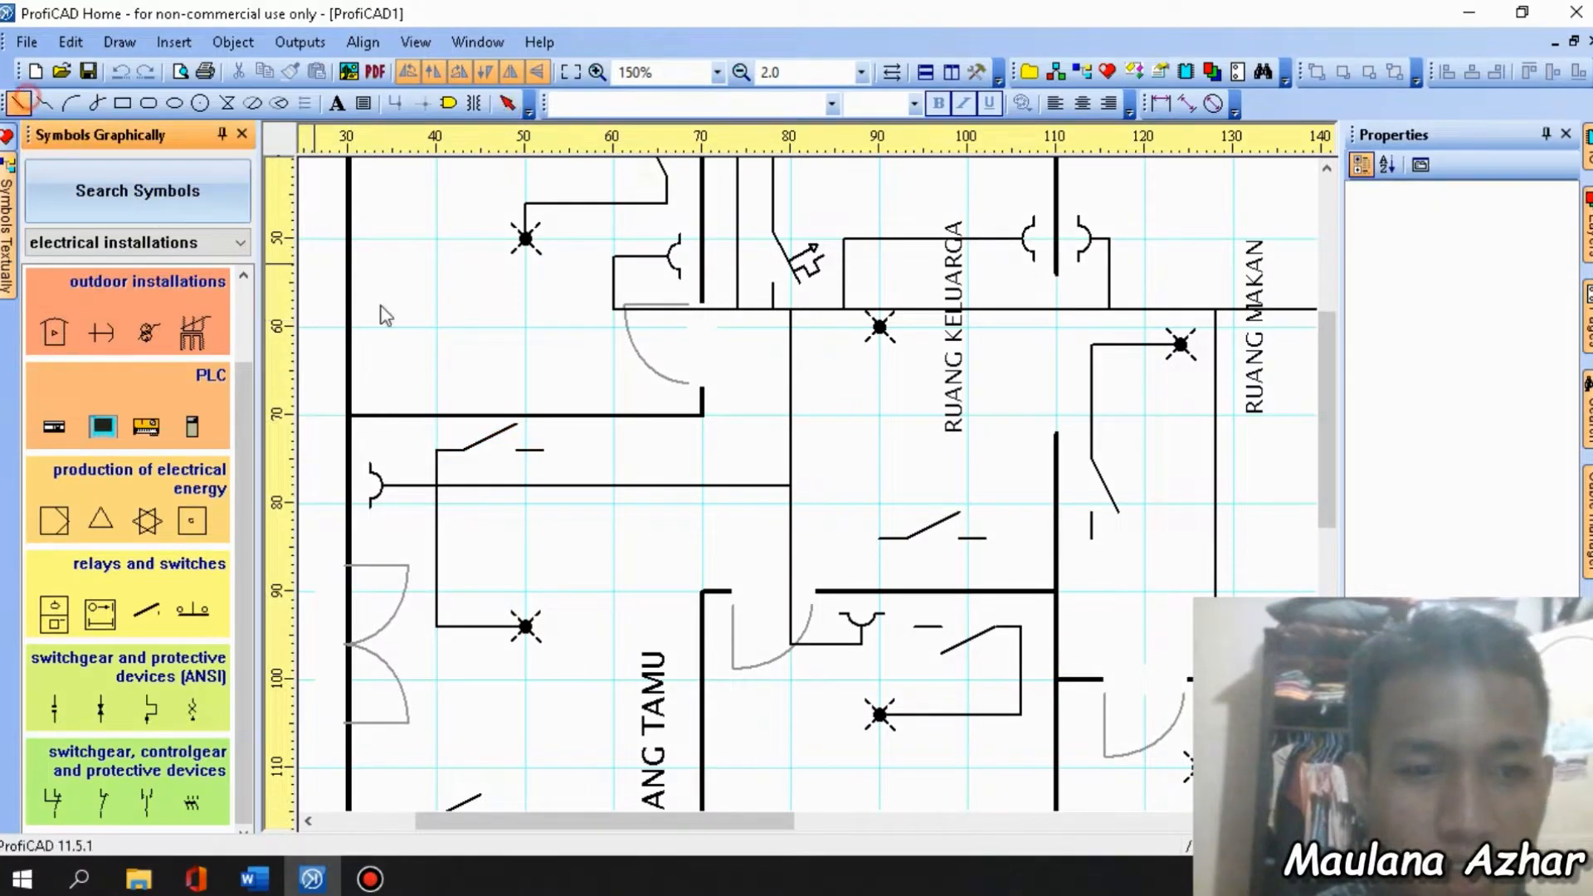
{"action": "left_click", "coordinate": [543, 451]}
{"action": "left_click", "coordinate": [544, 486]}
{"action": "key", "text": "Escape"}
{"action": "scroll", "coordinate": [646, 376], "scroll_direction": "up", "scroll_amount": 1, "text": "ctrl"}
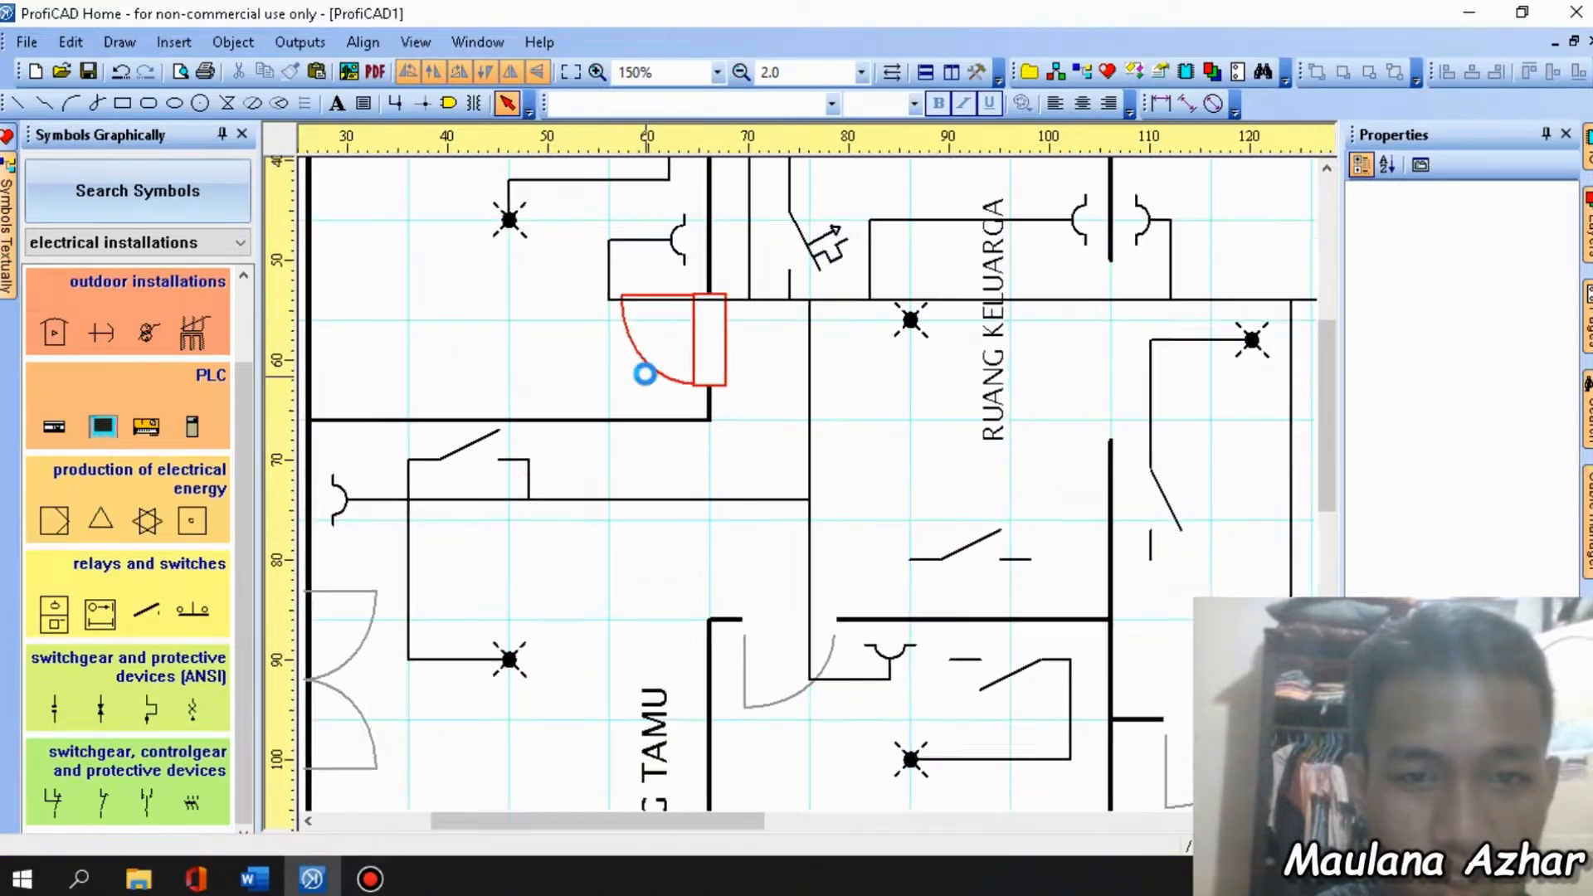
Wire the lower RUANG TAMU switch east to X 580 and up to the socket branch, and the KAMAR 2 switch up X 940 to the main line.
{"action": "scroll", "coordinate": [646, 374], "scroll_direction": "down", "scroll_amount": 2, "text": "ctrl"}
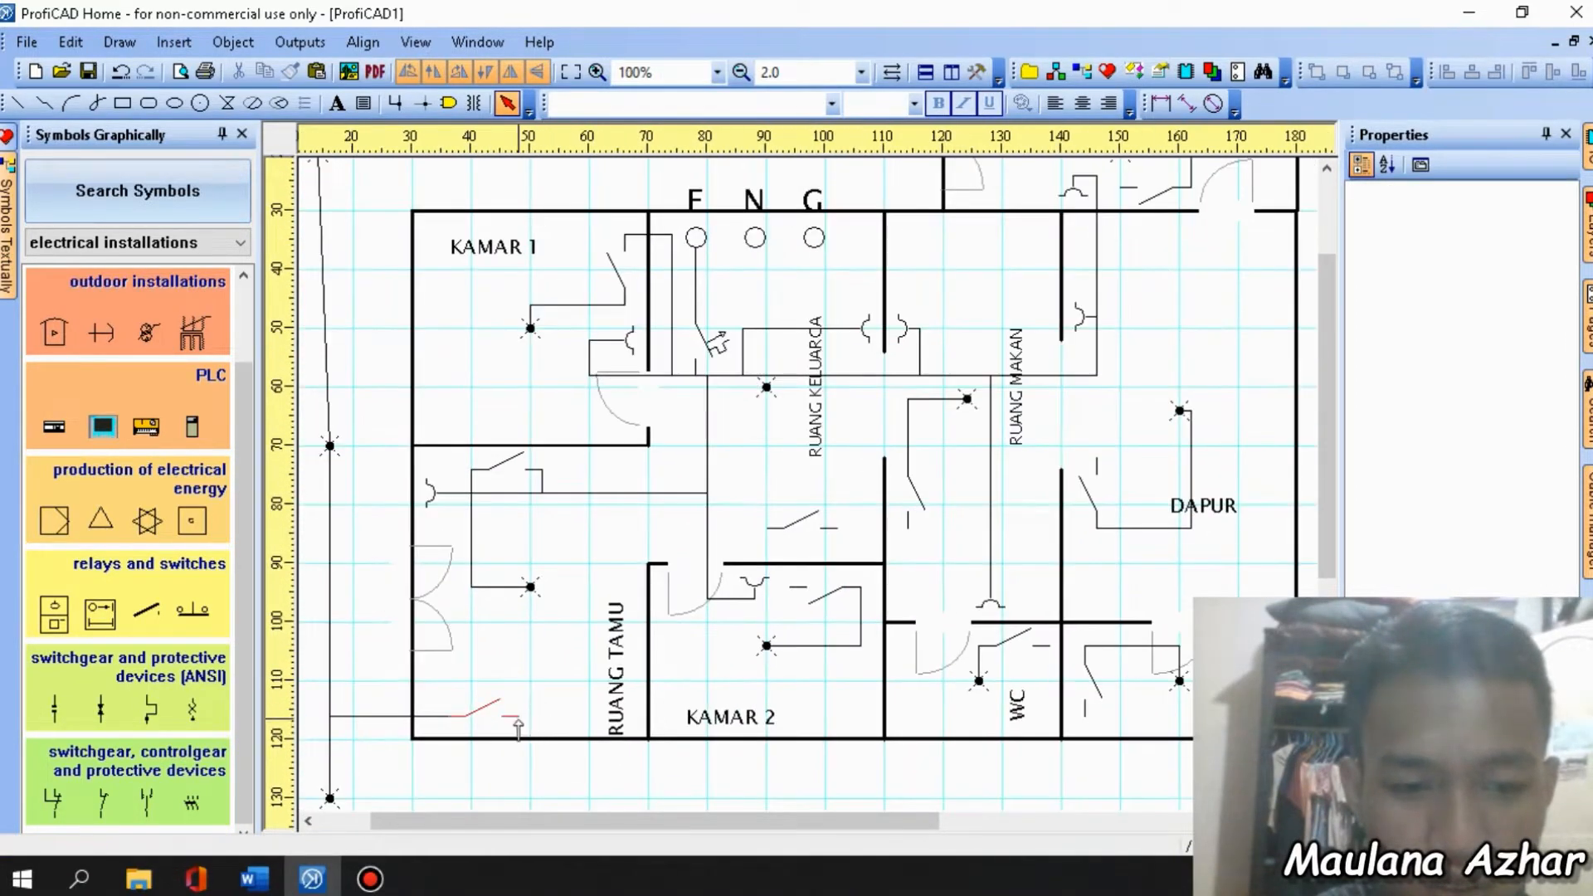
{"action": "left_click", "coordinate": [18, 103]}
{"action": "left_click", "coordinate": [577, 716]}
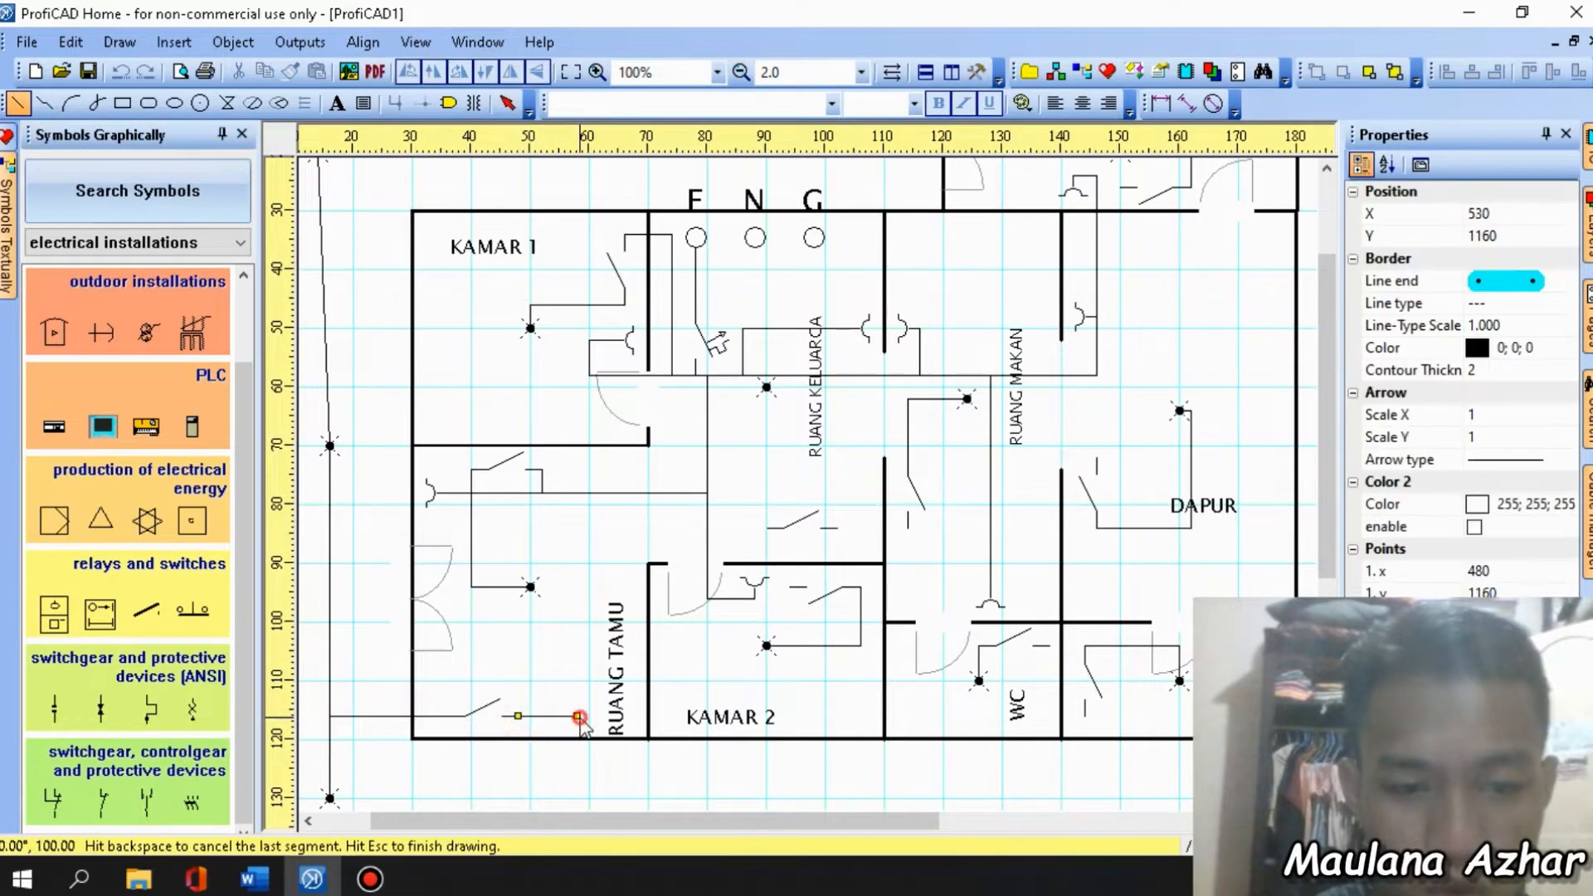
{"action": "left_click", "coordinate": [577, 493]}
{"action": "left_click", "coordinate": [790, 587]}
{"action": "left_click", "coordinate": [789, 376]}
Wire the RUANG KELUARGA switch up to its luminaire at X 900 and, from its east terminal, up X 1020 to the main line.
{"action": "left_click", "coordinate": [766, 528]}
{"action": "left_click", "coordinate": [766, 386]}
{"action": "left_click", "coordinate": [838, 528]}
{"action": "left_click", "coordinate": [837, 375]}
{"action": "key", "text": "Escape"}
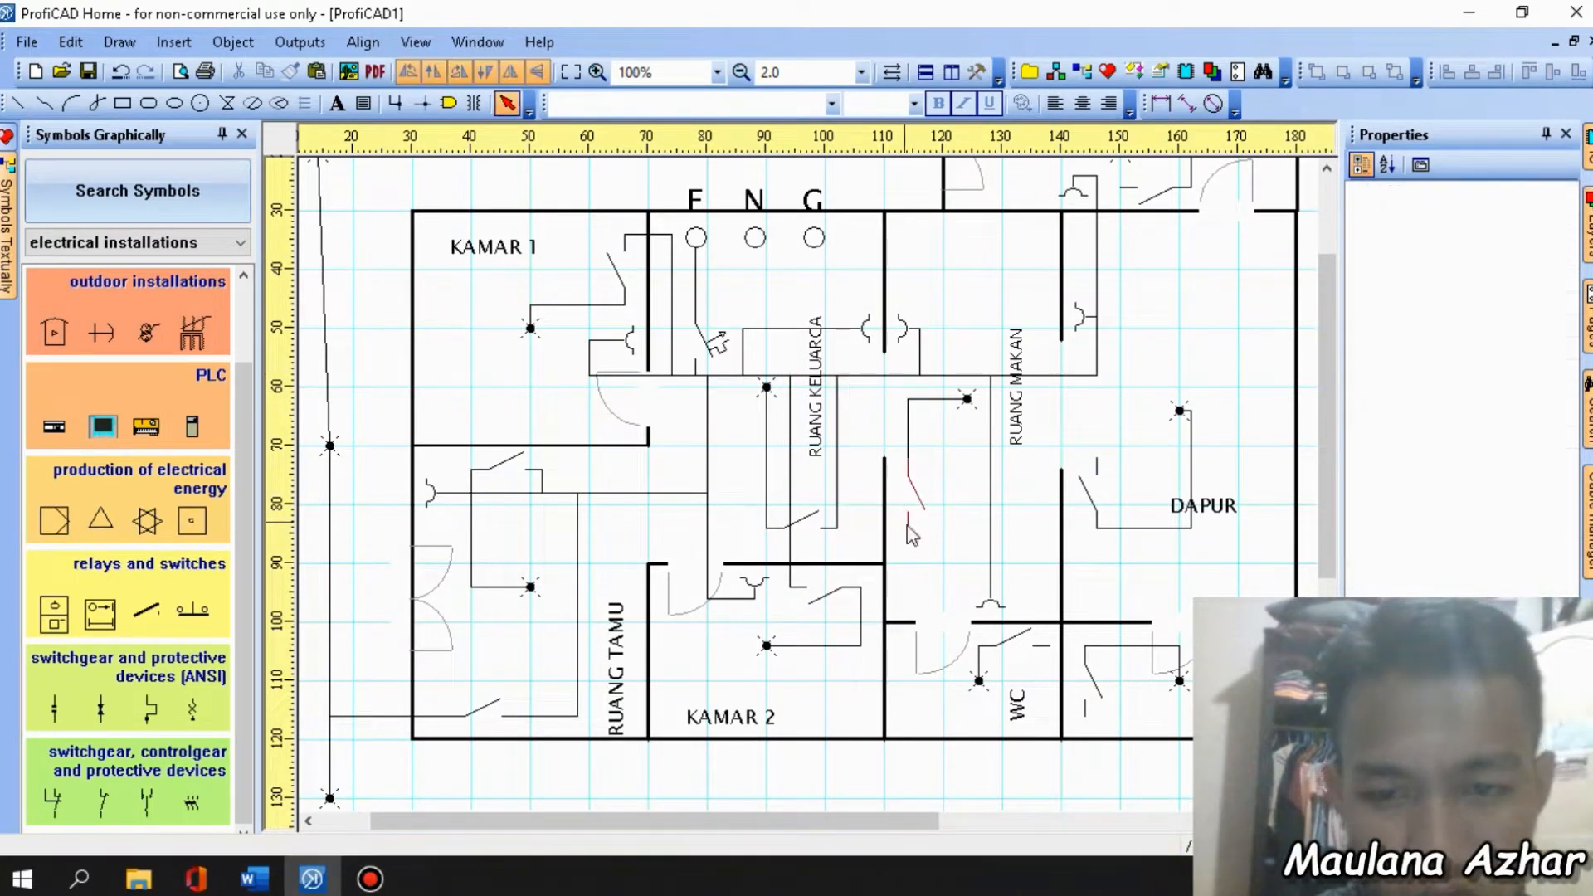
Wire the RUANG MAKAN switch west to X 1120 and up to the main line, and the DAPUR switch up X 1460 to the main line.
{"action": "left_click", "coordinate": [903, 524]}
{"action": "key", "text": "Escape"}
{"action": "key", "text": "l"}
{"action": "left_click", "coordinate": [1096, 457]}
{"action": "left_click_drag", "start_coordinate": [1096, 457], "coordinate": [1096, 375]}
Wire the WC switch up X 1380 and the switch in the room south of DAPUR up X 1420 to the main line.
{"action": "left_click_drag", "start_coordinate": [1050, 646], "coordinate": [1050, 375]}
{"action": "left_click_drag", "start_coordinate": [1085, 715], "coordinate": [1073, 375]}
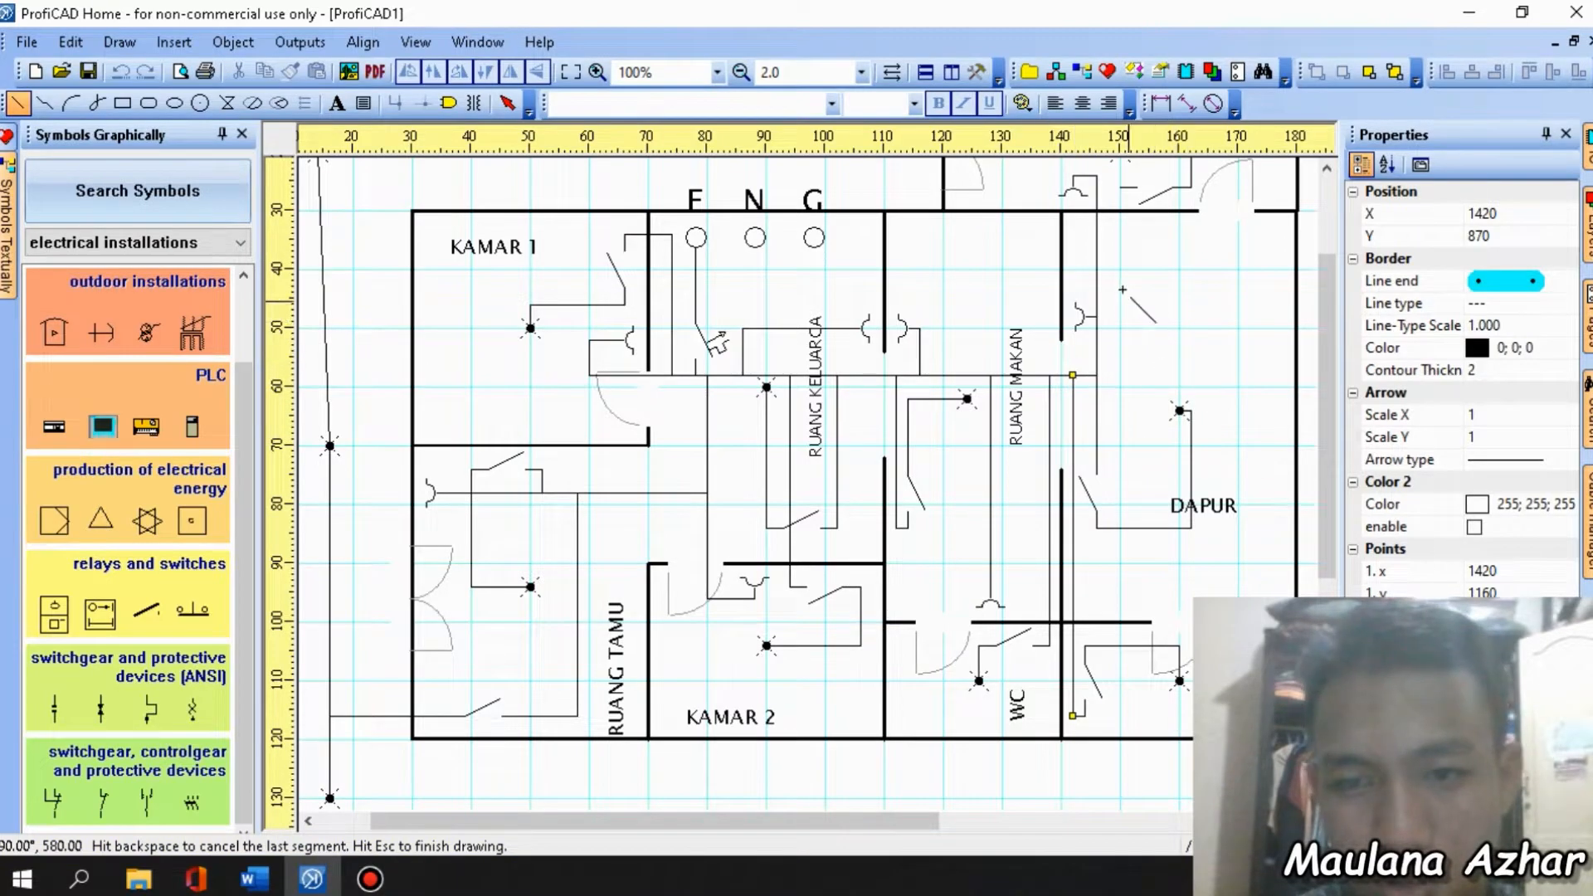
{"action": "scroll", "coordinate": [1116, 269], "scroll_direction": "up", "scroll_amount": 1}
{"action": "scroll", "coordinate": [1112, 264], "scroll_direction": "down", "scroll_amount": 2}
{"action": "scroll", "coordinate": [1092, 233], "scroll_direction": "up", "scroll_amount": 1}
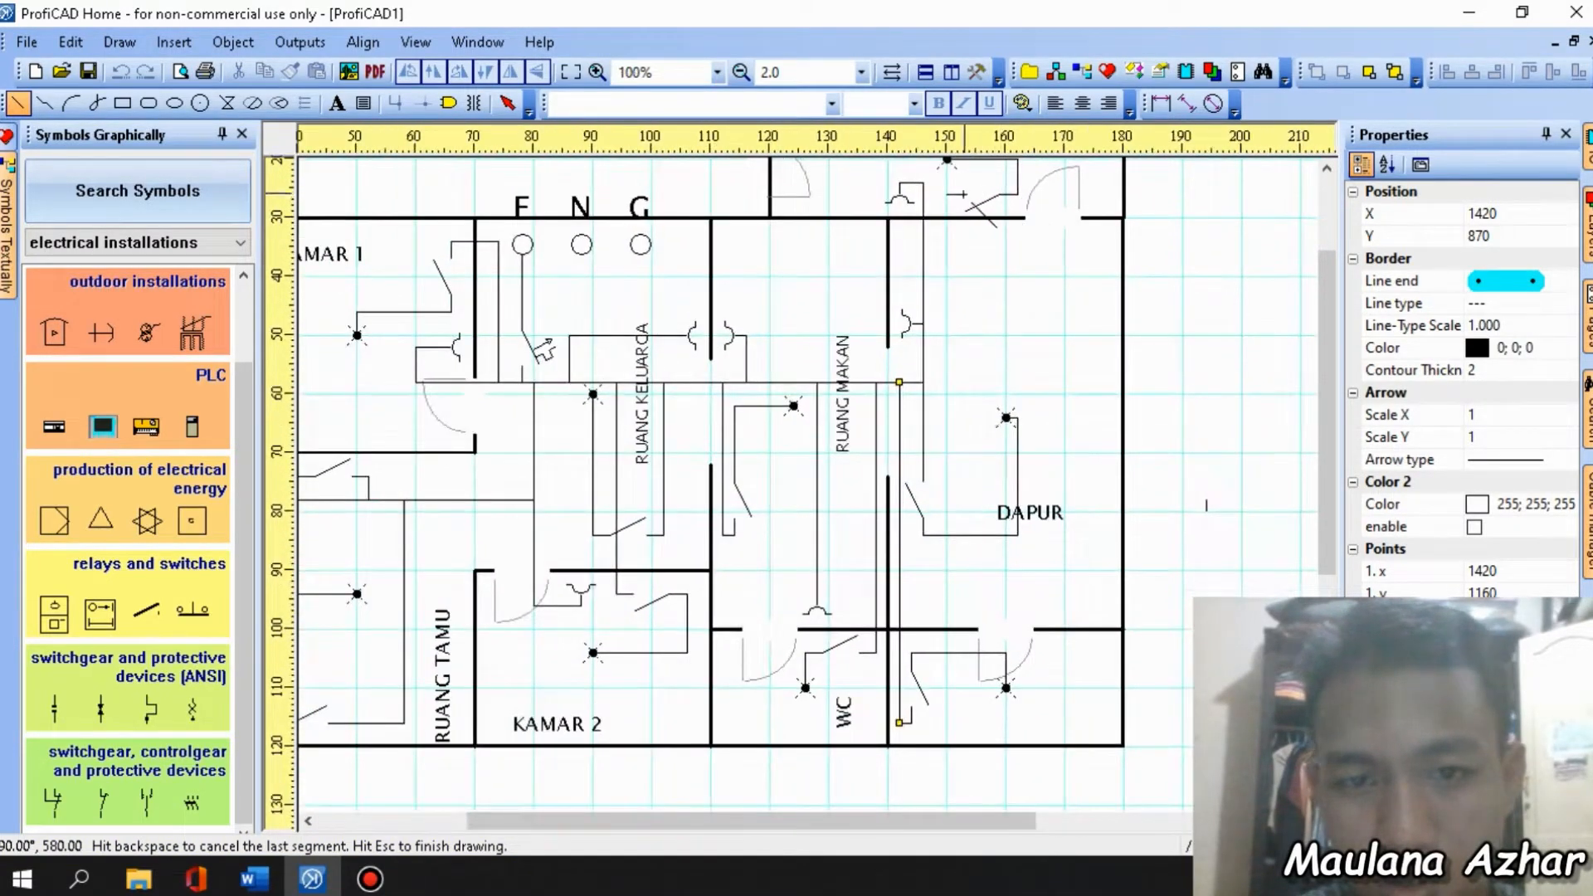
{"action": "key", "text": "Escape"}
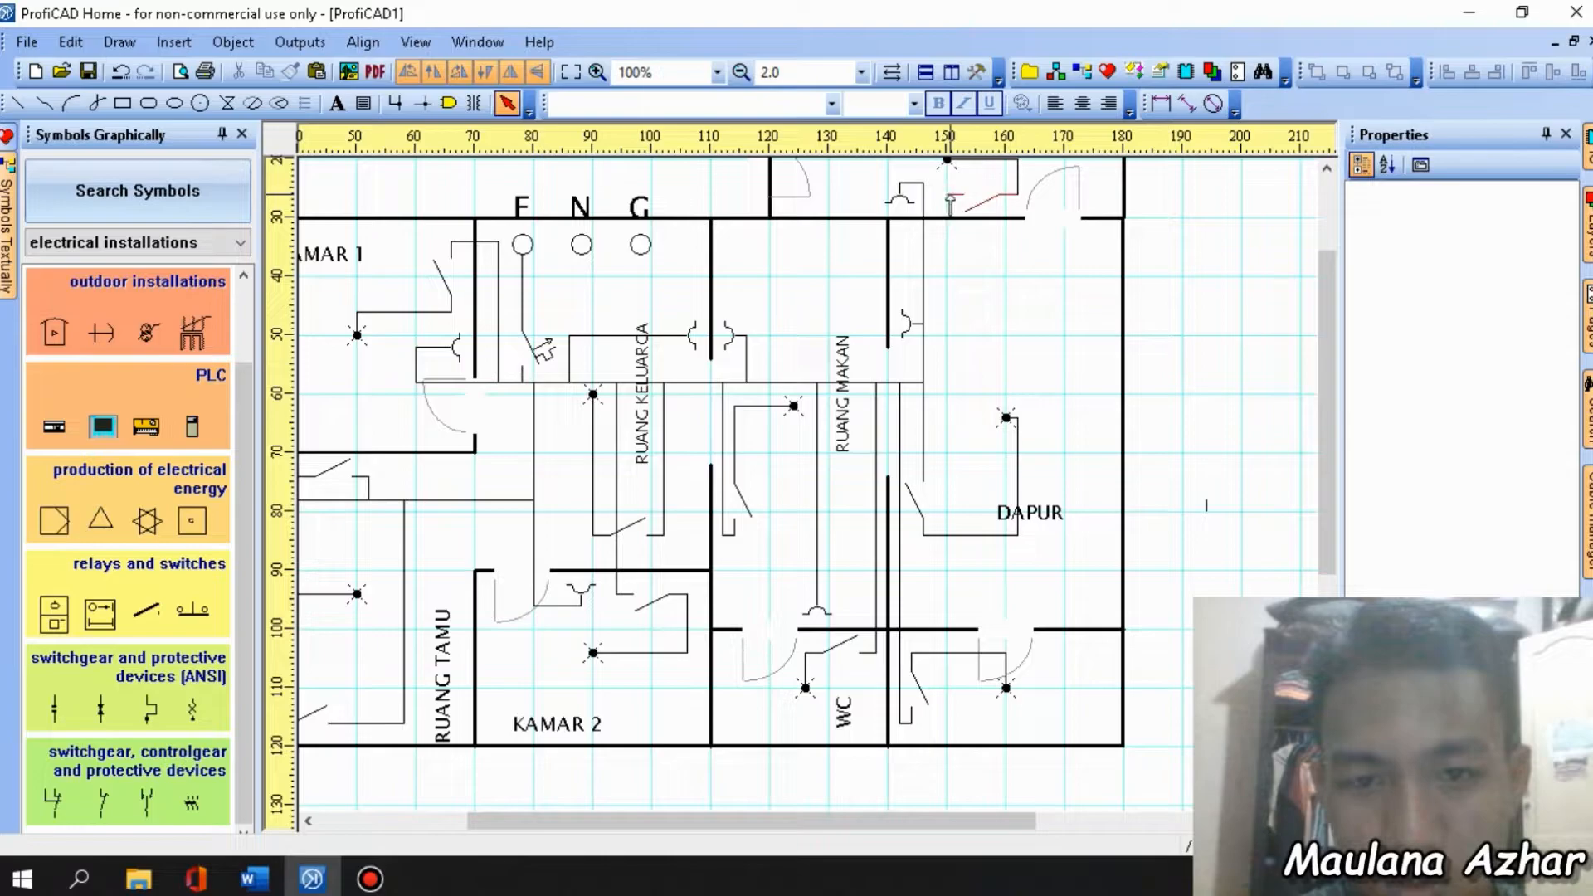
Wire the GUDANG switch's west terminal along Y 260 to the vertical socket wire at X 1460.
{"action": "left_click", "coordinate": [18, 102]}
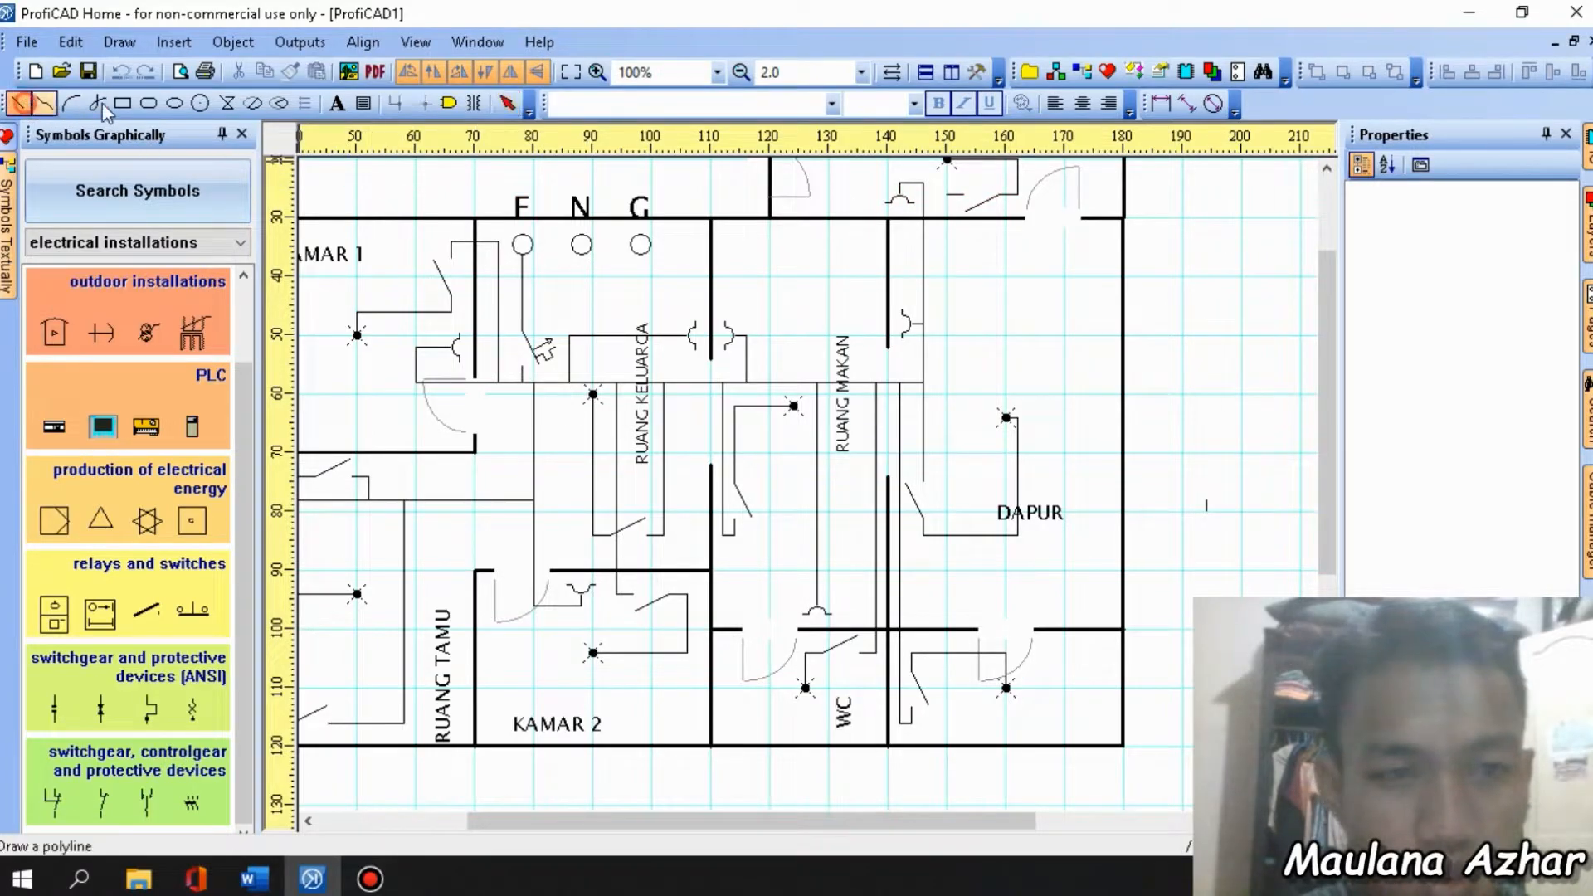
{"action": "left_click", "coordinate": [947, 195]}
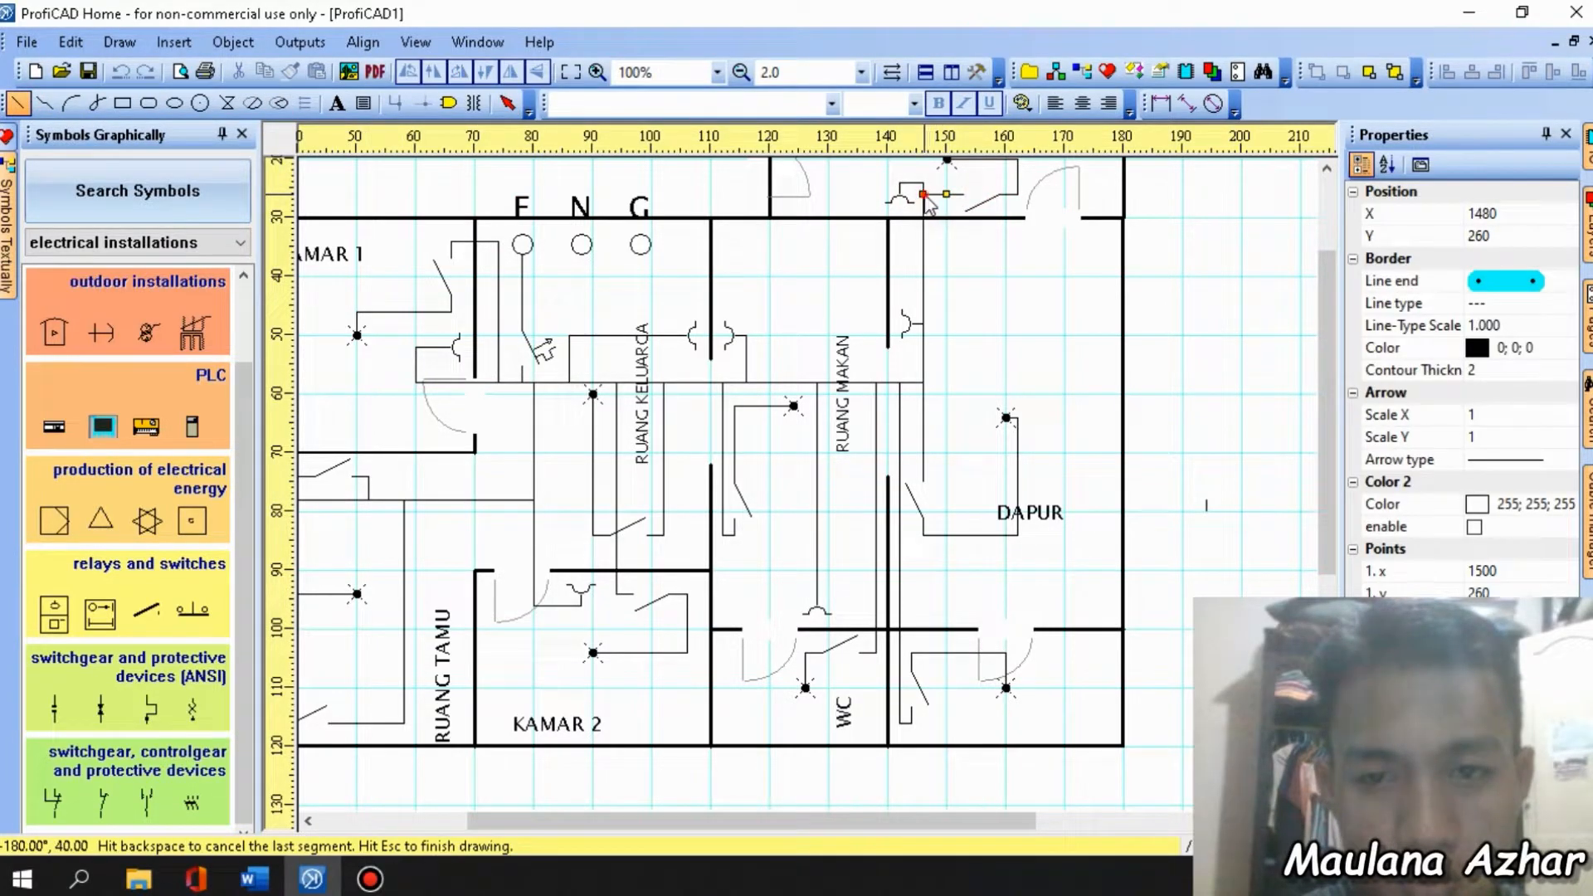
{"action": "scroll", "coordinate": [771, 388], "scroll_direction": "down", "scroll_amount": 1}
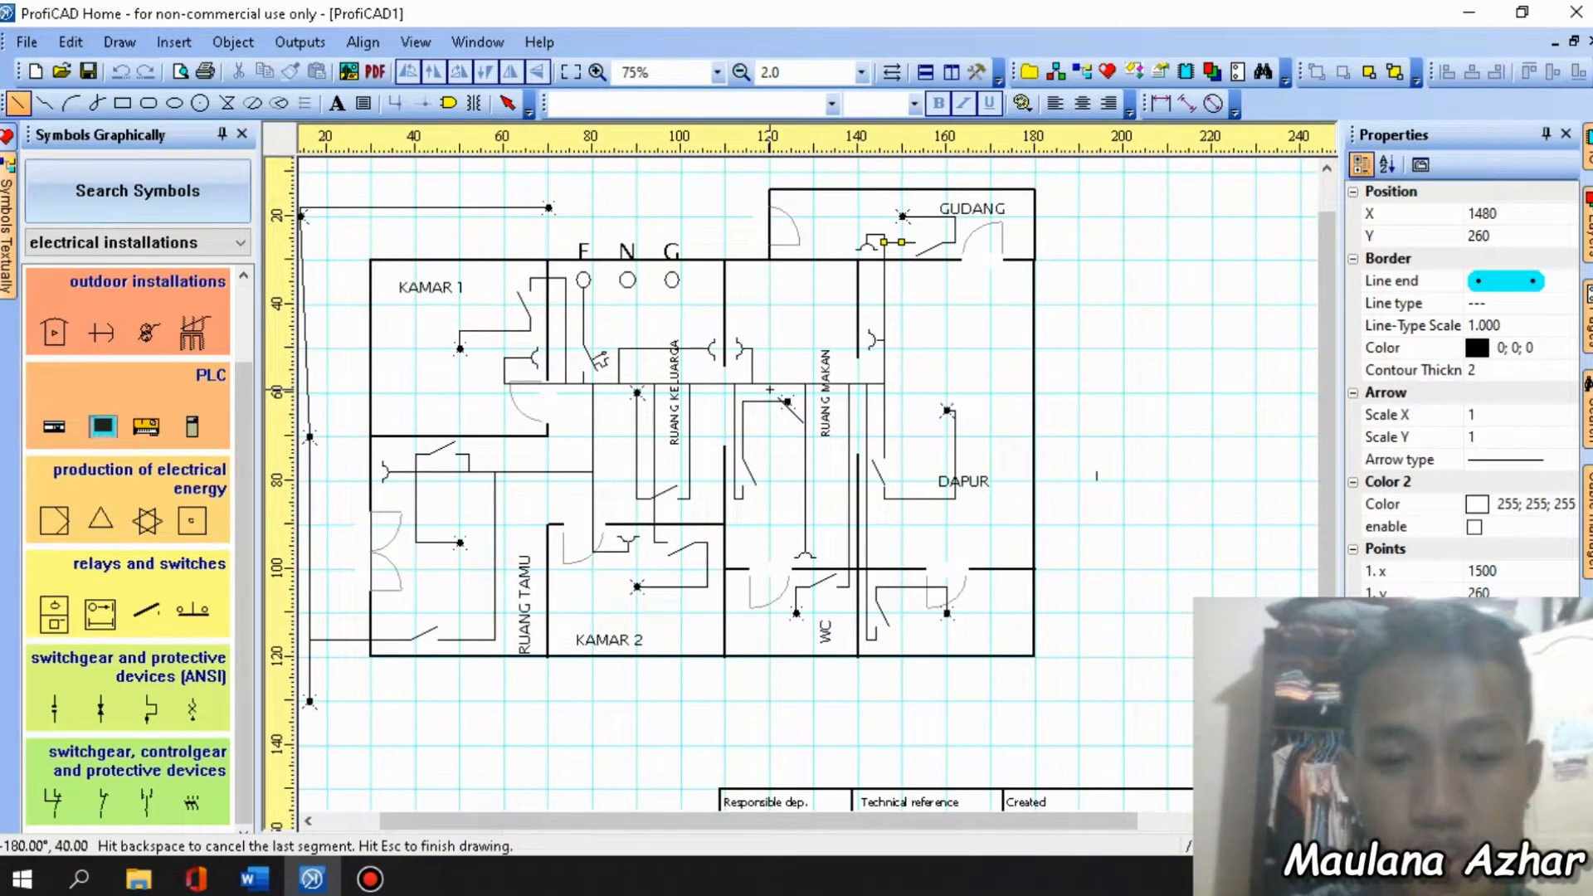
{"action": "scroll", "coordinate": [1168, 467], "scroll_direction": "up", "scroll_amount": 1}
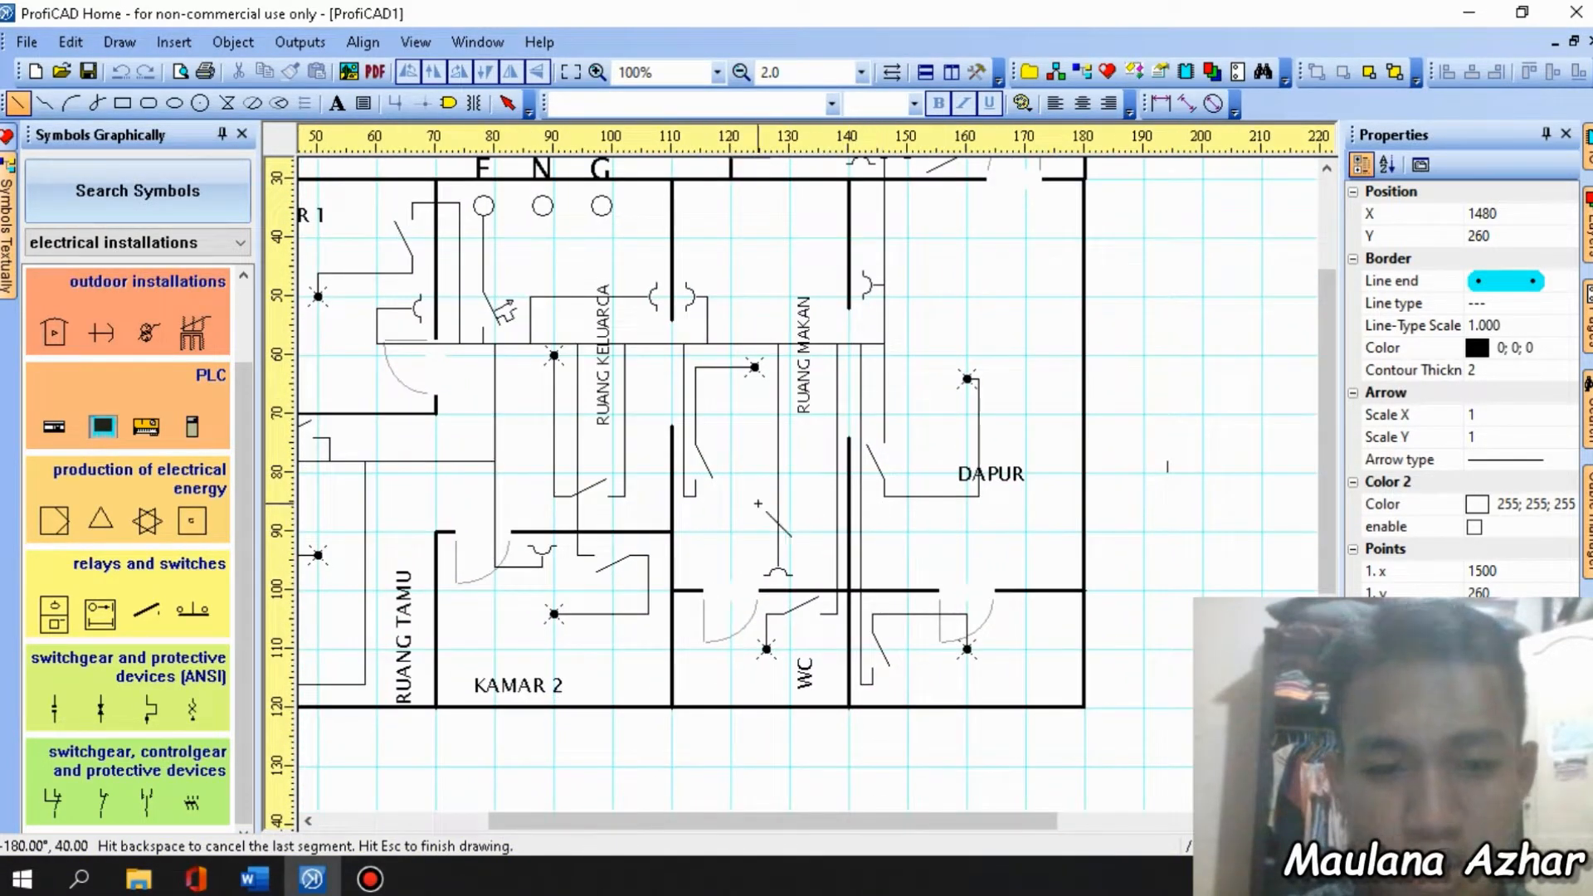
{"action": "scroll", "coordinate": [519, 465], "scroll_direction": "down", "scroll_amount": 1}
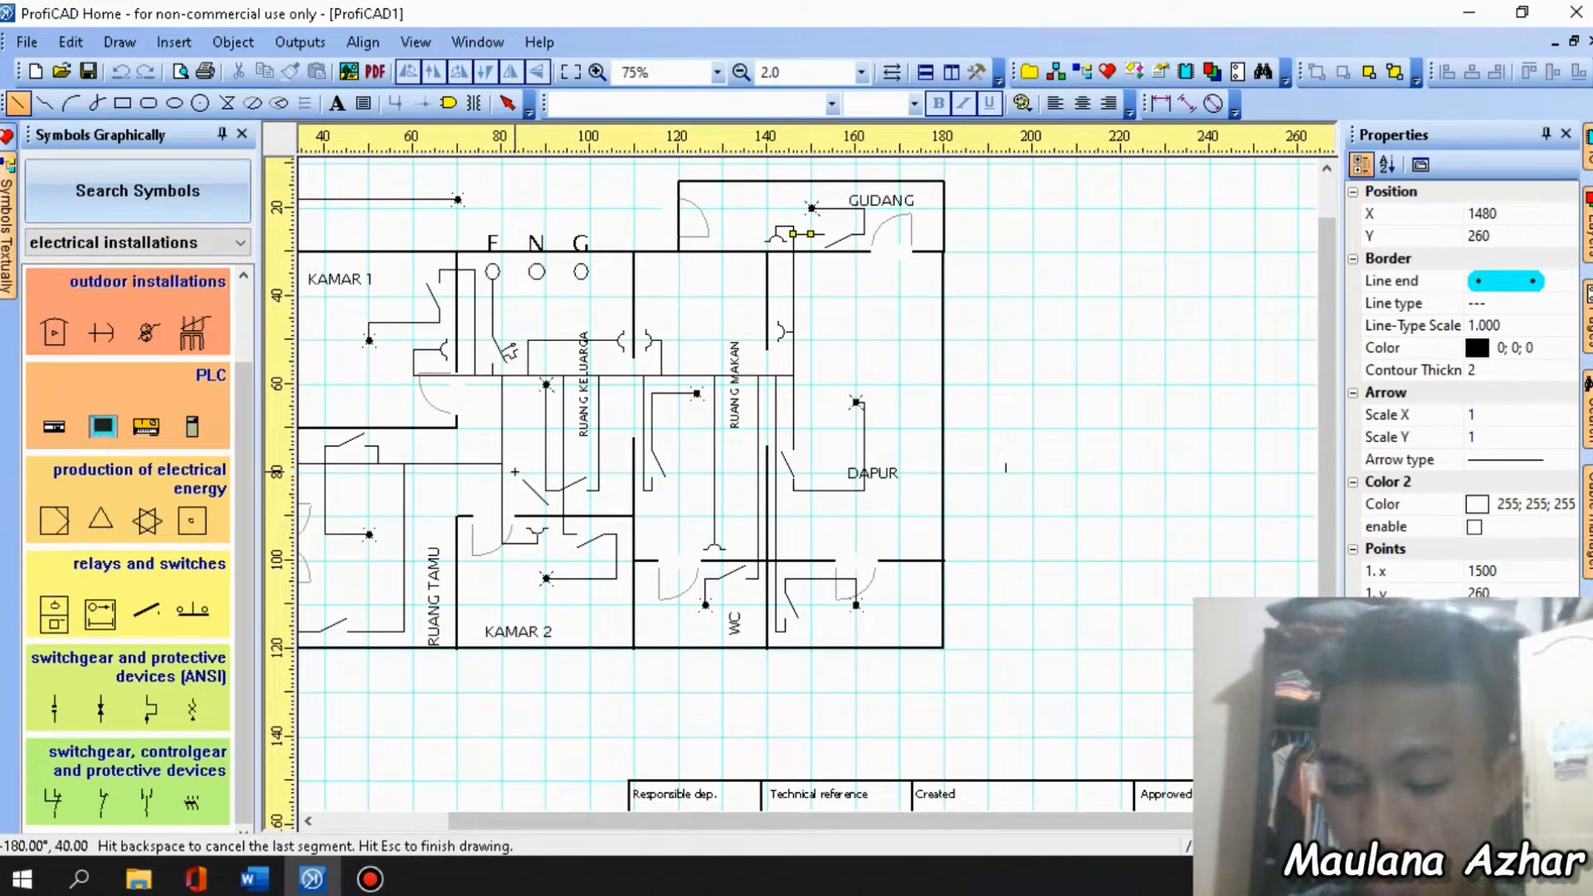
{"action": "scroll", "coordinate": [391, 490], "scroll_direction": "up", "scroll_amount": 1}
{"action": "scroll", "coordinate": [365, 477], "scroll_direction": "down", "scroll_amount": 1}
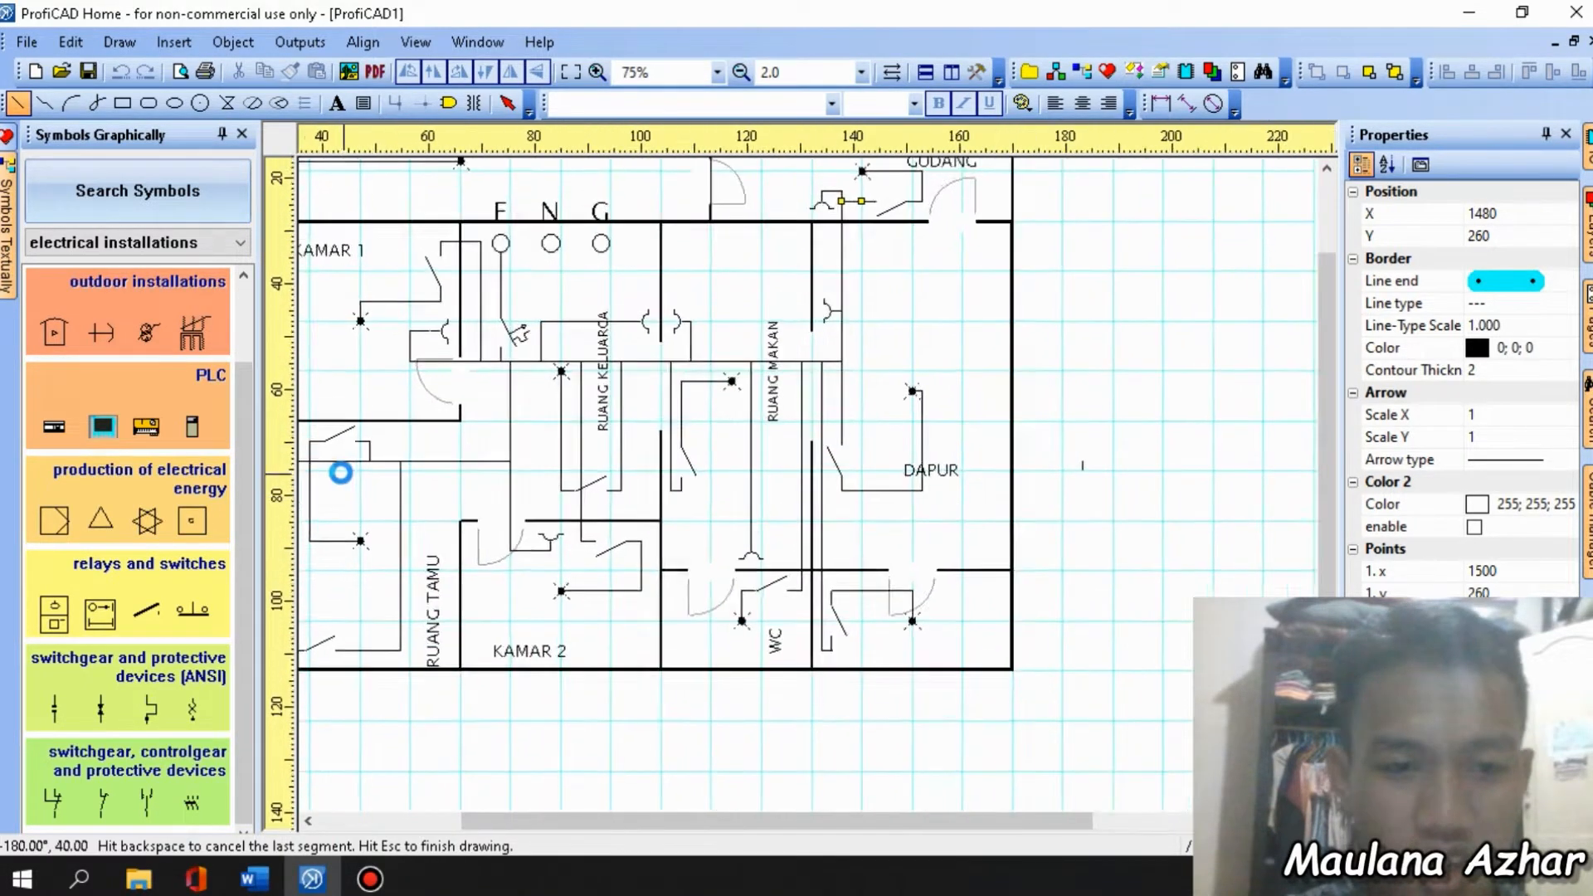
{"action": "scroll", "coordinate": [357, 473], "scroll_direction": "up", "scroll_amount": 1}
{"action": "key", "text": "Escape"}
{"action": "left_click", "coordinate": [18, 105]}
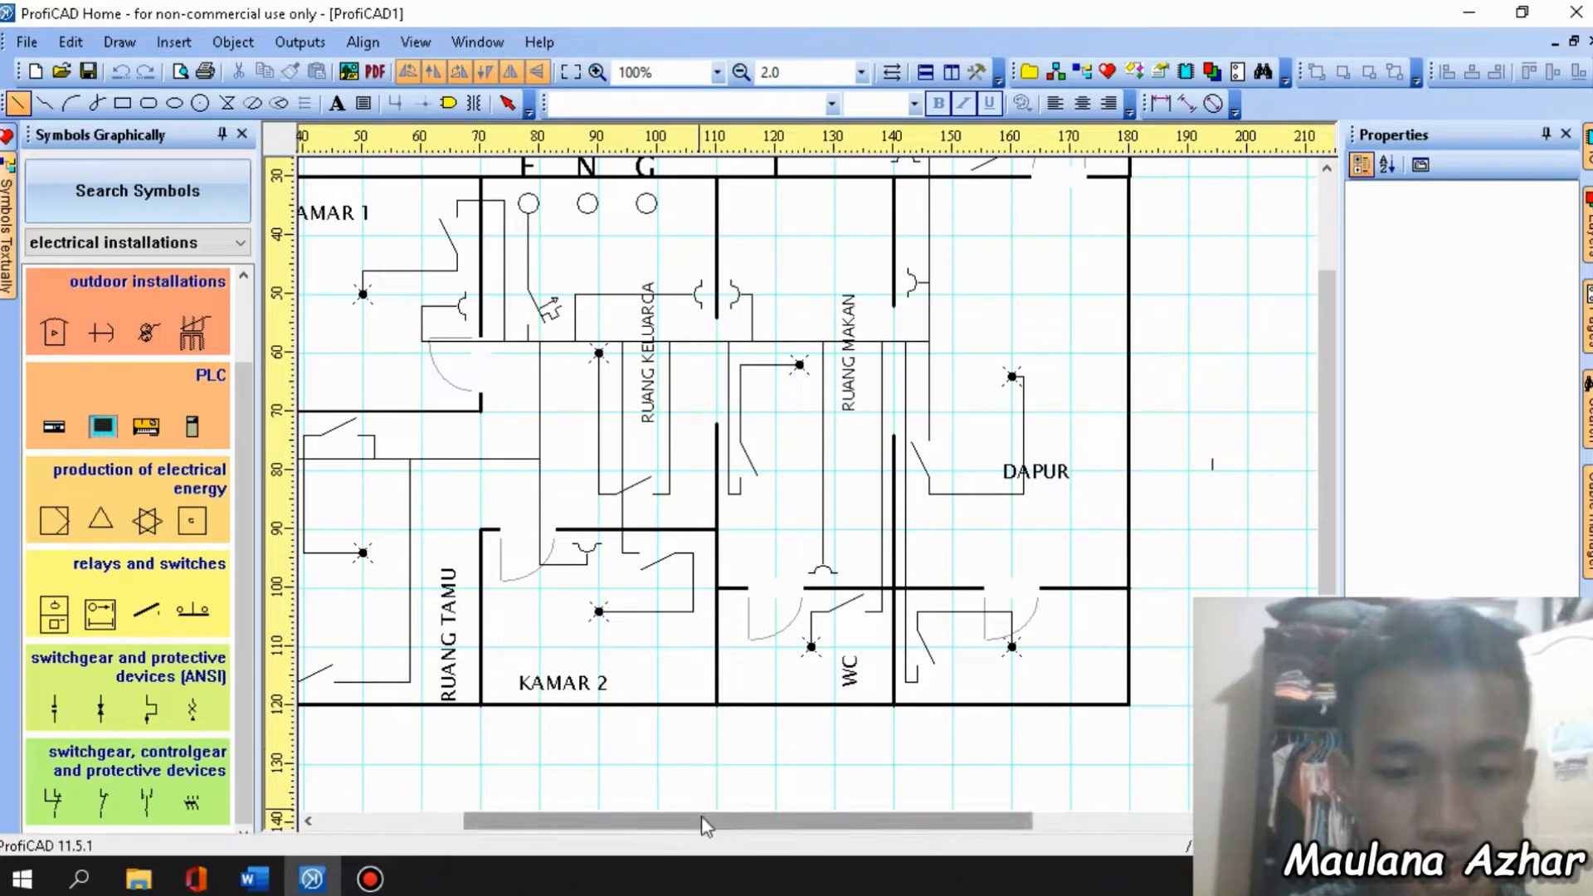
Delete the stray short diagonal line below the floor plan.
{"action": "left_click_drag", "start_coordinate": [701, 826], "coordinate": [607, 826]}
{"action": "left_click", "coordinate": [603, 809]}
{"action": "left_click", "coordinate": [793, 540]}
{"action": "key", "text": "BackSpace"}
{"action": "key", "text": "Escape"}
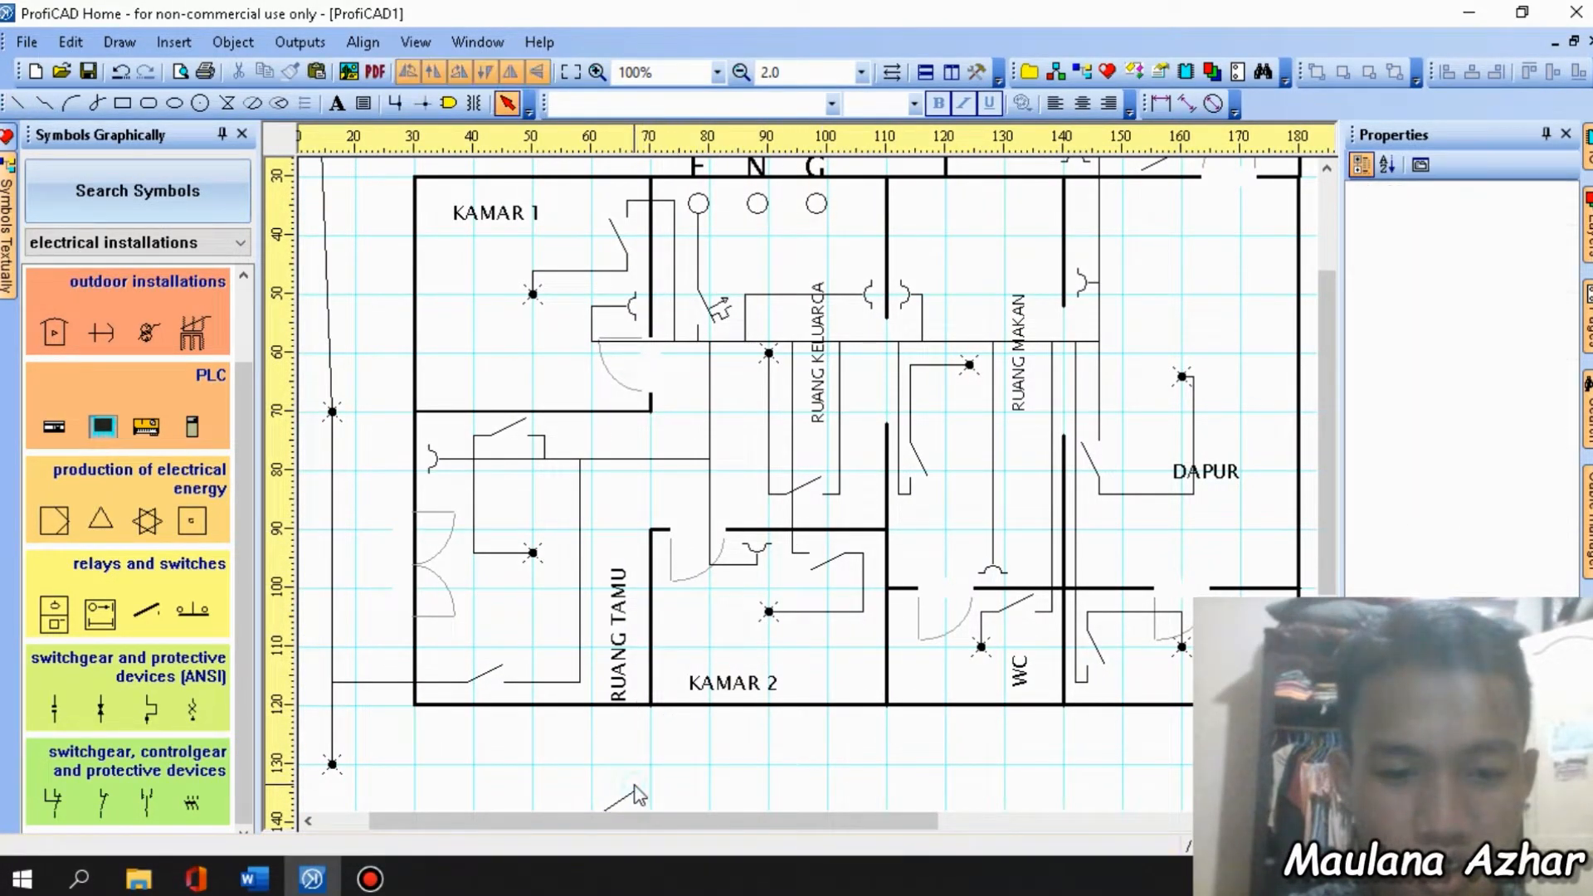
{"action": "left_click", "coordinate": [628, 799]}
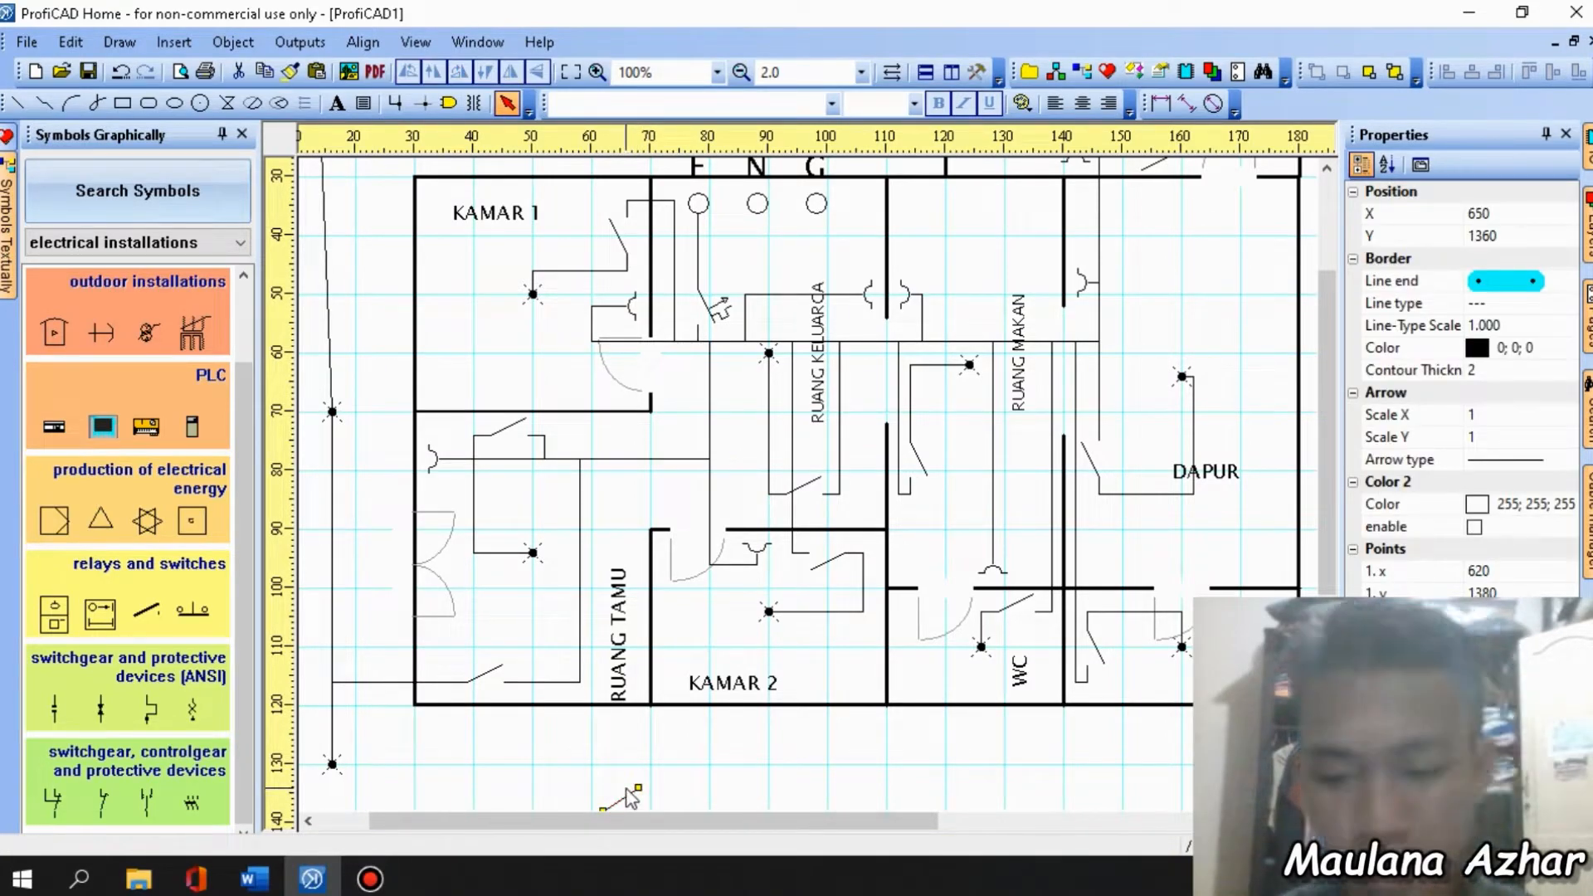
{"action": "key", "text": "Delete"}
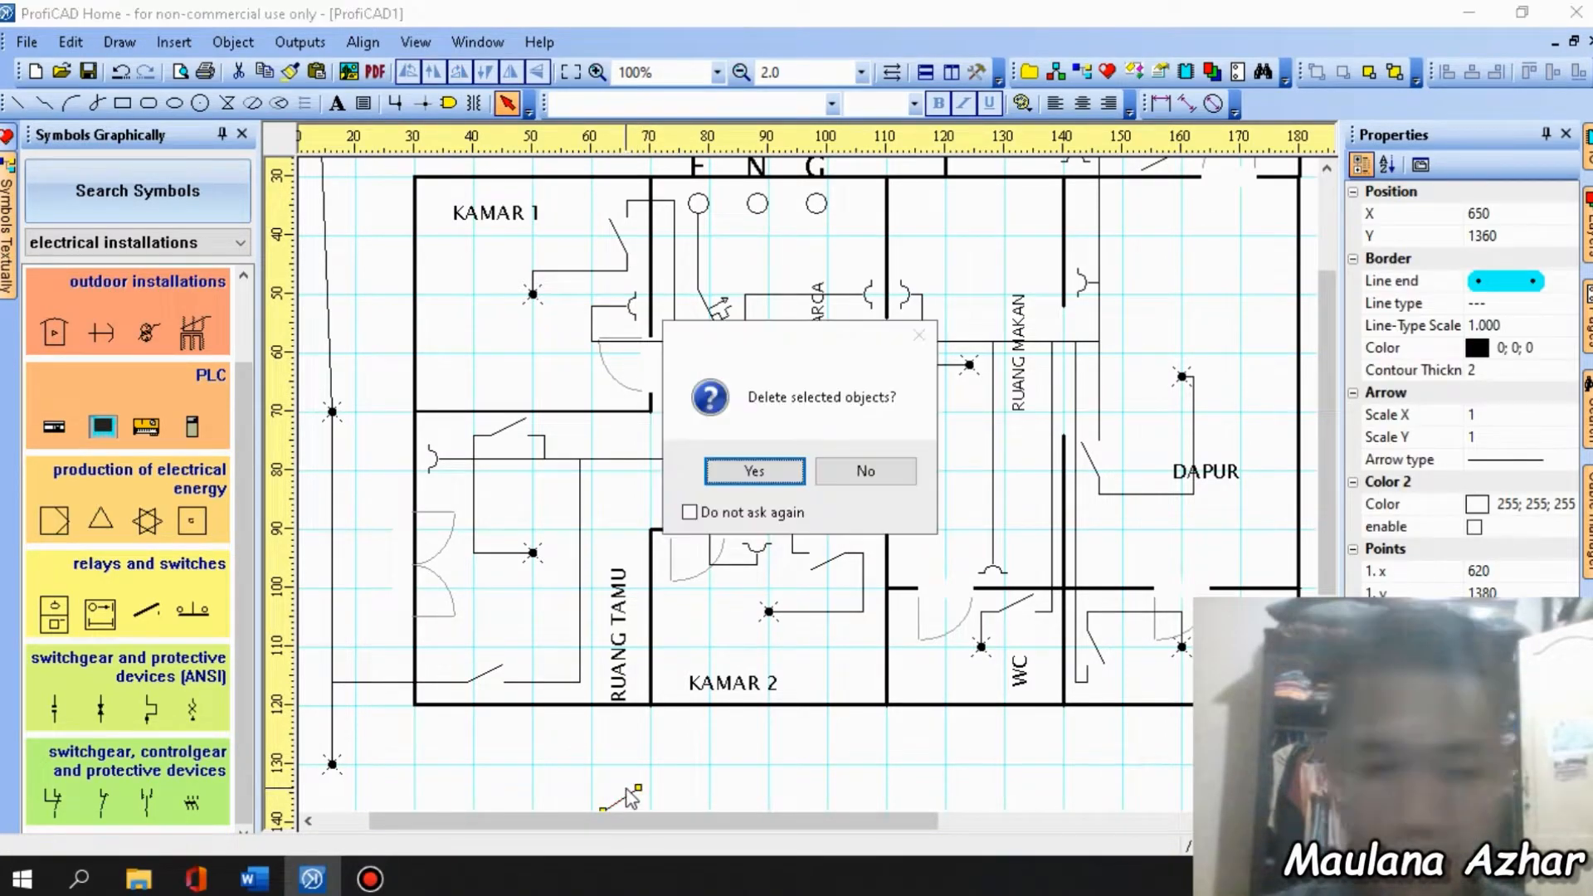
{"action": "left_click", "coordinate": [752, 469]}
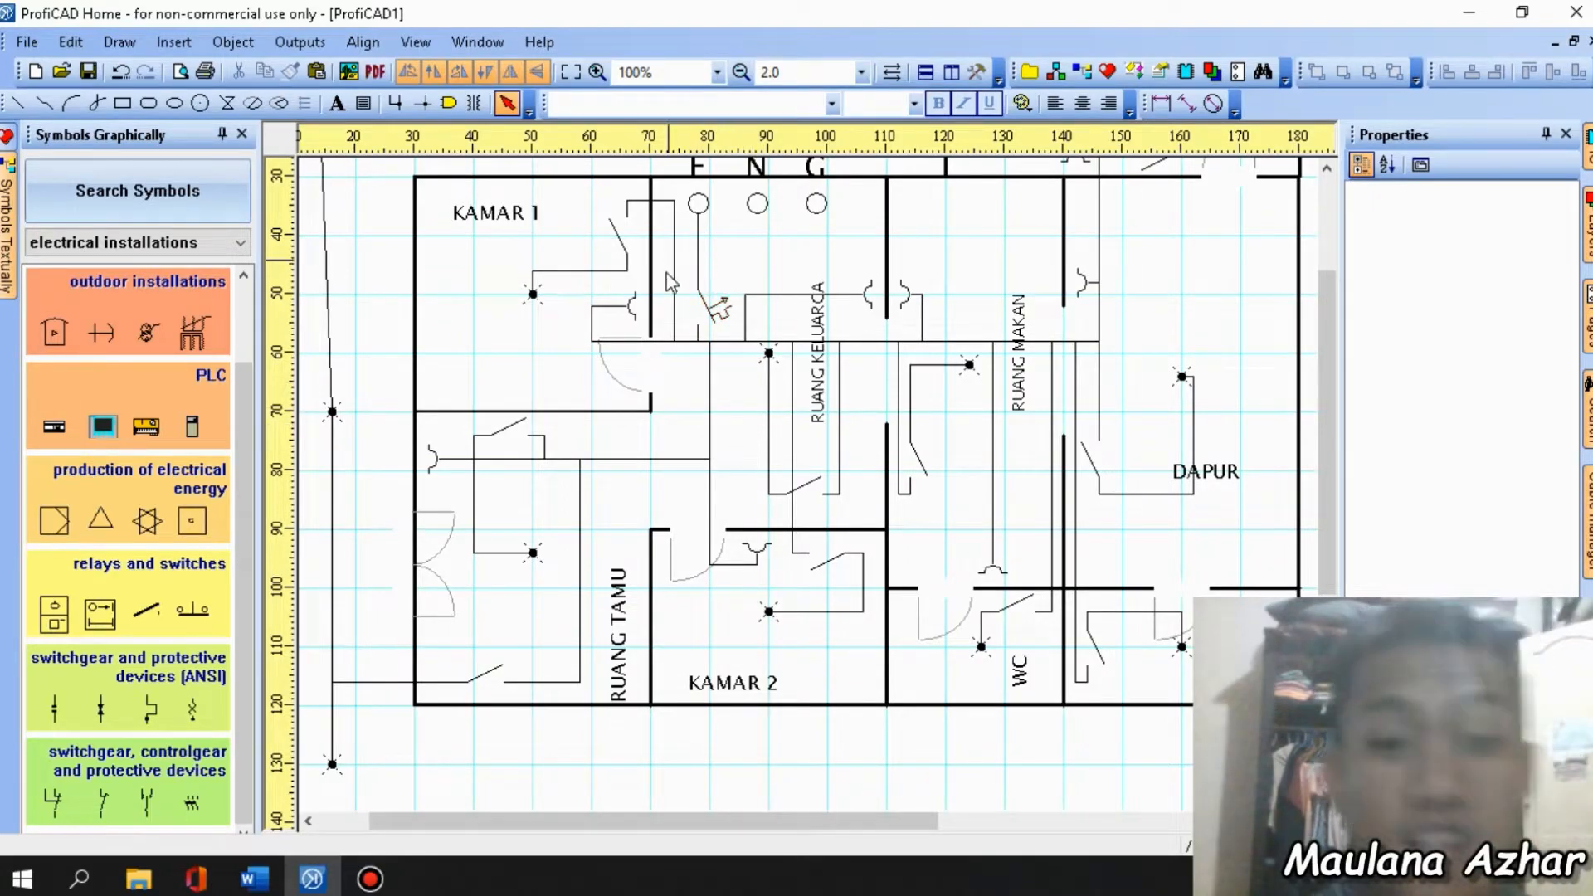
Color KAMAR 1's horizontal luminaire wire and the short horizontal wire above its switch red (255; 0; 0).
{"action": "left_click", "coordinate": [571, 271]}
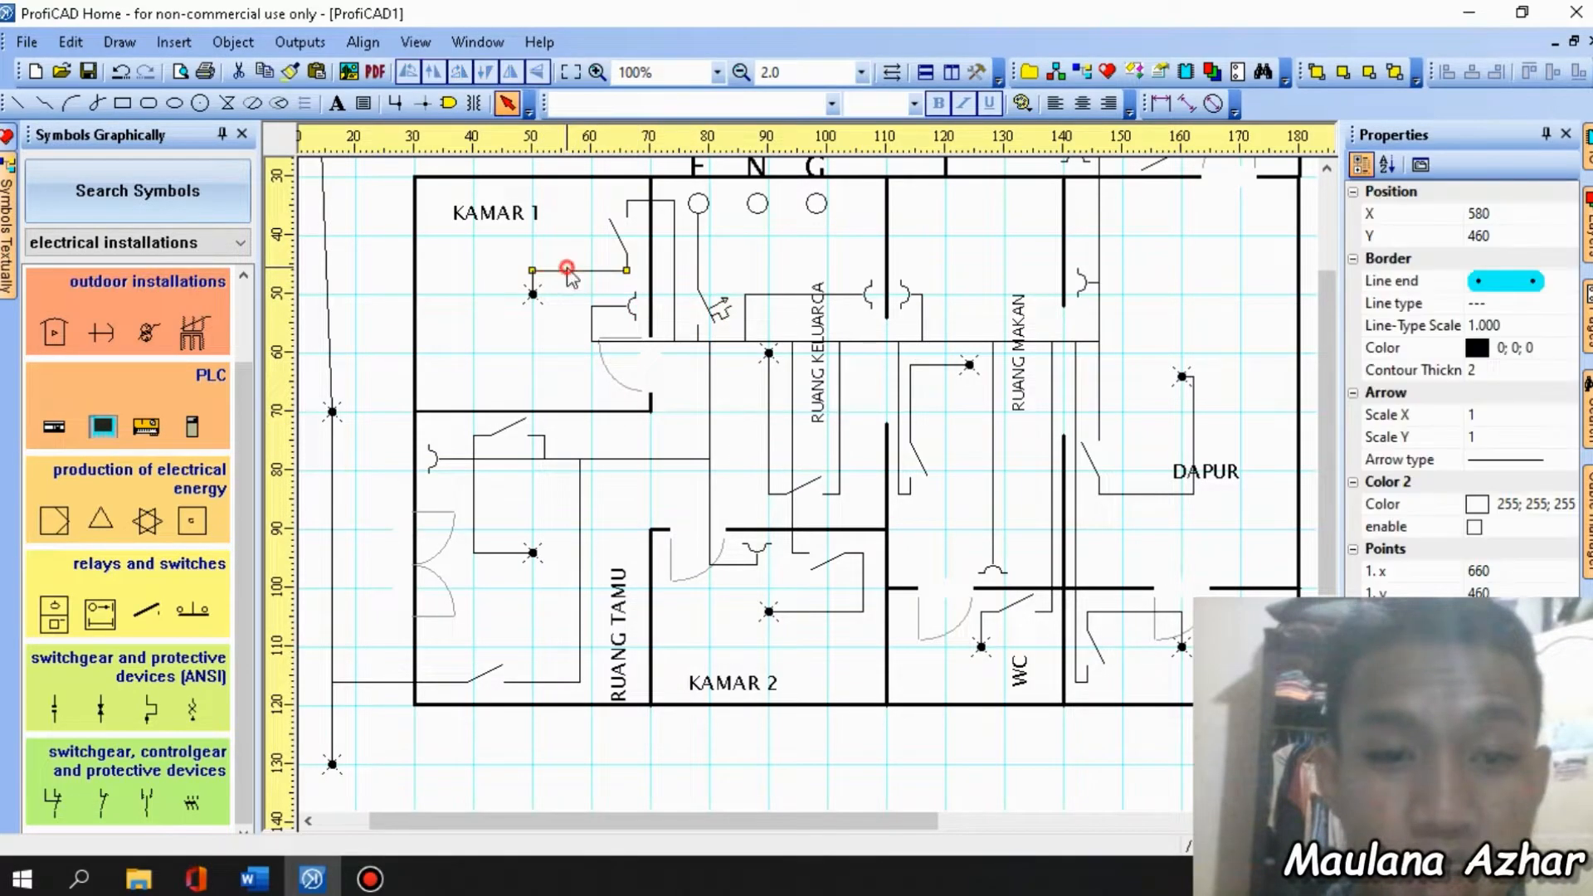
{"action": "left_click", "coordinate": [1522, 348]}
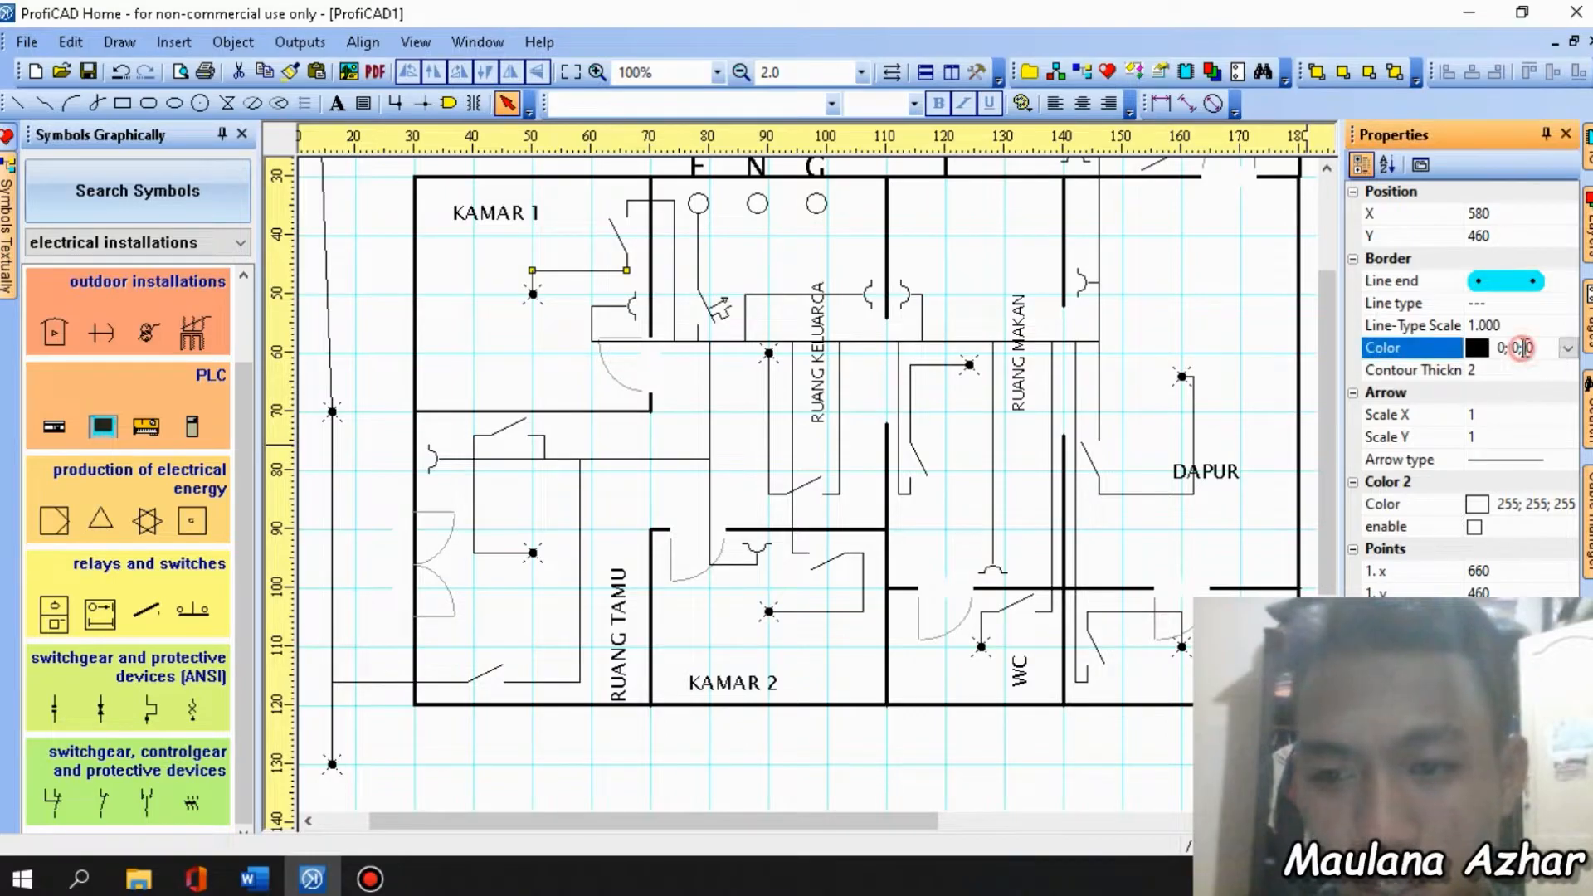
{"action": "left_click", "coordinate": [1567, 349]}
{"action": "left_click", "coordinate": [1413, 440]}
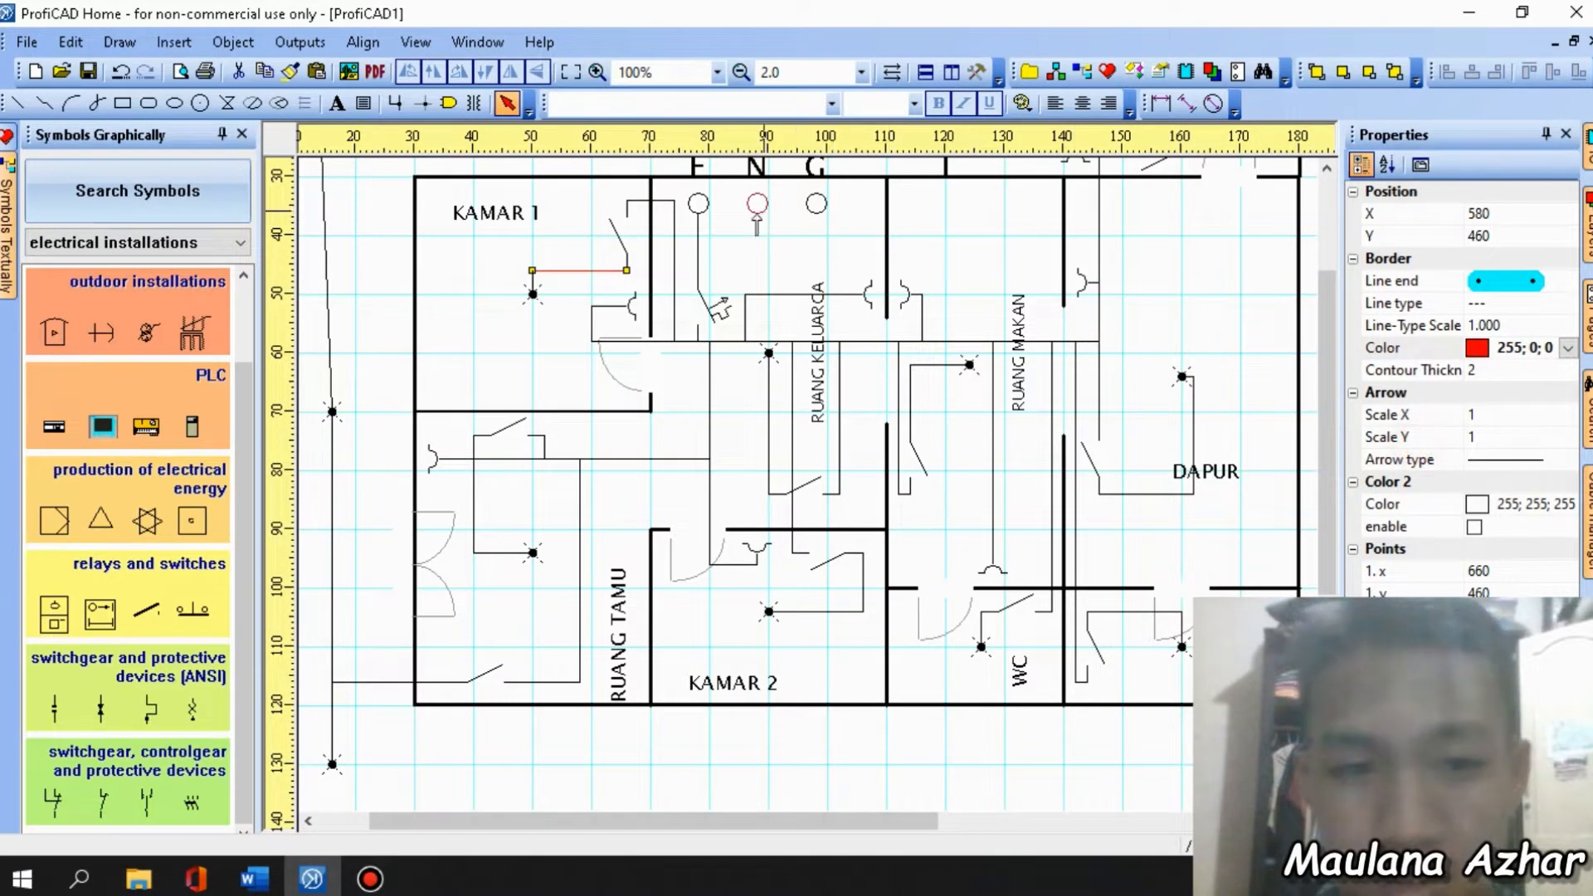
{"action": "left_click", "coordinate": [668, 201]}
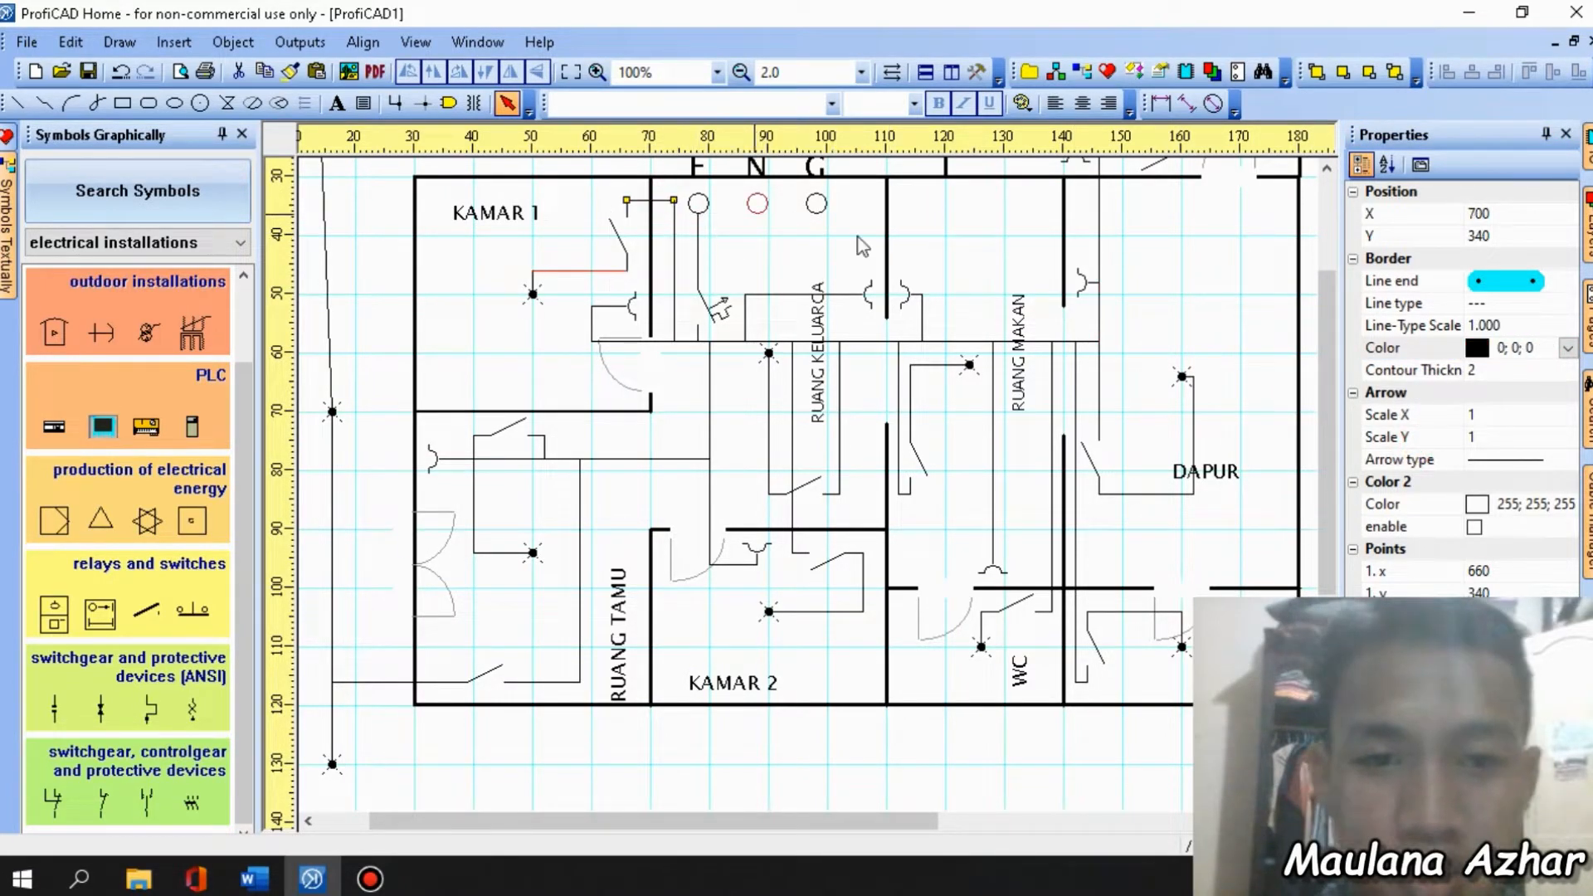
{"action": "left_click", "coordinate": [1568, 349]}
{"action": "left_click", "coordinate": [1423, 447]}
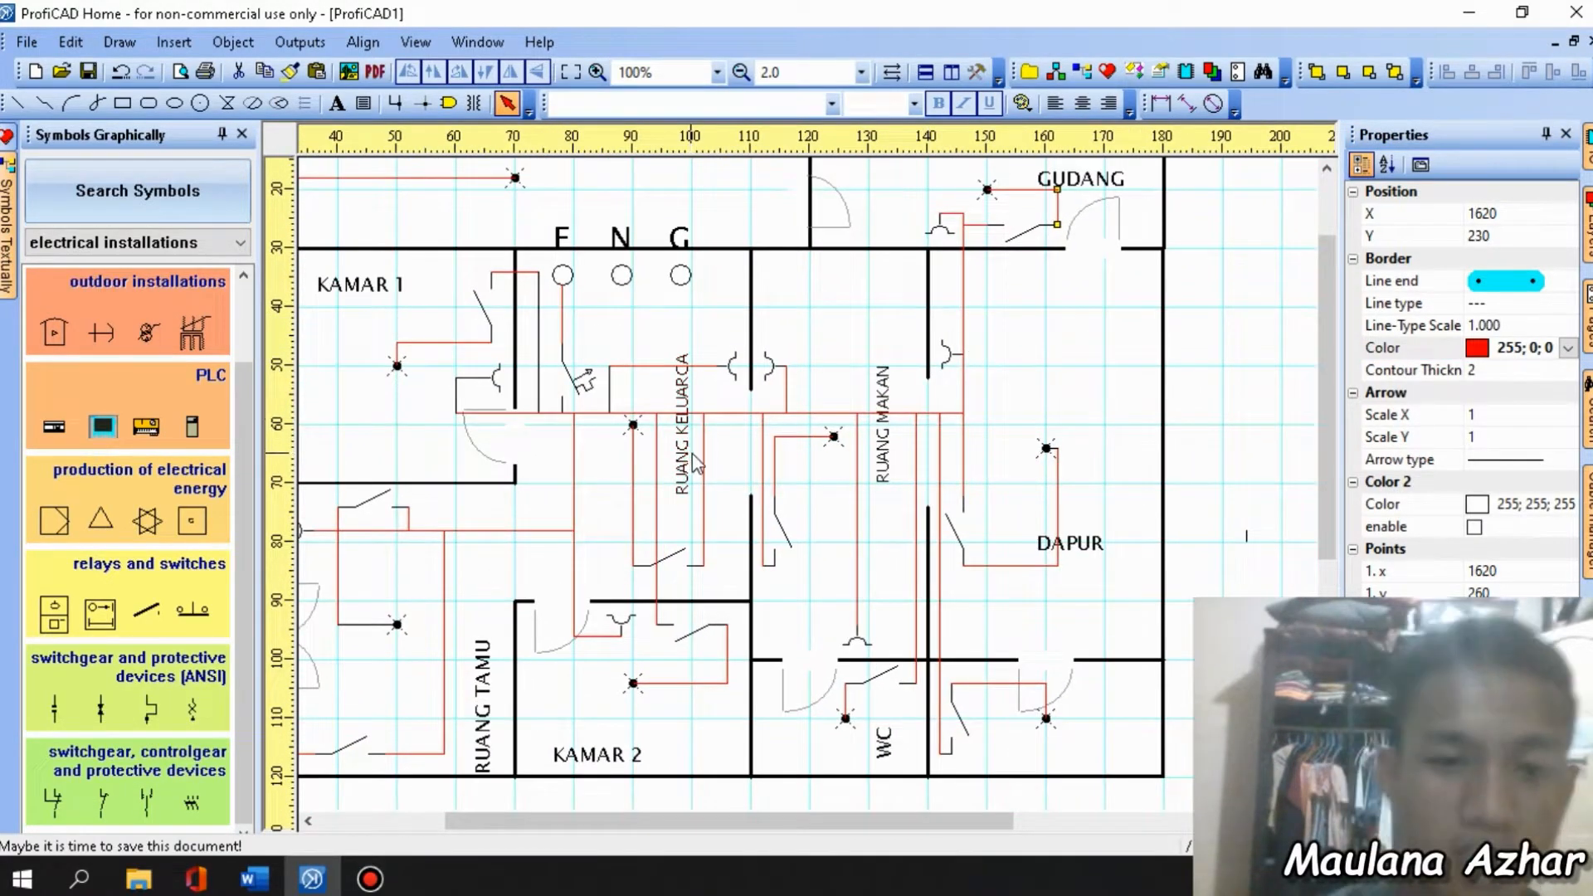
Color the short vertical wire at X 860, joining the RUANG KELUARGA socket wire to the main line, red (255; 0; 0).
{"action": "left_click", "coordinate": [538, 462]}
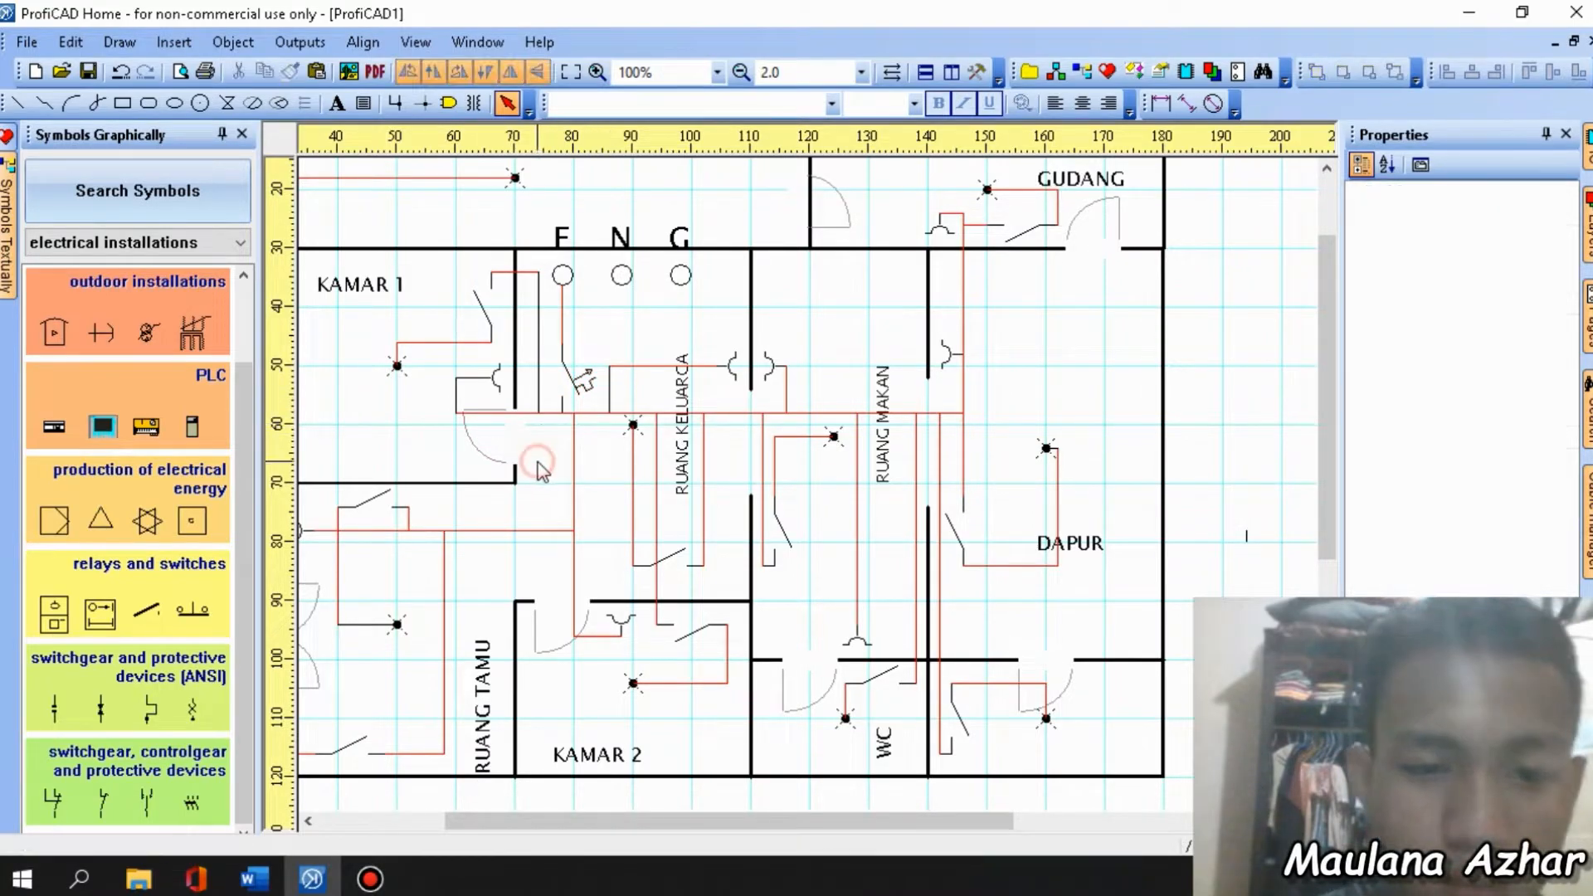
{"action": "left_click", "coordinate": [561, 407]}
{"action": "left_click", "coordinate": [534, 520]}
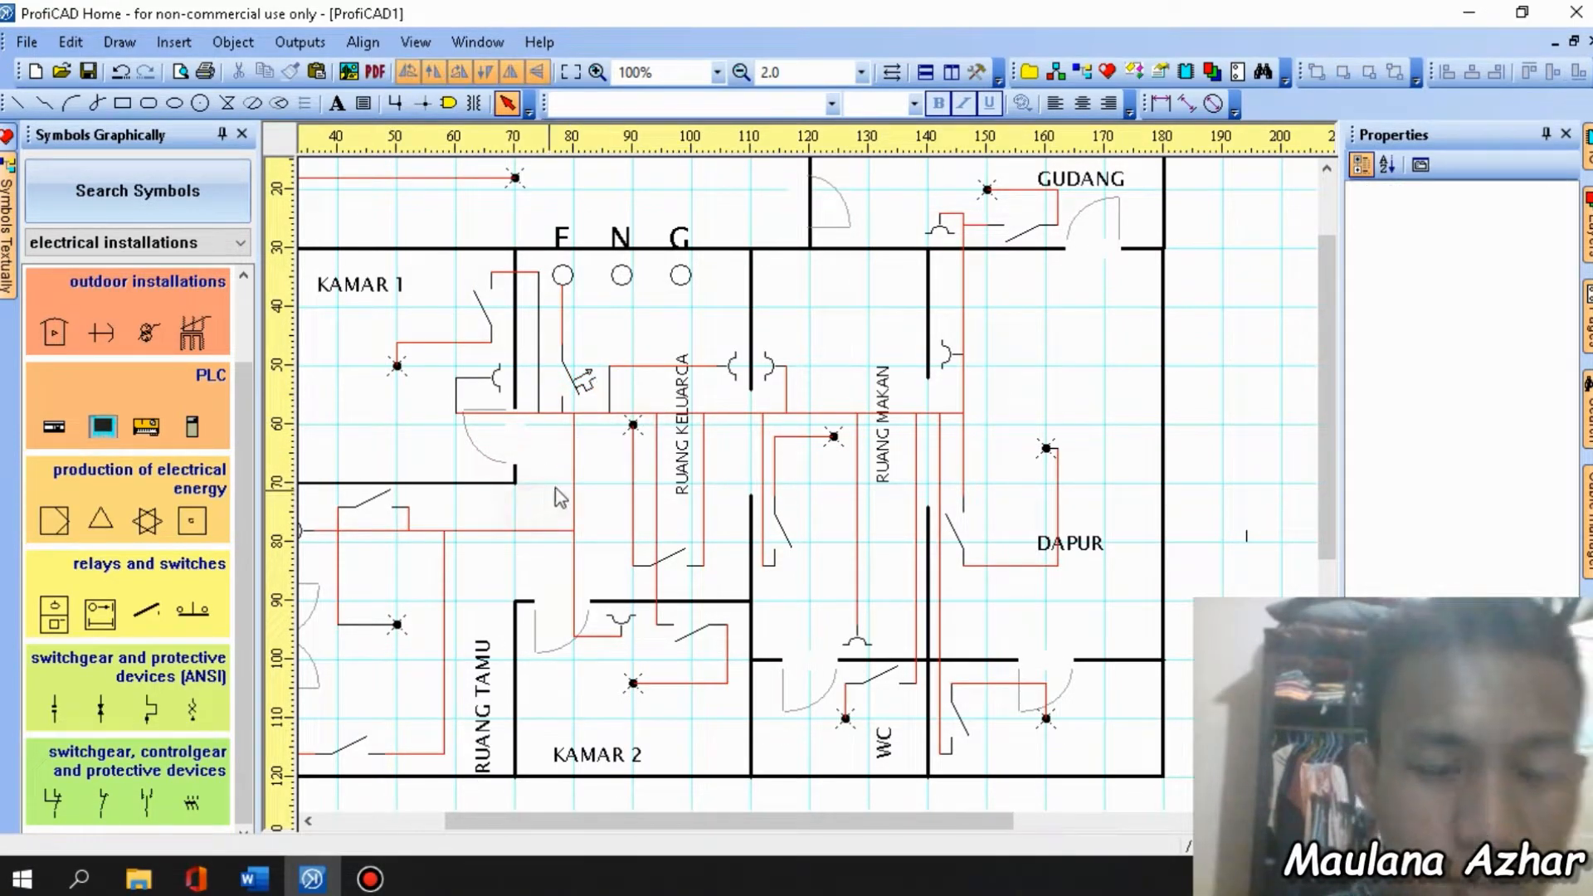
{"action": "left_click", "coordinate": [608, 397]}
{"action": "left_click", "coordinate": [1534, 362]}
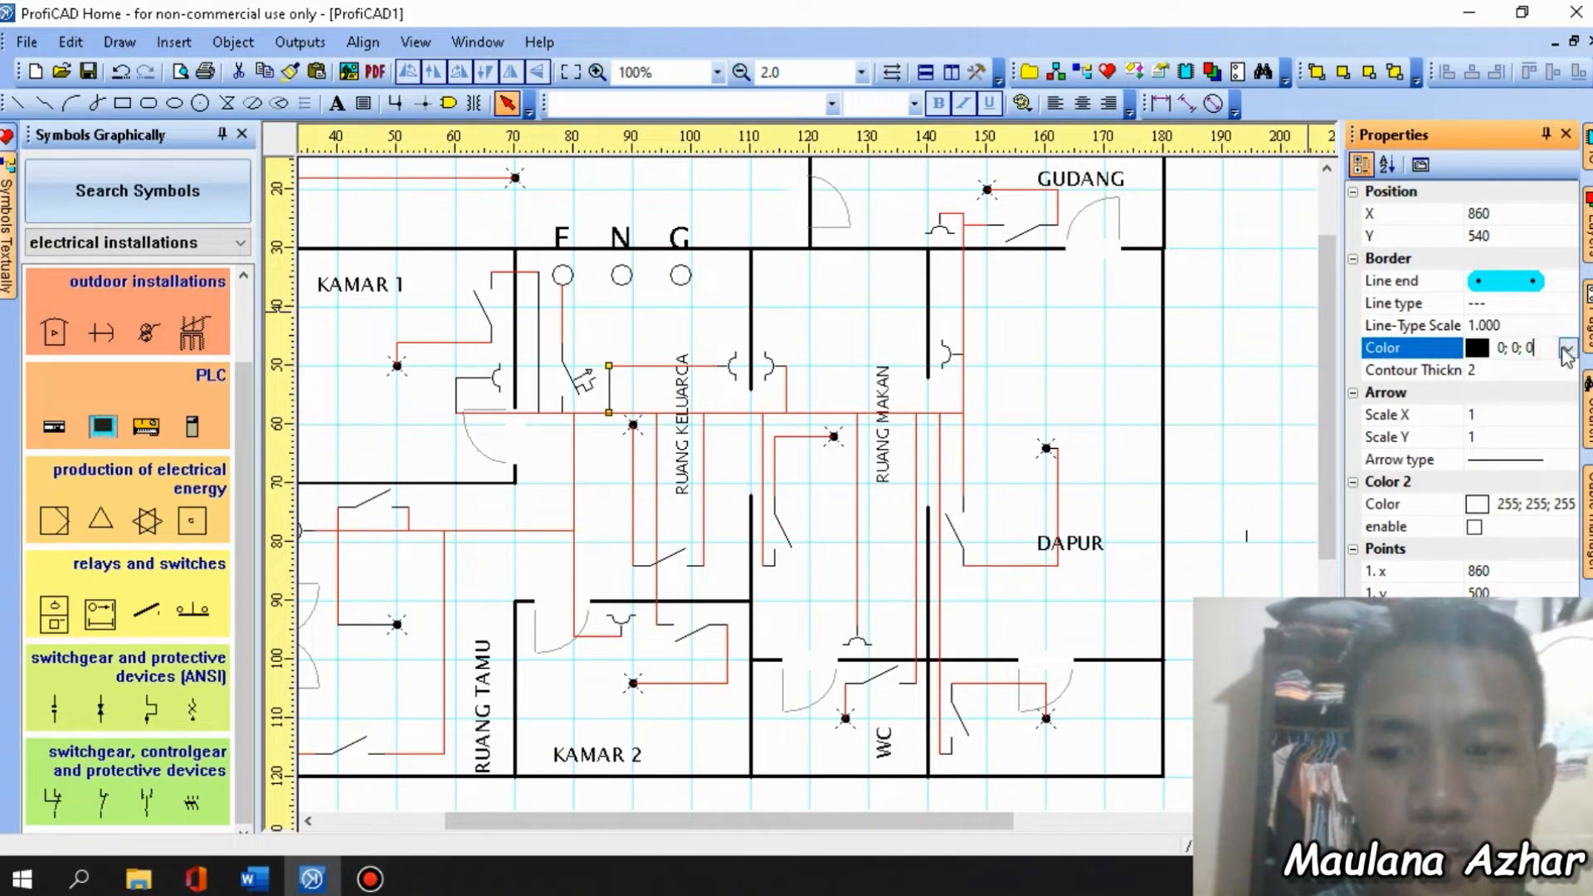
{"action": "left_click", "coordinate": [1568, 349]}
{"action": "left_click", "coordinate": [1417, 452]}
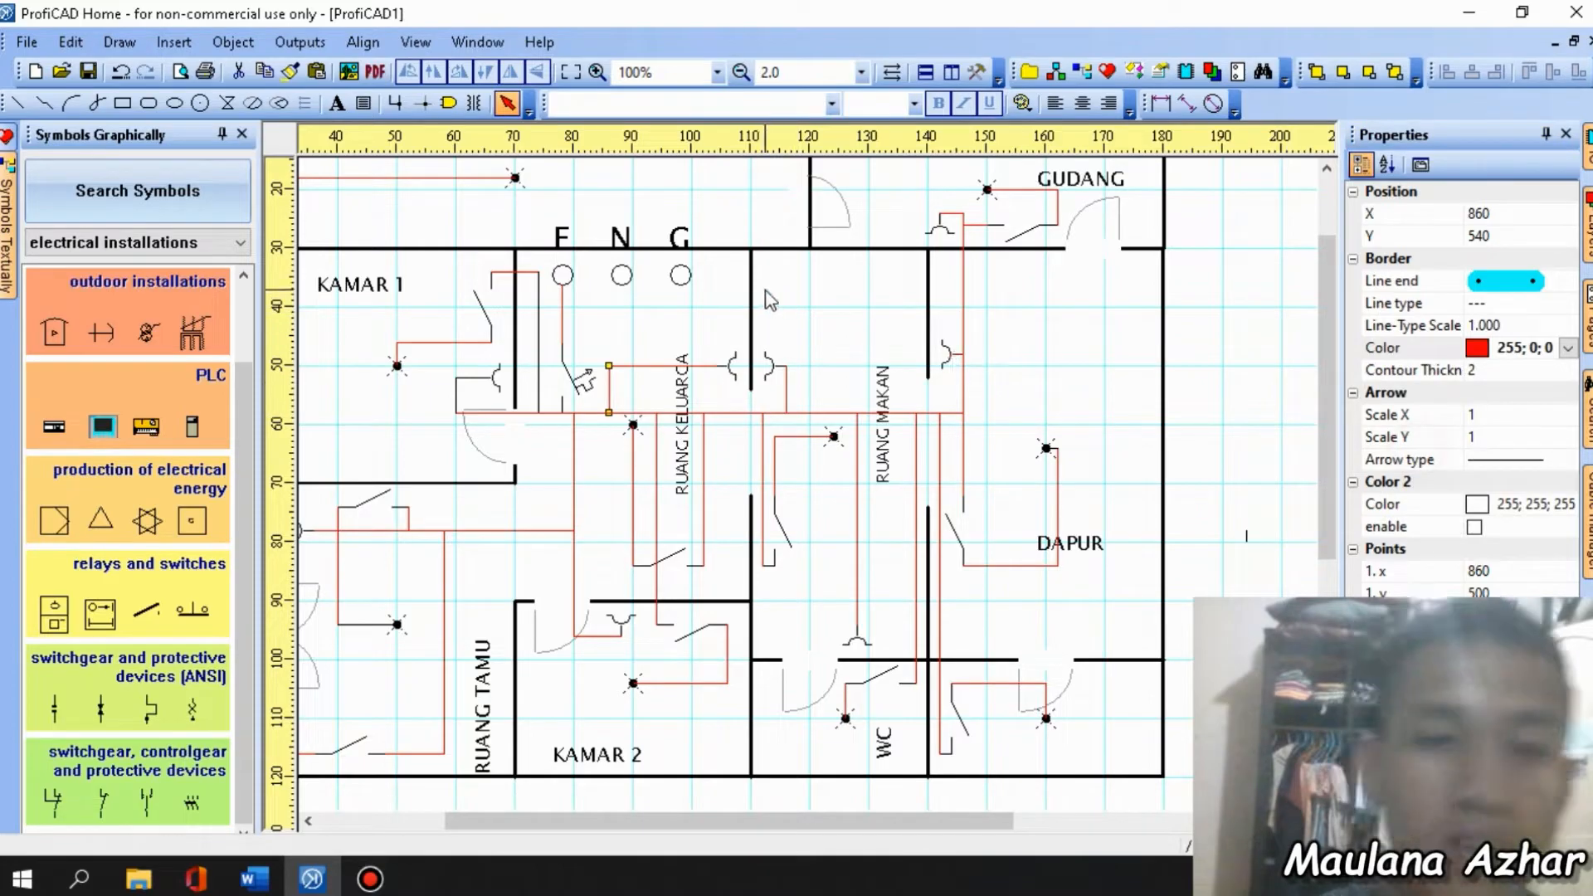
Draw a black wire from the N terminal down X 880 to Y 560, west to X 680 and up to the KAMAR 1 socket.
{"action": "scroll", "coordinate": [621, 274], "scroll_direction": "up", "scroll_amount": 1, "text": "ctrl"}
{"action": "left_click", "coordinate": [622, 286]}
{"action": "scroll", "coordinate": [624, 307], "scroll_direction": "down", "scroll_amount": 2, "text": "ctrl"}
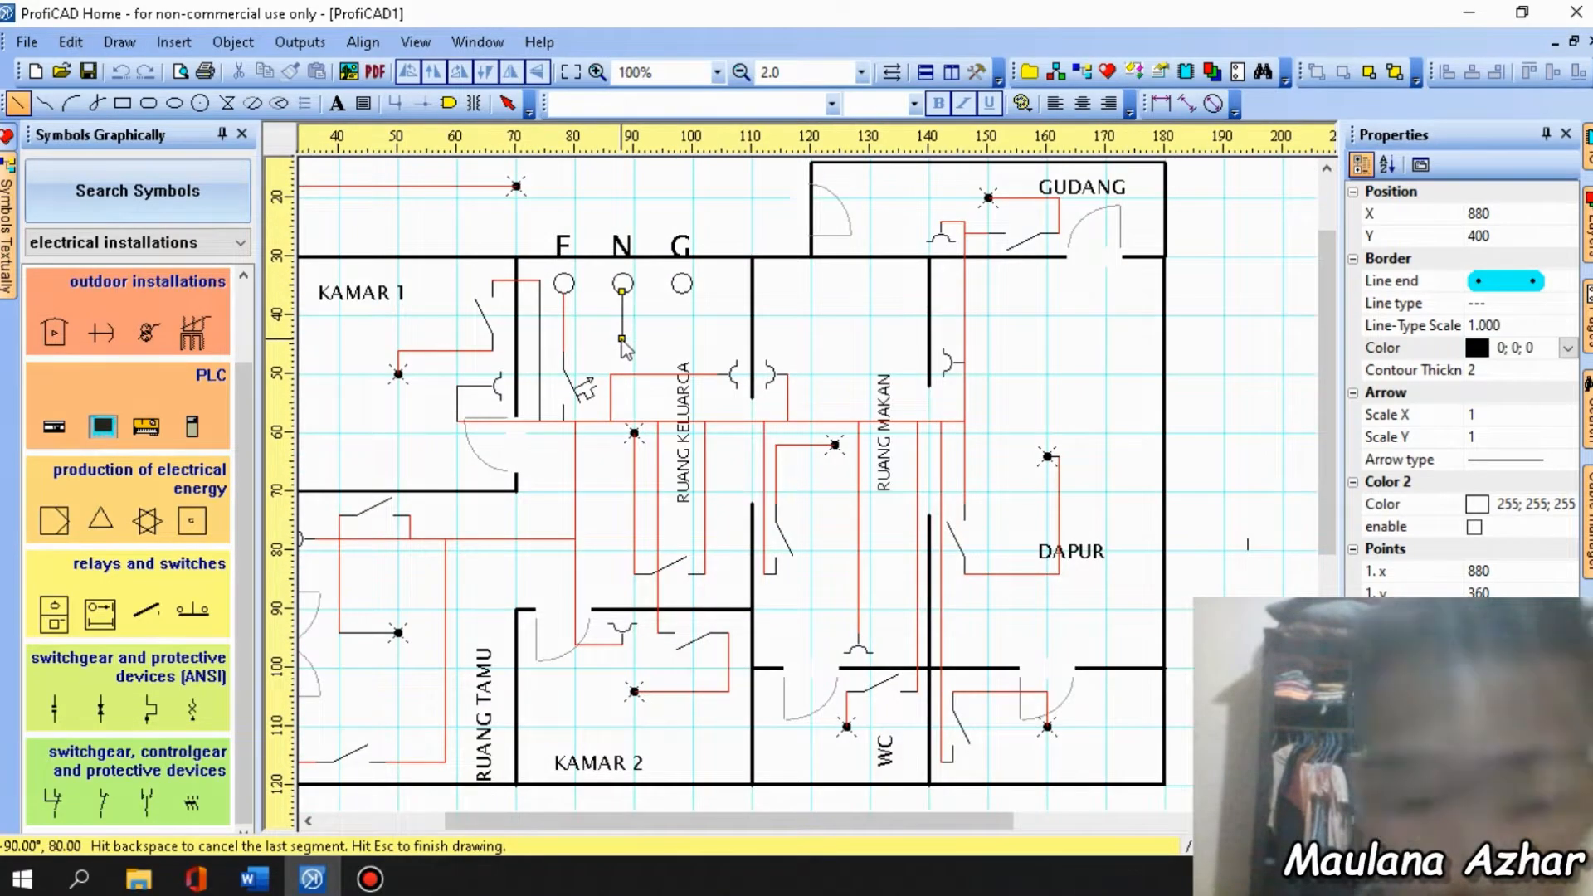
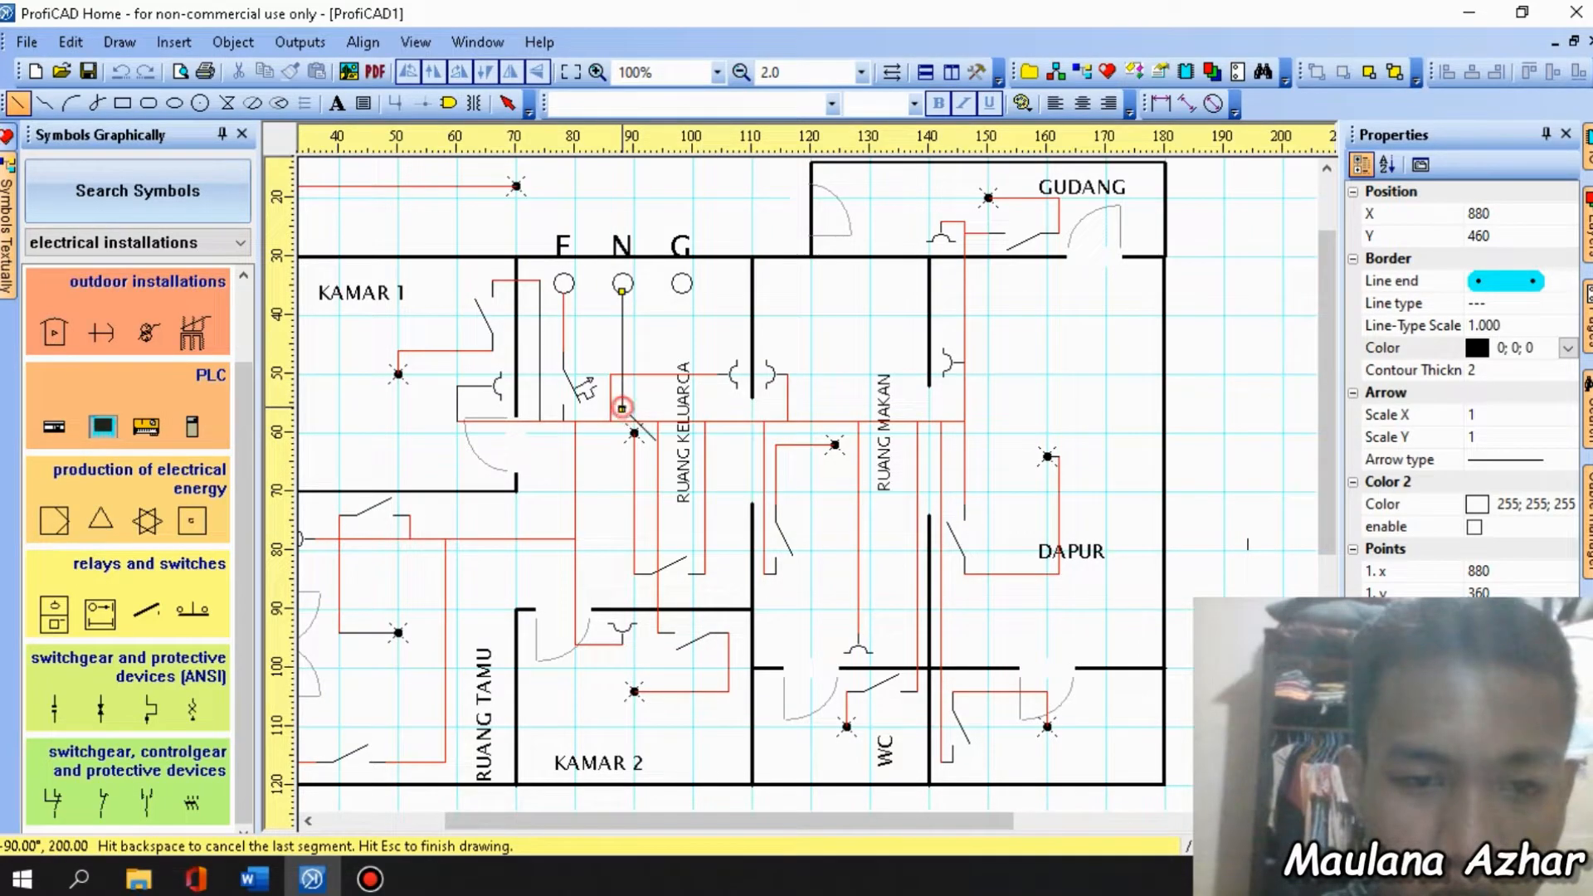
{"action": "left_click", "coordinate": [622, 408]}
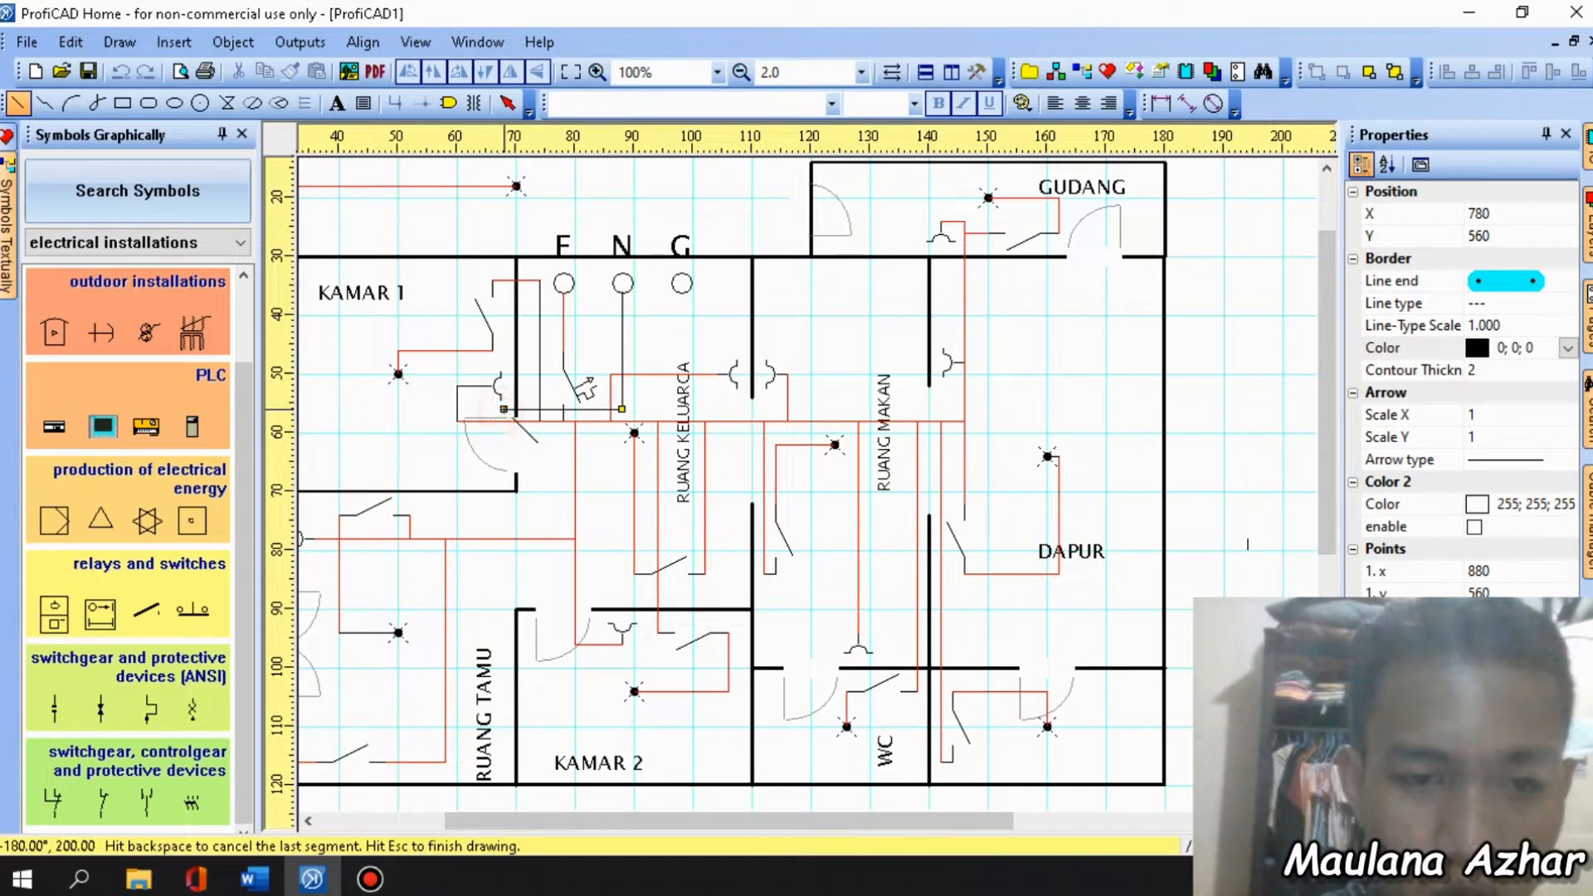
{"action": "left_click", "coordinate": [504, 409]}
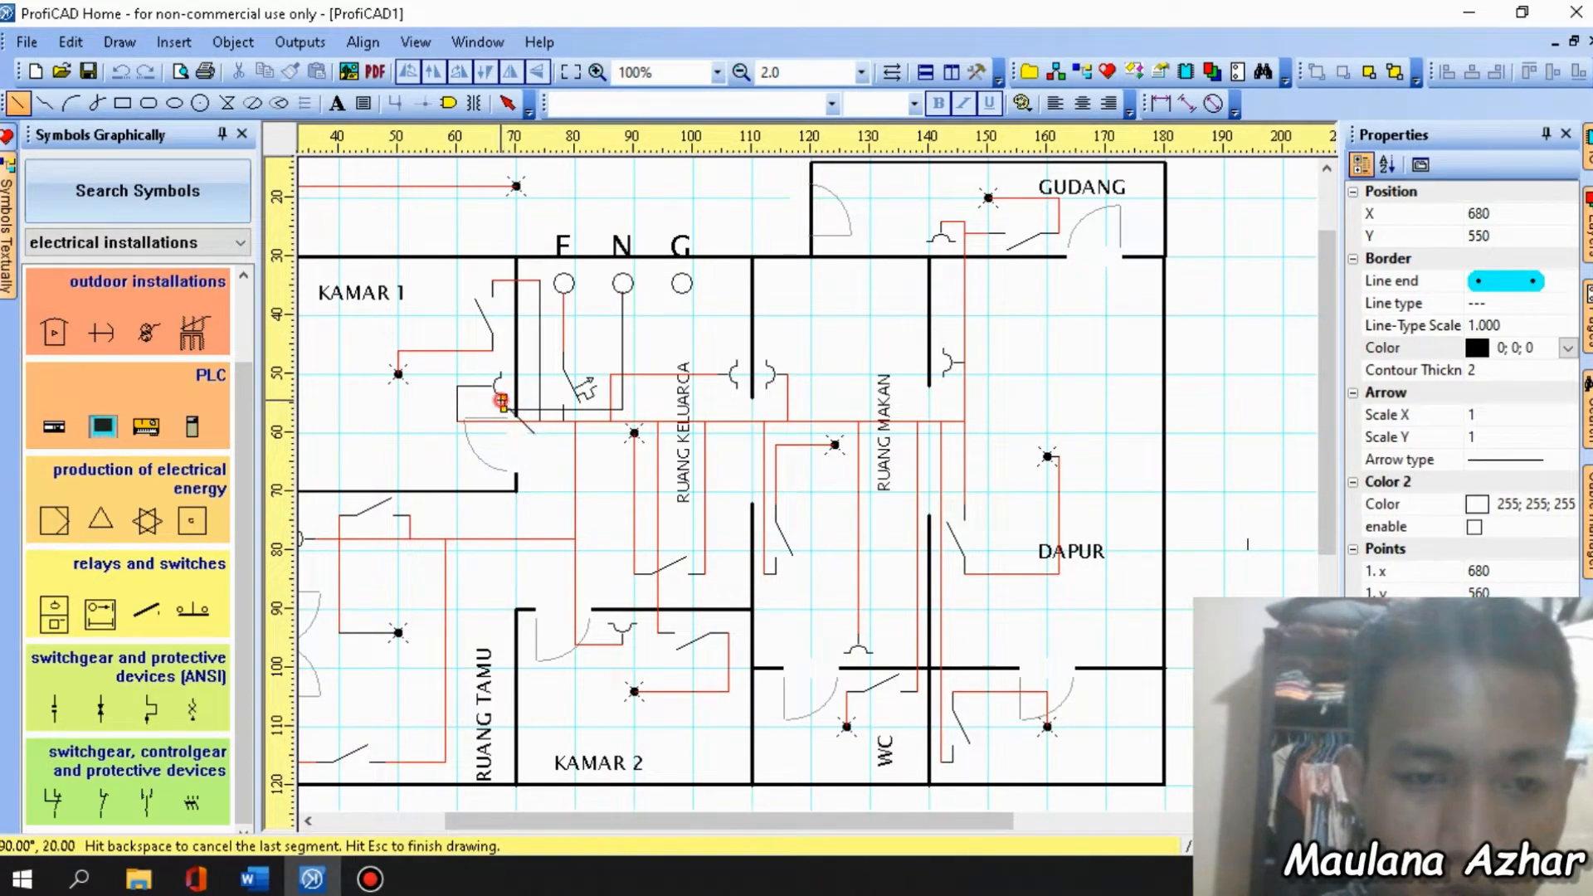
{"action": "key", "text": "Escape"}
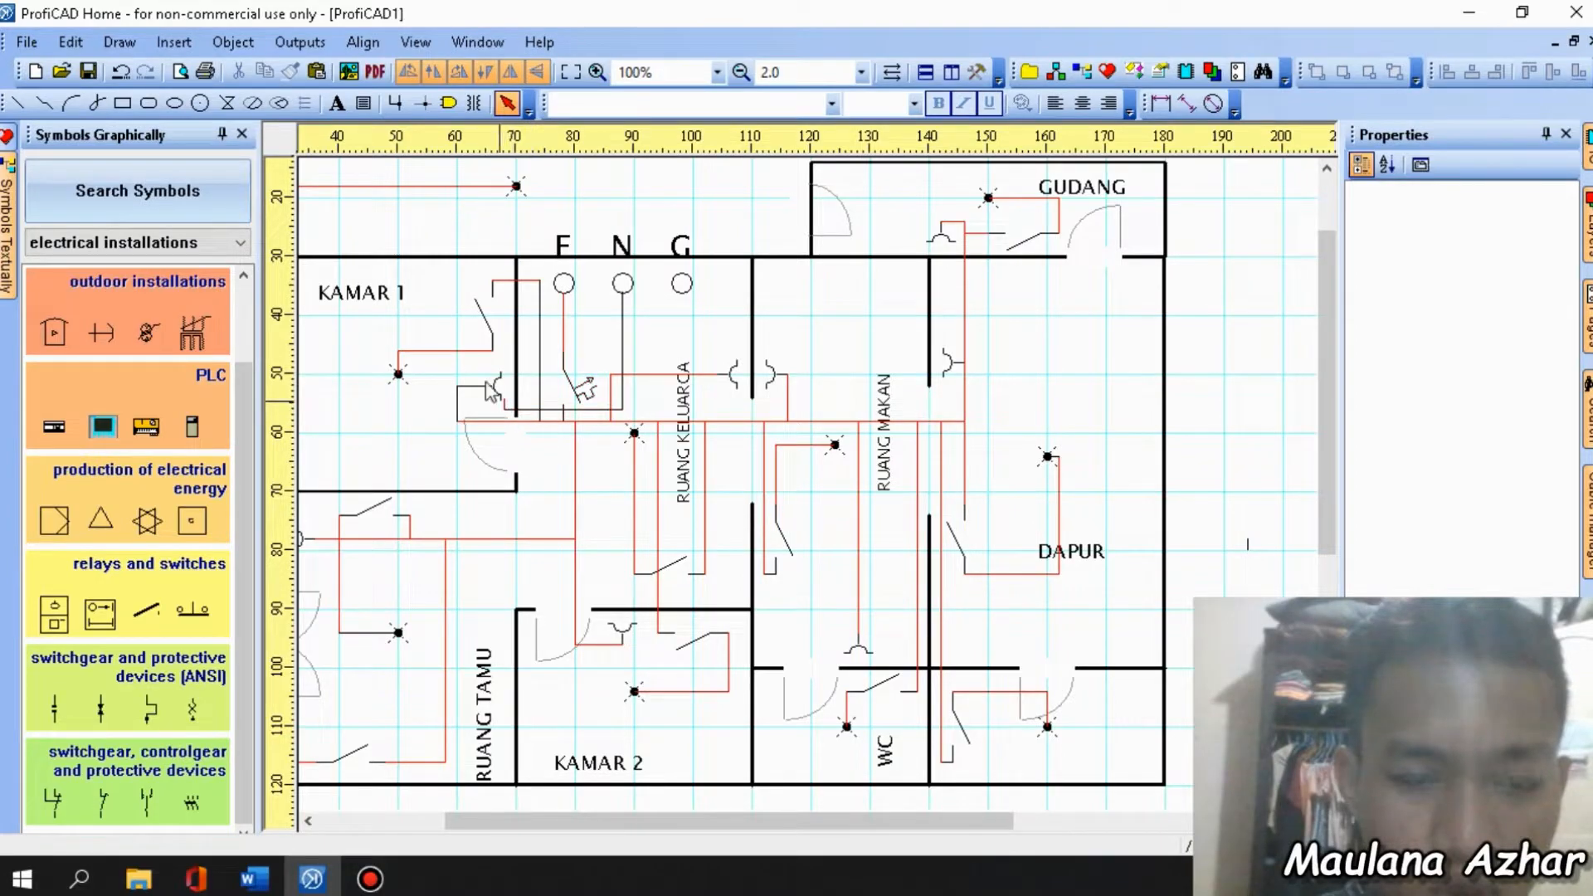
Nudge the KAMAR 1 socket east to X 662 and extend its horizontal feed wire to X 660.
{"action": "left_click", "coordinate": [497, 397]}
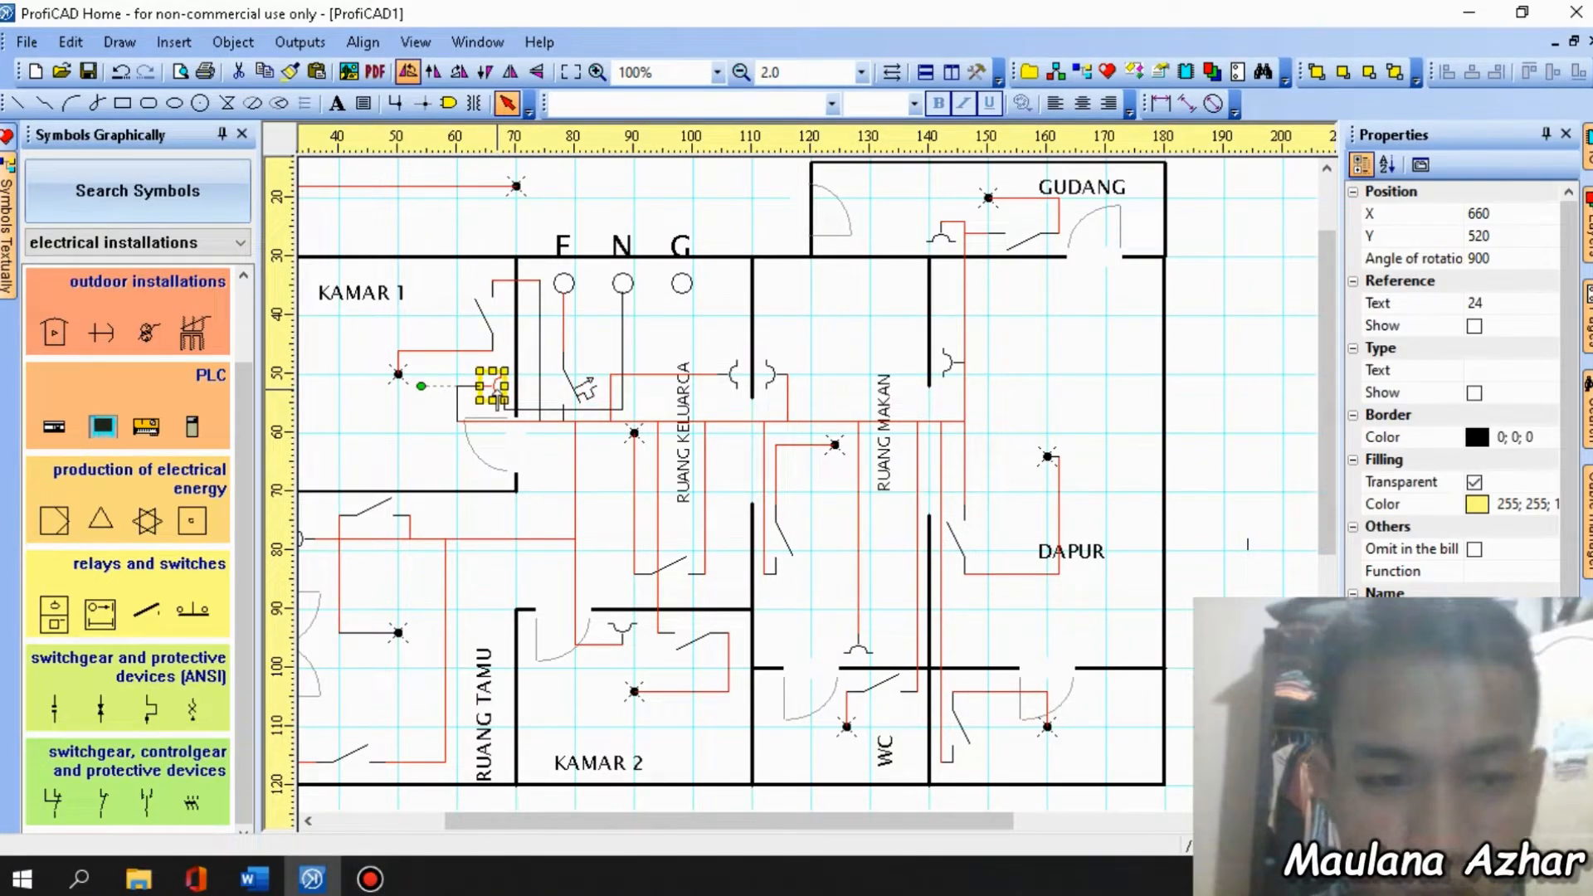
{"action": "scroll", "coordinate": [497, 397], "scroll_direction": "up", "scroll_amount": 2}
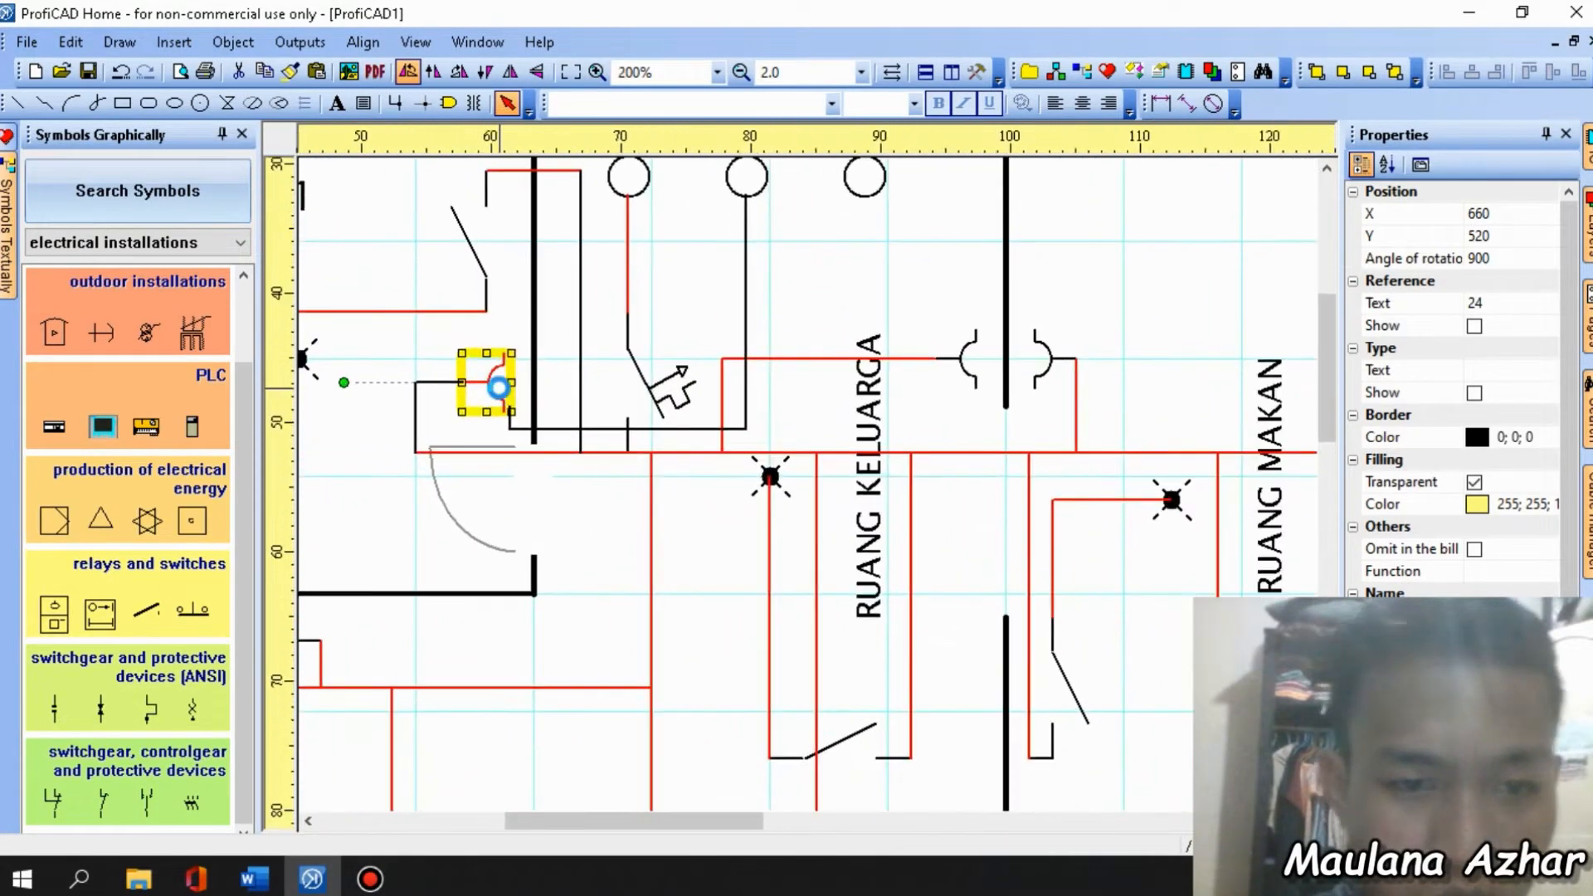
{"action": "left_click_drag", "start_coordinate": [493, 390], "coordinate": [495, 385]}
{"action": "key", "text": "Right"}
{"action": "key", "text": "Right"}
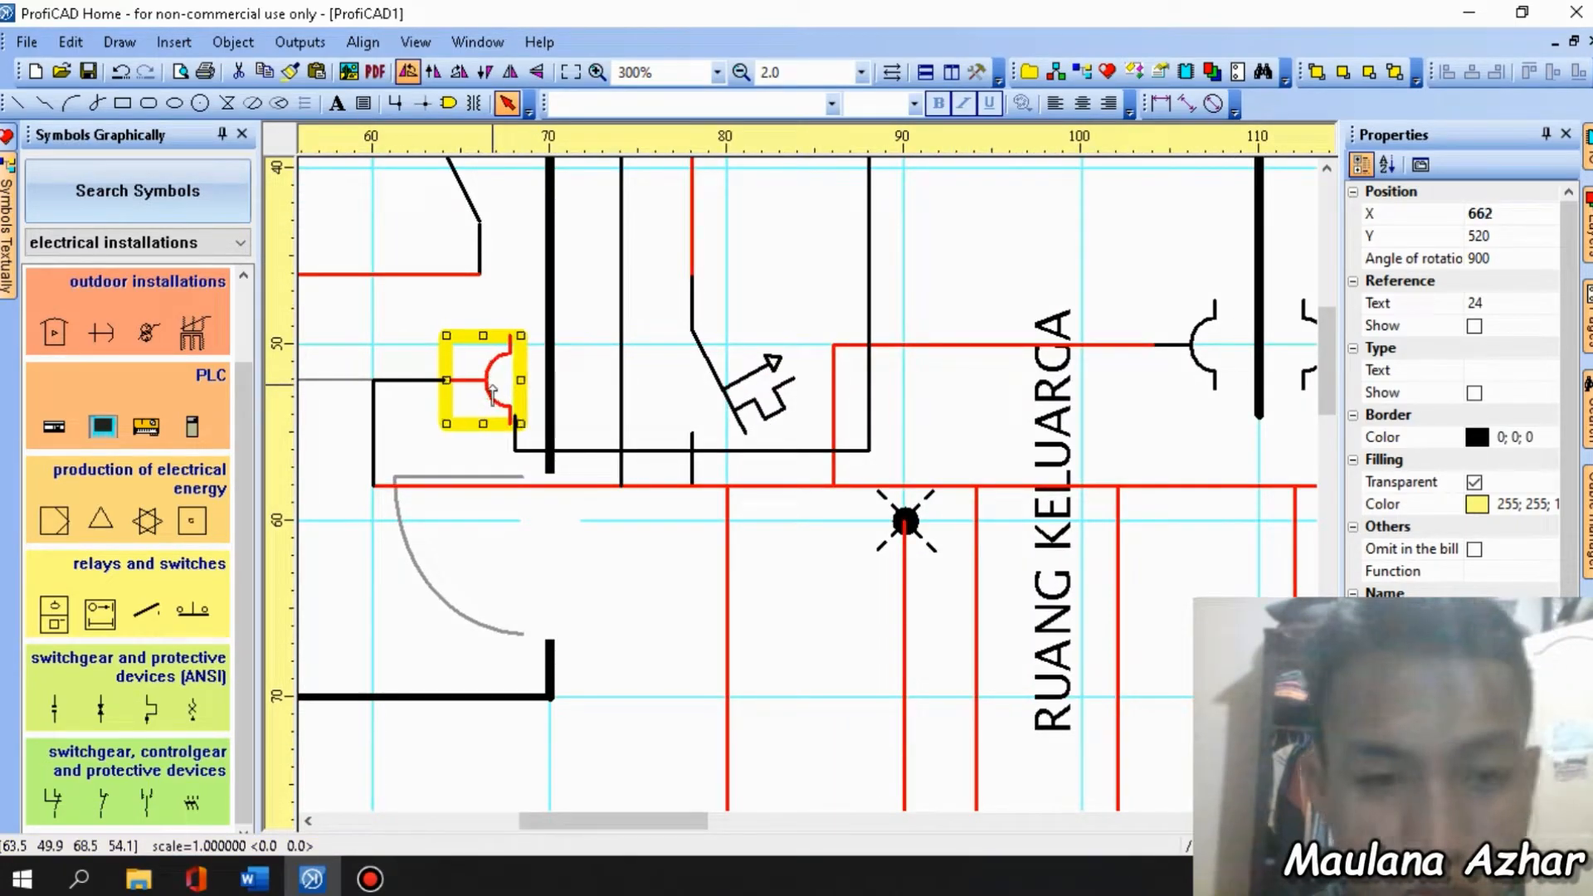
{"action": "left_click", "coordinate": [427, 382]}
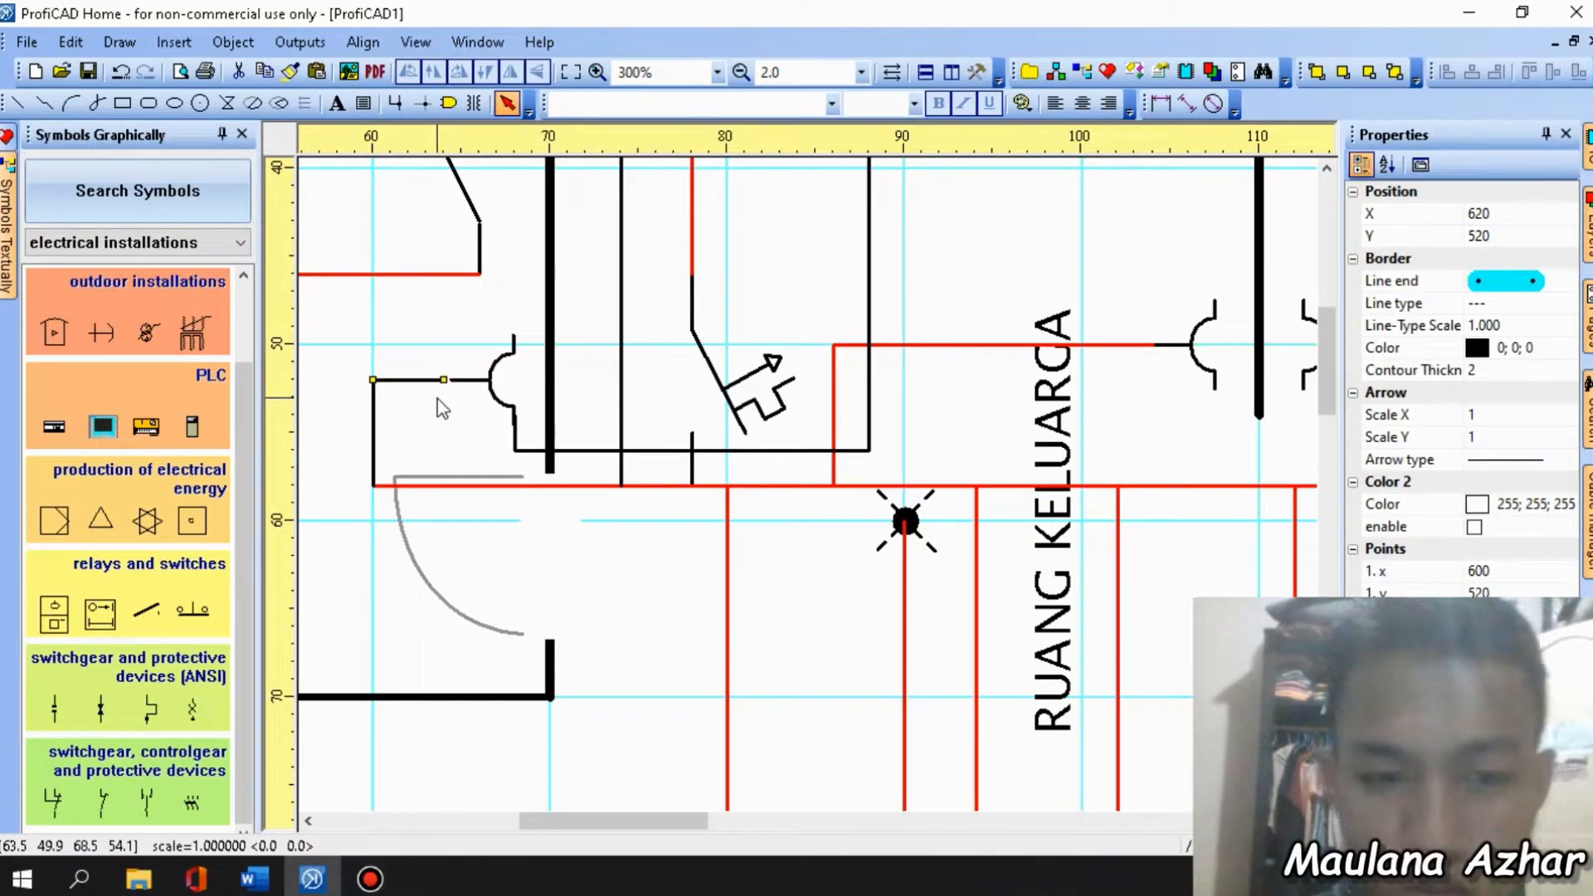
{"action": "left_click", "coordinate": [399, 381]}
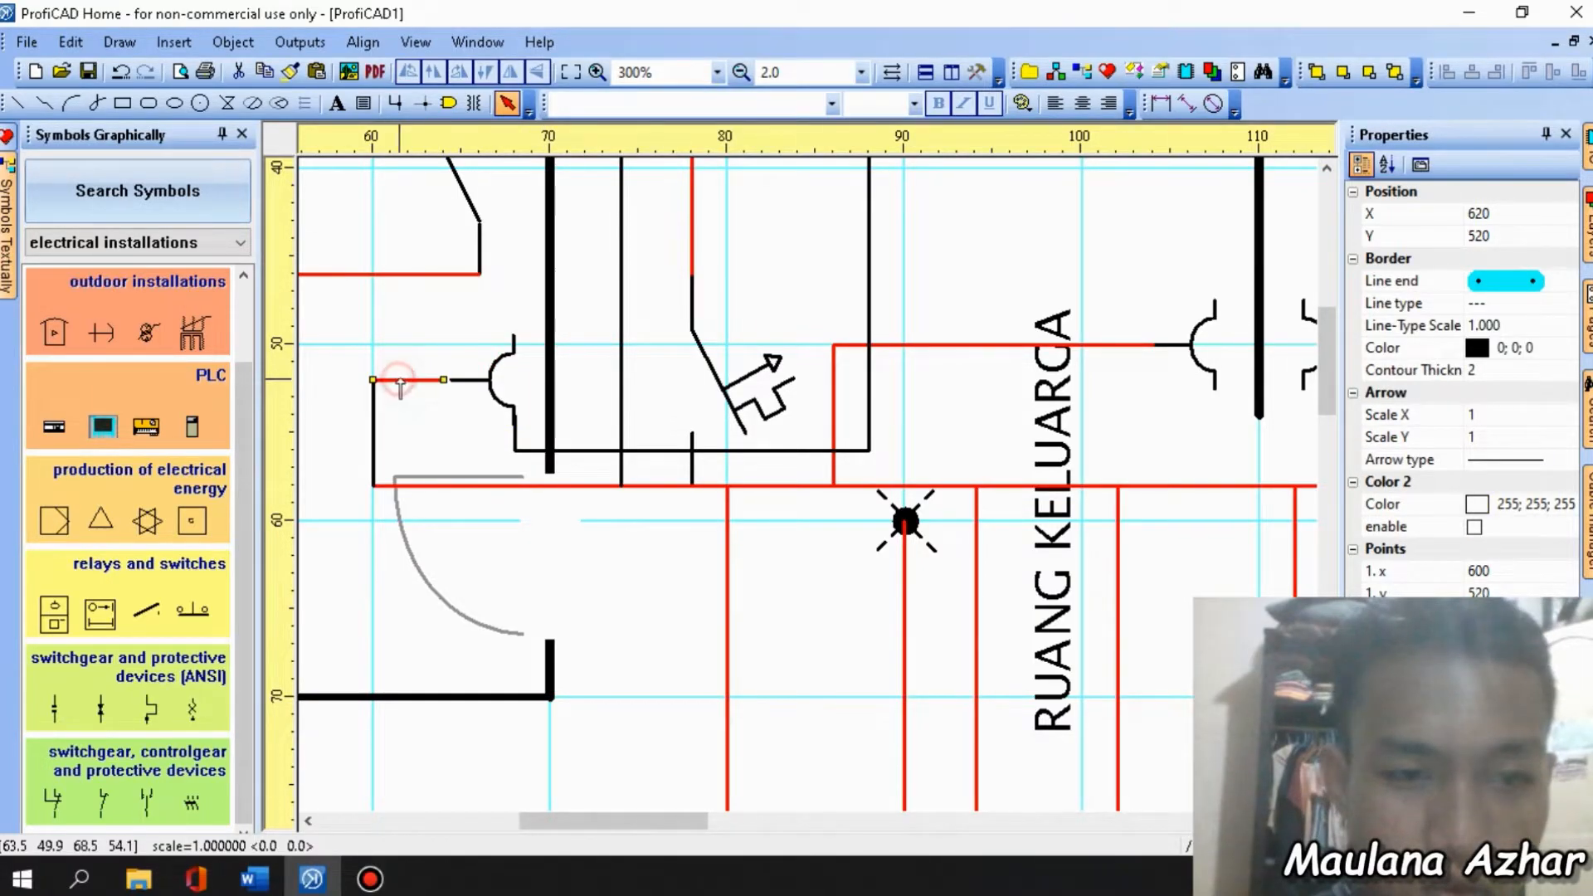
{"action": "left_click", "coordinate": [449, 380]}
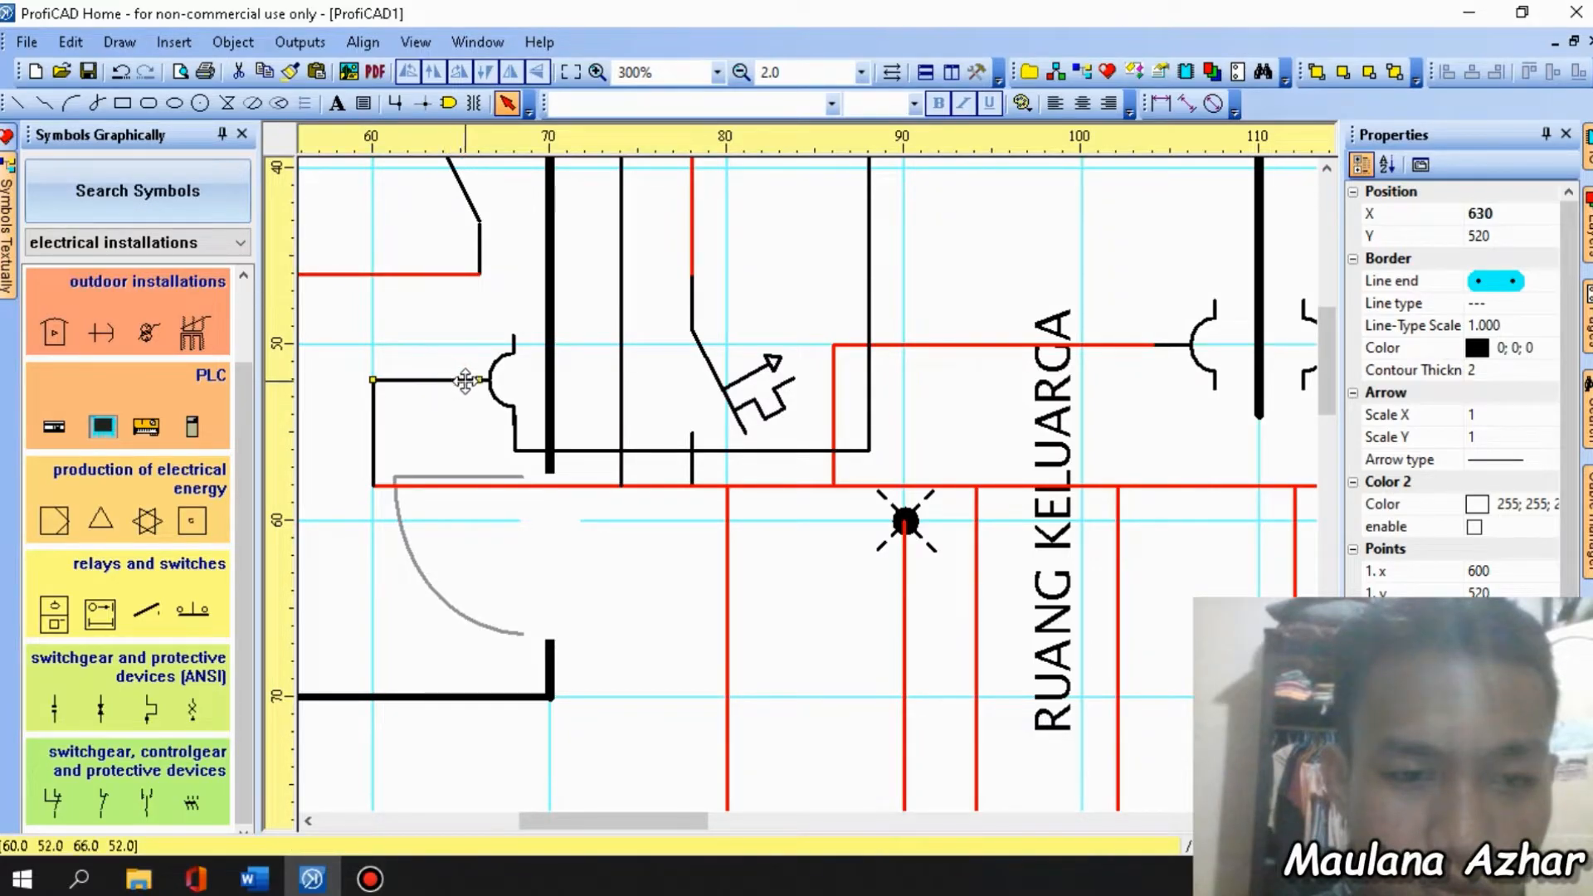
Color the KAMAR 1 socket's horizontal feed wire and the vertical wire at X 600 red (255; 0; 0).
{"action": "scroll", "coordinate": [489, 398], "scroll_direction": "down", "scroll_amount": 3}
{"action": "scroll", "coordinate": [469, 445], "scroll_direction": "up", "scroll_amount": 2}
{"action": "scroll", "coordinate": [479, 365], "scroll_direction": "up", "scroll_amount": 1}
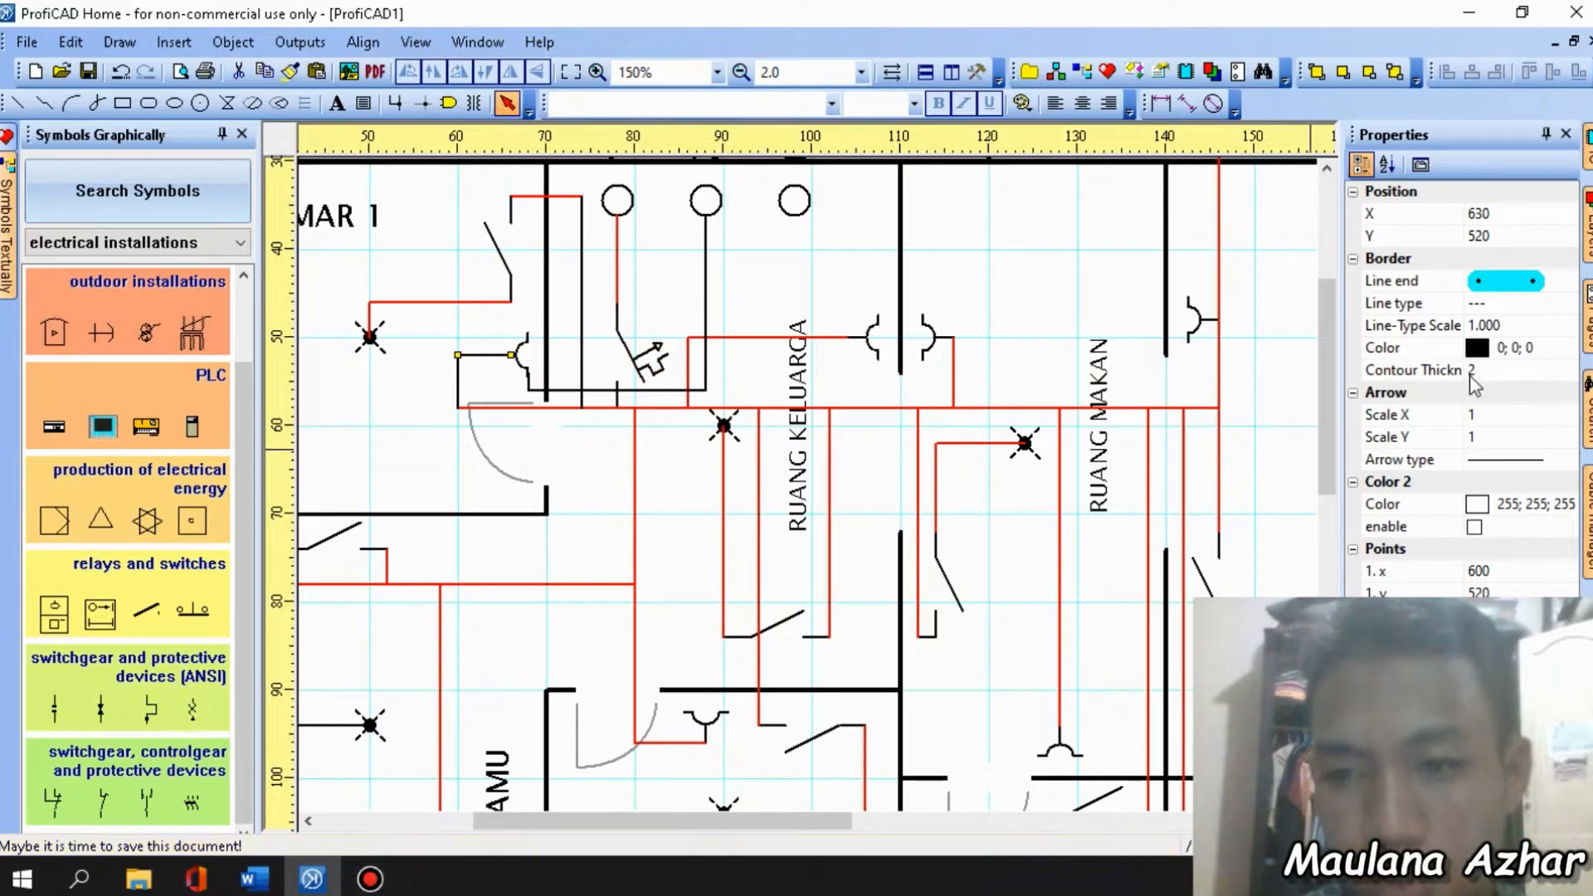
{"action": "left_click", "coordinate": [1530, 351]}
{"action": "left_click", "coordinate": [1566, 350]}
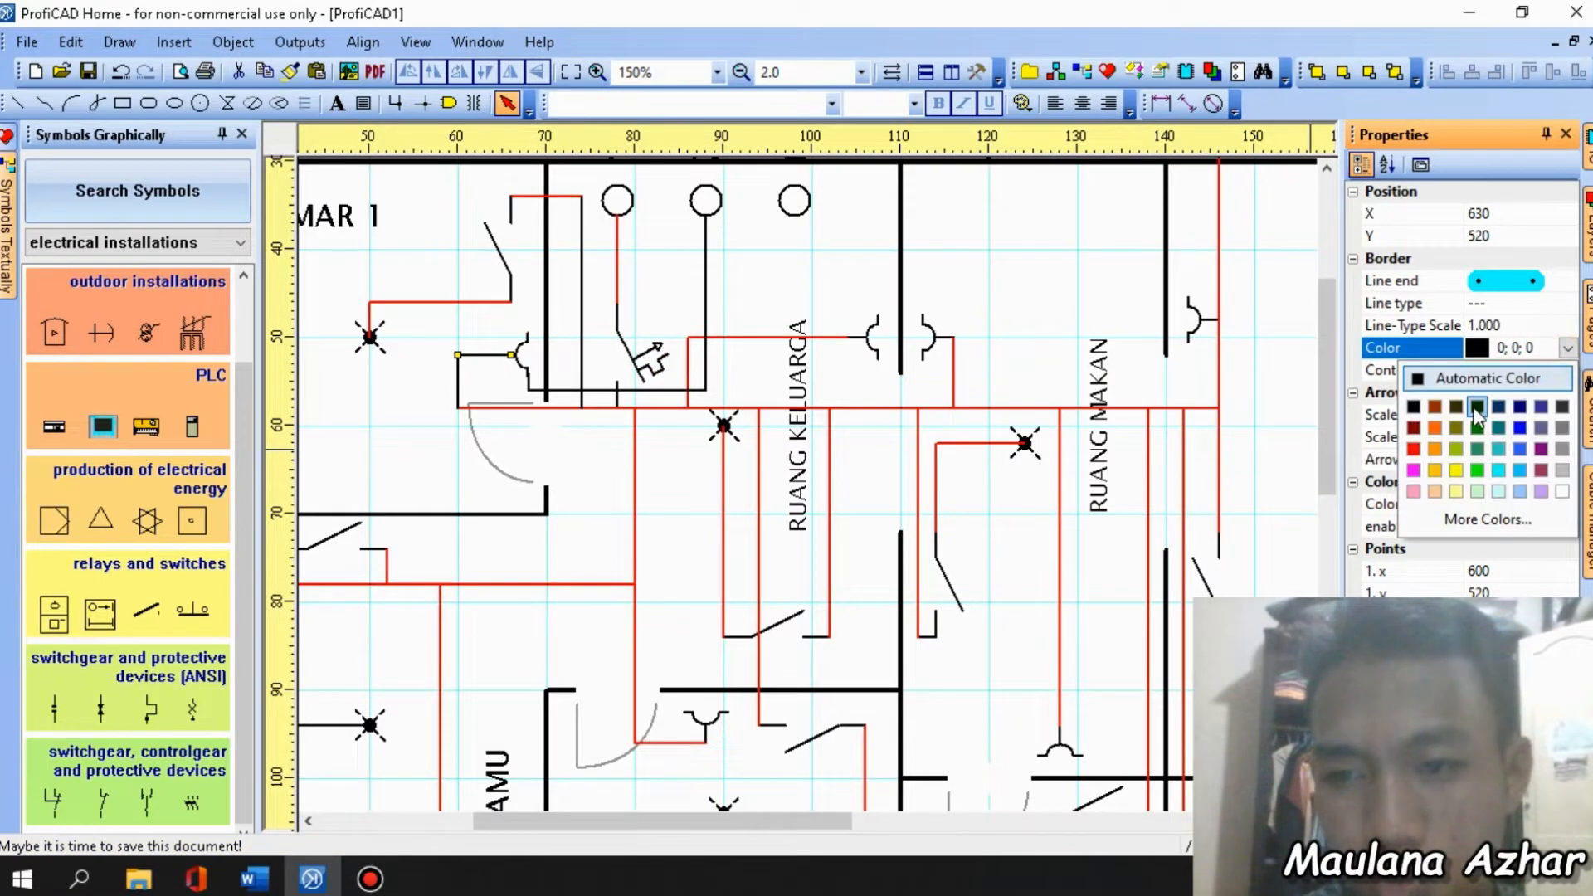
{"action": "left_click", "coordinate": [1413, 449]}
{"action": "left_click", "coordinate": [474, 377]}
{"action": "left_click", "coordinate": [458, 380]}
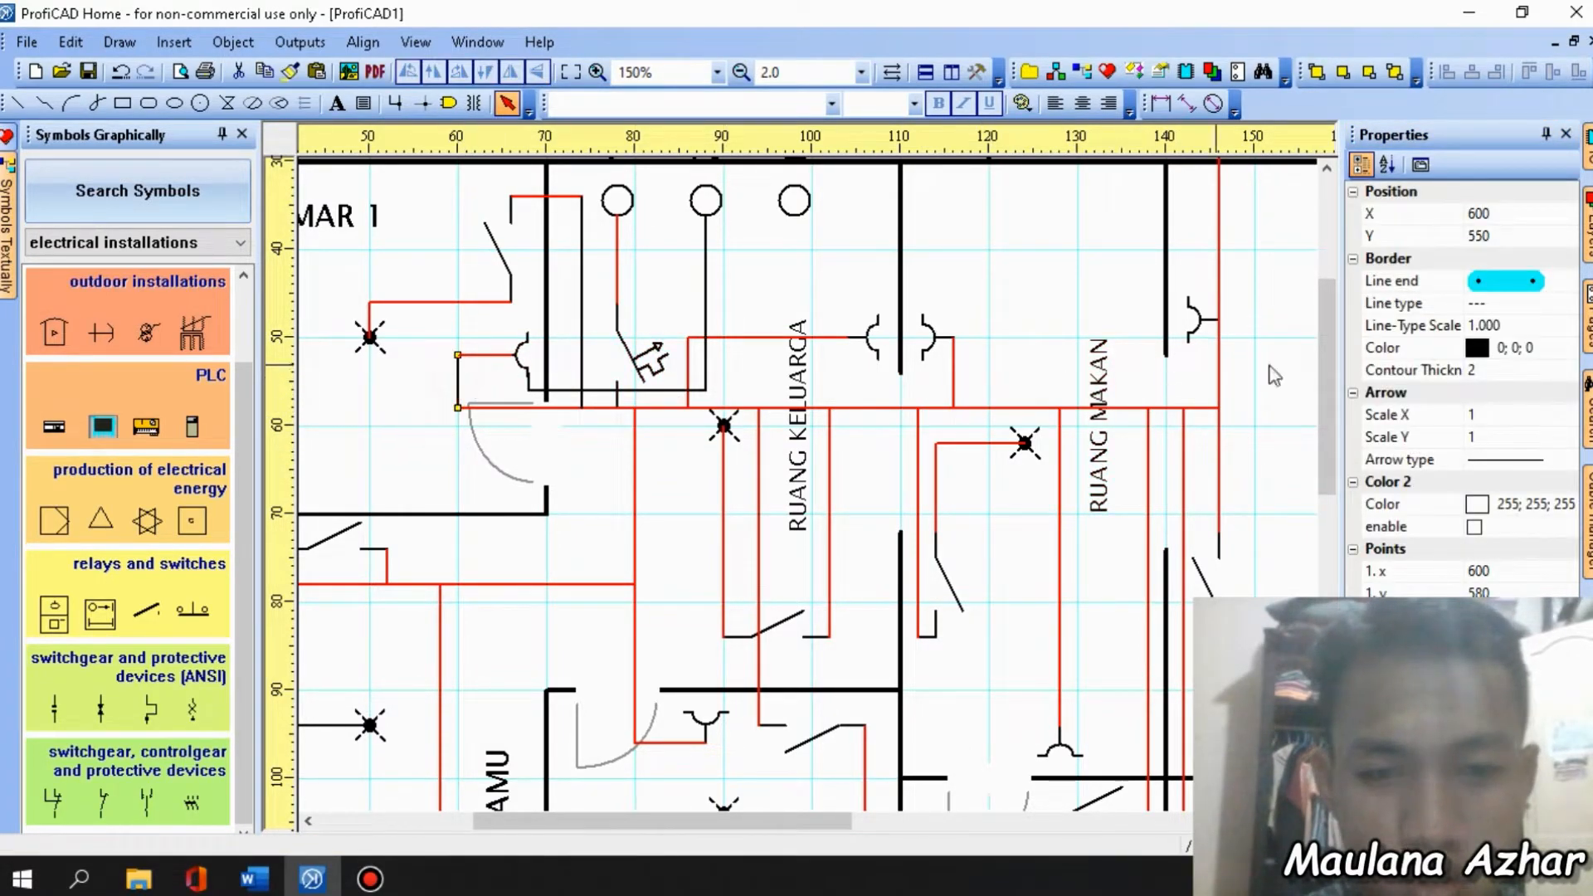
{"action": "left_click", "coordinate": [1538, 347]}
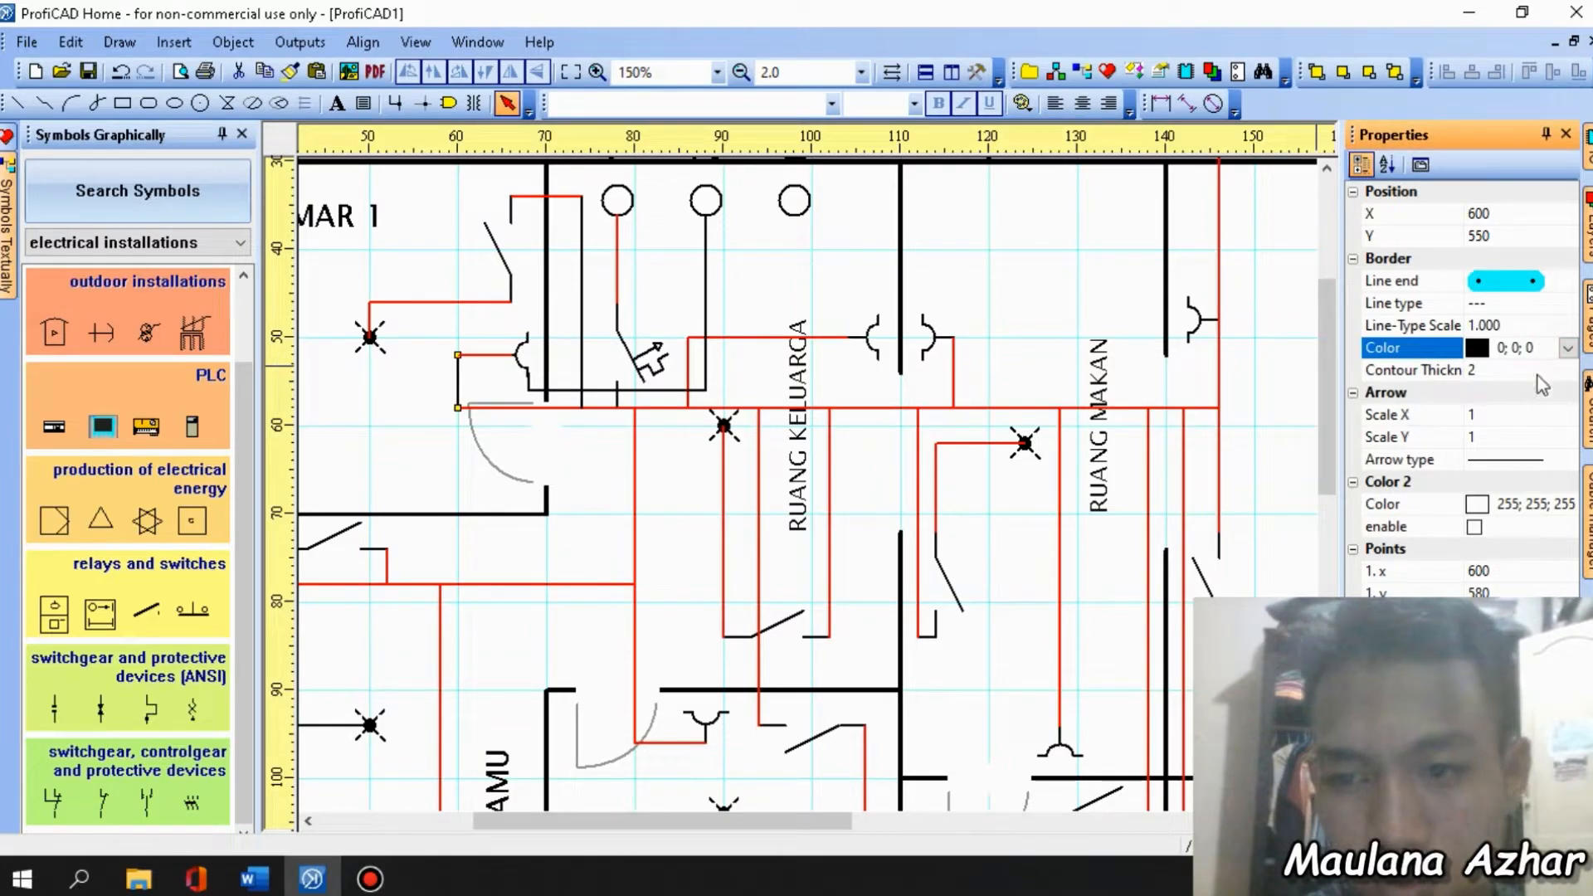
{"action": "left_click", "coordinate": [1566, 348]}
{"action": "left_click", "coordinate": [1413, 449]}
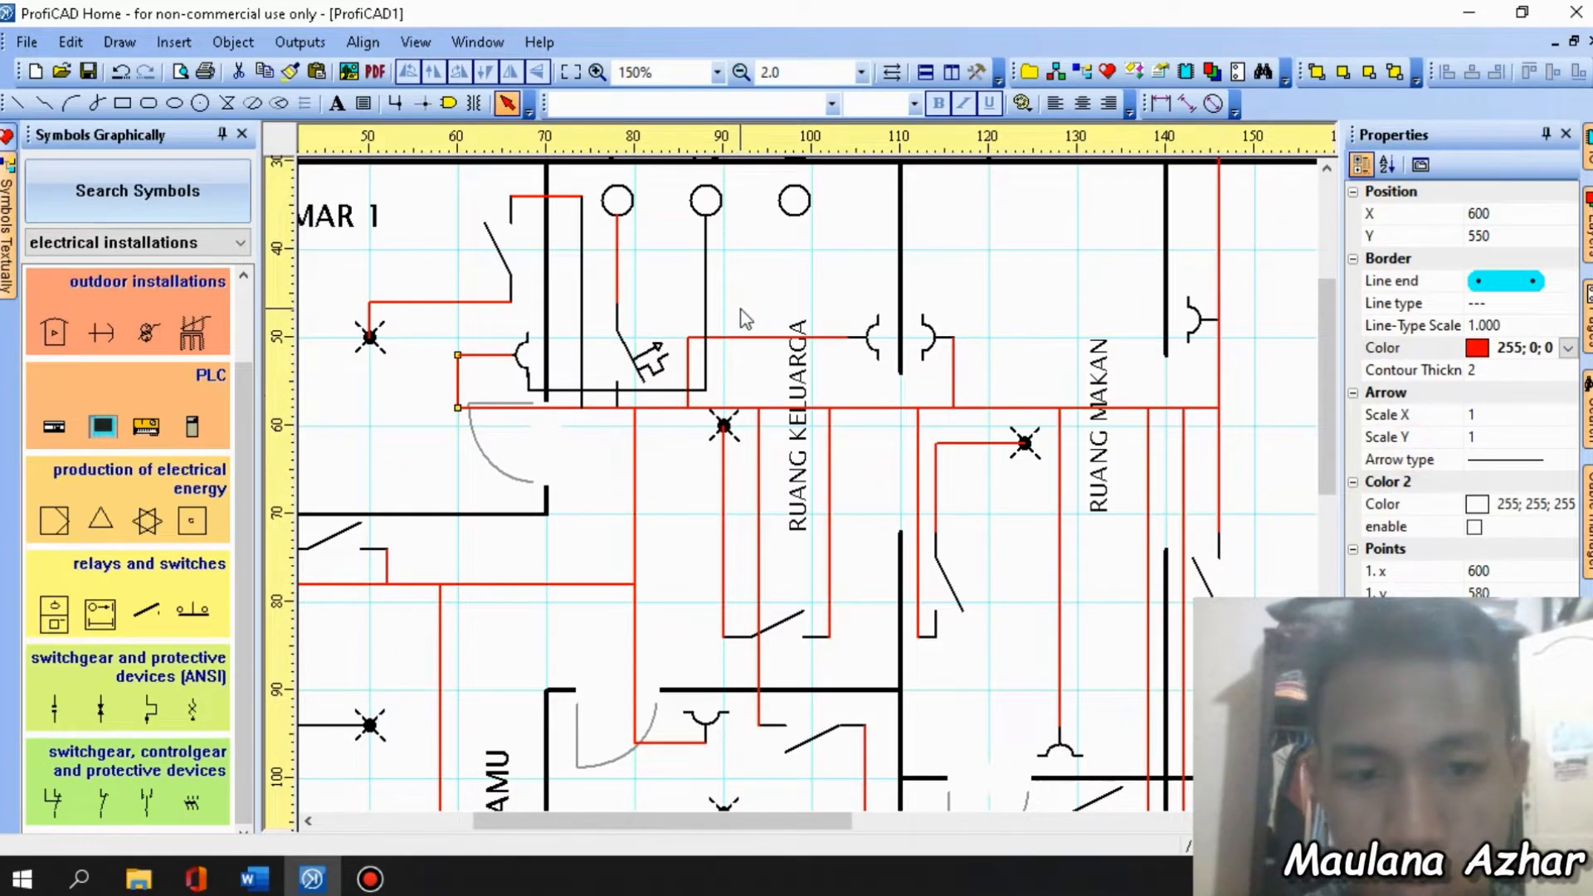
Draw a black wire along Y 520 from the RUANG KELUARGA east-wall socket at X 1080 to the vertical N wire at X 880.
{"action": "scroll", "coordinate": [666, 304], "scroll_direction": "down", "scroll_amount": 2}
{"action": "scroll", "coordinate": [662, 285], "scroll_direction": "up", "scroll_amount": 3}
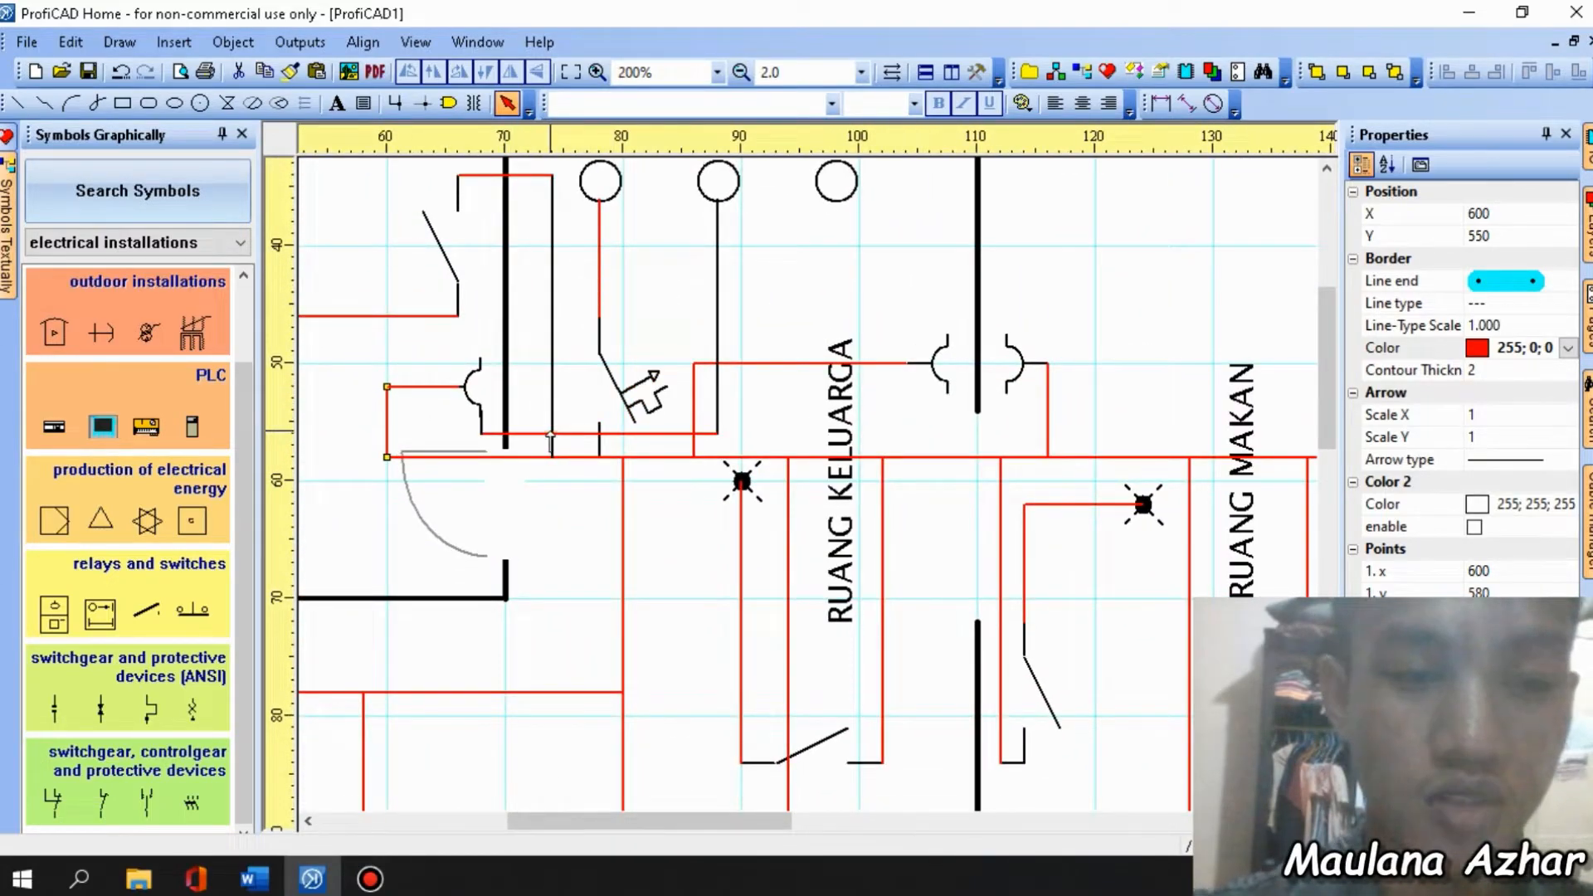
{"action": "left_click", "coordinate": [18, 103]}
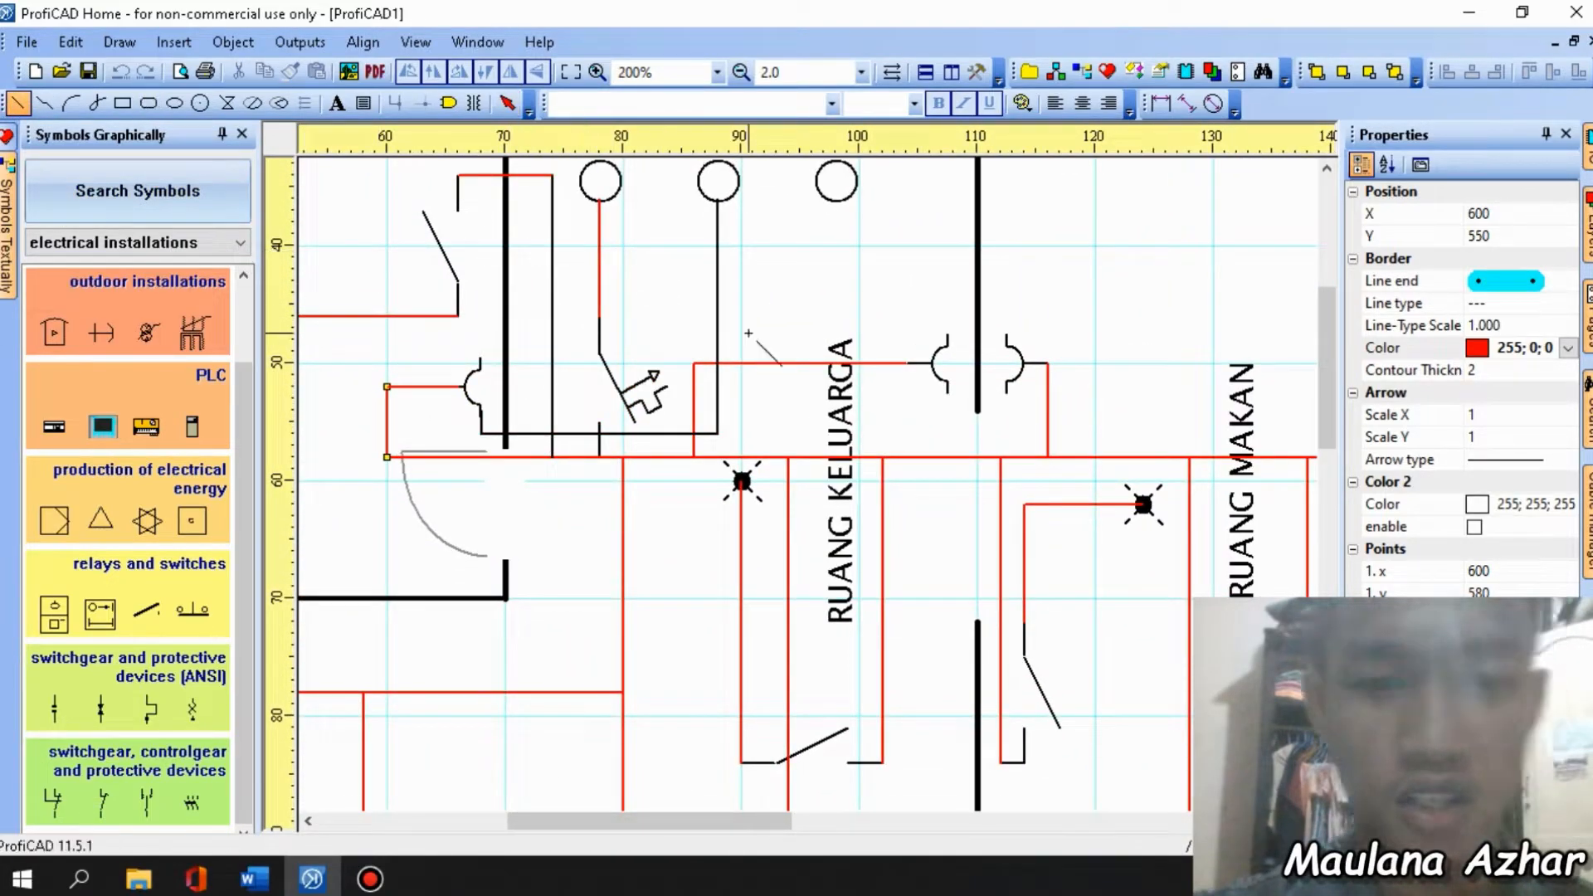
{"action": "scroll", "coordinate": [760, 344], "scroll_direction": "down", "scroll_amount": 2}
{"action": "scroll", "coordinate": [932, 411], "scroll_direction": "up", "scroll_amount": 2}
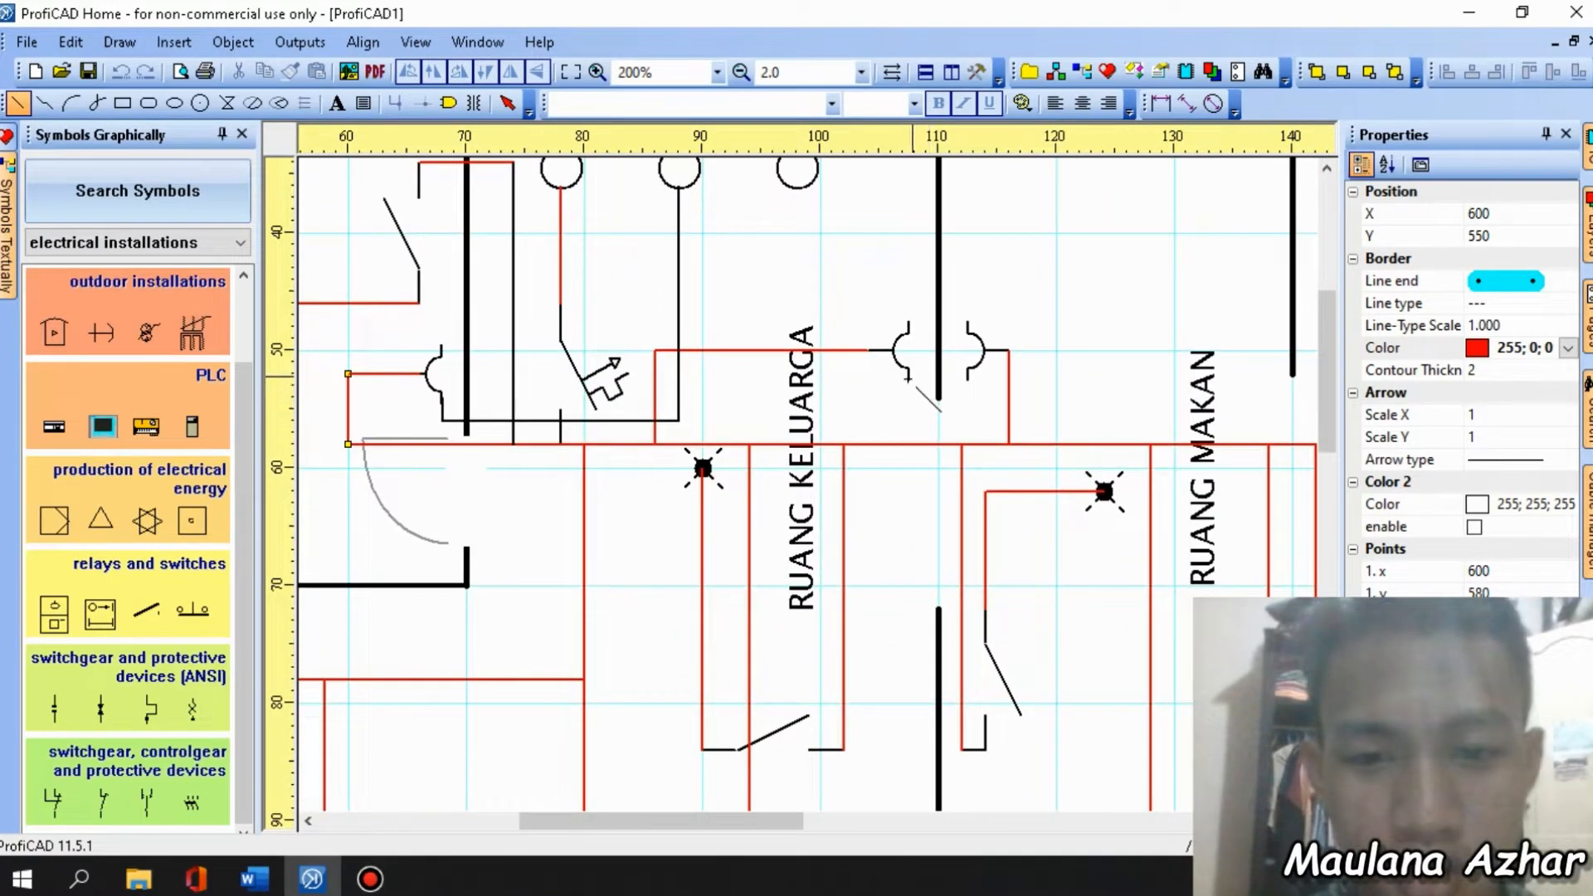
{"action": "left_click", "coordinate": [909, 379]}
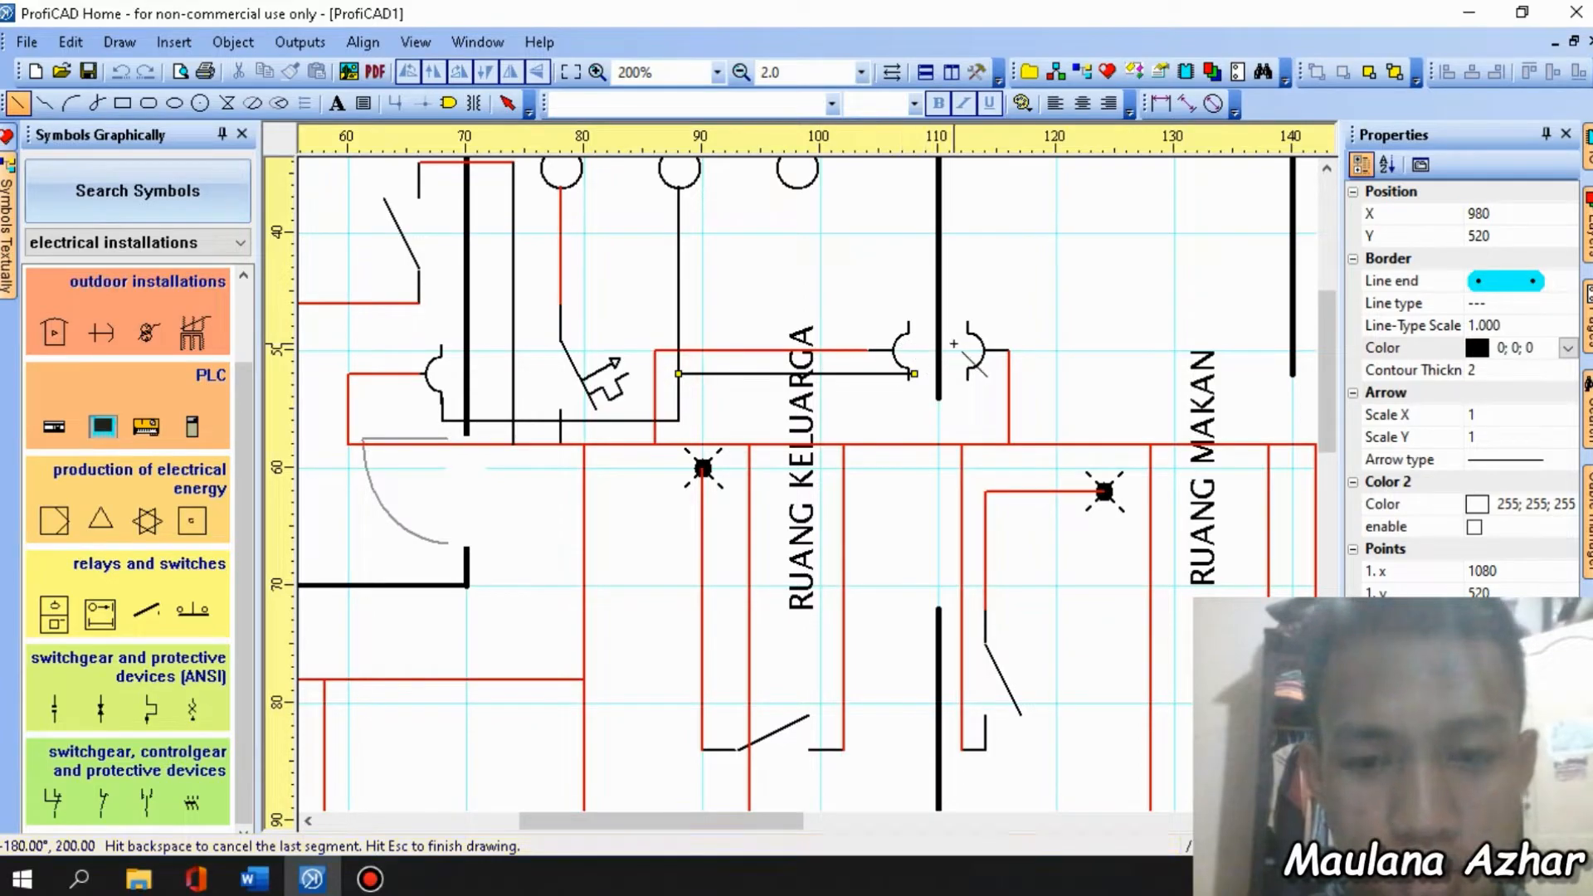
{"action": "left_click", "coordinate": [970, 324]}
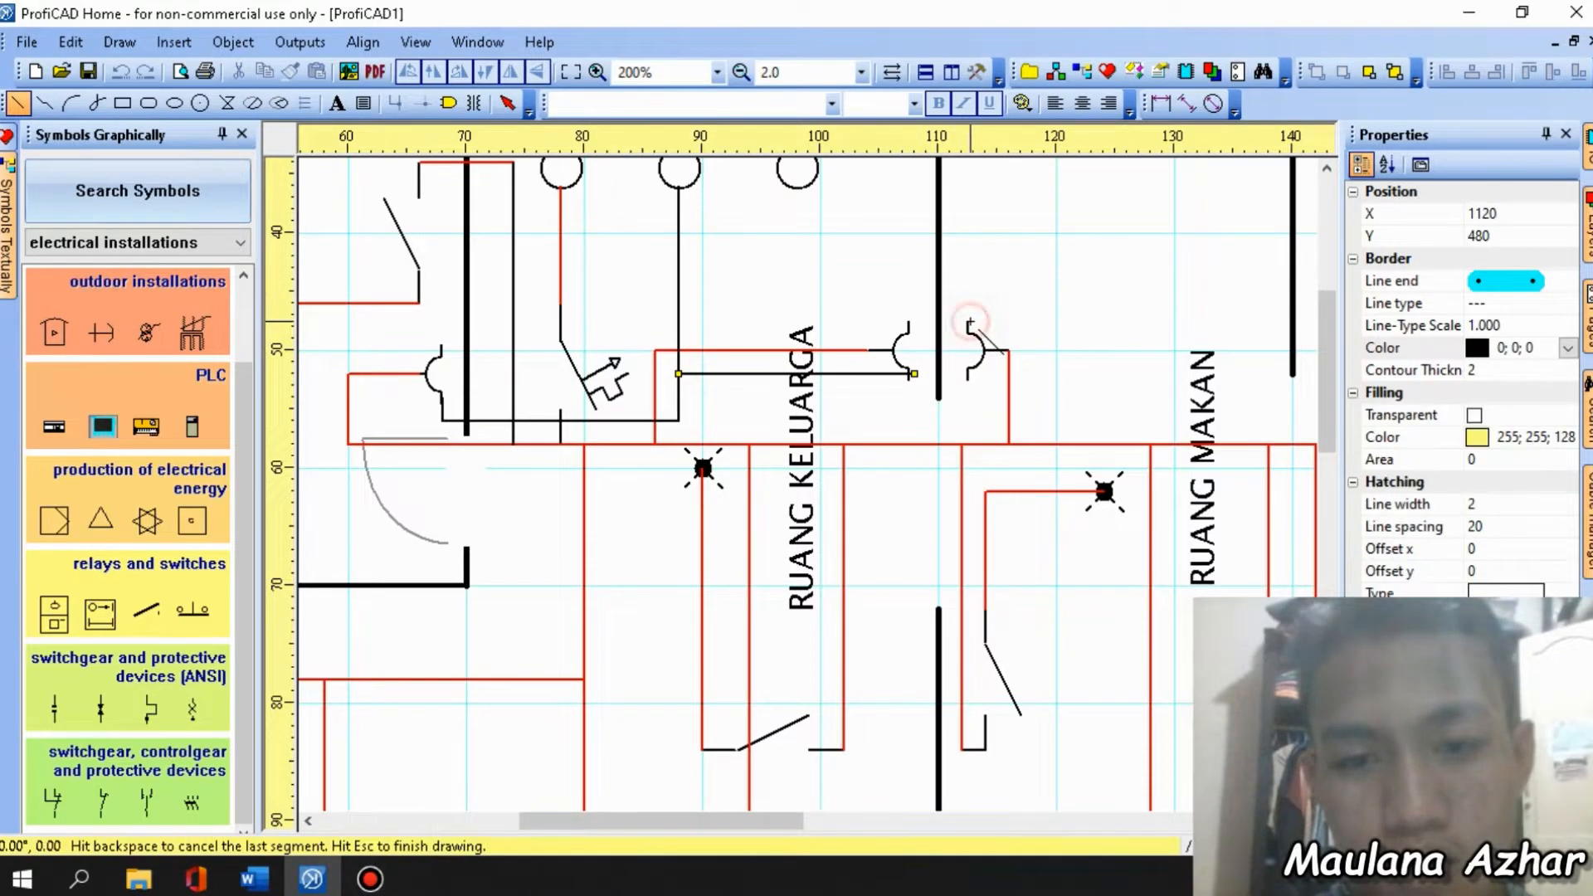
{"action": "key", "text": "Escape"}
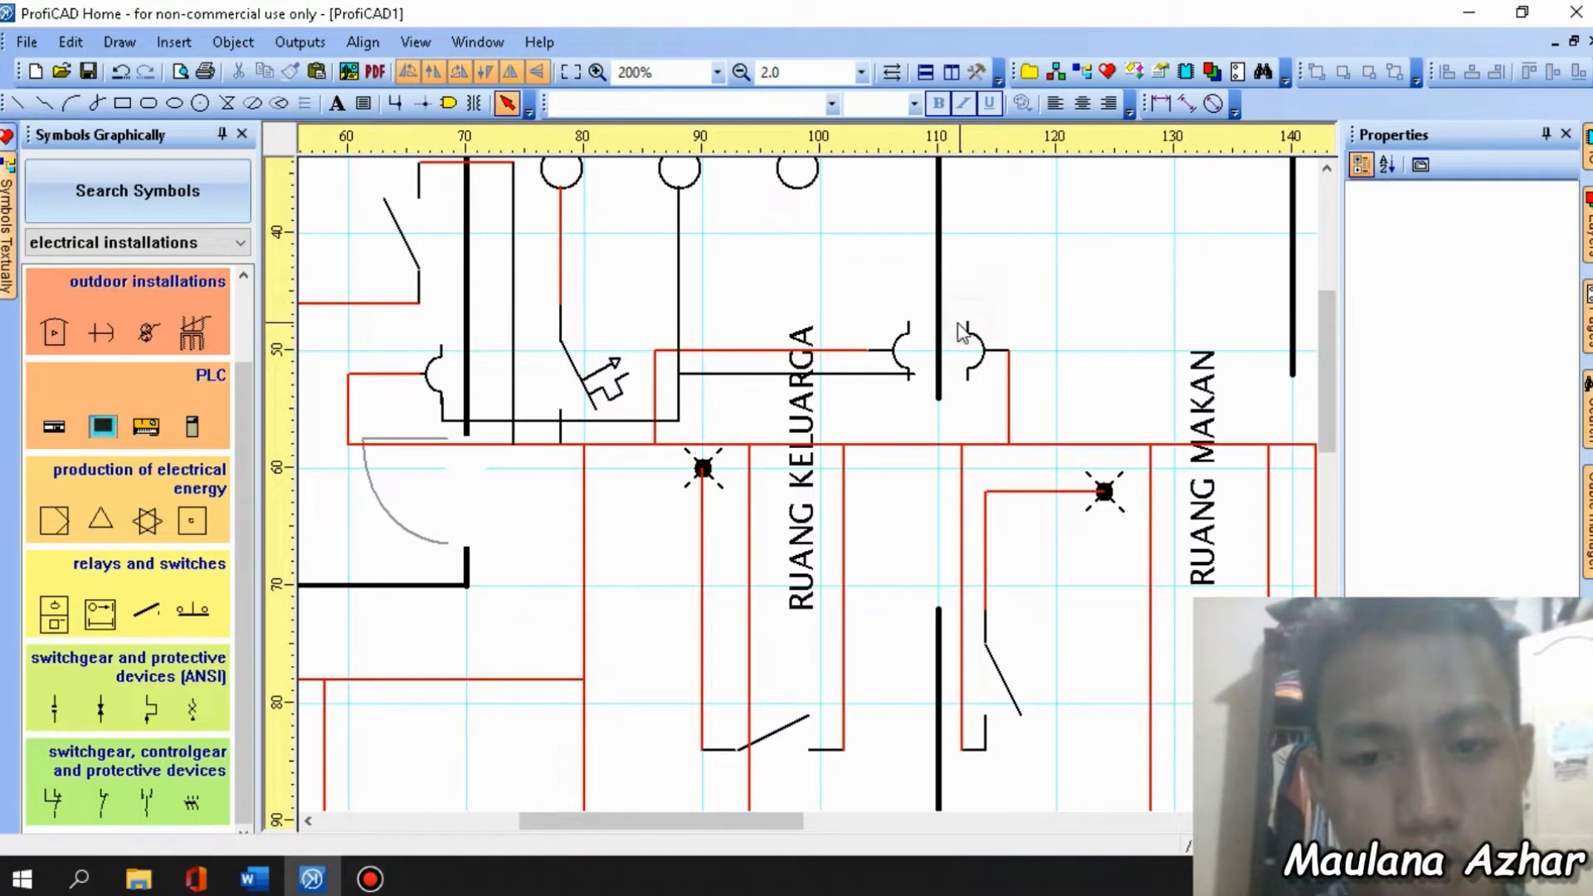
{"action": "left_click", "coordinate": [16, 103]}
{"action": "left_click", "coordinate": [962, 327]}
{"action": "key", "text": "Escape"}
{"action": "left_click", "coordinate": [729, 282]}
{"action": "key", "text": "Delete"}
{"action": "left_click", "coordinate": [757, 465]}
Draw a black wire along Y 480 from X 1120 to the N wire at X 880 and nudge the RUANG MAKAN west-wall socket to X 1136, Y 504.
{"action": "left_click", "coordinate": [16, 103]}
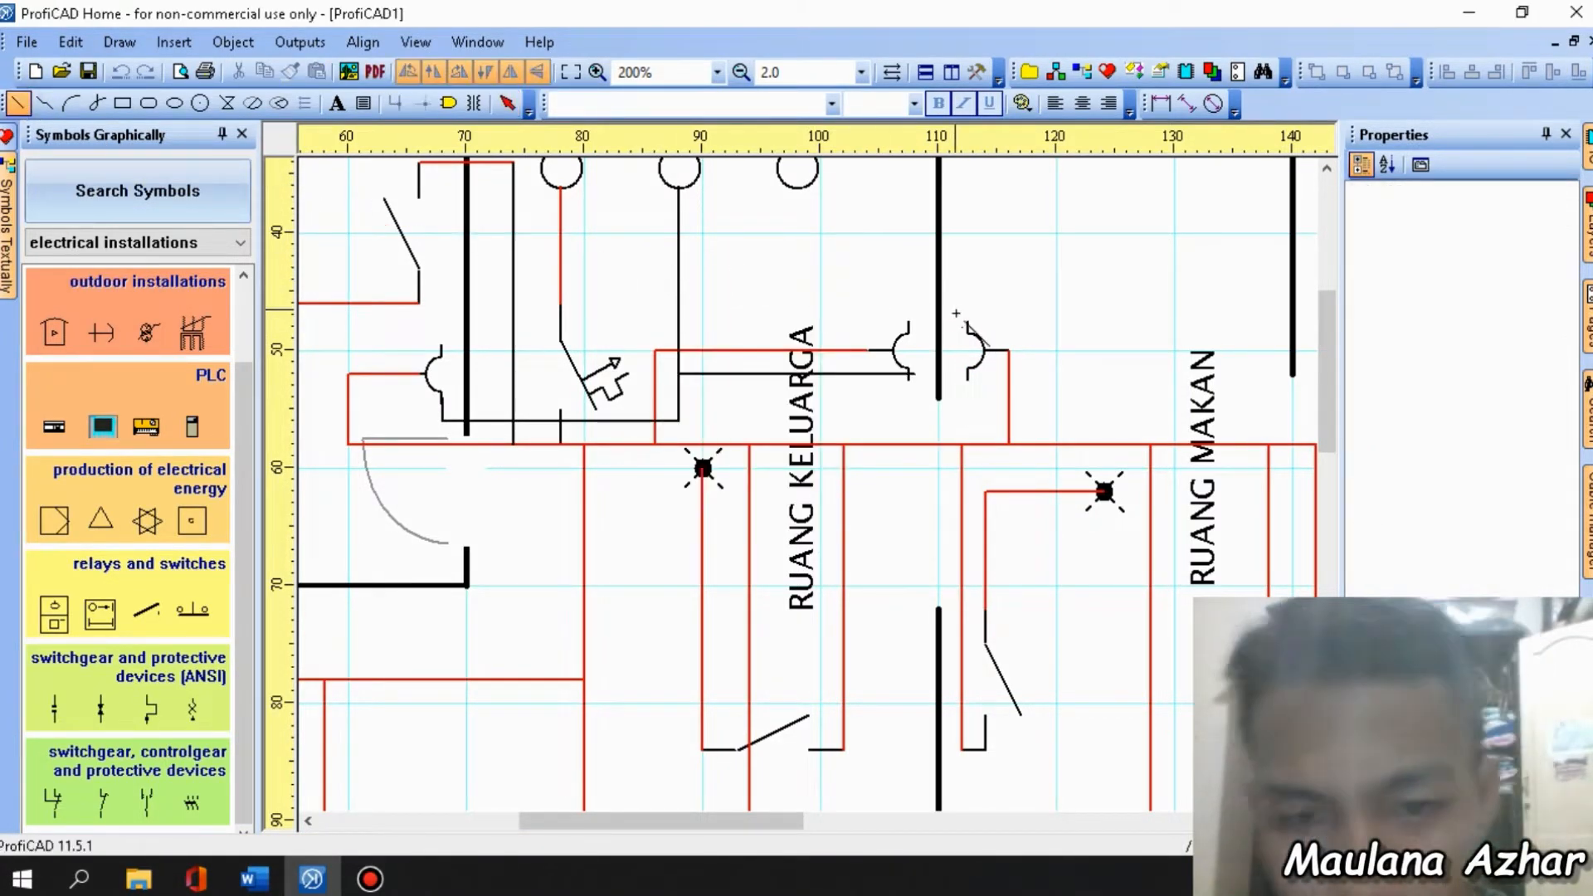
{"action": "left_click", "coordinate": [960, 329]}
{"action": "left_click", "coordinate": [585, 326]}
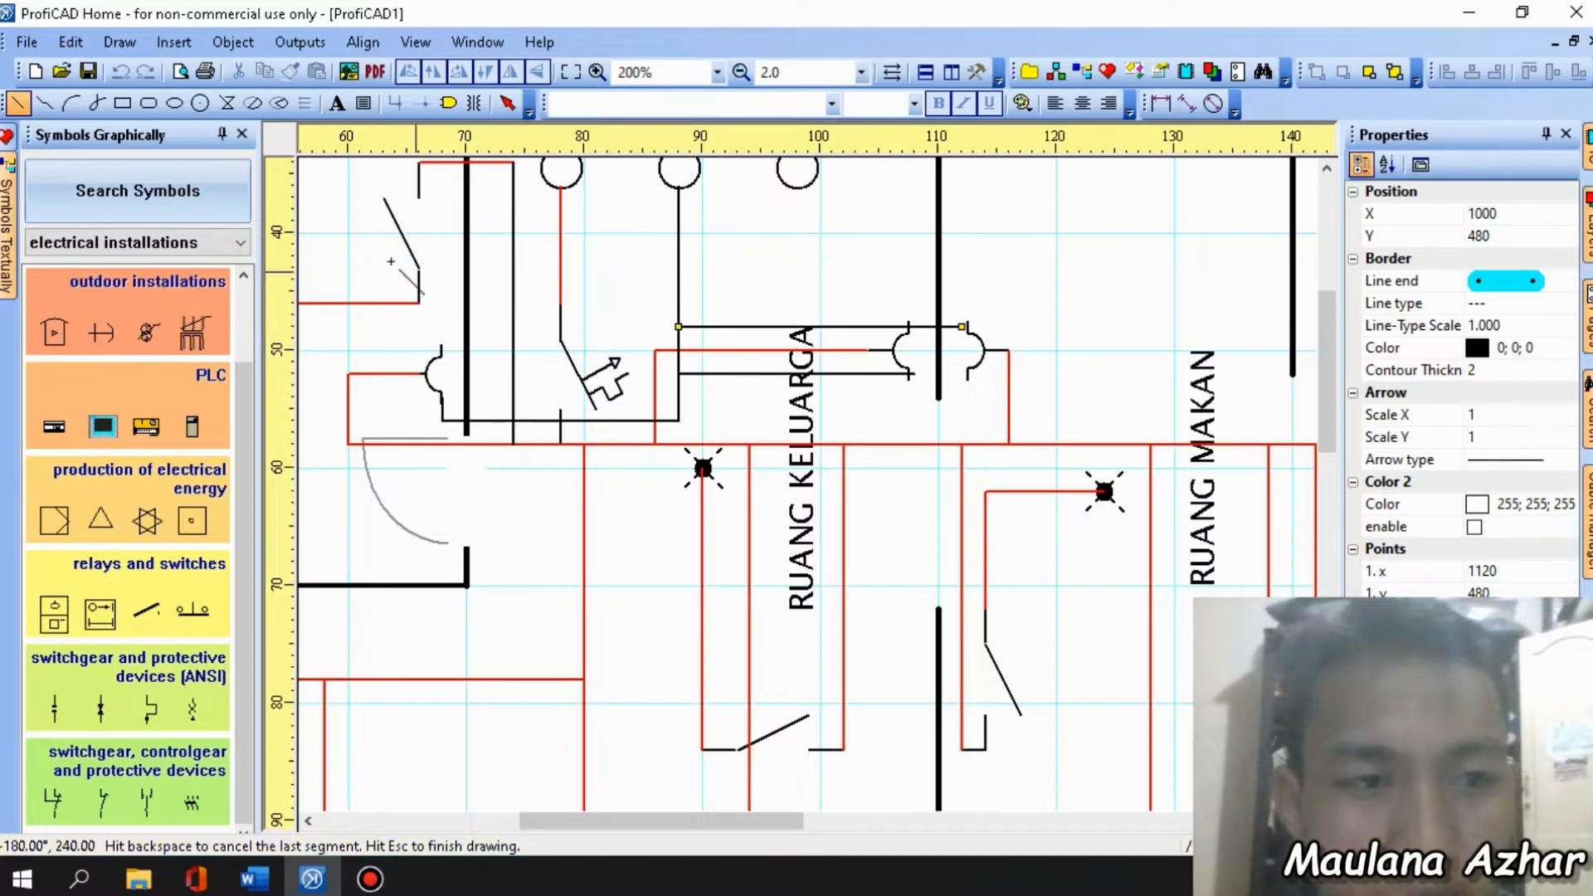
{"action": "key", "text": "Escape"}
{"action": "left_click", "coordinate": [972, 350]}
{"action": "left_click_drag", "start_coordinate": [973, 350], "coordinate": [970, 356]}
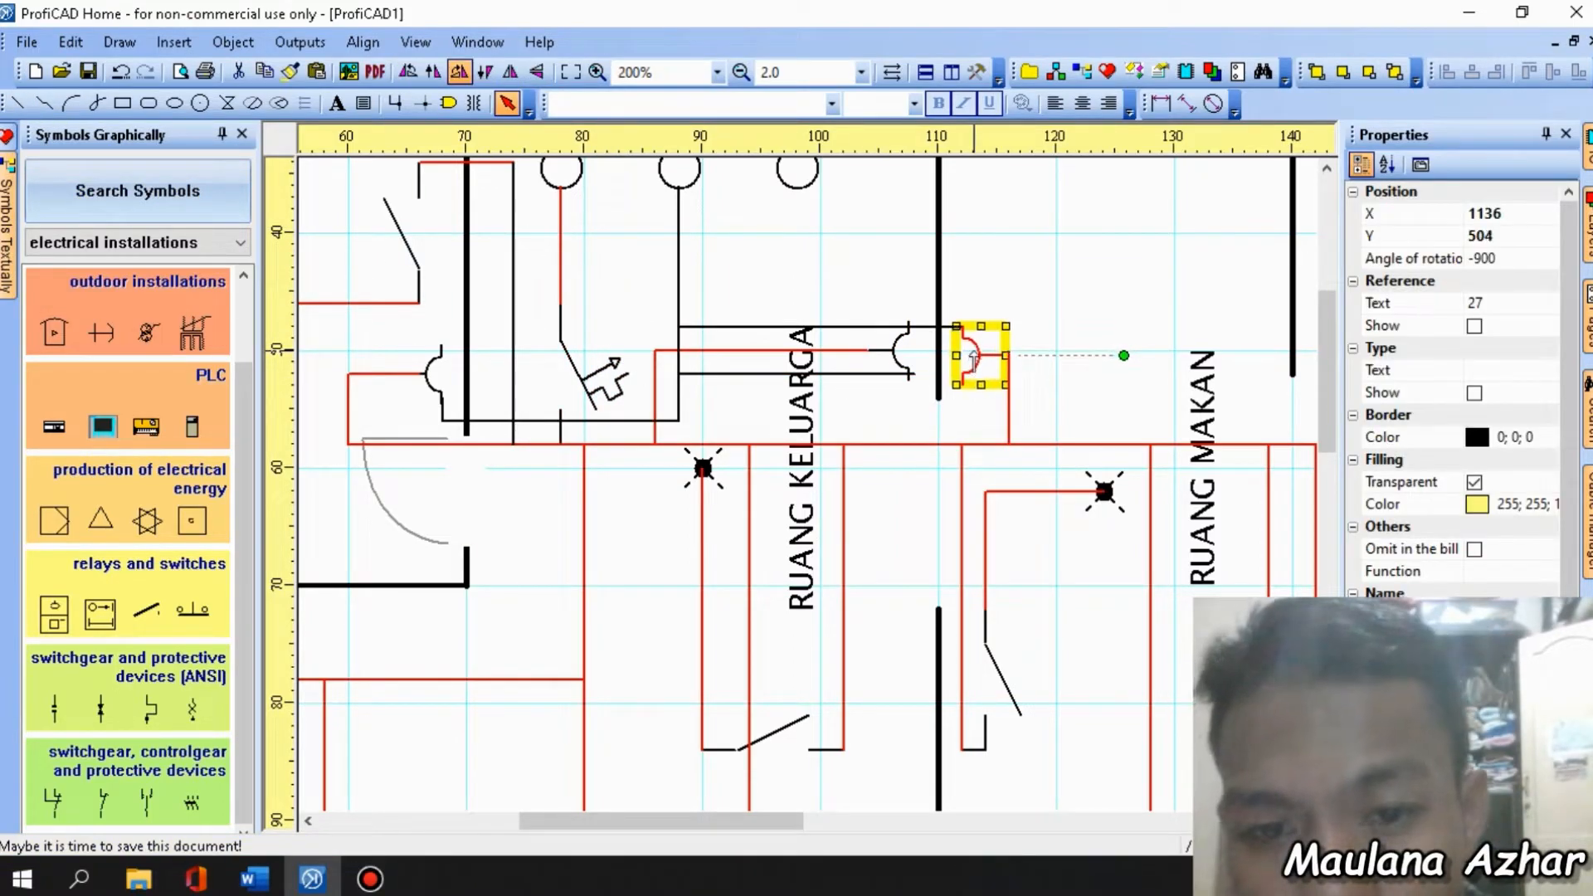
Raise the Y 480 wire to Y 440 and link it to the RUANG MAKAN west-wall socket with a vertical black wire at X 1120.
{"action": "left_click_drag", "start_coordinate": [878, 326], "coordinate": [878, 280]}
{"action": "left_click", "coordinate": [16, 103]}
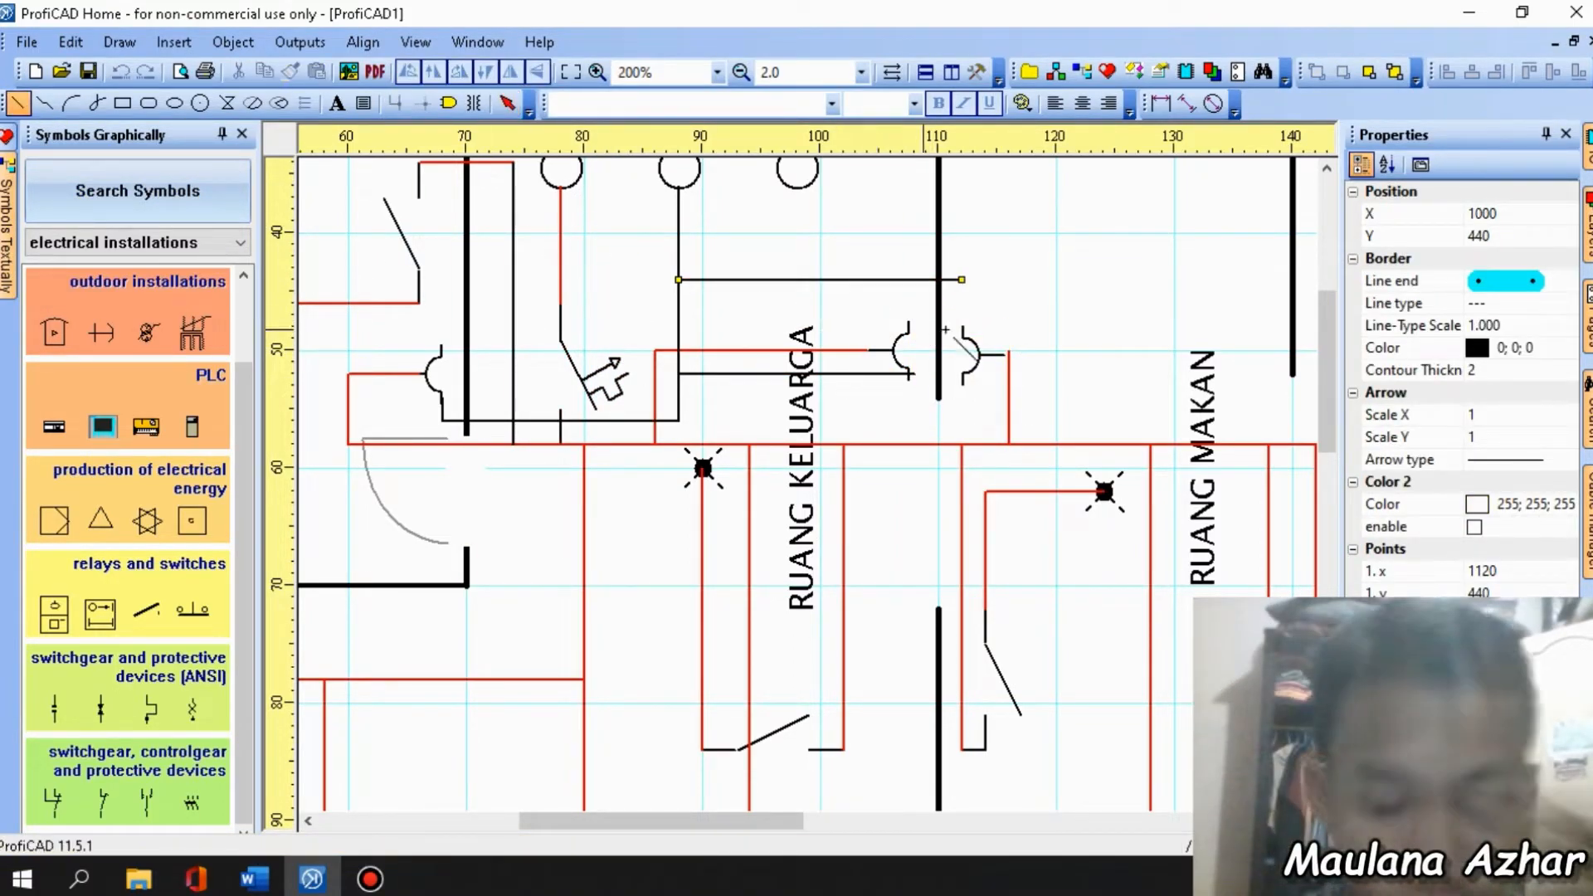
{"action": "left_click", "coordinate": [962, 326]}
{"action": "left_click", "coordinate": [962, 279]}
Draw a black wire from the RUANG TAMU west-wall socket up X 320 to Y 580 and east to X 600.
{"action": "scroll", "coordinate": [838, 538], "scroll_direction": "down", "scroll_amount": 1}
{"action": "scroll", "coordinate": [729, 602], "scroll_direction": "down", "scroll_amount": 3}
{"action": "scroll", "coordinate": [423, 396], "scroll_direction": "up", "scroll_amount": 3}
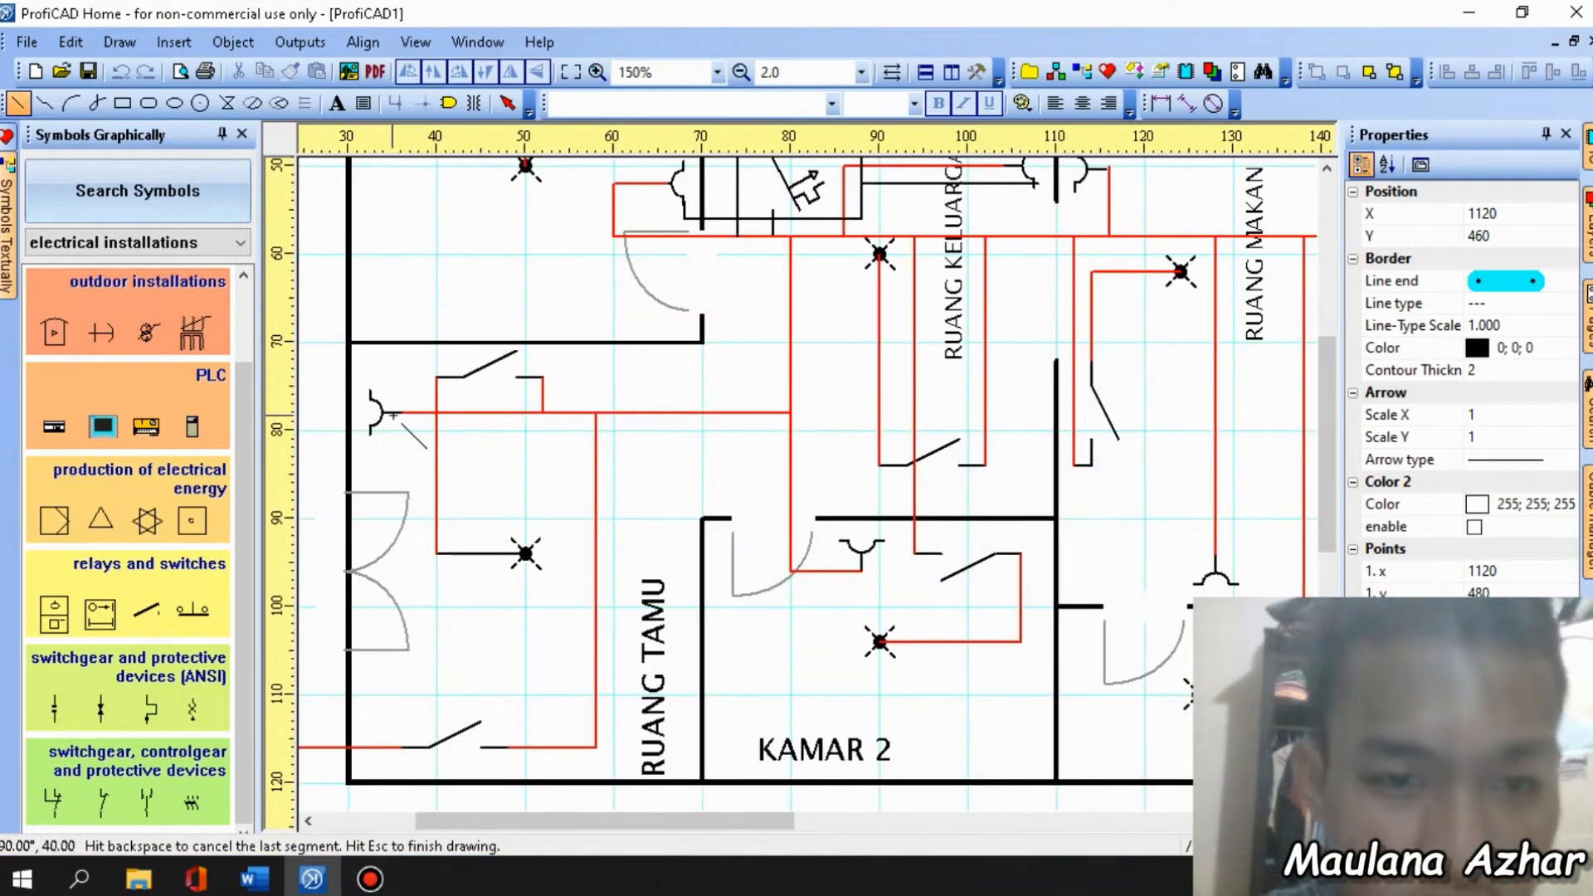
{"action": "left_click", "coordinate": [366, 395]}
{"action": "left_click", "coordinate": [366, 237]}
{"action": "left_click", "coordinate": [614, 236]}
{"action": "key", "text": "Escape"}
Draw a black wire from the KAMAR 2 socket up to Y 880, west to X 880 and up to Y 560.
{"action": "left_click", "coordinate": [879, 501]}
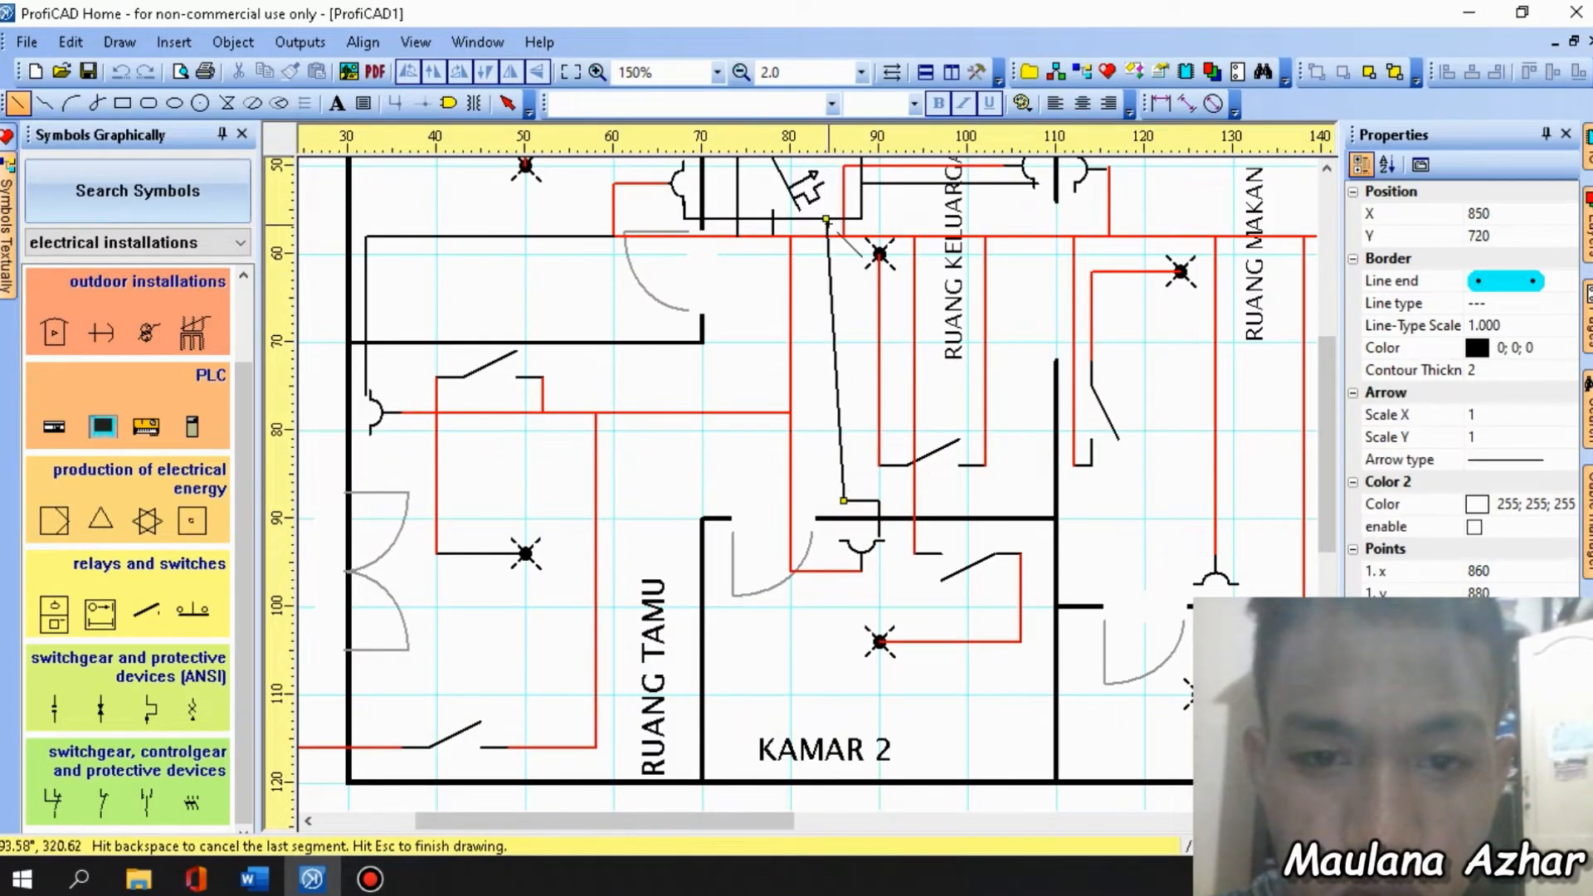
{"action": "left_click", "coordinate": [845, 500]}
{"action": "key", "text": "BackSpace"}
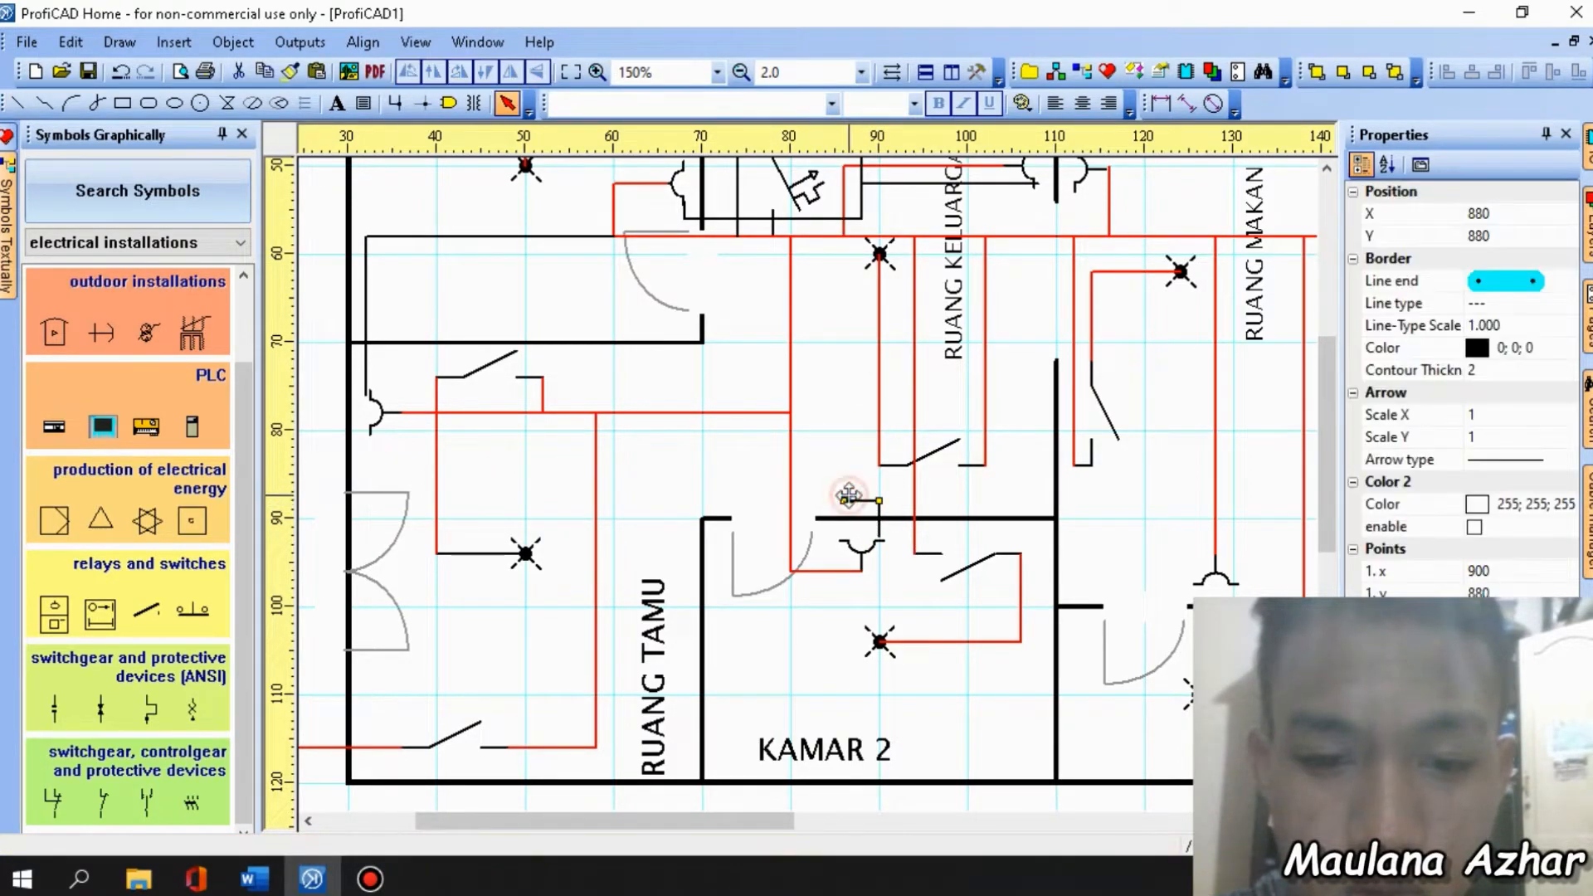
{"action": "left_click", "coordinate": [862, 501]}
{"action": "left_click", "coordinate": [862, 219]}
{"action": "key", "text": "Escape"}
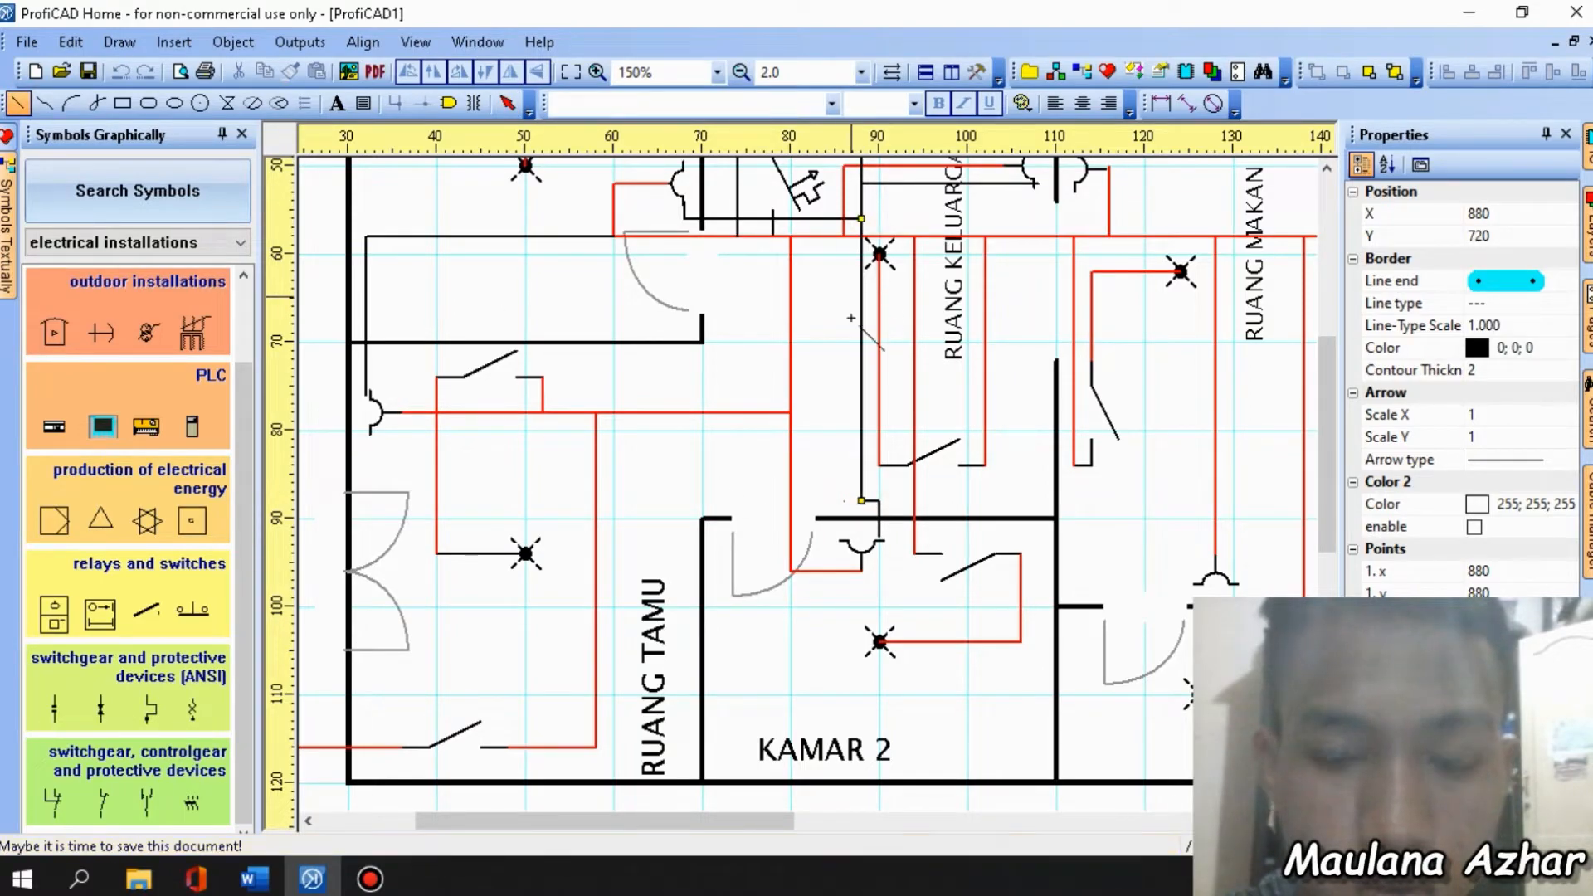
{"action": "key", "text": "Escape"}
Draw a black wire from the RUANG MAKAN south-wall socket west to X 1200, up to Y 440 and west to X 1120.
{"action": "middle_click_drag", "start_coordinate": [1319, 581], "coordinate": [1131, 579]}
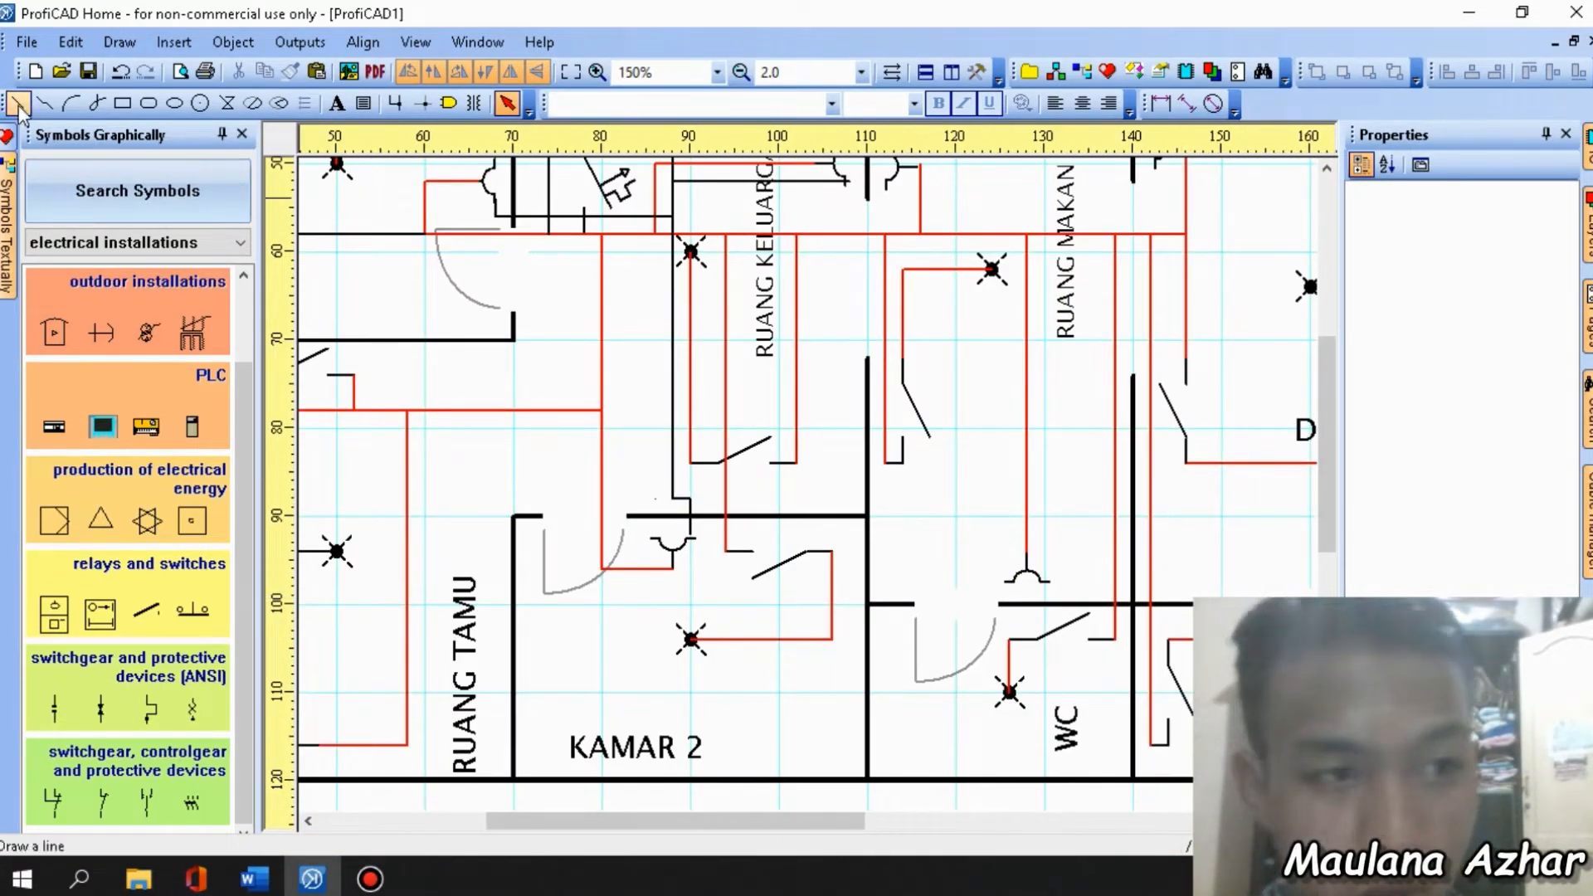
{"action": "left_click", "coordinate": [18, 103]}
{"action": "left_click", "coordinate": [1010, 586]}
{"action": "scroll", "coordinate": [1013, 589], "scroll_direction": "down", "scroll_amount": 1}
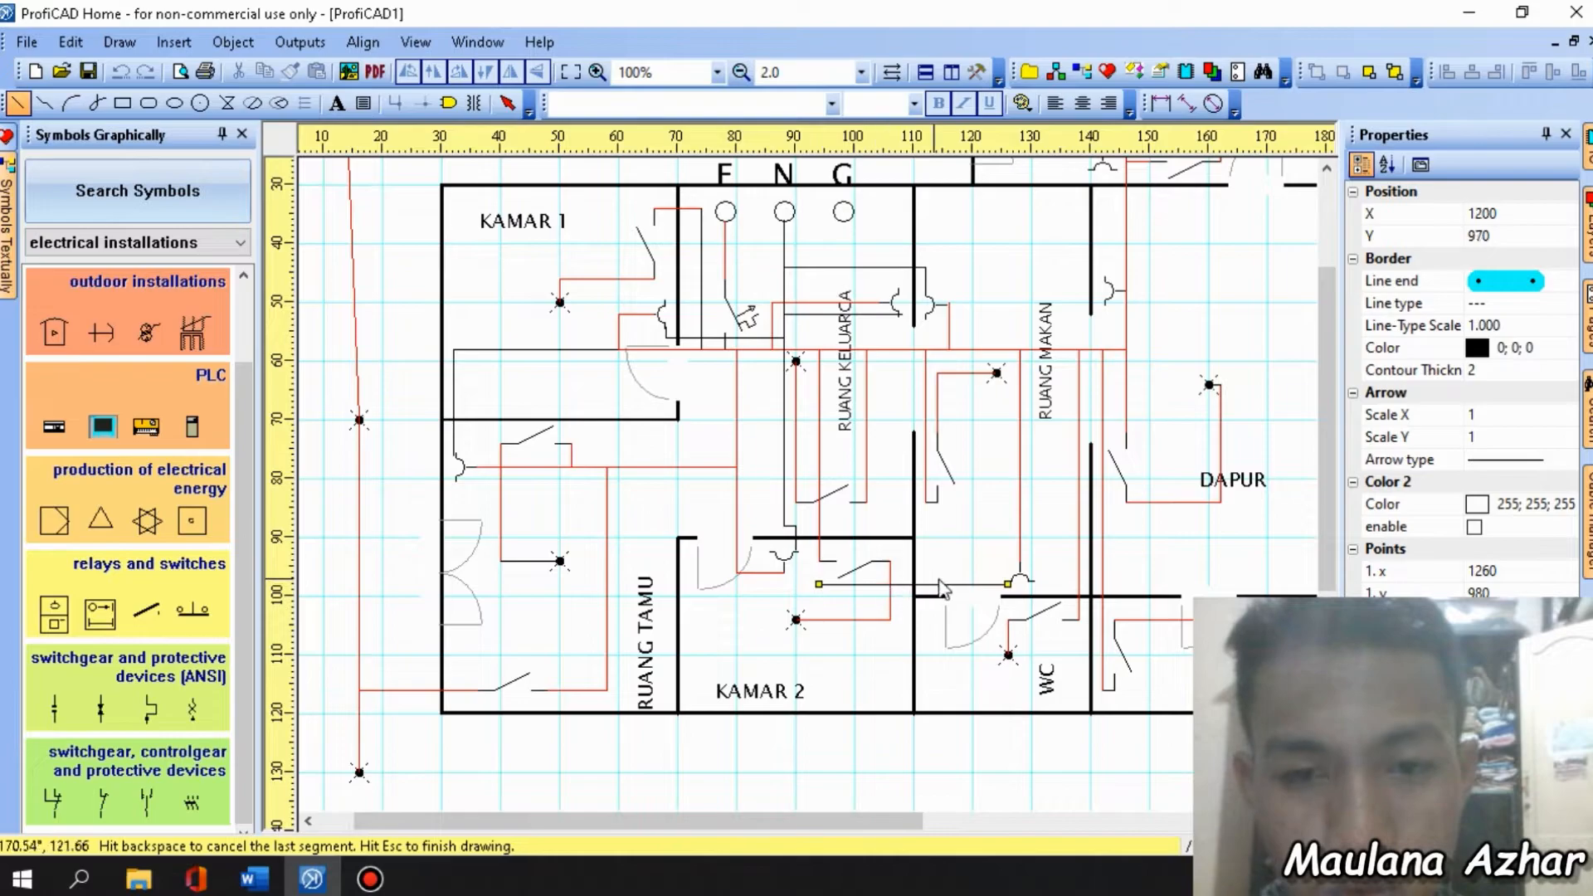
{"action": "left_click", "coordinate": [973, 585]}
{"action": "left_click", "coordinate": [973, 267]}
{"action": "left_click", "coordinate": [926, 267]}
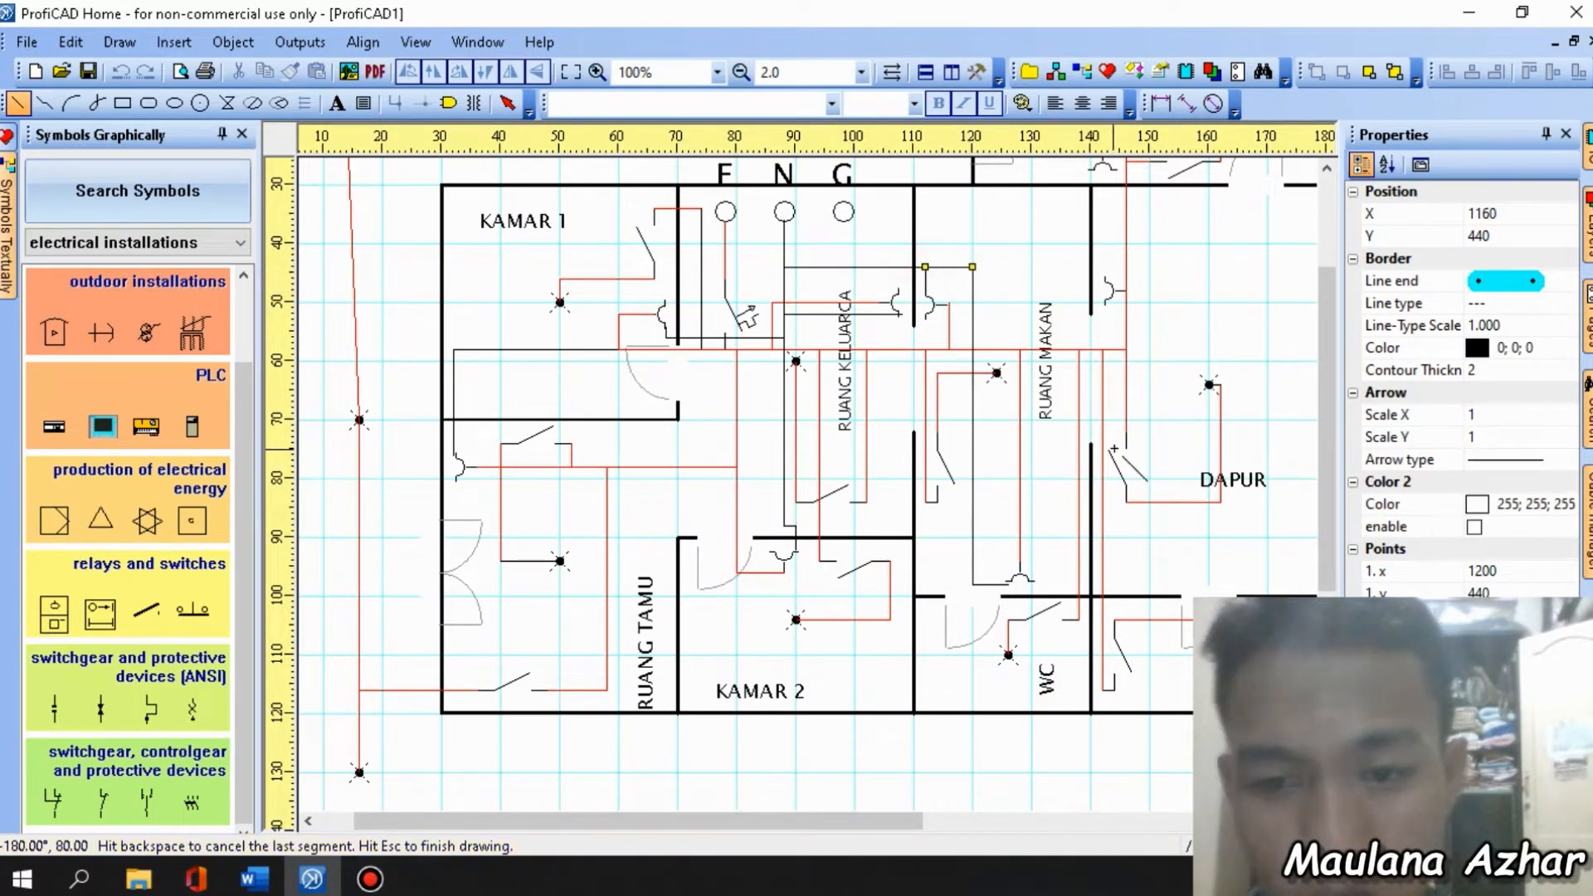
{"action": "key", "text": "Escape"}
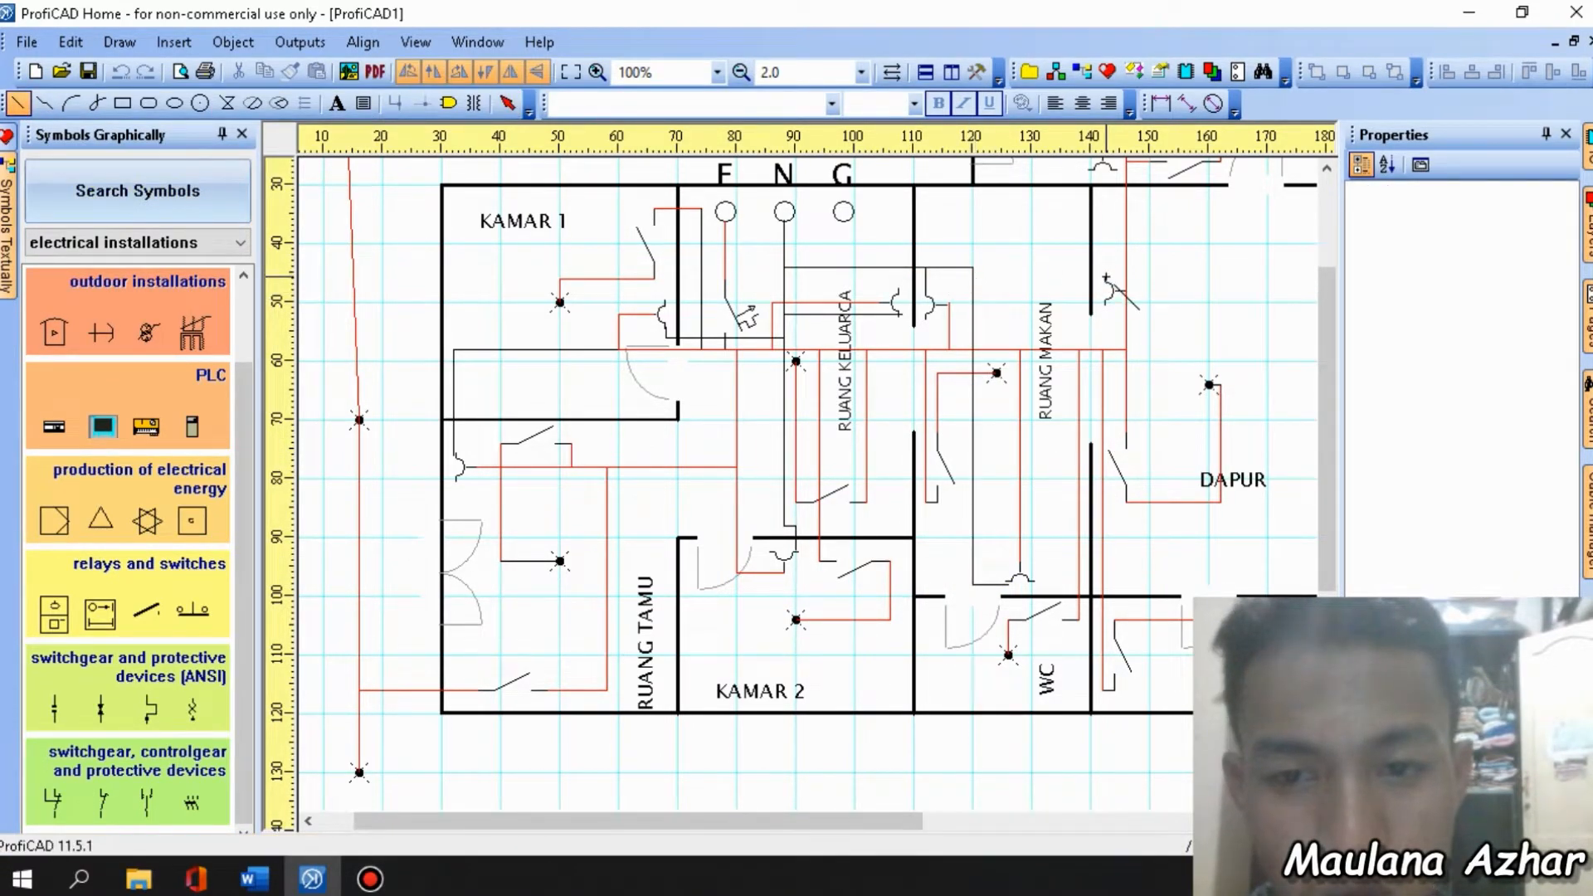
Draw black wires from the DAPUR west-wall socket along Y 460 to X 1200, and from the GUDANG socket west to X 1340 and down to Y 460.
{"action": "left_click", "coordinate": [1107, 277]}
{"action": "left_click", "coordinate": [973, 277]}
{"action": "scroll", "coordinate": [1153, 225], "scroll_direction": "down", "scroll_amount": 1}
{"action": "scroll", "coordinate": [1126, 178], "scroll_direction": "up", "scroll_amount": 1}
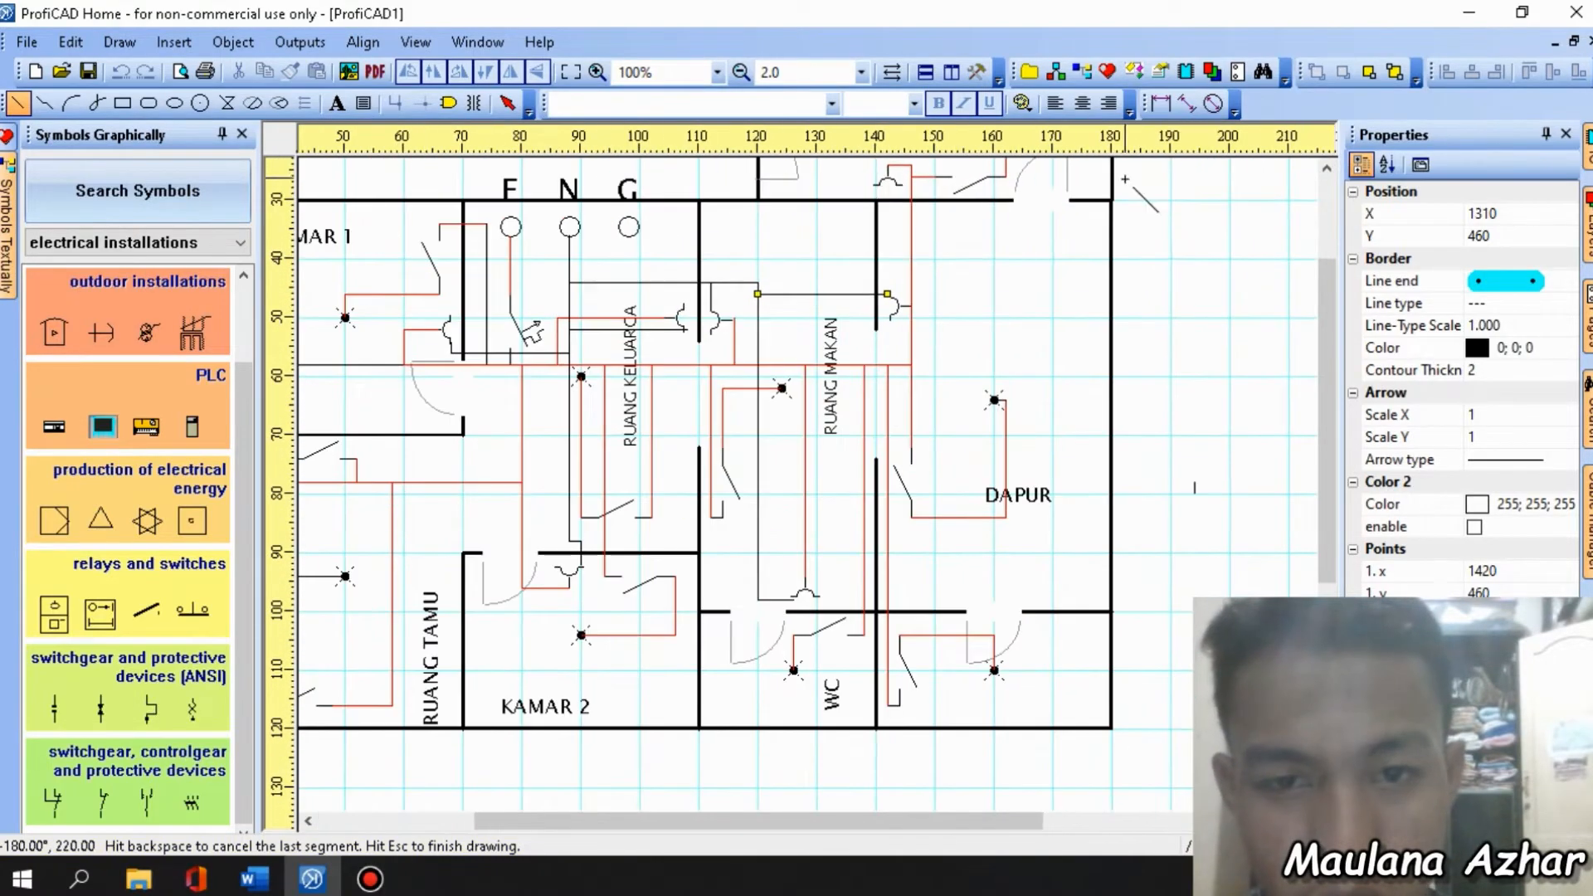
{"action": "left_click", "coordinate": [876, 188]}
{"action": "left_click", "coordinate": [840, 189]}
{"action": "left_click", "coordinate": [840, 293]}
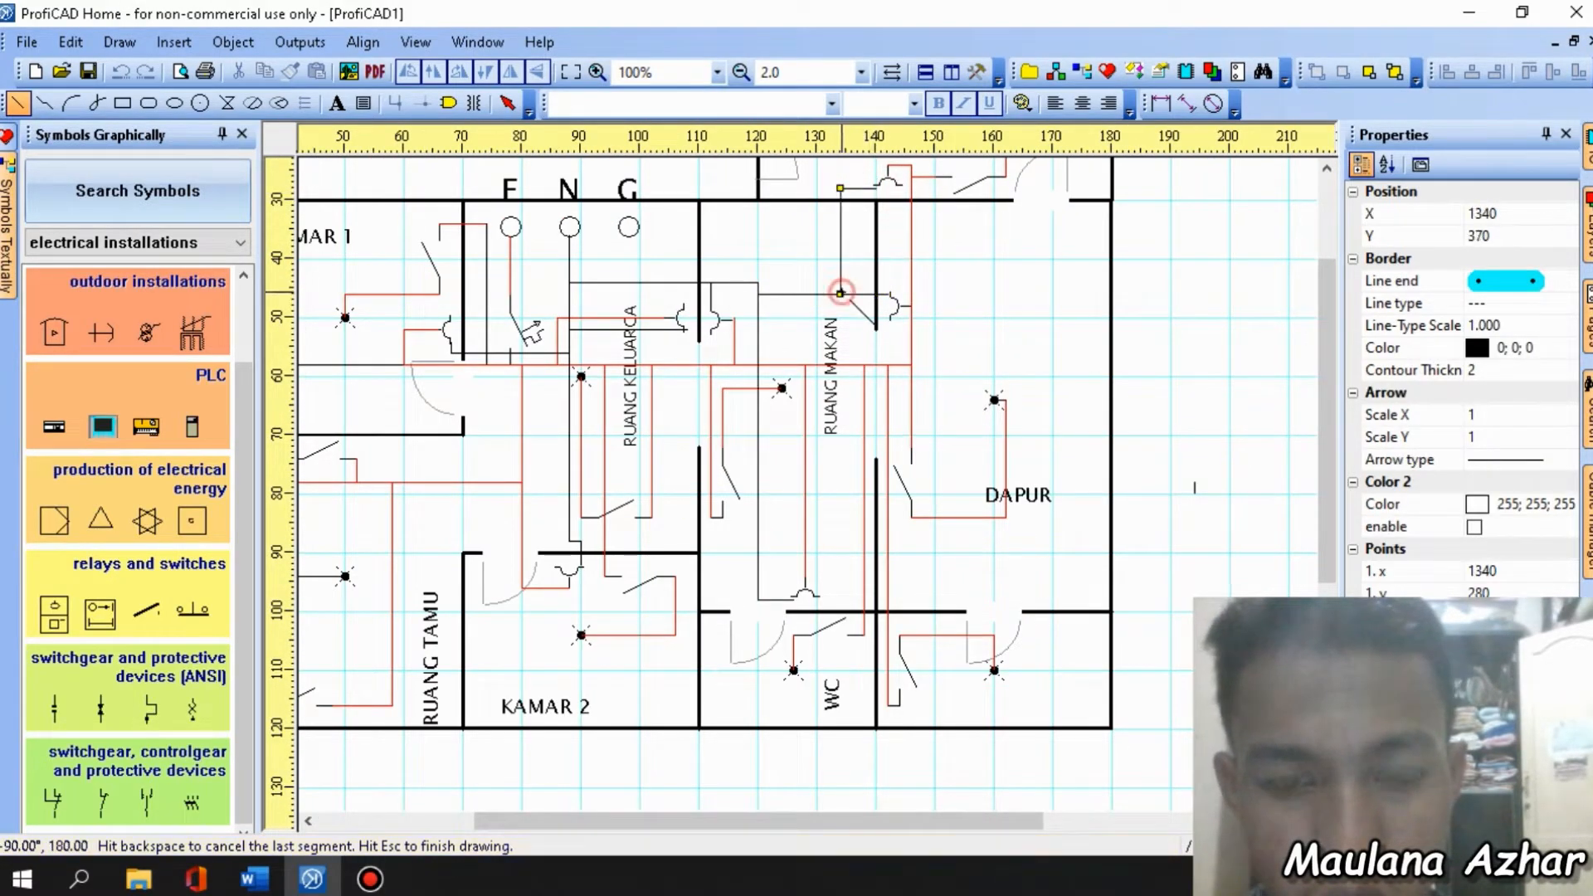
{"action": "scroll", "coordinate": [855, 248], "scroll_direction": "down", "scroll_amount": 1}
{"action": "scroll", "coordinate": [855, 248], "scroll_direction": "up", "scroll_amount": 1}
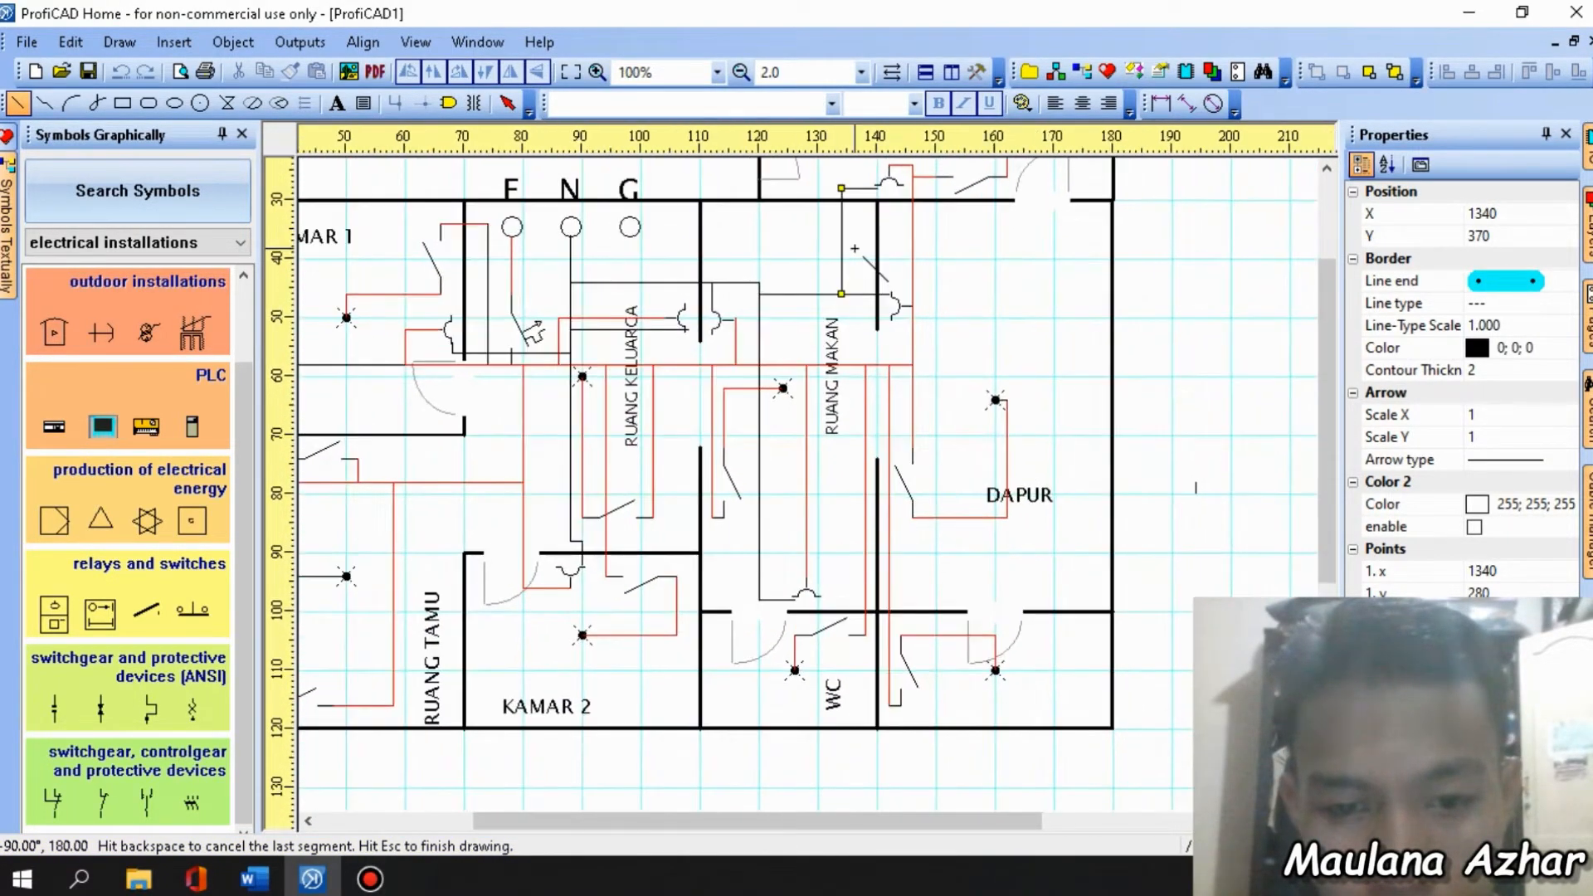
{"action": "left_click", "coordinate": [507, 103]}
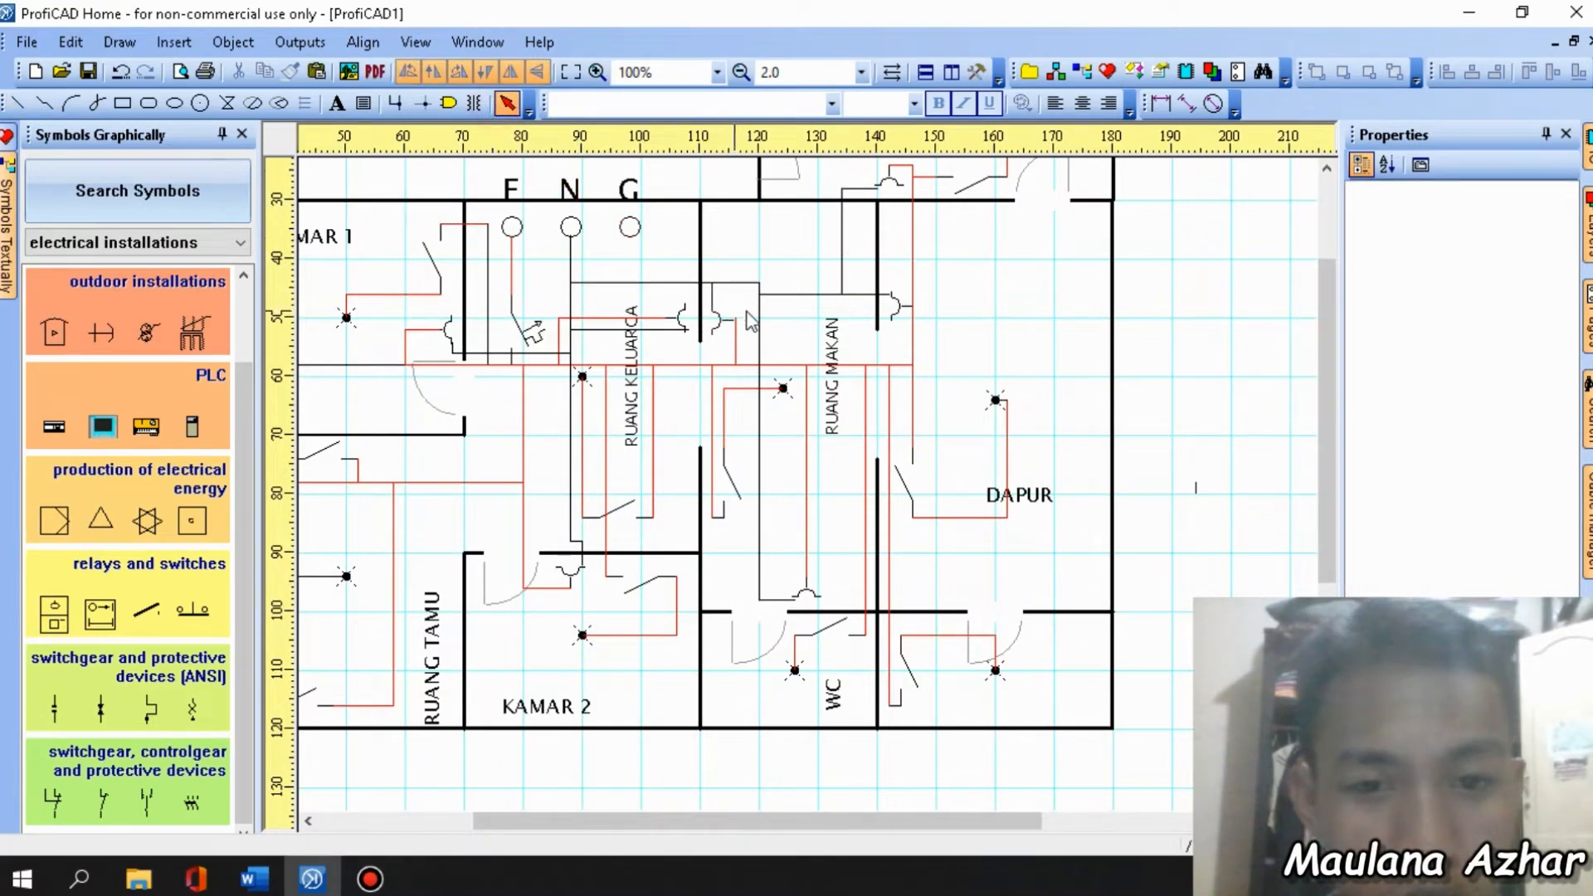
{"action": "left_click", "coordinate": [896, 190]}
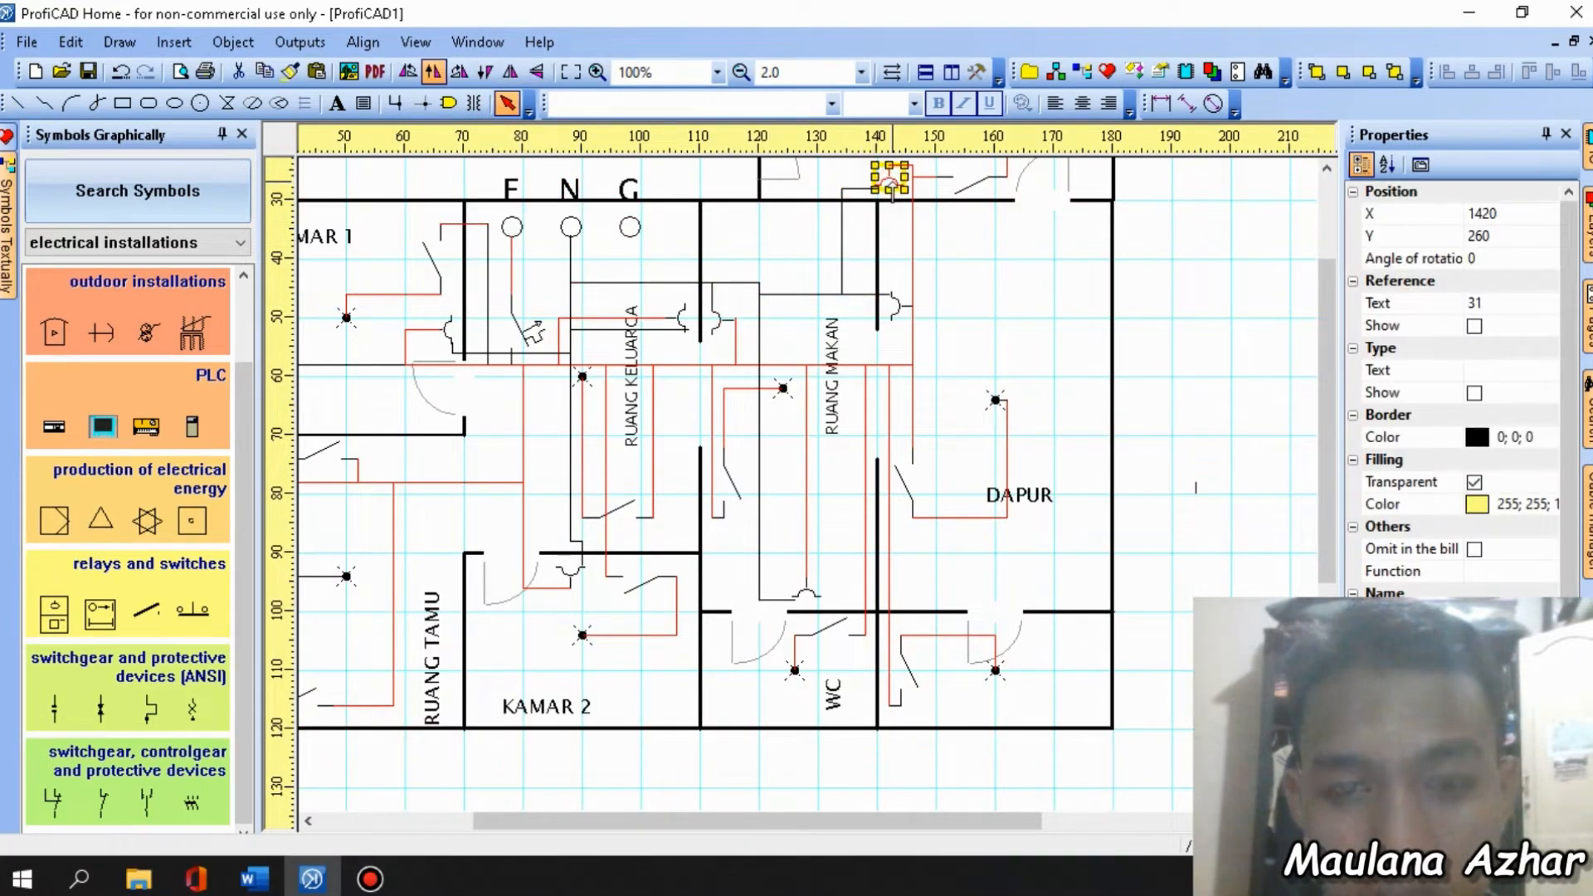
{"action": "left_click", "coordinate": [982, 320]}
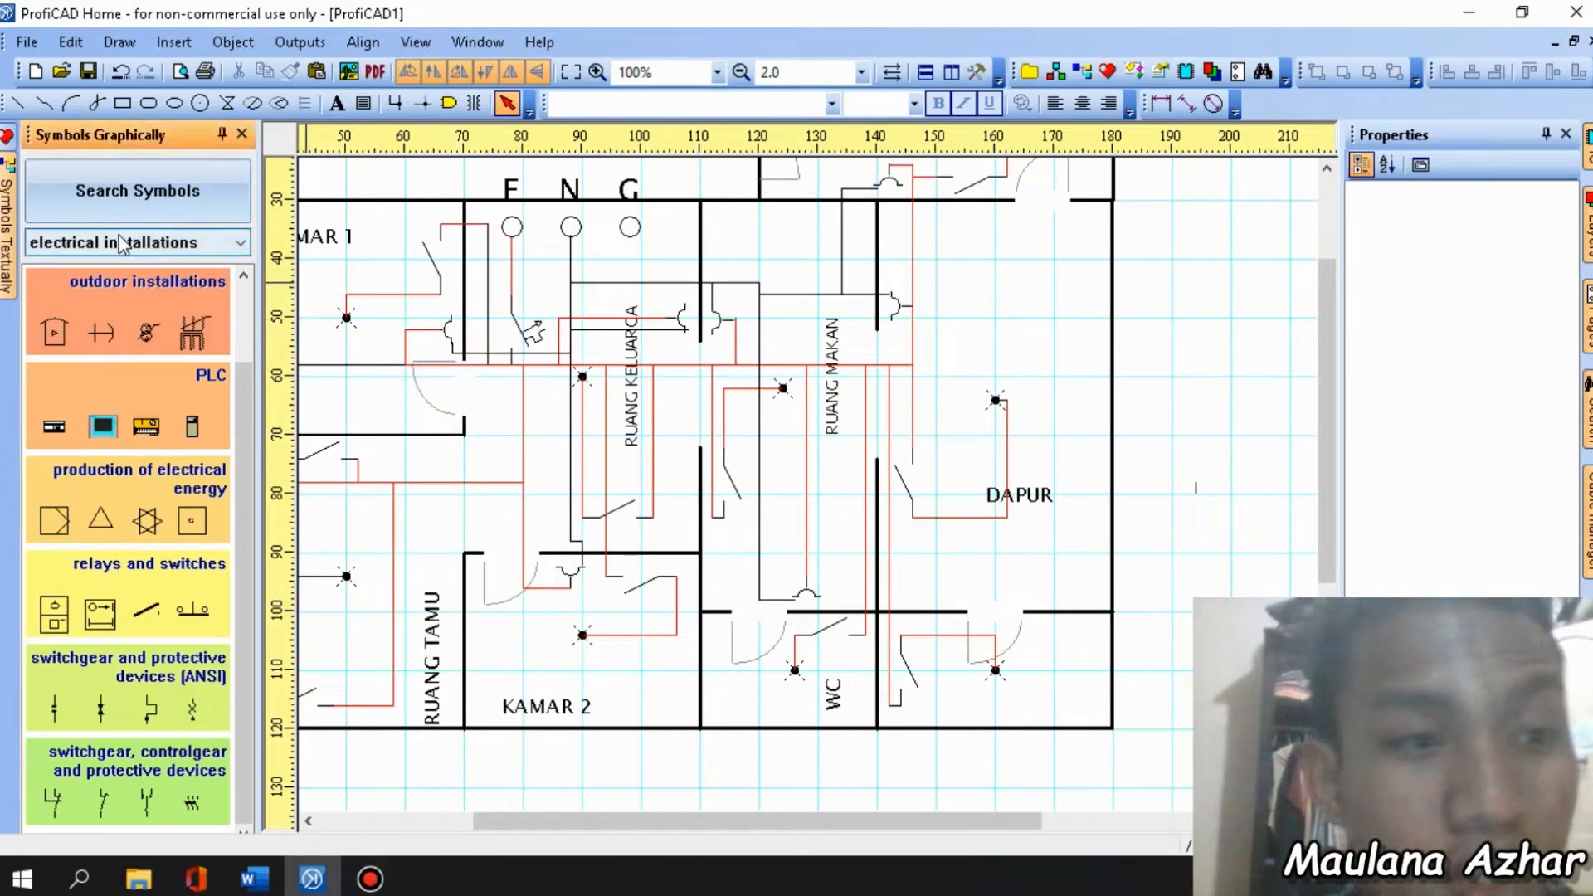
{"action": "left_click", "coordinate": [15, 112]}
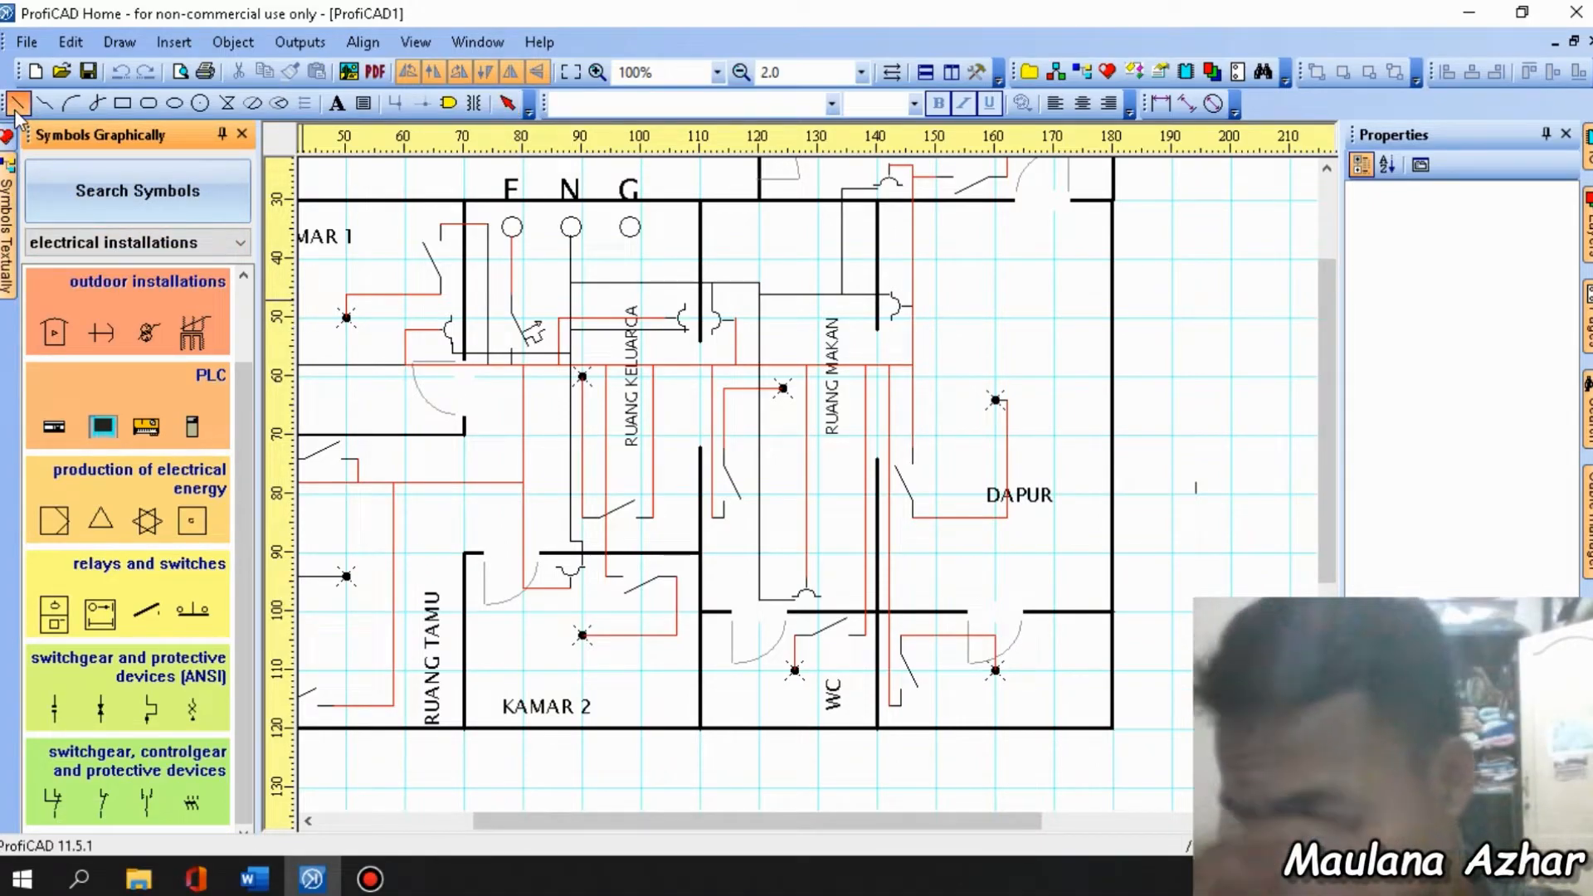
{"action": "mouse_move", "coordinate": [8, 143]}
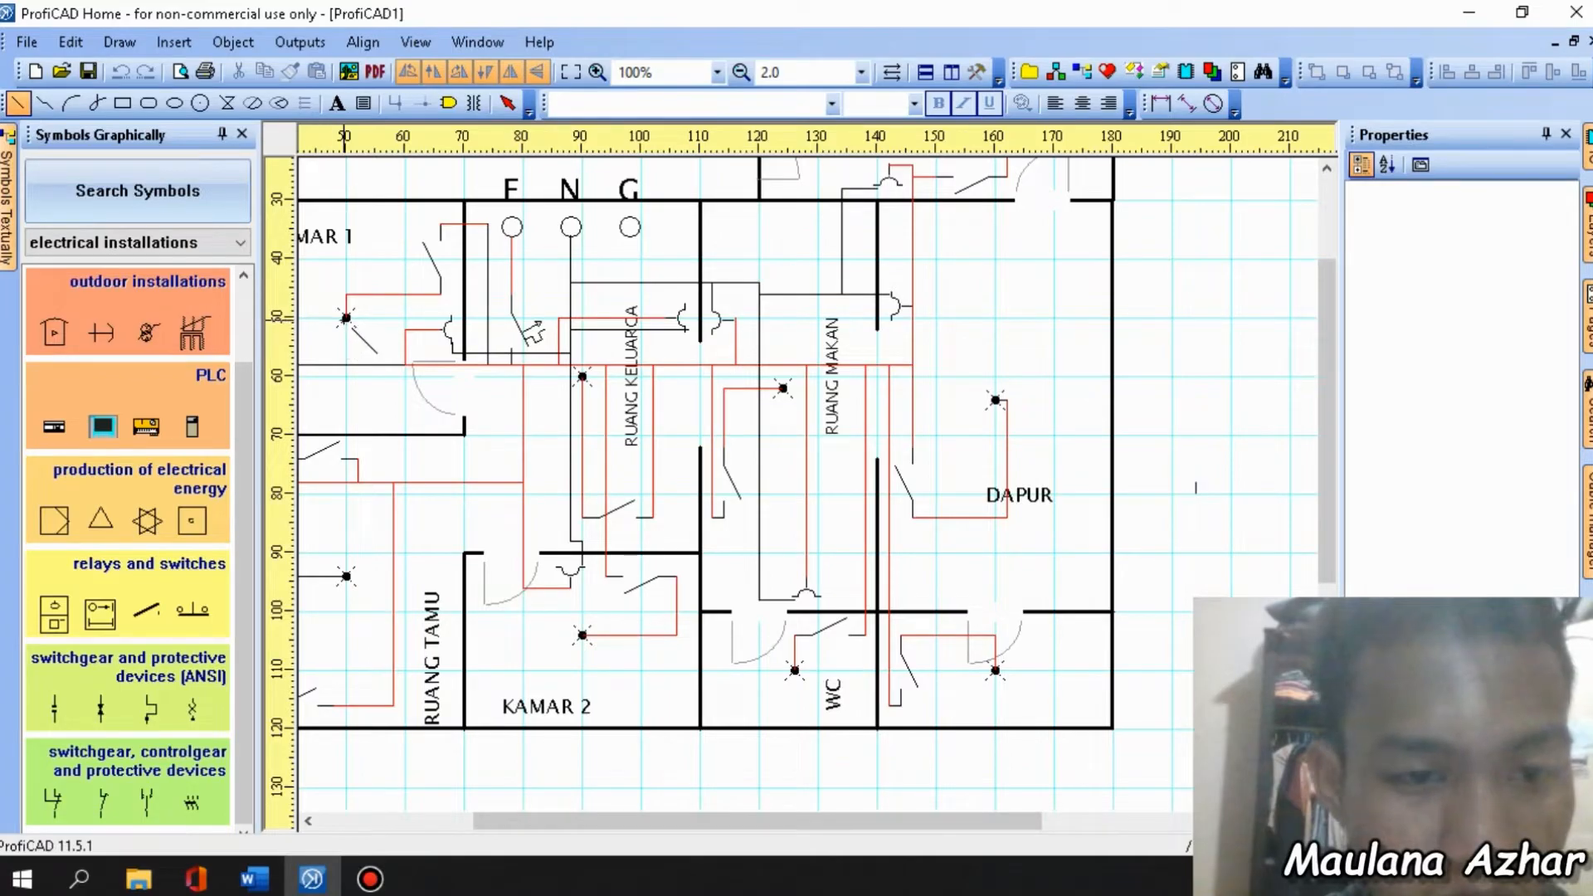
{"action": "left_click", "coordinate": [346, 318]}
{"action": "scroll", "coordinate": [346, 318], "scroll_direction": "down", "scroll_amount": 1}
{"action": "left_click", "coordinate": [301, 380]}
{"action": "key", "text": "Escape"}
{"action": "key", "text": "Delete"}
{"action": "left_click", "coordinate": [730, 472]}
Draw a black wire from the KAMAR 1 lamp straight down X 500 to the horizontal neutral wire at Y 580.
{"action": "left_click_drag", "start_coordinate": [664, 820], "coordinate": [519, 820]}
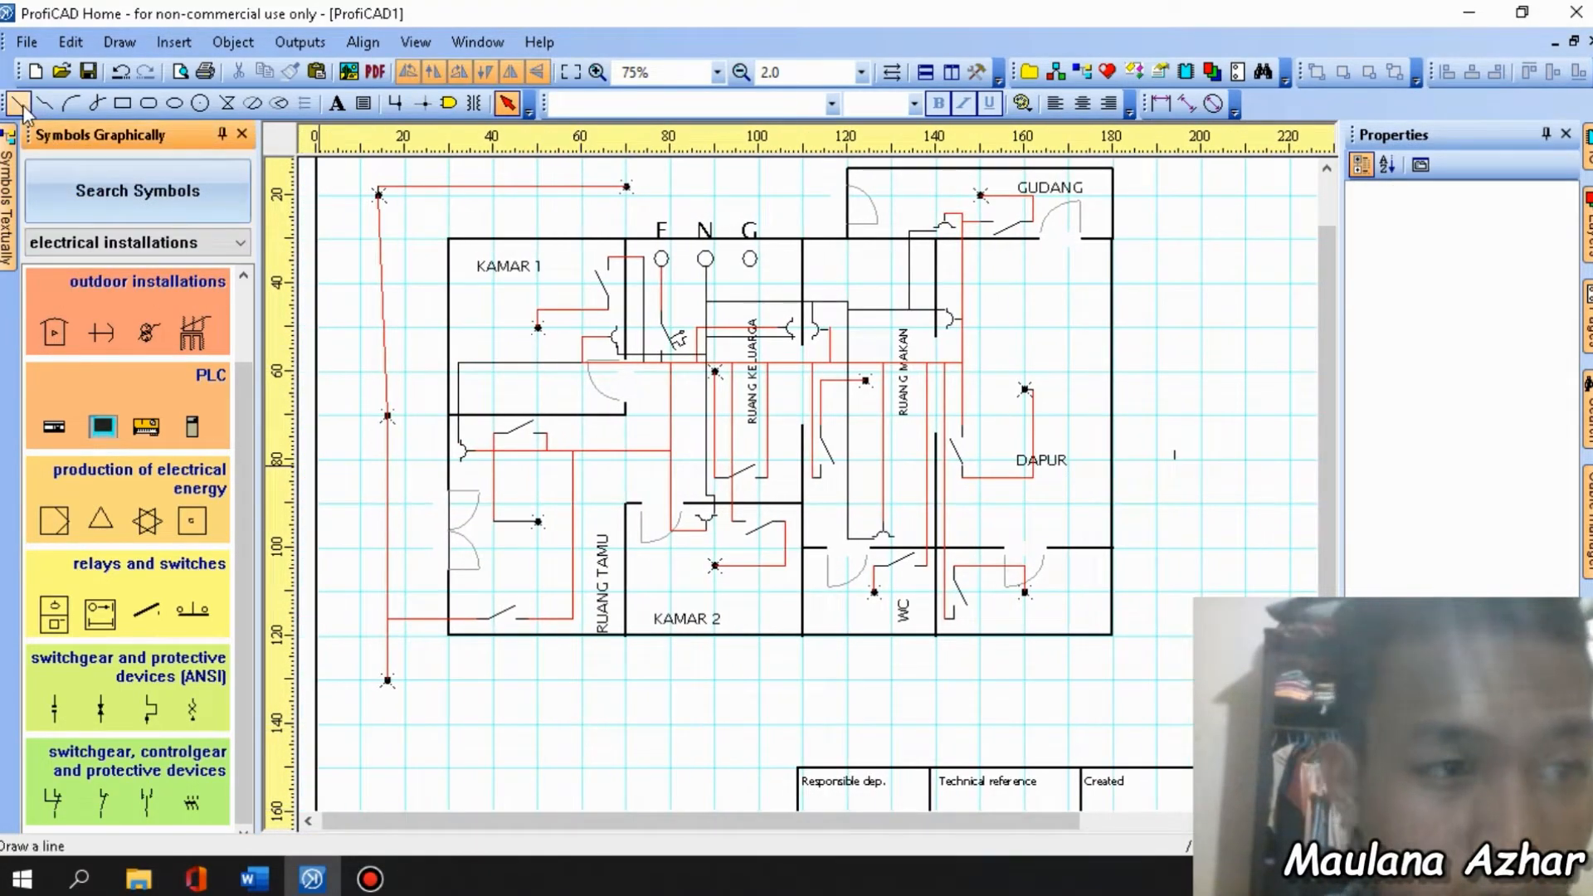
{"action": "left_click", "coordinate": [18, 103]}
{"action": "left_click", "coordinate": [537, 326]}
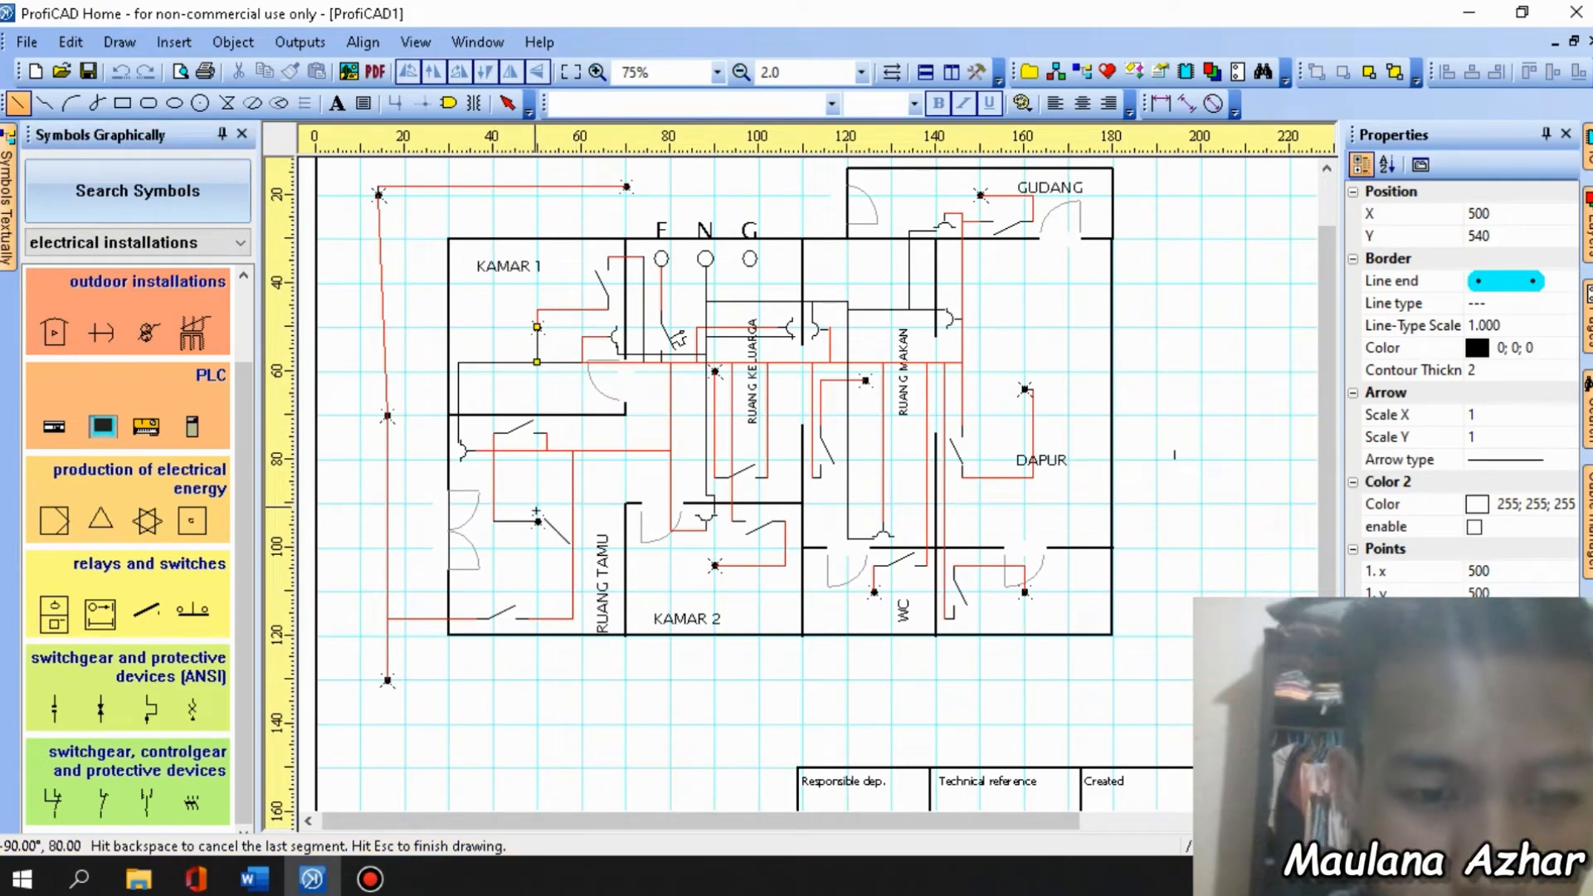
{"action": "key", "text": "Escape"}
Draw a black wire from the RUANG TAMU lamp east along Y 940 to X 720 and up to Y 560.
{"action": "left_click", "coordinate": [538, 521]}
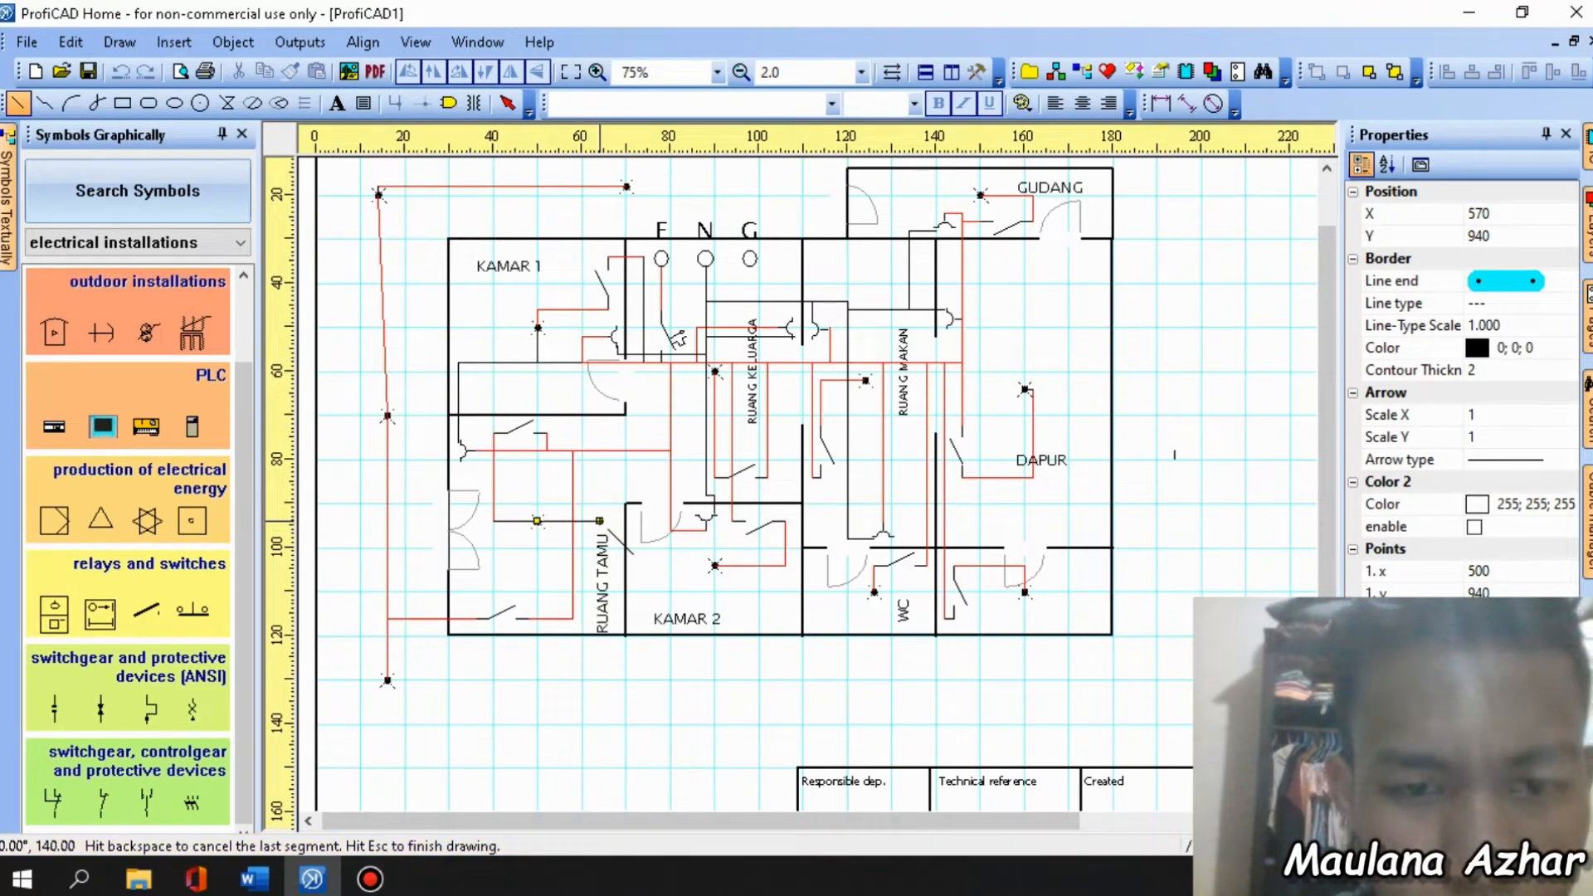
{"action": "left_click", "coordinate": [599, 521]}
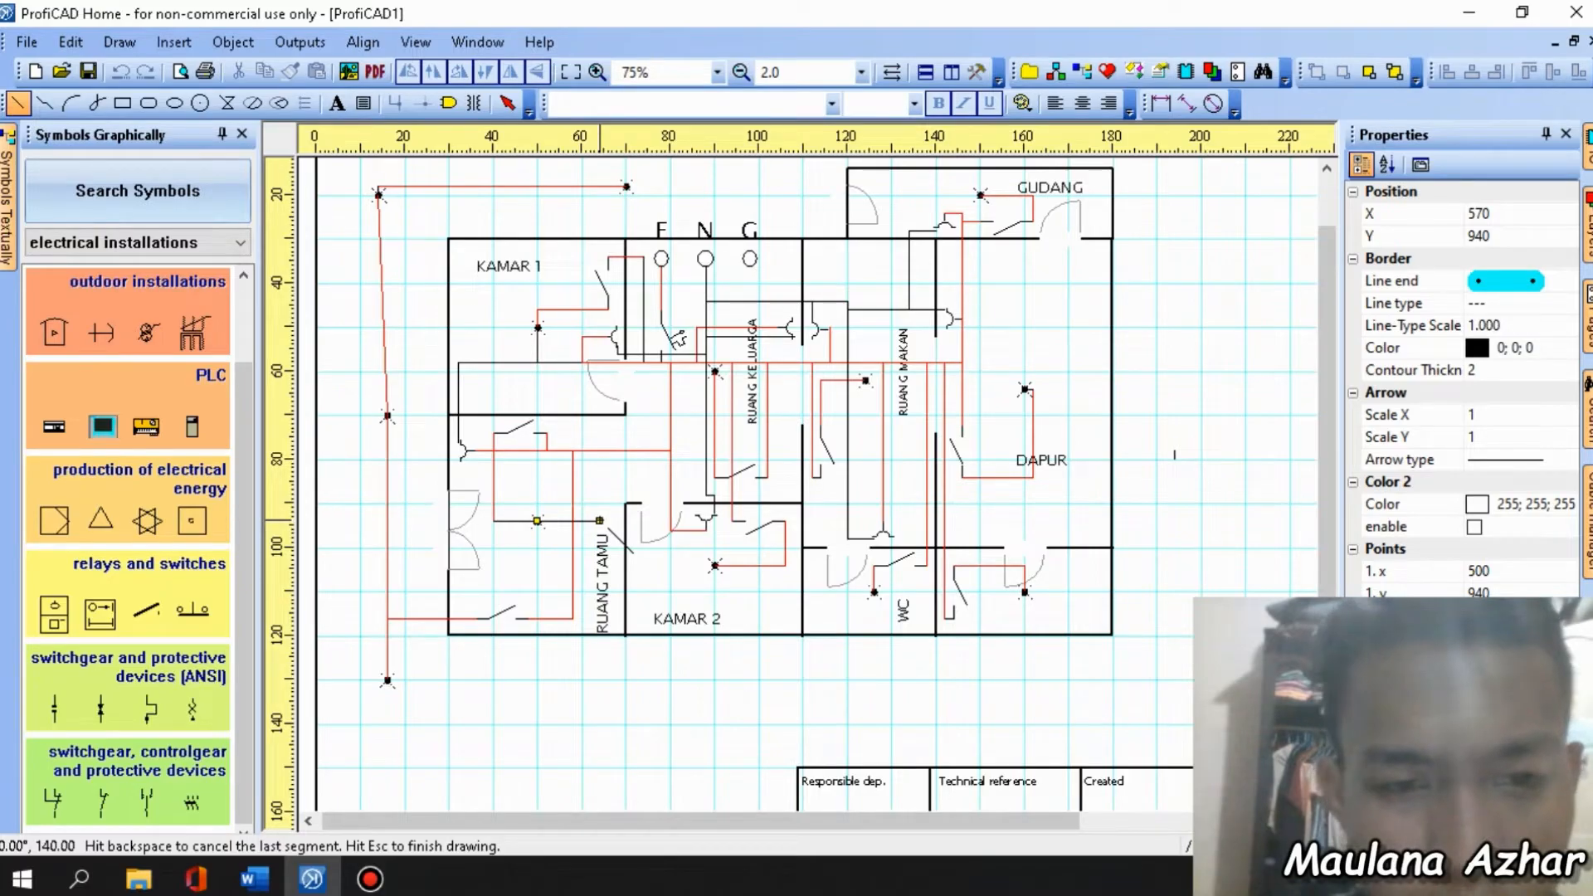
{"action": "key", "text": "Escape"}
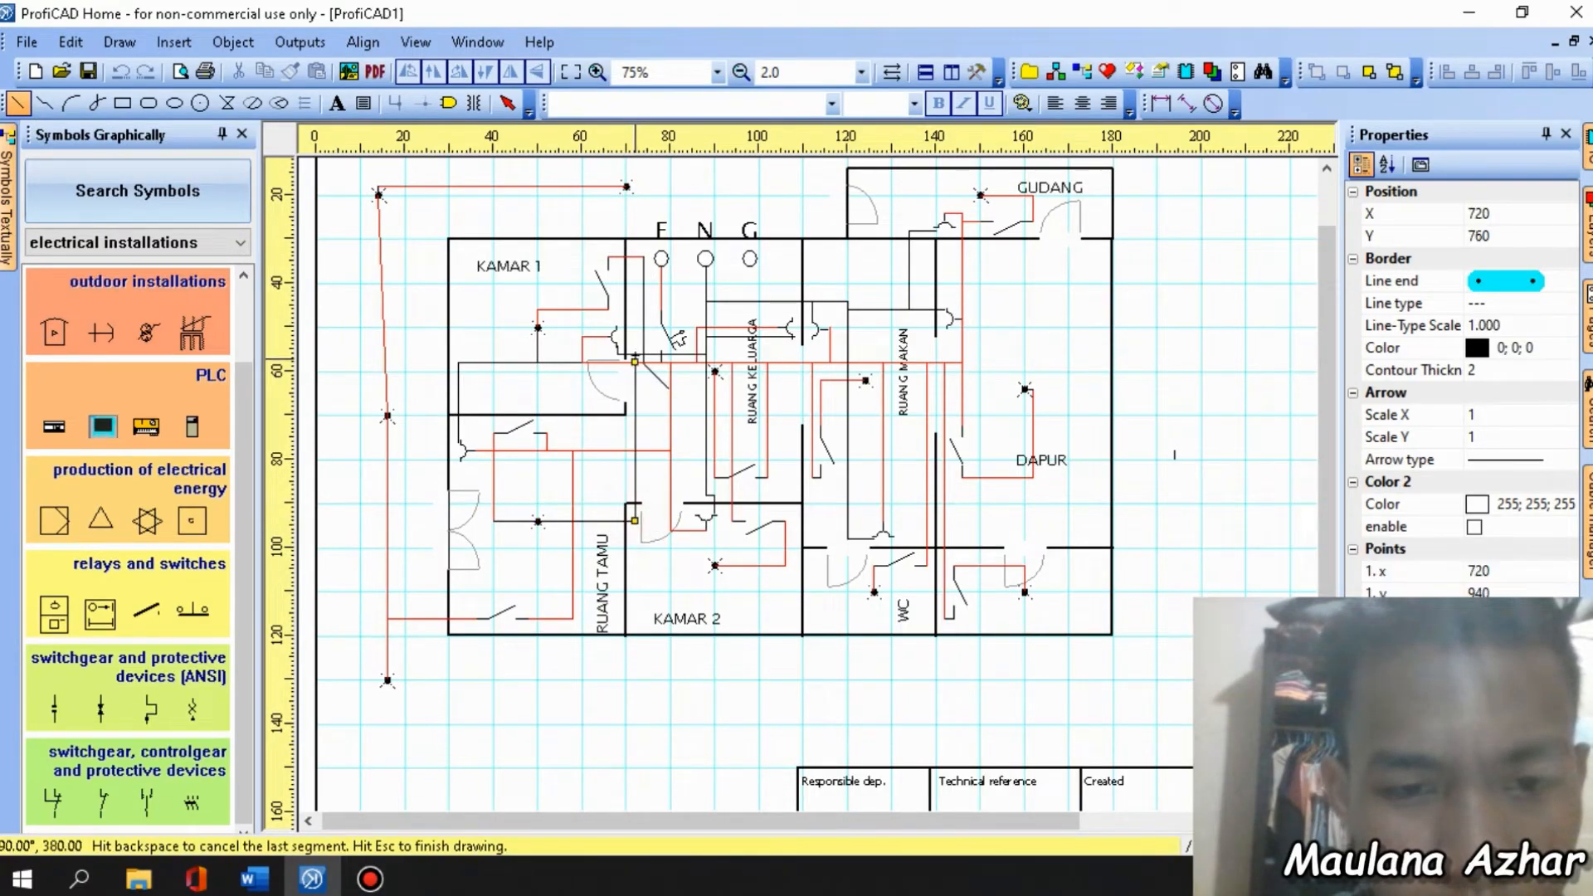
{"action": "left_click", "coordinate": [507, 103]}
Shorten the black horizontal wire at Y 580 in KAMAR 1 so its east end meets the lamp's wire at X 500.
{"action": "scroll", "coordinate": [618, 320], "scroll_direction": "up", "scroll_amount": 1}
{"action": "scroll", "coordinate": [618, 319], "scroll_direction": "up", "scroll_amount": 2}
{"action": "left_click", "coordinate": [525, 427]}
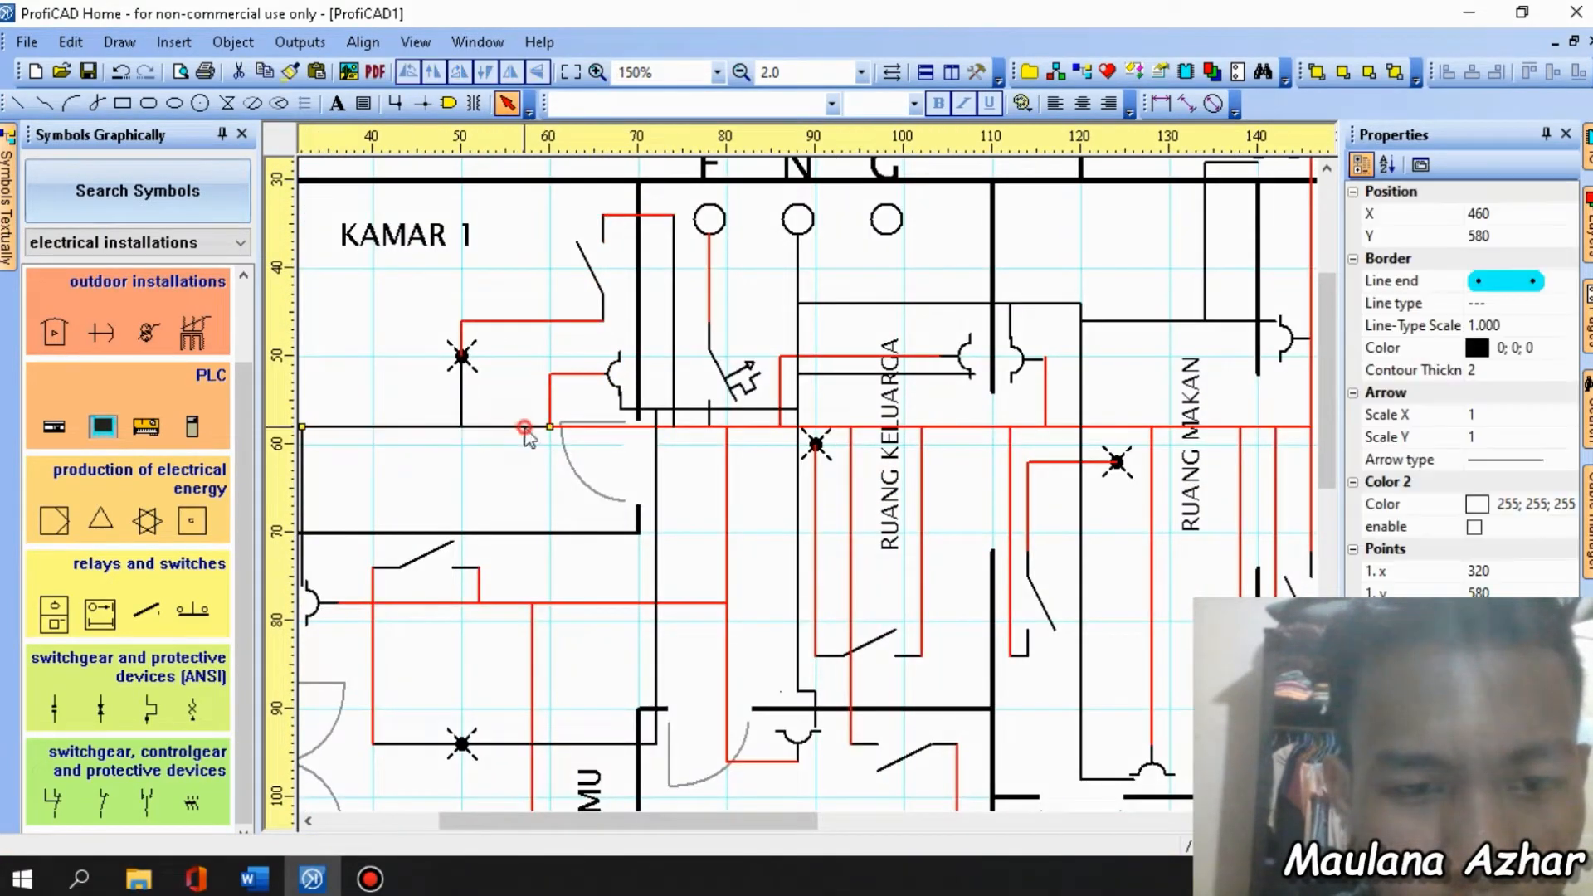
{"action": "left_click", "coordinate": [549, 427]}
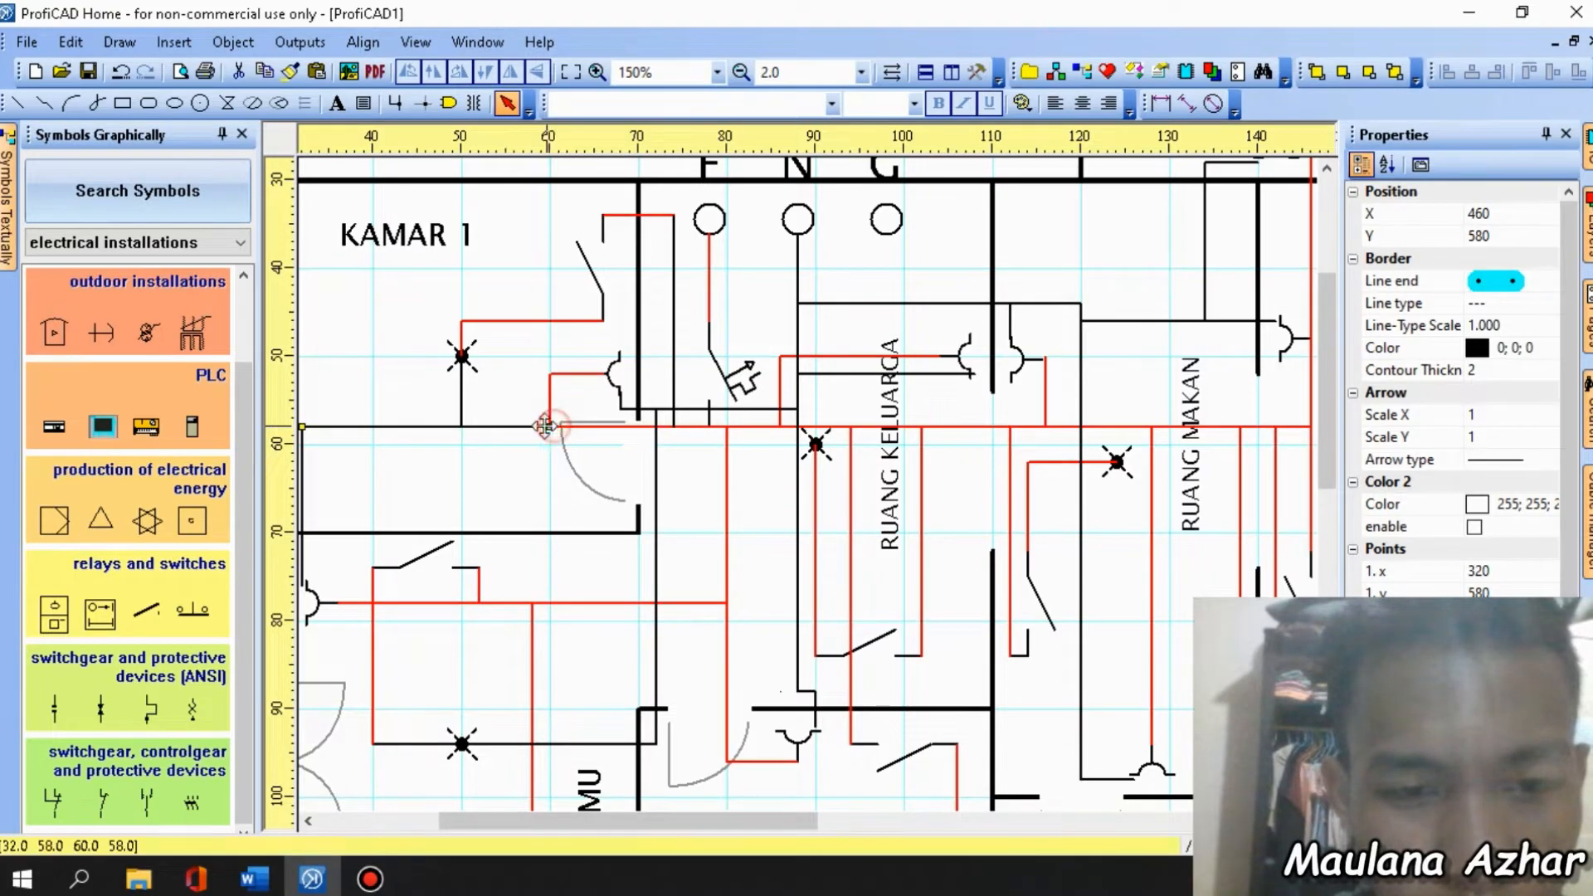
{"action": "left_click_drag", "start_coordinate": [455, 426], "coordinate": [461, 427]}
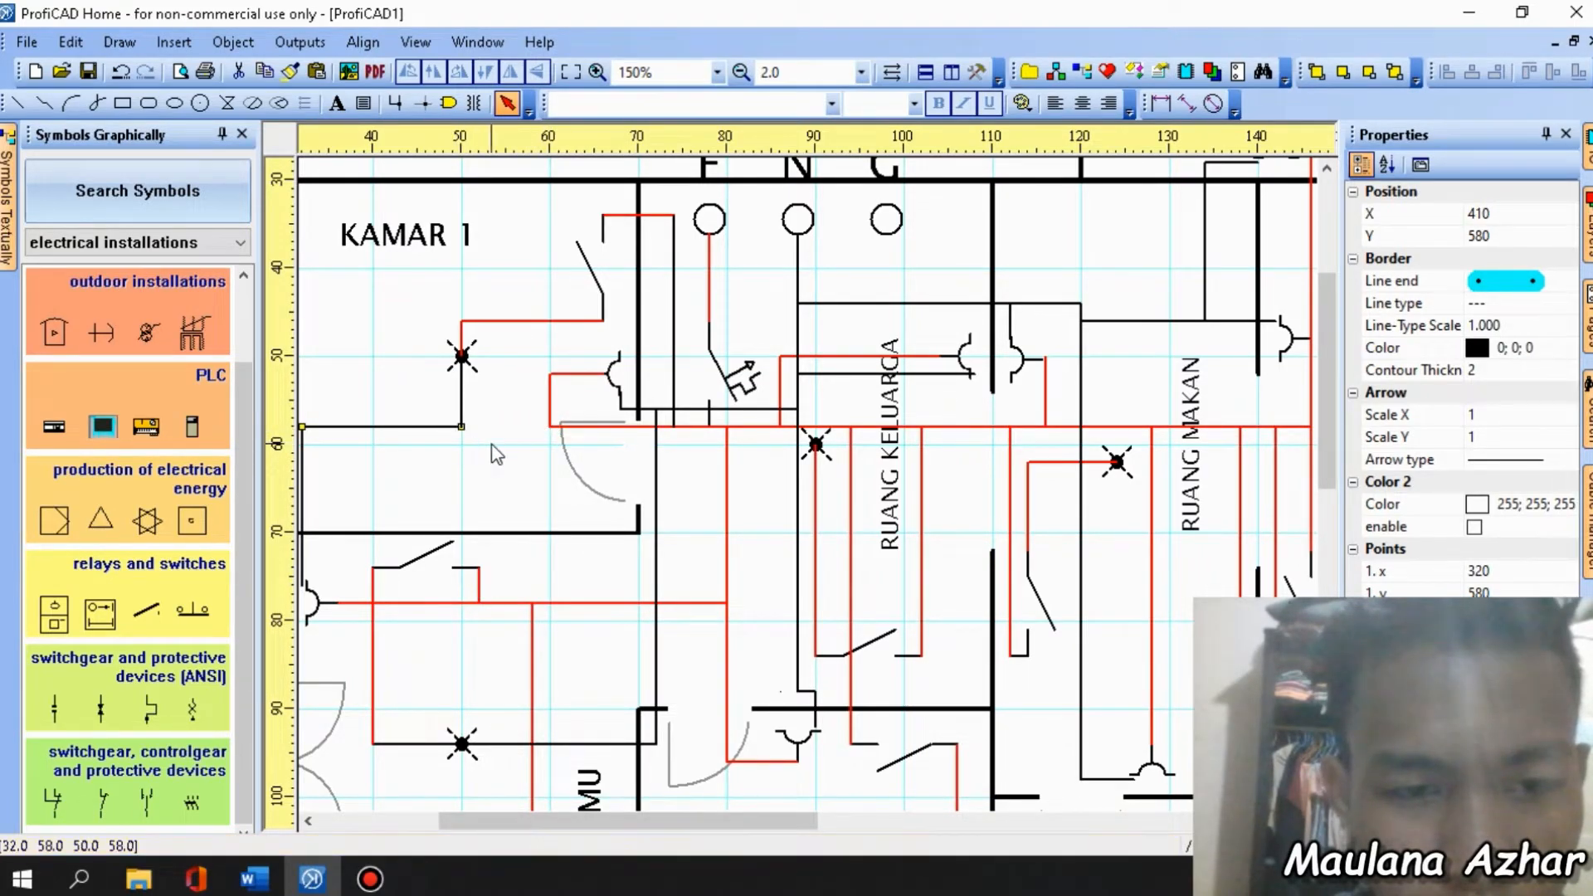
{"action": "left_click", "coordinate": [498, 455]}
Draw a black wire from X 500, Y 580 down to Y 640 and east to the vertical N wire at X 880.
{"action": "left_click", "coordinate": [17, 103]}
{"action": "left_click", "coordinate": [453, 427]}
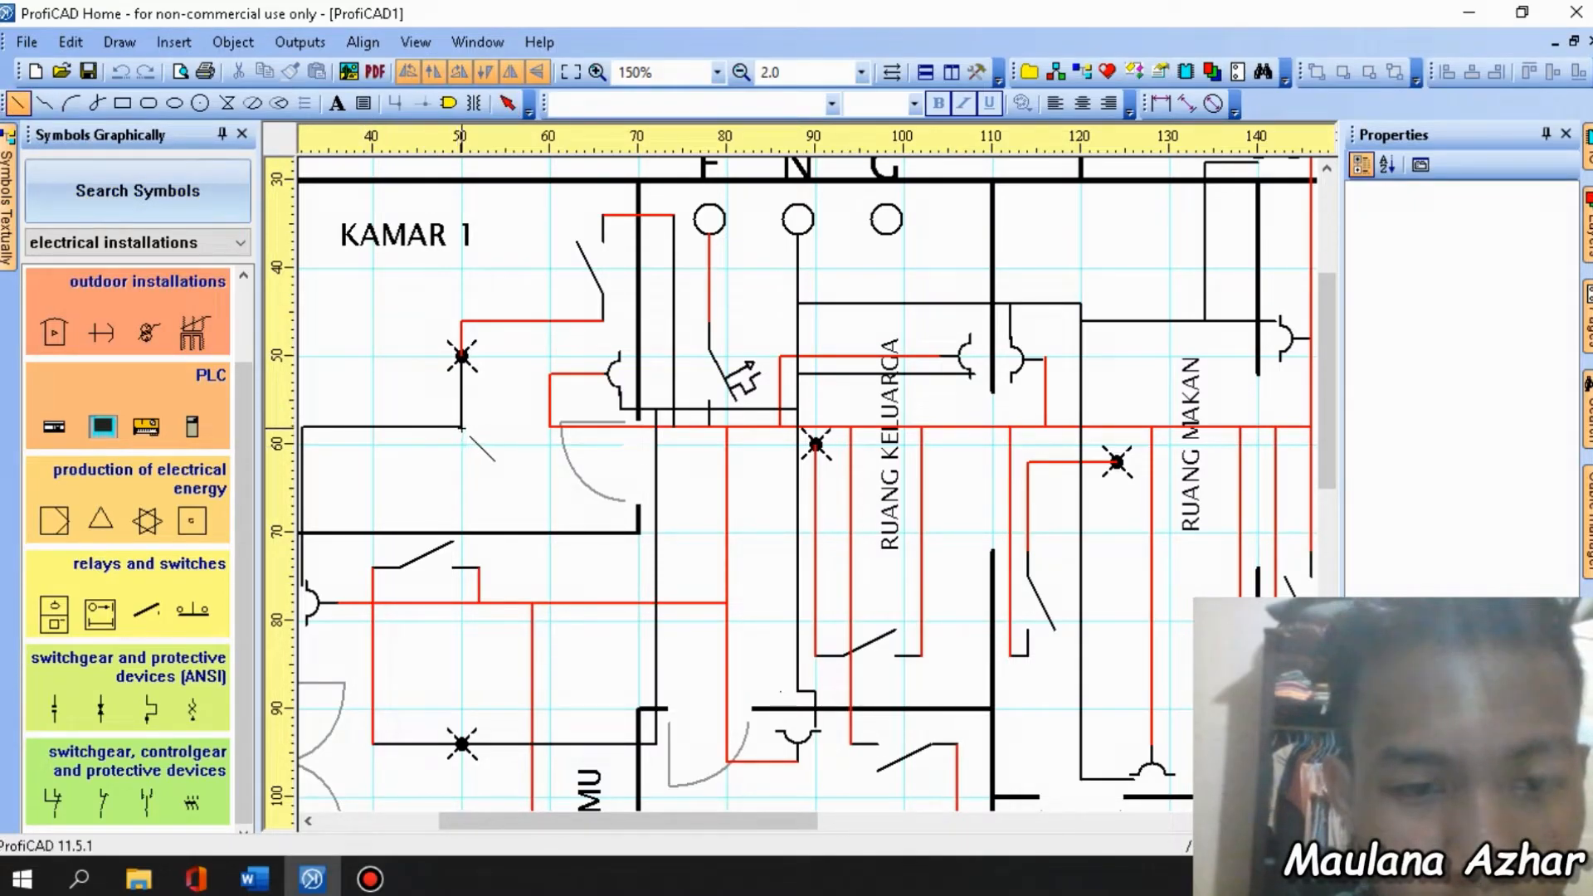
{"action": "left_click", "coordinate": [461, 434]}
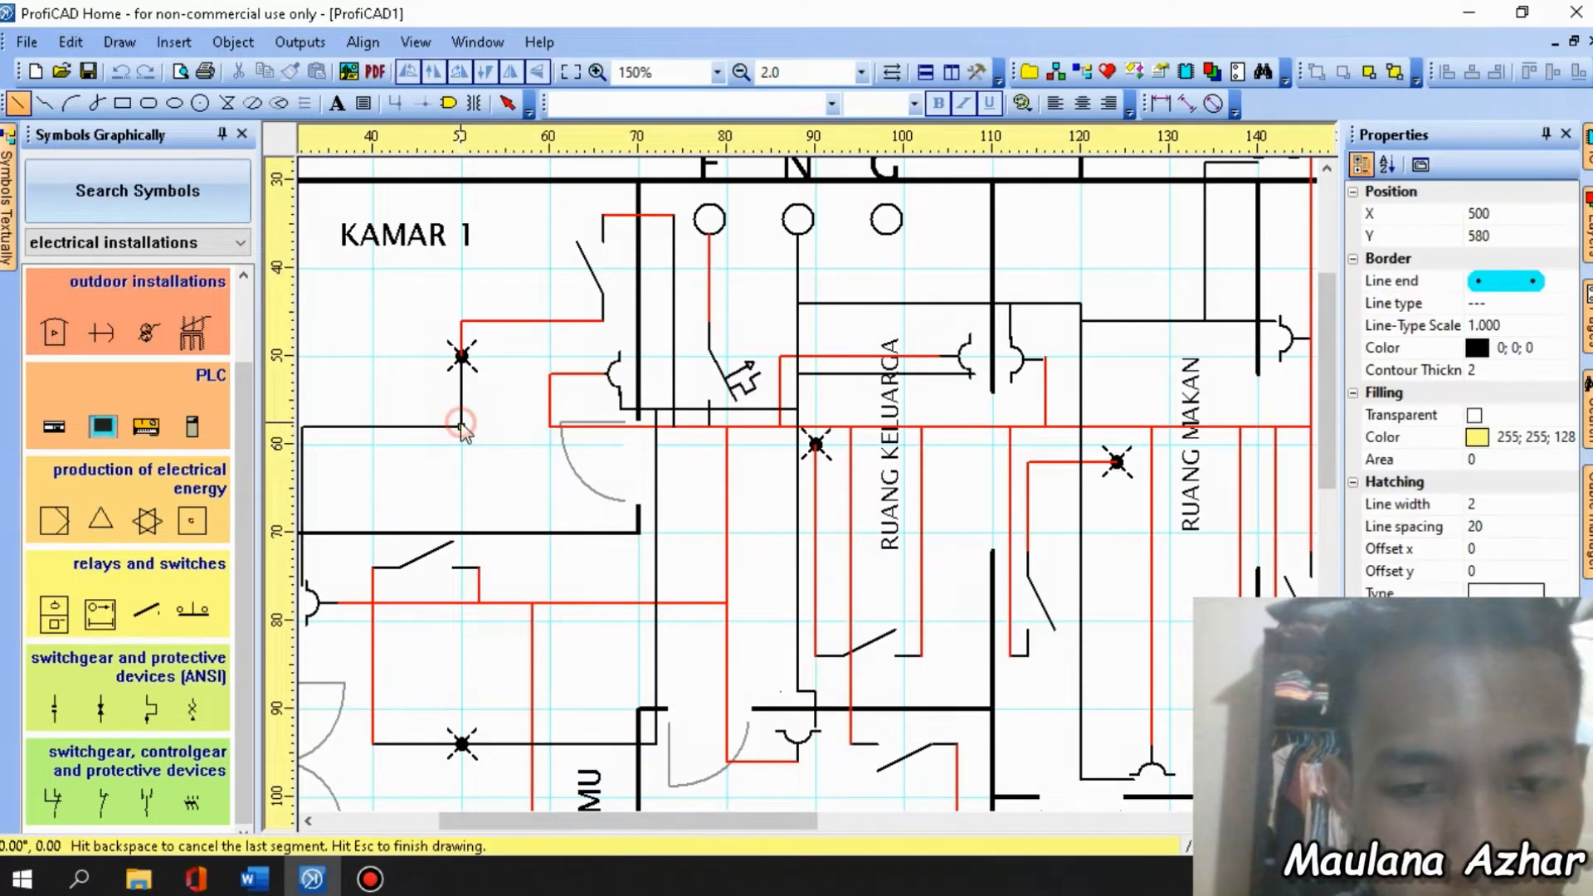
{"action": "left_click", "coordinate": [462, 479]}
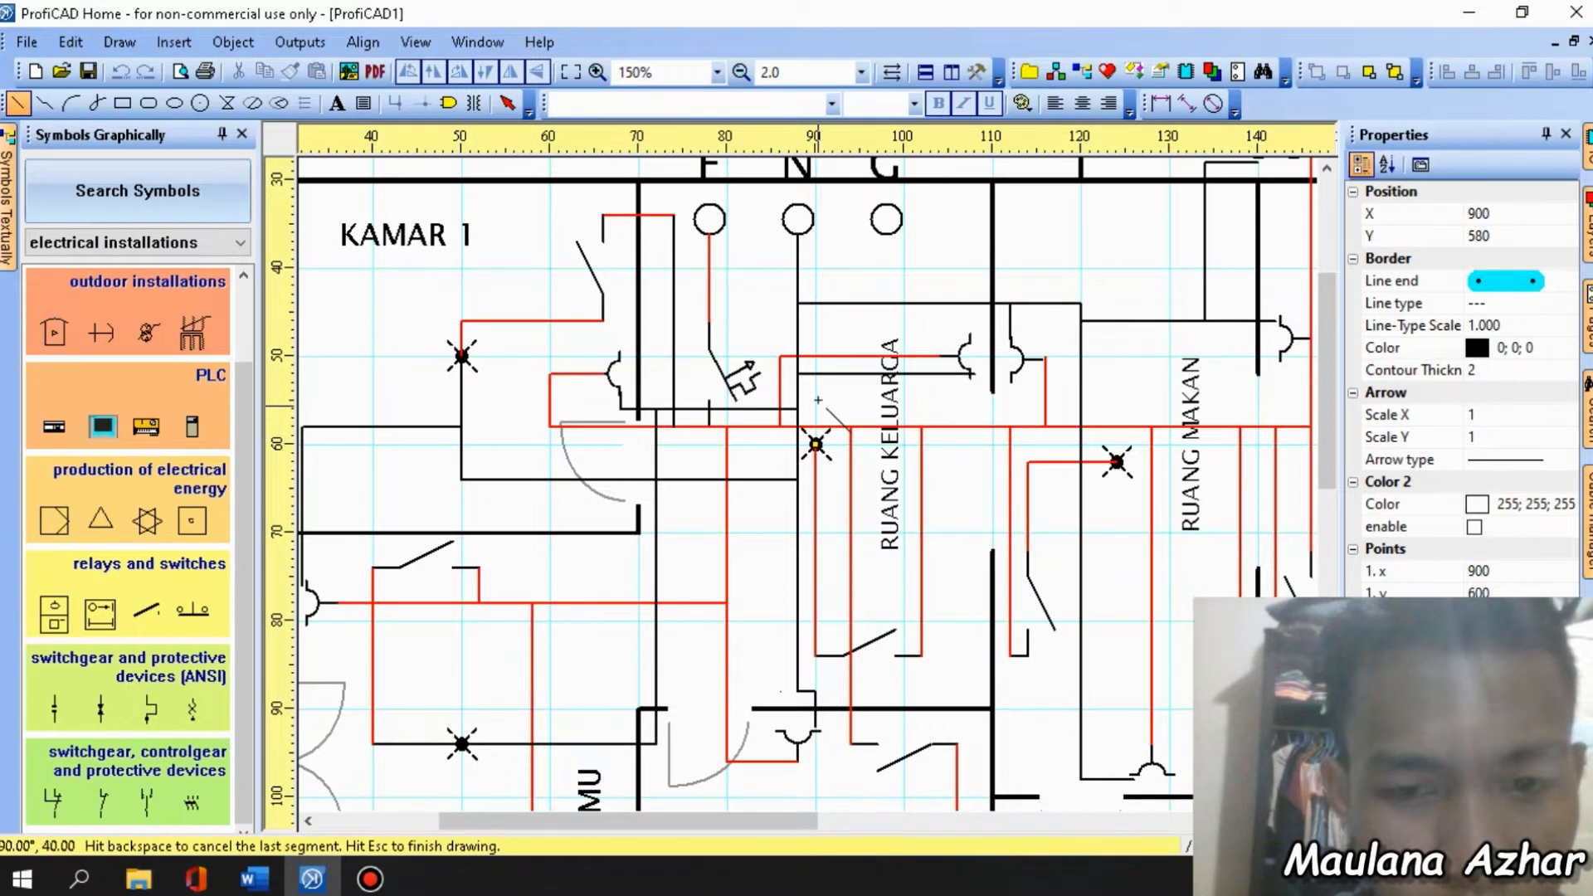
Draw black wires from the RUANG KELUARGA lamp up to Y 520 and from the RUANG MAKAN lamp up to Y 460.
{"action": "left_click", "coordinate": [816, 373]}
{"action": "left_click", "coordinate": [1117, 462]}
{"action": "left_click", "coordinate": [1117, 320]}
Draw black wires from the KAMAR 2 lamp west and up X 840 to Y 640, and from the WC lamp west and up X 1200 to Y 980.
{"action": "scroll", "coordinate": [1112, 376], "scroll_direction": "down", "scroll_amount": 2}
{"action": "scroll", "coordinate": [939, 599], "scroll_direction": "up", "scroll_amount": 2}
{"action": "left_click", "coordinate": [691, 661]}
{"action": "left_click", "coordinate": [637, 662]}
{"action": "left_click", "coordinate": [638, 308]}
{"action": "left_click", "coordinate": [1010, 714]}
{"action": "left_click", "coordinate": [956, 714]}
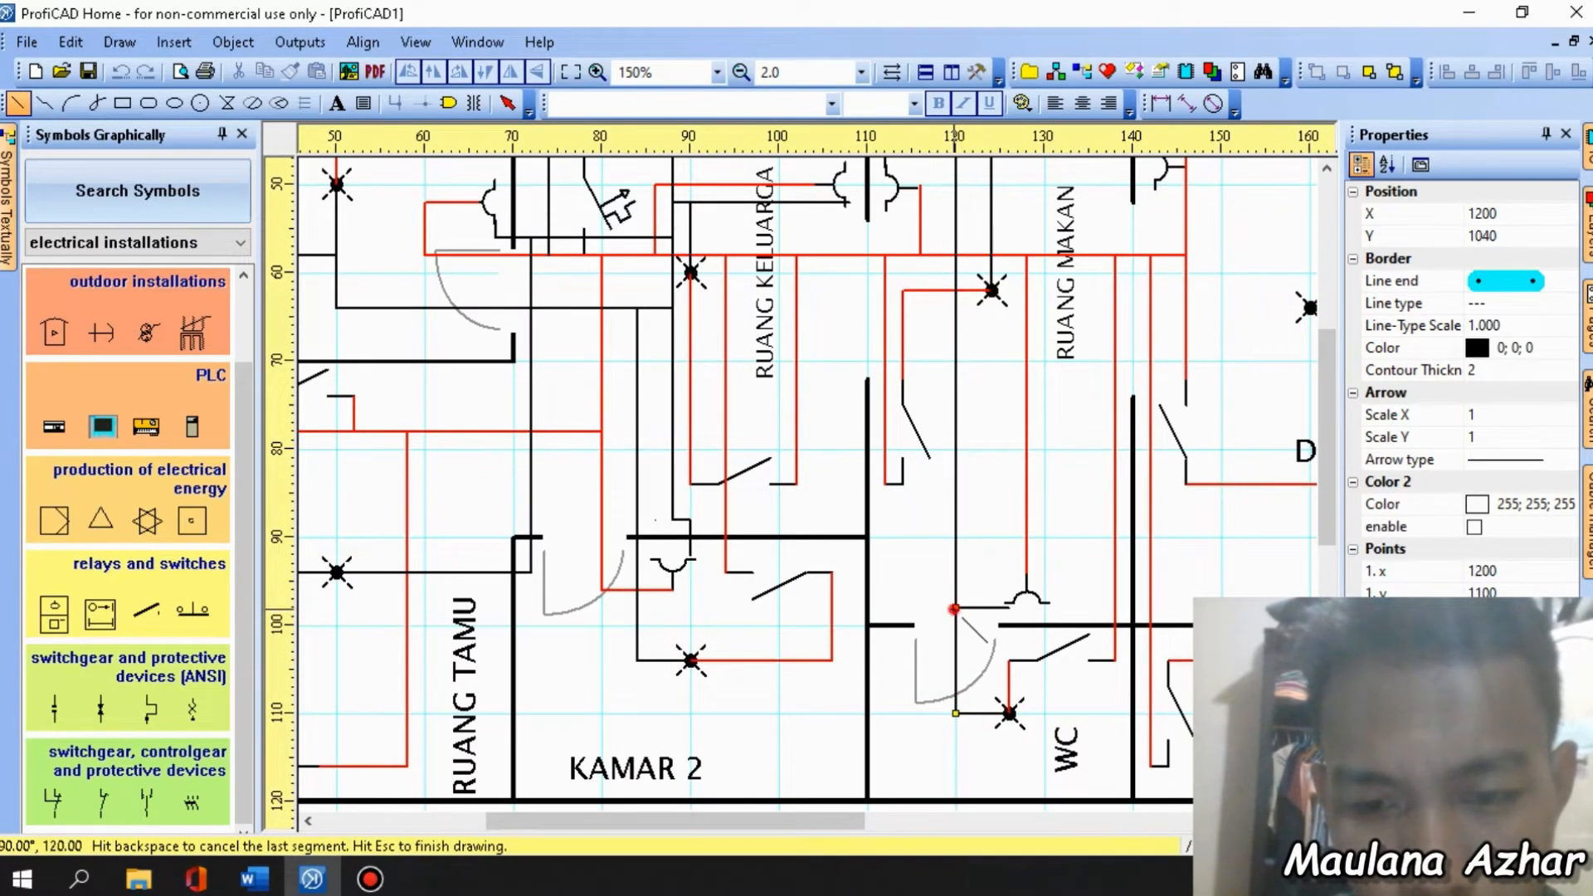
{"action": "left_click", "coordinate": [956, 607]}
Draw a black wire from the DAPUR lamp up X 1600 to Y 400 and west to the vertical wire at X 1340.
{"action": "scroll", "coordinate": [995, 574], "scroll_direction": "down", "scroll_amount": 1}
{"action": "scroll", "coordinate": [1222, 422], "scroll_direction": "up", "scroll_amount": 1}
{"action": "left_click", "coordinate": [1198, 386]}
{"action": "left_click", "coordinate": [1198, 173]}
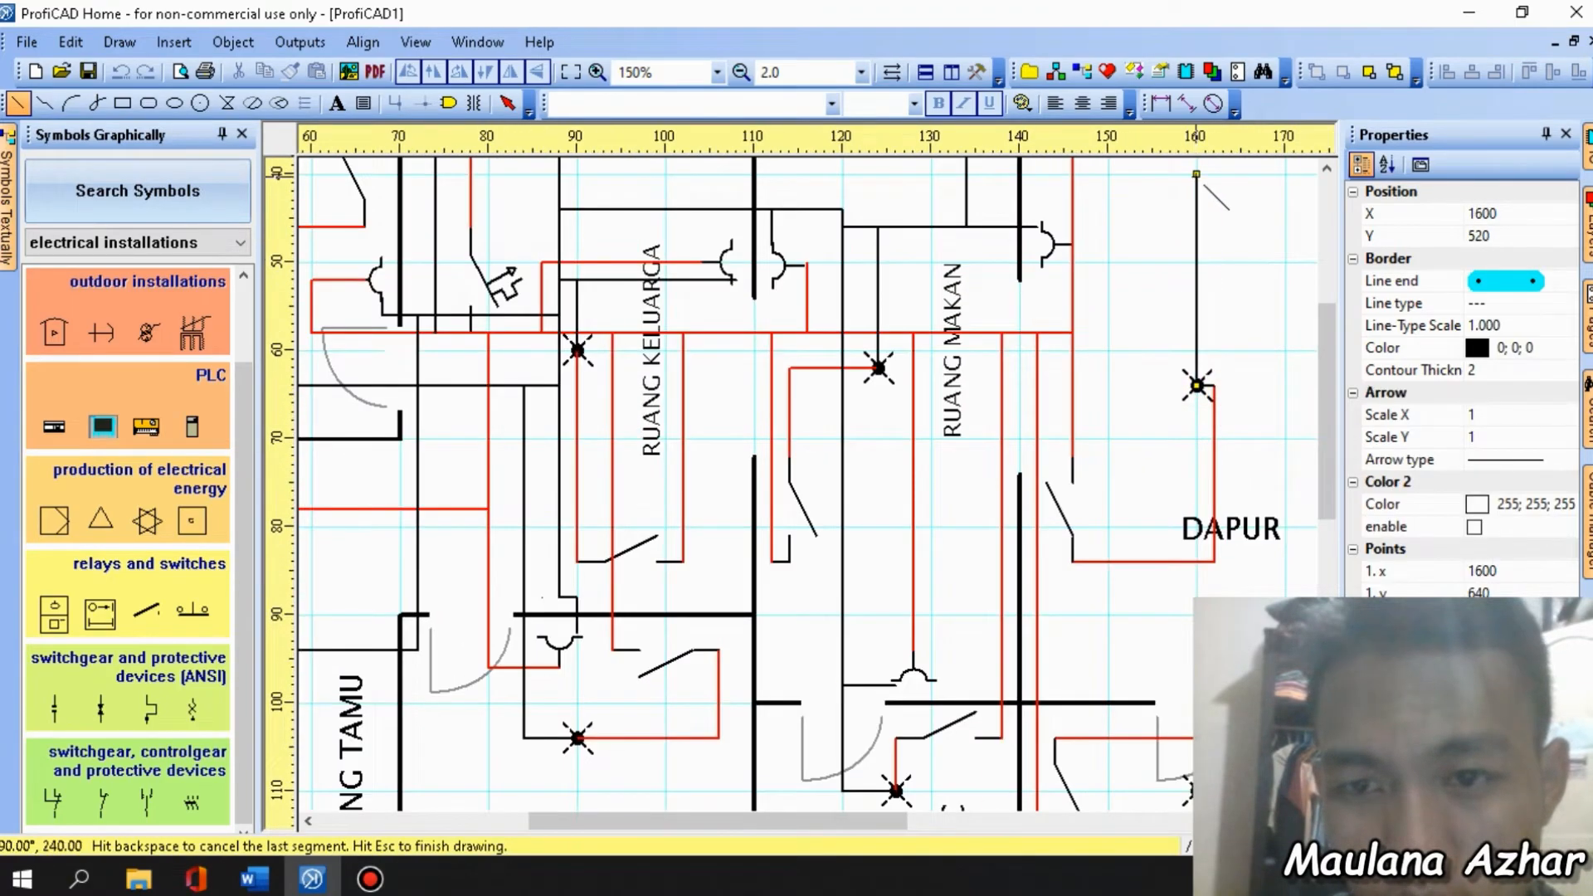
{"action": "scroll", "coordinate": [1199, 171], "scroll_direction": "down", "scroll_amount": 1}
{"action": "key", "text": "Escape"}
Draw a black wire from the GUDANG lamp west along Y 200 to X 1300 and down to the neutral wire at Y 460.
{"action": "scroll", "coordinate": [1159, 416], "scroll_direction": "up", "scroll_amount": 2}
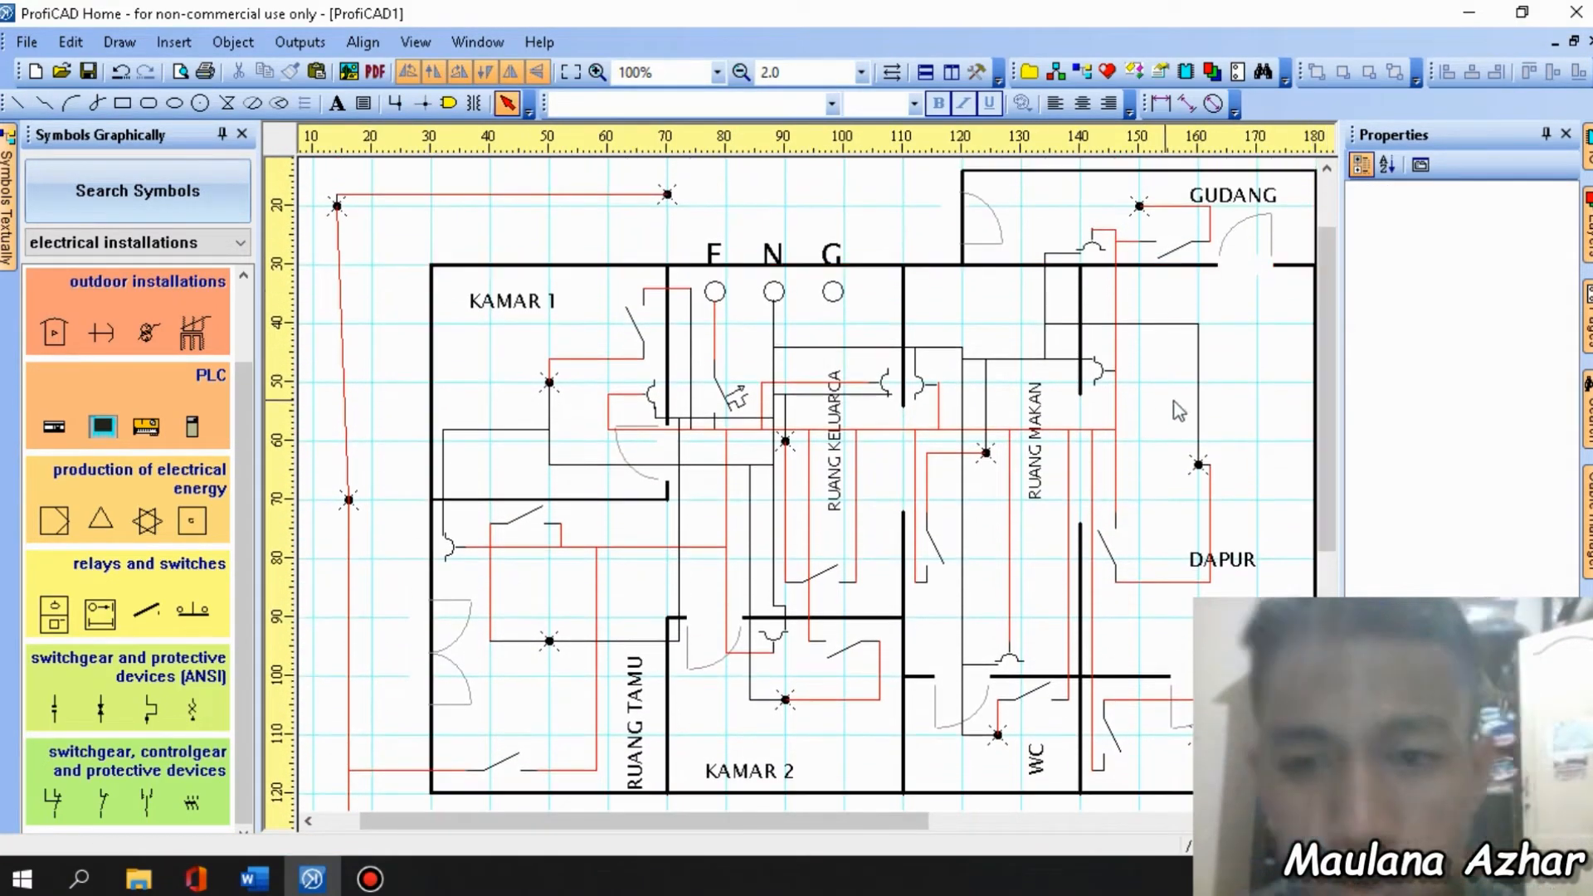
{"action": "key", "text": "l"}
{"action": "left_click", "coordinate": [1139, 206]}
{"action": "left_click", "coordinate": [1022, 208]}
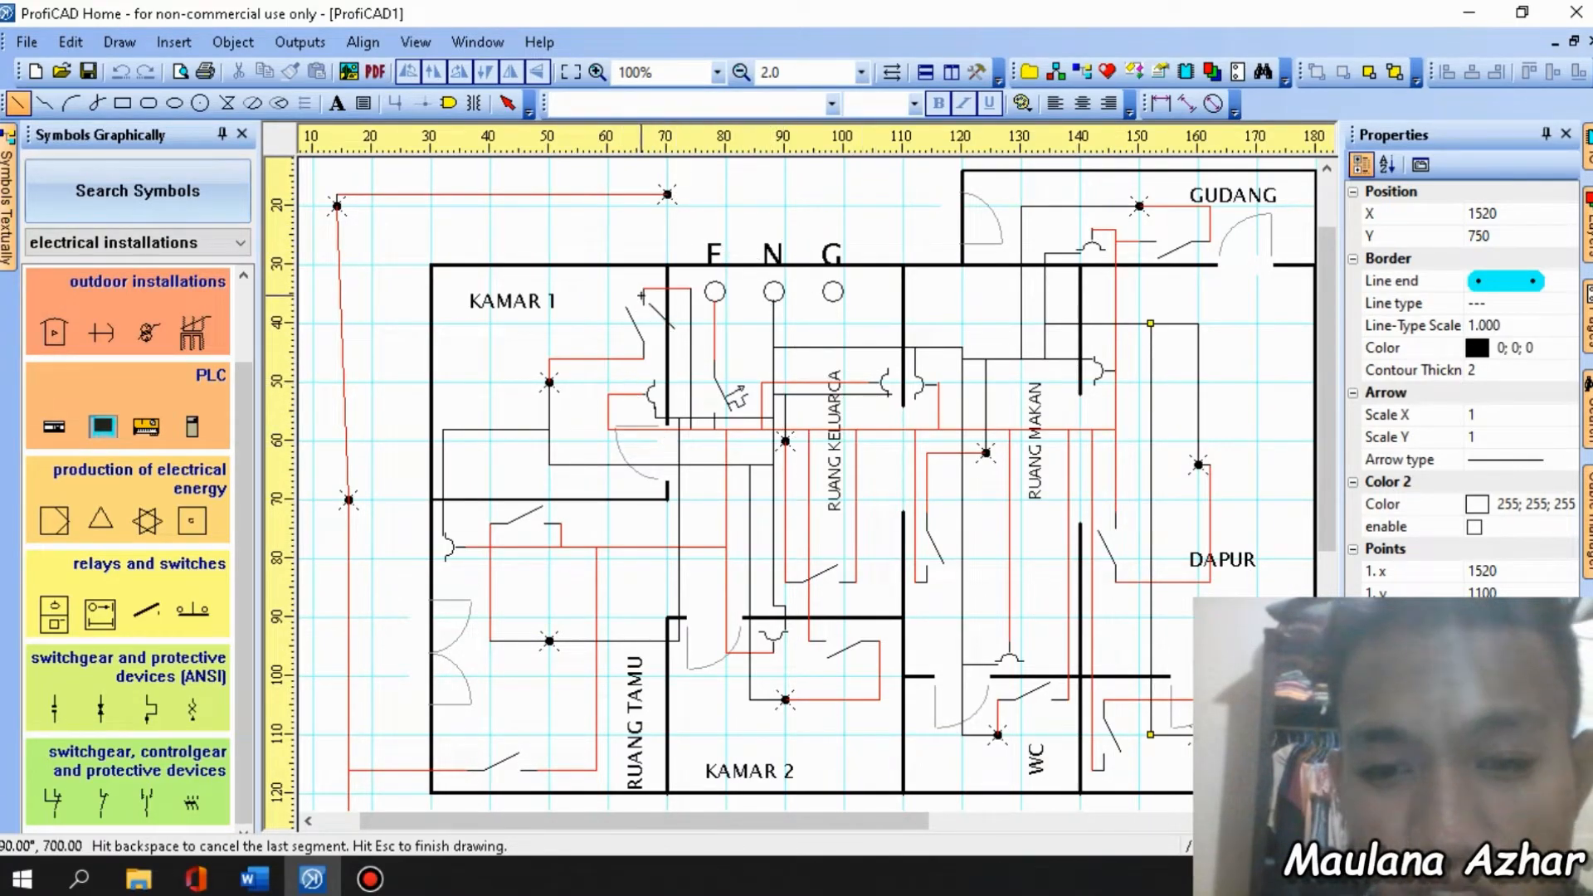
Draw a black wire from the outdoor lamp at X 700 west to X 200 and down to the Y 1300 lamp, branching to the other two outdoor lamps.
{"action": "left_click", "coordinate": [667, 194]}
{"action": "left_click", "coordinate": [667, 218]}
{"action": "left_click", "coordinate": [372, 218]}
{"action": "left_click", "coordinate": [383, 488]}
{"action": "left_click", "coordinate": [383, 499]}
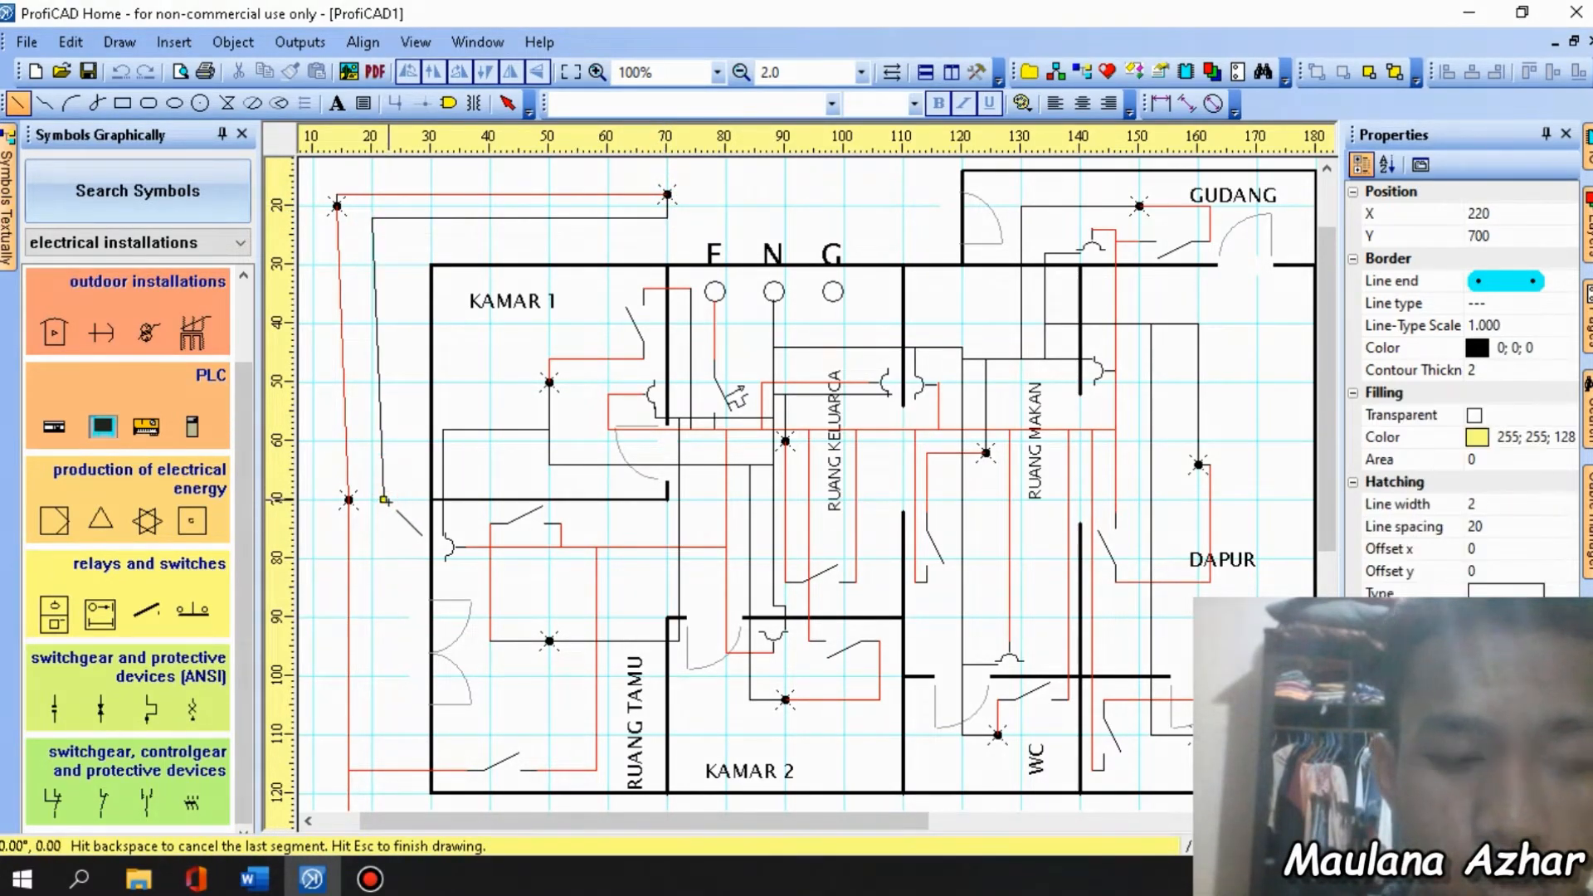
{"action": "scroll", "coordinate": [394, 754], "scroll_direction": "down", "scroll_amount": 1}
{"action": "left_click", "coordinate": [383, 753]}
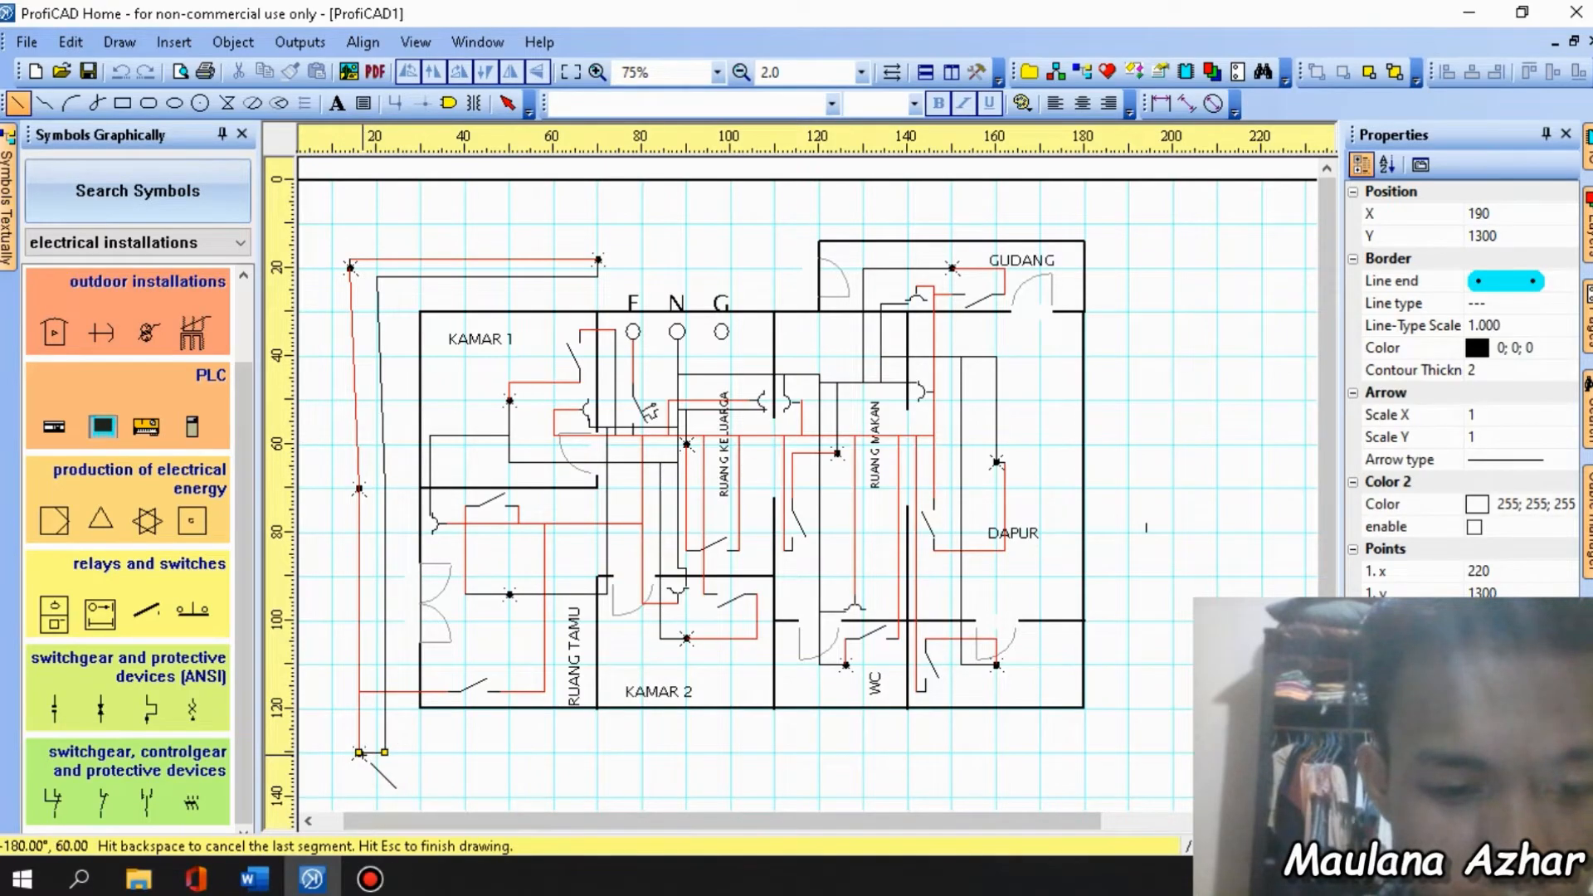
{"action": "left_click", "coordinate": [358, 753]}
{"action": "left_click", "coordinate": [359, 488]}
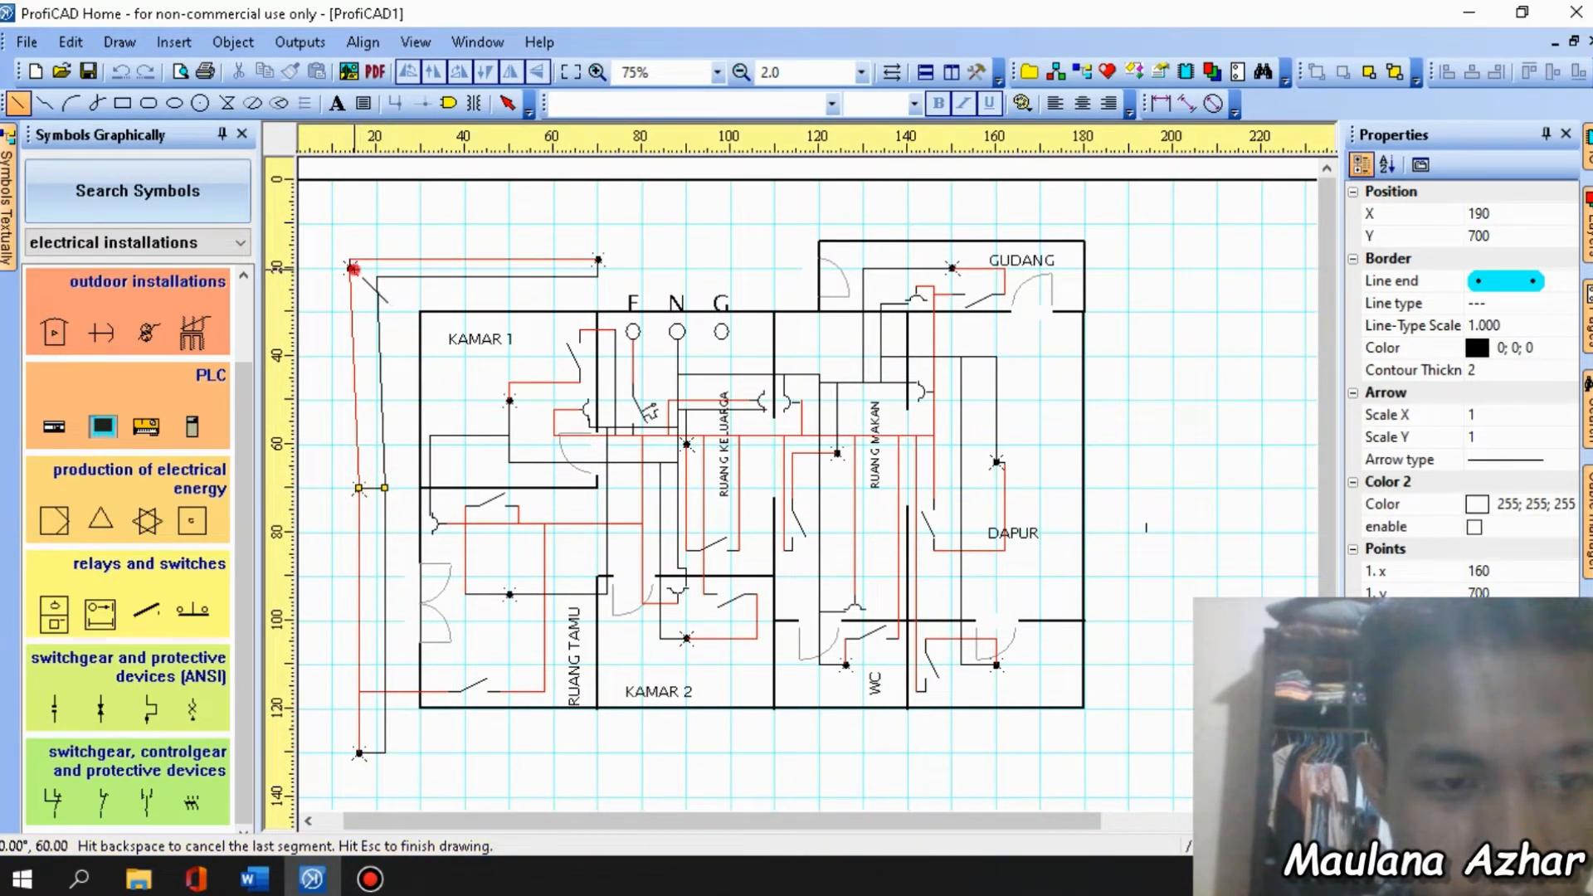
{"action": "left_click", "coordinate": [350, 267]}
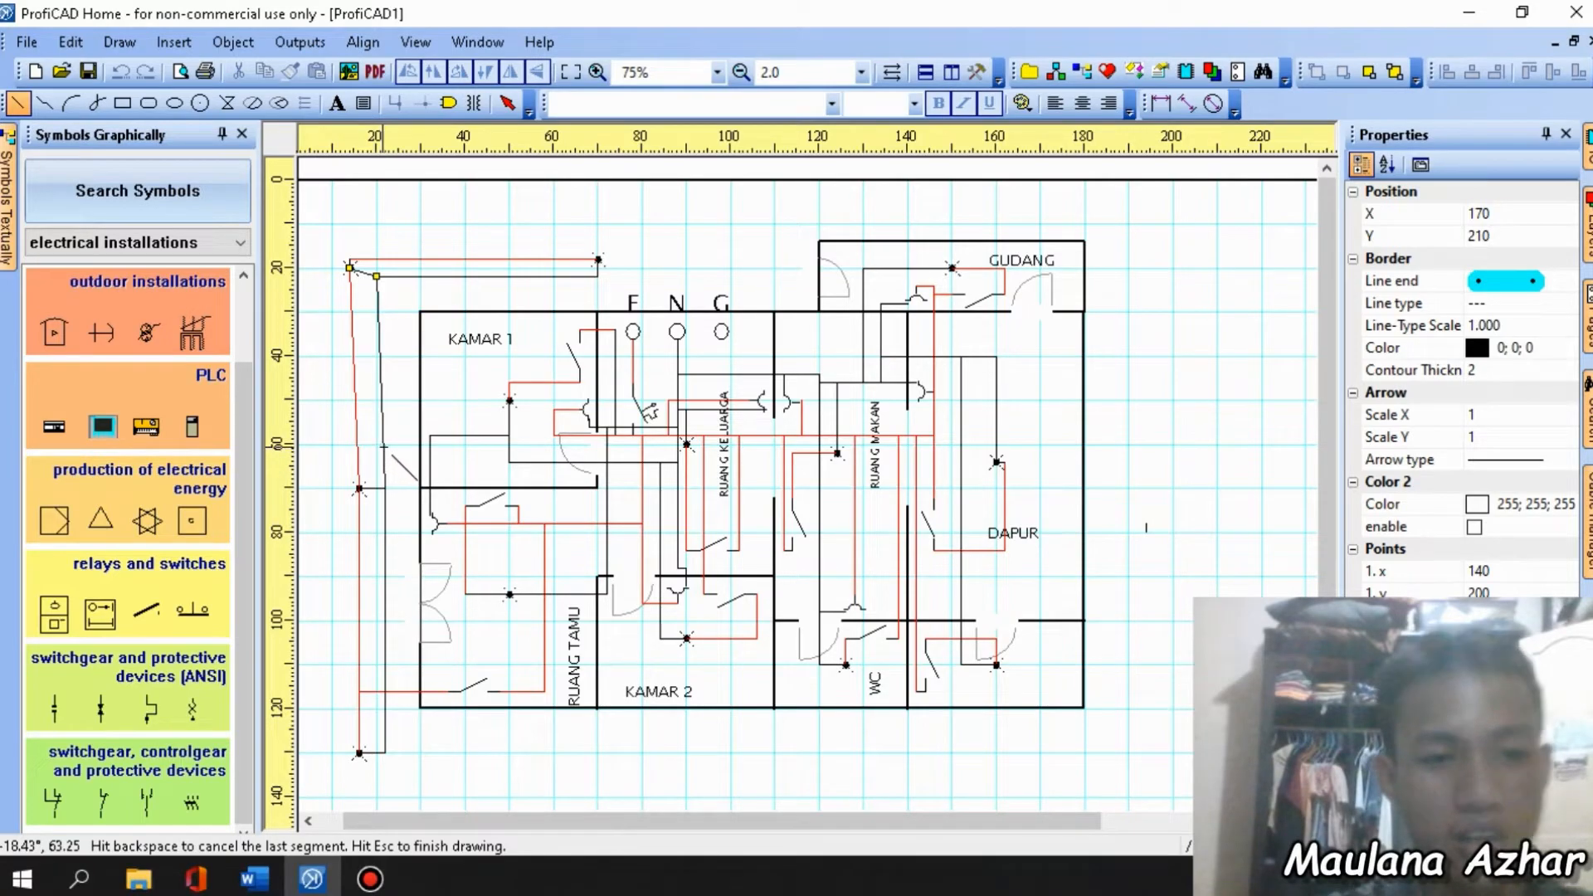
Draw a black wire along Y 580 from the outdoor neutral line at X 220 to the wire at X 320.
{"action": "scroll", "coordinate": [393, 446], "scroll_direction": "up", "scroll_amount": 1}
{"action": "scroll", "coordinate": [392, 447], "scroll_direction": "up", "scroll_amount": 1}
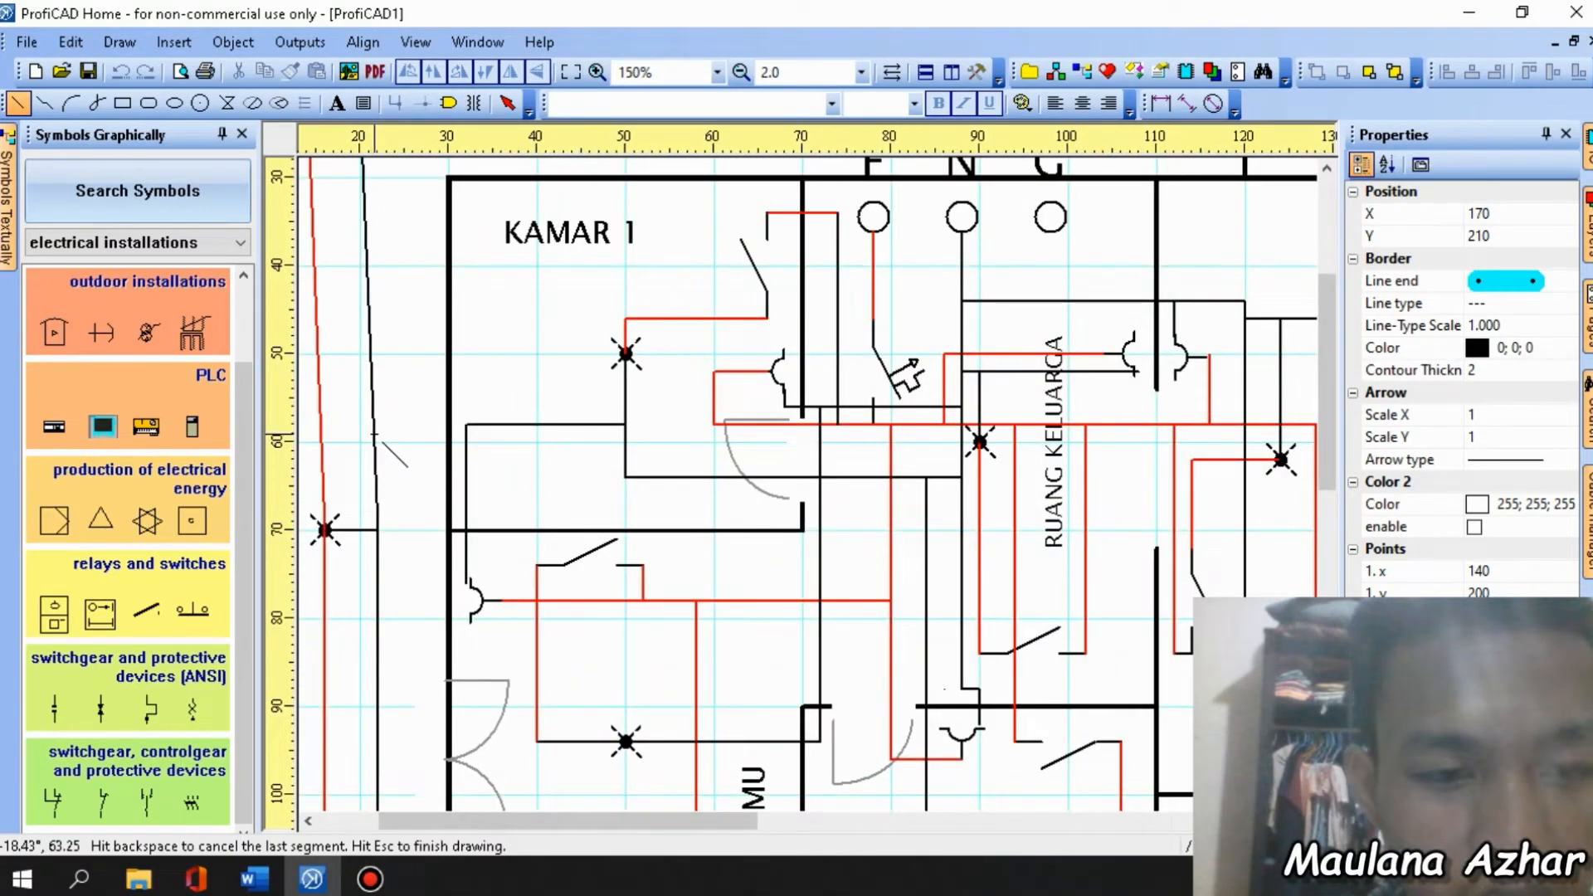
{"action": "left_click", "coordinate": [378, 424]}
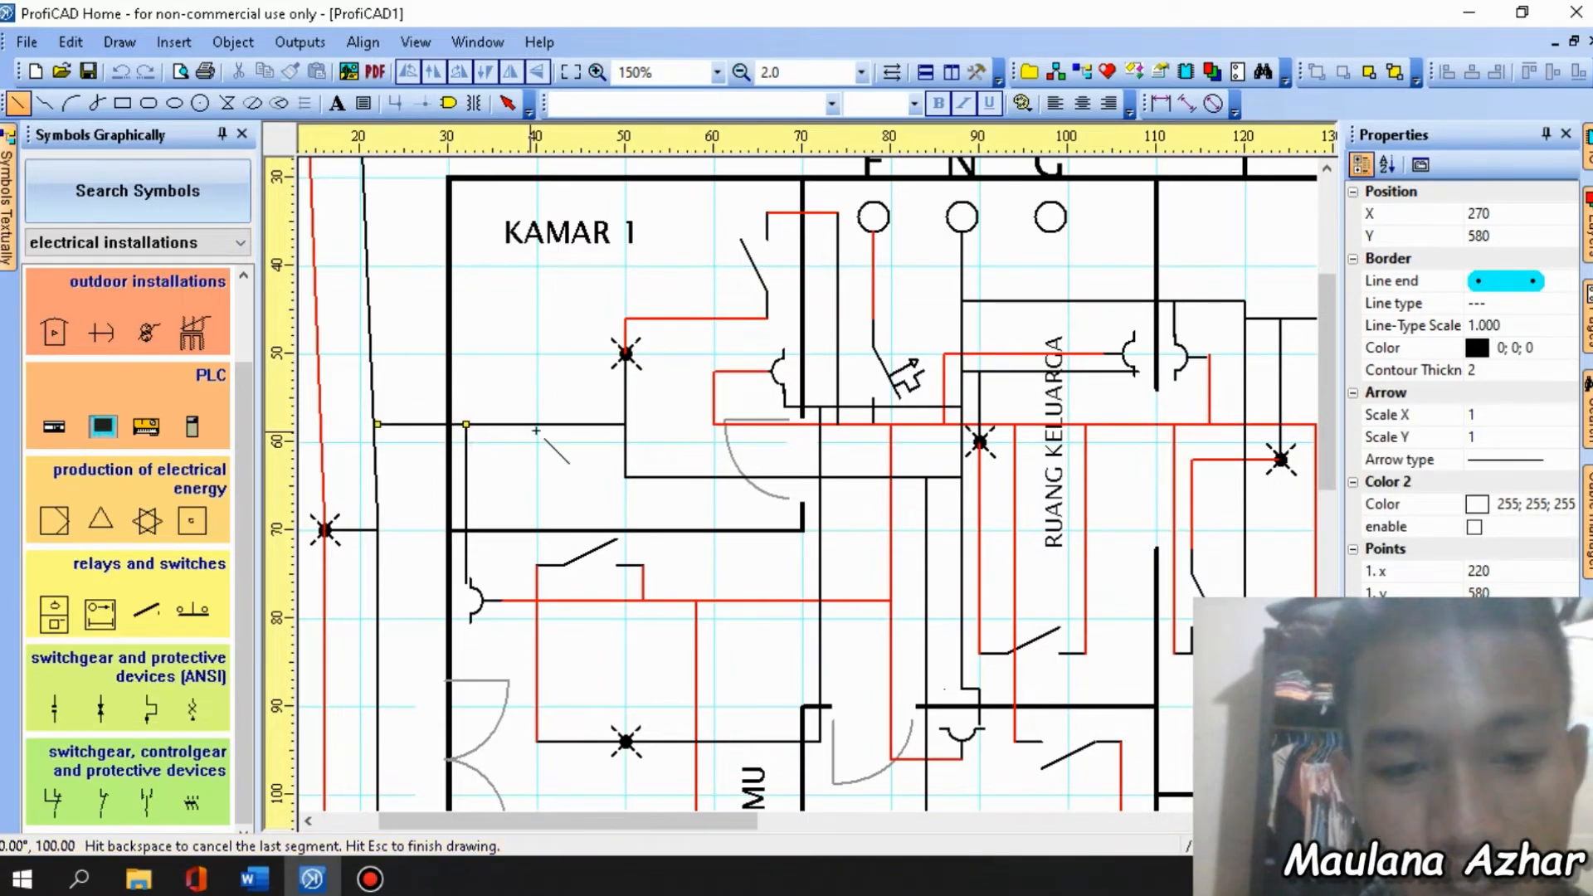
{"action": "scroll", "coordinate": [443, 429], "scroll_direction": "down", "scroll_amount": 2}
{"action": "scroll", "coordinate": [609, 478], "scroll_direction": "up", "scroll_amount": 1}
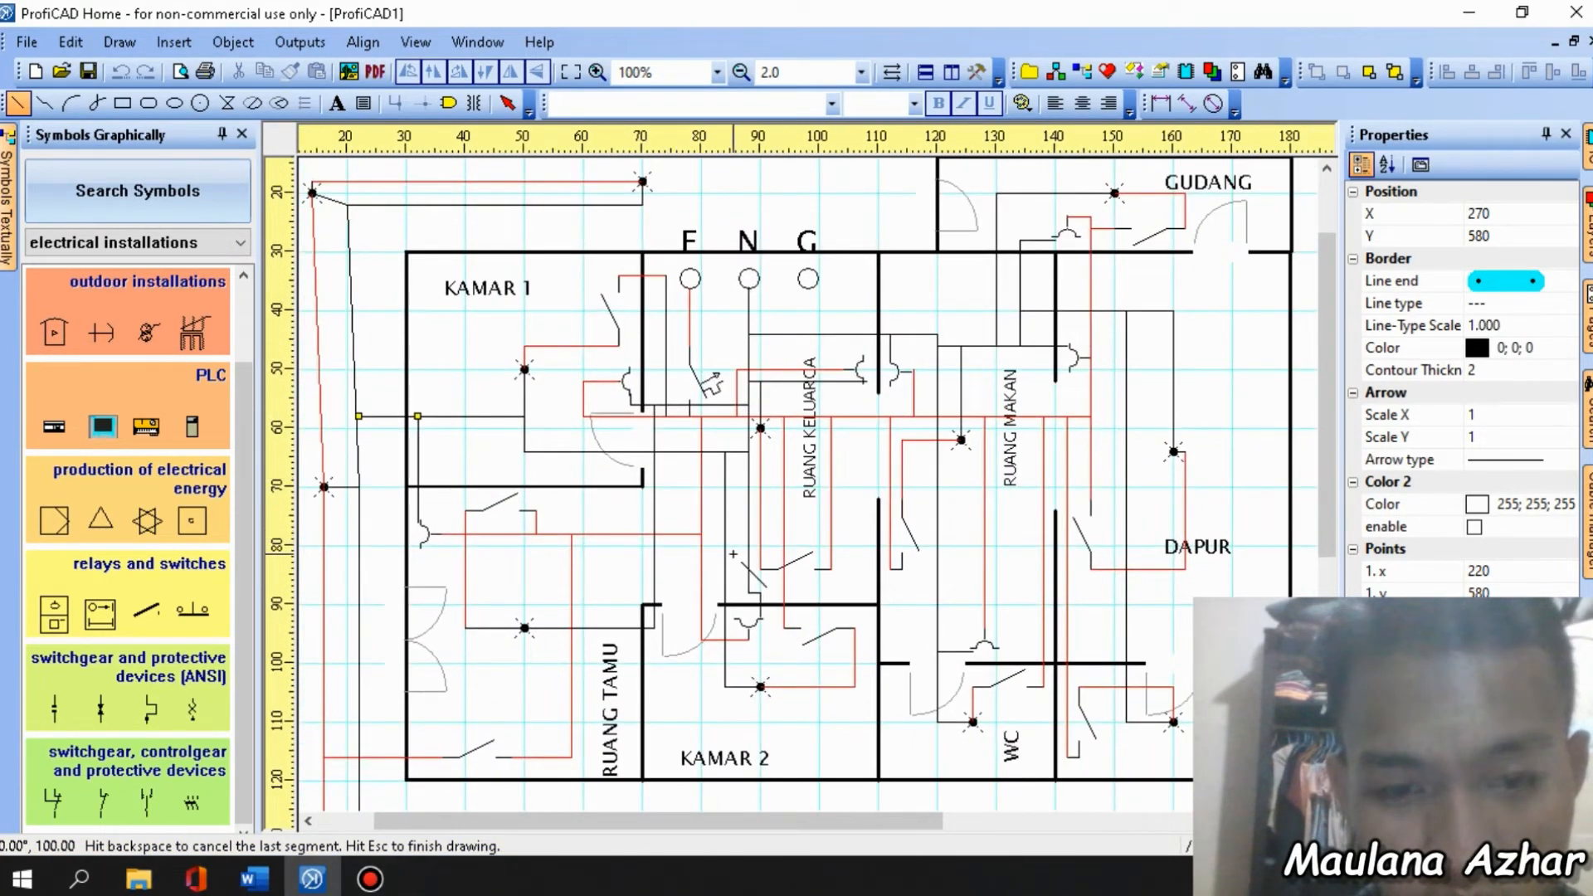
{"action": "scroll", "coordinate": [786, 502], "scroll_direction": "down", "scroll_amount": 1}
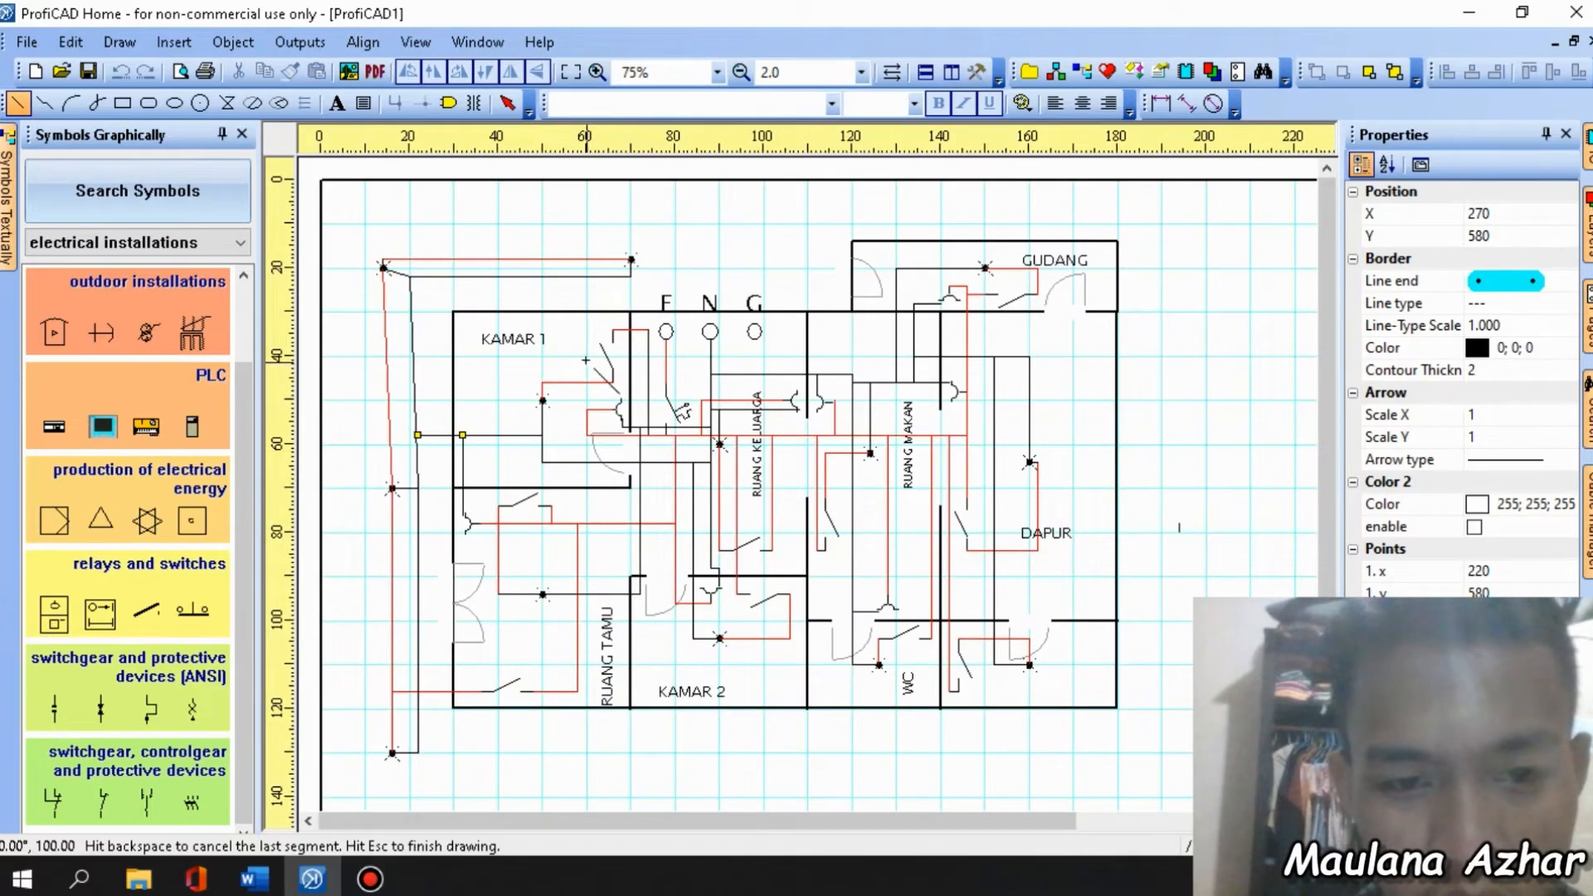
Nudge the RUANG TAMU wall socket west to X 338.
{"action": "left_click", "coordinate": [507, 103]}
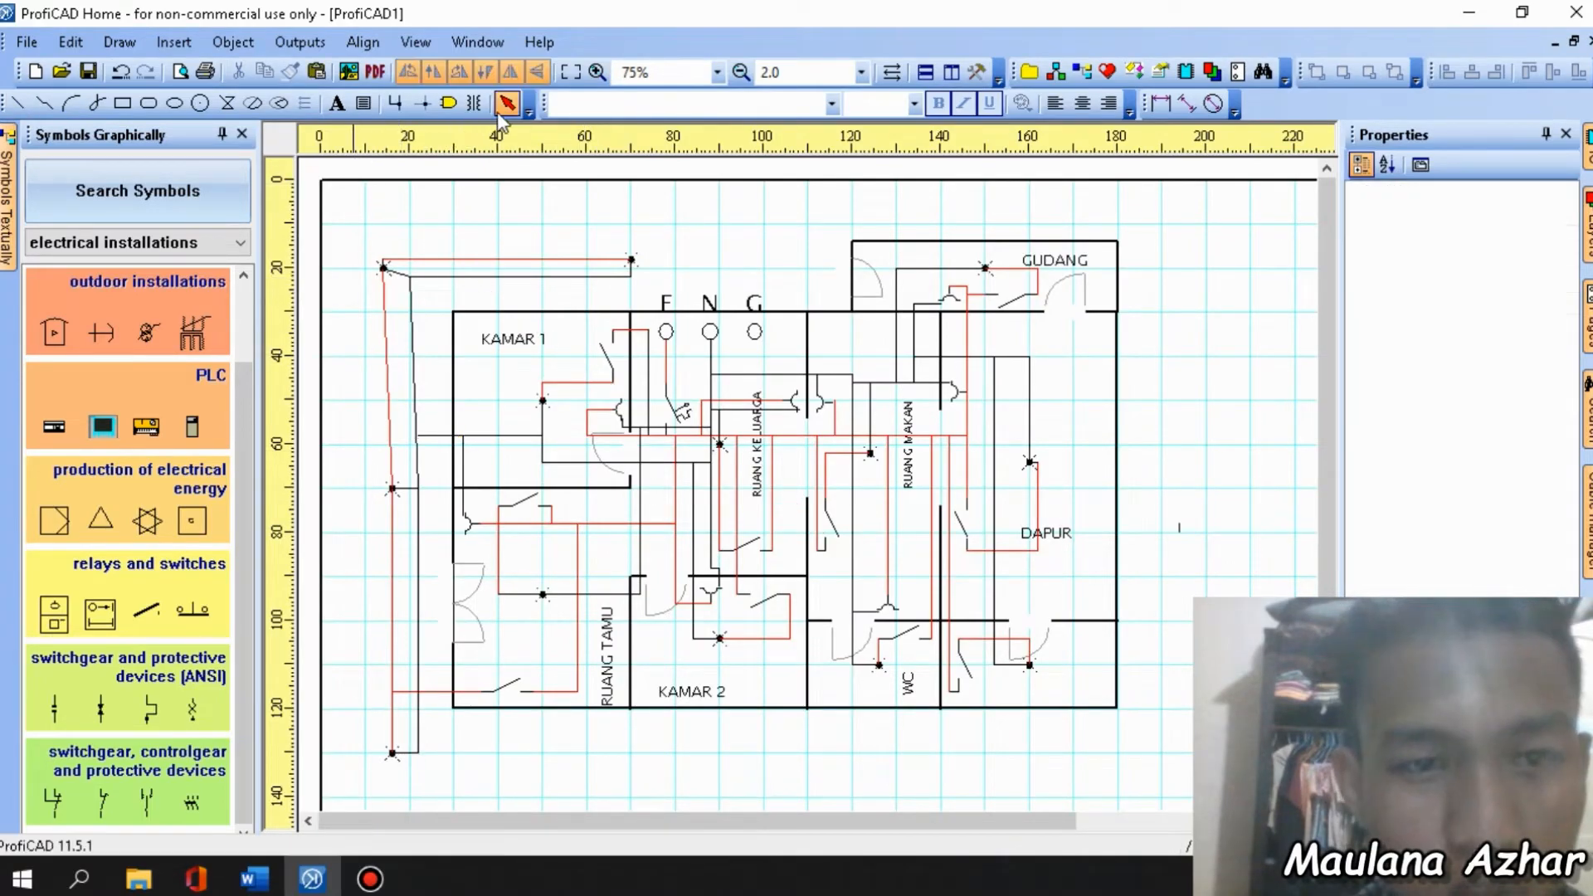
{"action": "left_click", "coordinate": [469, 524]}
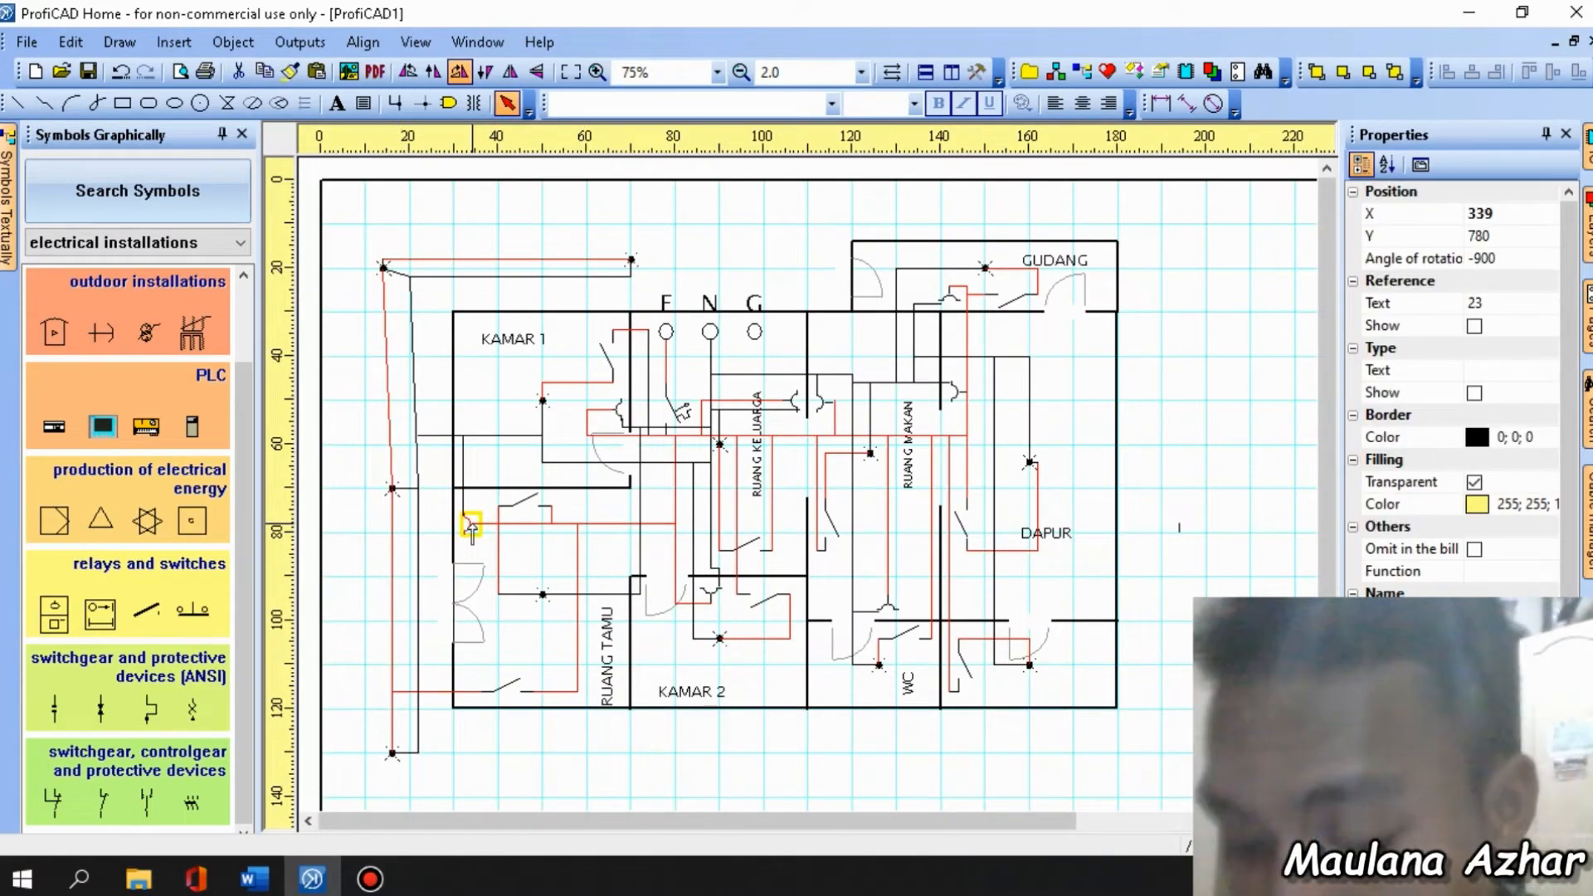
{"action": "key", "text": "Left"}
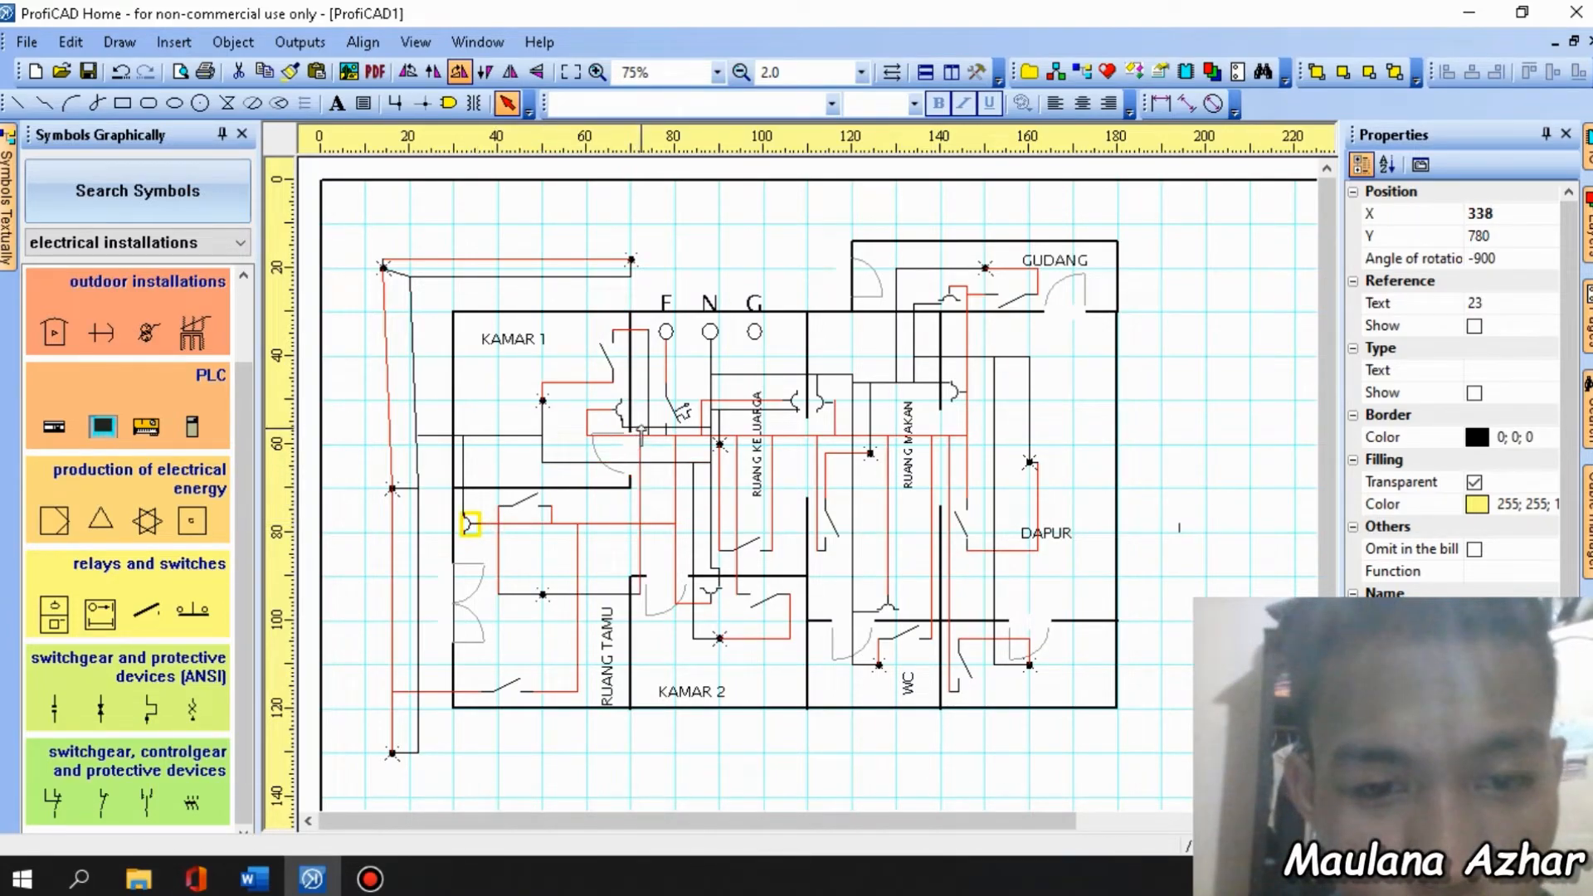
Examine the completed phase and neutral wiring across the whole floor plan.
{"action": "scroll", "coordinate": [639, 419], "scroll_direction": "up", "scroll_amount": 2}
{"action": "scroll", "coordinate": [662, 416], "scroll_direction": "down", "scroll_amount": 2}
{"action": "scroll", "coordinate": [816, 485], "scroll_direction": "up", "scroll_amount": 3}
{"action": "scroll", "coordinate": [815, 486], "scroll_direction": "down", "scroll_amount": 4}
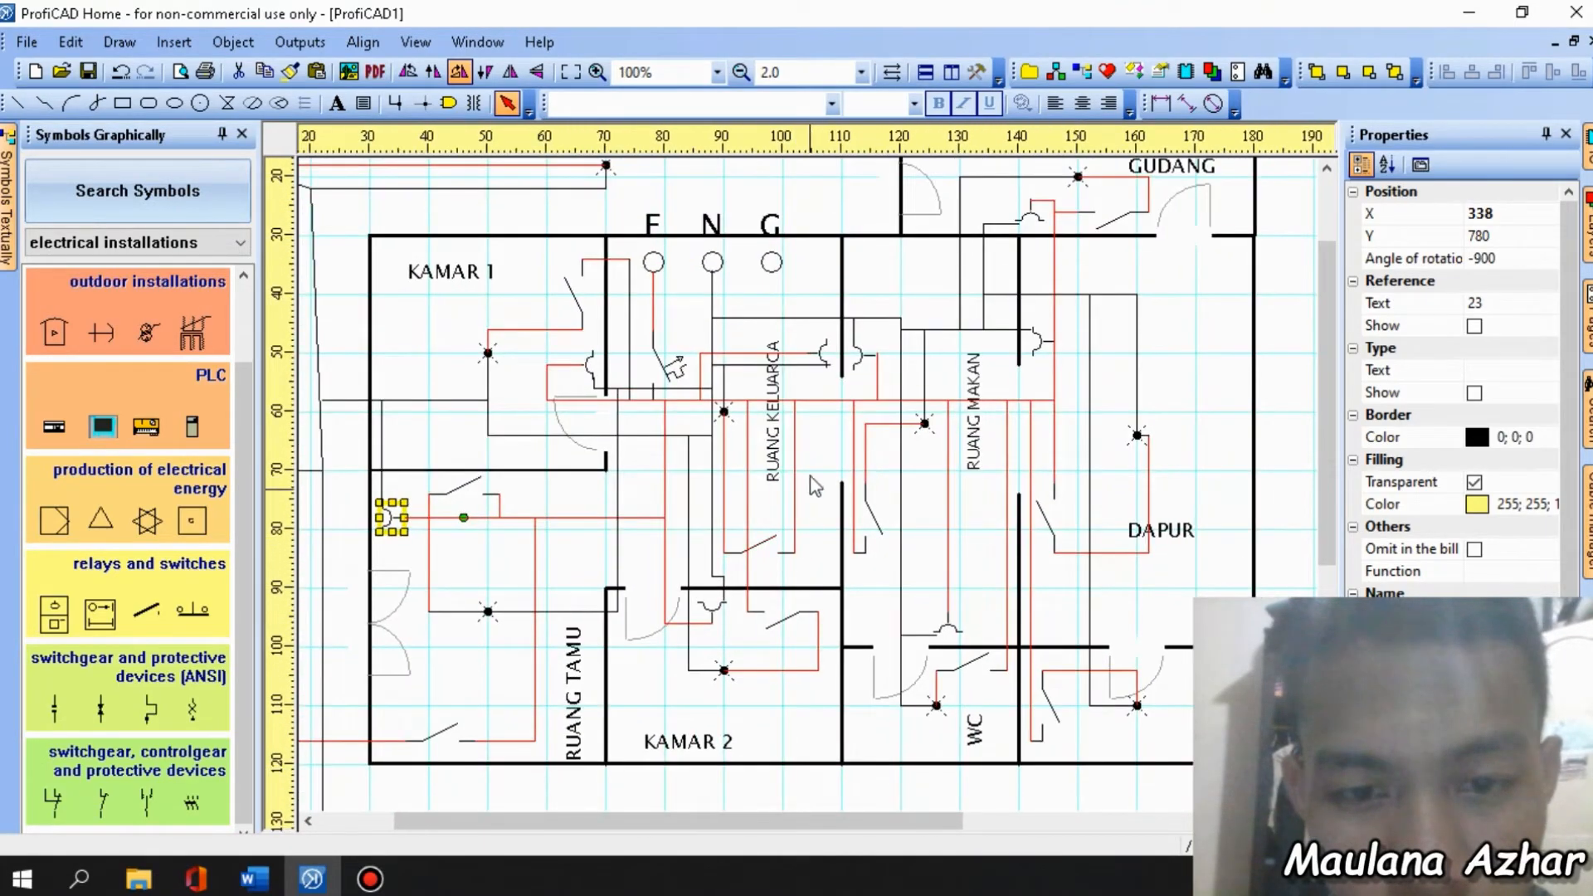
{"action": "scroll", "coordinate": [813, 481], "scroll_direction": "up", "scroll_amount": 1}
{"action": "scroll", "coordinate": [758, 427], "scroll_direction": "down", "scroll_amount": 2}
{"action": "scroll", "coordinate": [759, 390], "scroll_direction": "up", "scroll_amount": 2}
{"action": "scroll", "coordinate": [765, 373], "scroll_direction": "down", "scroll_amount": 2}
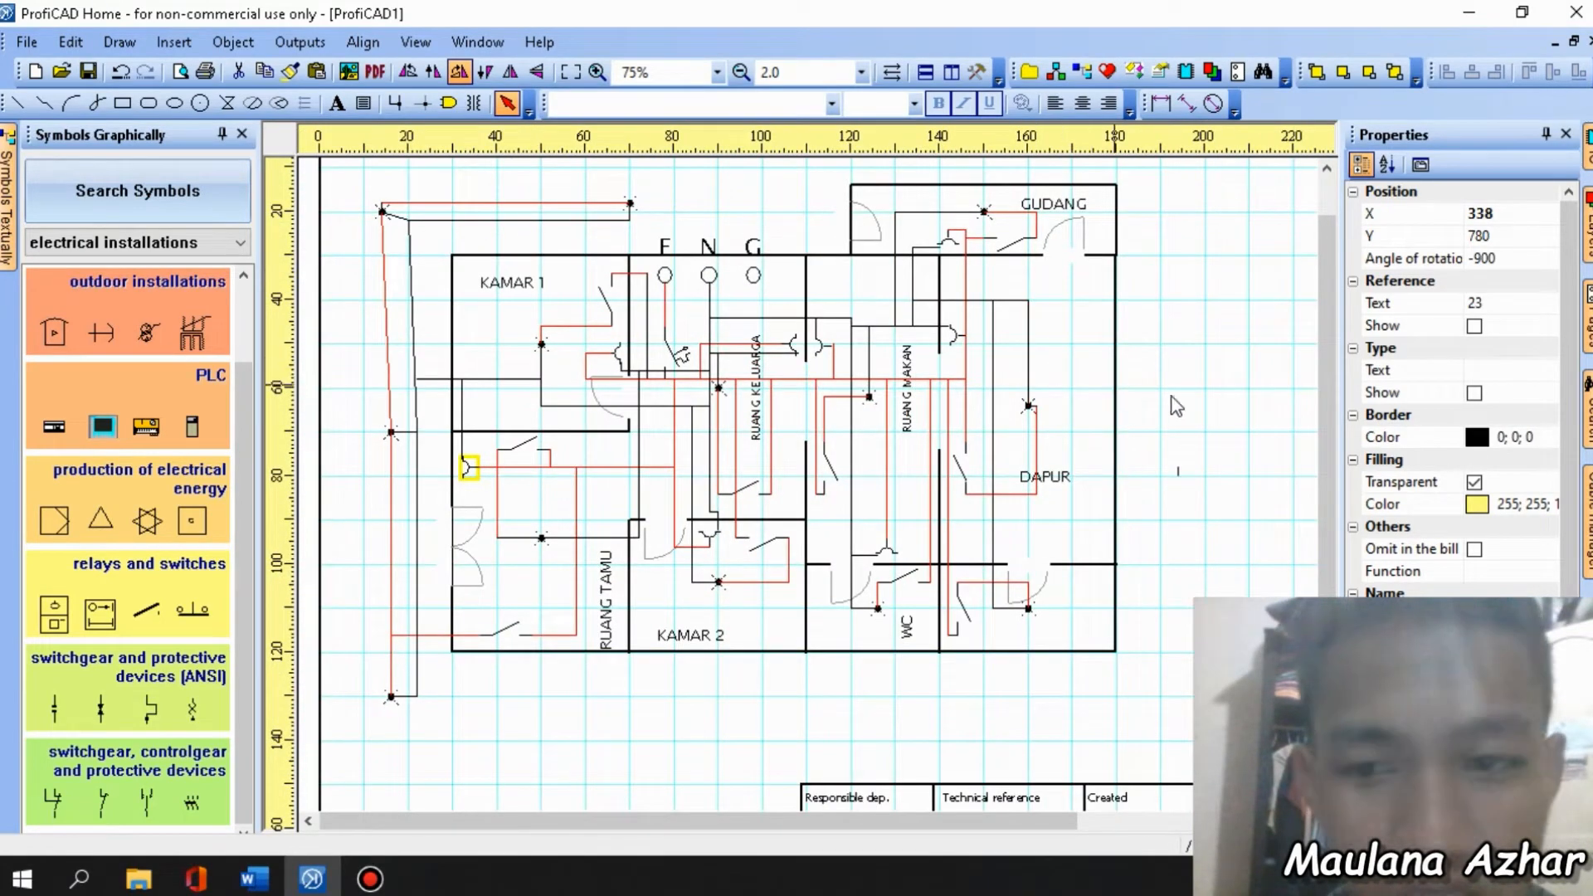
{"action": "scroll", "coordinate": [1322, 396], "scroll_direction": "up", "scroll_amount": 2}
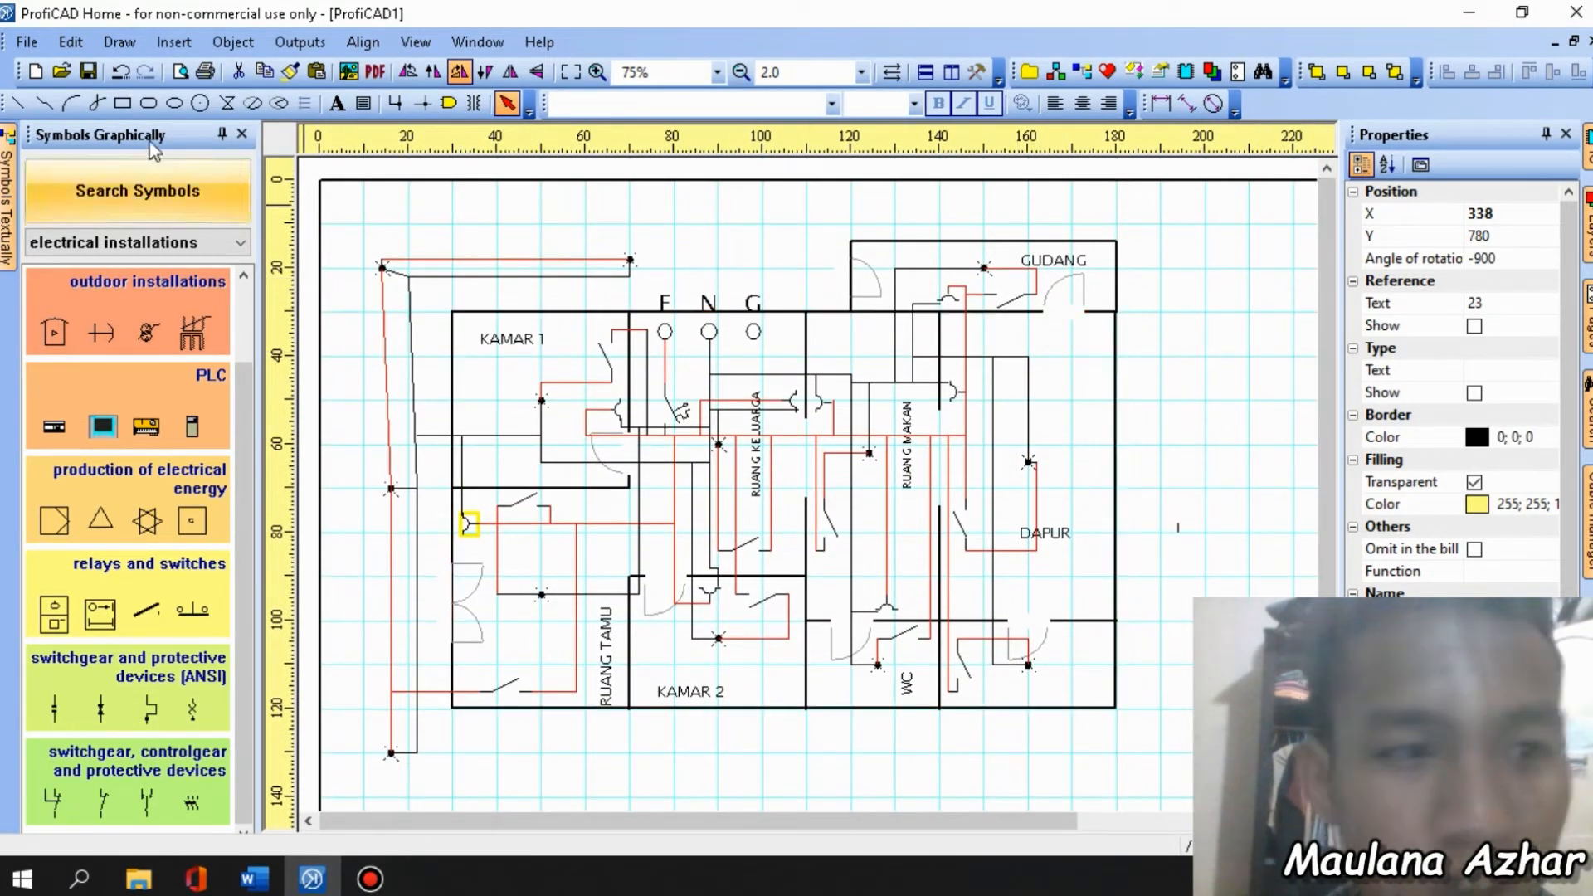
Draw black ground wires from terminal G down to Y 480, west to the KAMAR 1 socket and east to the RUANG KELUARGA socket.
{"action": "left_click", "coordinate": [17, 104]}
{"action": "scroll", "coordinate": [753, 365], "scroll_direction": "up", "scroll_amount": 2}
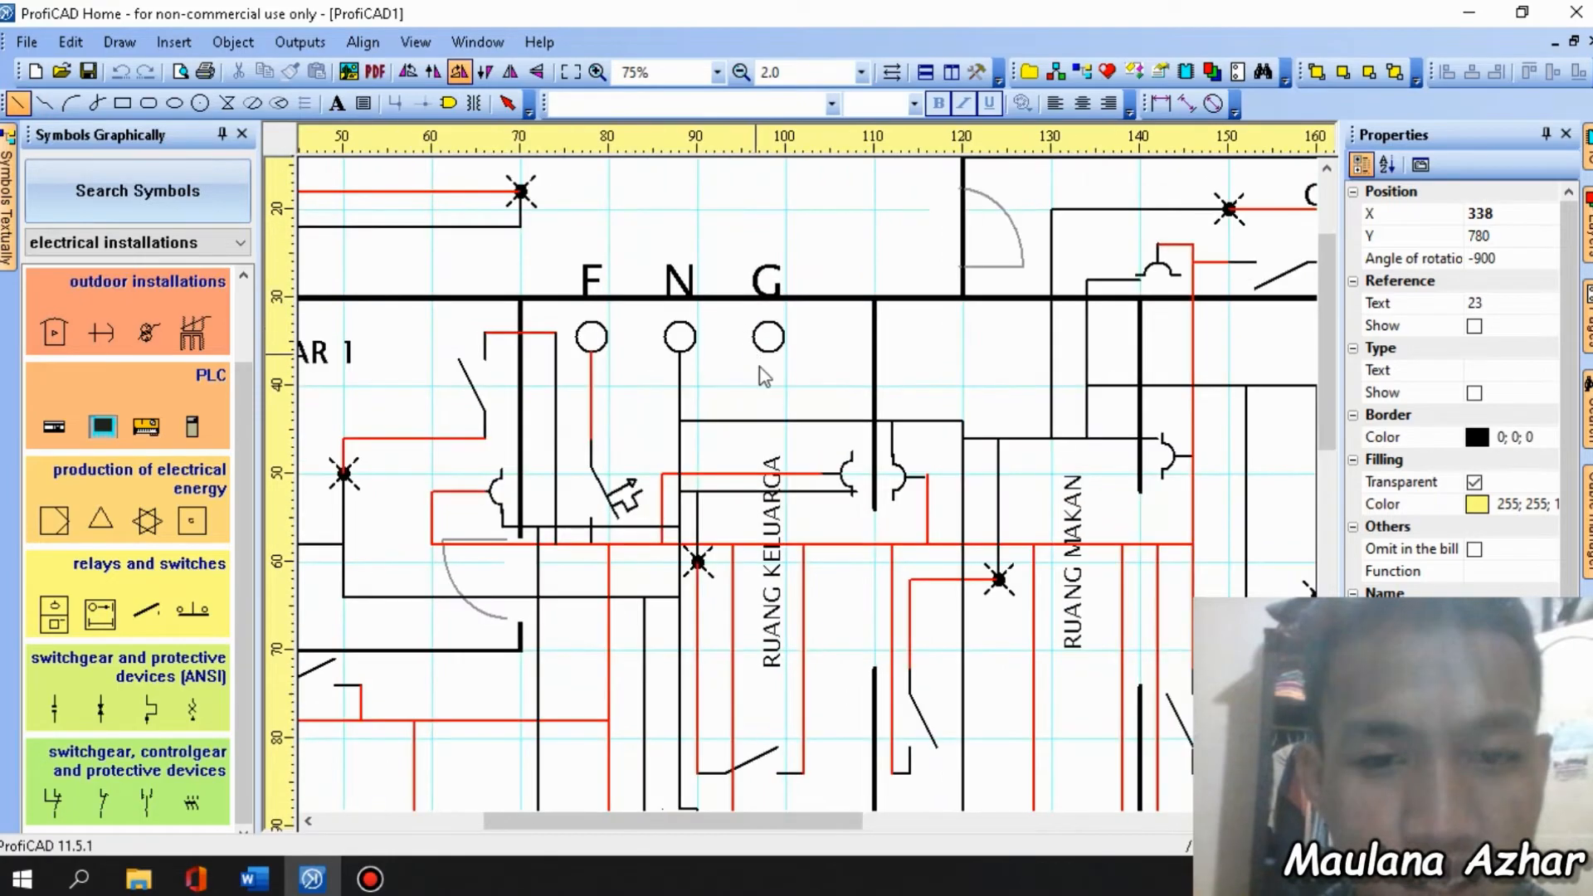
{"action": "scroll", "coordinate": [768, 380], "scroll_direction": "down", "scroll_amount": 1}
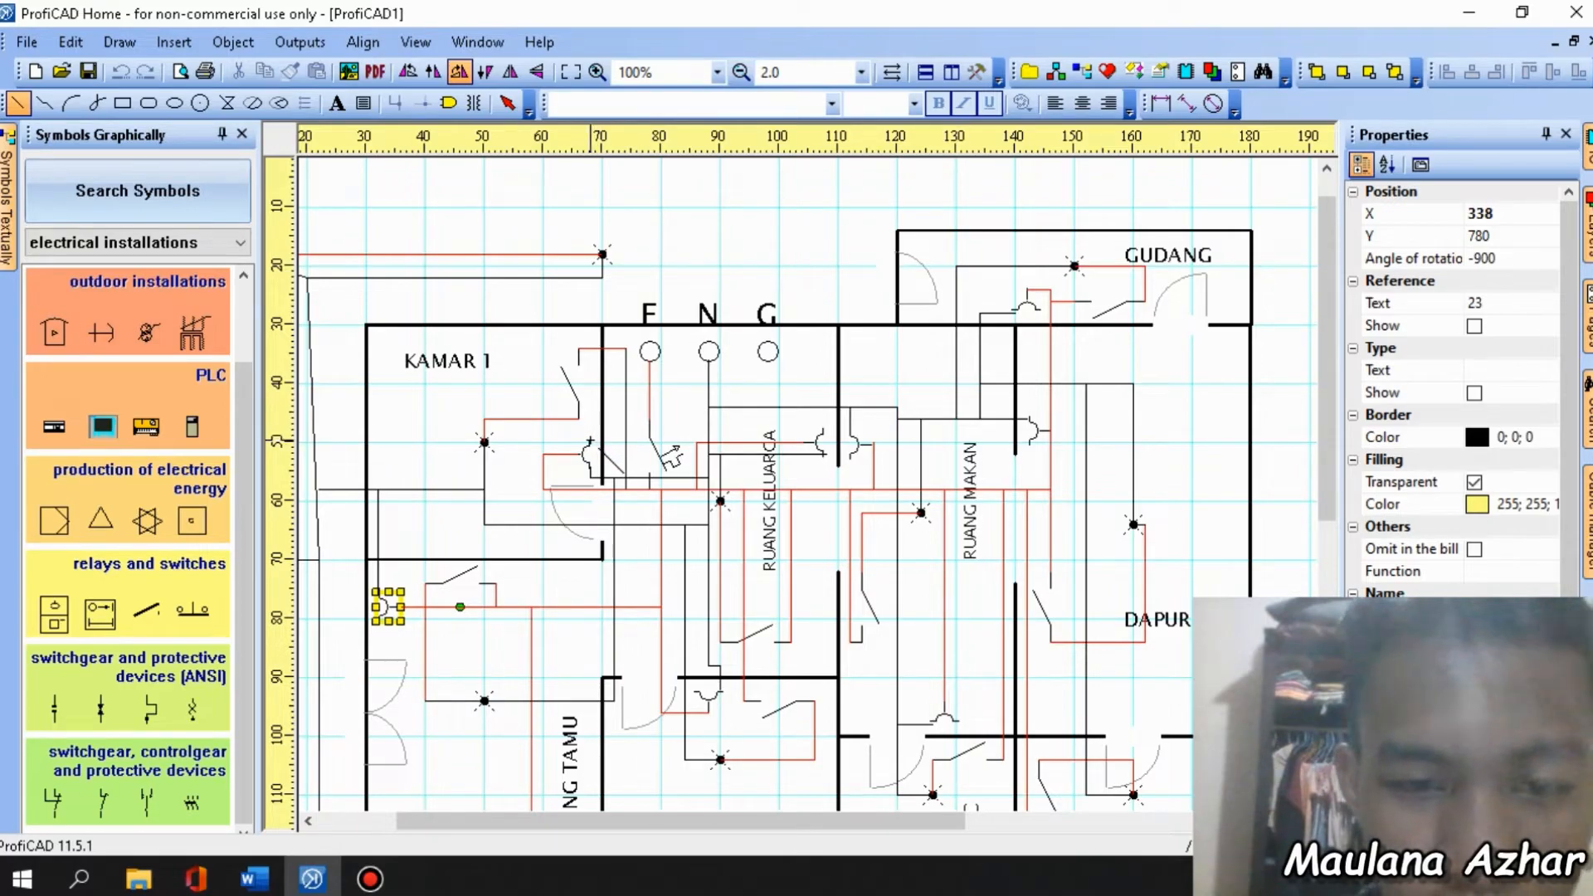
{"action": "left_click", "coordinate": [768, 359]}
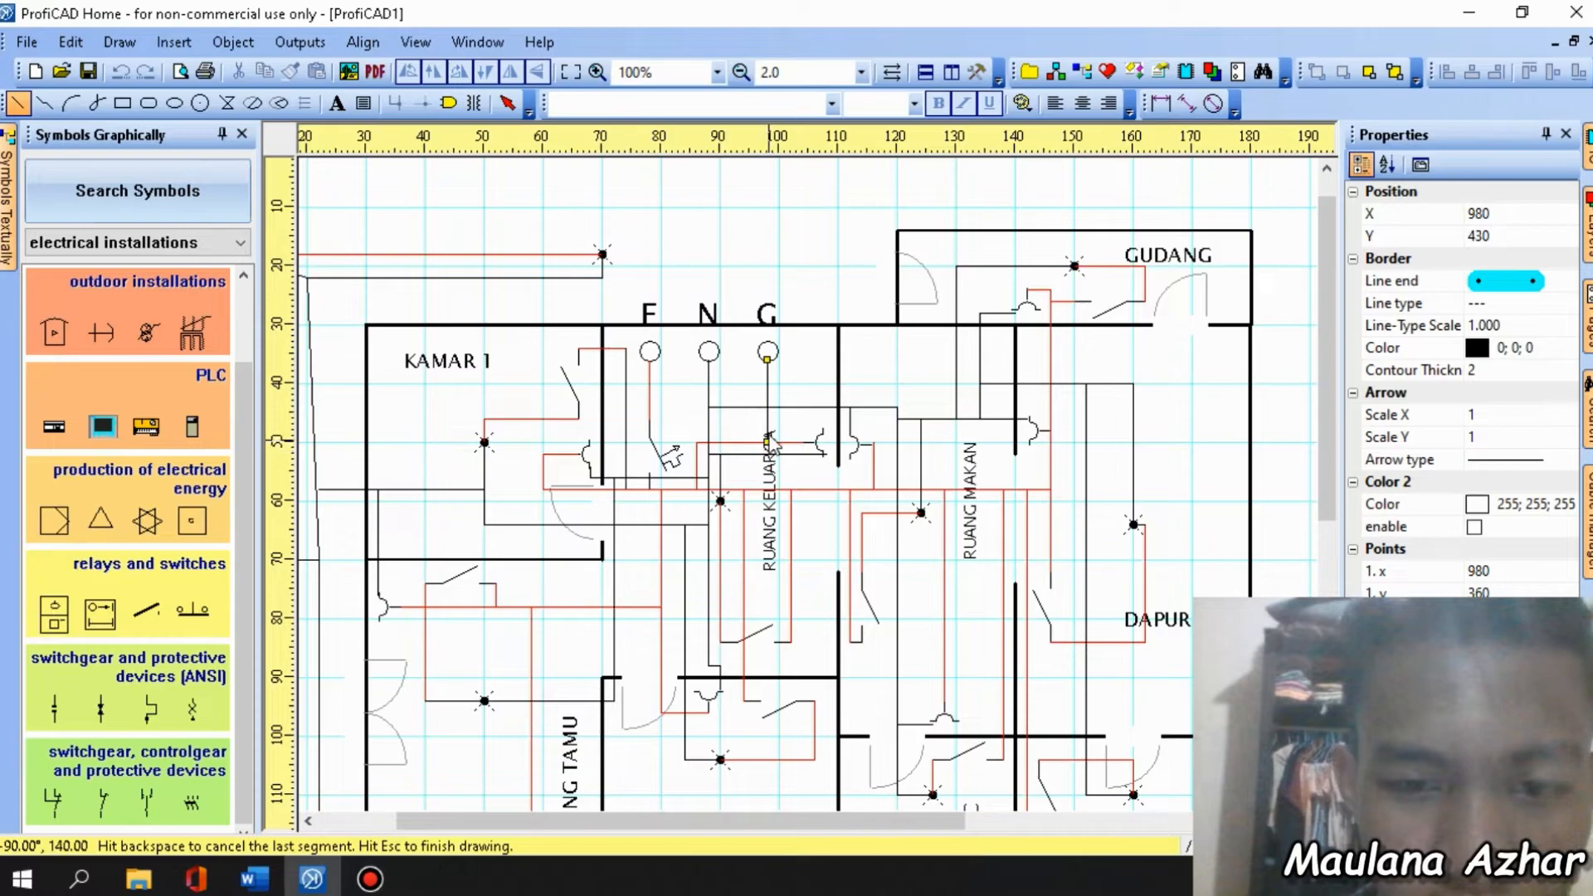
{"action": "left_click", "coordinate": [768, 431]}
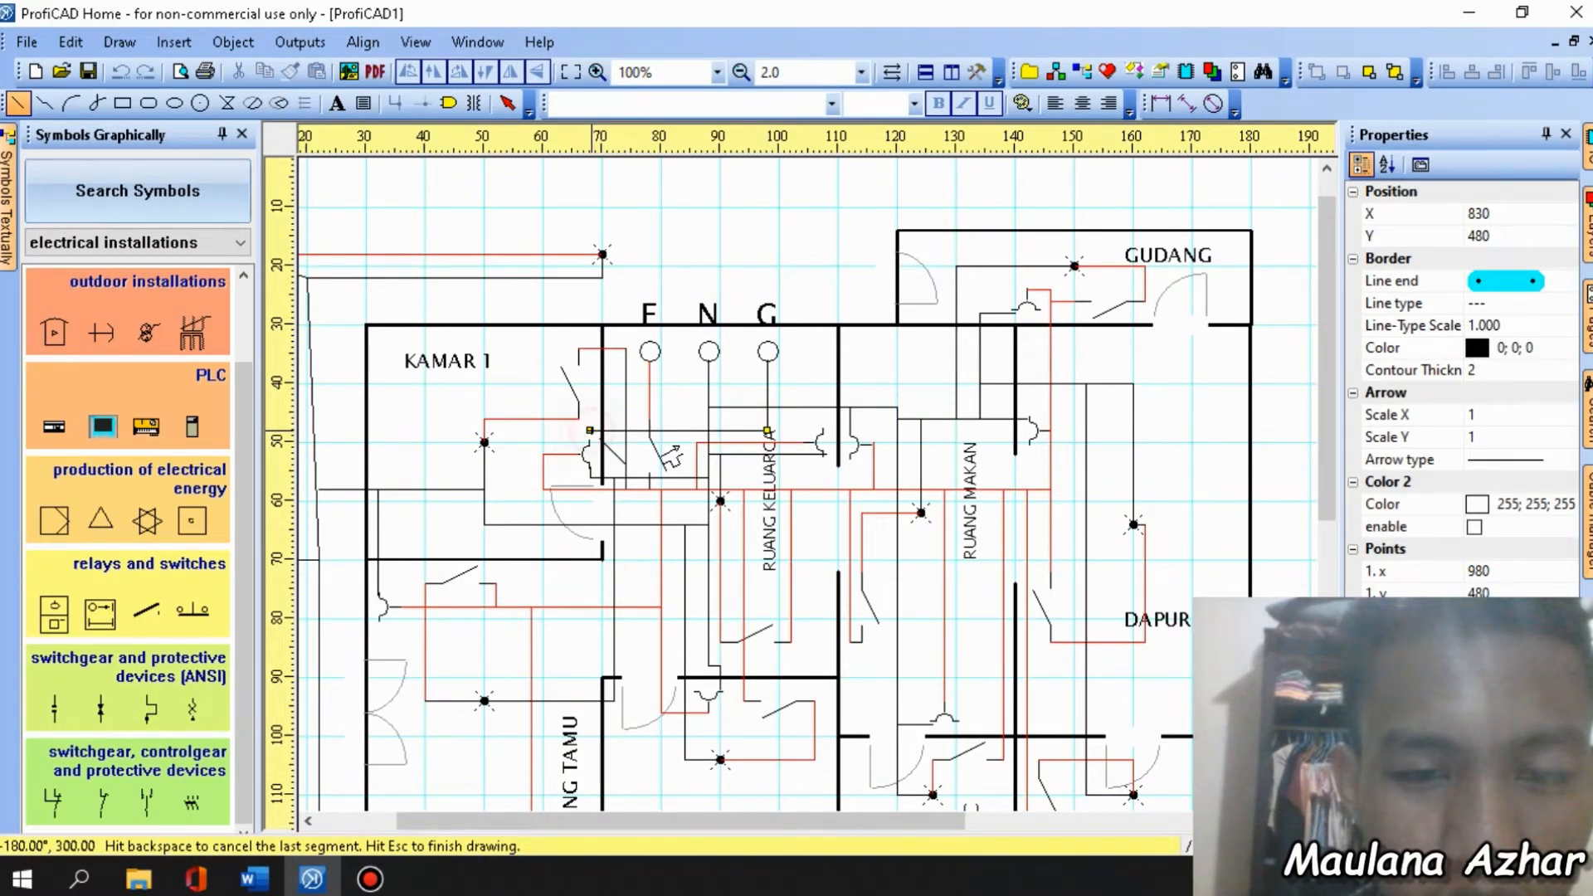
{"action": "left_click", "coordinate": [590, 430]}
{"action": "left_click", "coordinate": [589, 430]}
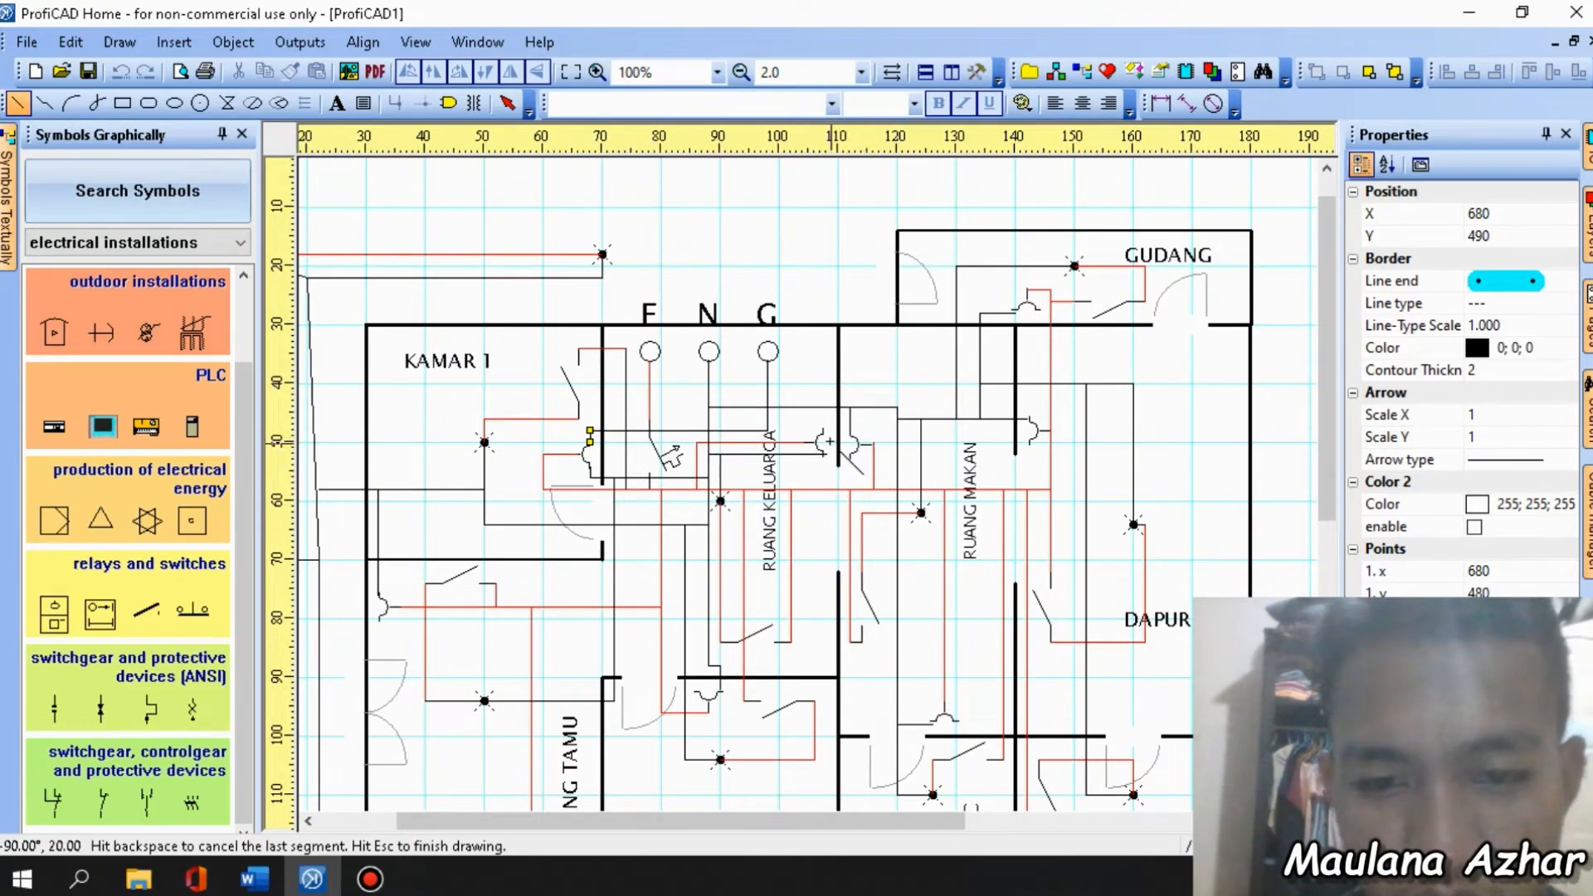
{"action": "left_click", "coordinate": [825, 432]}
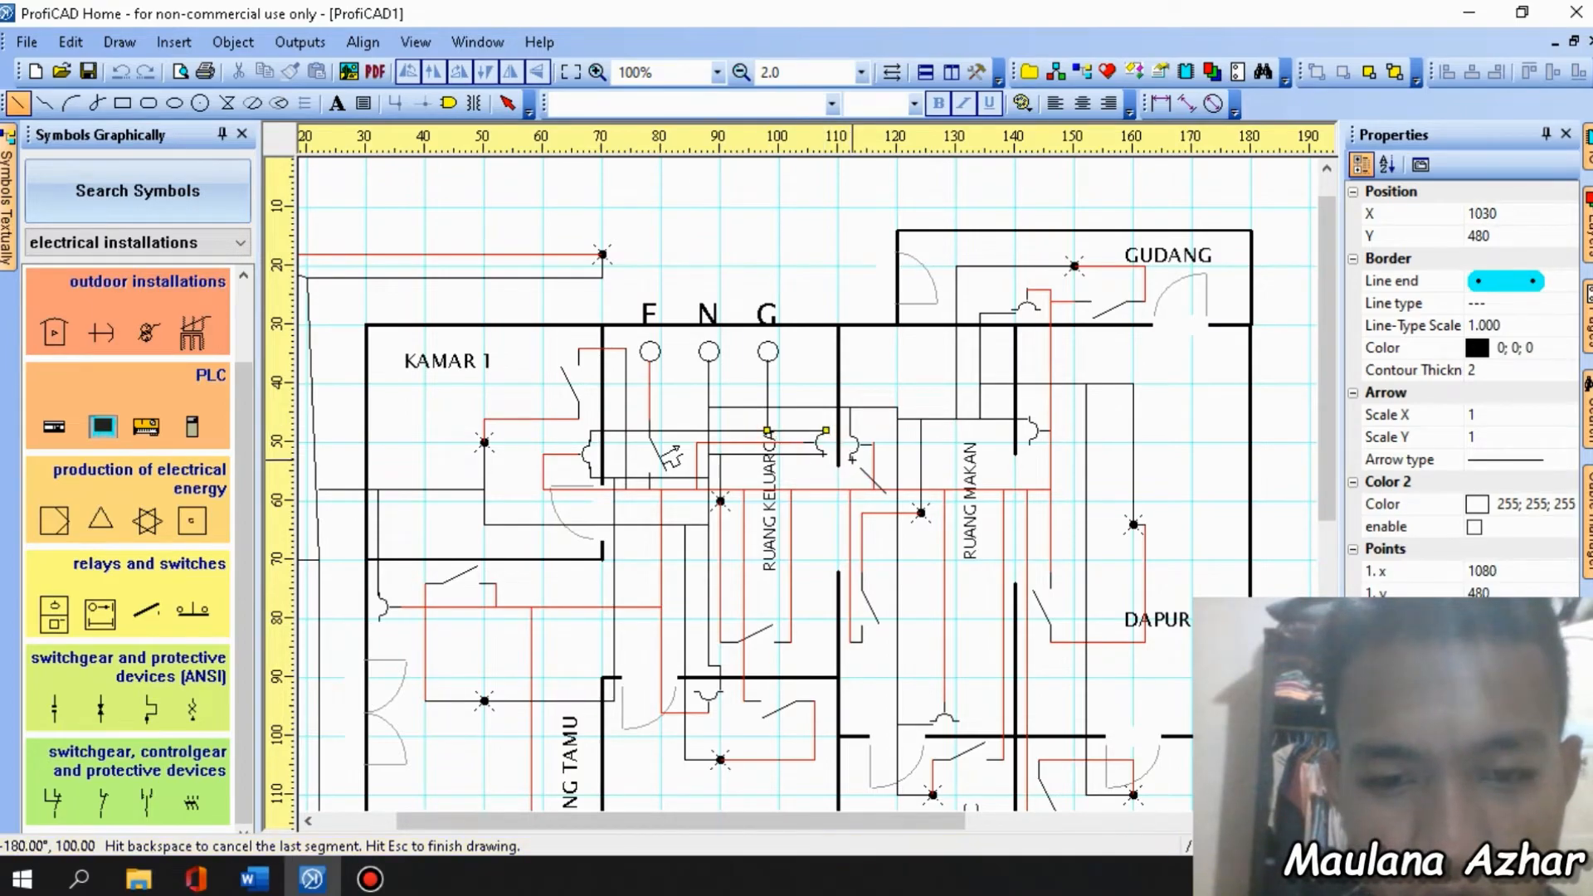
{"action": "key", "text": "Escape"}
Draw a black wire from the RUANG MAKAN west-wall socket down X 1120 to Y 560, west to X 980 and up to Y 480.
{"action": "left_click", "coordinate": [17, 103]}
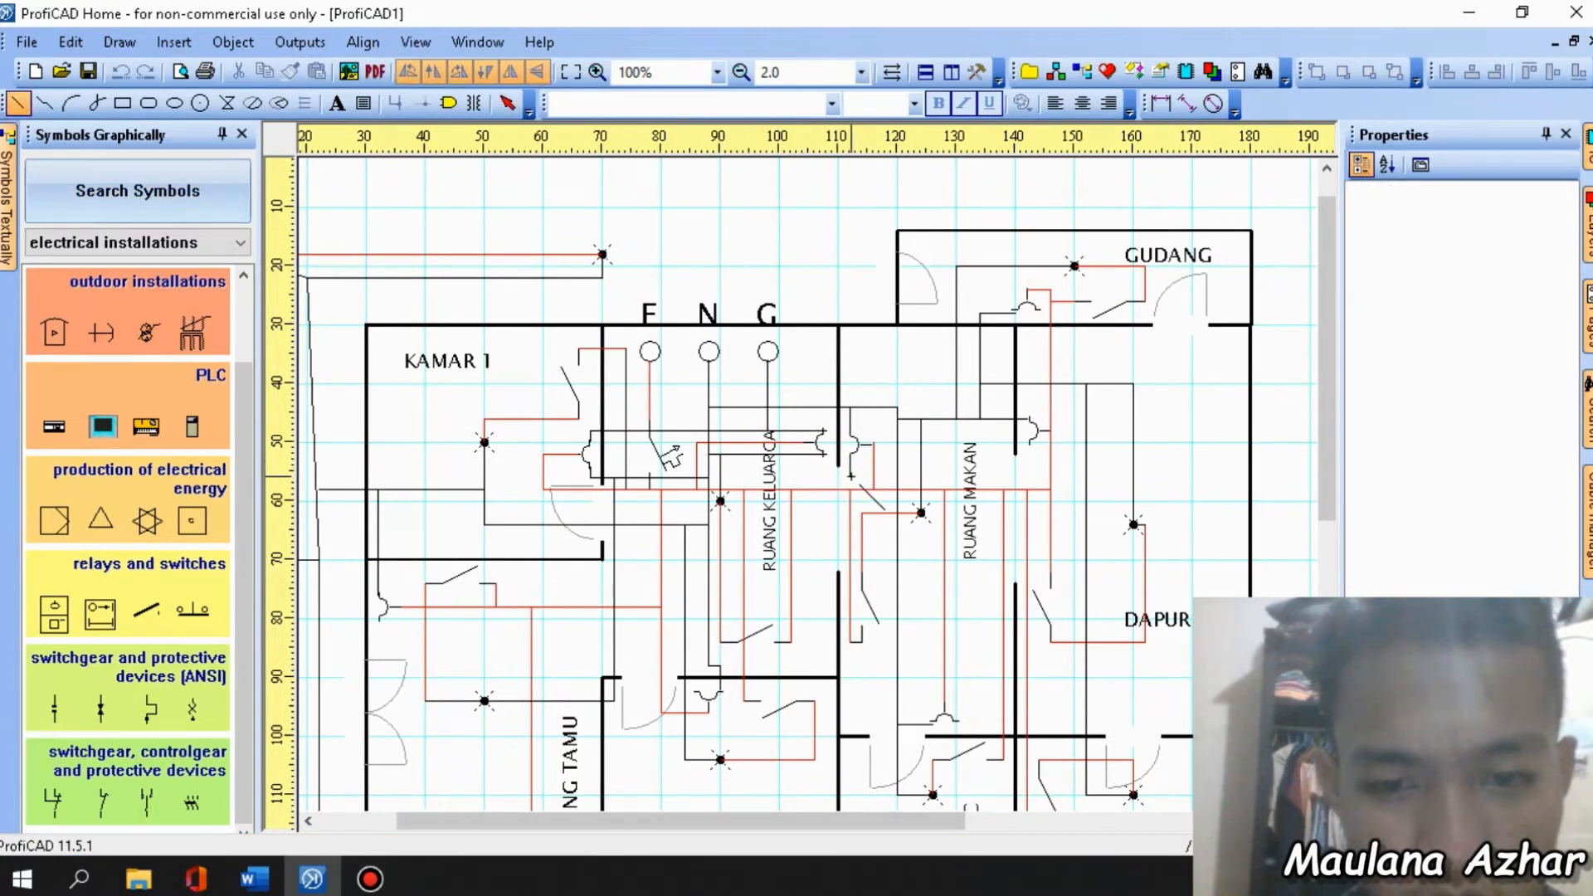
{"action": "left_click", "coordinate": [849, 477]}
{"action": "left_click", "coordinate": [768, 477]}
{"action": "left_click", "coordinate": [768, 431]}
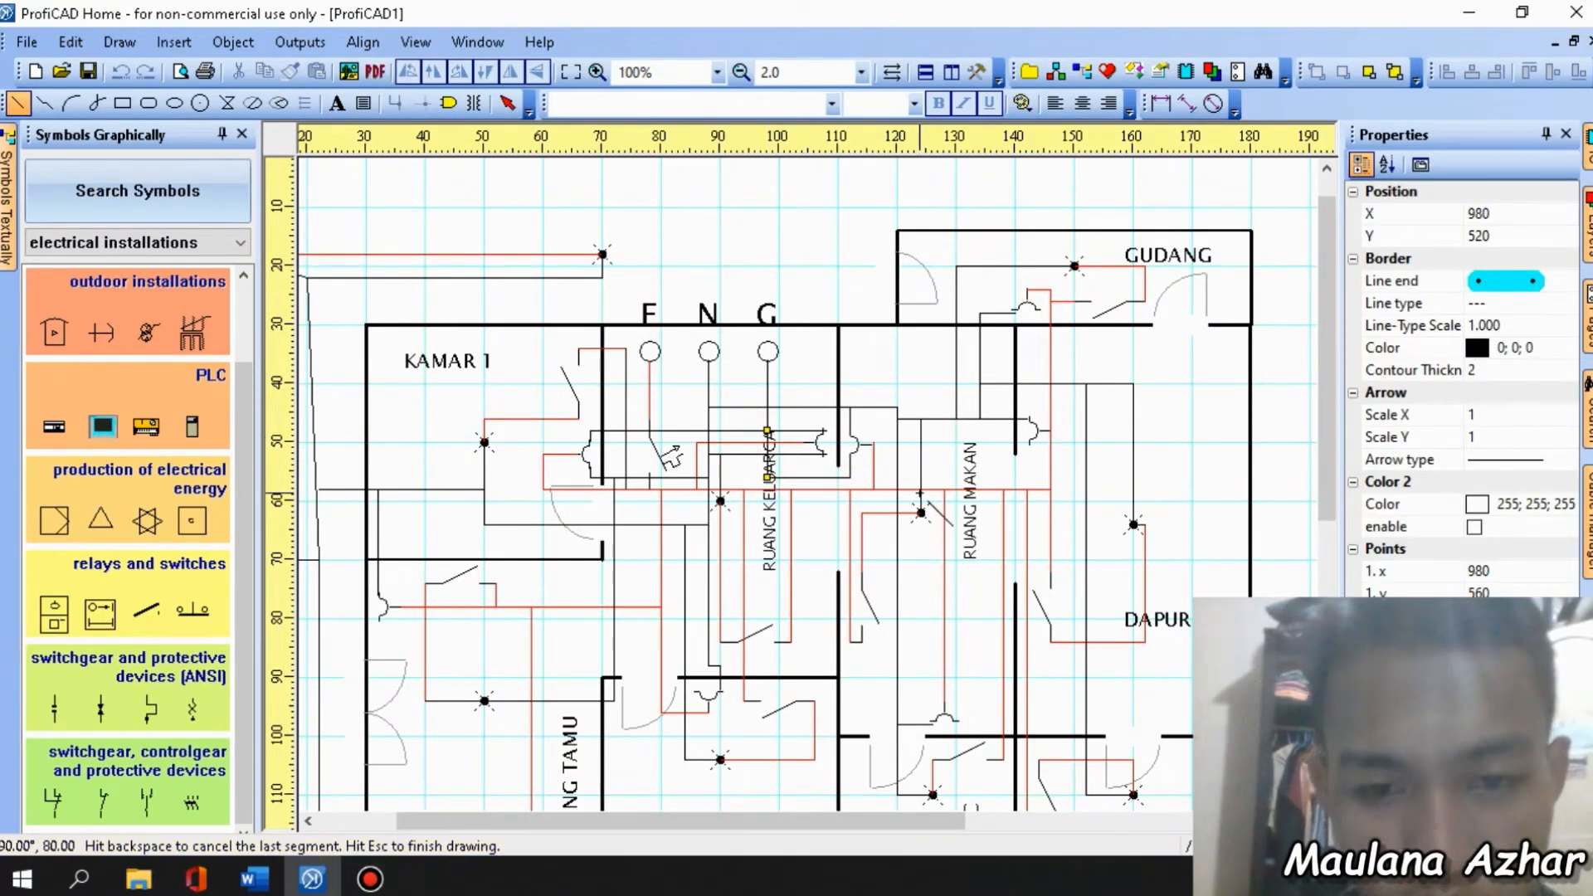
Draw a black wire from the socket beside DAPUR west along Y 500 to X 1280, down to Y 560 and west to X 1120.
{"action": "scroll", "coordinate": [918, 498], "scroll_direction": "up", "scroll_amount": 1}
{"action": "left_click", "coordinate": [980, 308]}
{"action": "left_click", "coordinate": [857, 310]}
{"action": "left_click", "coordinate": [856, 361]}
{"action": "left_click", "coordinate": [713, 363]}
Draw a black wire from the socket above the WC up X 1300 to Y 500.
{"action": "middle_click_drag", "start_coordinate": [892, 719], "coordinate": [934, 658]}
{"action": "left_click", "coordinate": [914, 668]}
{"action": "left_click", "coordinate": [915, 247]}
Draw a black wire from the KAMAR 2 socket up X 860 to Y 400 and east to the ground wire at X 980.
{"action": "scroll", "coordinate": [914, 247], "scroll_direction": "down", "scroll_amount": 2}
{"action": "scroll", "coordinate": [743, 266], "scroll_direction": "up", "scroll_amount": 2}
{"action": "left_click", "coordinate": [612, 606]}
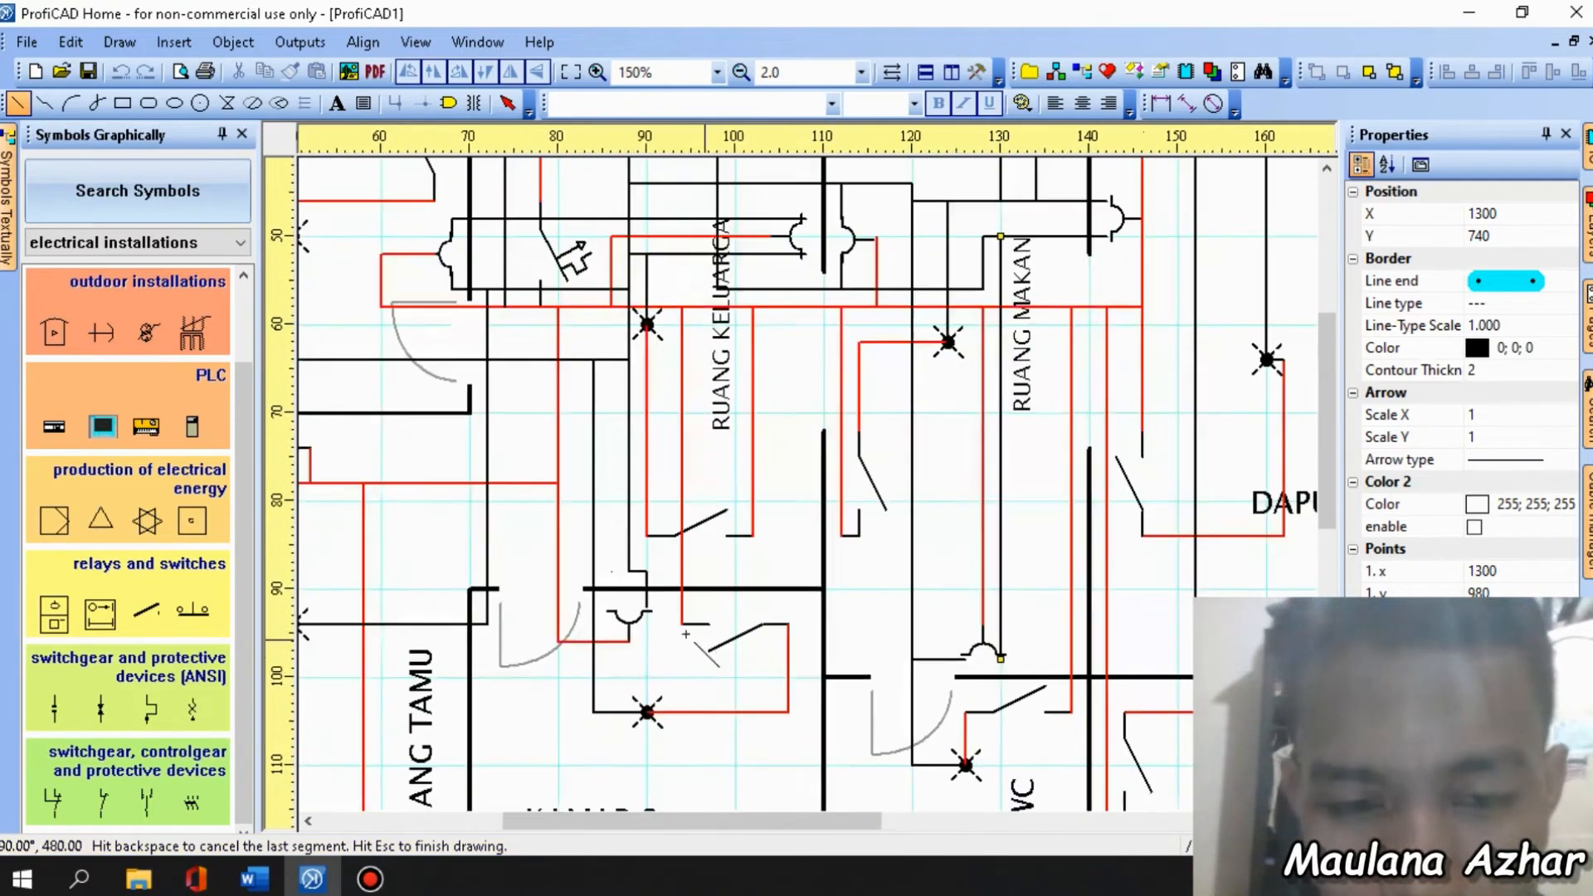
{"action": "scroll", "coordinate": [611, 398], "scroll_direction": "down", "scroll_amount": 2}
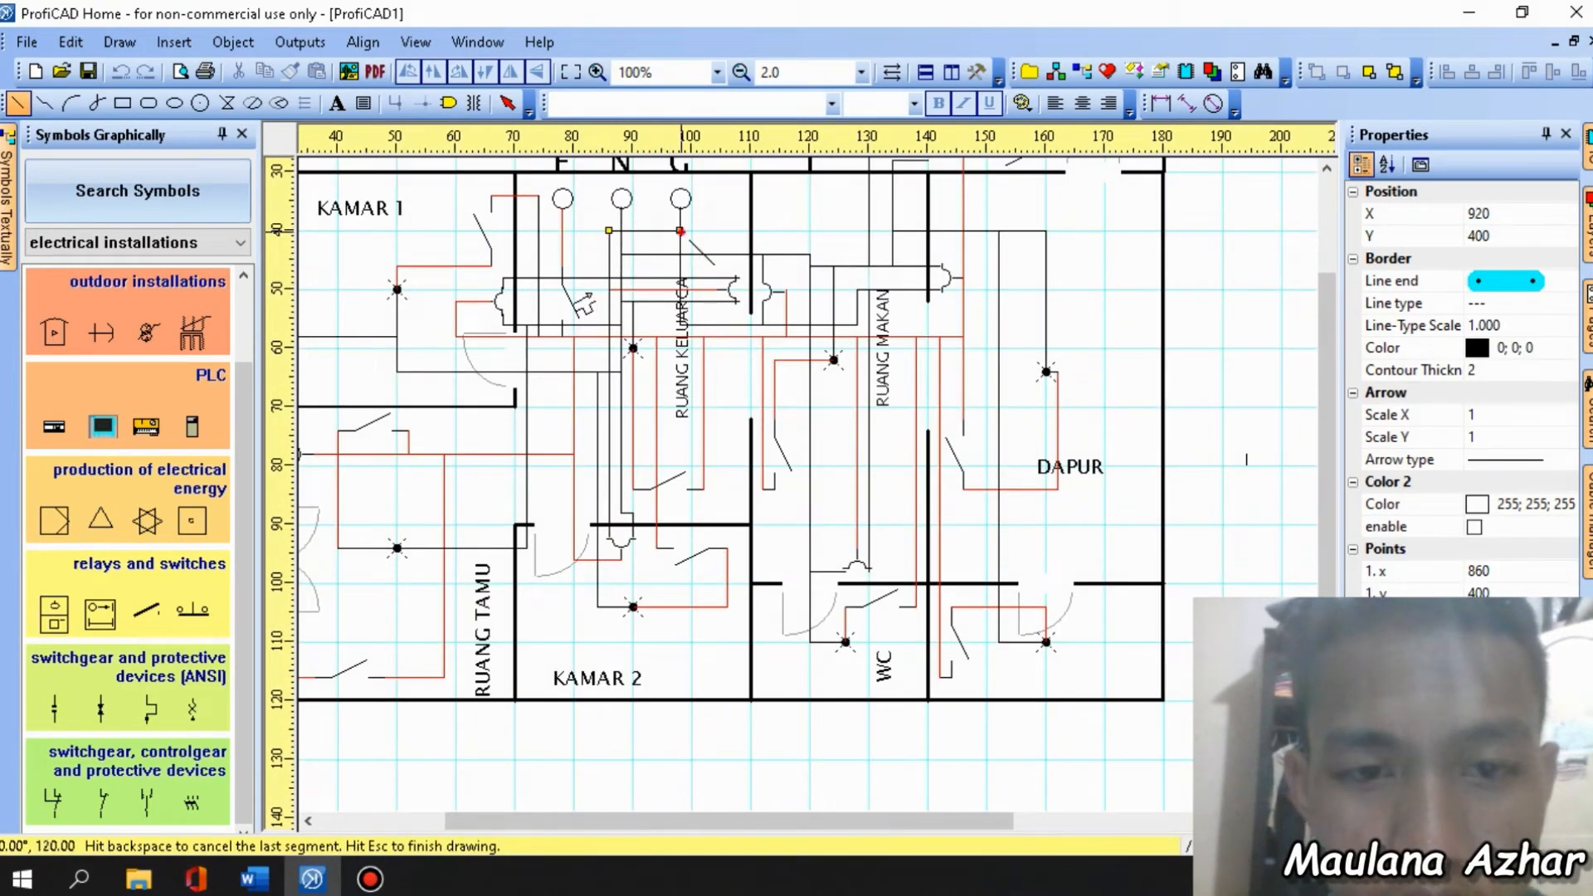
{"action": "key", "text": "Escape"}
Draw a black wire from the RUANG TAMU socket east along Y 800 to X 980 and up to Y 560.
{"action": "scroll", "coordinate": [307, 506], "scroll_direction": "down", "scroll_amount": 1}
{"action": "left_click", "coordinate": [304, 484]}
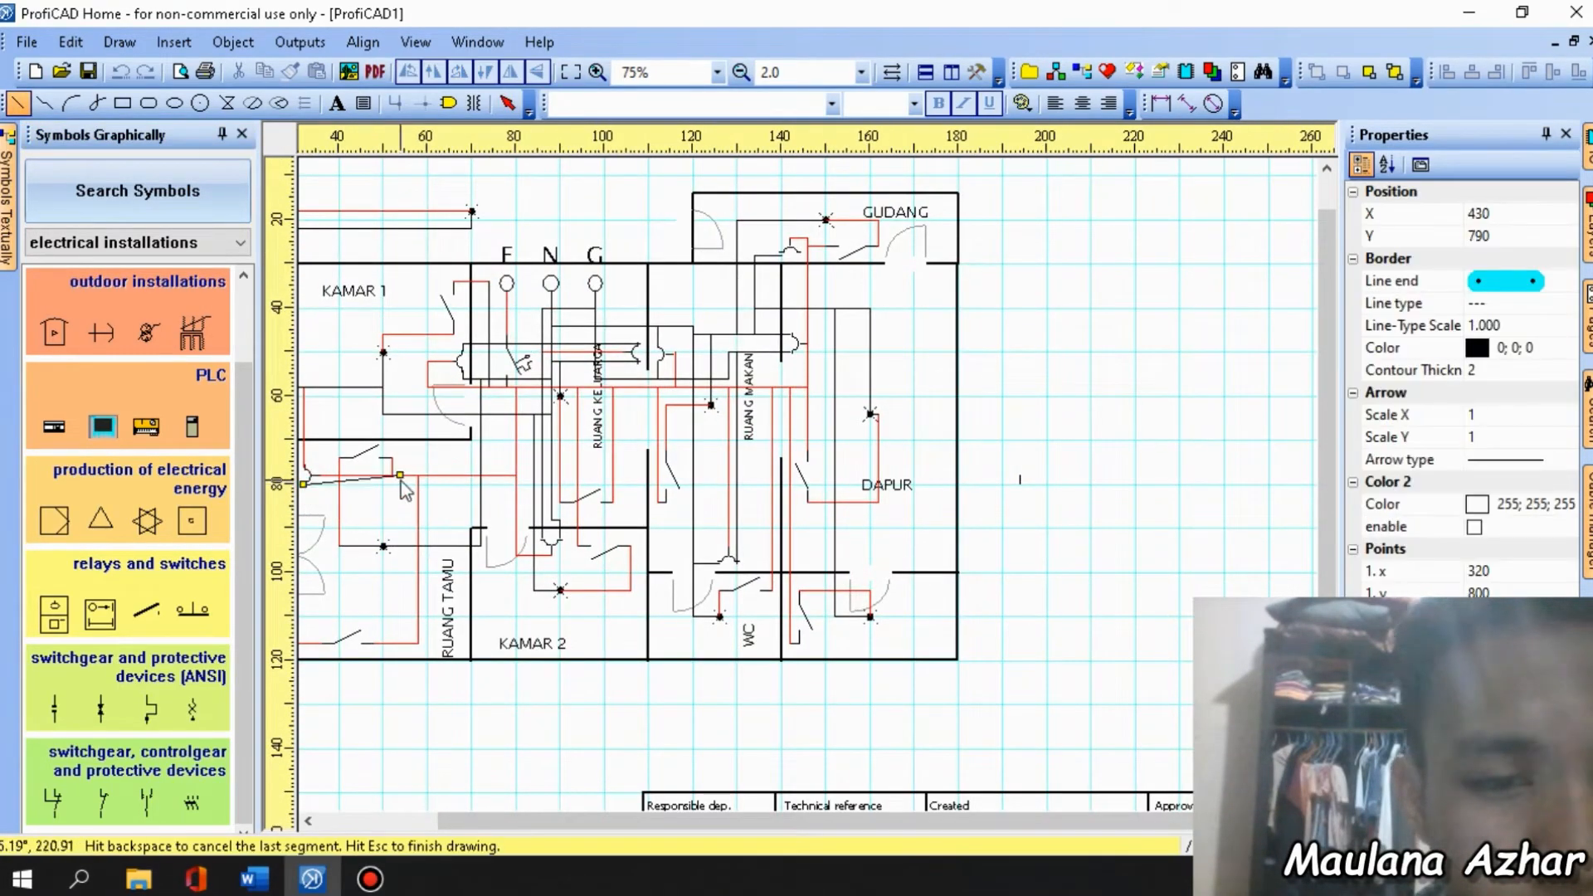
{"action": "left_click", "coordinate": [594, 485]}
{"action": "key", "text": "Escape"}
Draw a black wire from the socket below GUDANG down X 1440 to Y 560 and west to X 1280.
{"action": "left_click", "coordinate": [18, 102]}
{"action": "left_click", "coordinate": [798, 254]}
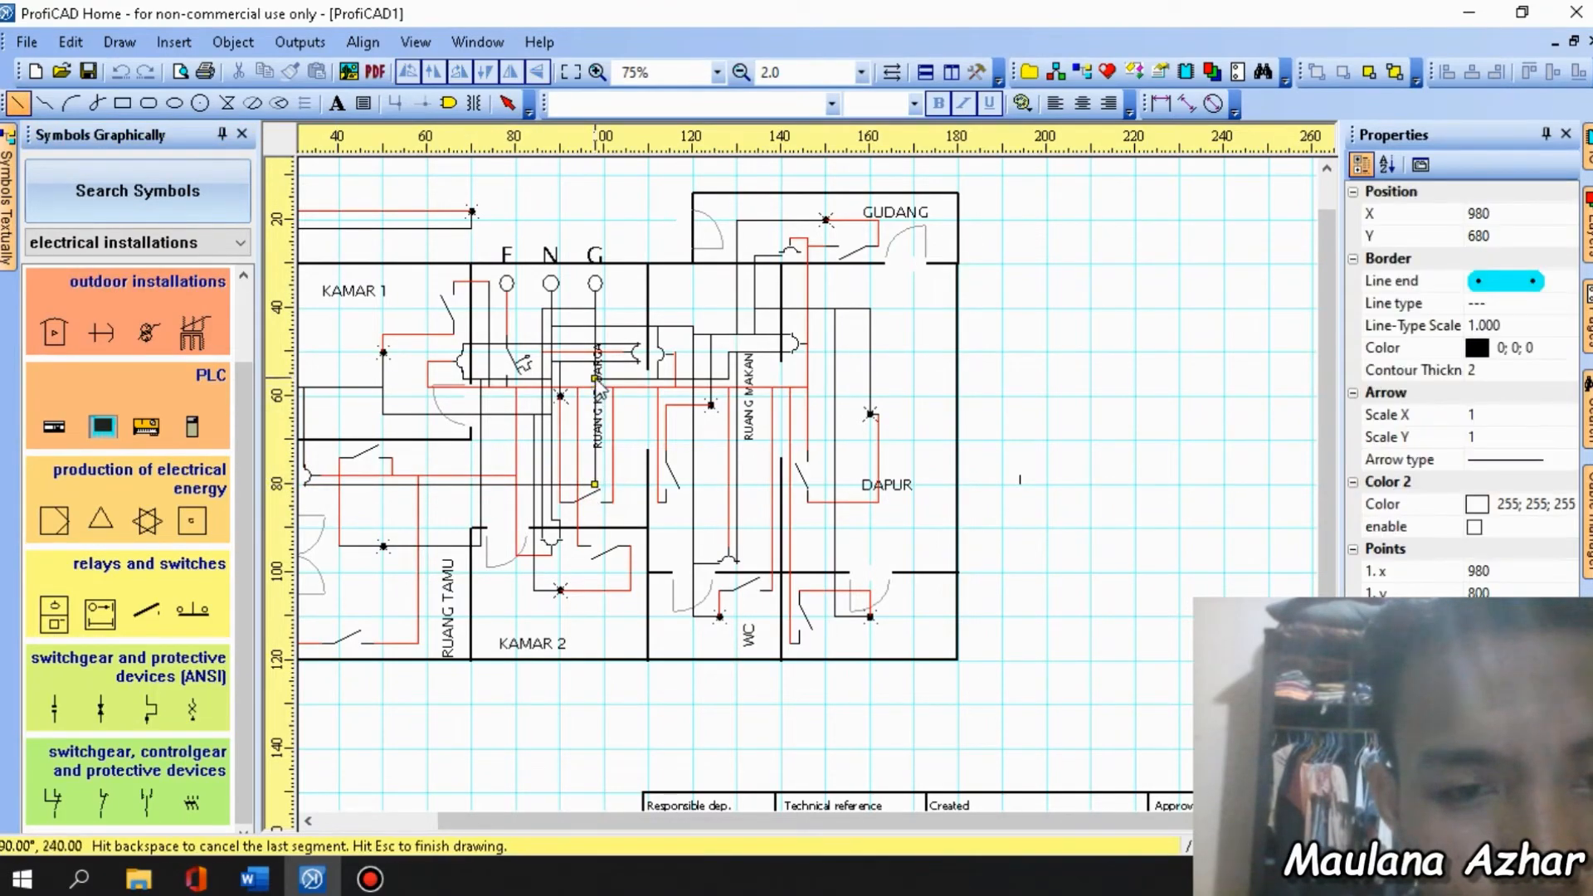
{"action": "left_click", "coordinate": [799, 378]}
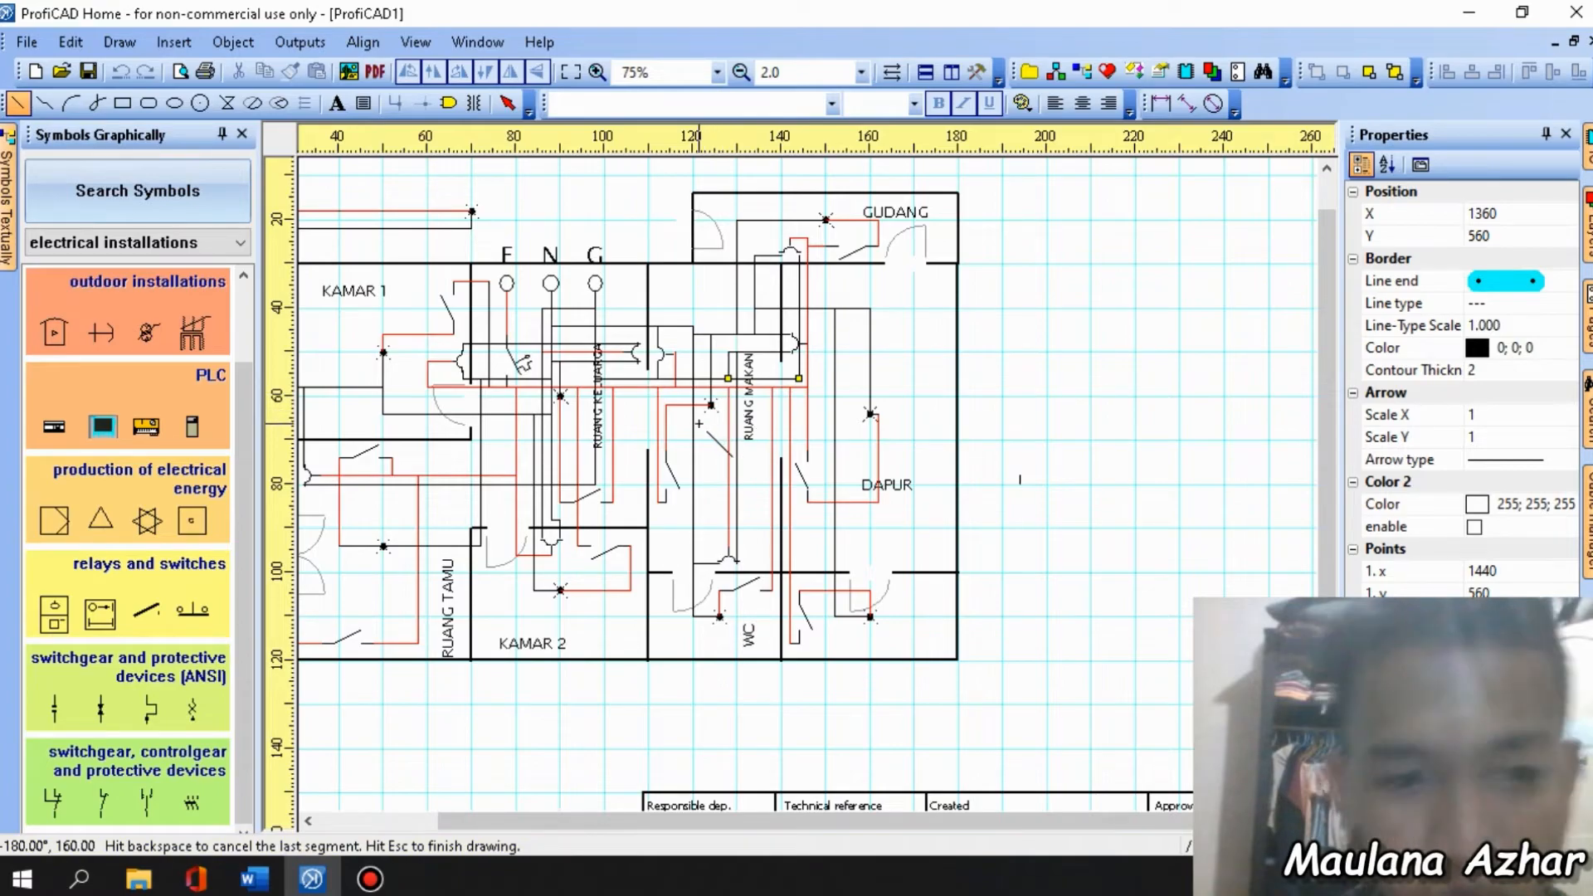
{"action": "key", "text": "Escape"}
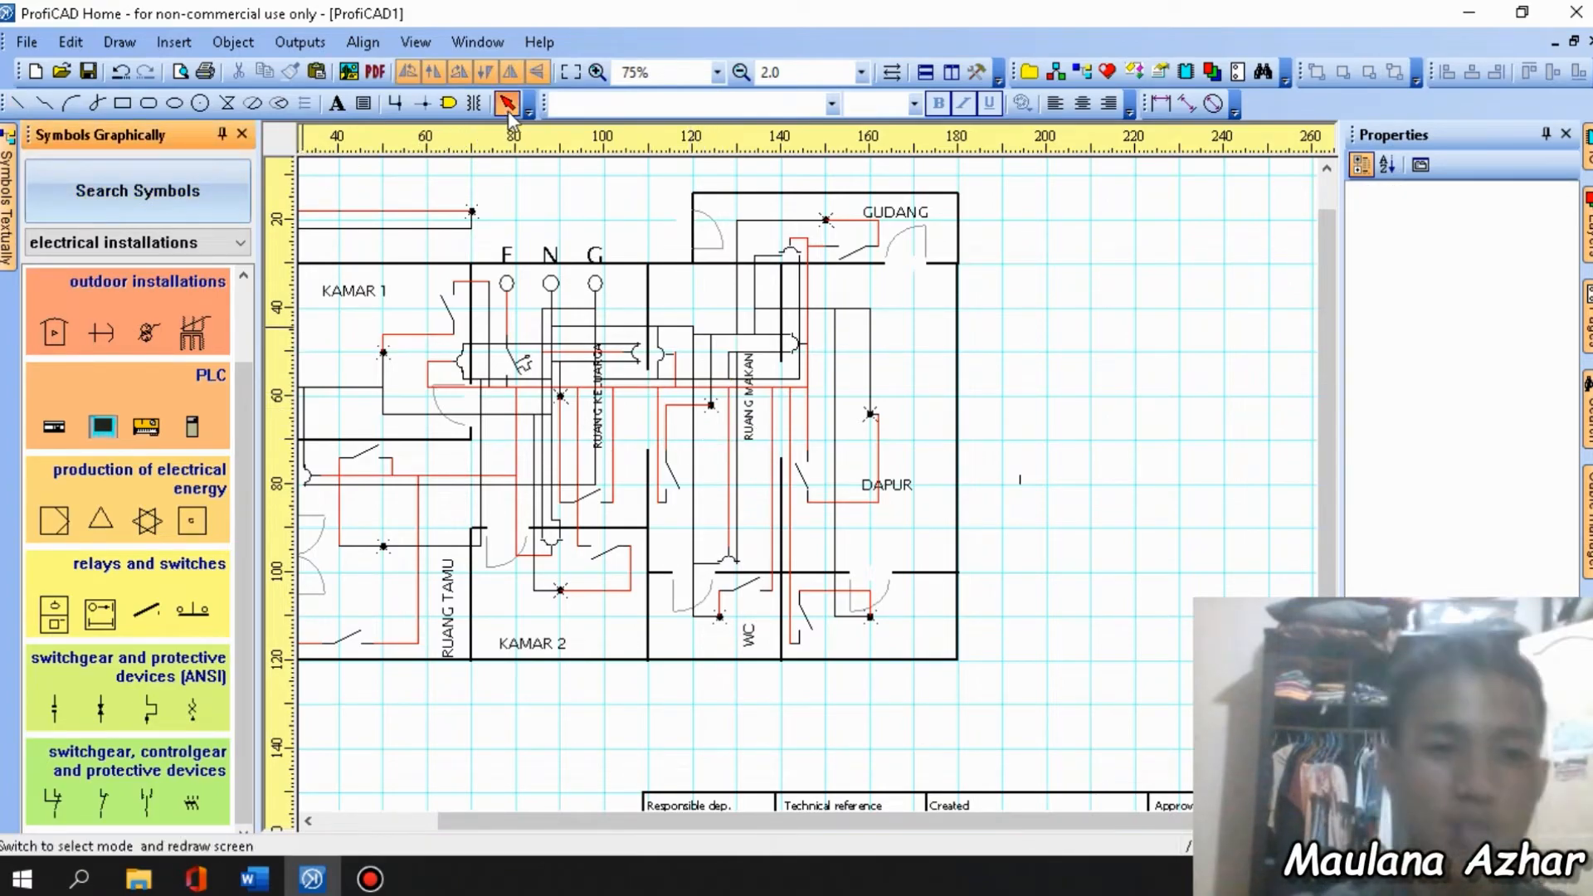
Set the colour of the vertical ground wire directly below terminal G to green (0; 255; 0).
{"action": "scroll", "coordinate": [548, 379], "scroll_direction": "up", "scroll_amount": 4}
{"action": "scroll", "coordinate": [534, 399], "scroll_direction": "down", "scroll_amount": 3}
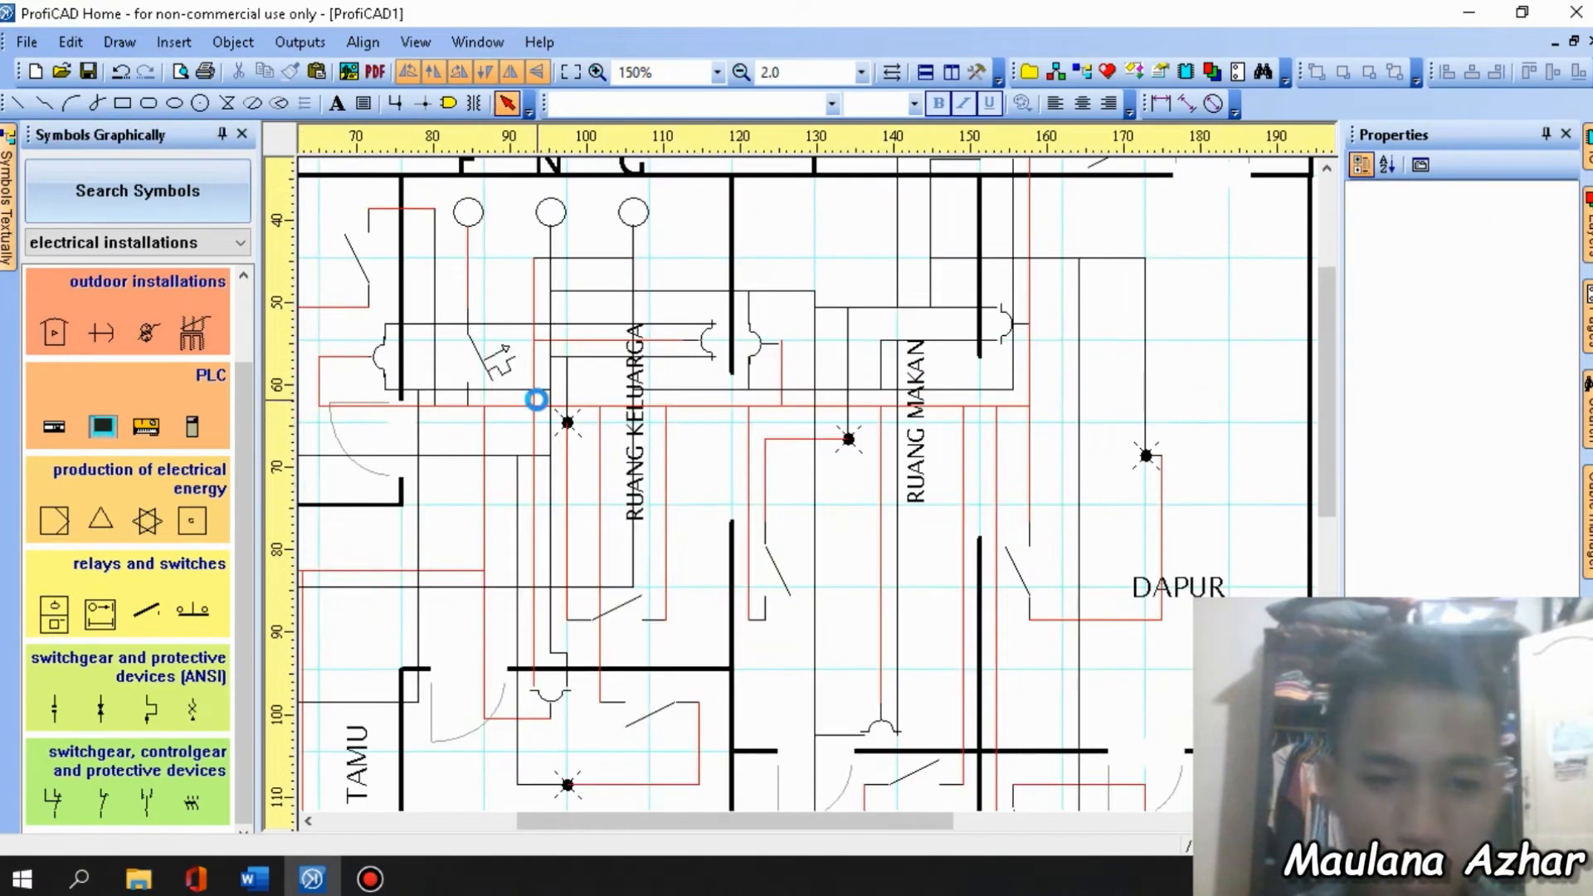
{"action": "scroll", "coordinate": [565, 328], "scroll_direction": "up", "scroll_amount": 2}
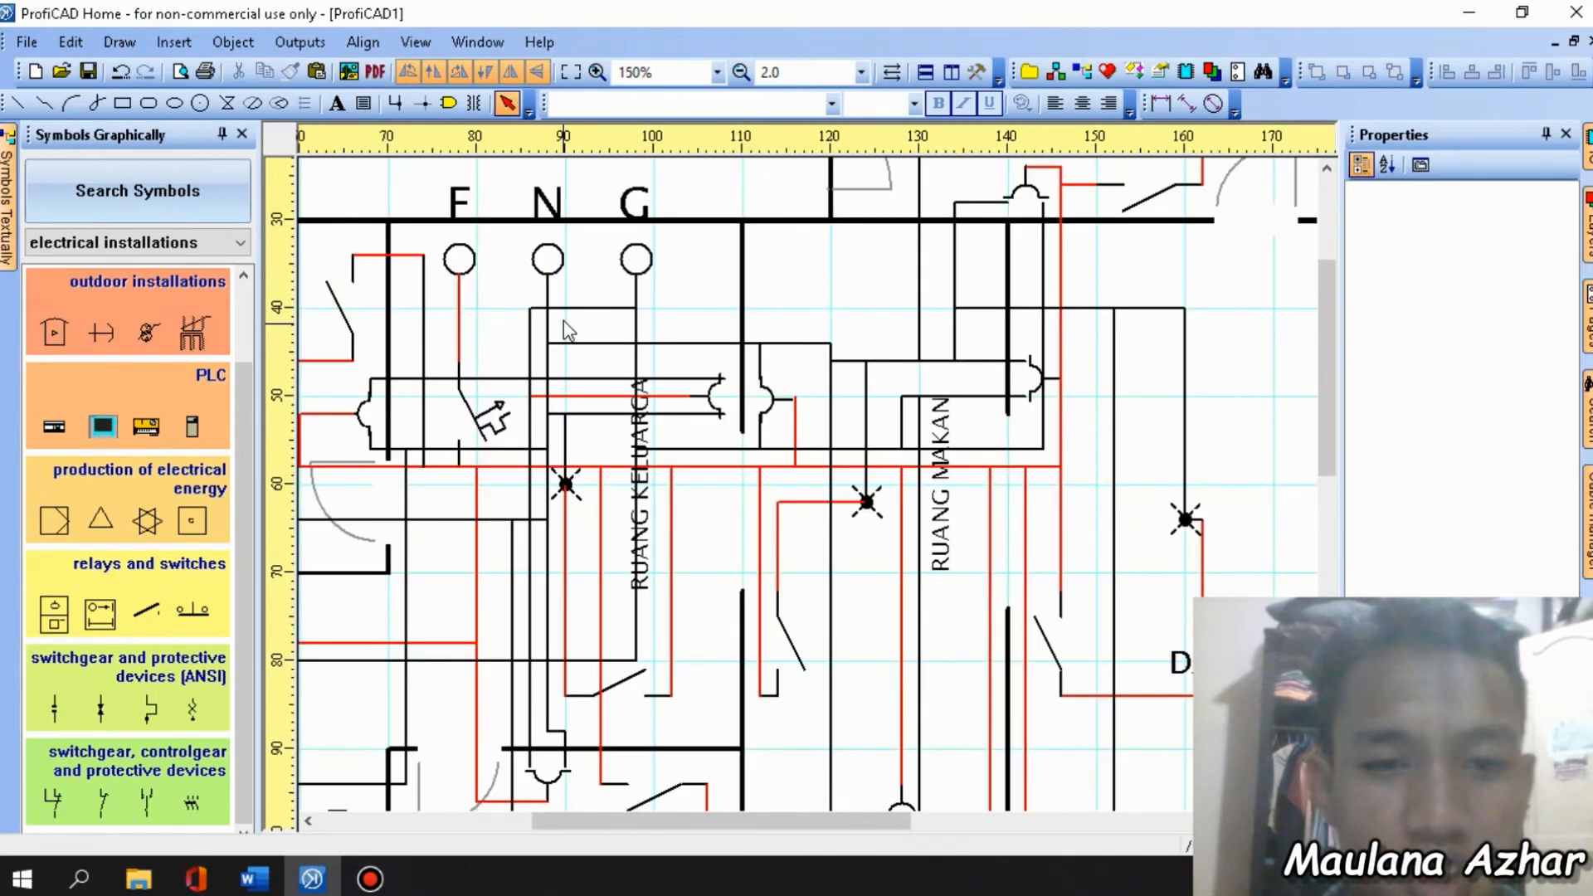
{"action": "left_click", "coordinate": [639, 337]}
{"action": "left_click", "coordinate": [1516, 367]}
{"action": "left_click", "coordinate": [1532, 348]}
{"action": "left_click", "coordinate": [1536, 362]}
{"action": "left_click", "coordinate": [1535, 347]}
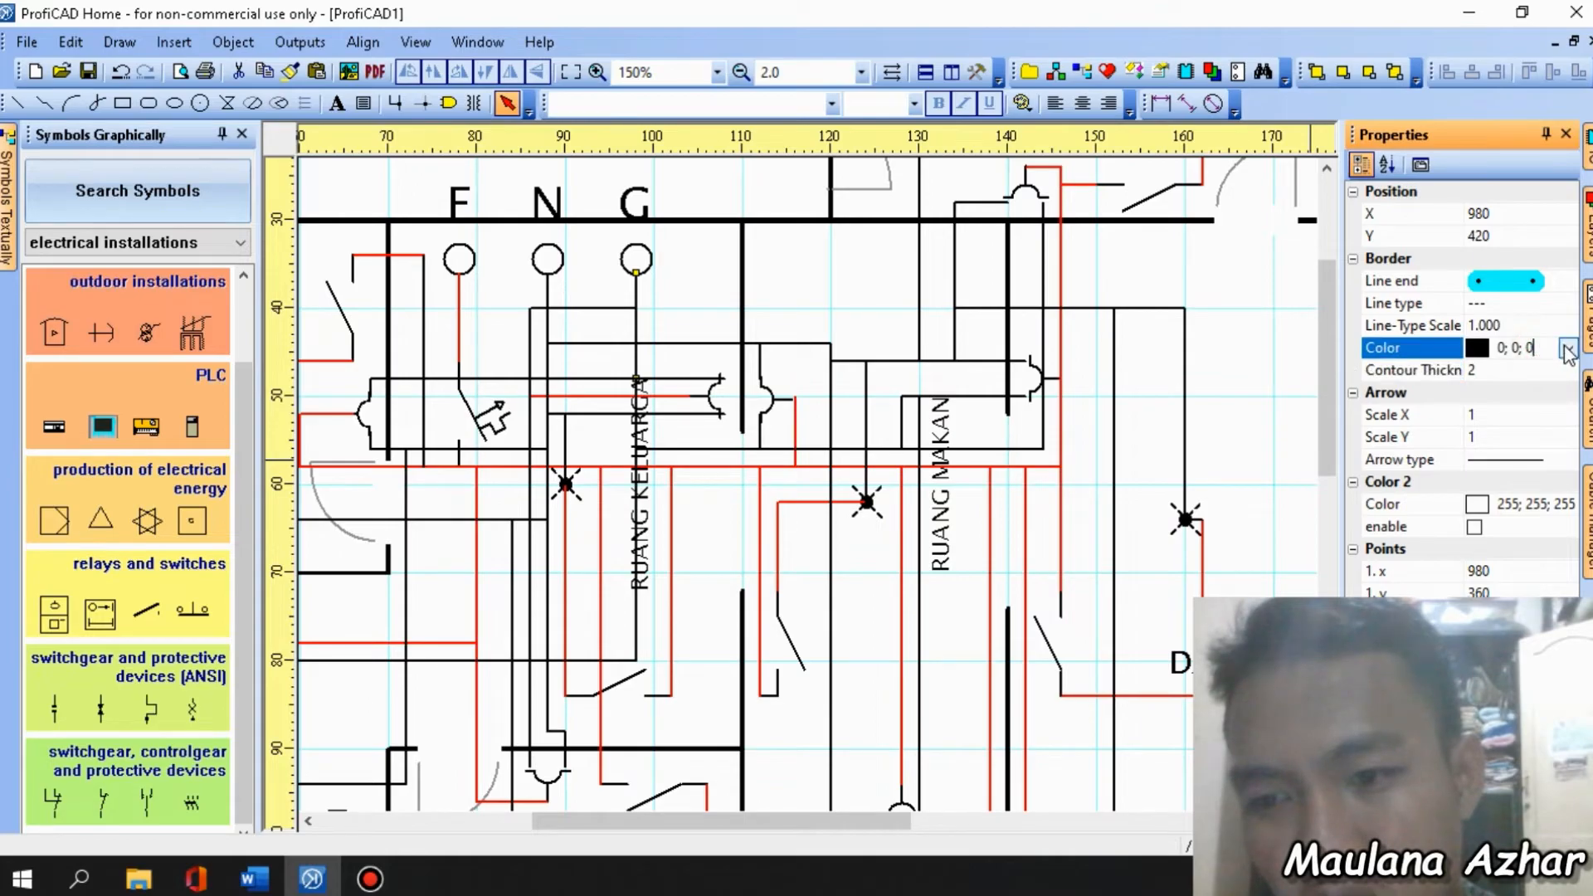
{"action": "left_click", "coordinate": [1567, 350]}
{"action": "left_click", "coordinate": [1474, 471]}
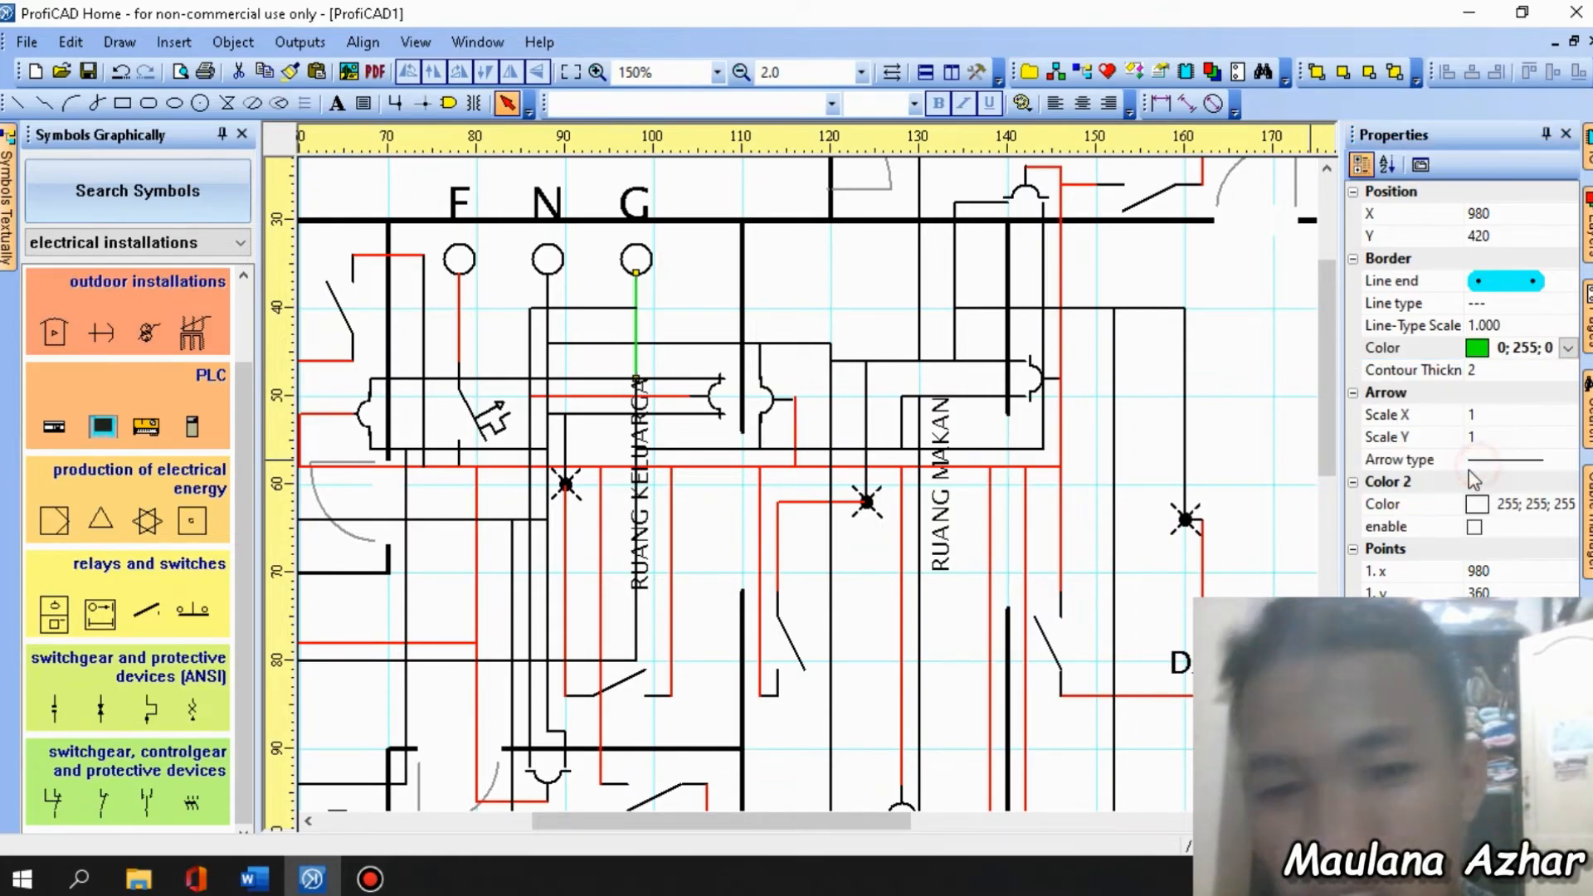
Colour the ground wire along Y 400 and its vertical run at X 860 to the KAMAR 2 socket green (0; 255; 0).
{"action": "left_click", "coordinate": [568, 309]}
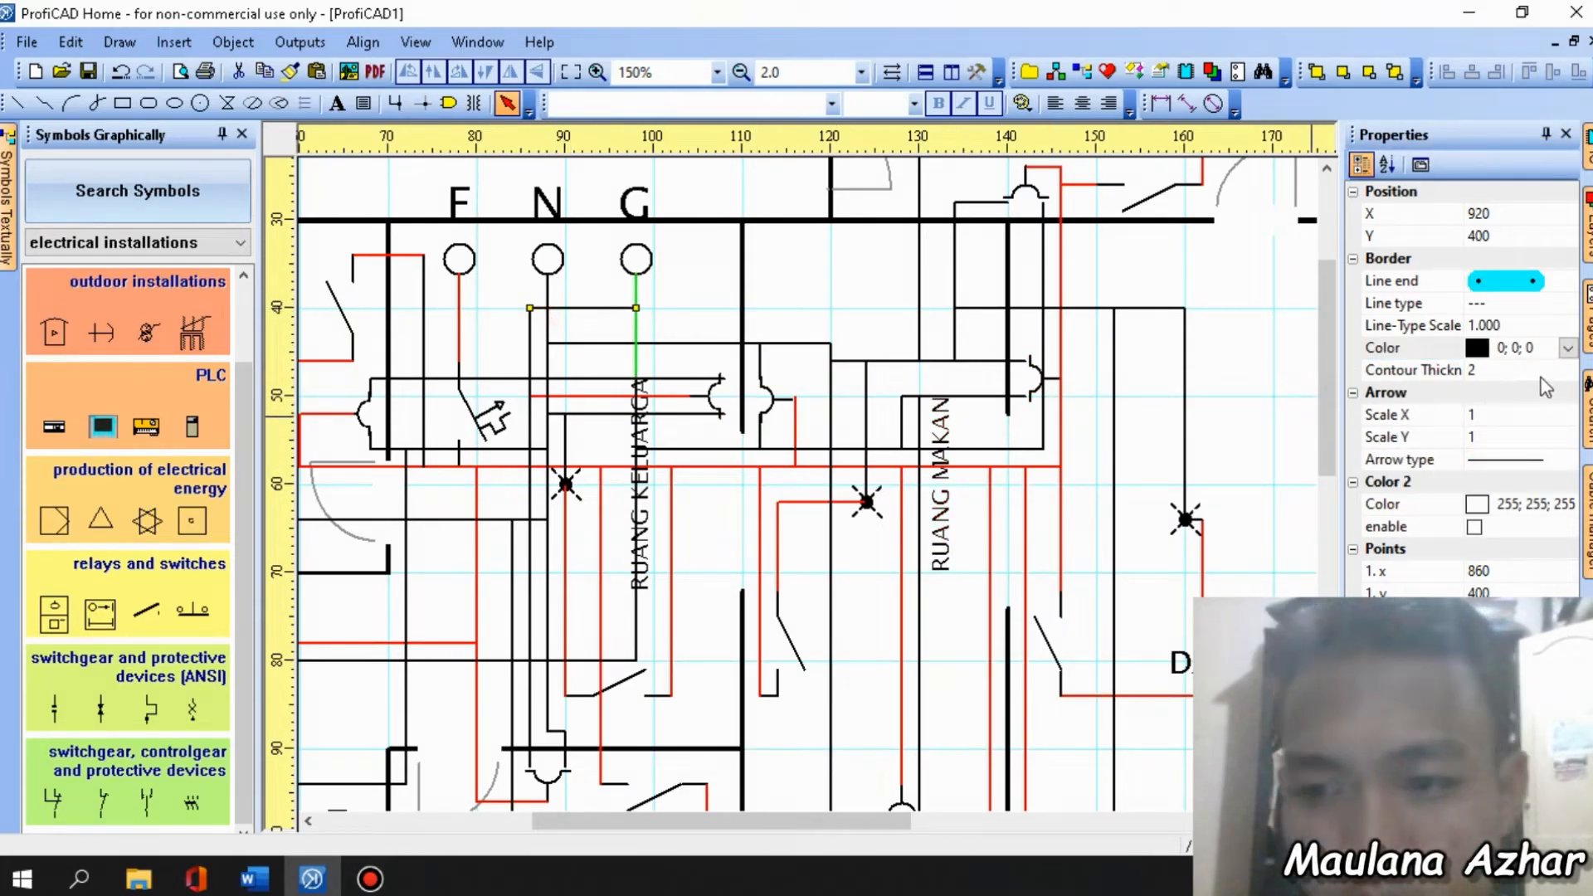
{"action": "left_click", "coordinate": [1568, 349]}
{"action": "left_click", "coordinate": [1478, 472]}
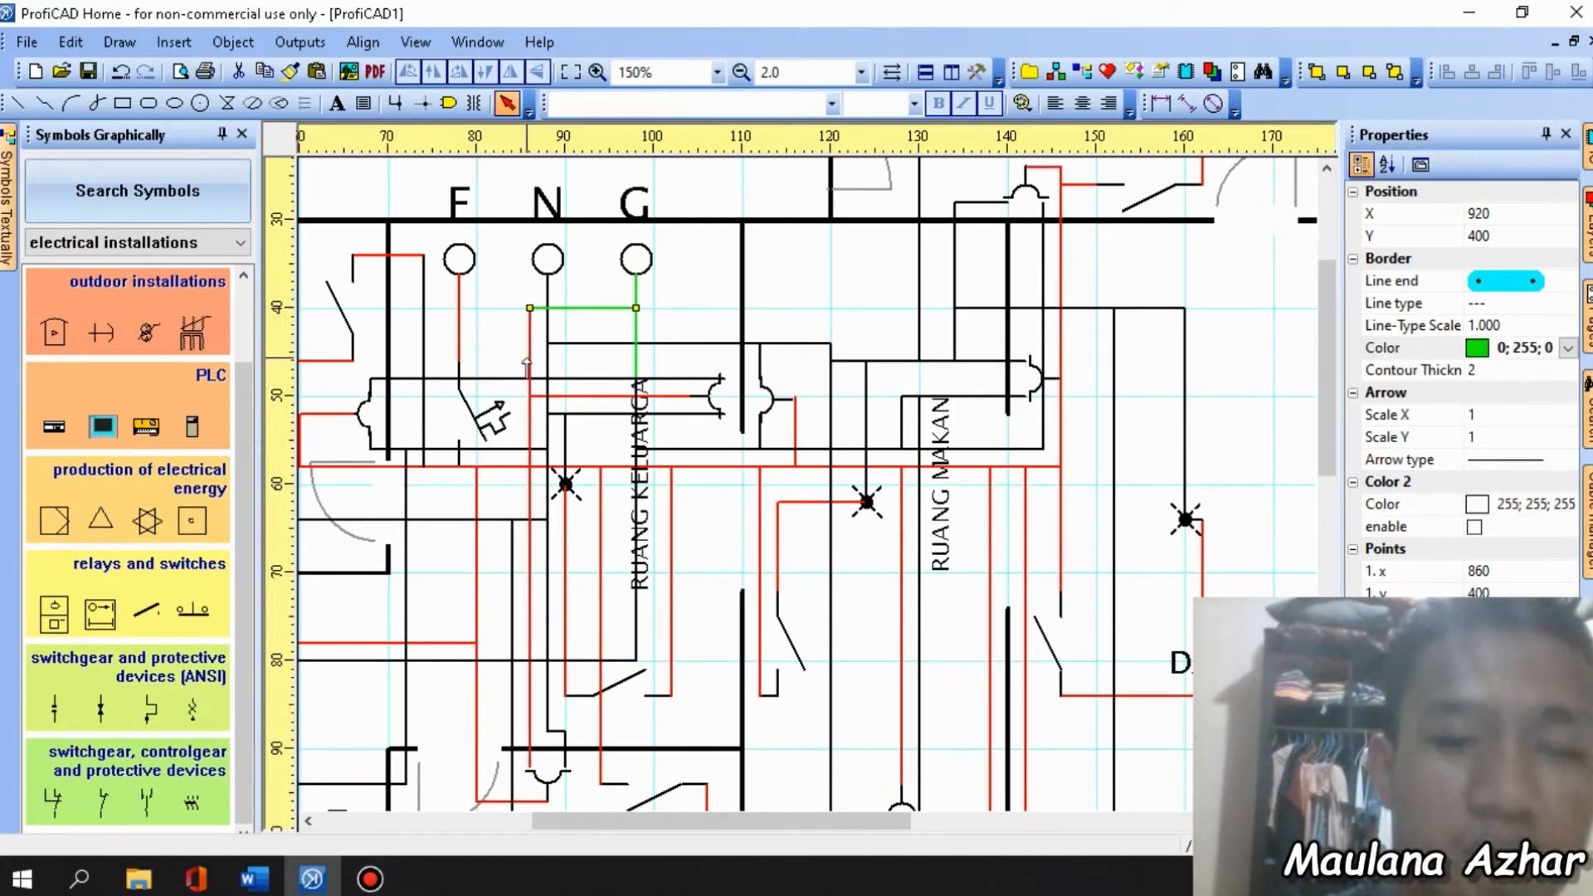
{"action": "left_click", "coordinate": [529, 363]}
{"action": "left_click", "coordinate": [1568, 349]}
{"action": "left_click", "coordinate": [1478, 472]}
Colour the short vertical ground wire at X 1120 and the wire along Y 560 from X 980 to X 1440 green (0; 255; 0).
{"action": "left_click", "coordinate": [761, 432]}
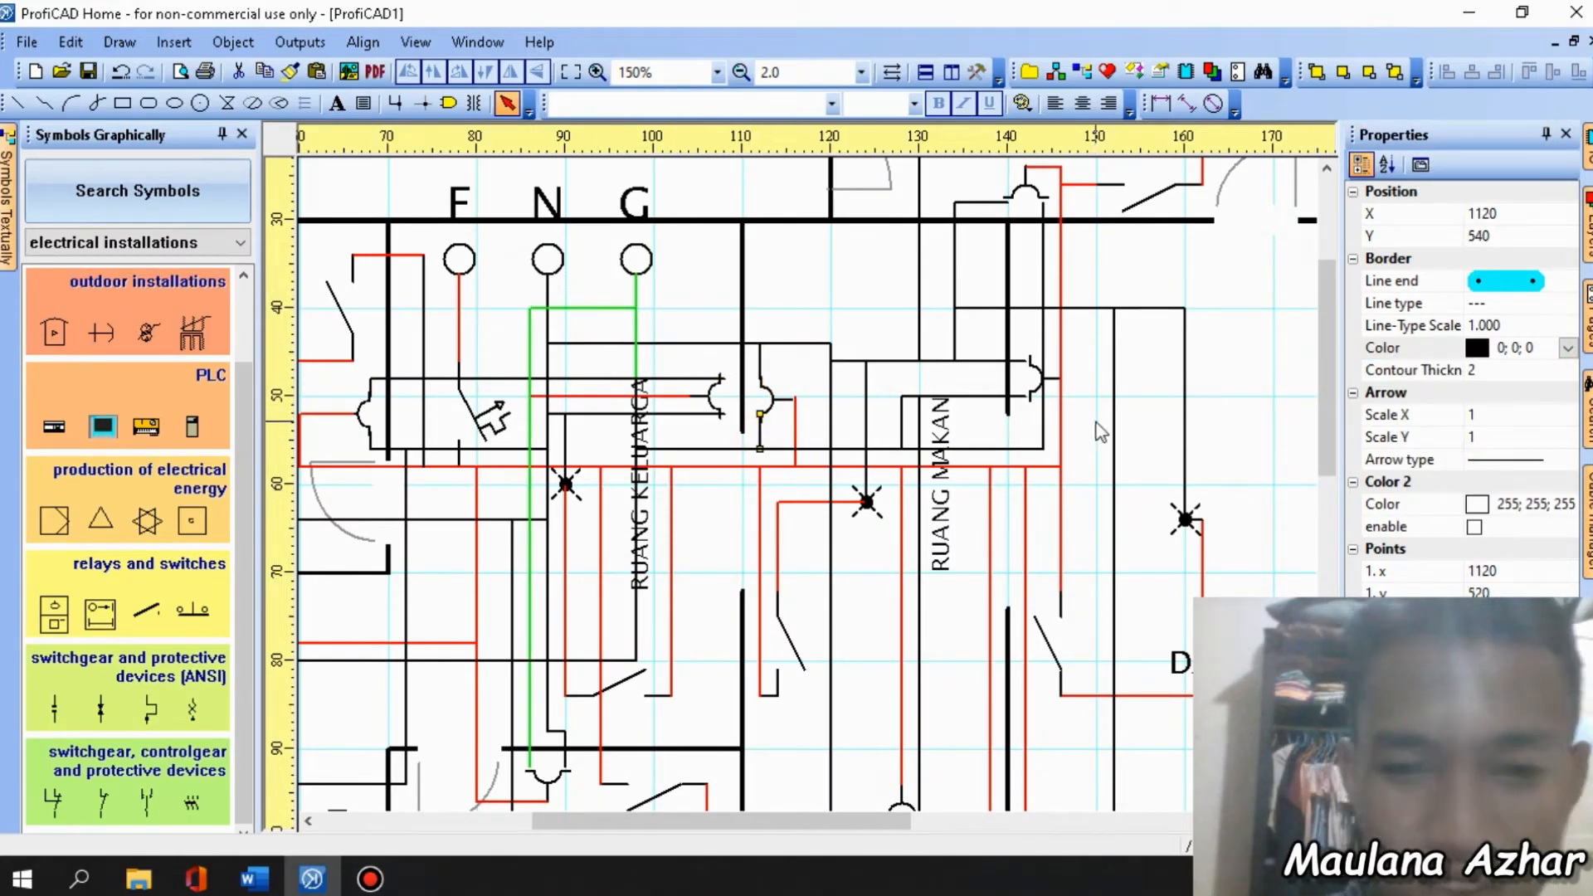
{"action": "left_click", "coordinate": [1568, 349]}
{"action": "left_click", "coordinate": [1477, 471]}
{"action": "left_click", "coordinate": [697, 449]}
{"action": "left_click", "coordinate": [1568, 349]}
{"action": "left_click", "coordinate": [1477, 471]}
{"action": "left_click", "coordinate": [1567, 348]}
{"action": "left_click", "coordinate": [1477, 471]}
{"action": "left_click", "coordinate": [980, 449]}
{"action": "left_click", "coordinate": [1567, 349]}
{"action": "left_click", "coordinate": [1477, 471]}
Colour the ground wire along Y 500 to the RUANG MAKAN wall socket and its short vertical run at X 1280 green (0; 255; 0).
{"action": "left_click", "coordinate": [979, 396]}
{"action": "left_click", "coordinate": [1568, 349]}
{"action": "left_click", "coordinate": [1478, 471]}
{"action": "left_click", "coordinate": [902, 423]}
{"action": "left_click", "coordinate": [1567, 348]}
{"action": "left_click", "coordinate": [1477, 471]}
{"action": "left_click", "coordinate": [1038, 378]}
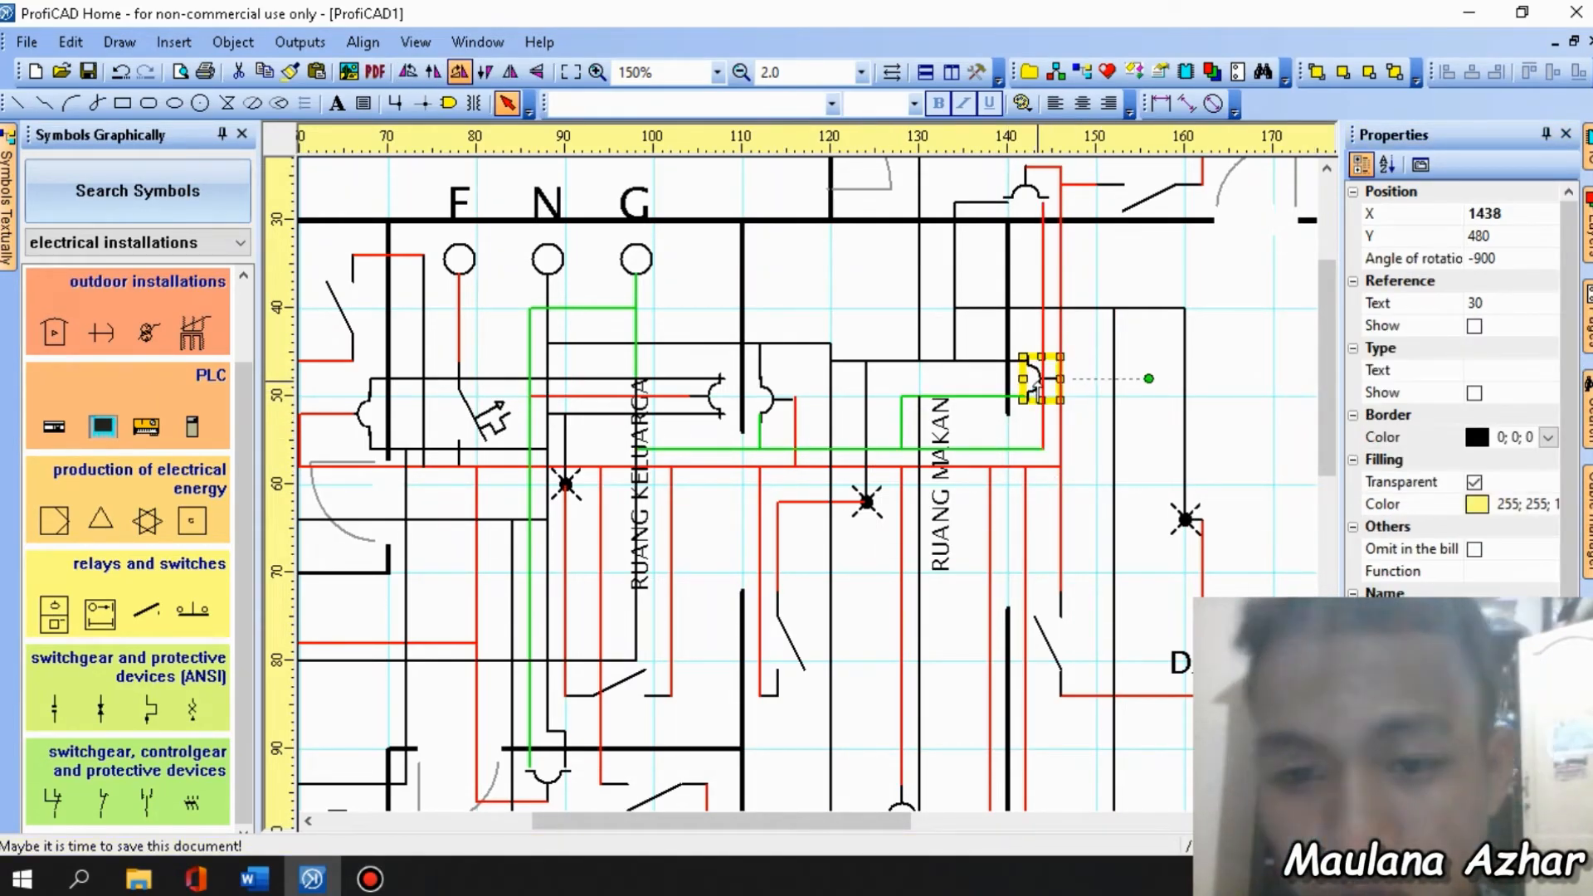
{"action": "left_click", "coordinate": [1073, 340]}
Colour the ground wire along Y 480 and its short drop at X 680 to the KAMAR 1 socket green (0; 255; 0).
{"action": "left_click", "coordinate": [585, 379]}
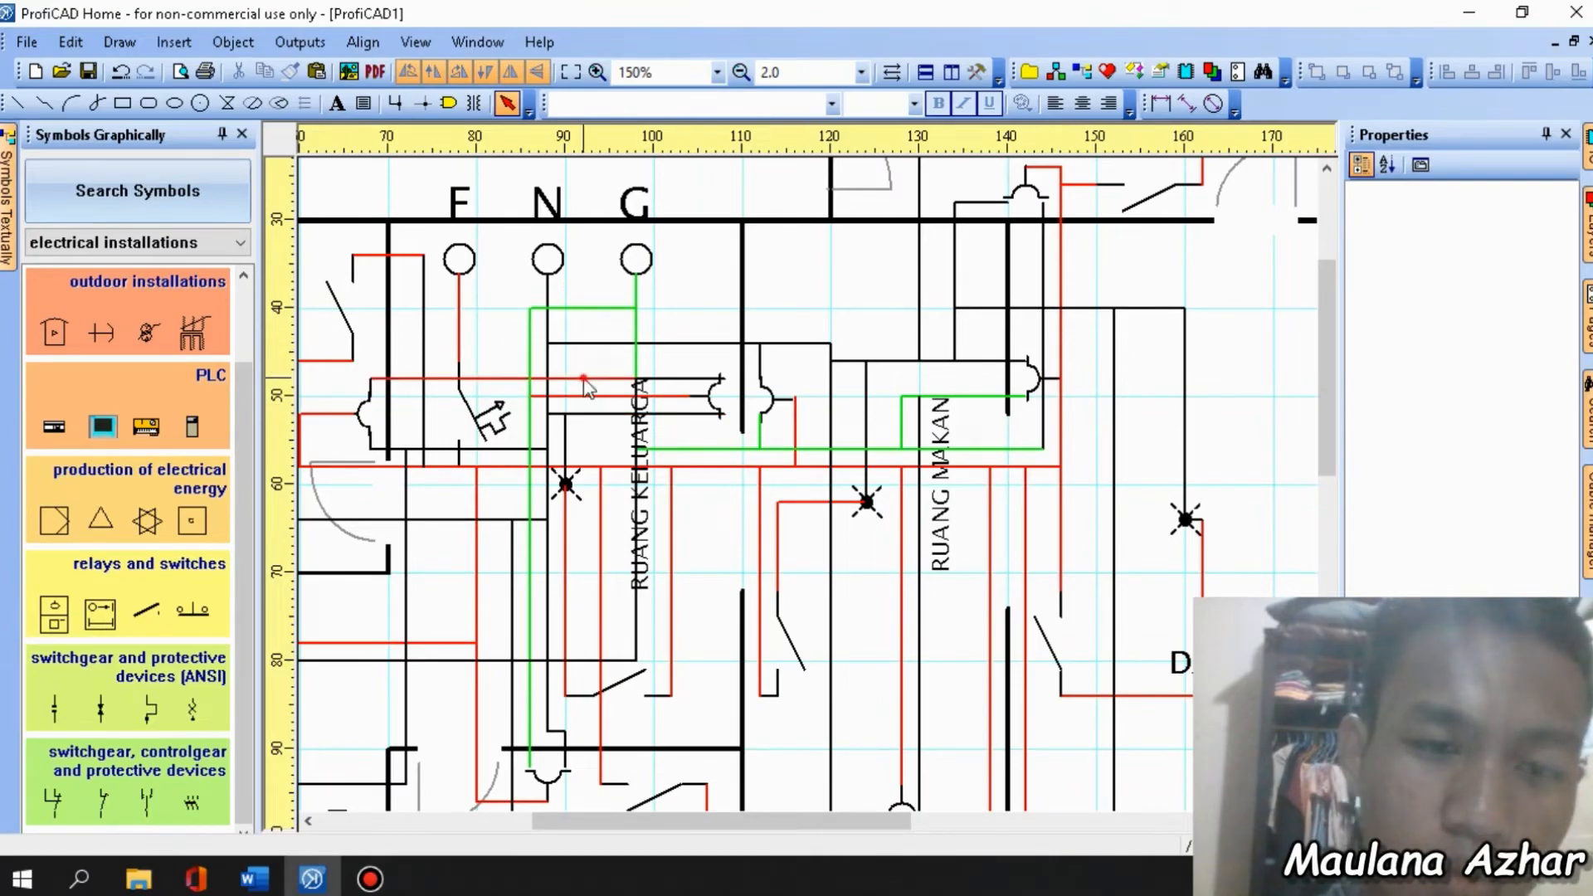
{"action": "left_click", "coordinate": [1568, 349]}
{"action": "left_click", "coordinate": [1478, 472]}
{"action": "left_click", "coordinate": [371, 388]}
{"action": "left_click", "coordinate": [1568, 348]}
{"action": "left_click", "coordinate": [1479, 472]}
Try colouring the vertical wire at X 880 and its short branch at X 900 above the KAMAR 2 socket green (0; 255; 0).
{"action": "scroll", "coordinate": [550, 635], "scroll_direction": "down", "scroll_amount": 2}
{"action": "scroll", "coordinate": [550, 635], "scroll_direction": "up", "scroll_amount": 1}
{"action": "left_click", "coordinate": [565, 710]}
{"action": "left_click", "coordinate": [1568, 348]}
{"action": "left_click", "coordinate": [1478, 471]}
{"action": "left_click", "coordinate": [548, 550]}
{"action": "left_click", "coordinate": [1568, 349]}
{"action": "left_click", "coordinate": [1478, 471]}
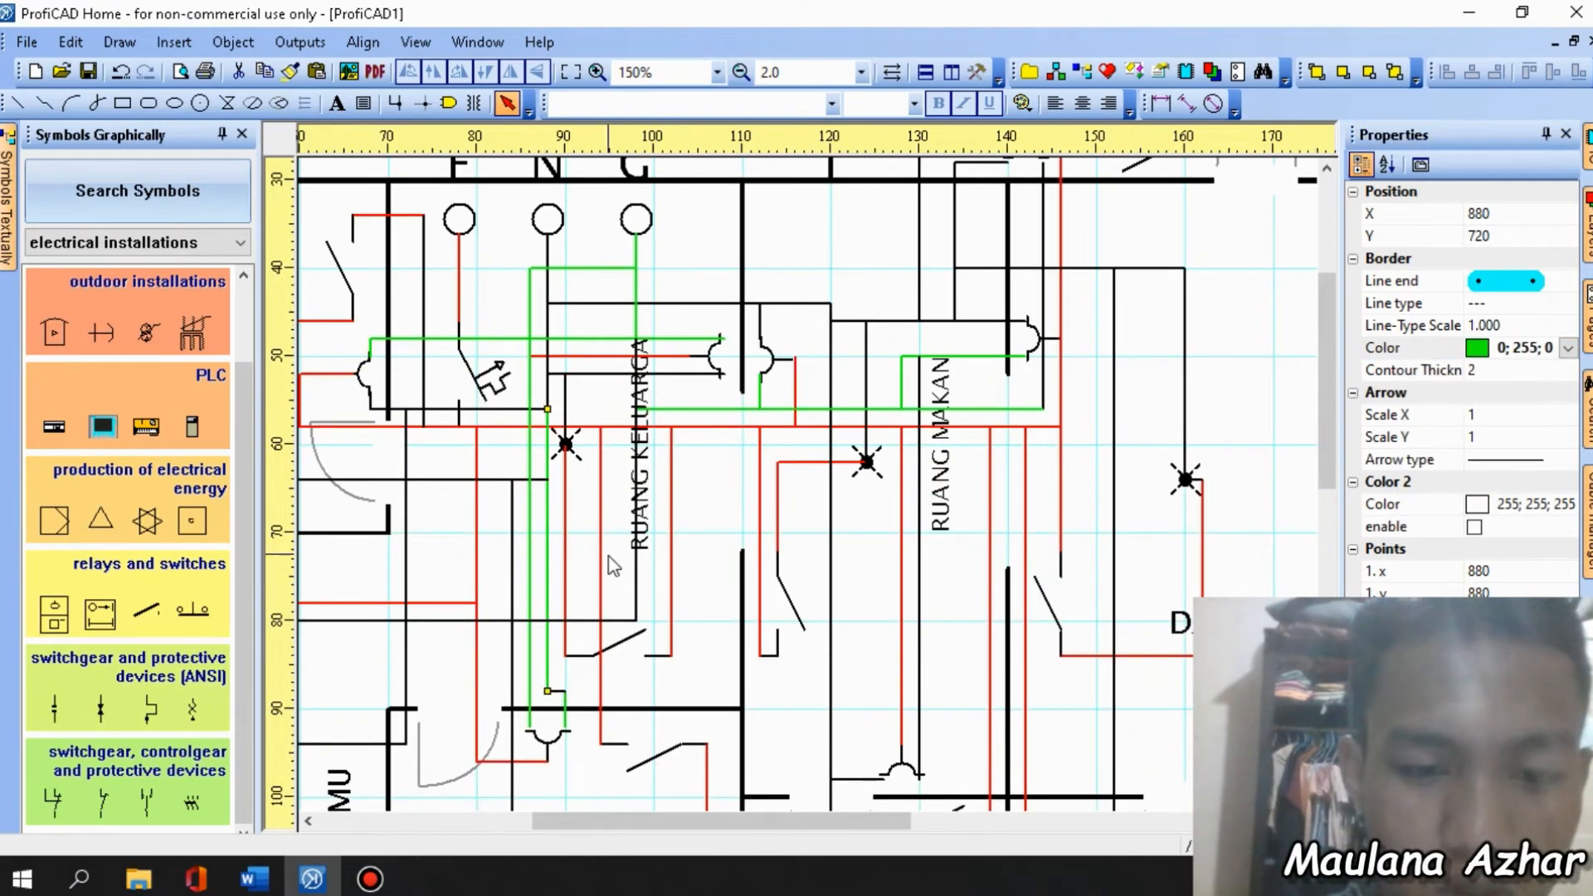
Set the vertical wire at X 880 and its short branch at X 900 above the KAMAR 2 socket back to black.
{"action": "left_click", "coordinate": [566, 718]}
{"action": "left_click", "coordinate": [1567, 348]}
{"action": "left_click", "coordinate": [1411, 404]}
{"action": "left_click", "coordinate": [548, 588]}
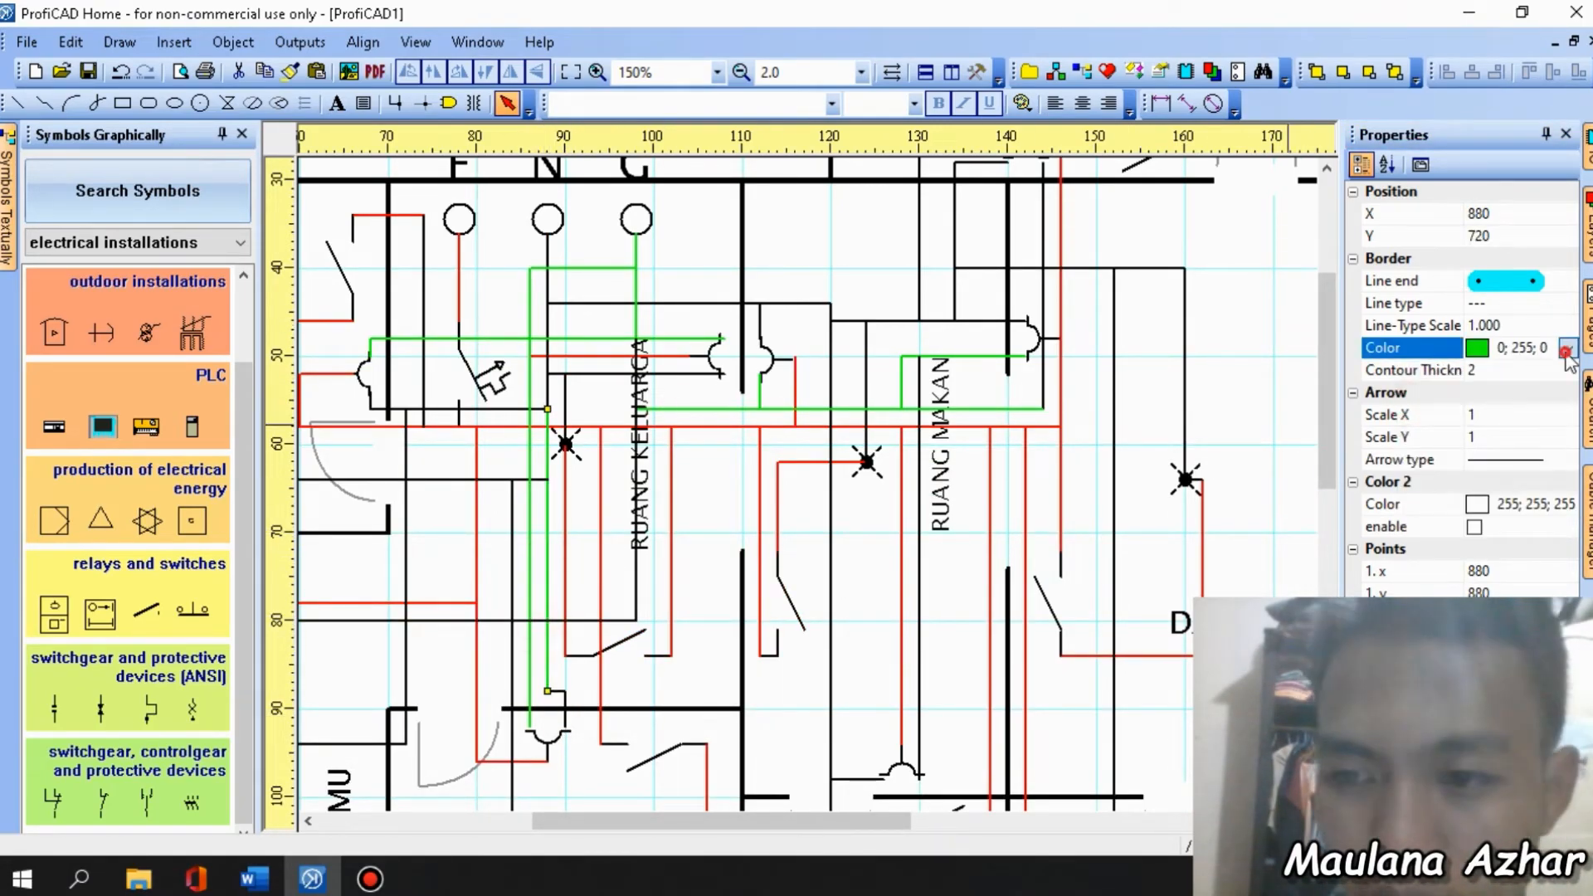
{"action": "left_click", "coordinate": [1567, 348]}
{"action": "left_click", "coordinate": [1410, 404]}
Colour the RUANG TAMU socket's ground wire along Y 800 and its vertical run at X 980 green (0; 255; 0).
{"action": "scroll", "coordinate": [747, 427], "scroll_direction": "down", "scroll_amount": 2}
{"action": "scroll", "coordinate": [747, 427], "scroll_direction": "up", "scroll_amount": 1}
{"action": "scroll", "coordinate": [540, 328], "scroll_direction": "down", "scroll_amount": 1}
{"action": "left_click", "coordinate": [539, 322]}
{"action": "left_click", "coordinate": [1567, 348]}
{"action": "left_click", "coordinate": [1456, 449]}
{"action": "scroll", "coordinate": [990, 618], "scroll_direction": "up", "scroll_amount": 2}
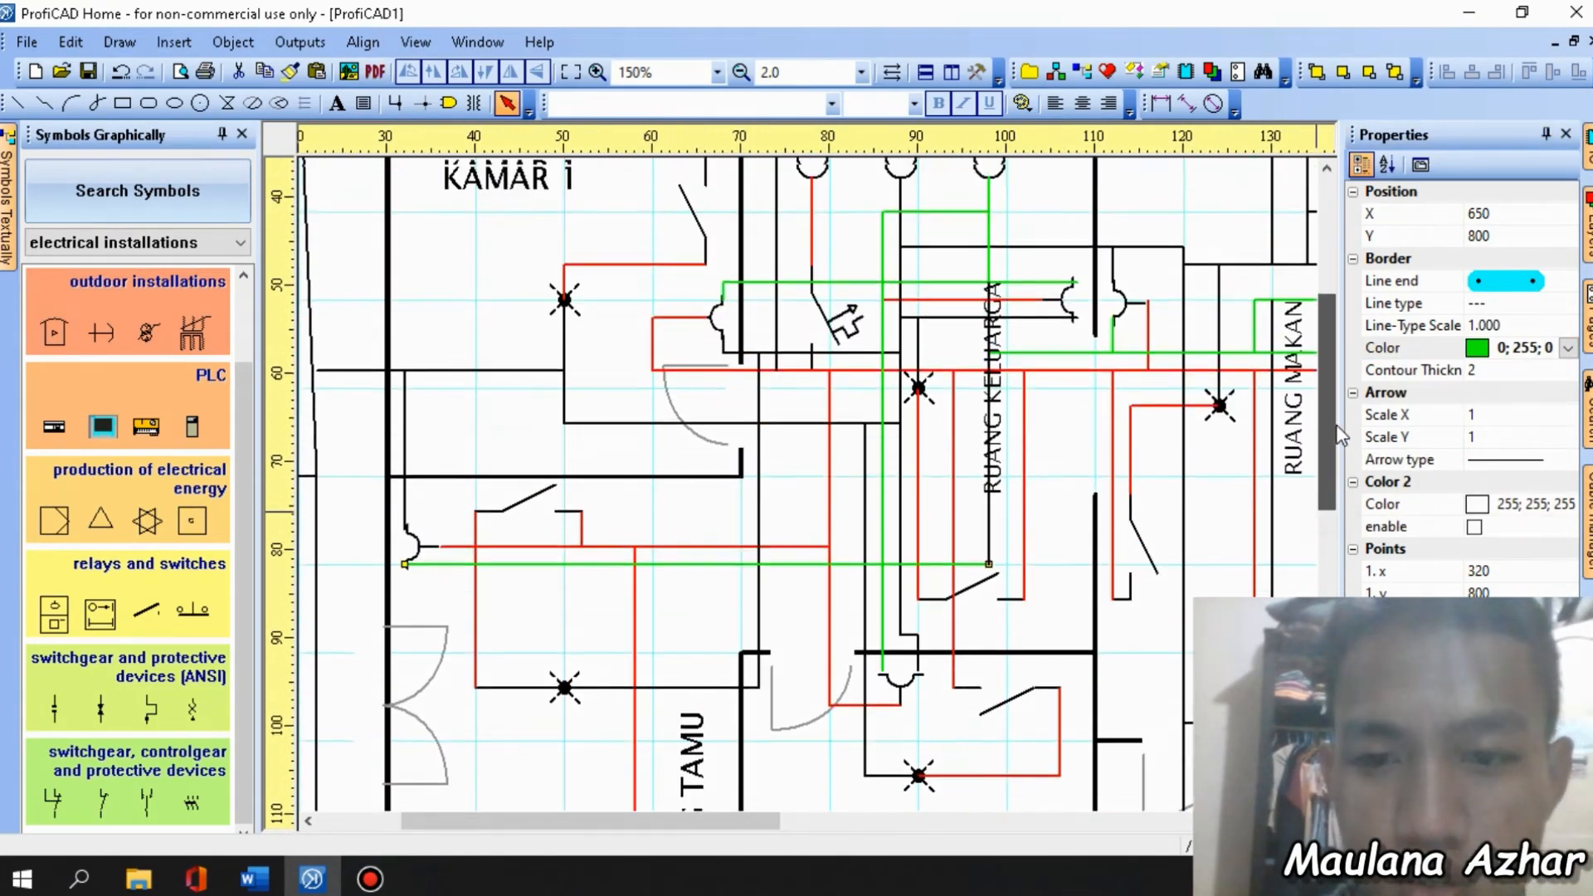
{"action": "left_click", "coordinate": [990, 613]}
{"action": "left_click", "coordinate": [1568, 348]}
{"action": "left_click", "coordinate": [1456, 449]}
Colour the vertical ground wire at X 1300 down to the socket above the WC green (0; 255; 0).
{"action": "left_click_drag", "start_coordinate": [763, 821], "coordinate": [888, 828]}
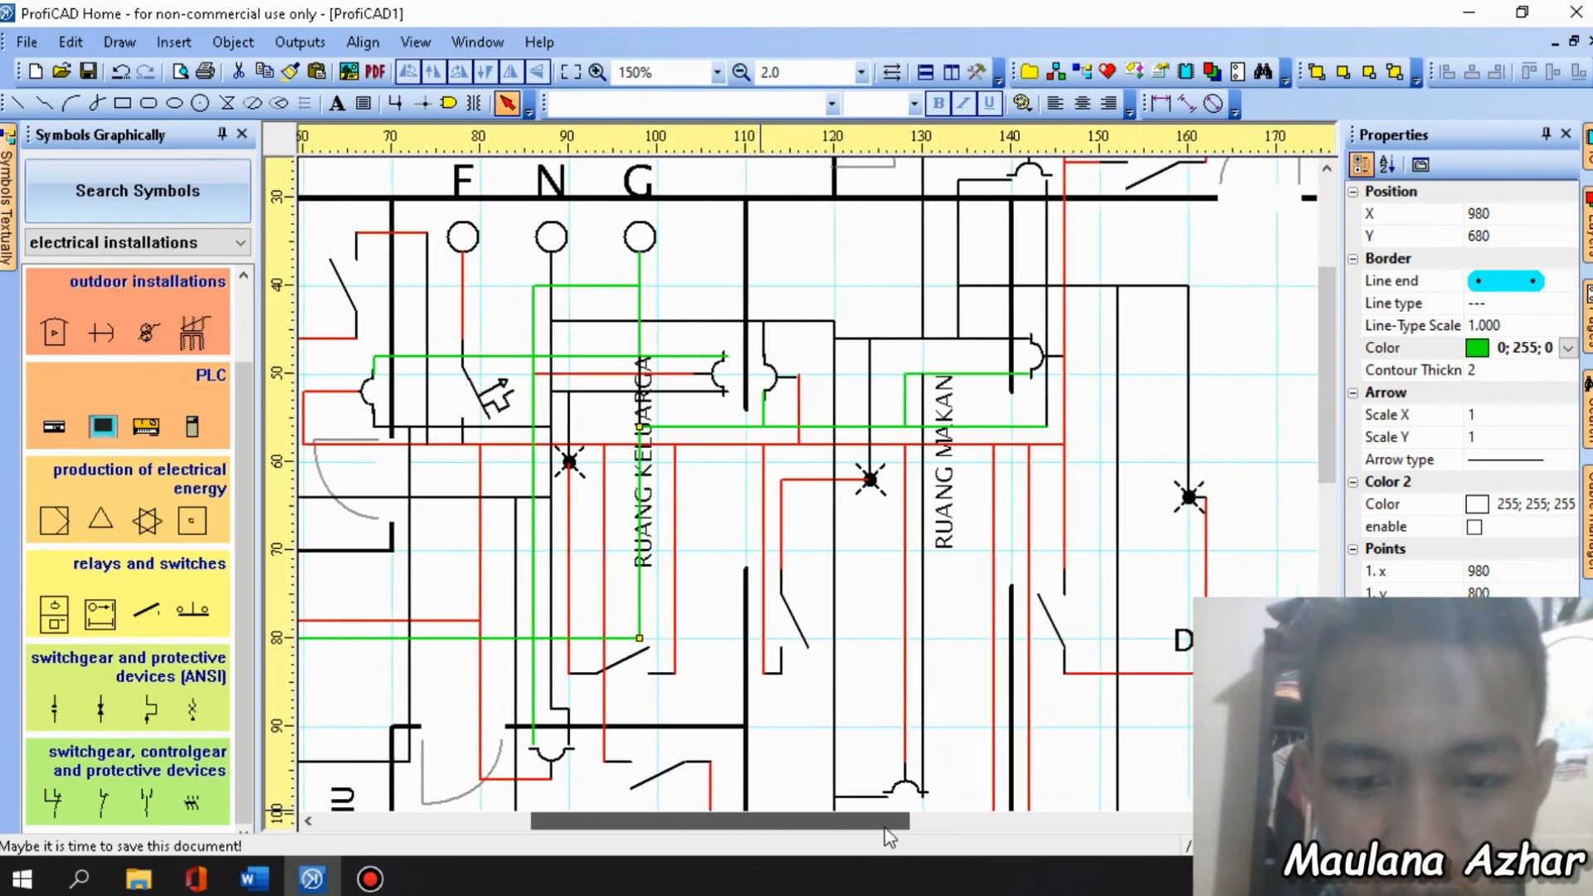
{"action": "scroll", "coordinate": [884, 705], "scroll_direction": "down", "scroll_amount": 1}
{"action": "left_click", "coordinate": [908, 718]}
{"action": "left_click", "coordinate": [1567, 348]}
{"action": "left_click", "coordinate": [1456, 449]}
Delete the duplicate socket symbol stacked on the socket above the WC, keeping one socket in place.
{"action": "left_click", "coordinate": [898, 753]}
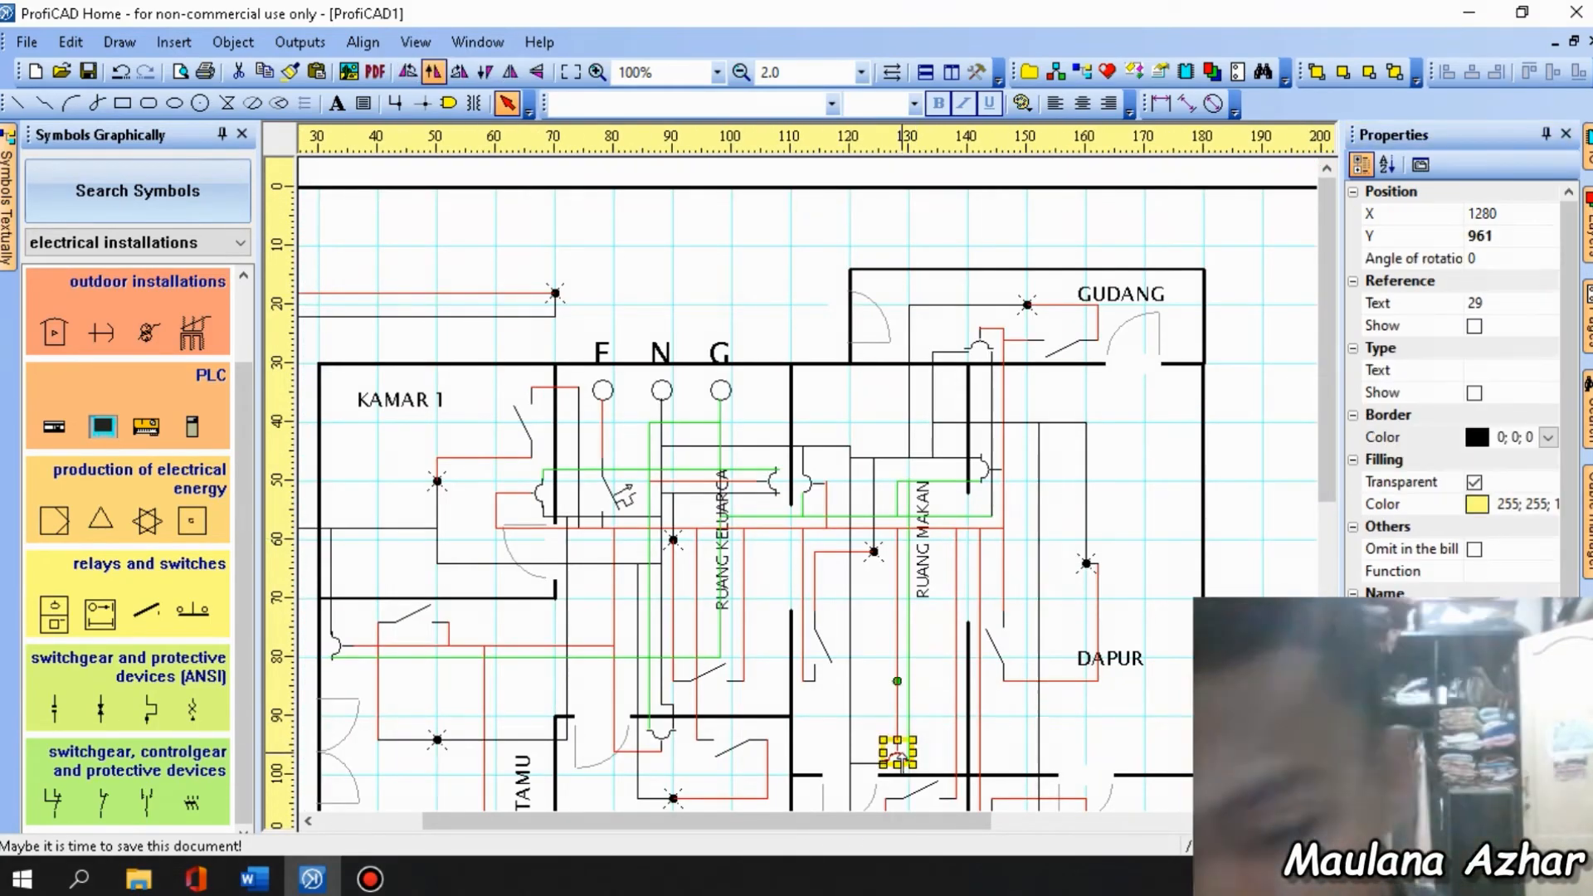
{"action": "key", "text": "Delete"}
{"action": "key", "text": "Return"}
{"action": "left_click", "coordinate": [902, 759]}
{"action": "key", "text": "Delete"}
{"action": "key", "text": "Return"}
{"action": "left_click", "coordinate": [902, 759]}
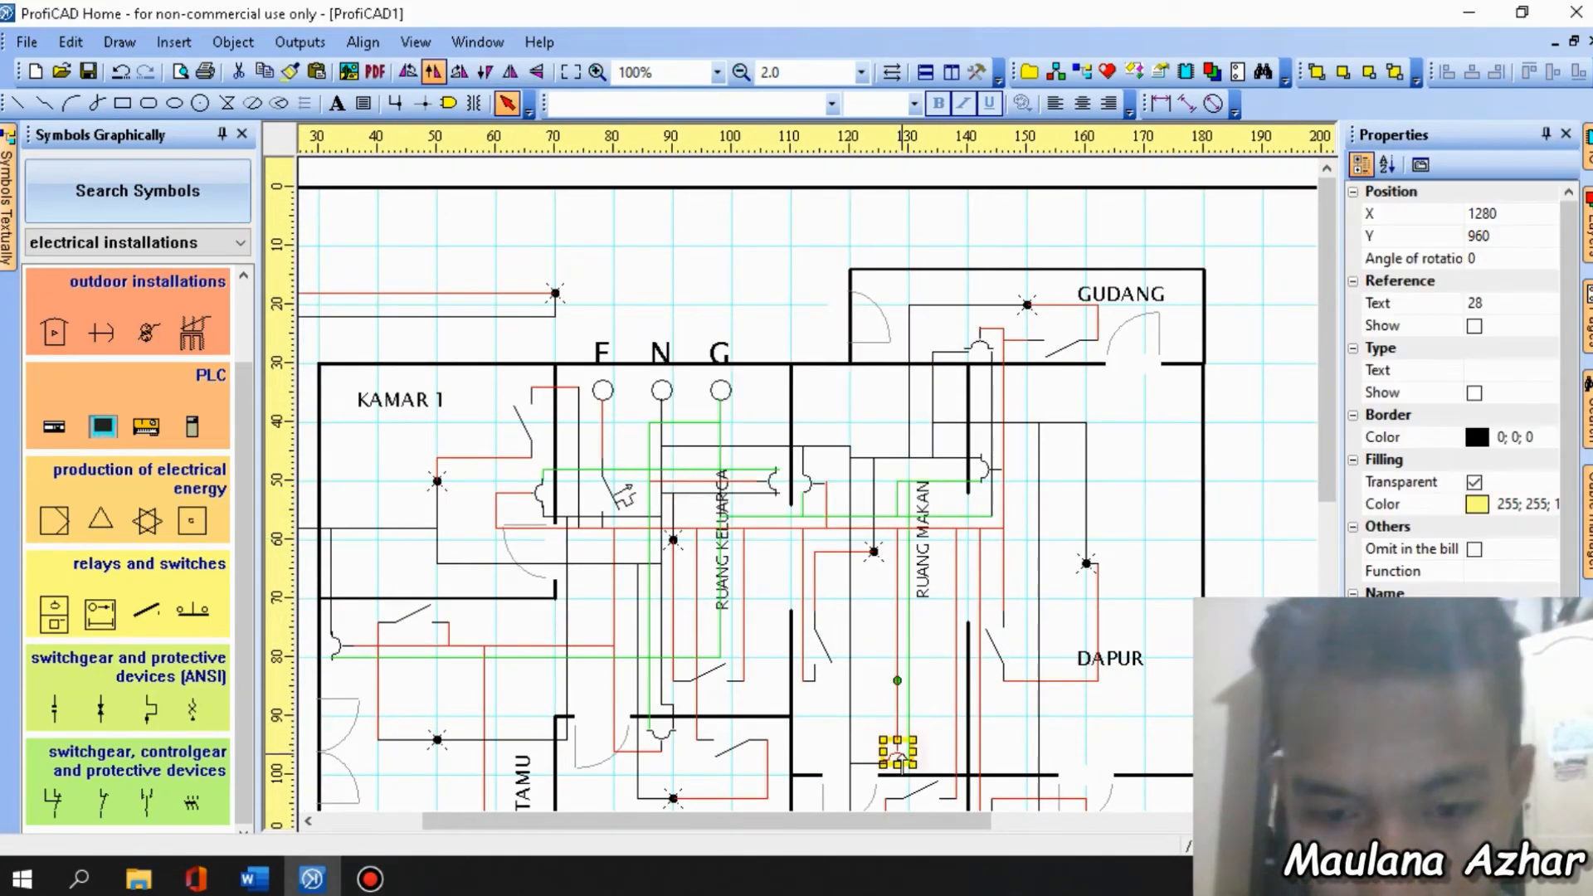
{"action": "left_click", "coordinate": [956, 721]}
Colour the vertical ground wire at X 1440 from Y 560 up to the socket below GUDANG green (0; 255; 0).
{"action": "scroll", "coordinate": [956, 721], "scroll_direction": "down", "scroll_amount": 2}
{"action": "left_click_drag", "start_coordinate": [1326, 473], "coordinate": [1326, 413]}
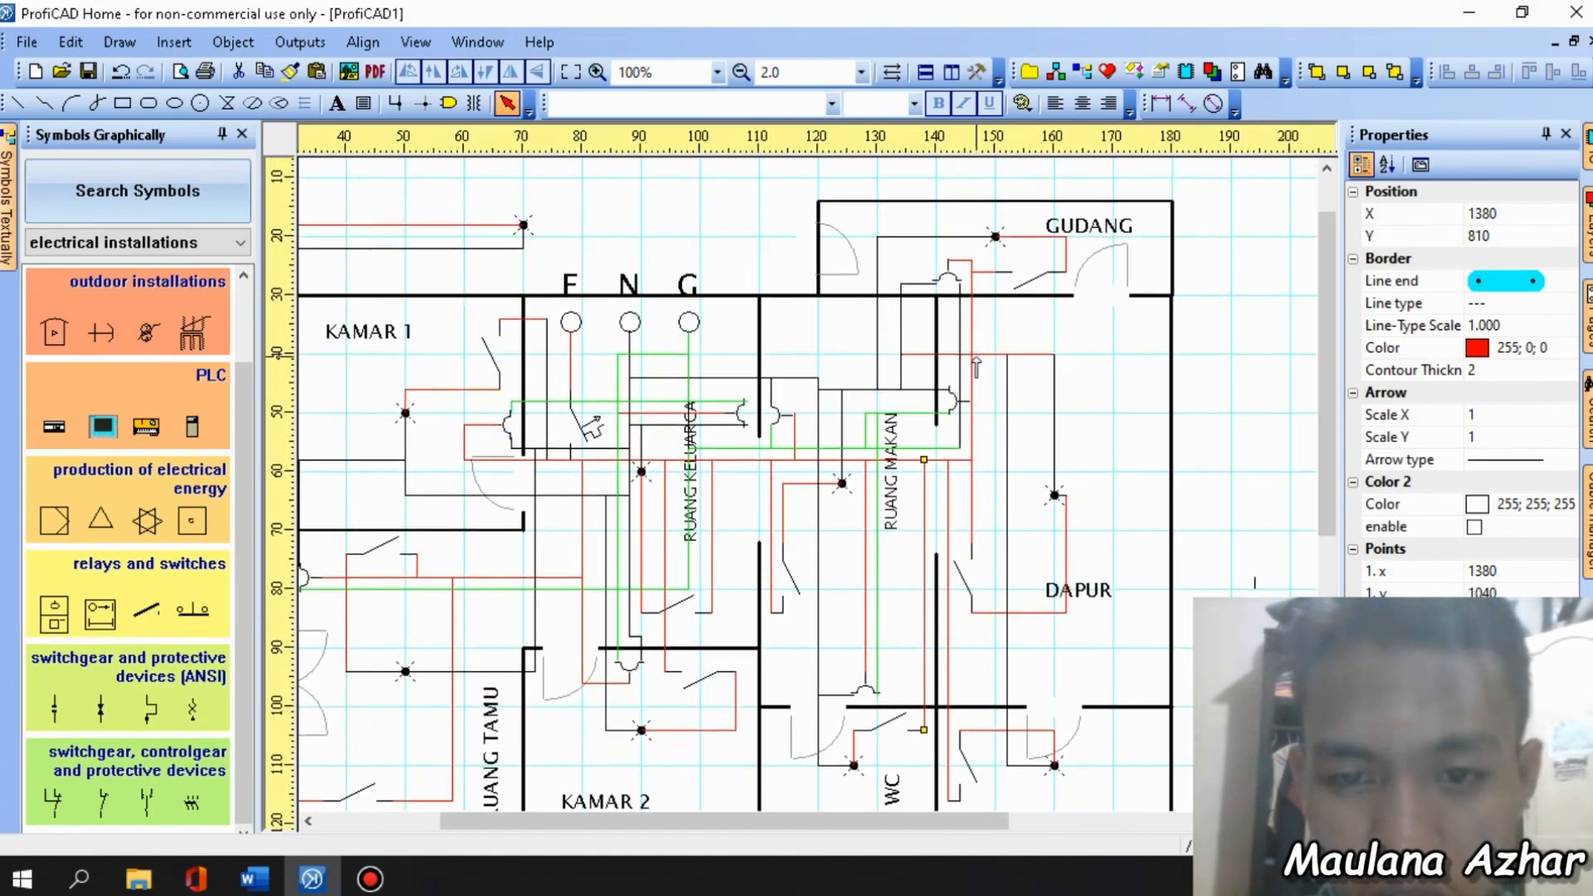
{"action": "left_click", "coordinate": [961, 365]}
{"action": "left_click", "coordinate": [1565, 348]}
{"action": "left_click", "coordinate": [1476, 471]}
{"action": "left_click", "coordinate": [1043, 448]}
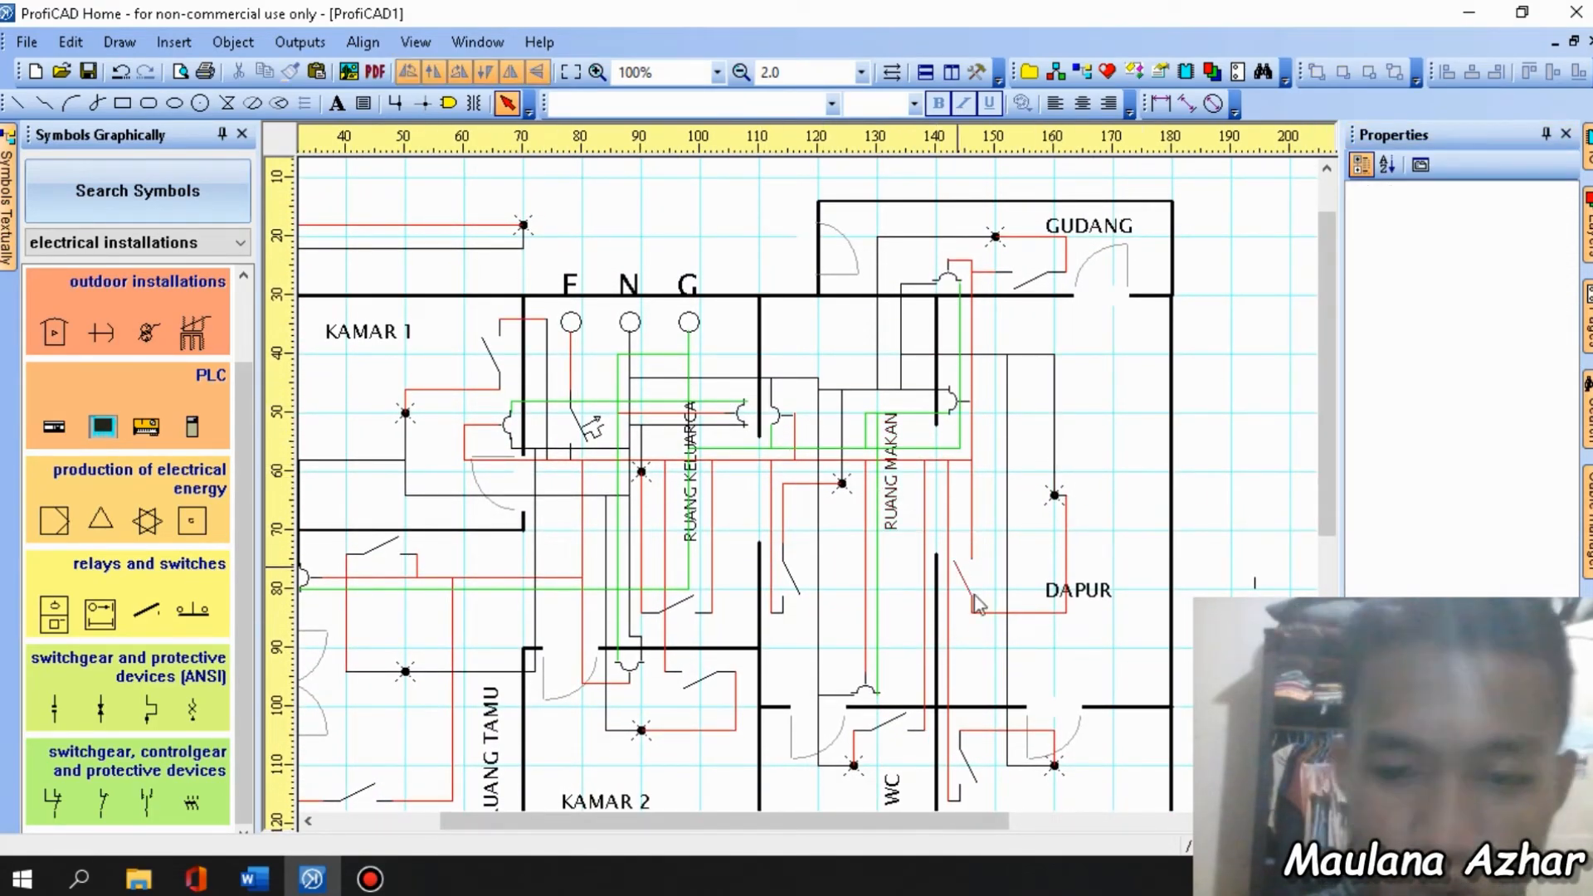
Examine the coloured wiring in every room and the layout of the whole floor plan.
{"action": "scroll", "coordinate": [1017, 676], "scroll_direction": "down", "scroll_amount": 1, "text": "ctrl"}
{"action": "scroll", "coordinate": [1017, 673], "scroll_direction": "down", "scroll_amount": 1, "text": "ctrl"}
{"action": "scroll", "coordinate": [1014, 644], "scroll_direction": "up", "scroll_amount": 2, "text": "ctrl"}
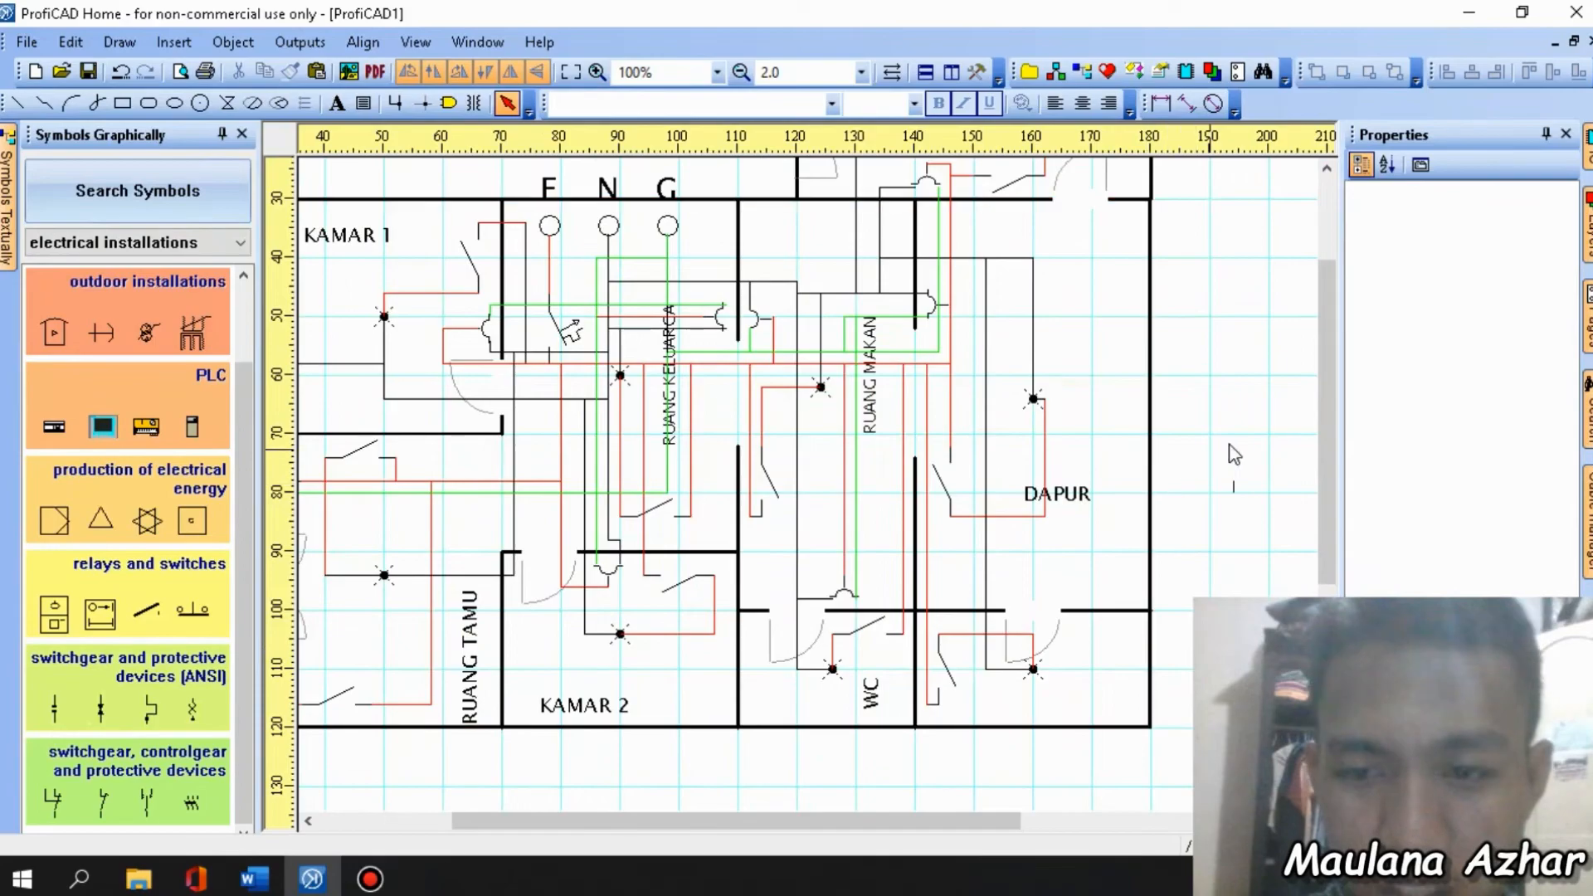
{"action": "left_click_drag", "start_coordinate": [1323, 425], "coordinate": [1323, 343]}
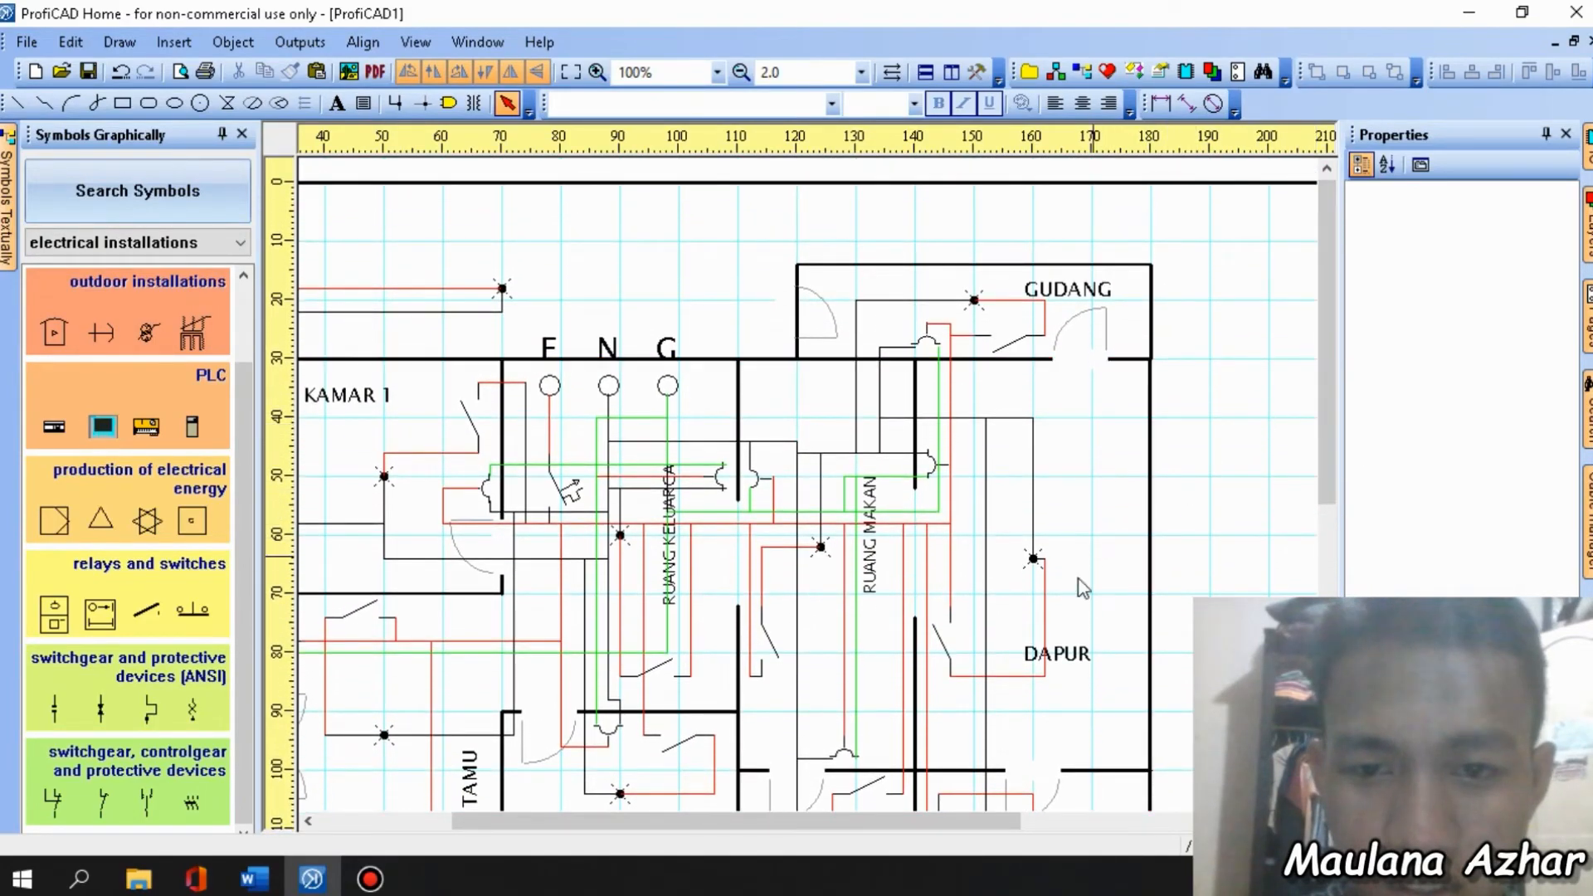
{"action": "left_click_drag", "start_coordinate": [886, 822], "coordinate": [784, 822]}
{"action": "scroll", "coordinate": [821, 489], "scroll_direction": "up", "scroll_amount": 1}
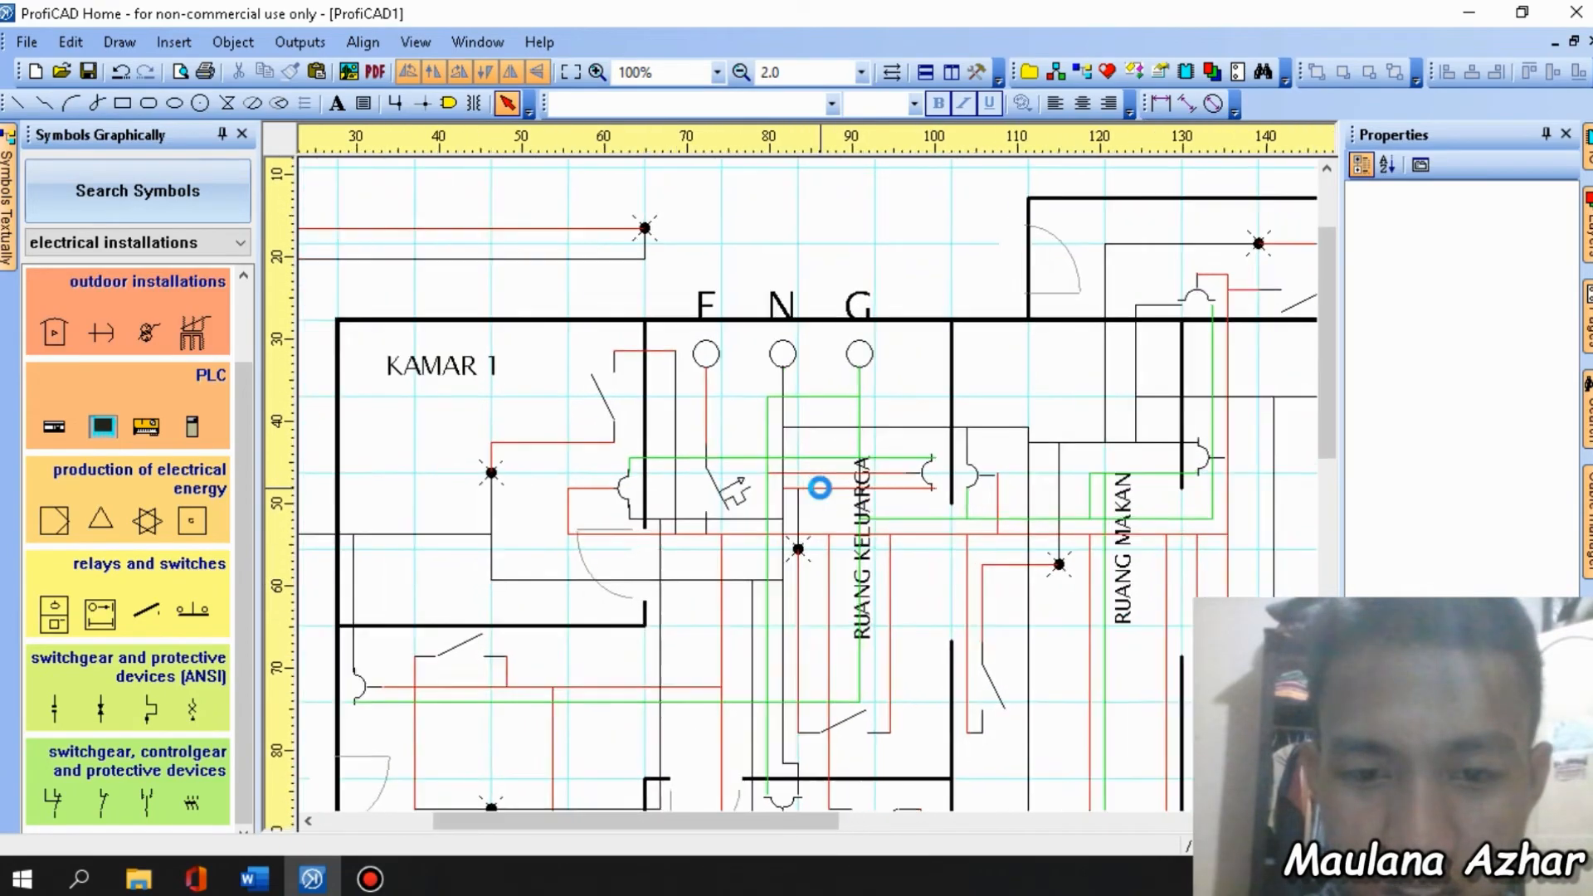
{"action": "scroll", "coordinate": [892, 459], "scroll_direction": "down", "scroll_amount": 1}
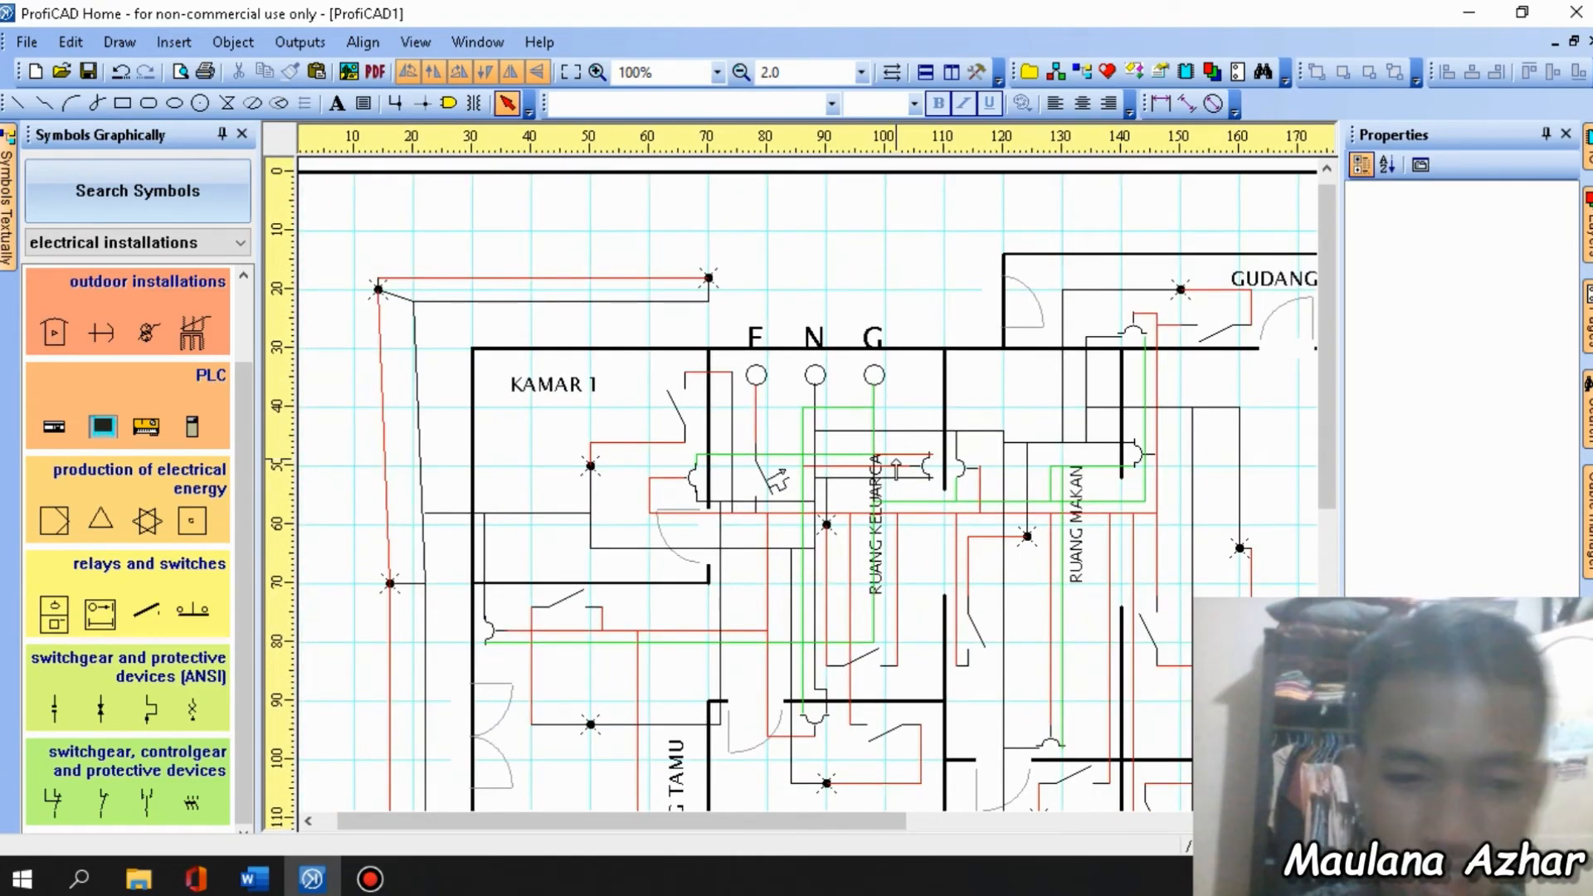
{"action": "scroll", "coordinate": [936, 413], "scroll_direction": "down", "scroll_amount": 2}
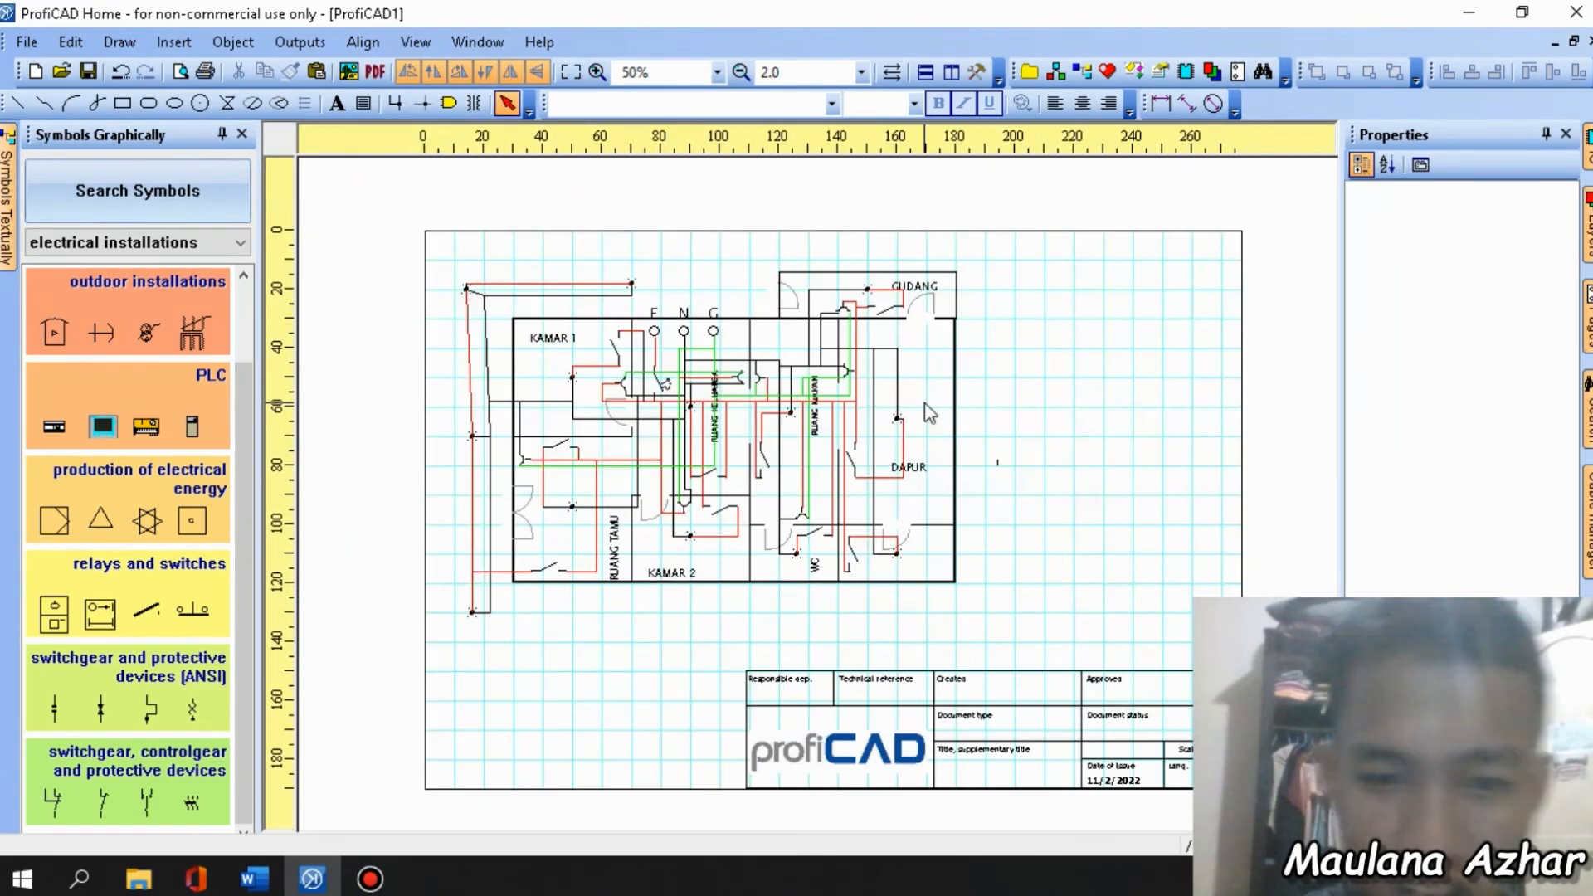
{"action": "scroll", "coordinate": [971, 536], "scroll_direction": "up", "scroll_amount": 1}
{"action": "left_click_drag", "start_coordinate": [919, 819], "coordinate": [811, 820]}
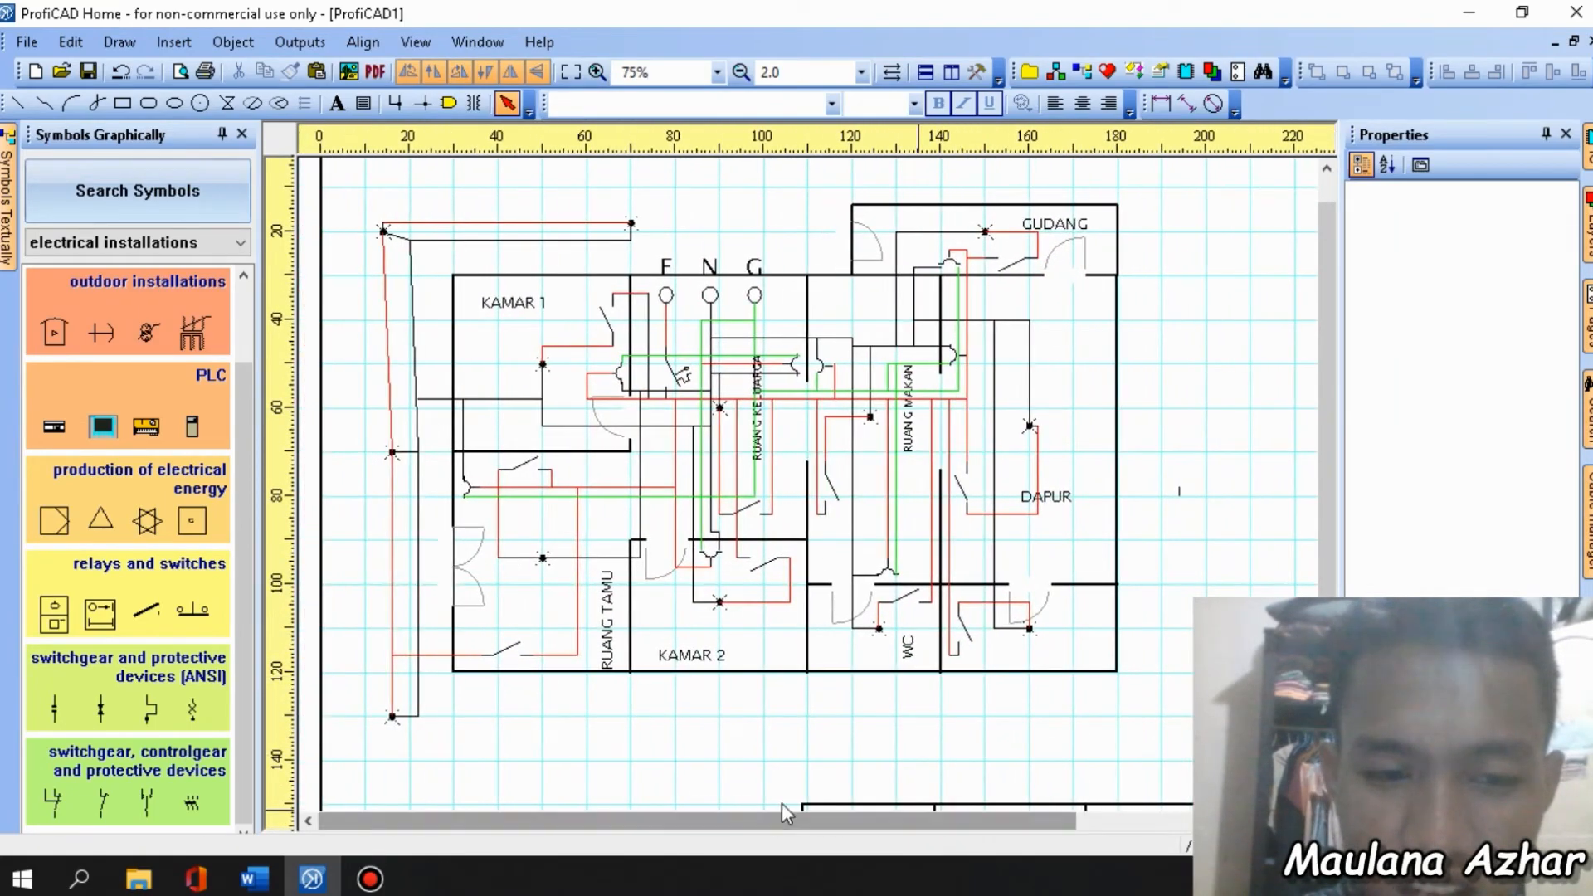
{"action": "left_click_drag", "start_coordinate": [1328, 571], "coordinate": [1330, 538]}
{"action": "scroll", "coordinate": [1230, 562], "scroll_direction": "up", "scroll_amount": 1}
{"action": "scroll", "coordinate": [1231, 562], "scroll_direction": "down", "scroll_amount": 1}
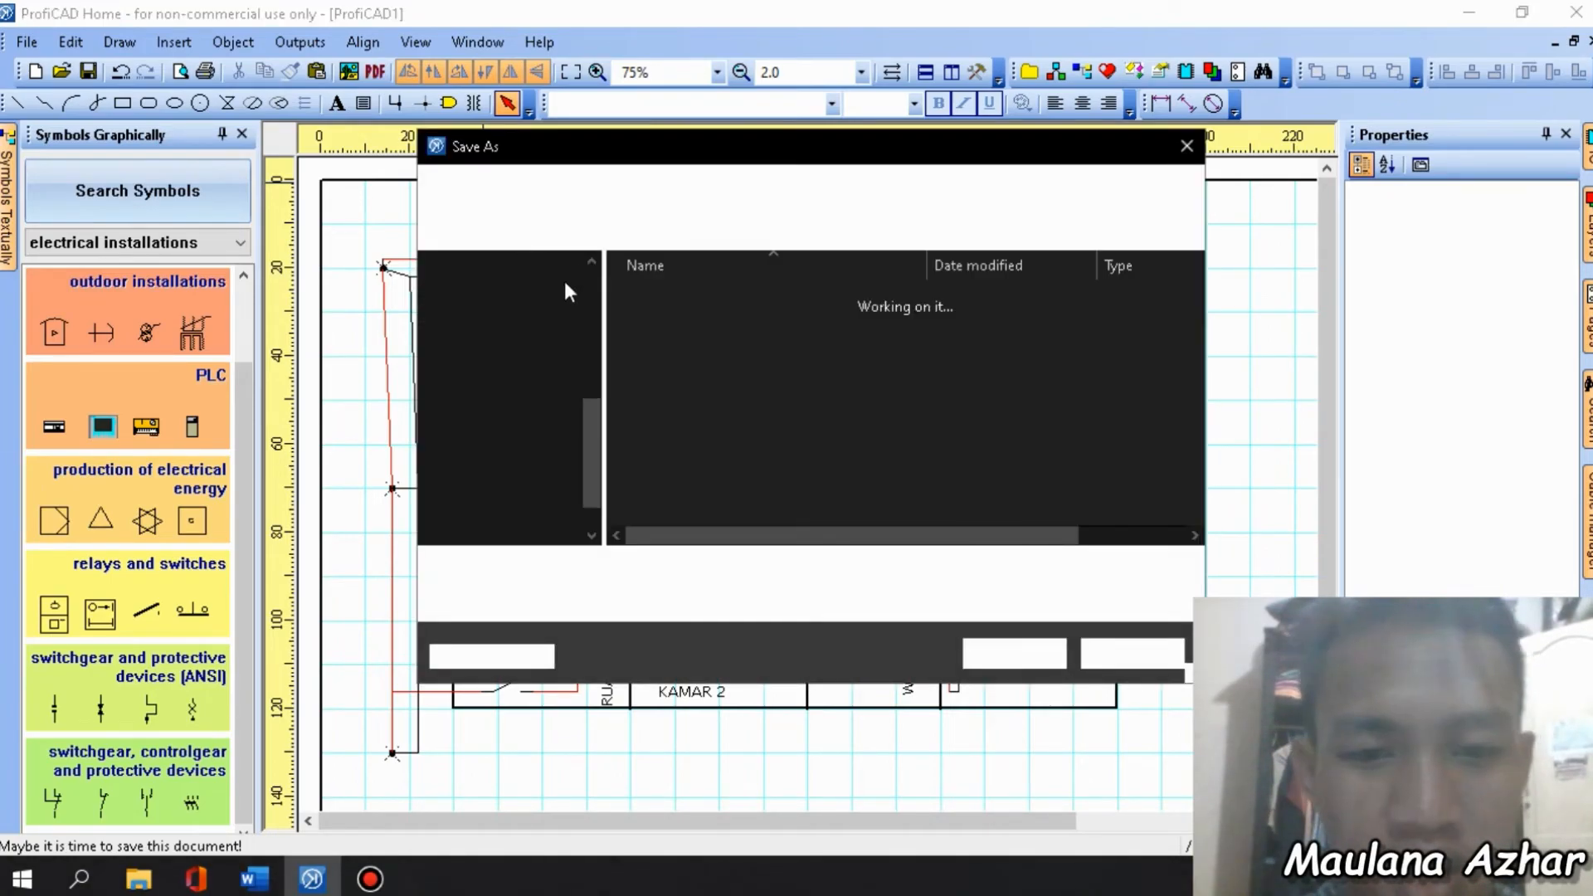
Save the drawing in the Documents folder as SAKLARGANDA1 in the ProfiCAD format (*.sxe).
{"action": "left_click_drag", "start_coordinate": [591, 426], "coordinate": [595, 372]}
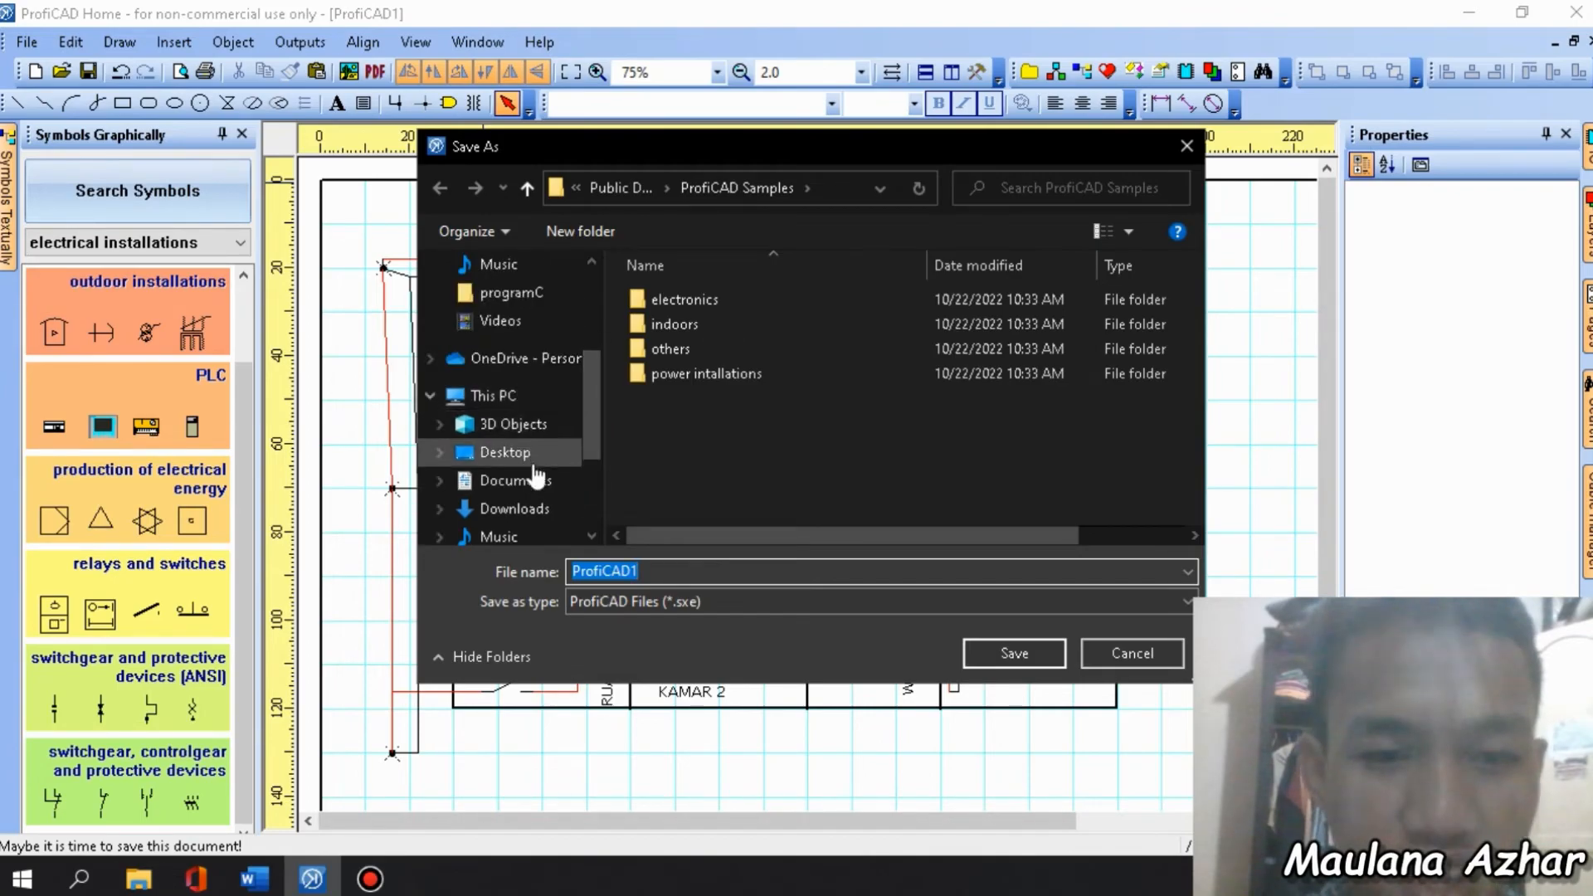
{"action": "left_click", "coordinate": [519, 481]}
{"action": "double_click", "coordinate": [652, 568]}
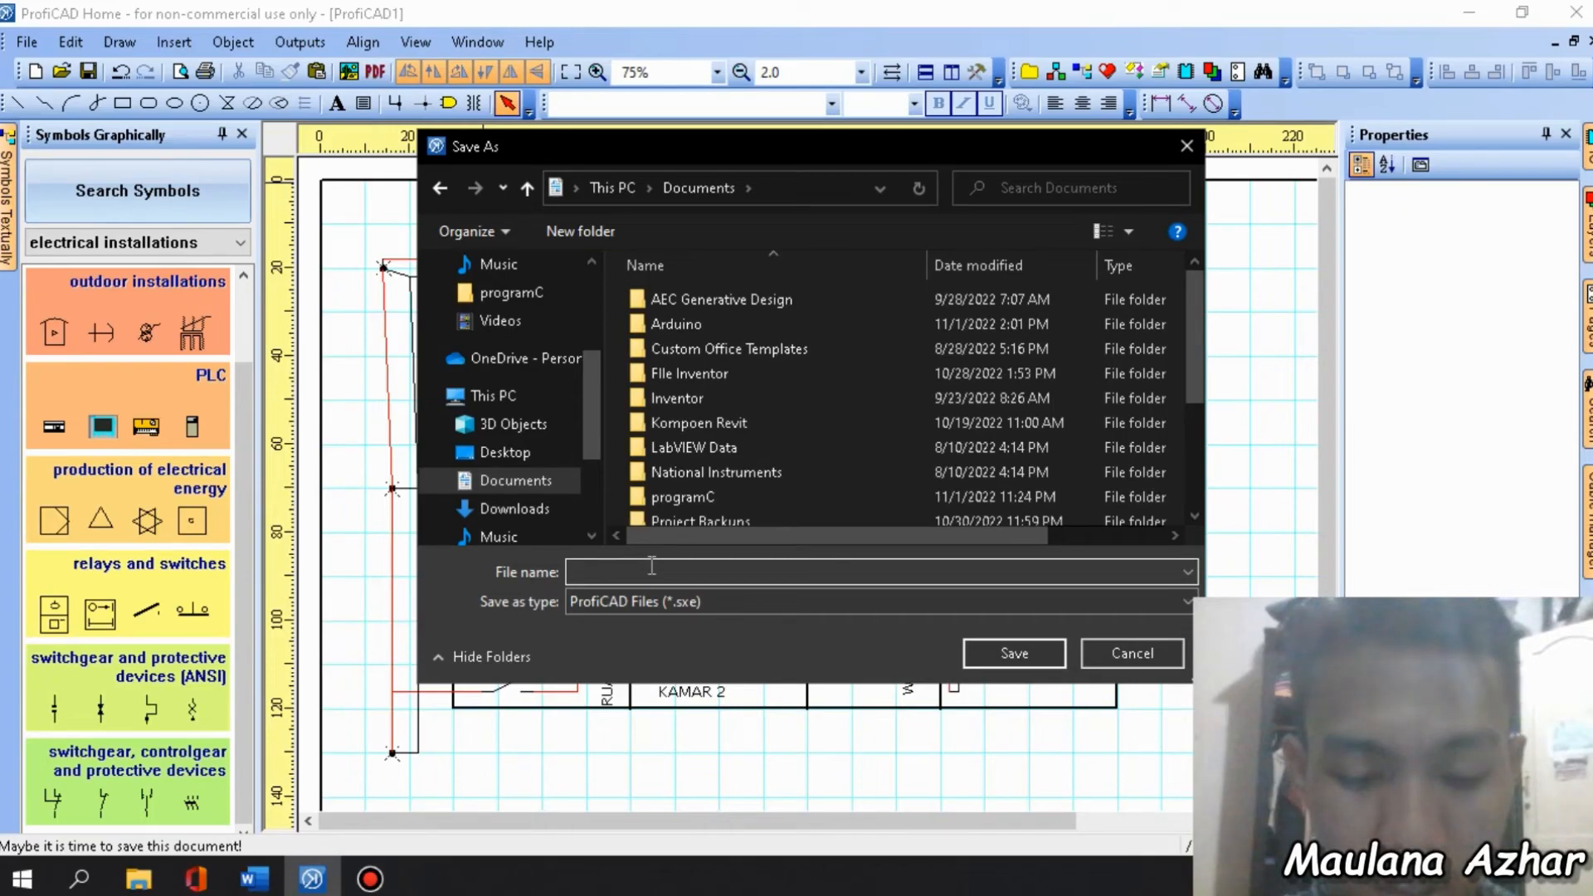
{"action": "type", "text": "SAKLARGANDA1"}
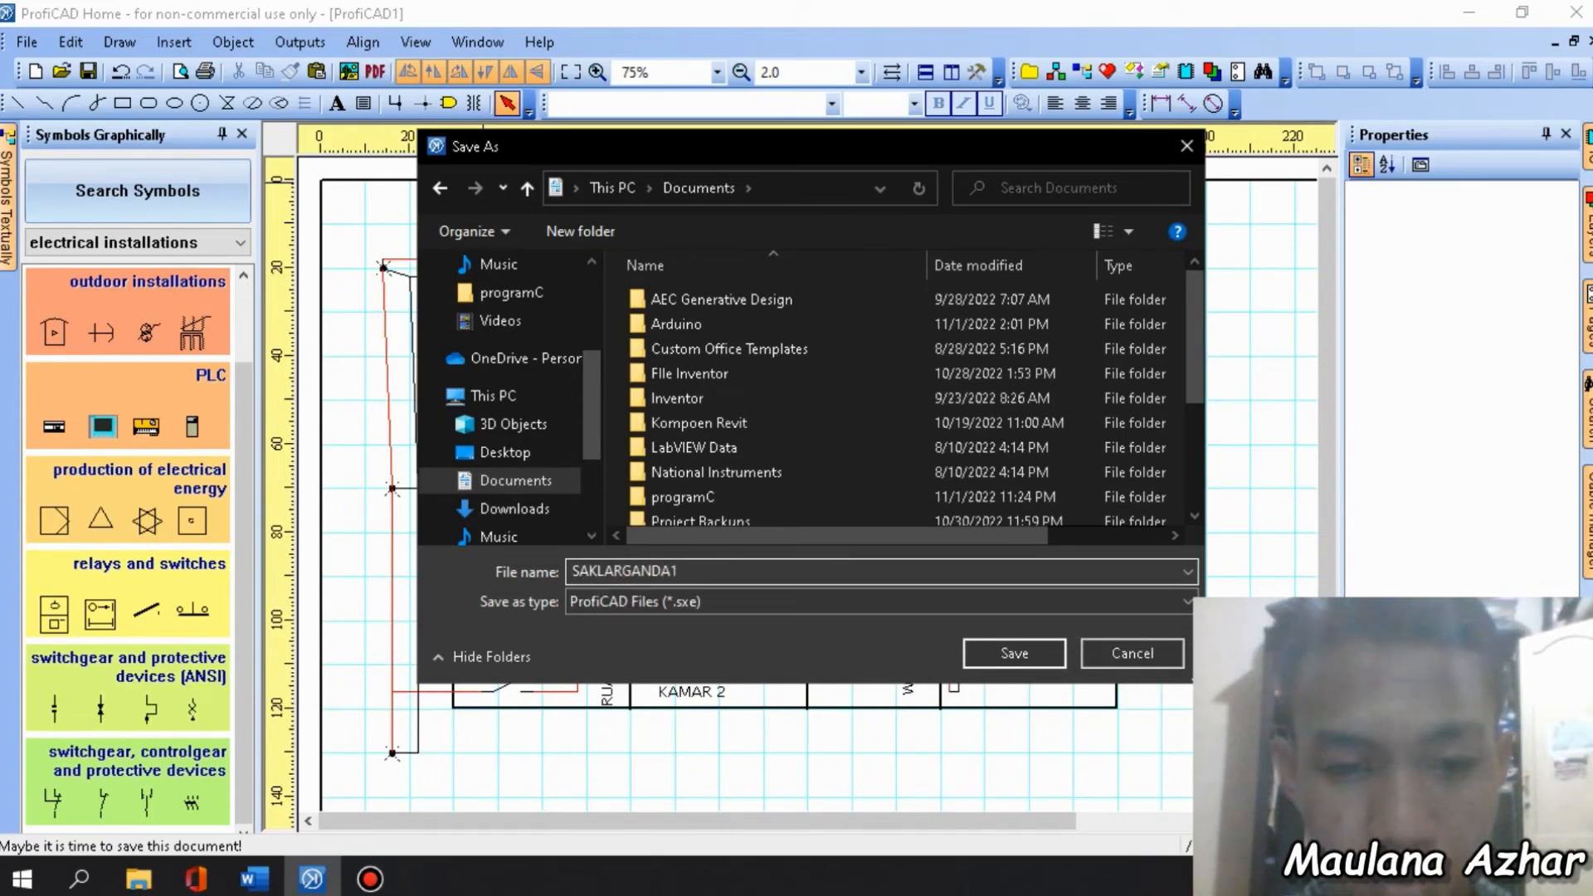
{"action": "key", "text": "Return"}
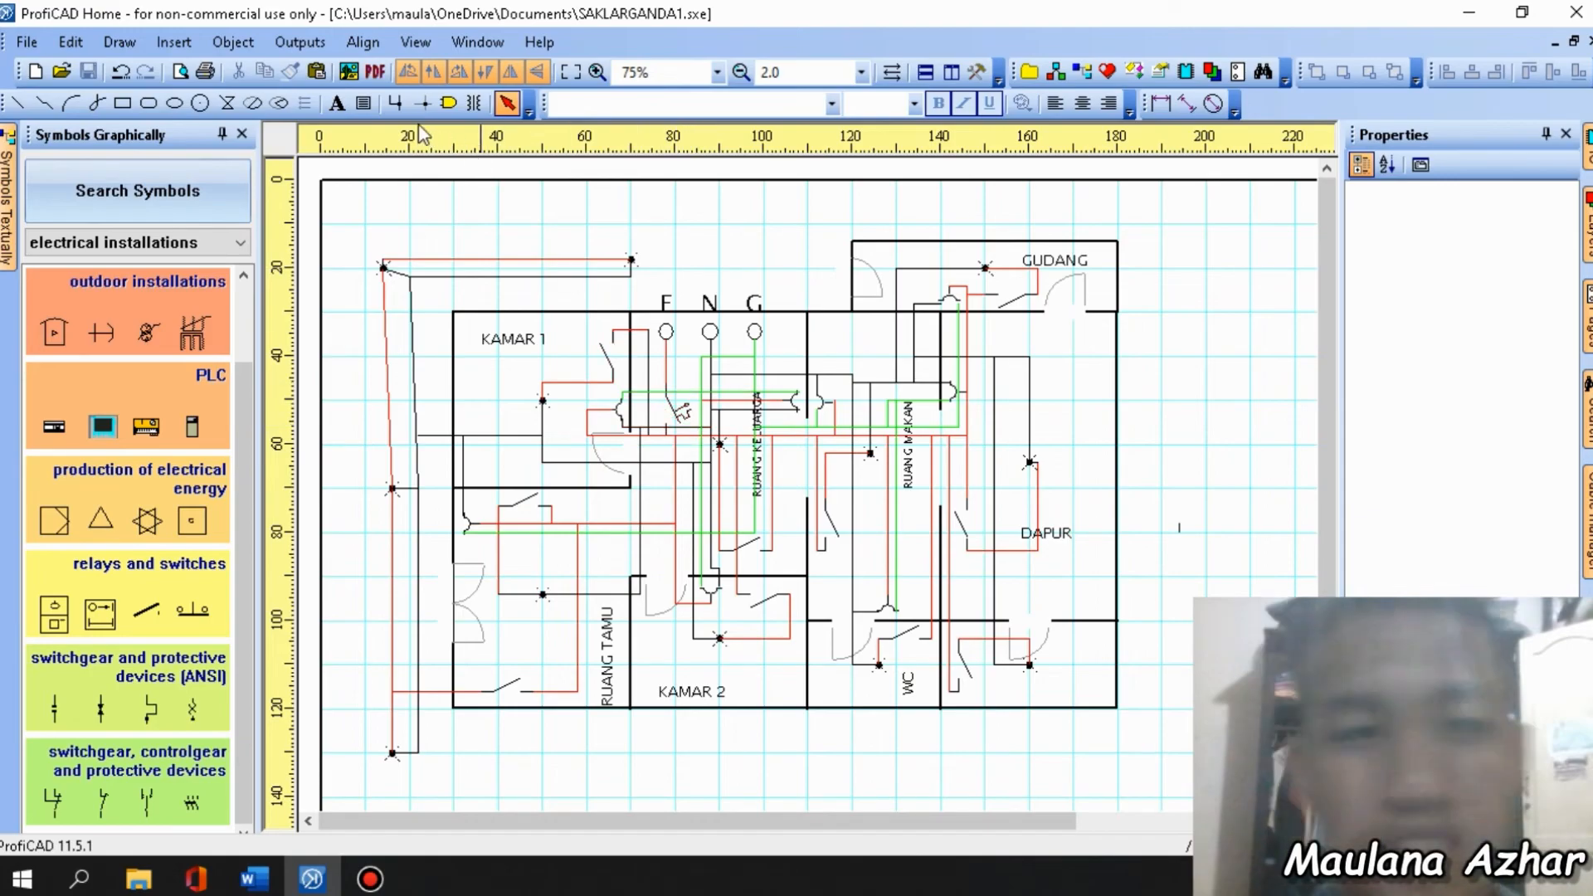
Export the used part of the document, put in a frame, as the PNG image SAKLARGANDA1 in the Pictures folder.
{"action": "left_click", "coordinate": [347, 74]}
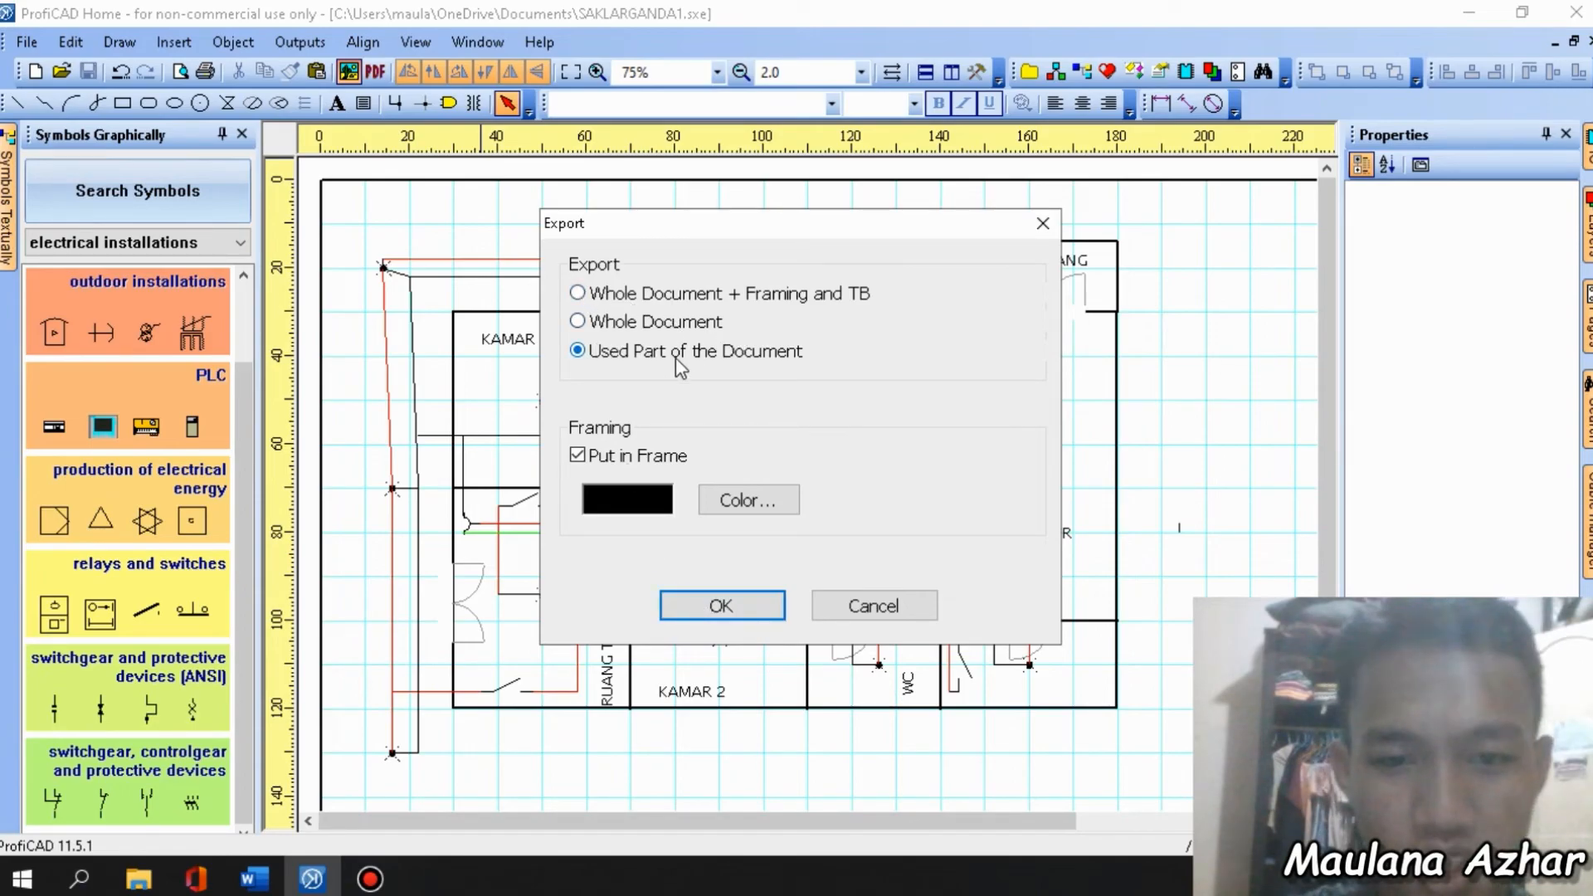
{"action": "left_click", "coordinate": [722, 606]}
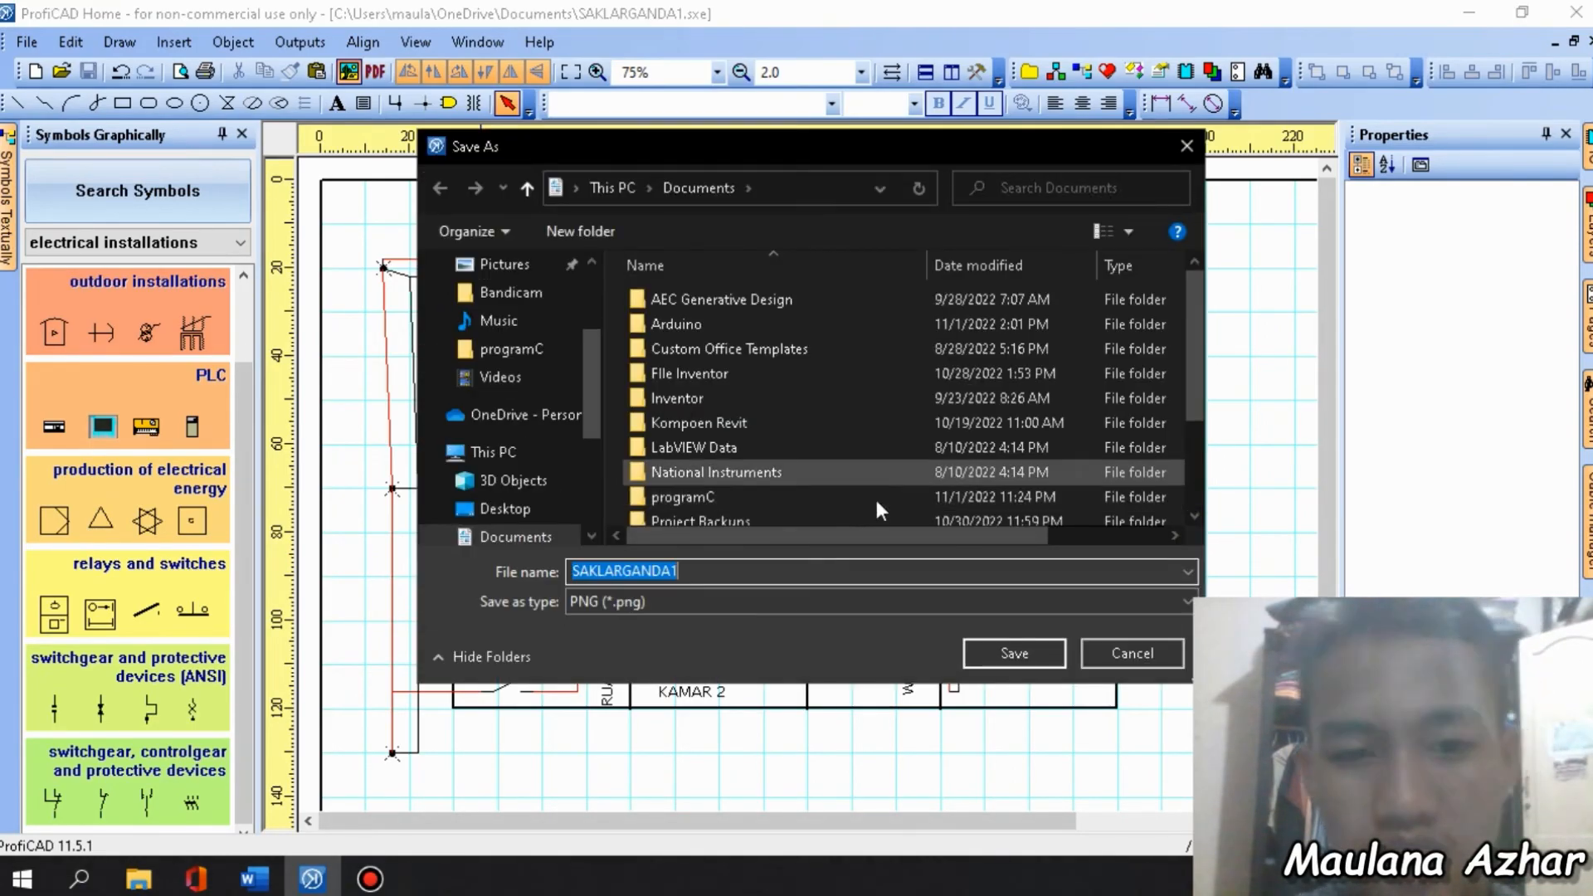
{"action": "left_click_drag", "start_coordinate": [590, 405], "coordinate": [611, 501]}
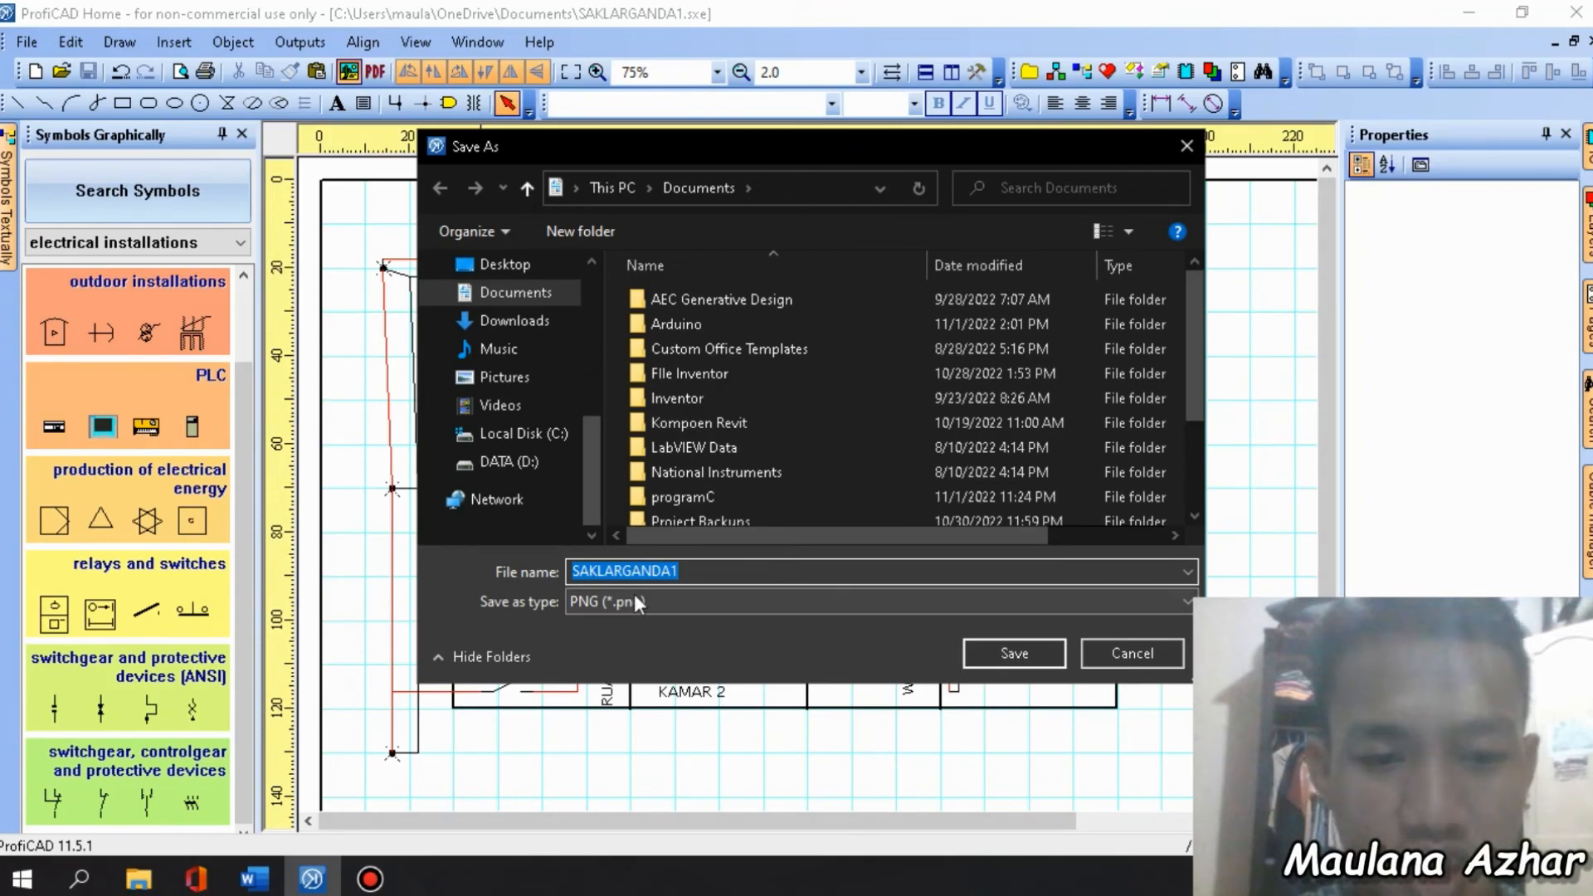
{"action": "scroll", "coordinate": [591, 459], "scroll_direction": "up", "scroll_amount": 1}
{"action": "left_click", "coordinate": [535, 413]}
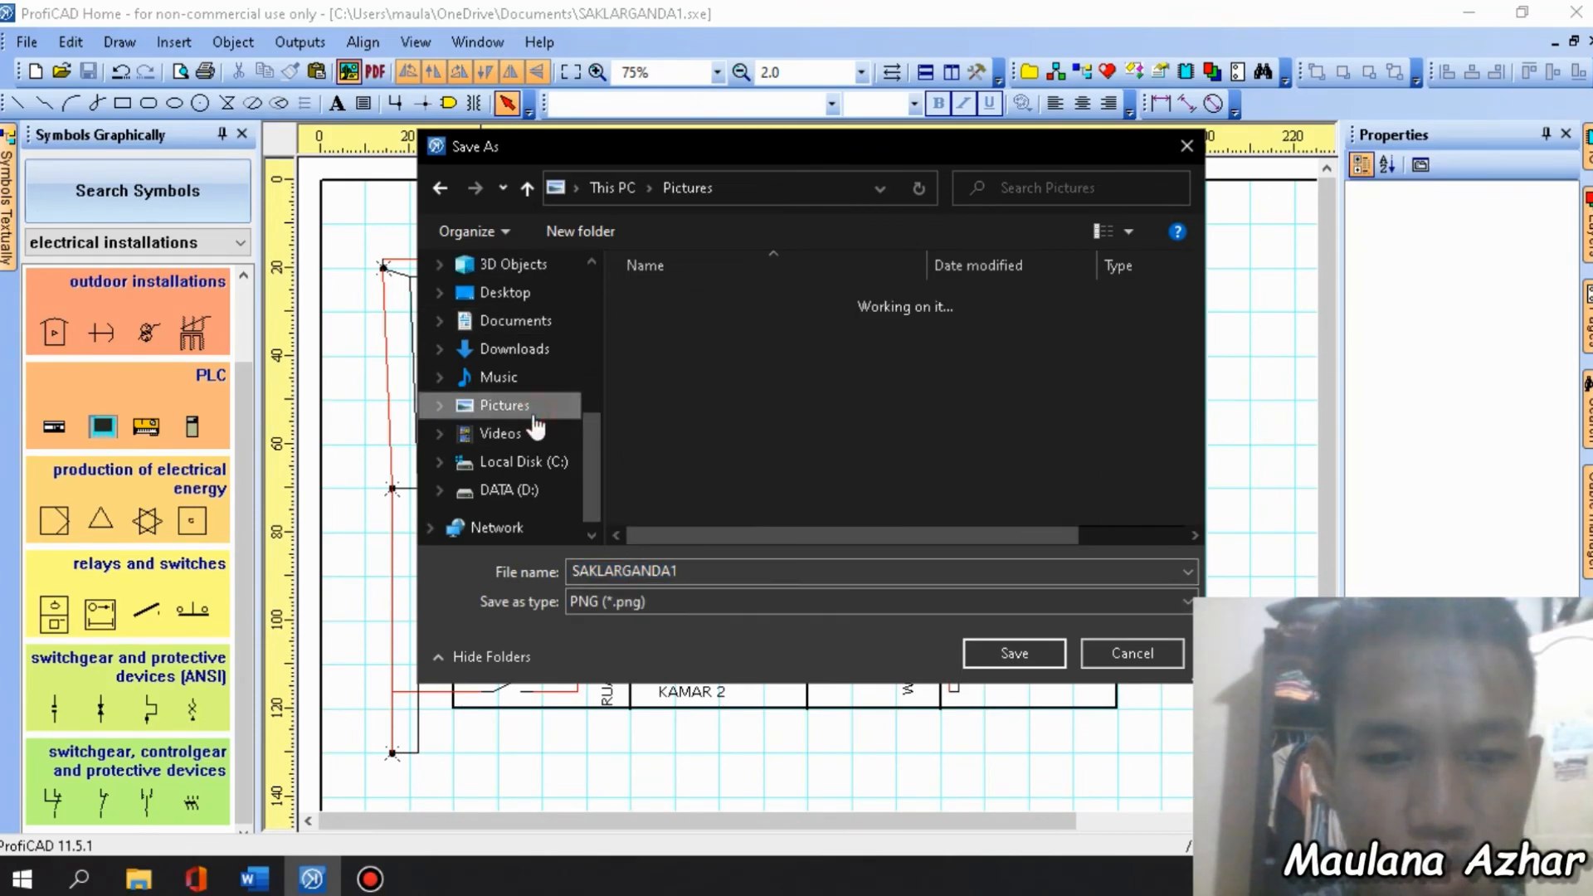
{"action": "scroll", "coordinate": [591, 457], "scroll_direction": "down", "scroll_amount": 1}
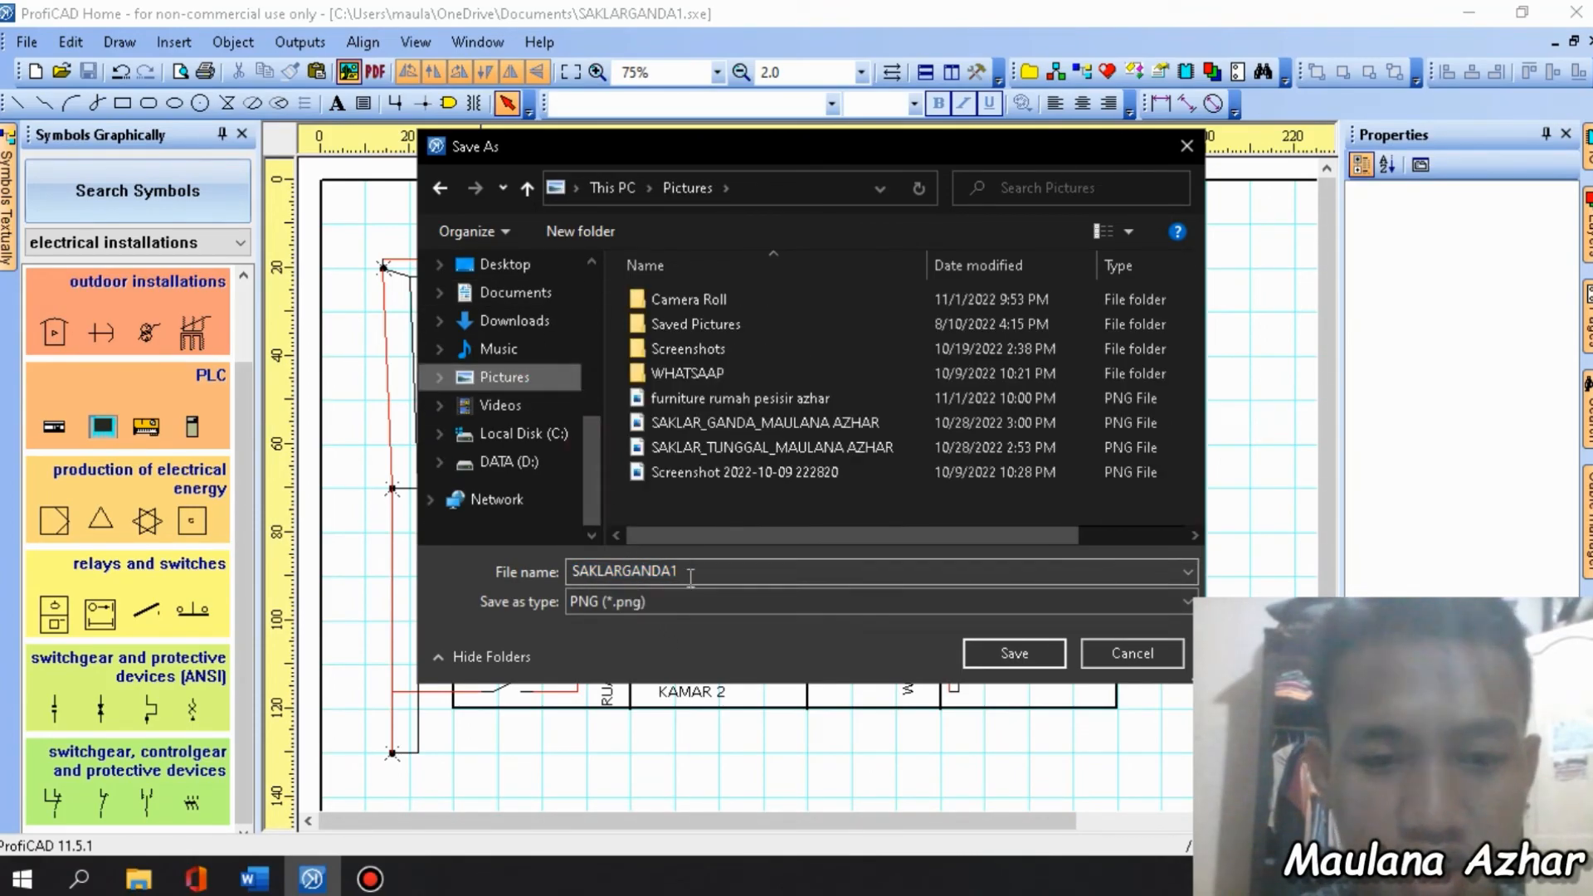
{"action": "double_click", "coordinate": [733, 573]}
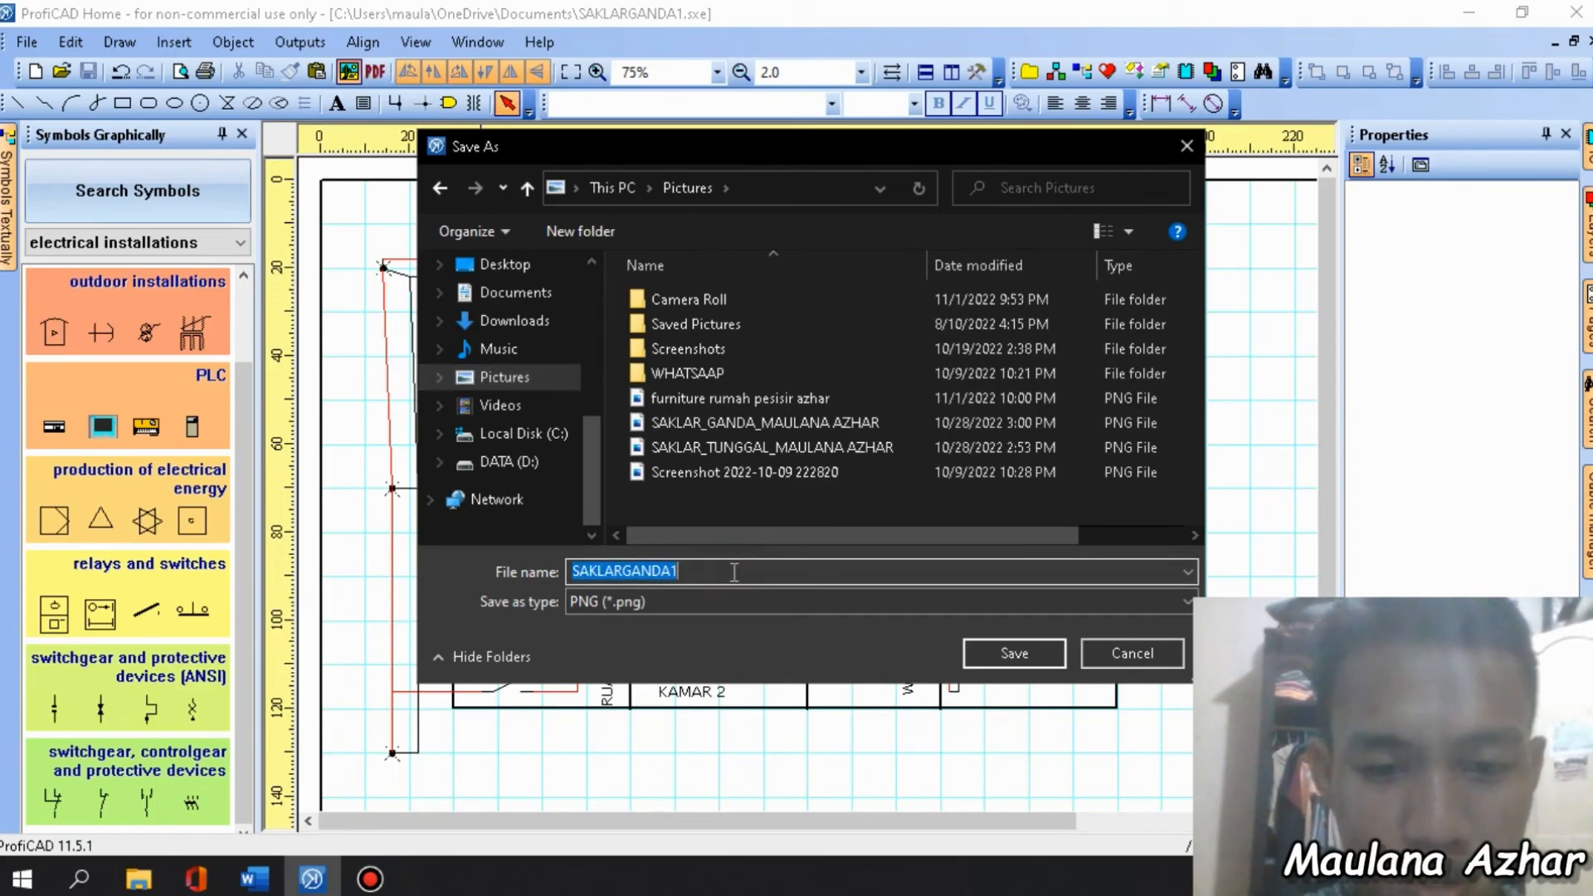
{"action": "left_click", "coordinate": [1029, 644]}
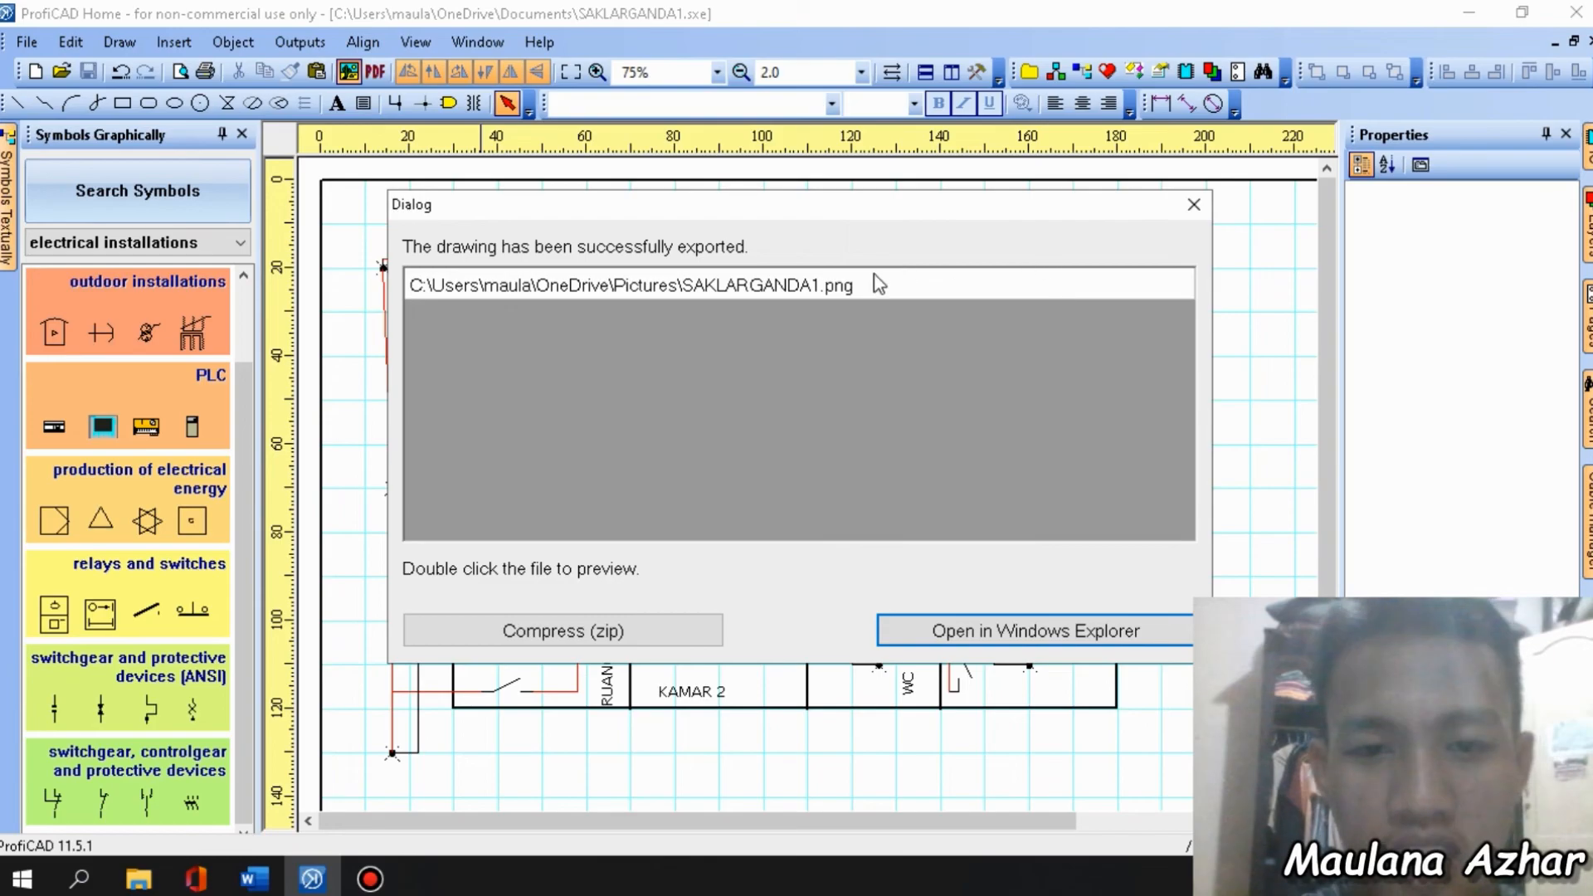
{"action": "left_click", "coordinate": [899, 289]}
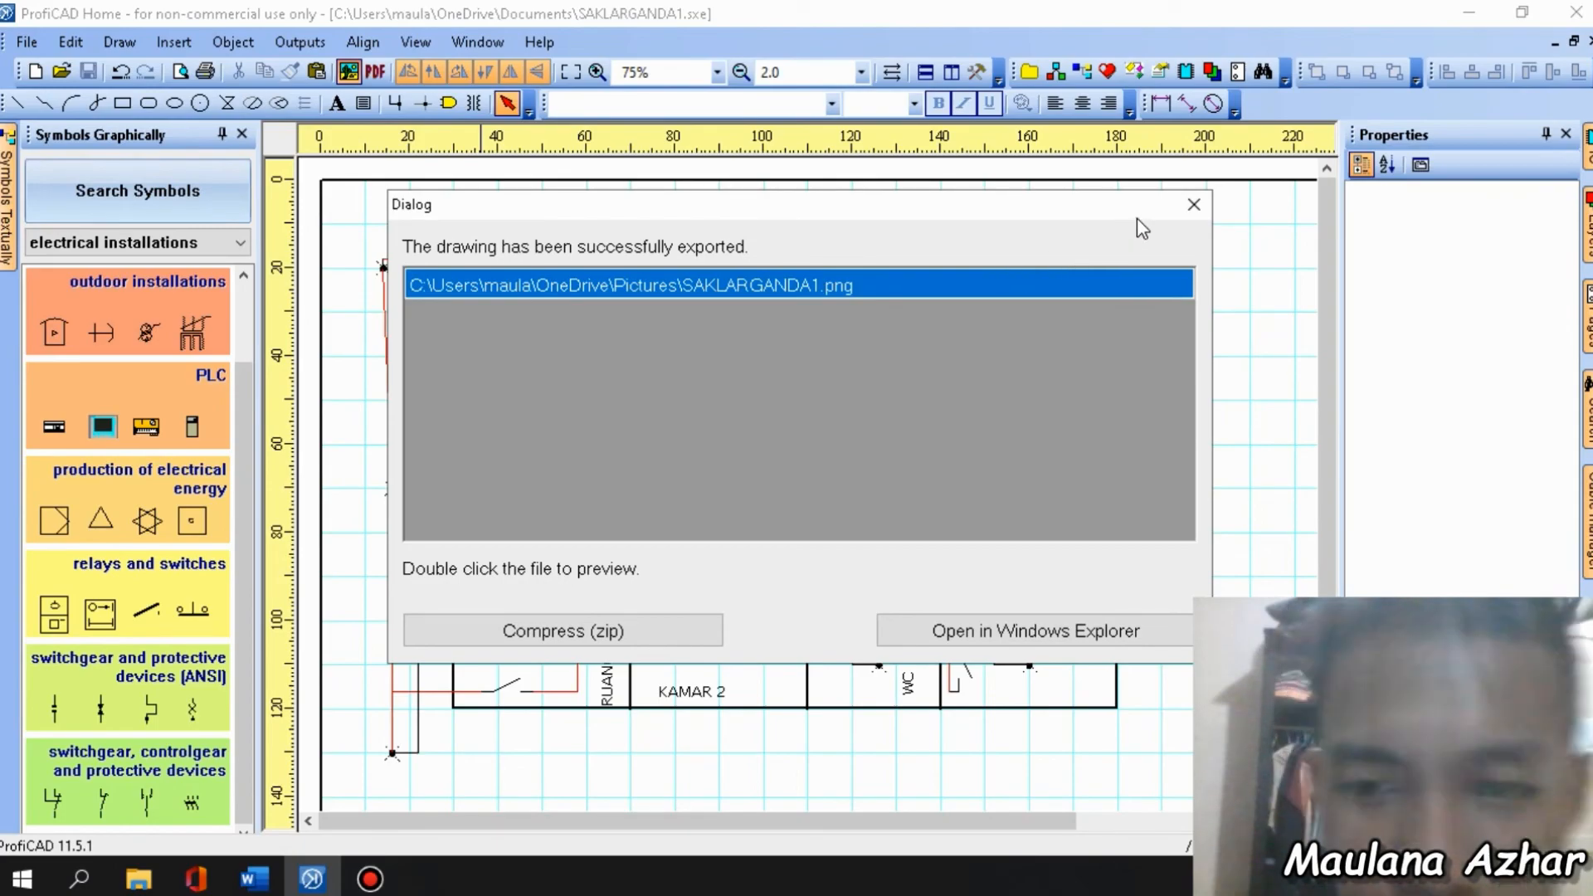
{"action": "left_click", "coordinate": [1184, 205]}
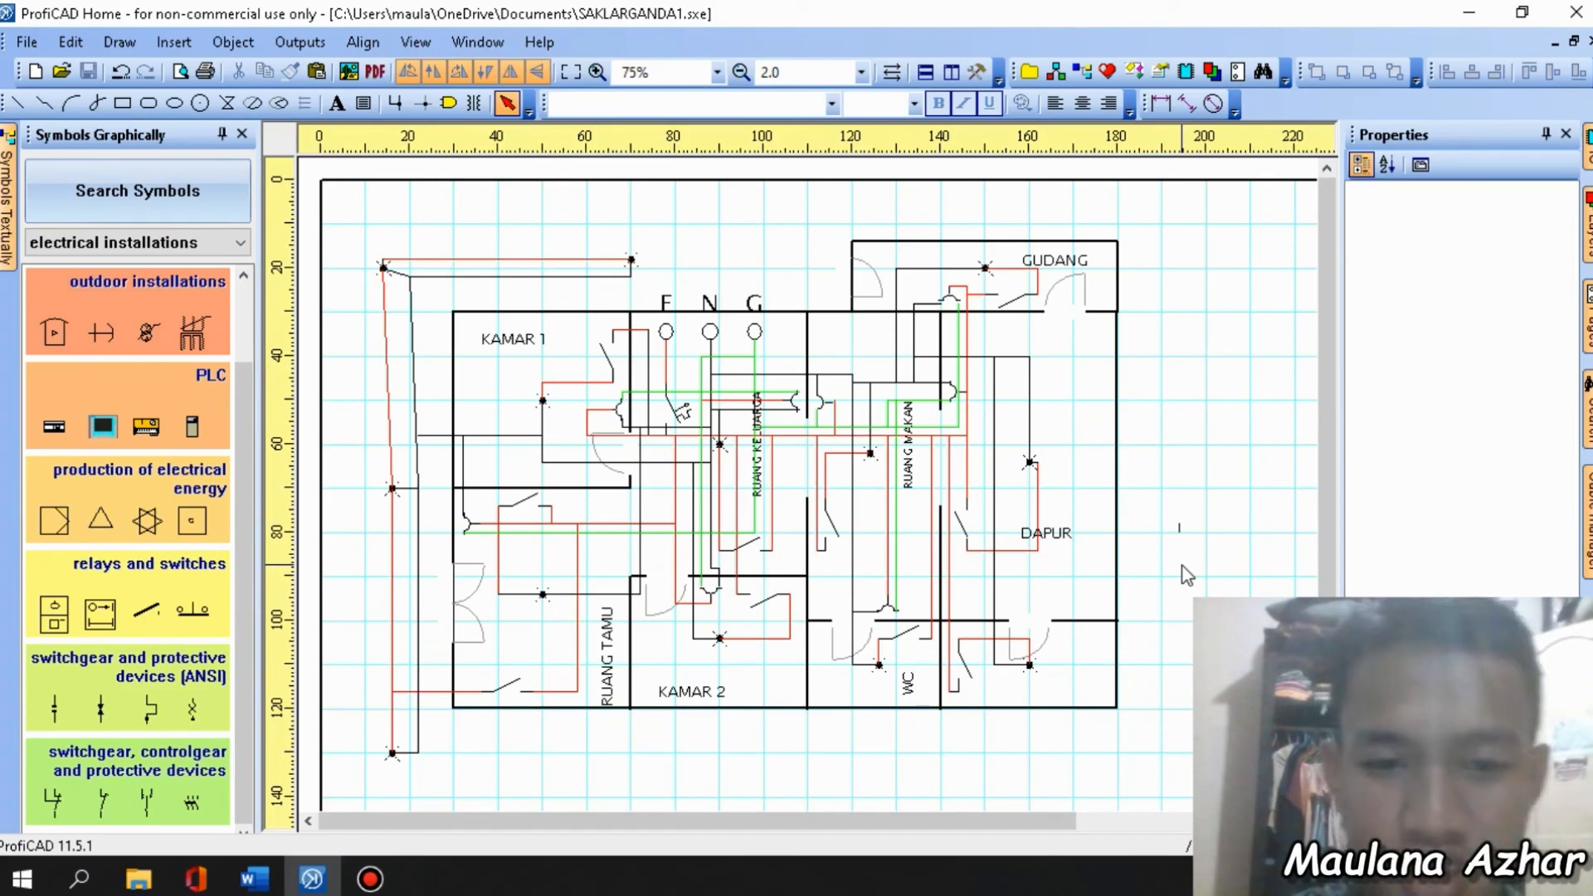
{"action": "scroll", "coordinate": [1078, 467], "scroll_direction": "up", "scroll_amount": 3}
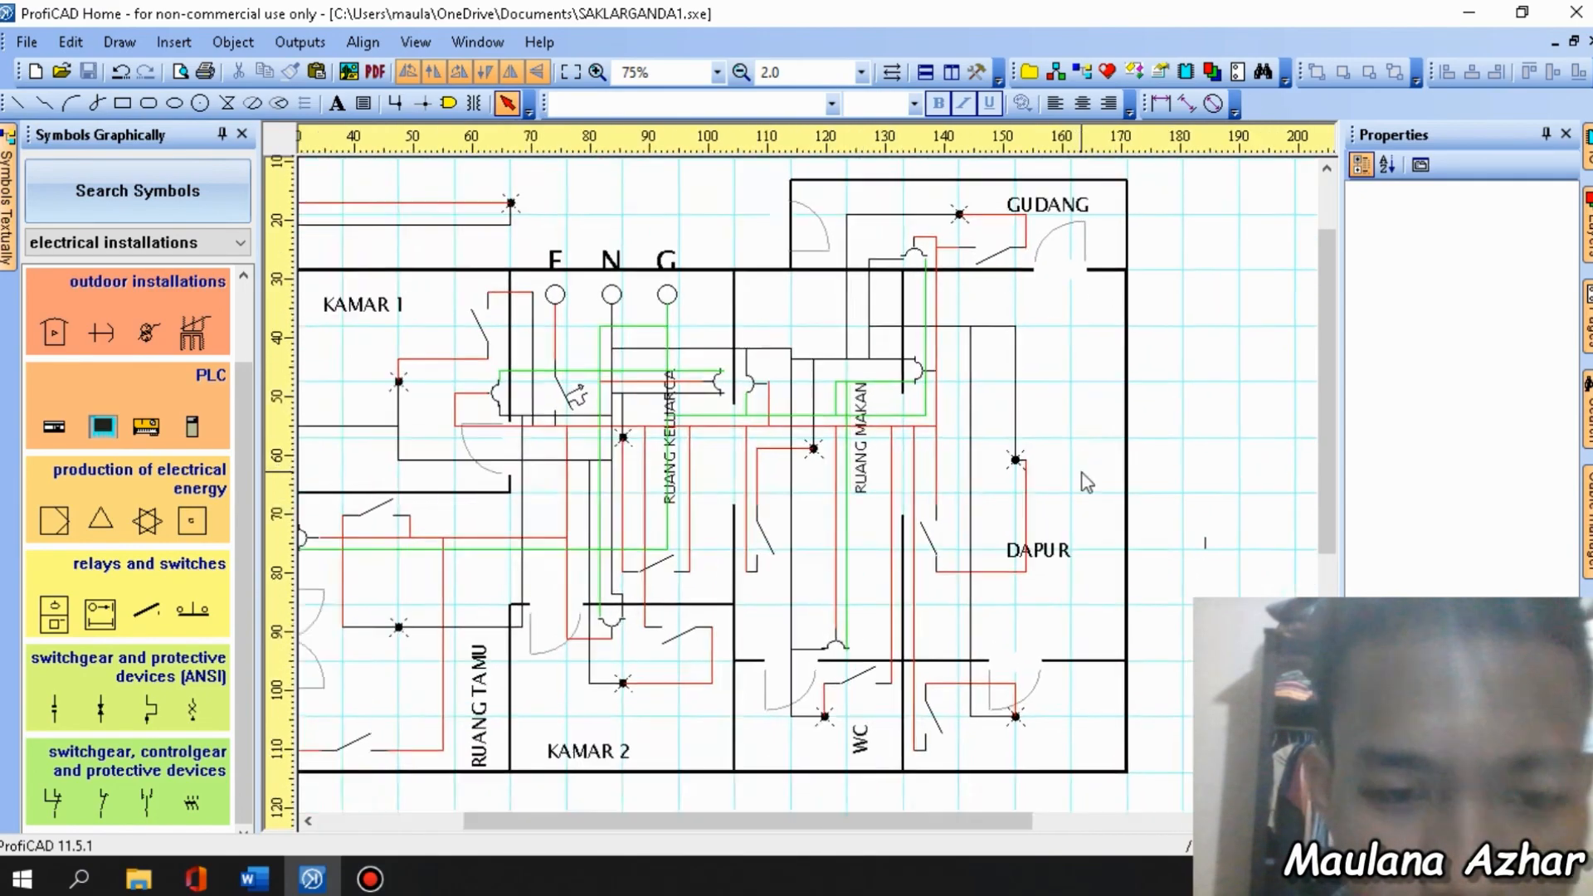
{"action": "scroll", "coordinate": [1079, 469], "scroll_direction": "down", "scroll_amount": 3}
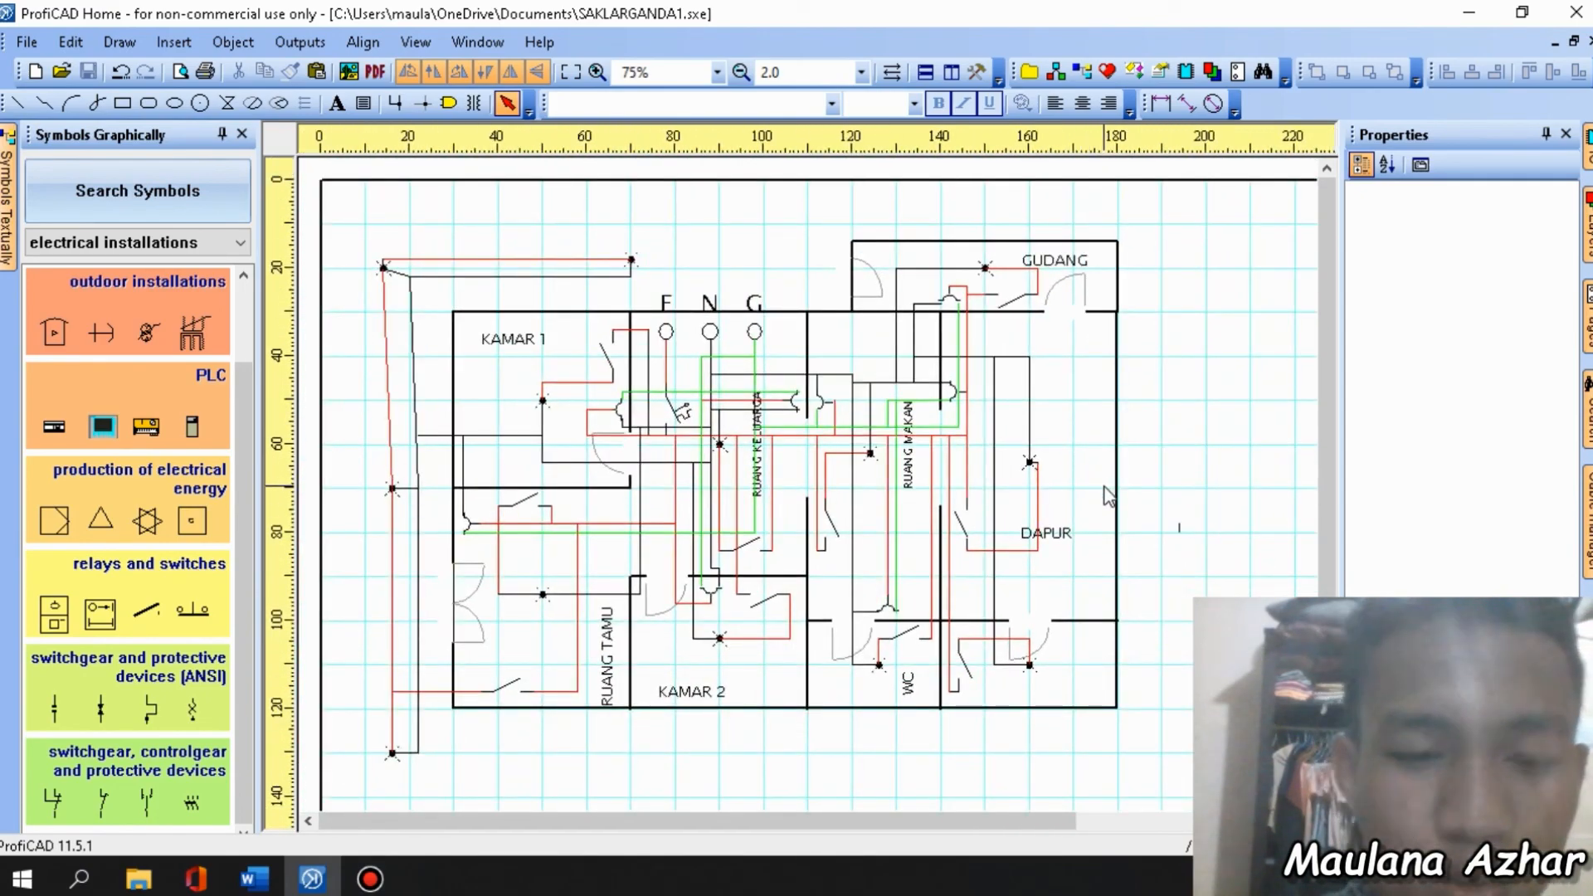